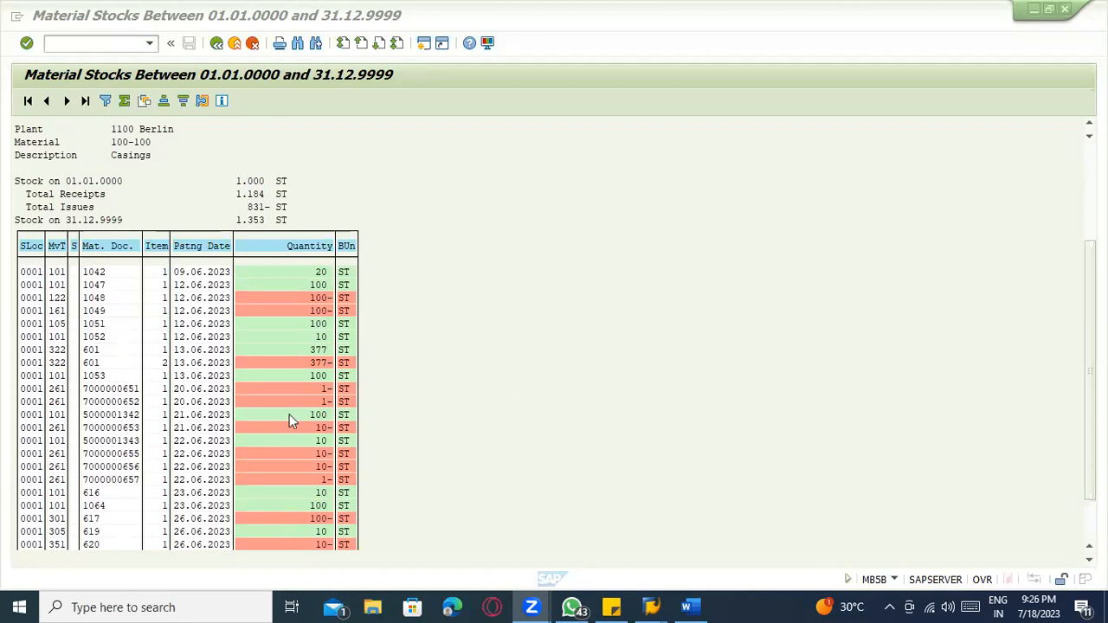
Step: Rerun the stock overview for material 100-100 in plant 1100 and check the plant's unrestricted-use stock
mouse_move(651, 607)
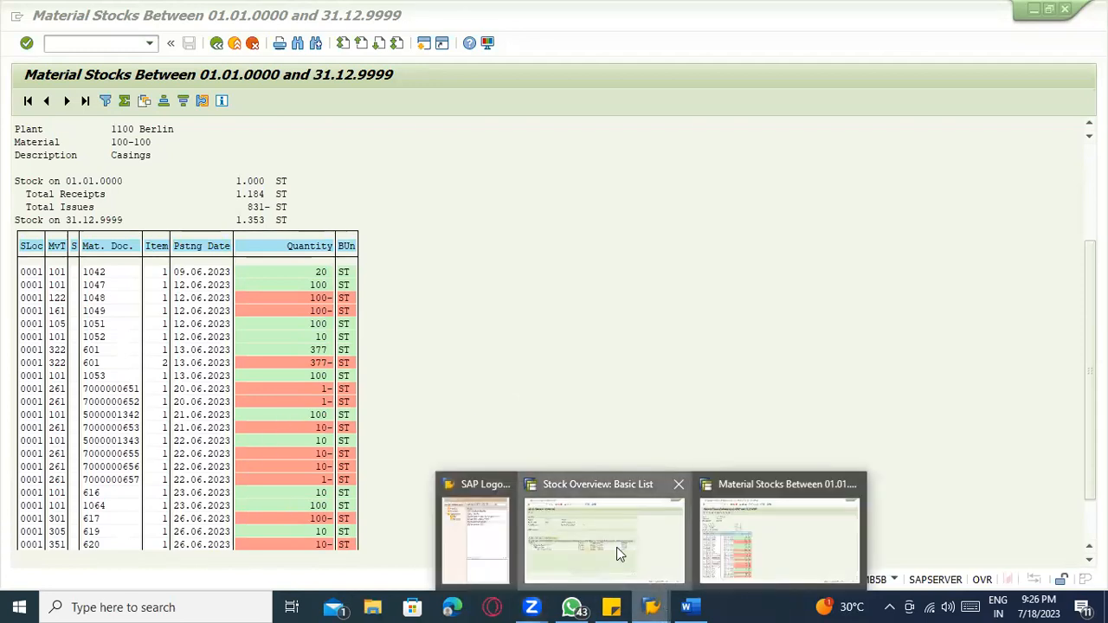
left_click(617, 549)
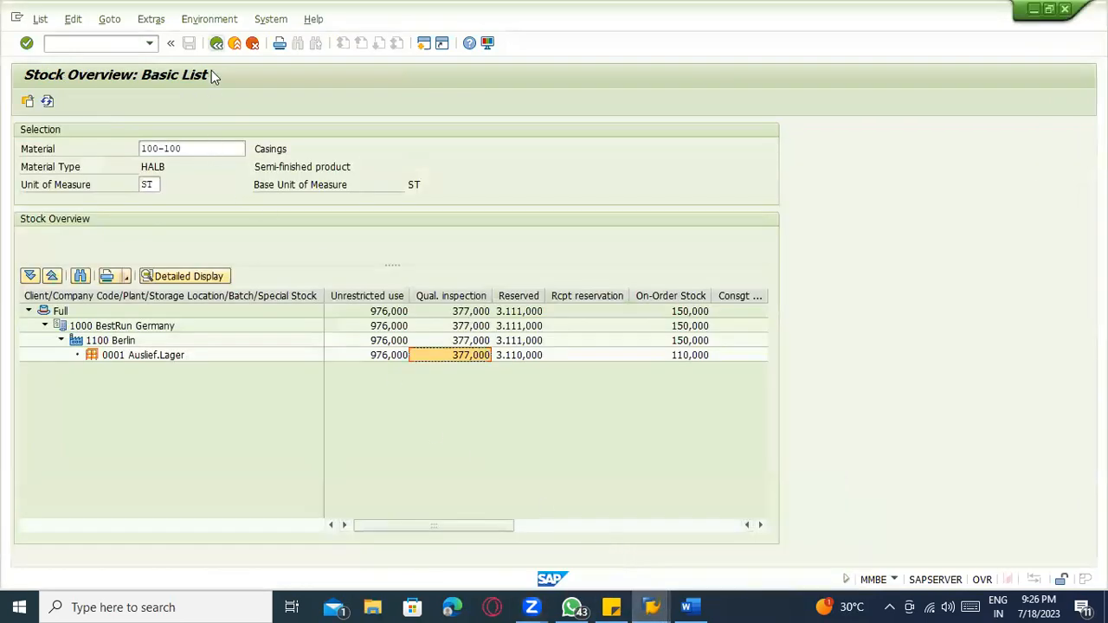
key("F3")
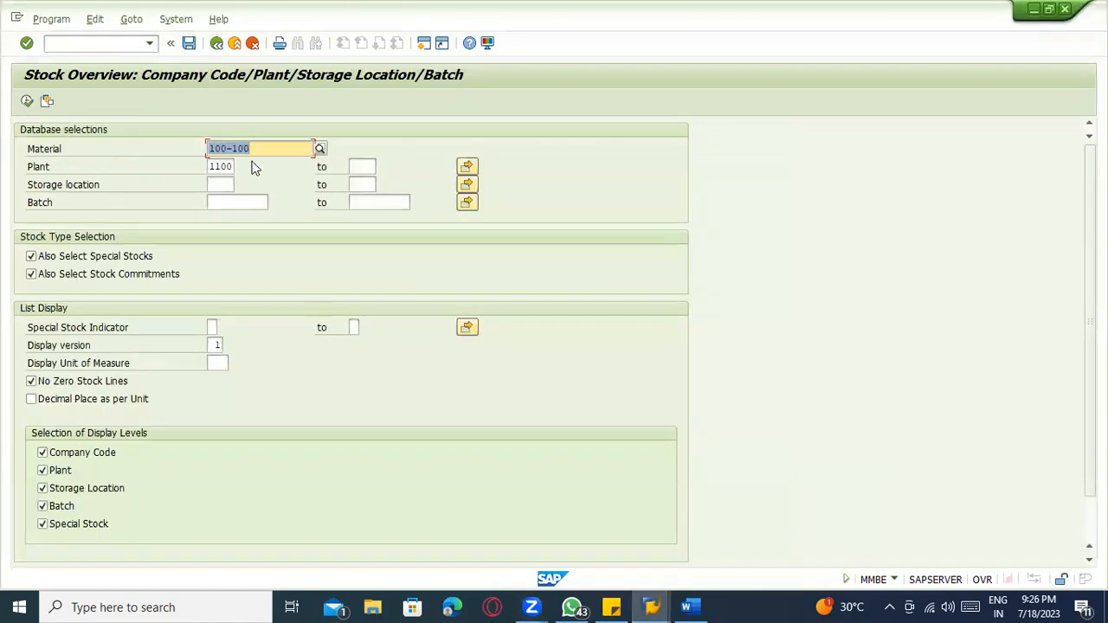
left_click(228, 166)
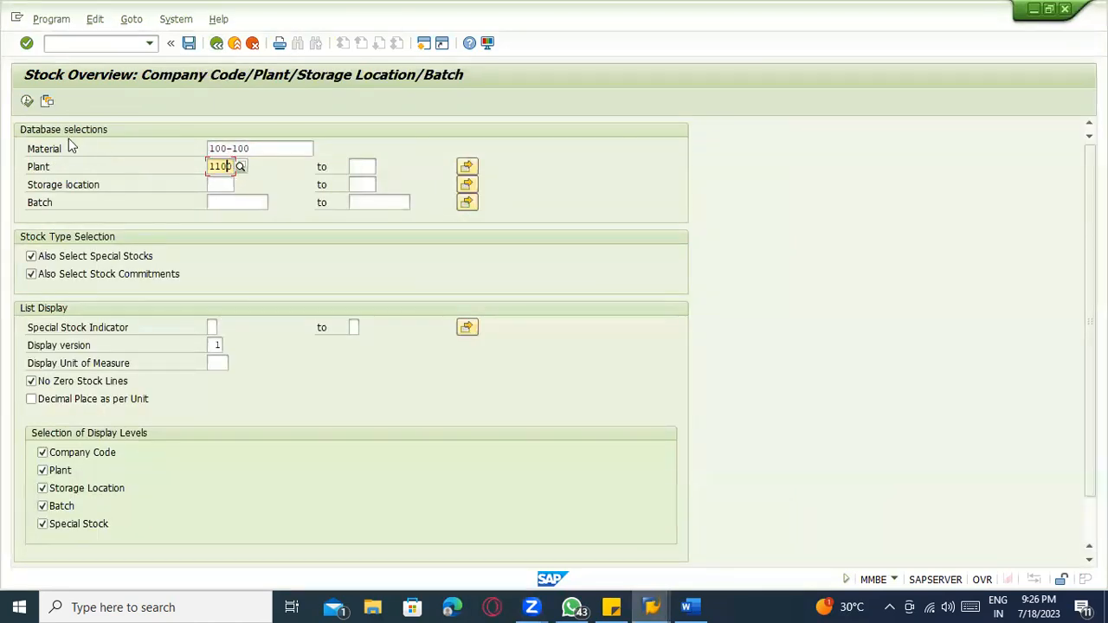
left_click(26, 102)
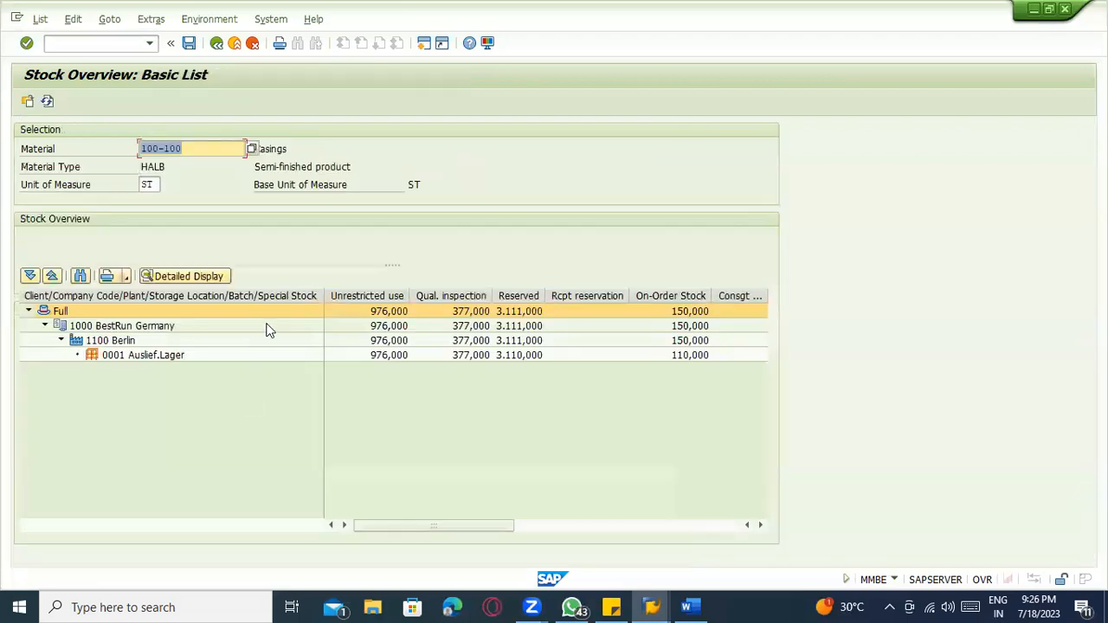
double_click(388, 340)
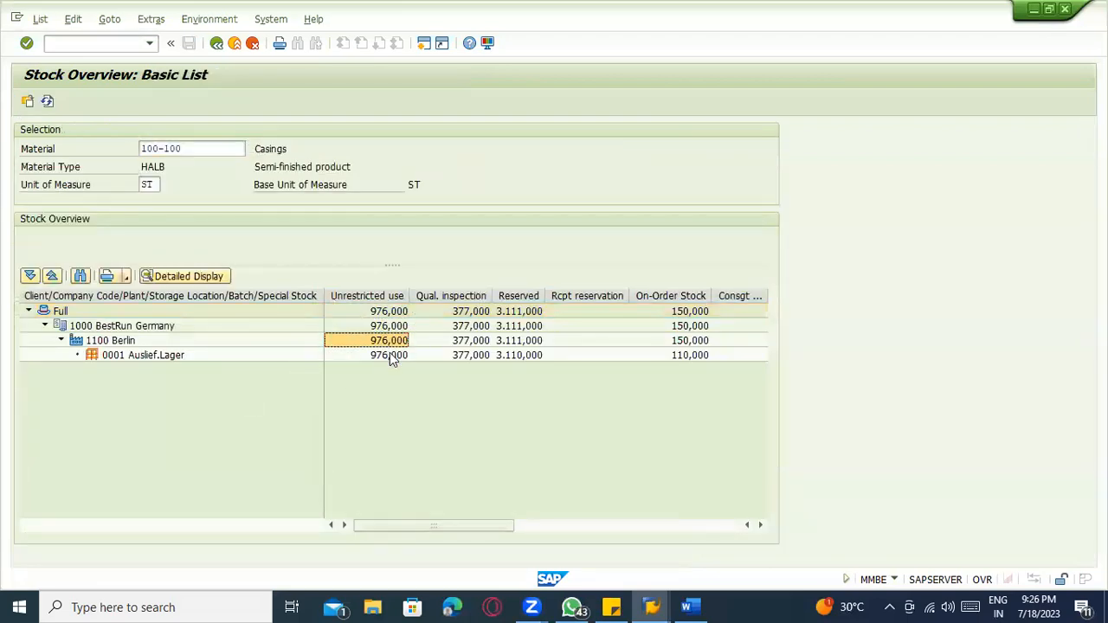
Step: Rerun the Stock on Posting Date report for material 100-100 in plant 1100 and examine its total issues and closing stock
key("alt+Tab")
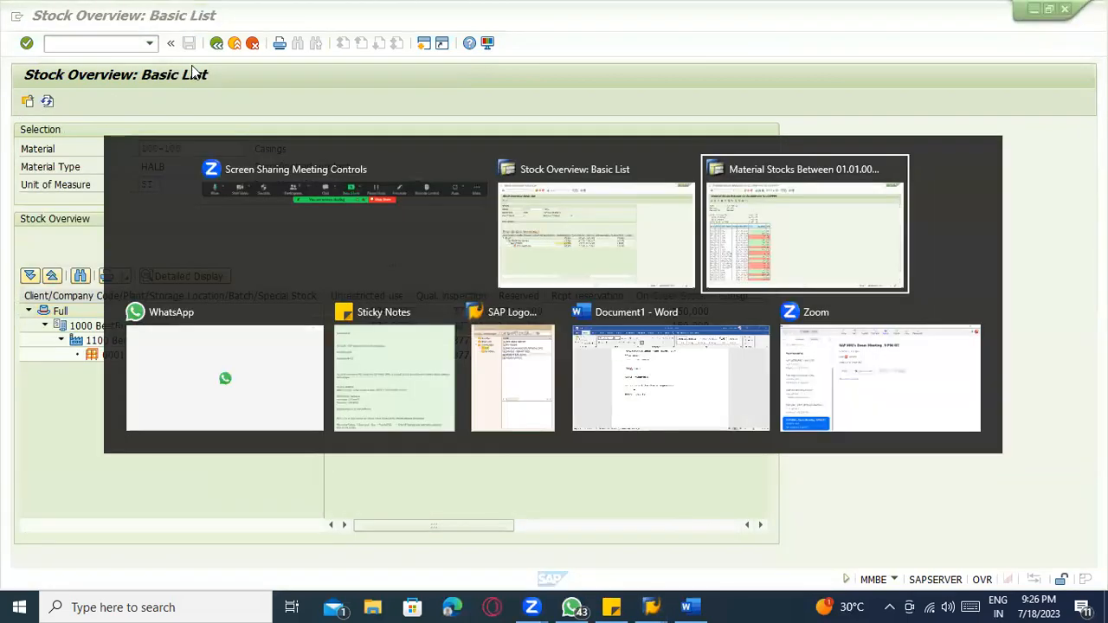
key("F3")
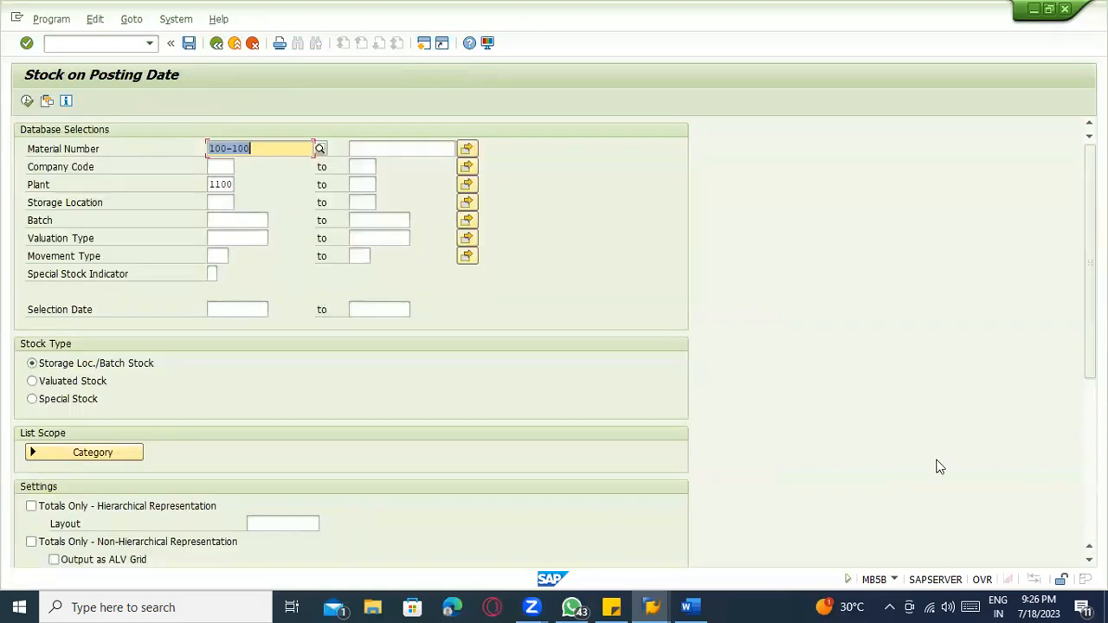
left_click(222, 149)
left_click(224, 184)
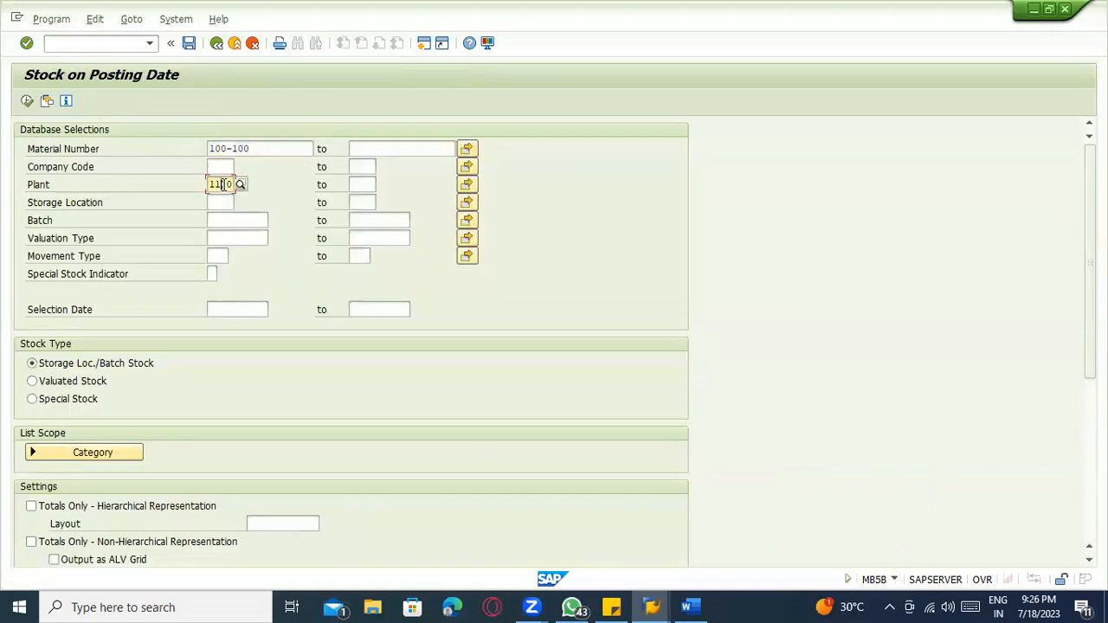
left_click(27, 100)
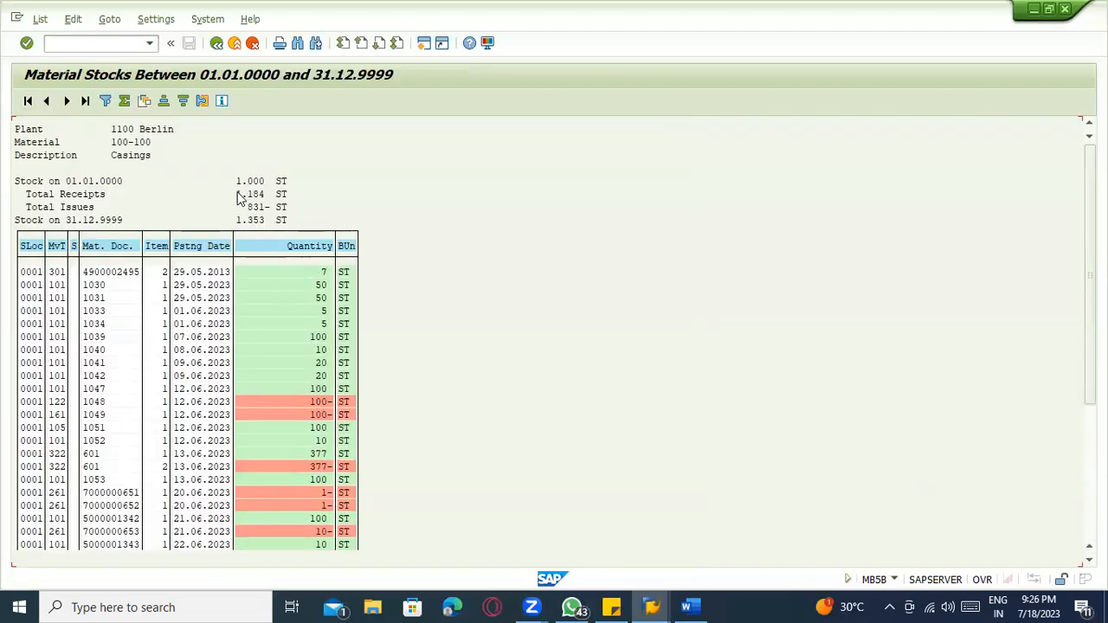
left_click(244, 208)
left_click(255, 220)
scroll(321, 277, "down", 1)
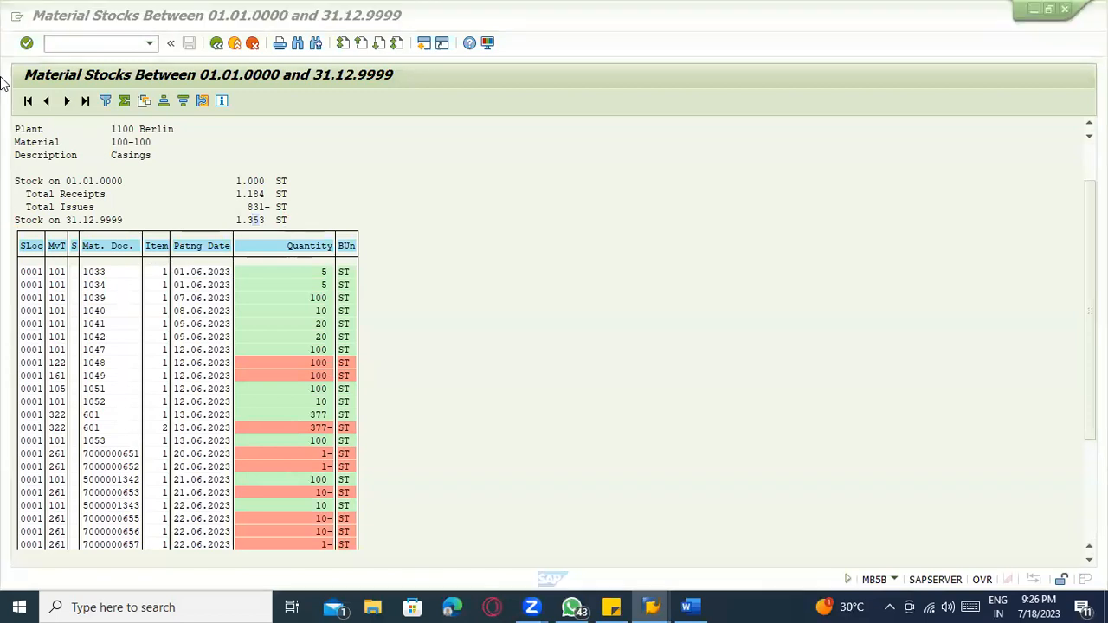
Step: Open transaction MI01 in a new session to create a physical inventory document
left_click(84, 42)
type("/om")
type("b5b")
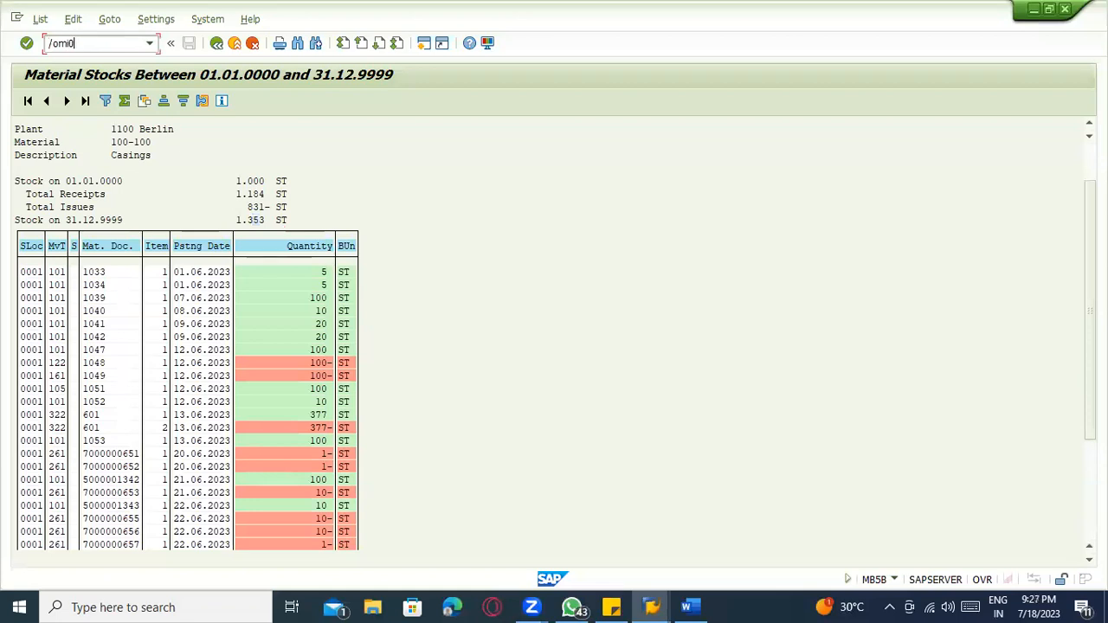
key("Return")
Step: Switch to the Word notes and add the line "MI01 – Create Manually physical inventory document"
key("alt+Tab")
type("MI01 - Create Manu")
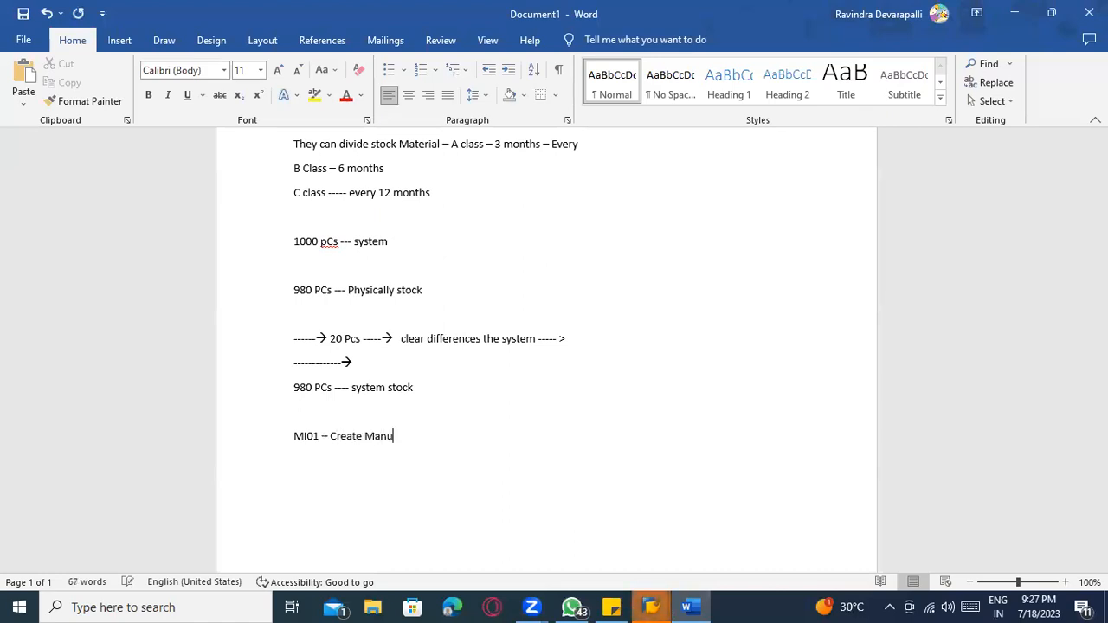
type("ally physical inventory document")
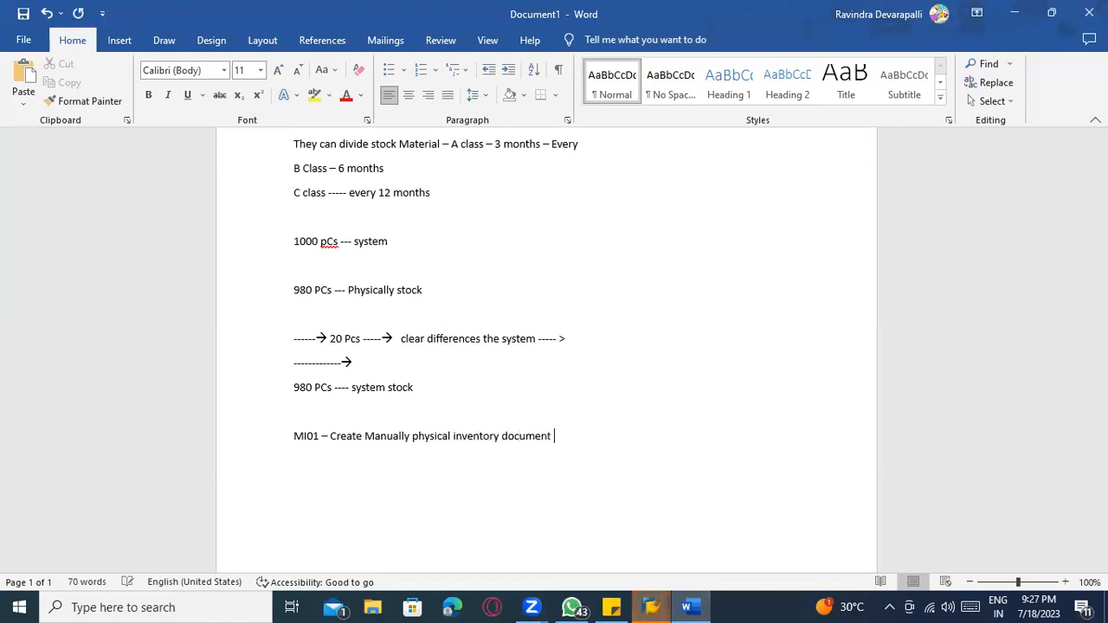
key("Return")
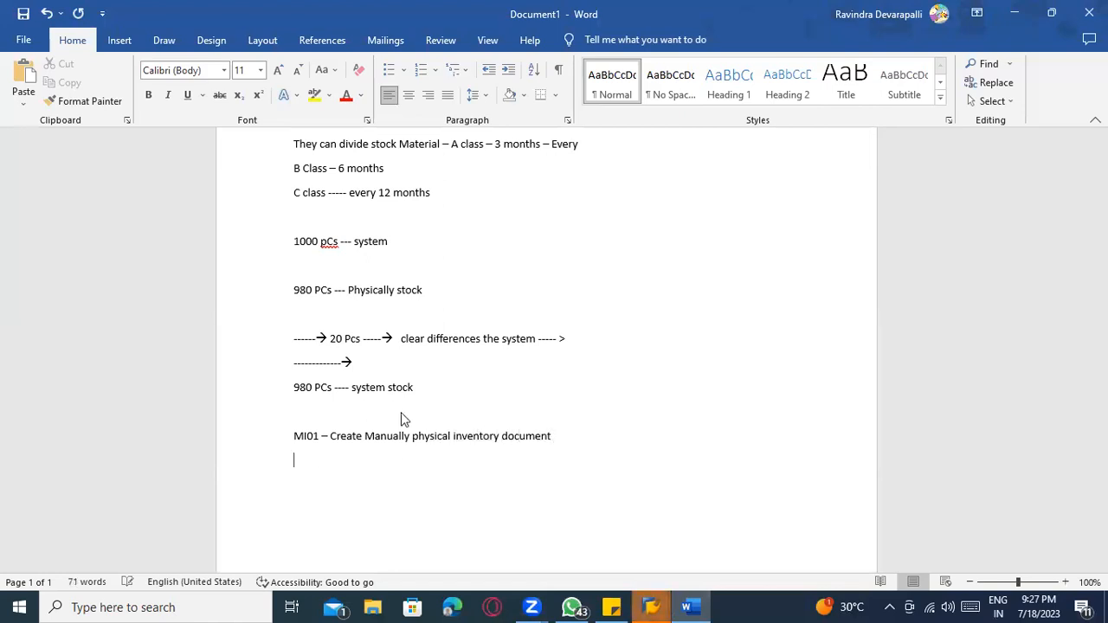
Step: Back in SAP, review the document and planned count dates and enter storage location 0001 for the physical inventory
key("alt+Tab")
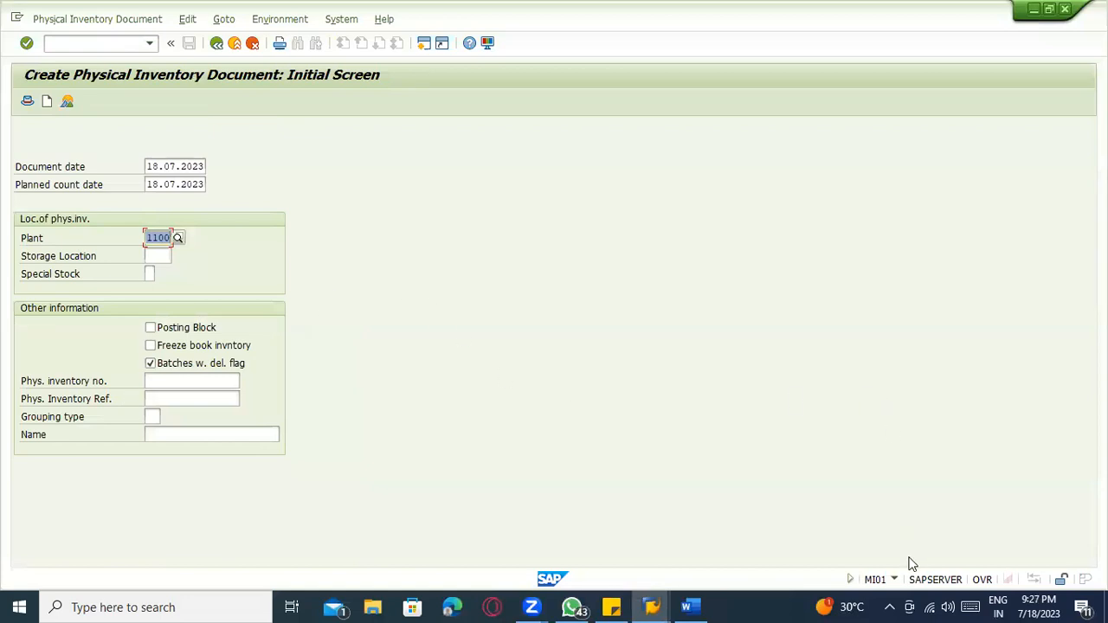
left_click(157, 167)
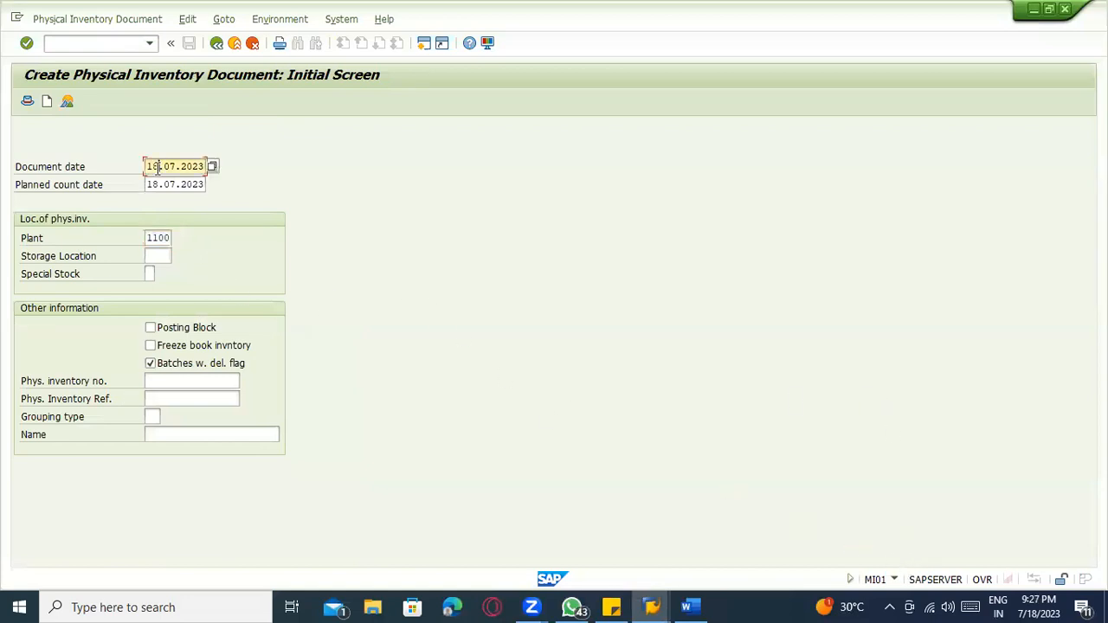
left_click_drag(146, 167, 277, 169)
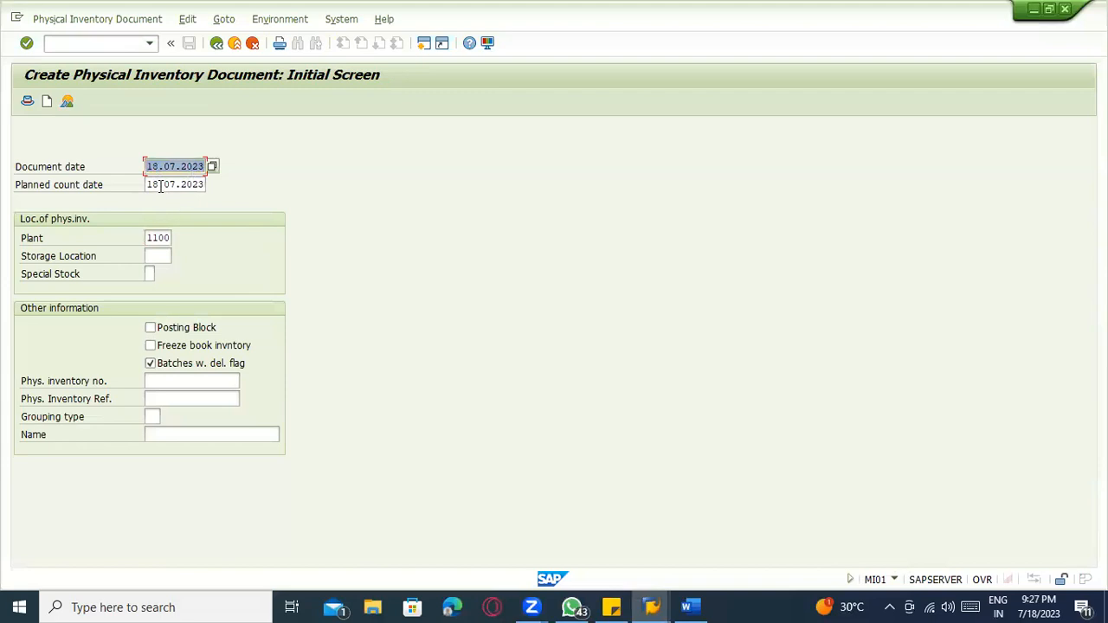
left_click_drag(160, 187, 291, 281)
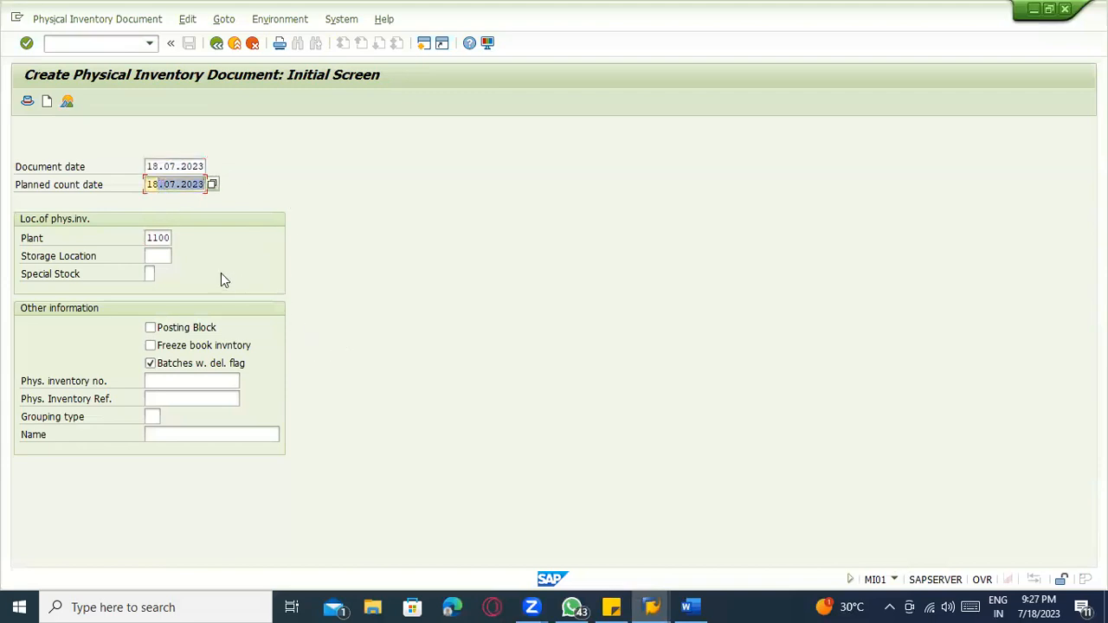
left_click(166, 167)
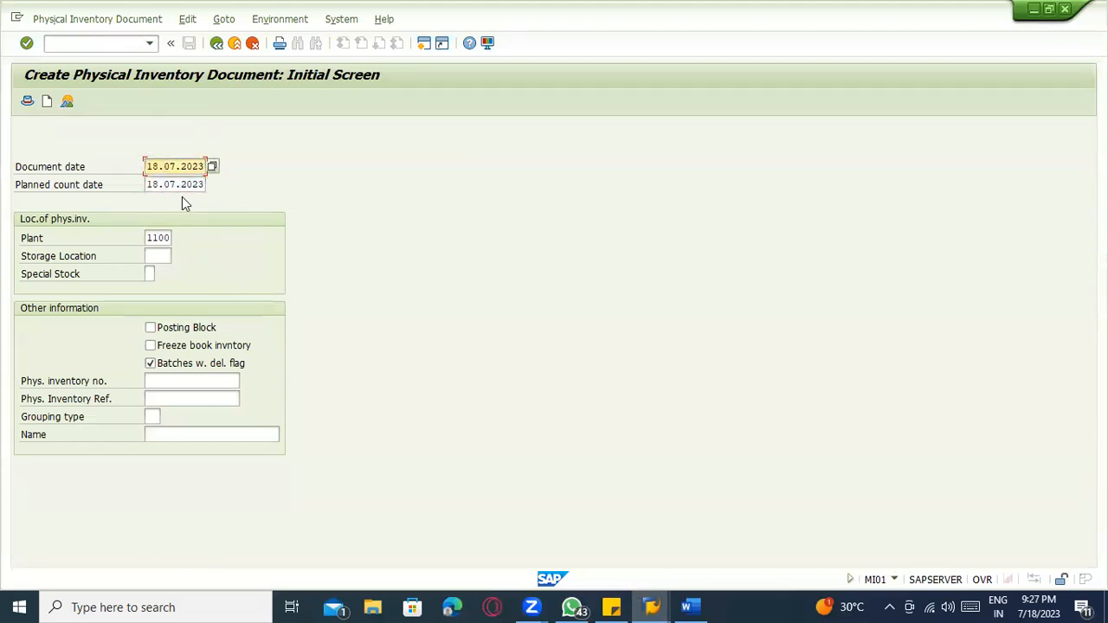
left_click(177, 185)
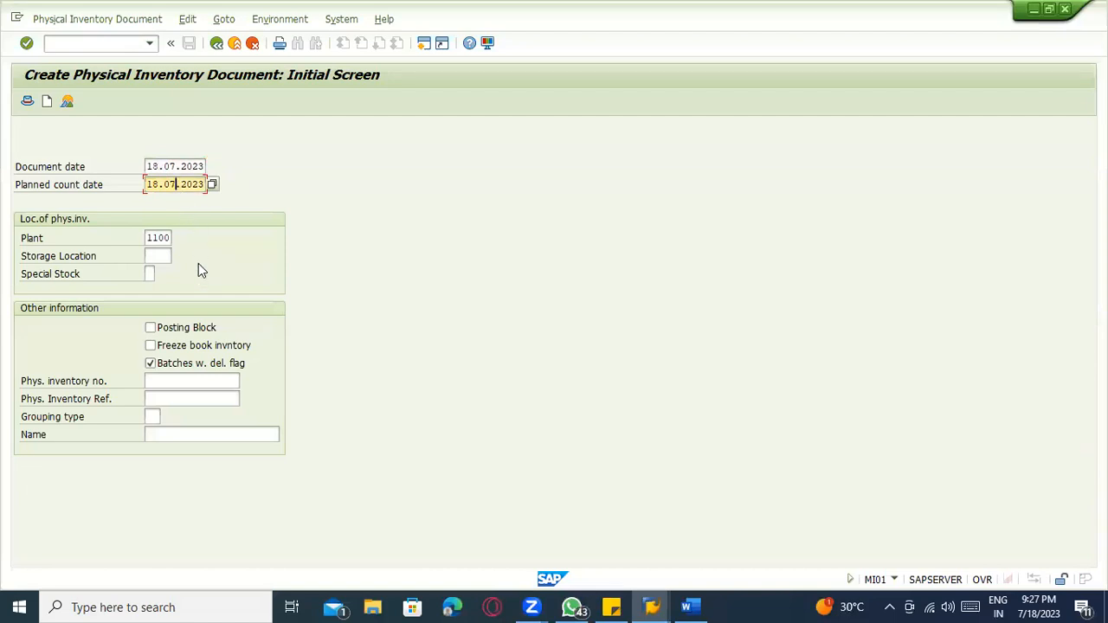
left_click(160, 256)
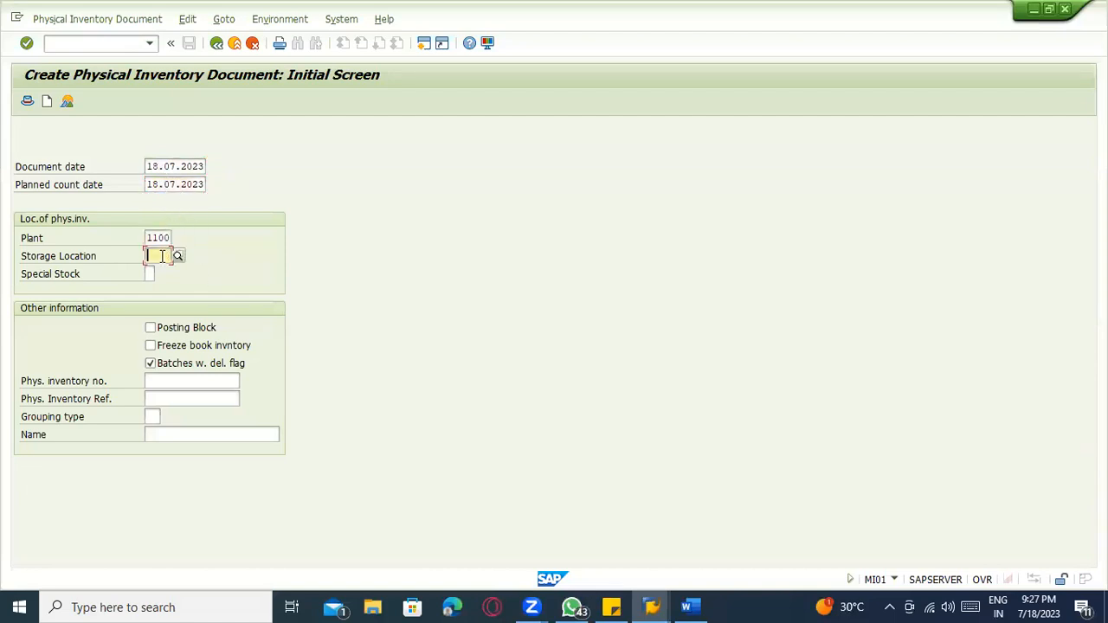
type("000")
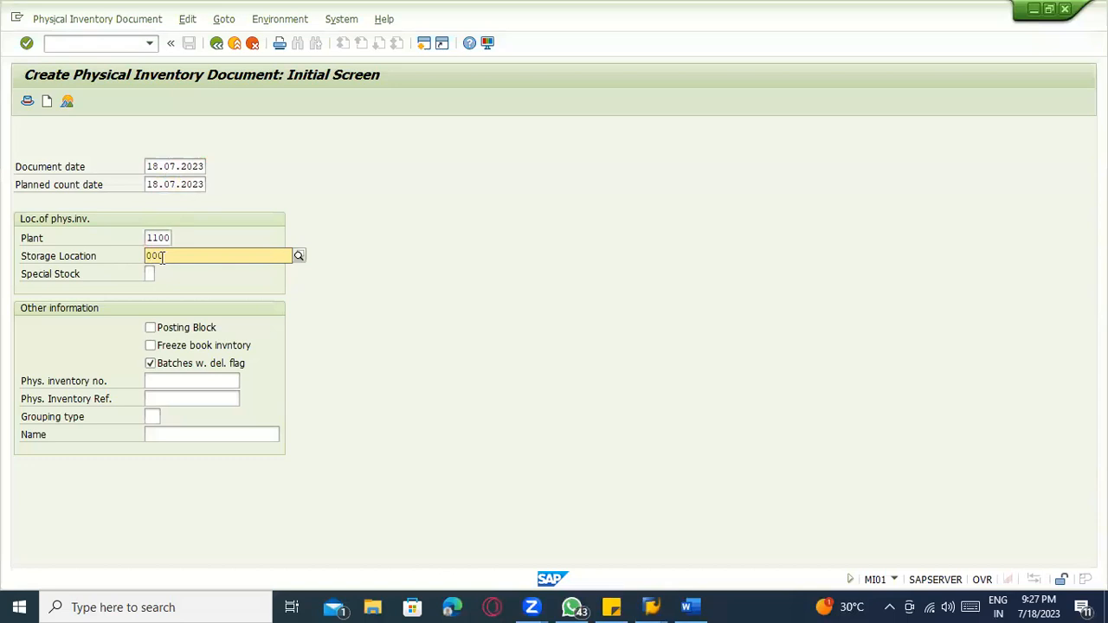
Step: View the available special stock indicators and close the list without choosing one
left_click(166, 286)
left_click(147, 273)
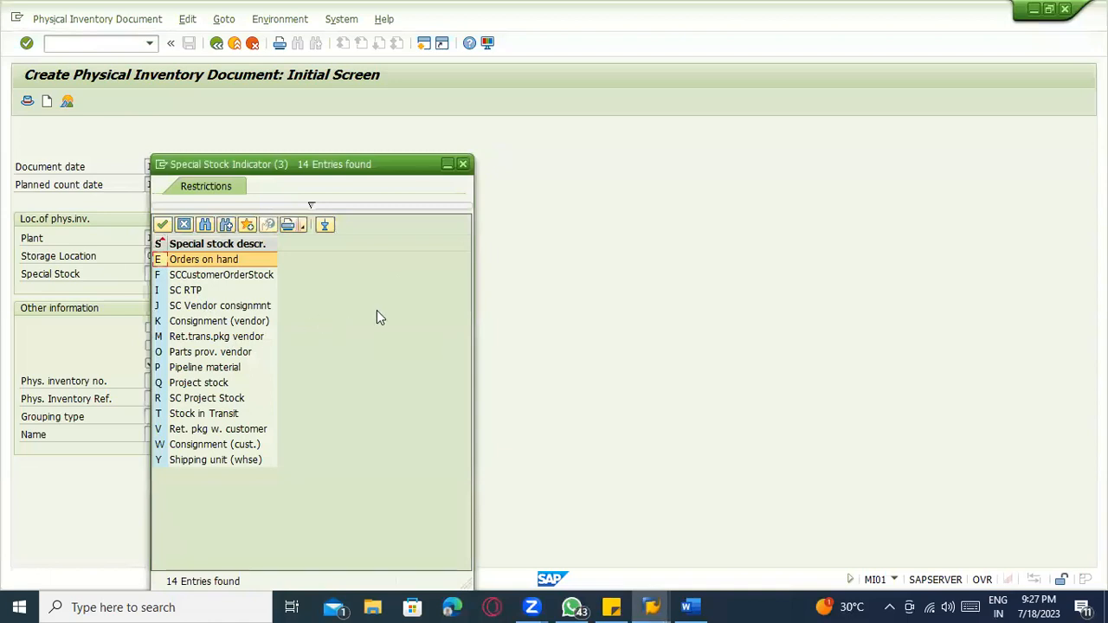
left_click(463, 164)
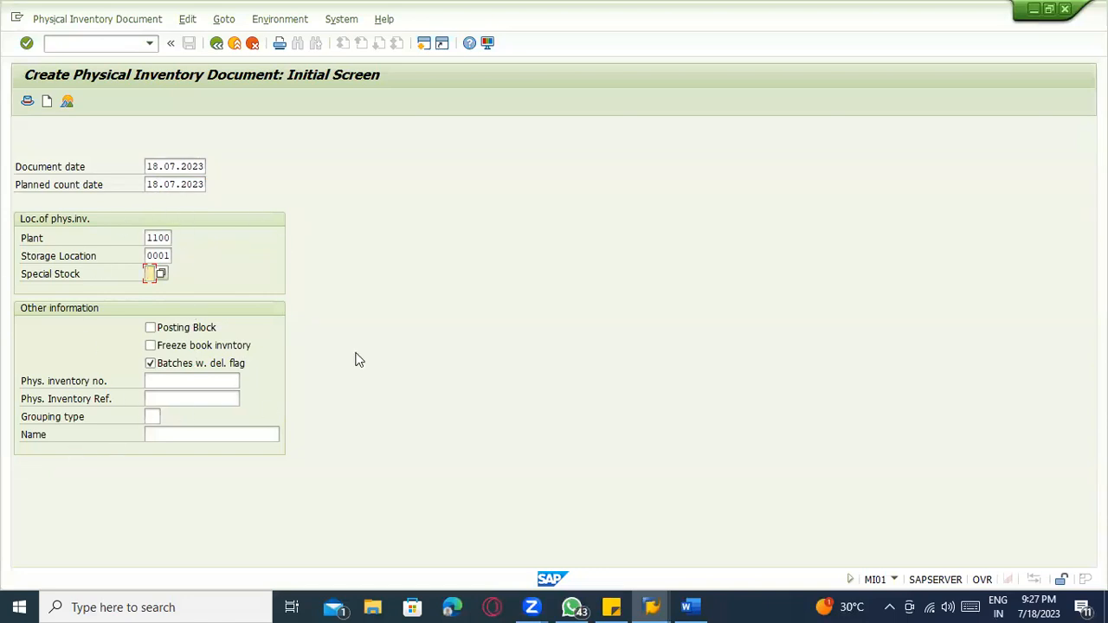
Step: Examine the Posting Block and Freeze book inventory options for the physical inventory document
left_click(184, 329)
left_click(184, 330)
left_click(189, 346)
left_click(194, 347)
left_click(195, 348)
left_click(191, 334)
left_click(195, 347)
left_click(184, 328)
left_click(185, 342)
left_click(184, 326)
Step: Switch to the Word notes and add the line "1000 PCS --------→ Counting the stock ----"
key("alt+Tab")
type("PCS ")
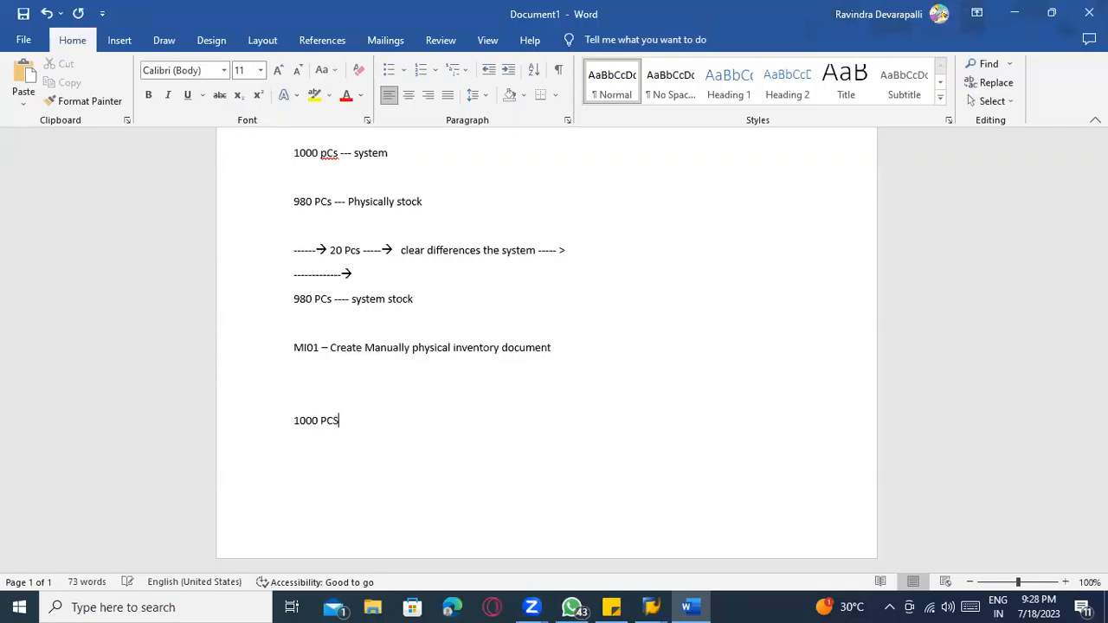
type("----------> Counting")
type(" the stock")
type(" ----")
key("Return")
Step: Add the note lines "GR --- 1500 Pcs -----" and "Customer delivery 200 Pcs" below the counting line
key("Return")
type("GR ")
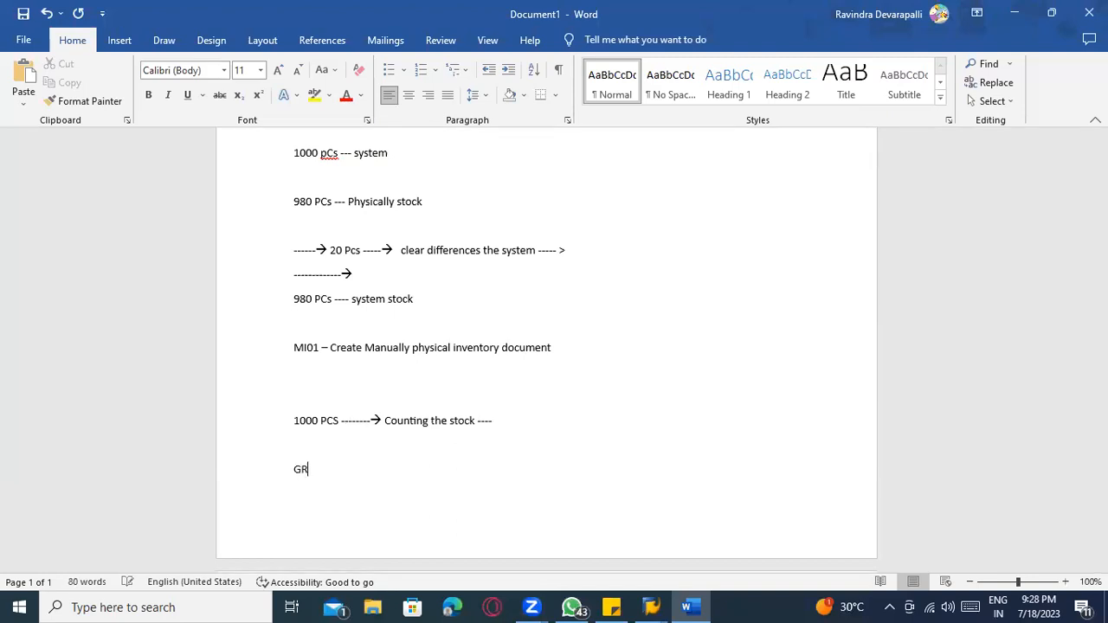
type("--- 1500 Pcs -----")
key("Return")
type("Customer delivery 200 Pcs")
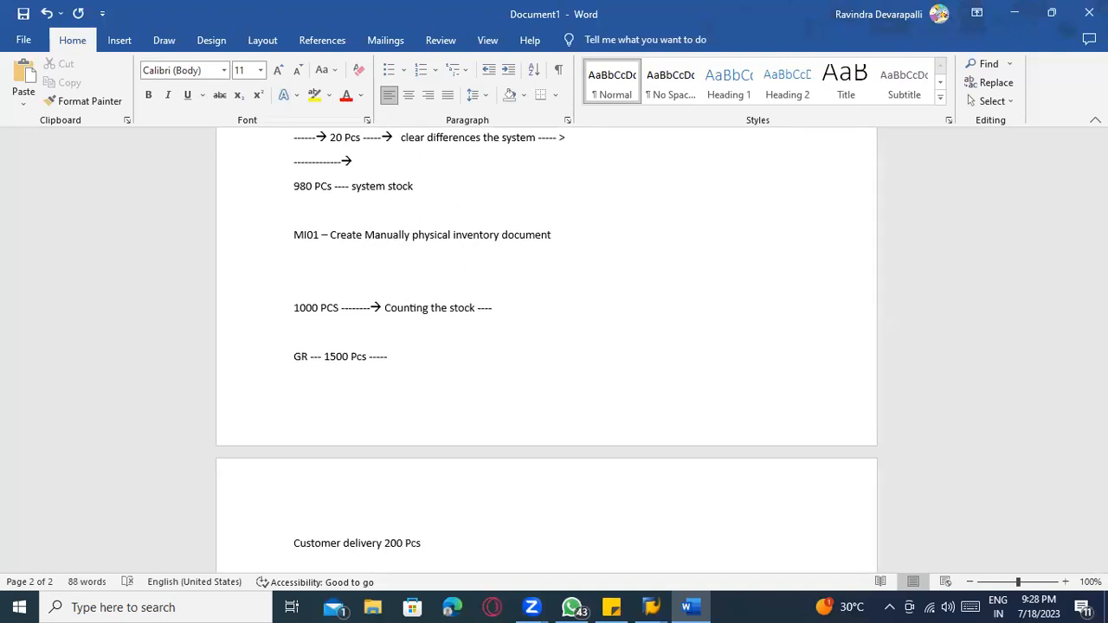
Step: Review the stock counting, goods receipt and customer delivery notes against the posting block and freeze book inventory options in SAP
scroll(297, 445, "down", 1)
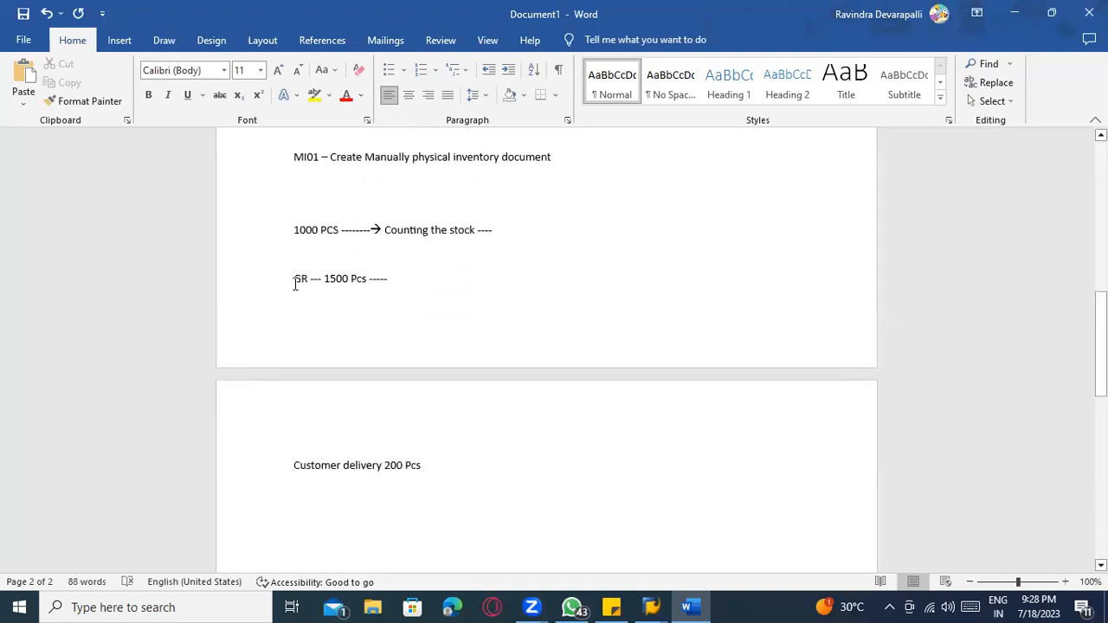
left_click(354, 281)
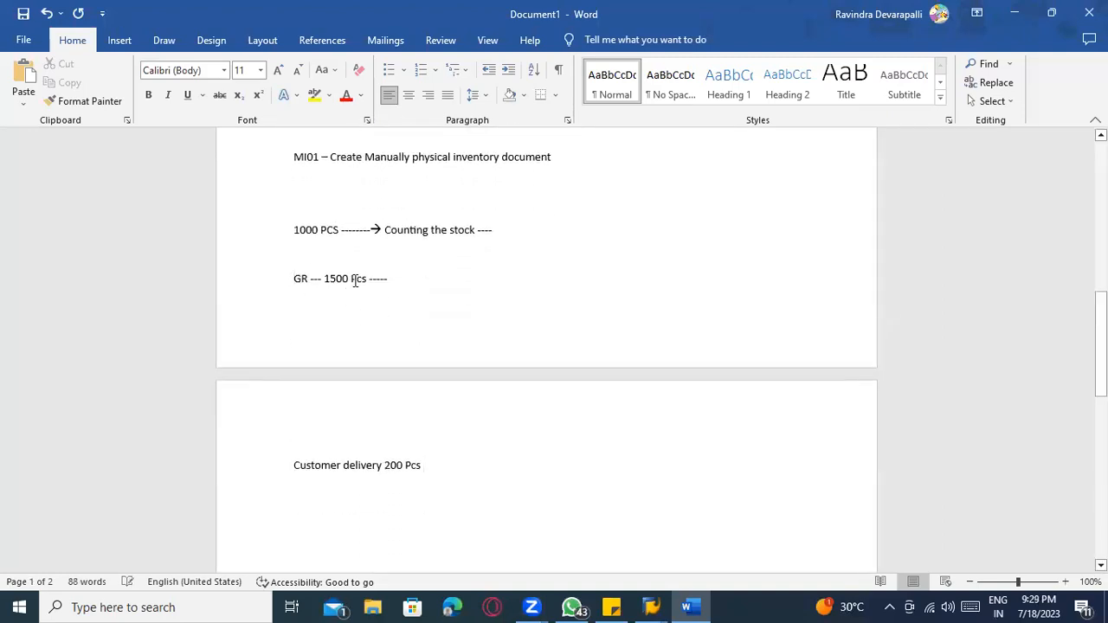
left_click(321, 230)
left_click_drag(380, 232, 464, 235)
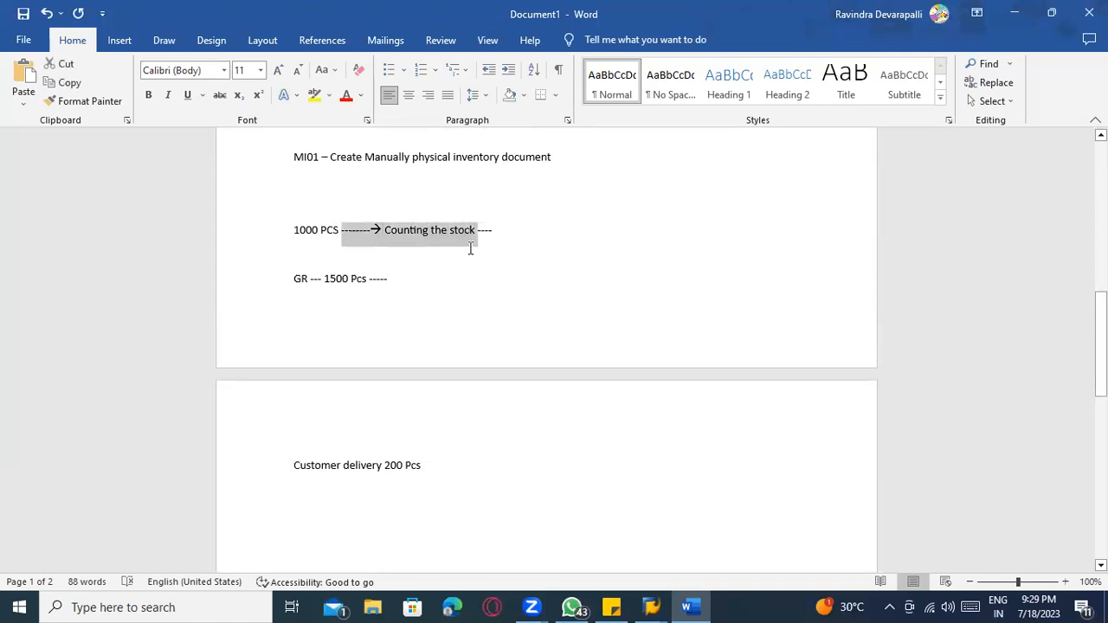
left_click(494, 245)
scroll(418, 280, "down", 2)
scroll(378, 267, "up", 2)
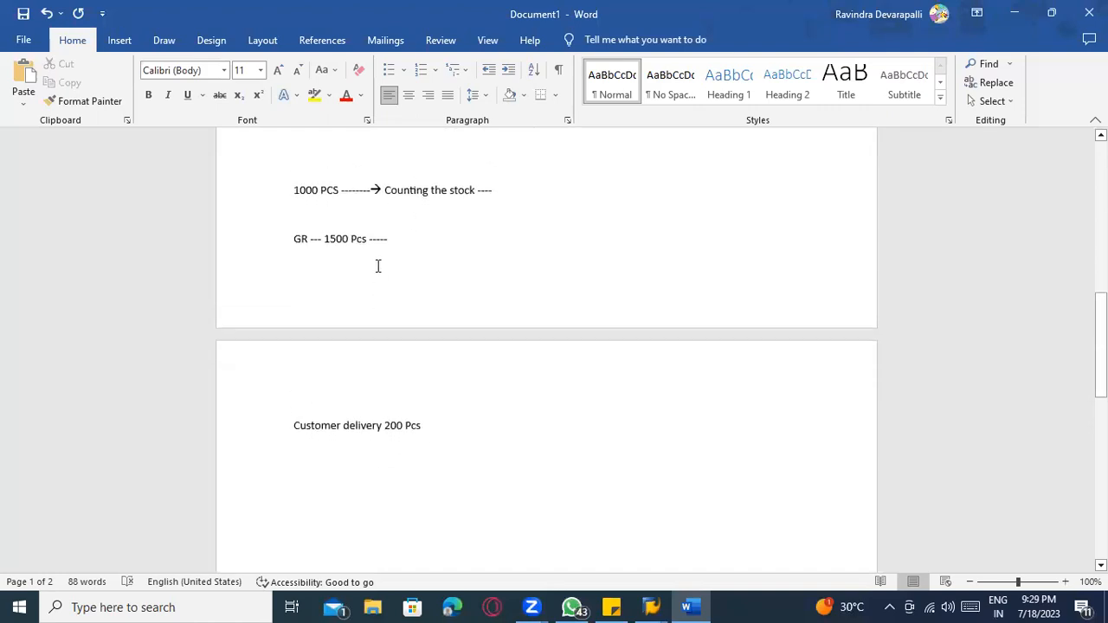
left_click_drag(294, 277, 437, 468)
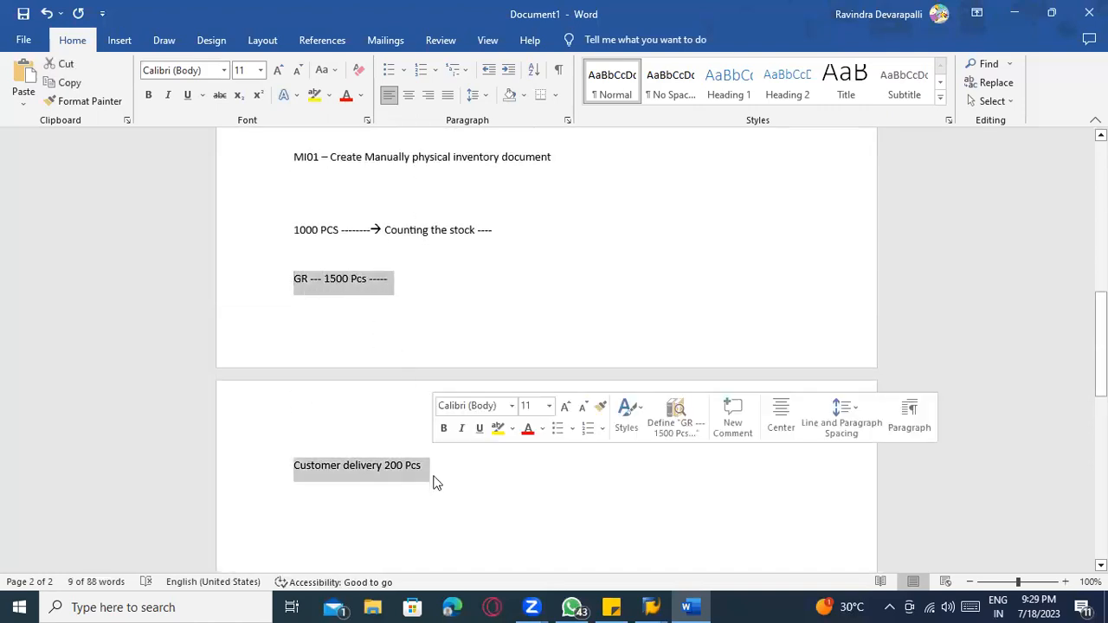
key("alt+Tab")
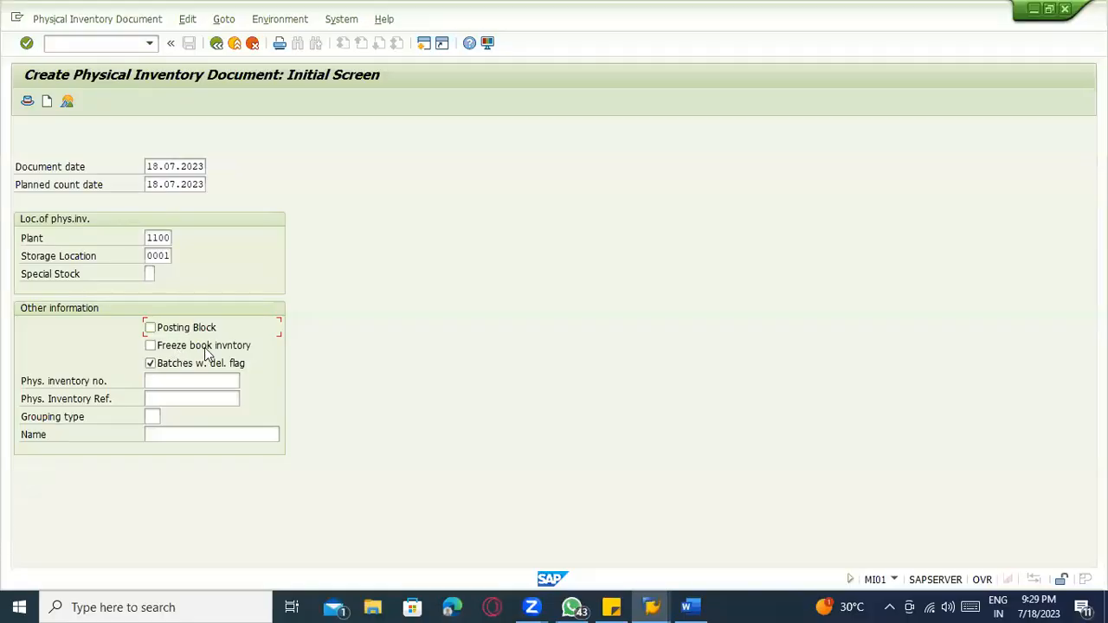
key("alt+Tab")
left_click_drag(298, 229, 519, 234)
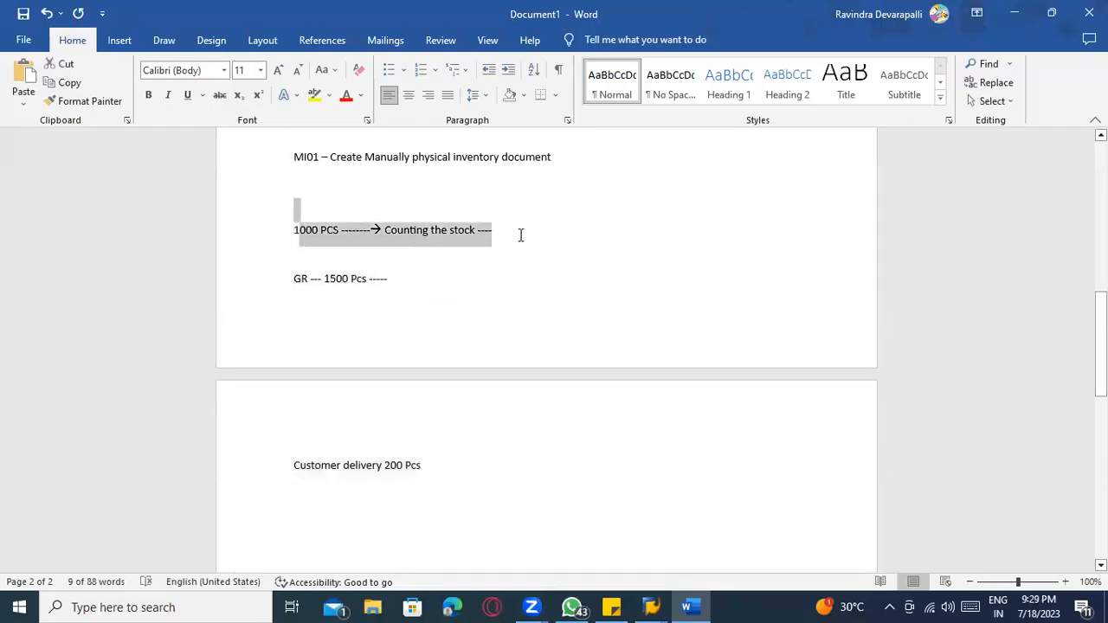
Step: Select Freeze book inventory in SAP and compare it with the stock counting and customer delivery notes in Word
left_click(312, 233)
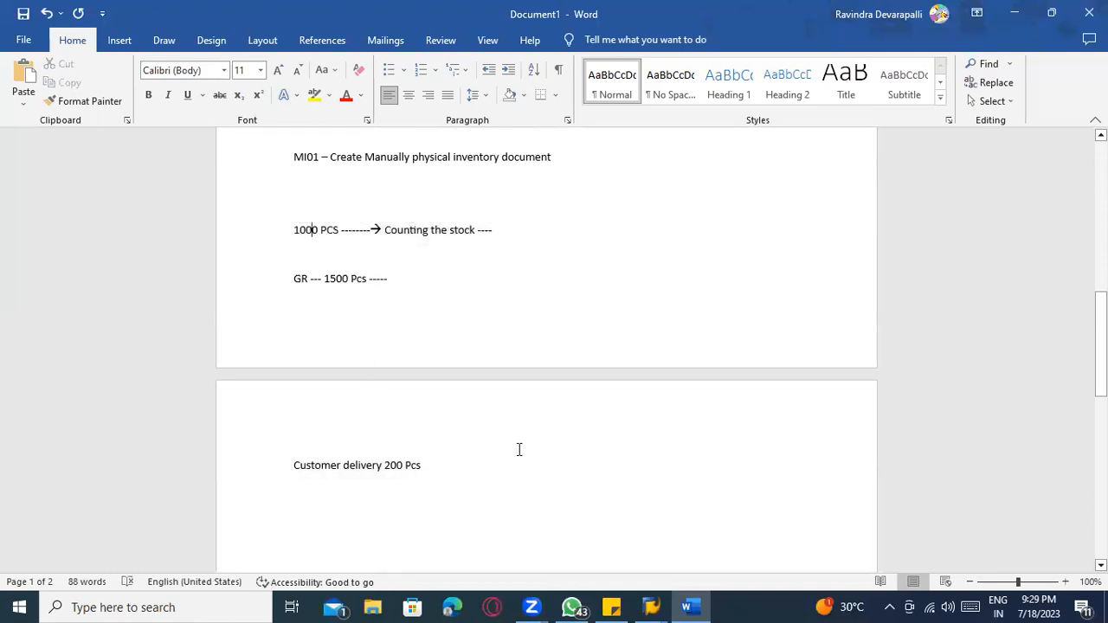
key("alt+Tab")
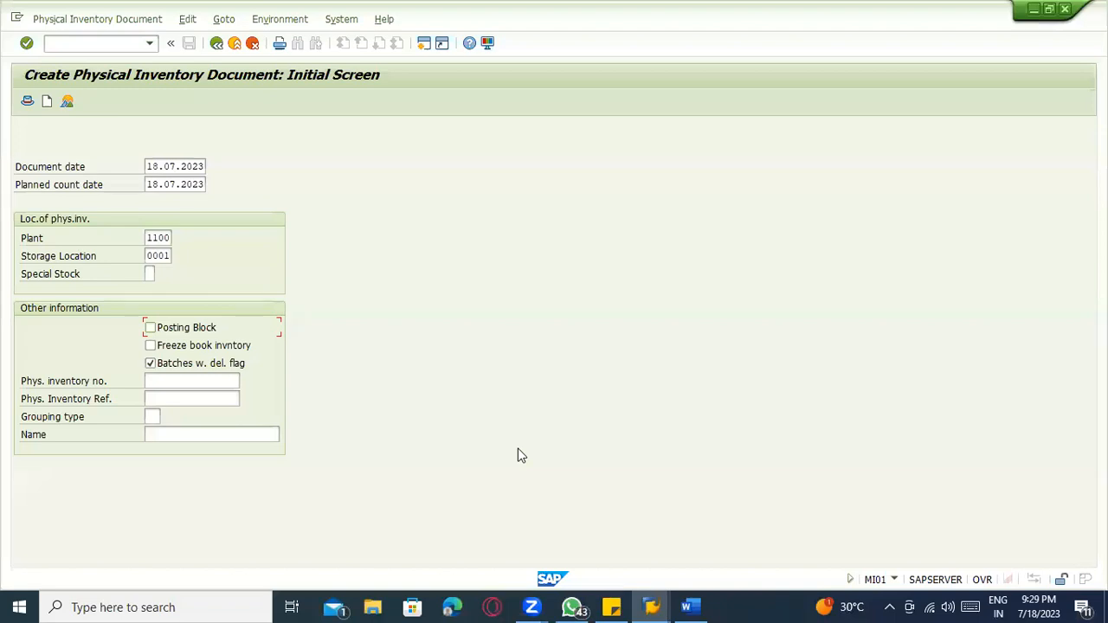
left_click(154, 348)
key("alt+Tab")
left_click(374, 482)
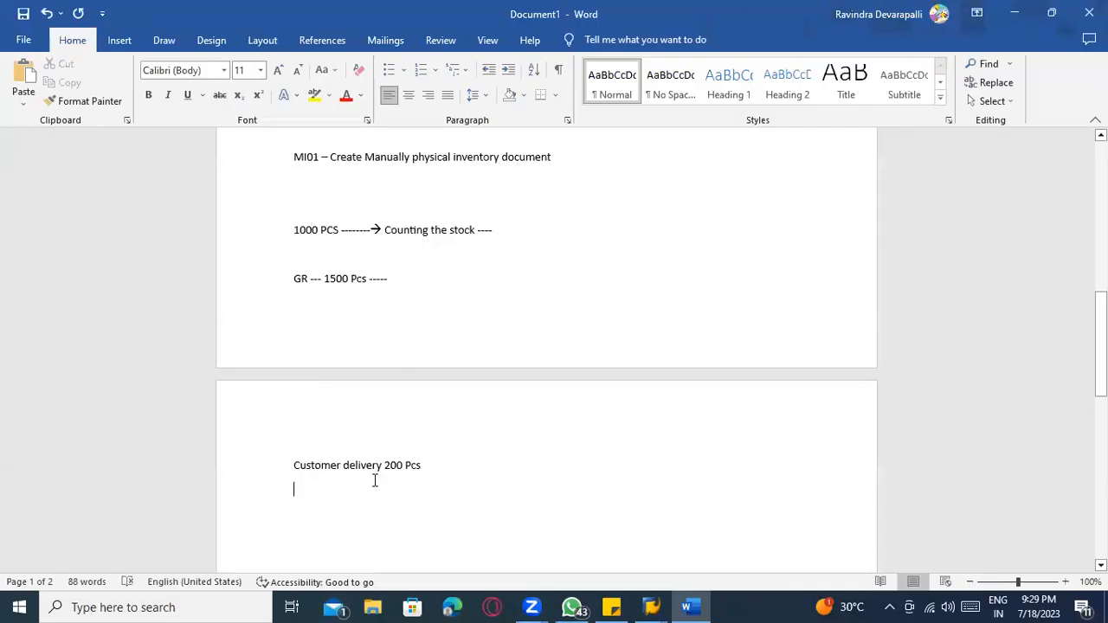
key("alt+Tab")
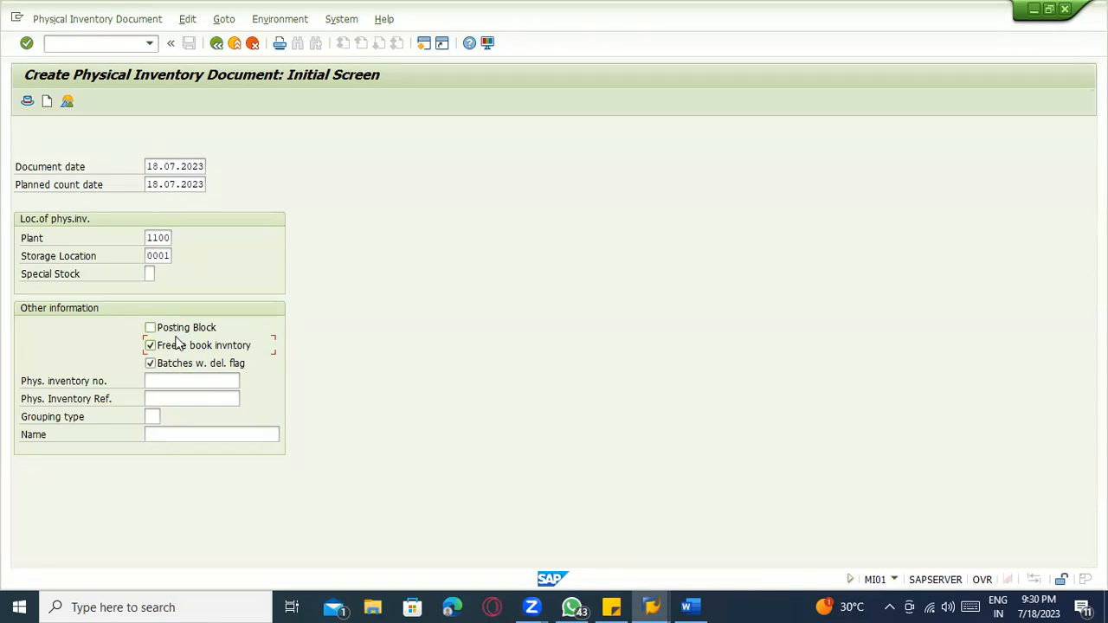
Step: Read the field help for the Posting Block and Freeze book inventory options
left_click(180, 345)
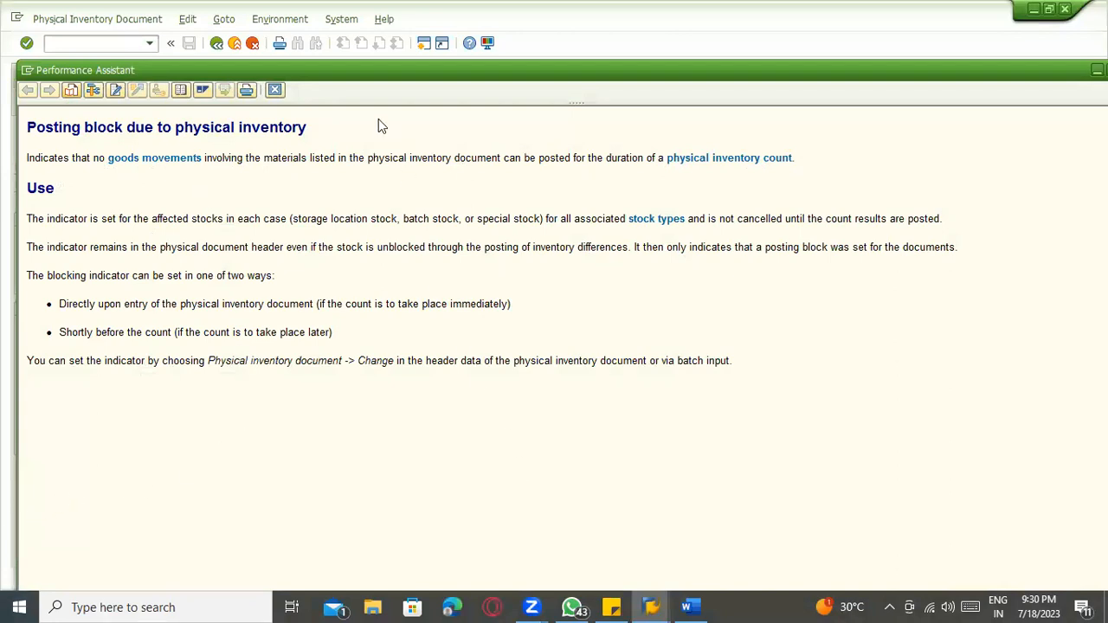
left_click(274, 89)
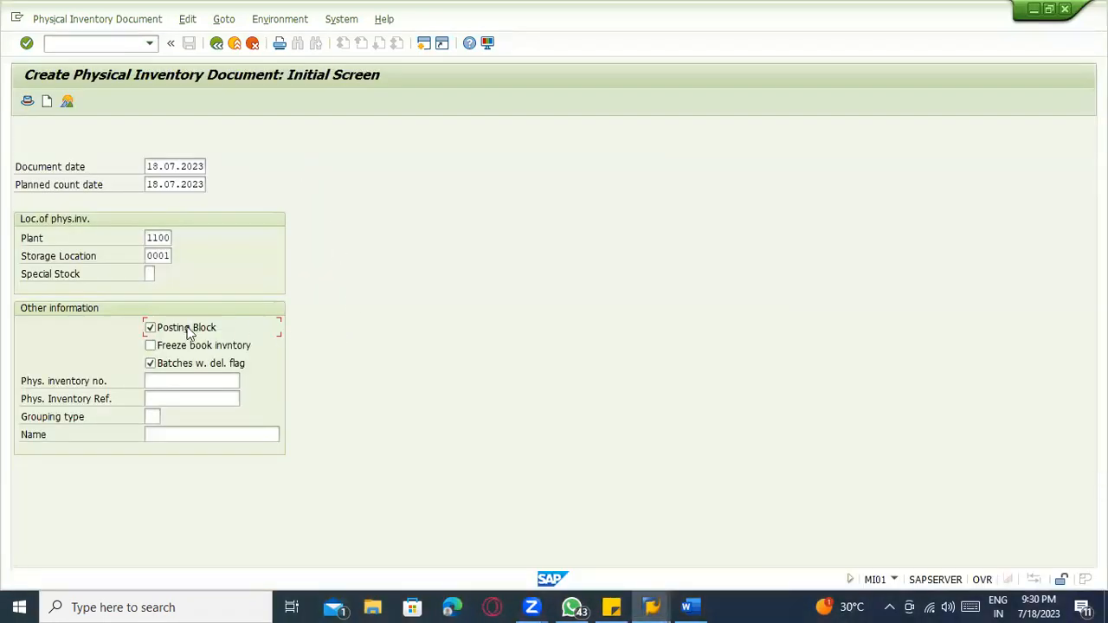
left_click(161, 349)
key("F1")
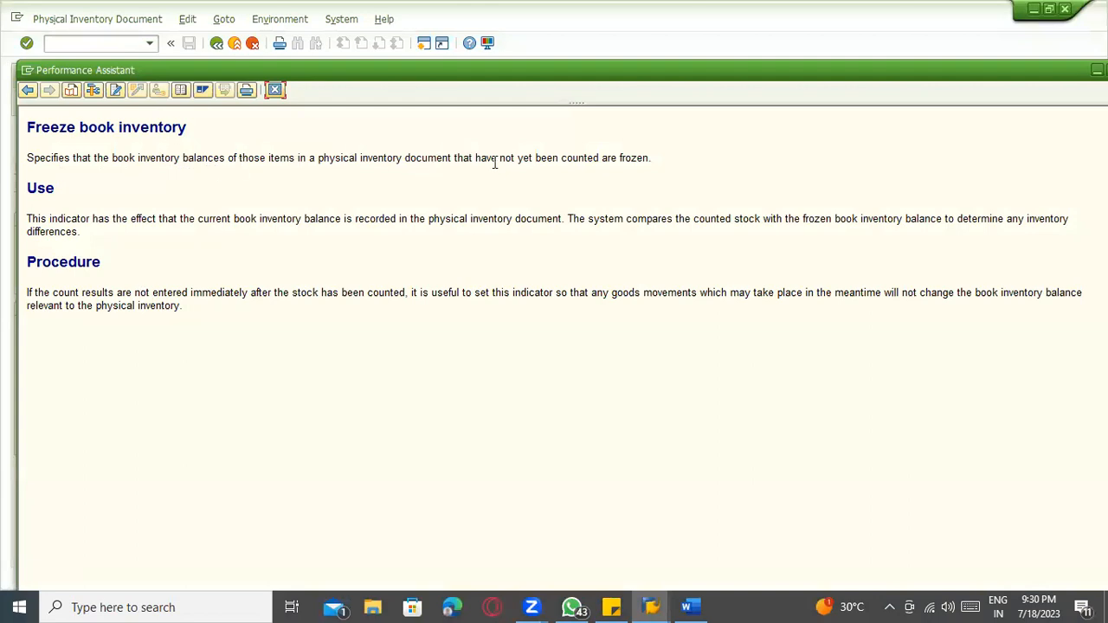
left_click_drag(651, 162, 30, 159)
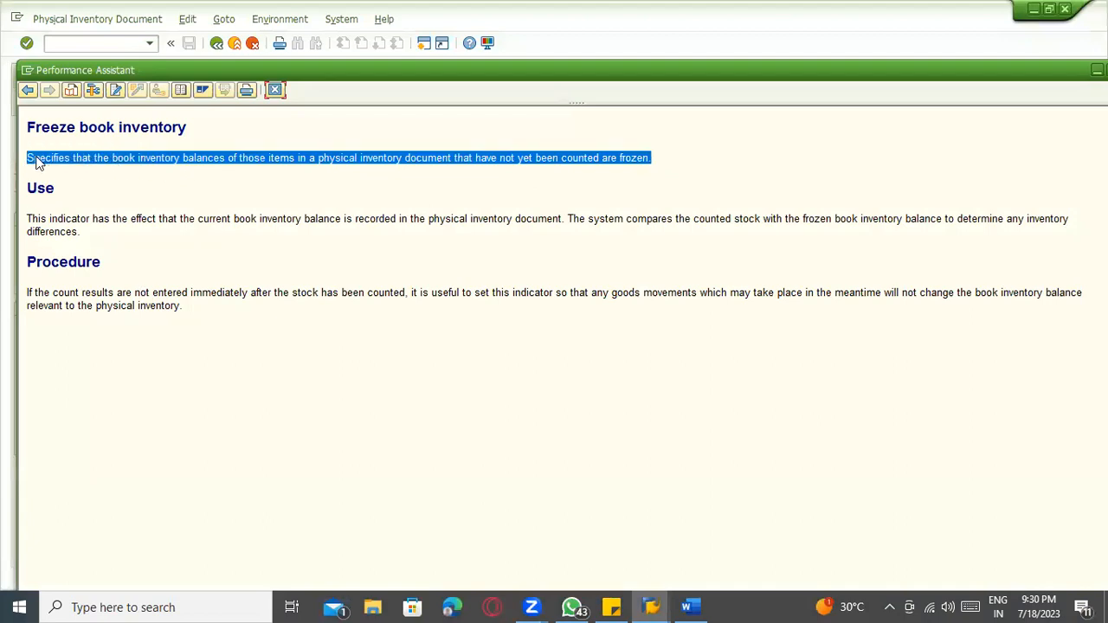
left_click(274, 90)
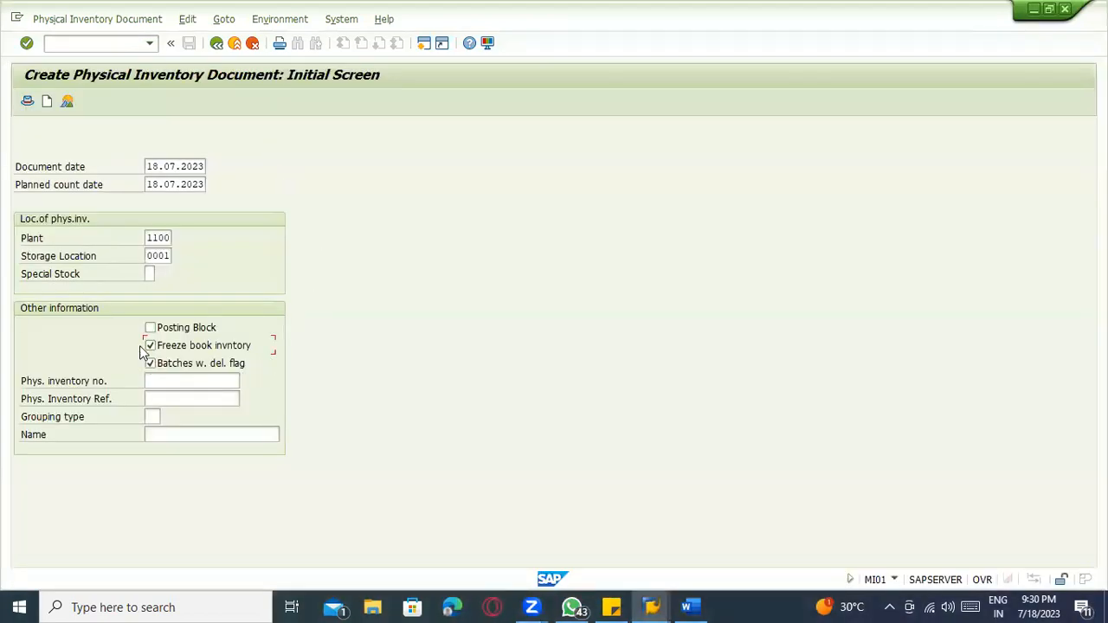
Step: Proceed to the document's new items and enter material 100-100 in item 1
left_click(177, 345)
key("Return")
type("1")
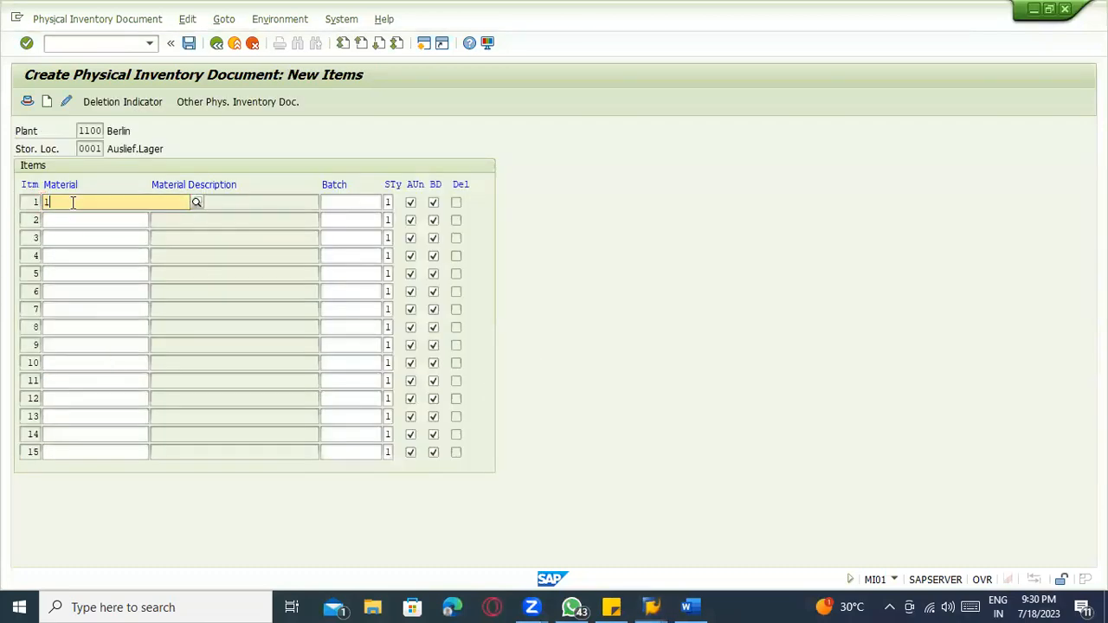
type("00")
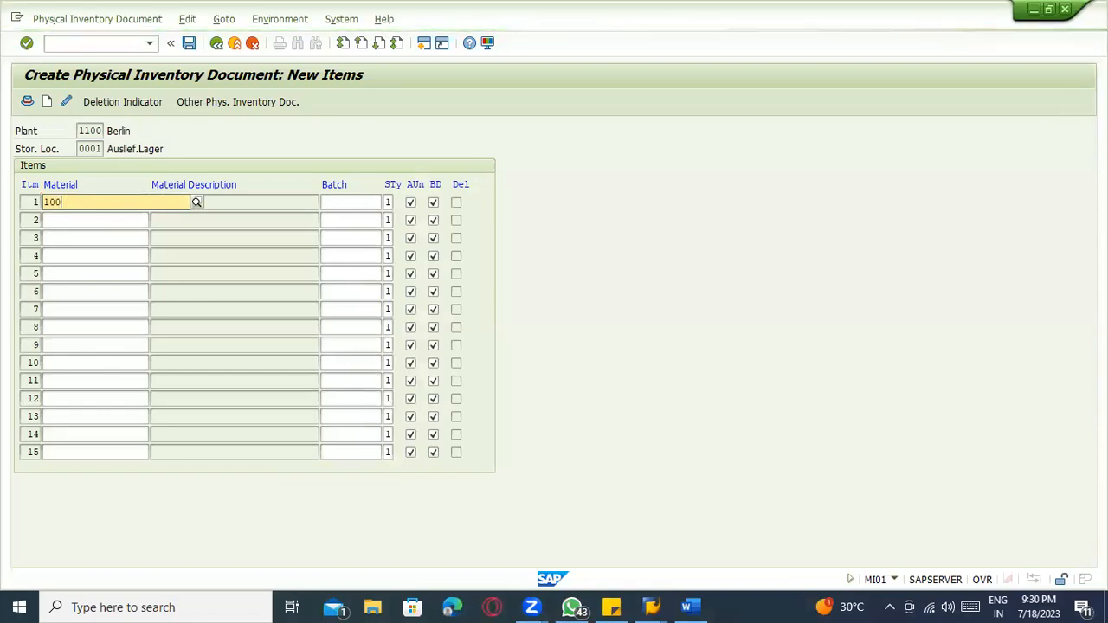
type("-100")
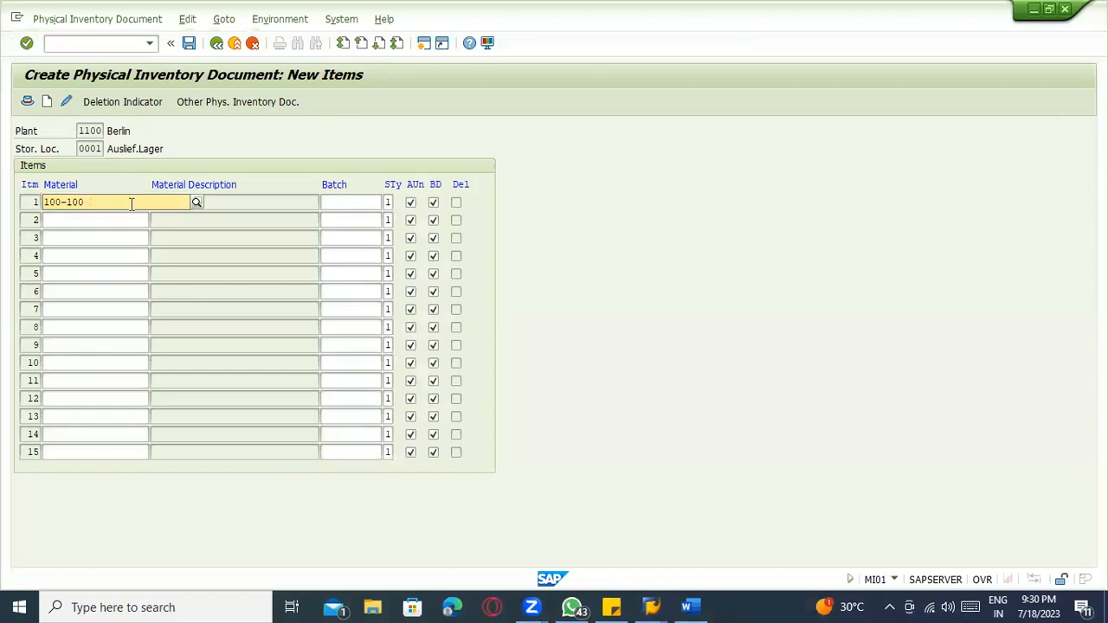
Step: Confirm the material 100-100 item without a batch and save the physical inventory document
left_click(342, 205)
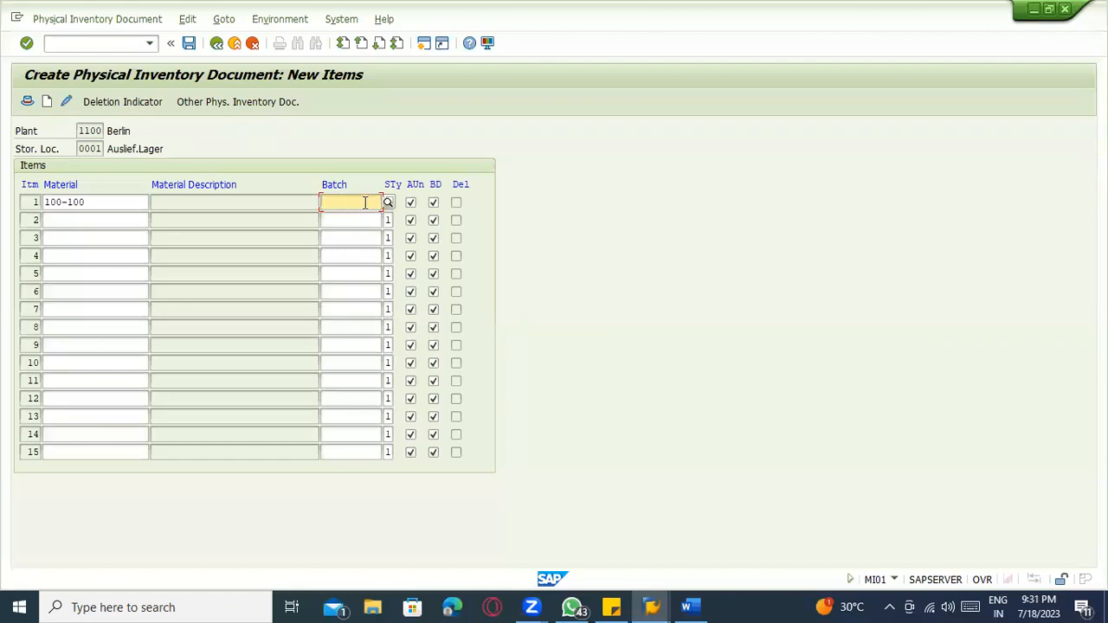
left_click(206, 204)
left_click_drag(97, 202, 21, 199)
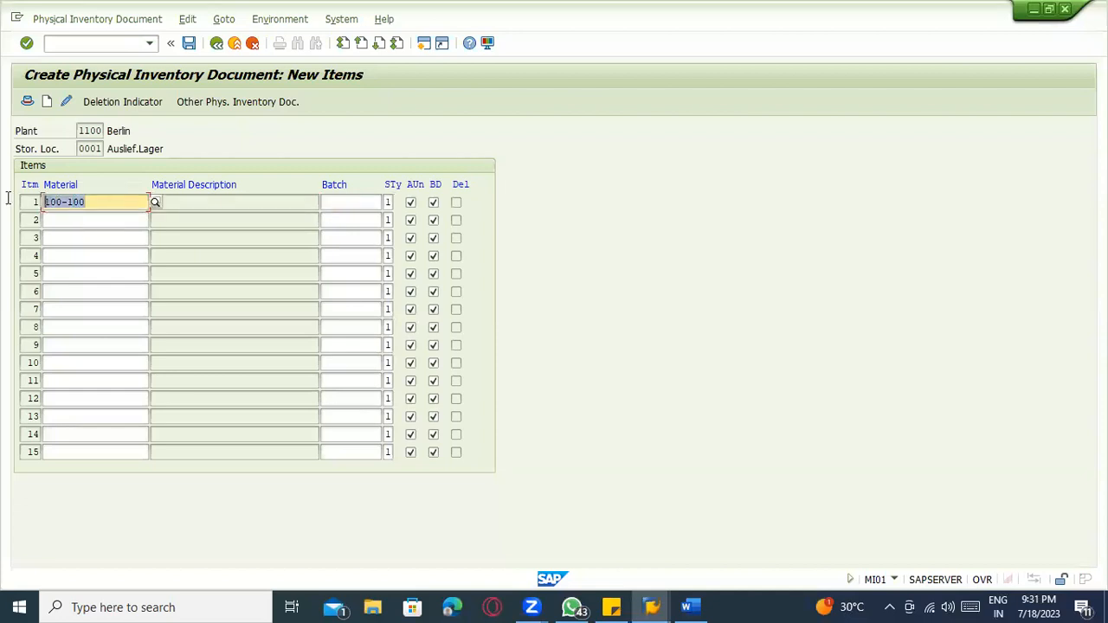
left_click(335, 201)
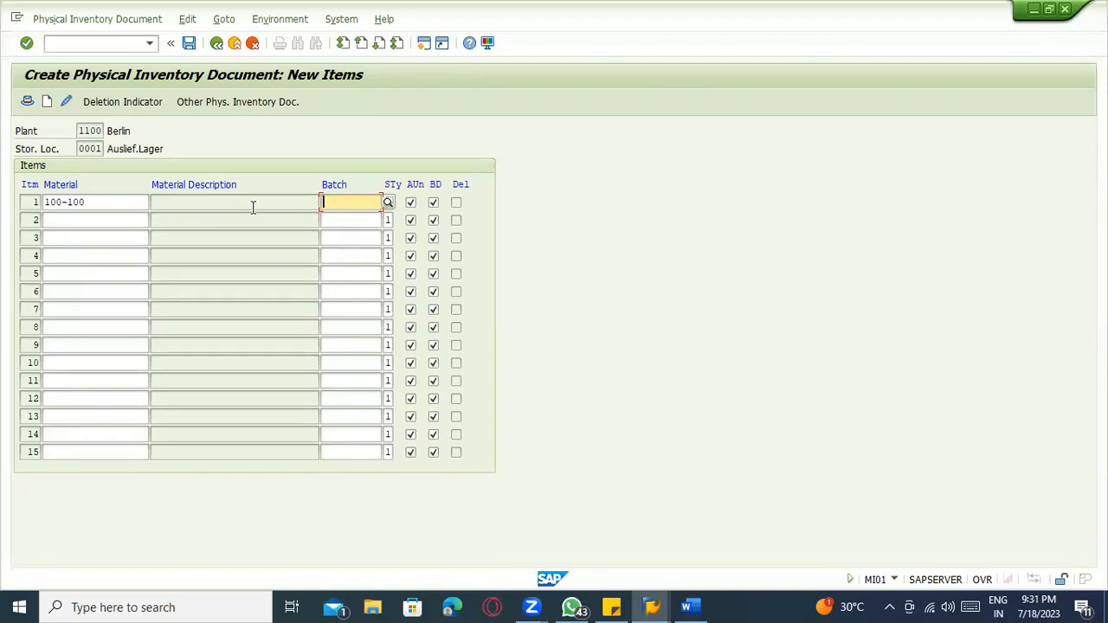
key("Return")
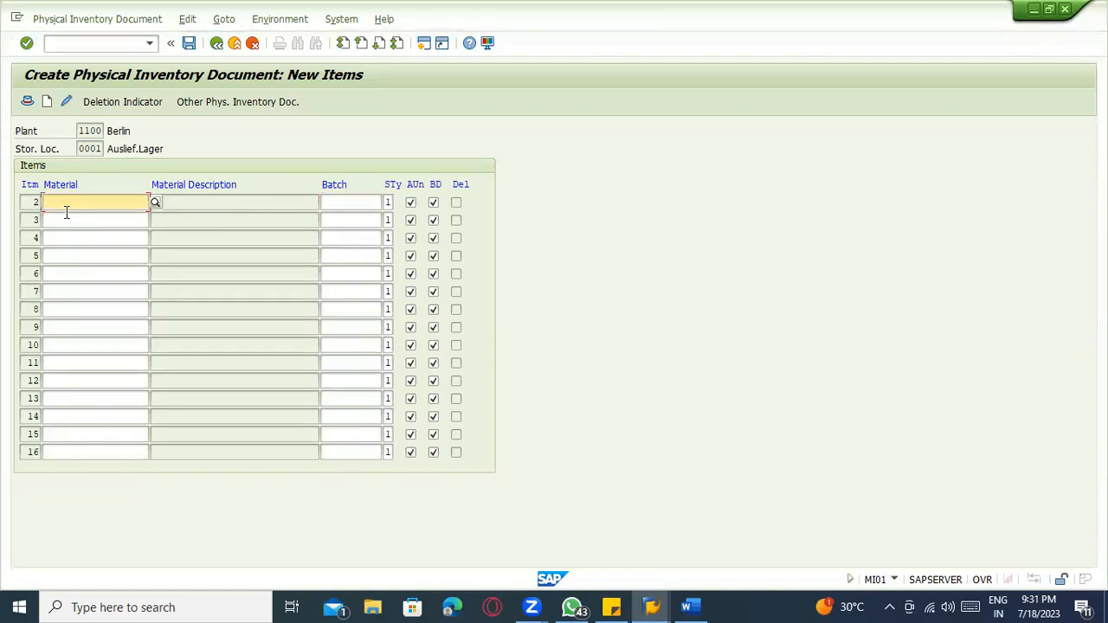
left_click(190, 44)
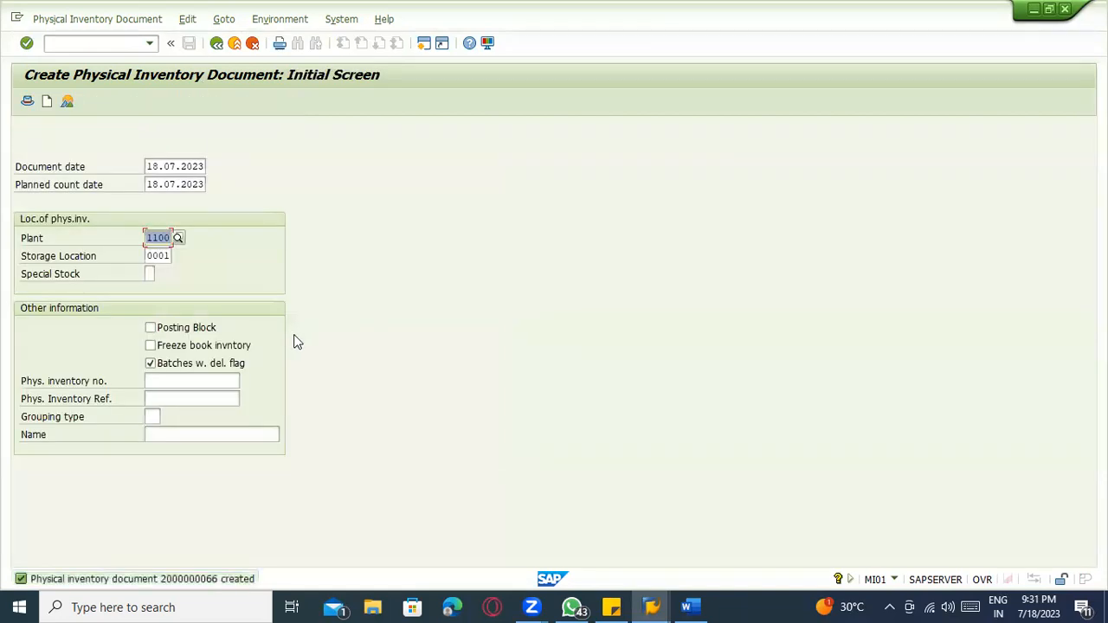
Step: Display the item overview of the physical inventory document proposed by the system and return to the display initial screen
left_click(91, 18)
left_click(89, 76)
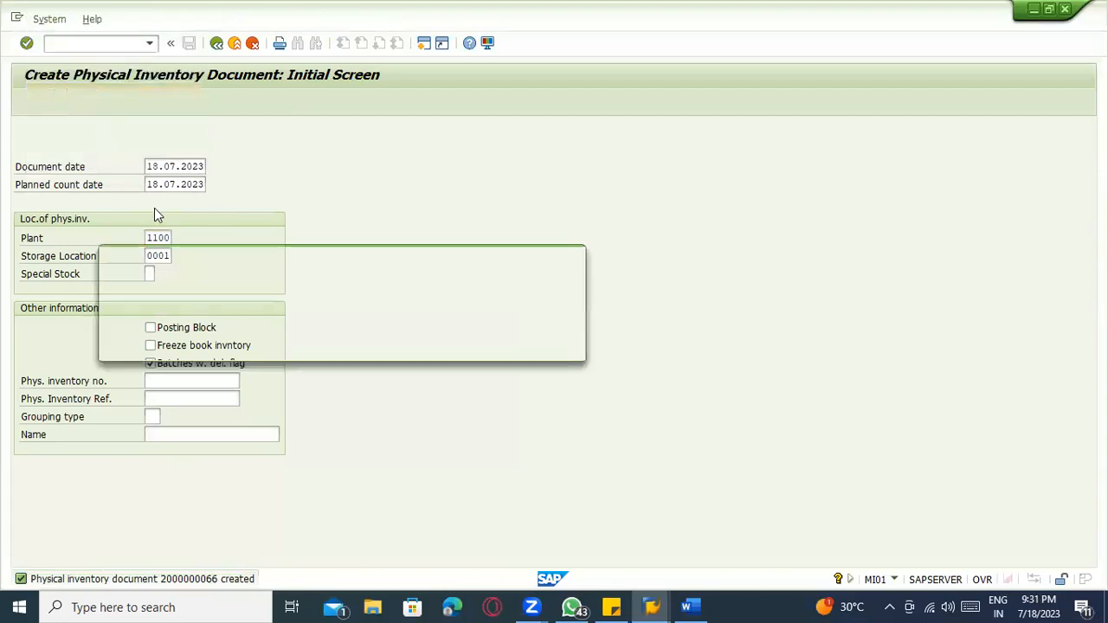
left_click(472, 346)
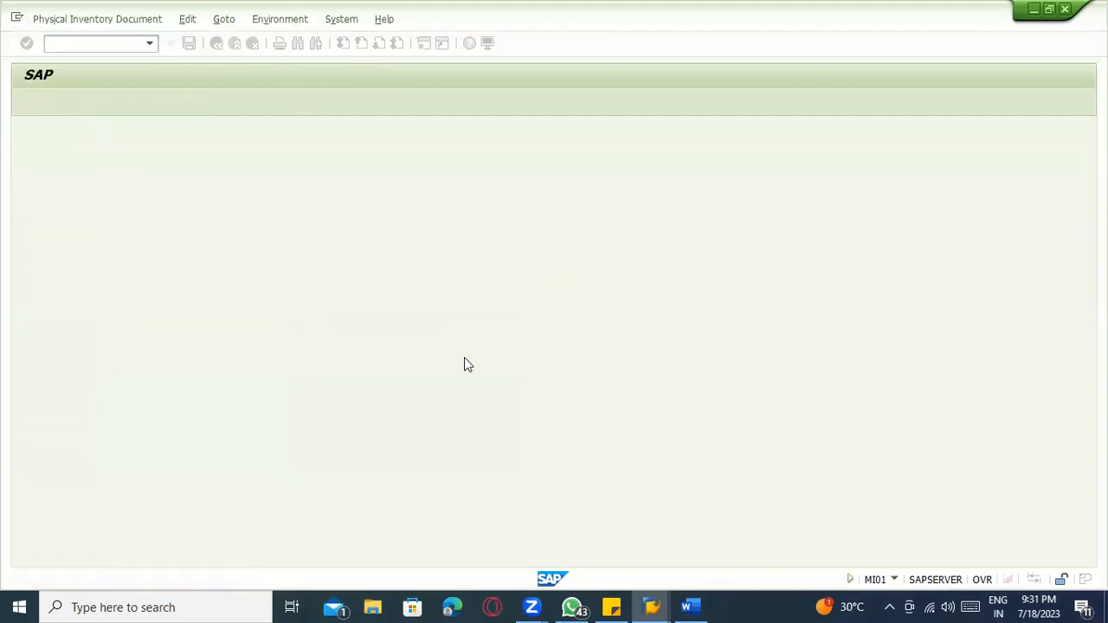
key("Return")
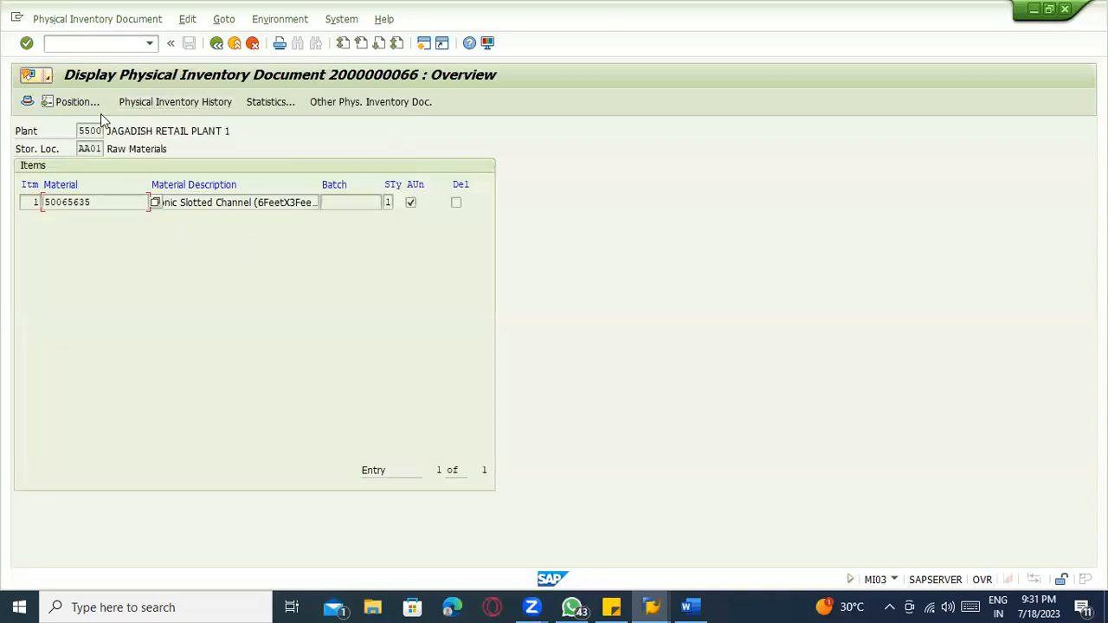
left_click(116, 45)
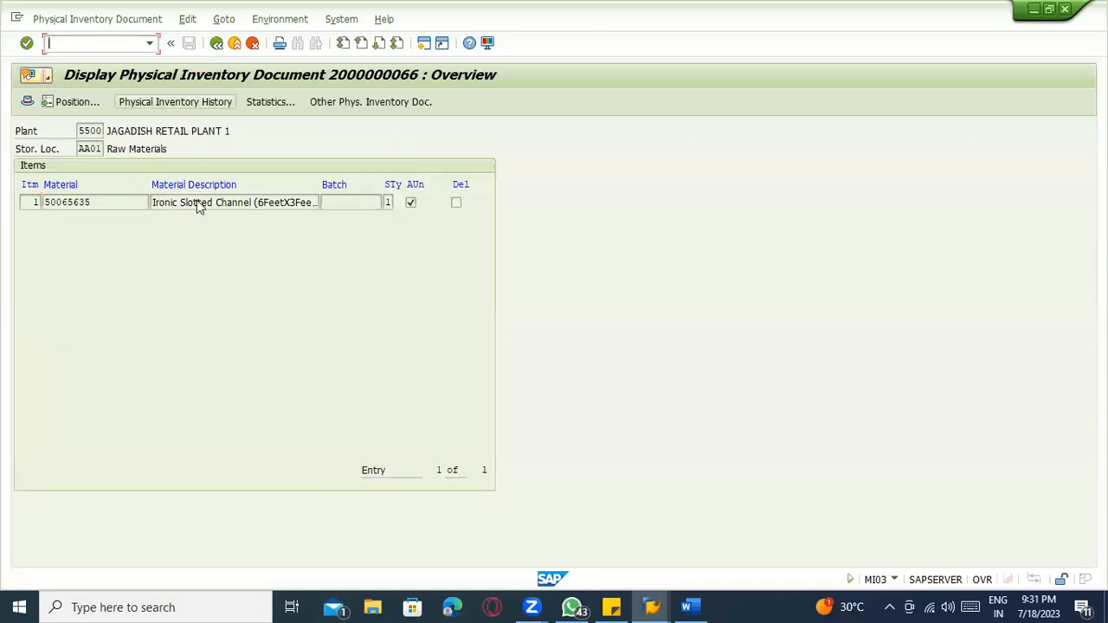
left_click(216, 42)
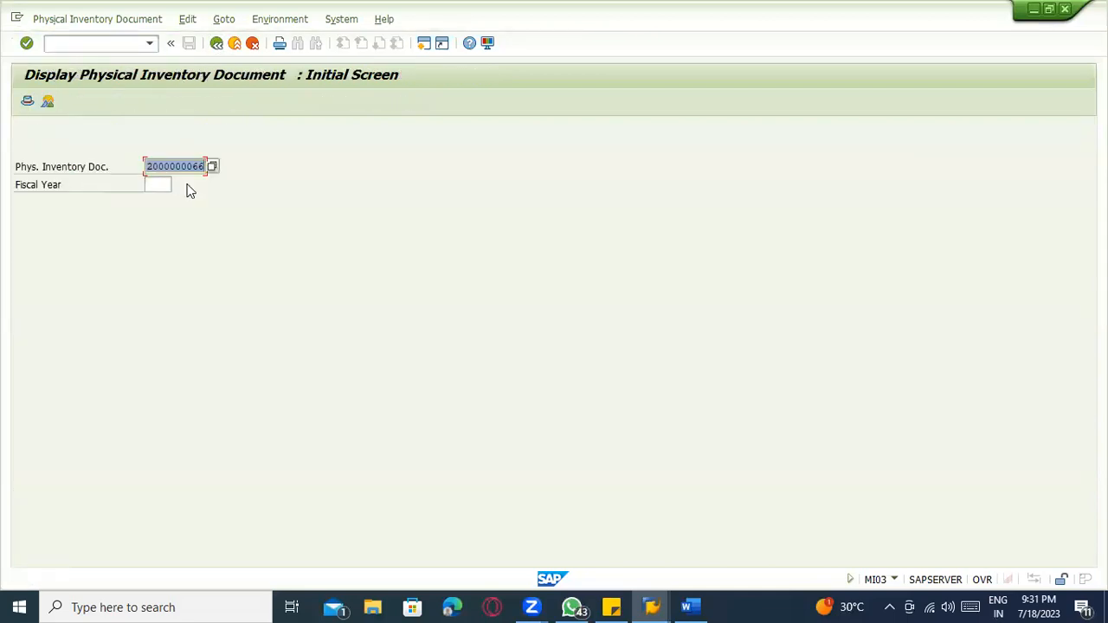
left_click(170, 165)
Step: Start transaction /nspro and open the SAP Reference IMG
left_click(91, 49)
type("/")
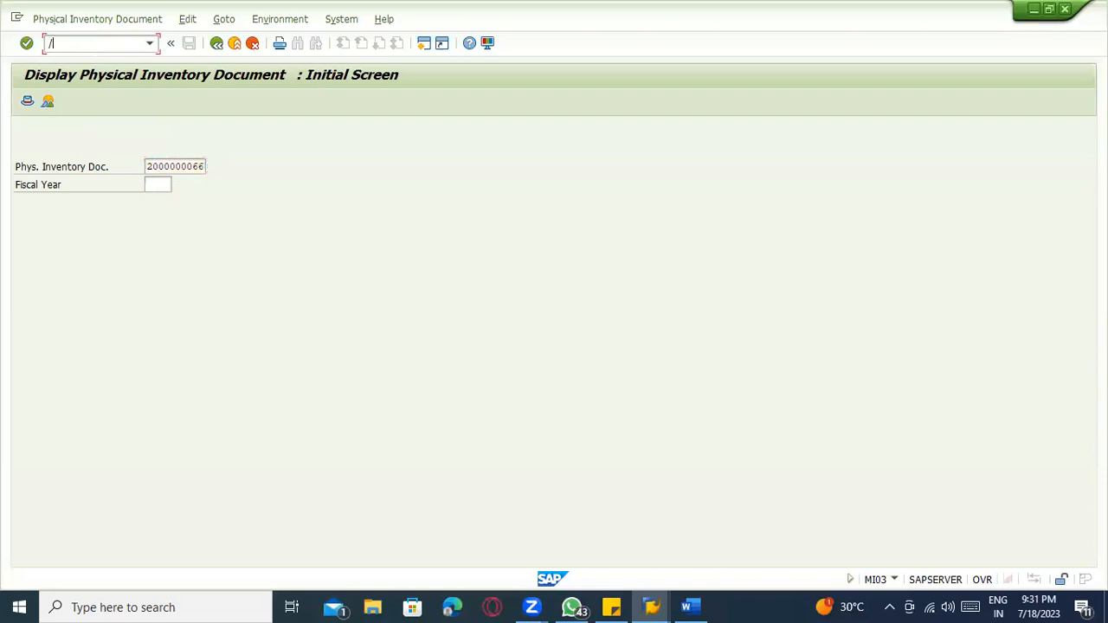
type("nspro")
key("Return")
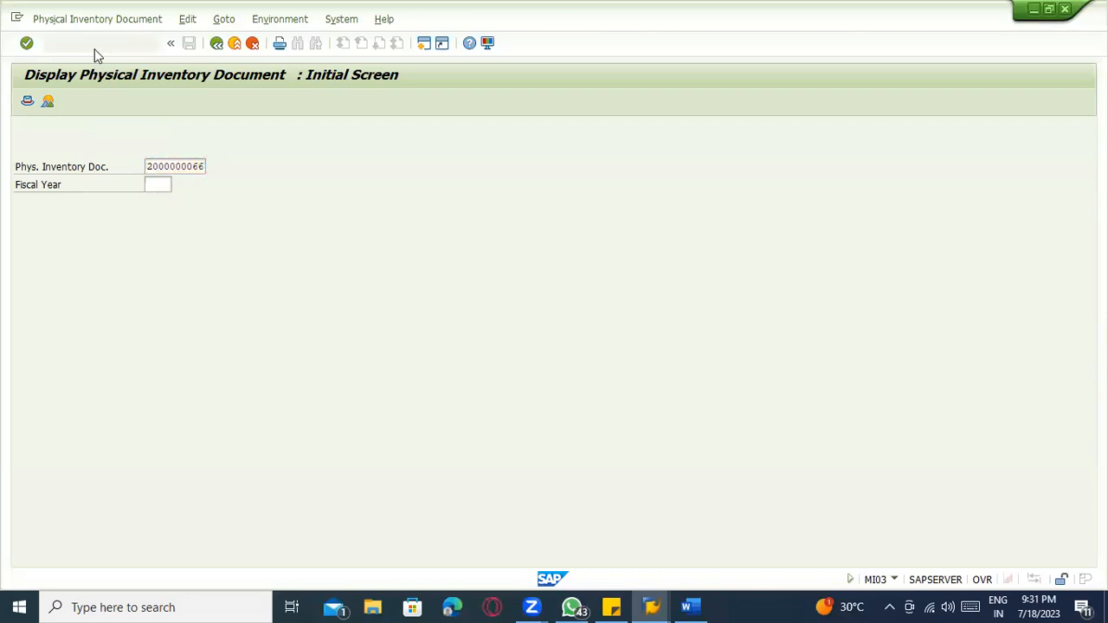
left_click(119, 102)
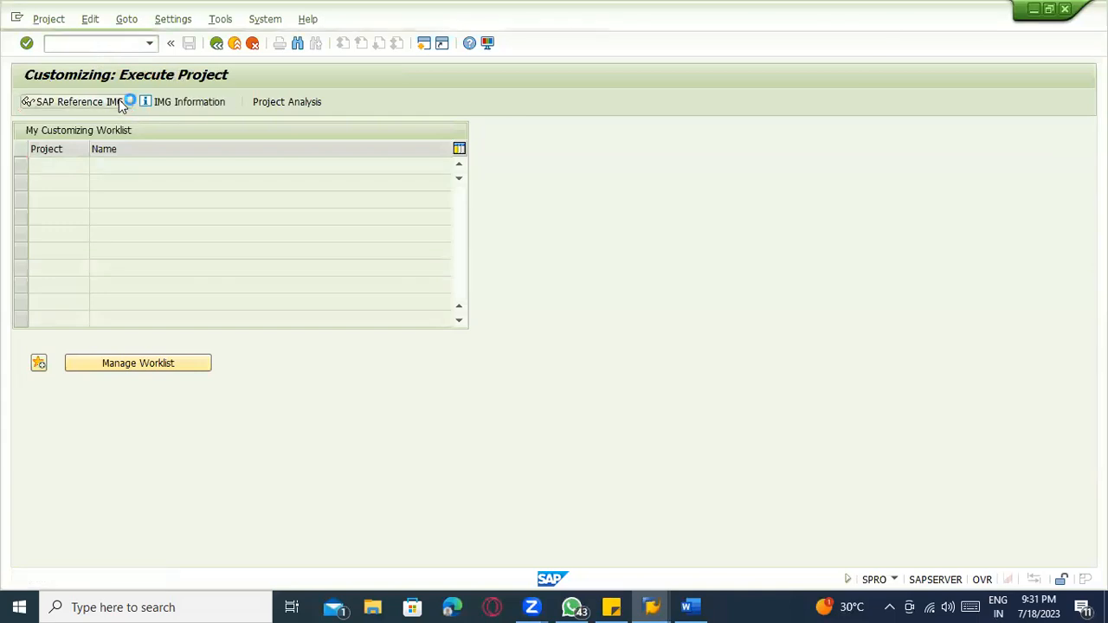
Step: Expand Materials Management, Inventory Management and Physical Inventory, and its Physical Inventory node in the IMG structure
scroll(183, 274, "down", 2)
scroll(183, 274, "down", 2)
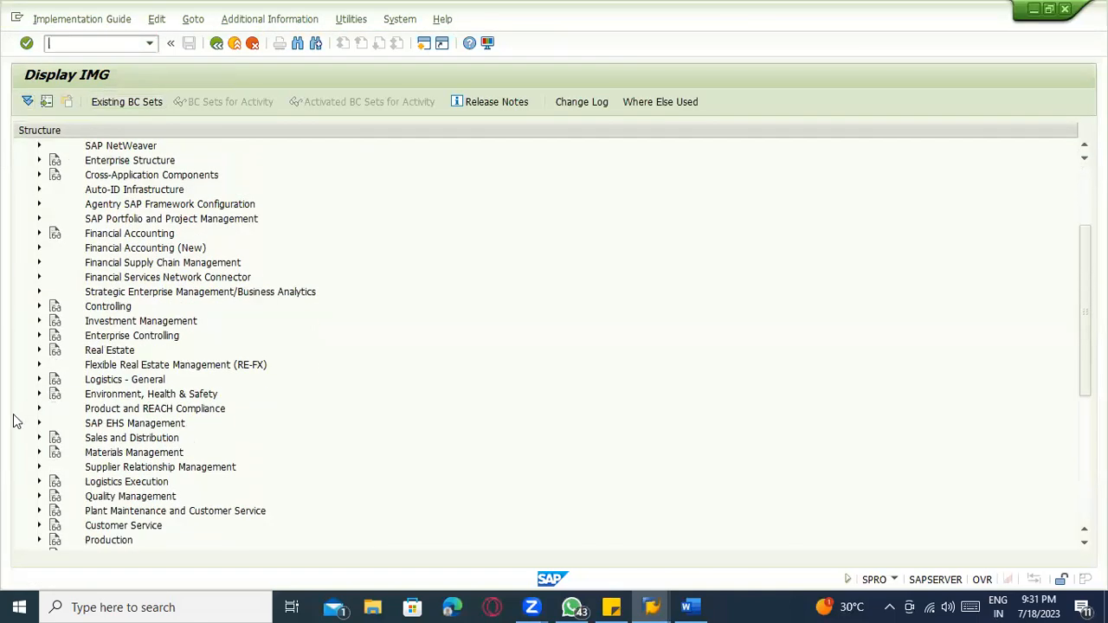
left_click(40, 439)
scroll(41, 442, "down", 3)
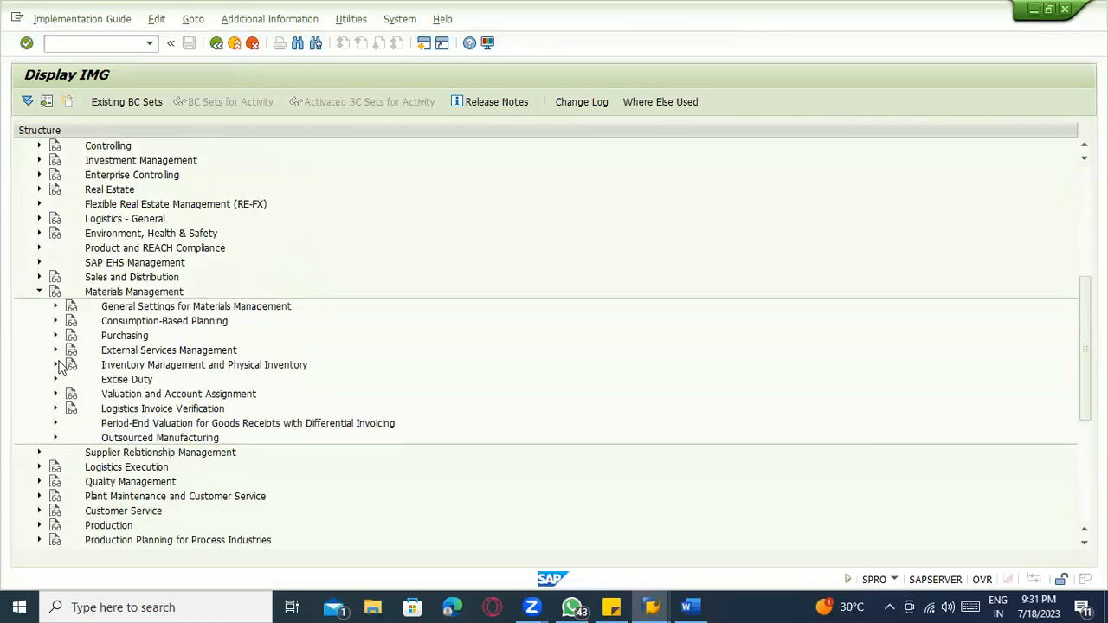
left_click(55, 365)
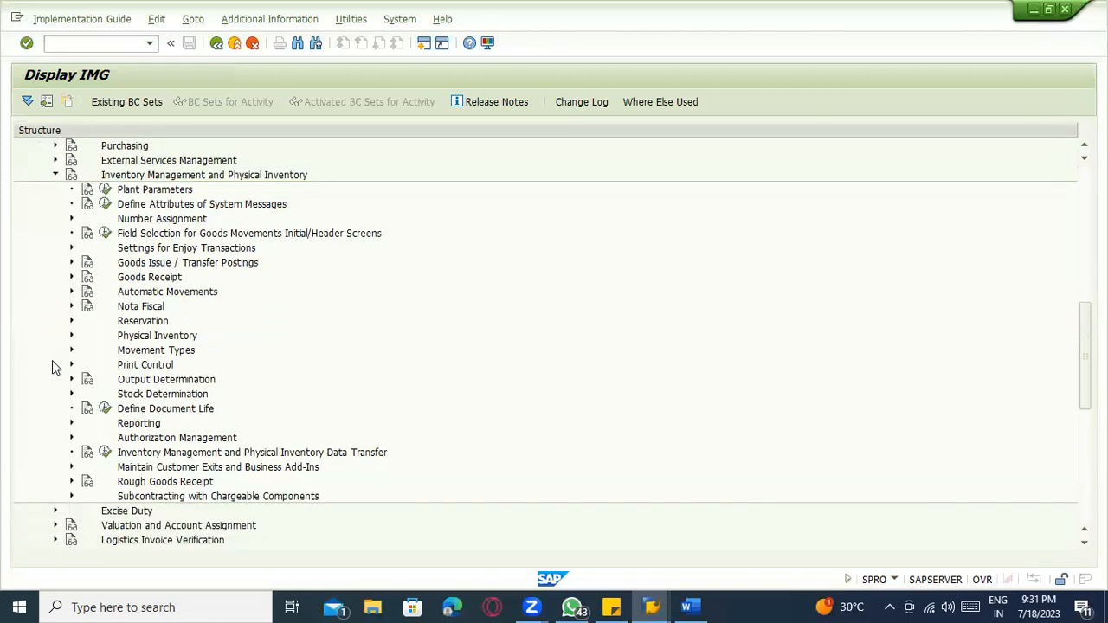
left_click(71, 336)
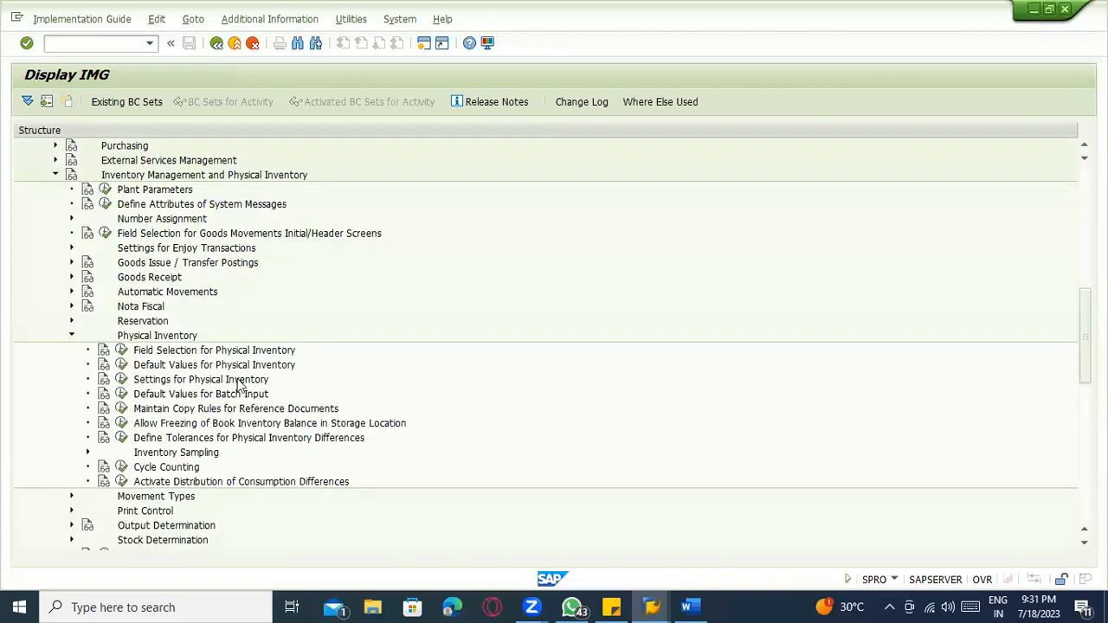
Step: Open Define Number Assignment for Material and Phys. Inv. Docs under Number Assignment and view the material document intervals
scroll(240, 386, "down", 2)
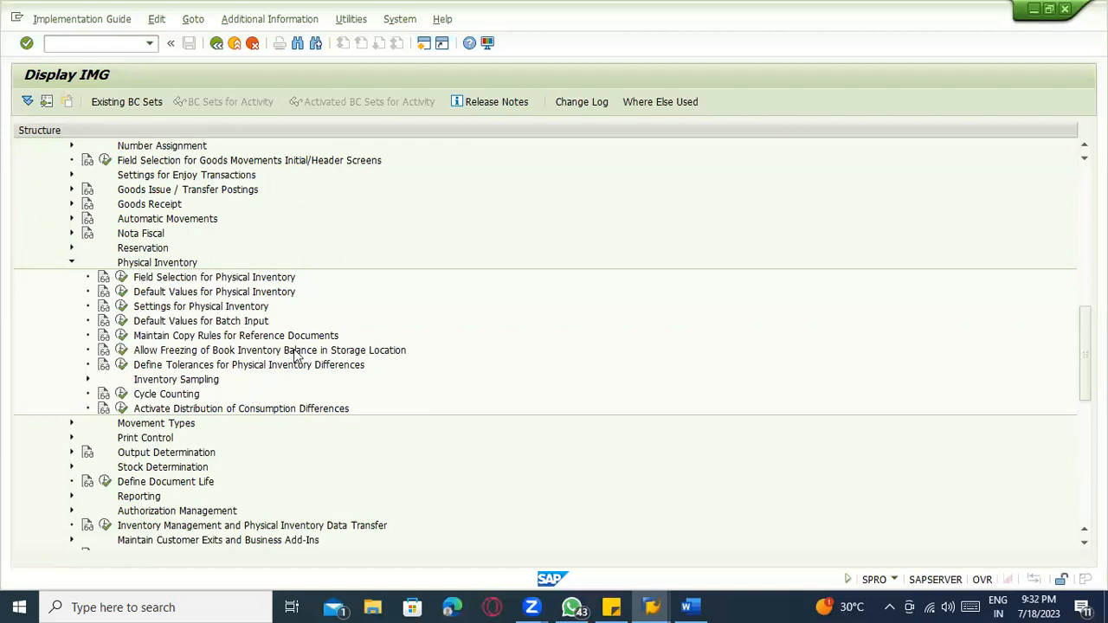
scroll(294, 355, "up", 3)
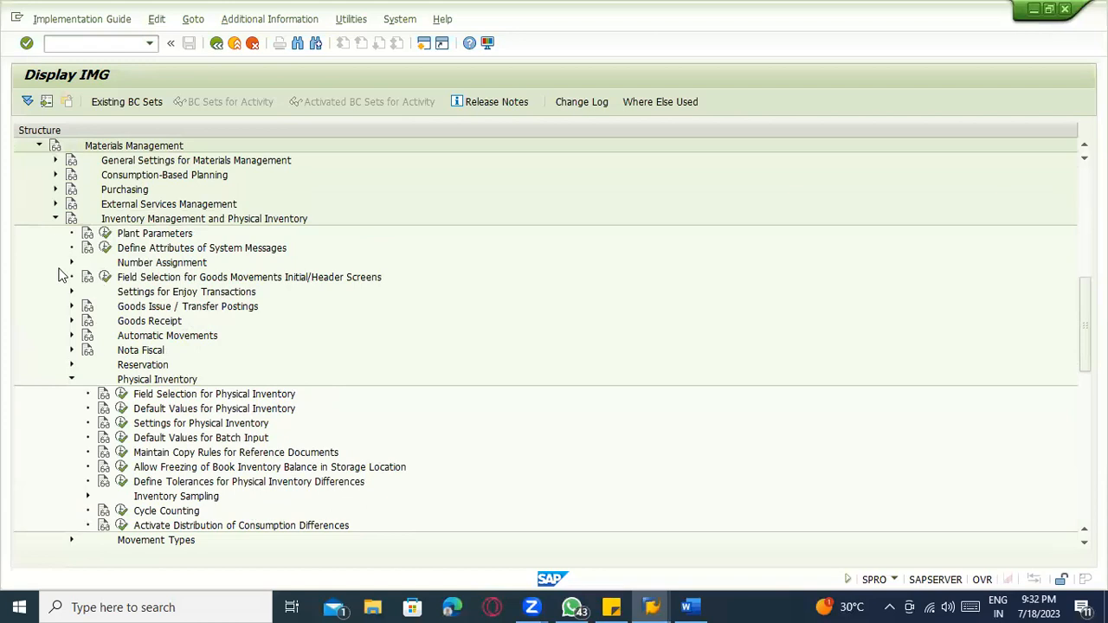
left_click(71, 263)
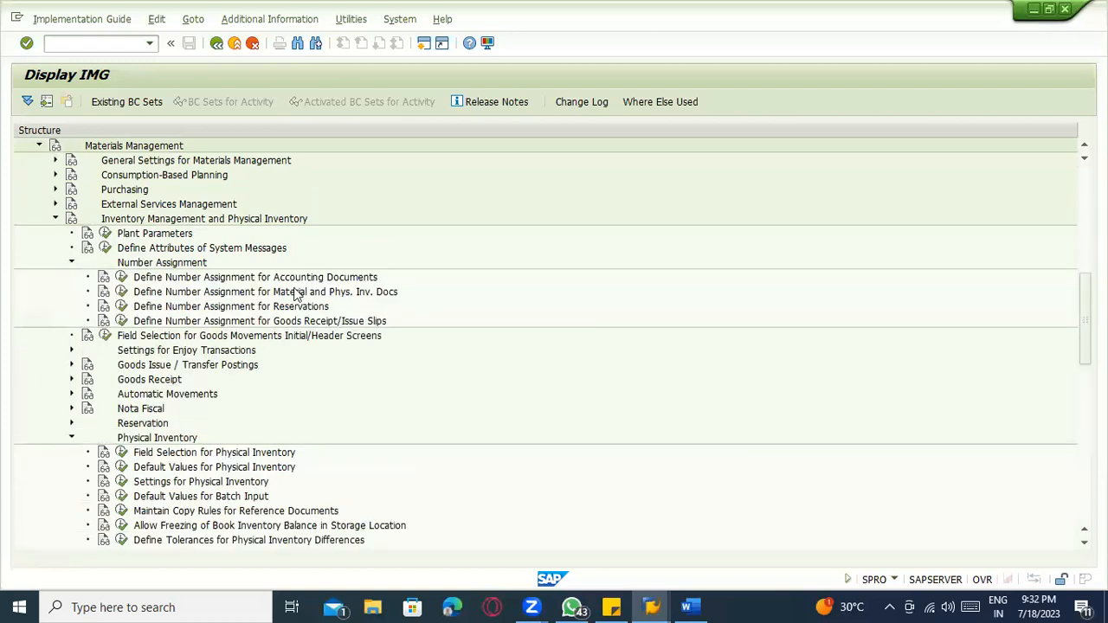
left_click(121, 292)
left_click(76, 165)
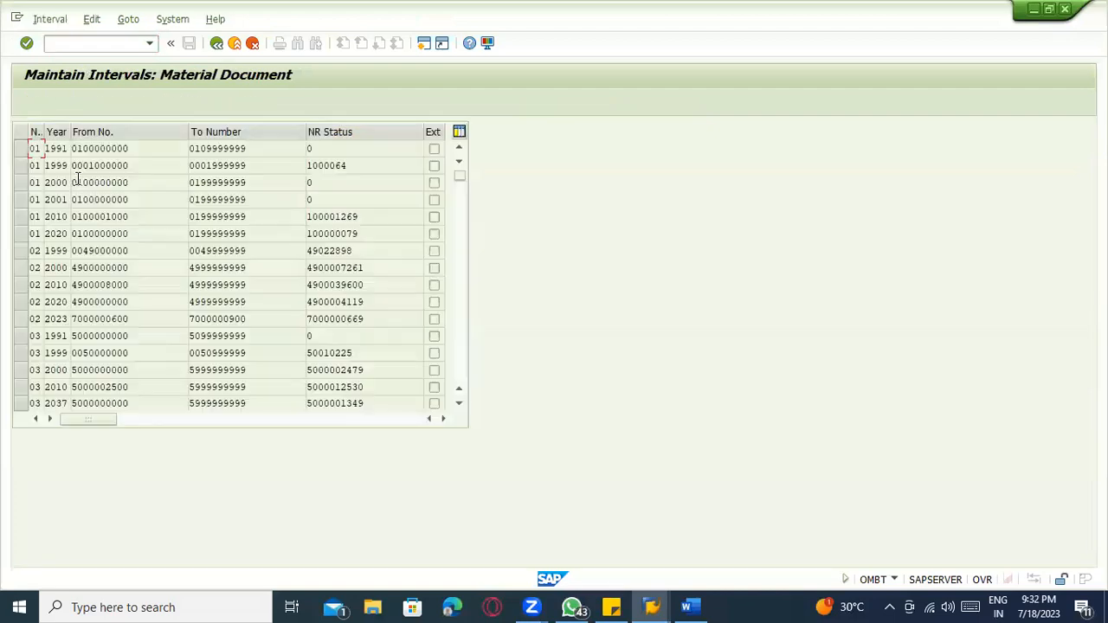
Step: Leave the intervals and display the group overview of the material document number ranges
left_click(216, 43)
left_click(29, 102)
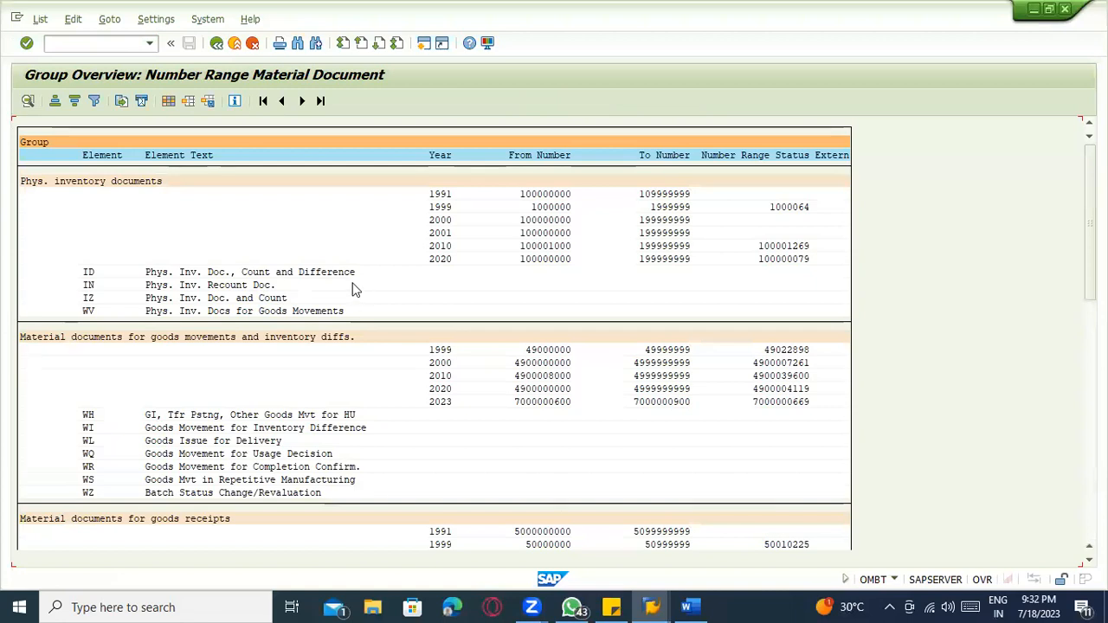
key("alt+Tab")
key("alt+Tab")
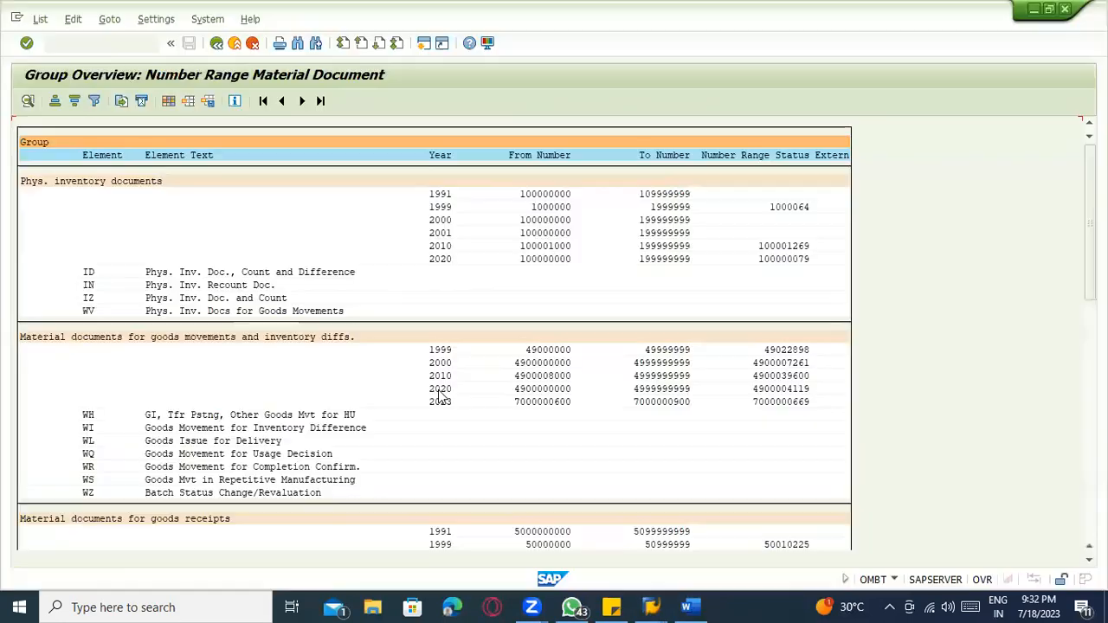
Step: Examine the number range groups, their elements and yearly intervals throughout the material document group overview
key("alt+Tab")
key("Tab")
key("alt+Tab")
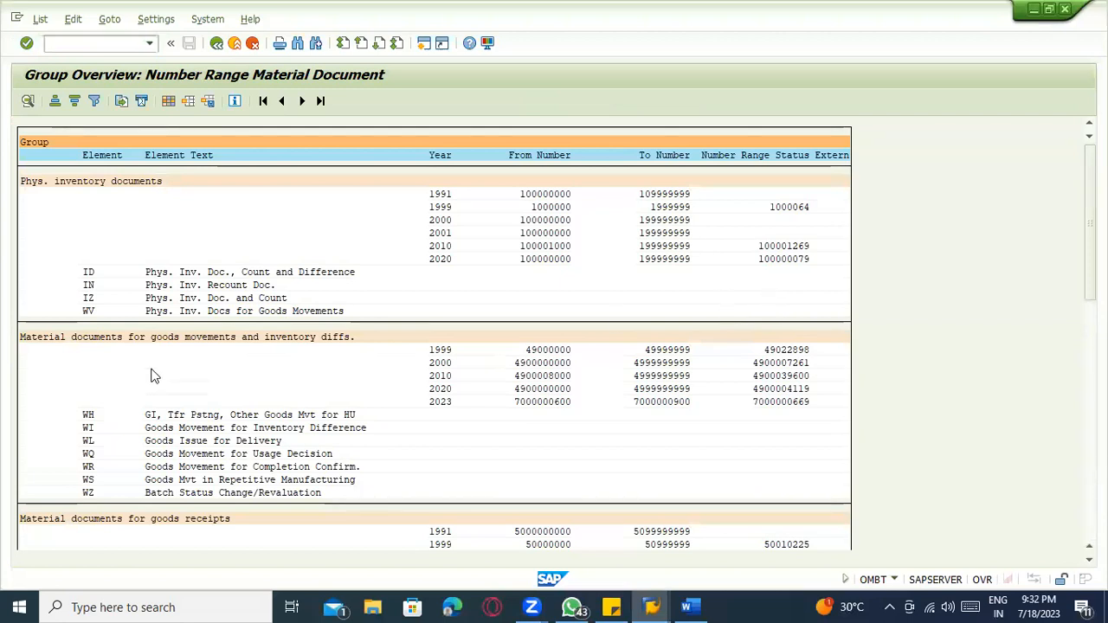
scroll(152, 374, "down", 1)
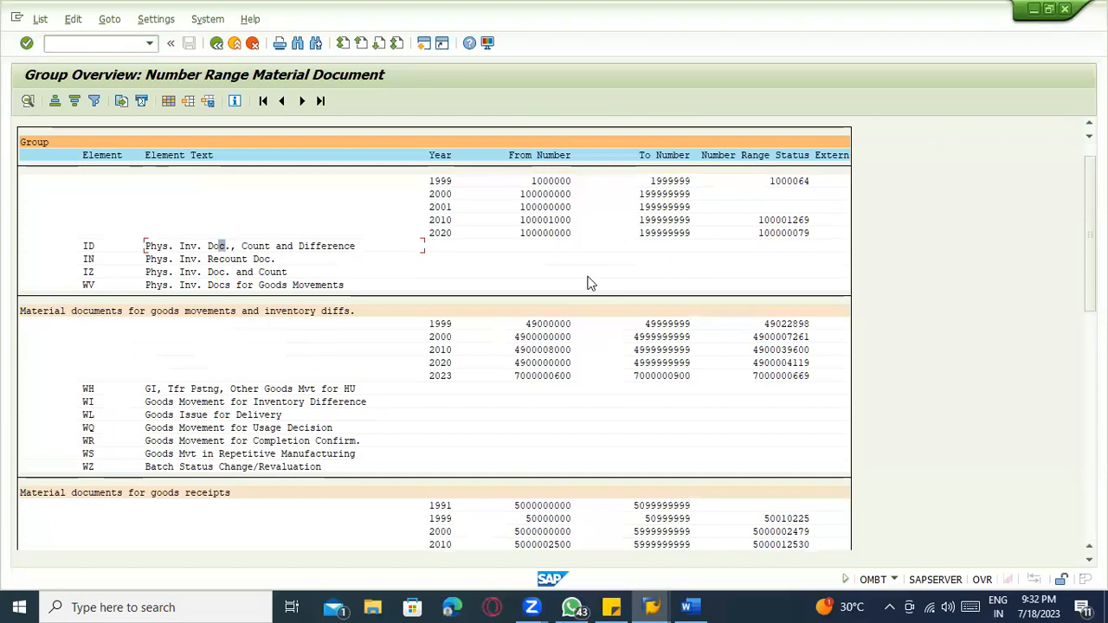
scroll(588, 283, "down", 2)
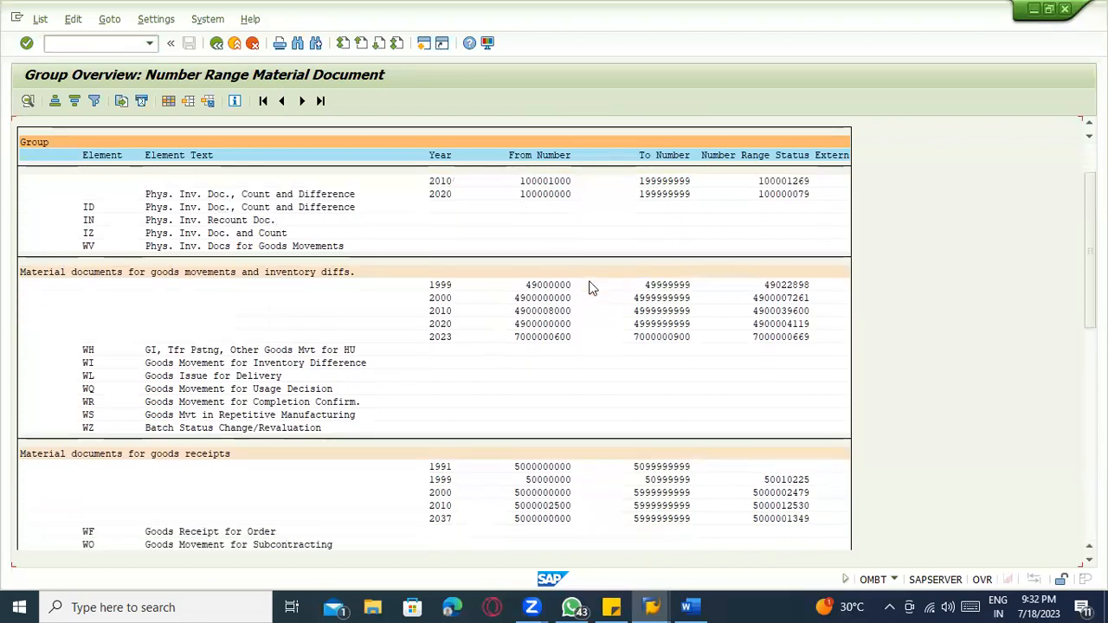
scroll(588, 286, "down", 3)
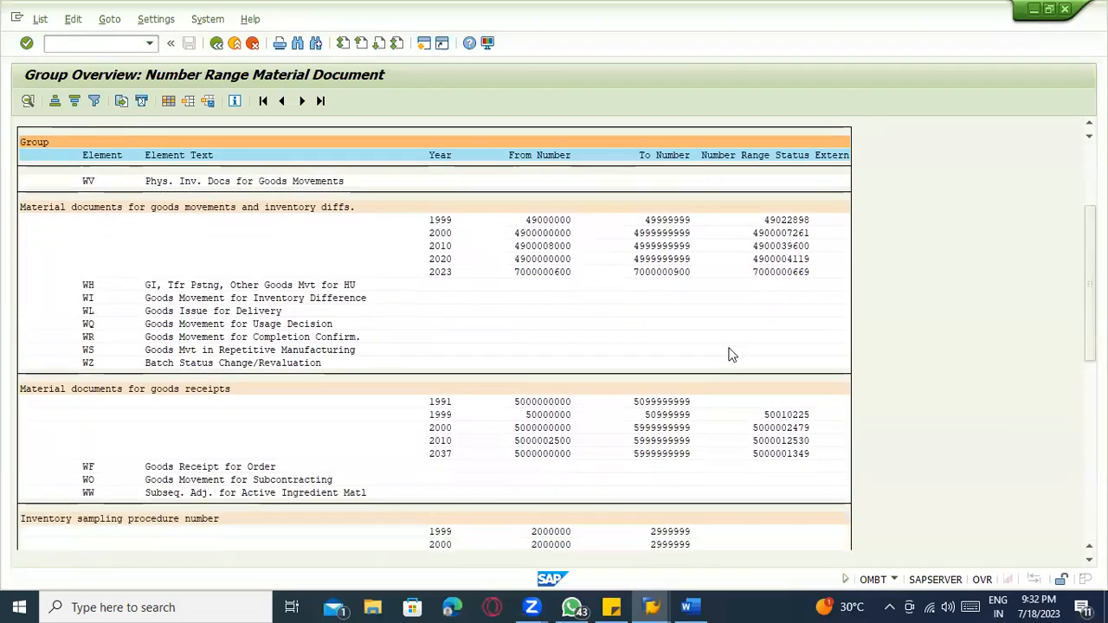
scroll(801, 352, "down", 3)
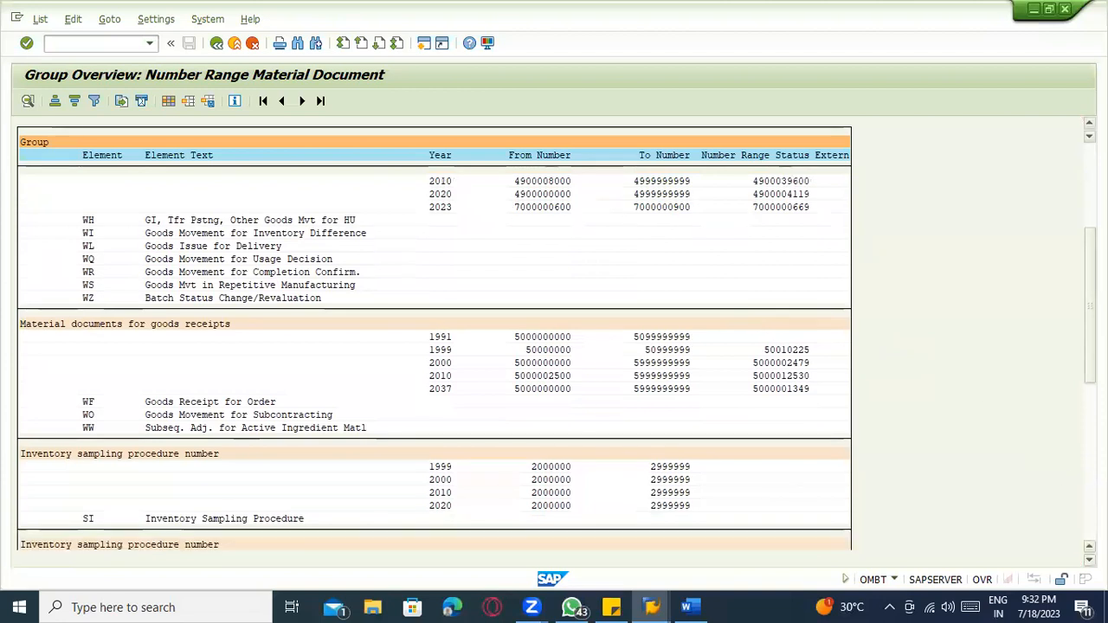
scroll(801, 352, "down", 10)
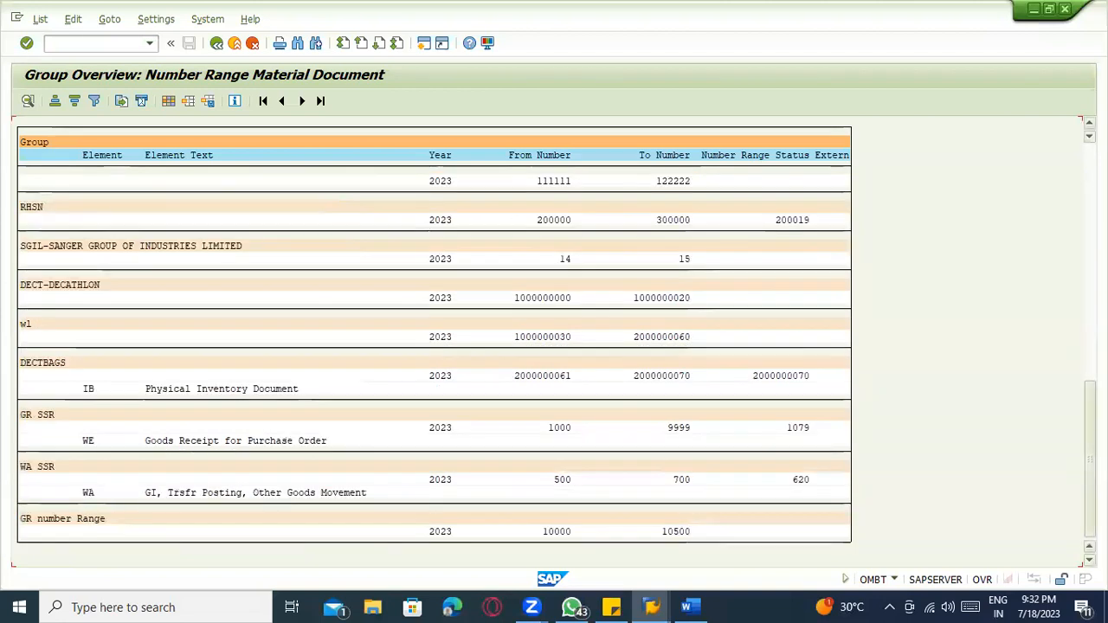
left_click_drag(1090, 450, 1056, 142)
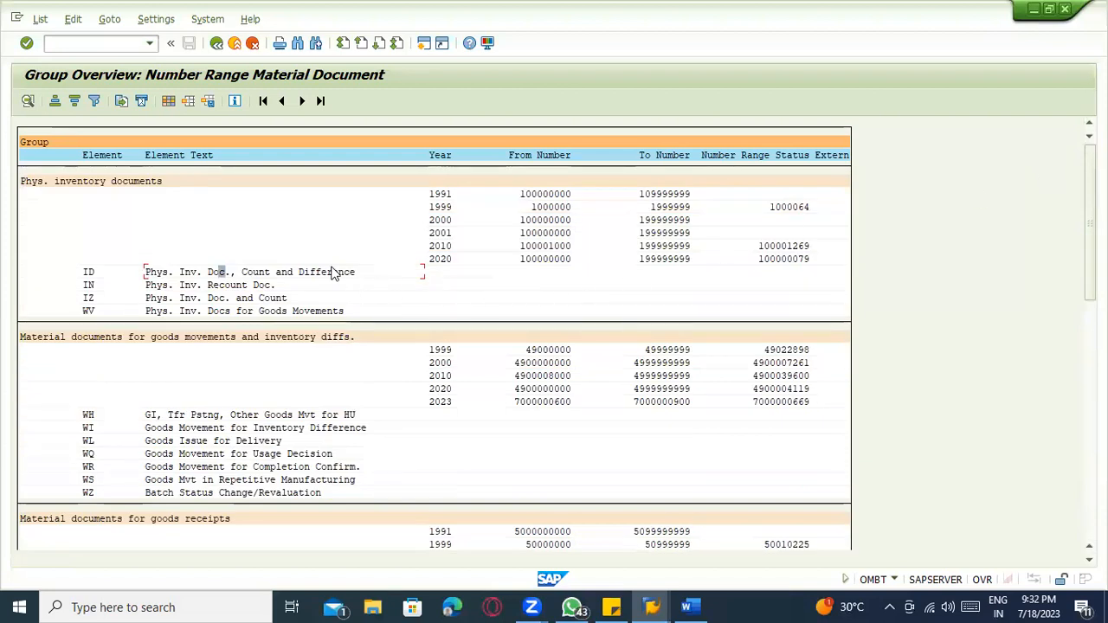
Step: Find the group that contains the Physical Inventory Document element and examine its number interval in the overview
left_click(291, 312)
scroll(355, 360, "down", 8)
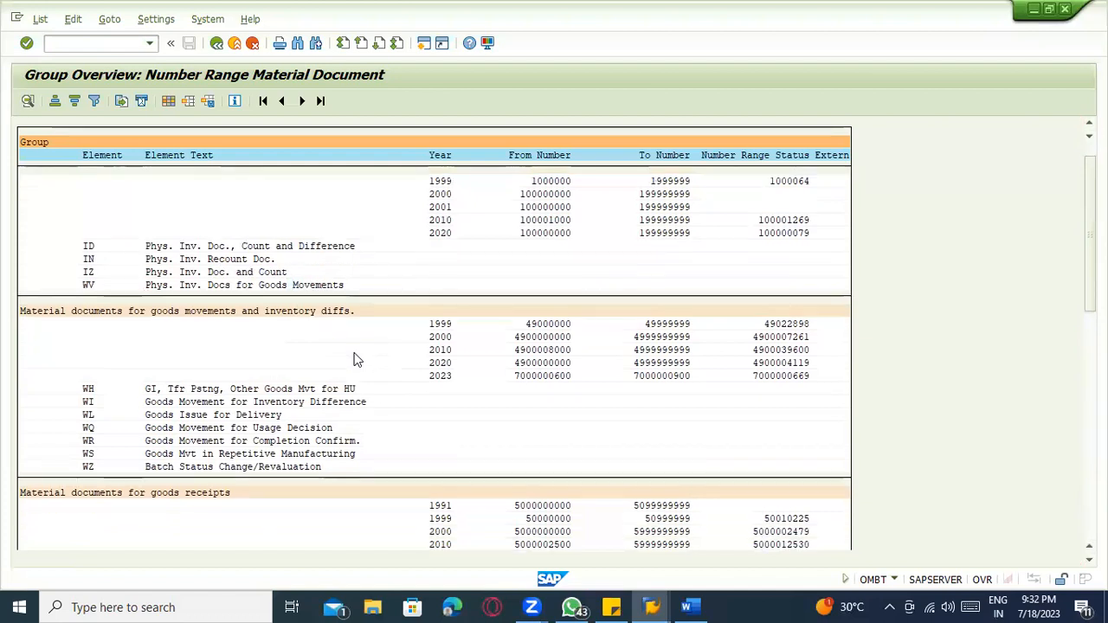
scroll(355, 359, "down", 8)
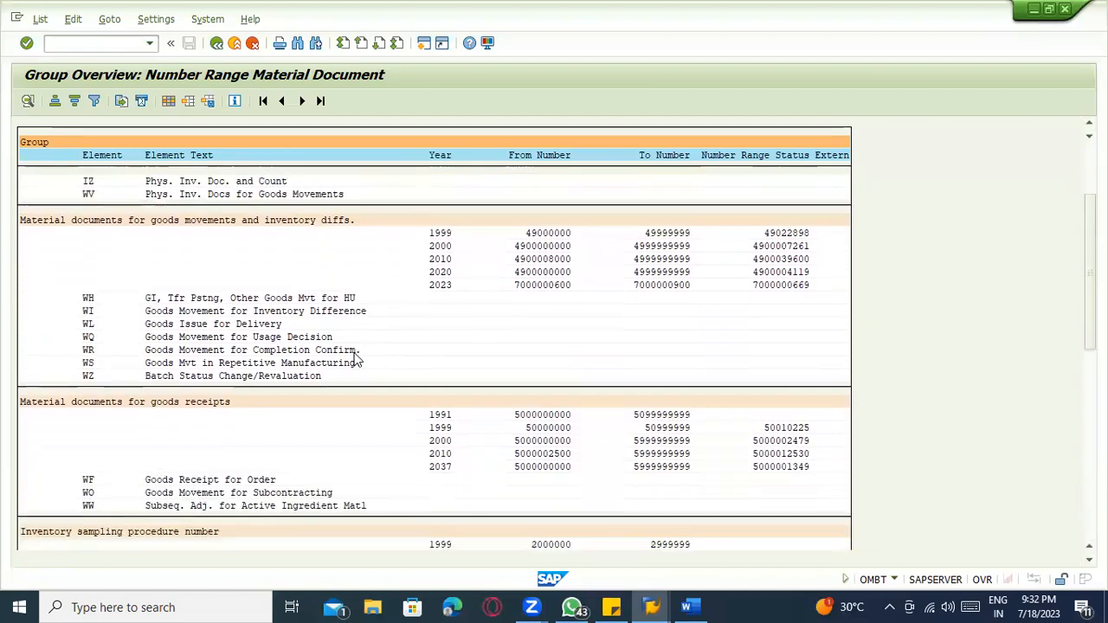
scroll(355, 360, "down", 7)
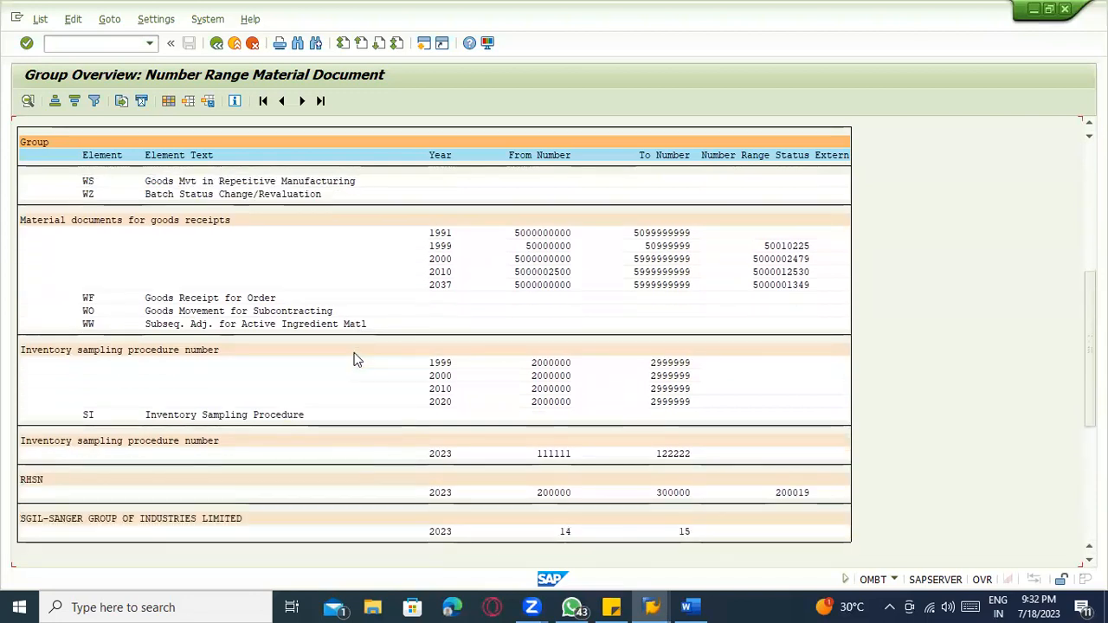
scroll(355, 359, "down", 7)
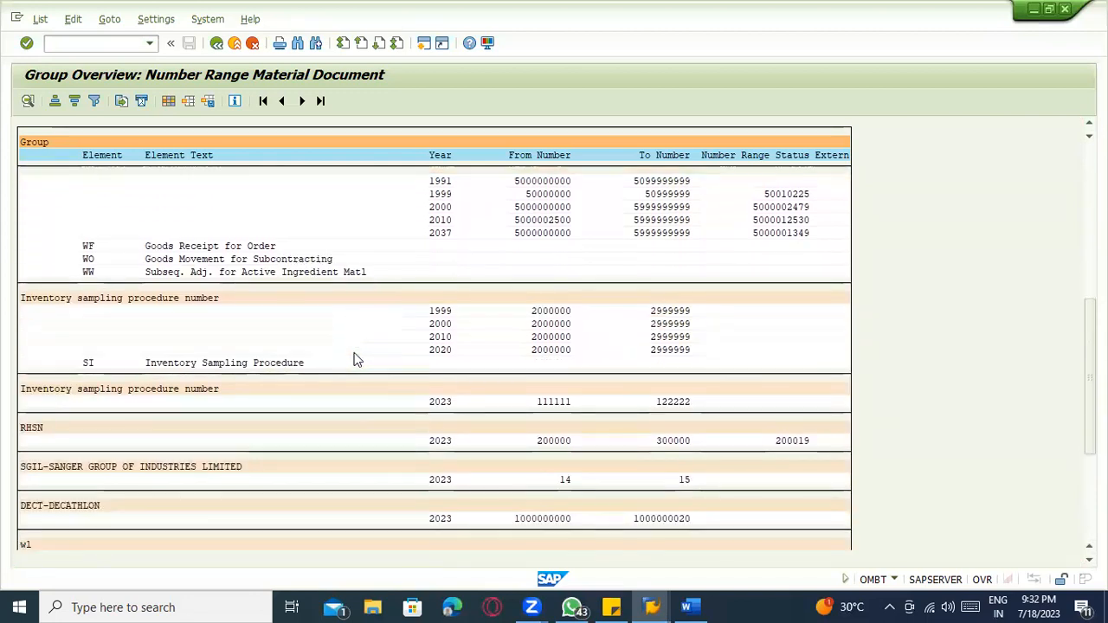
scroll(355, 360, "down", 1)
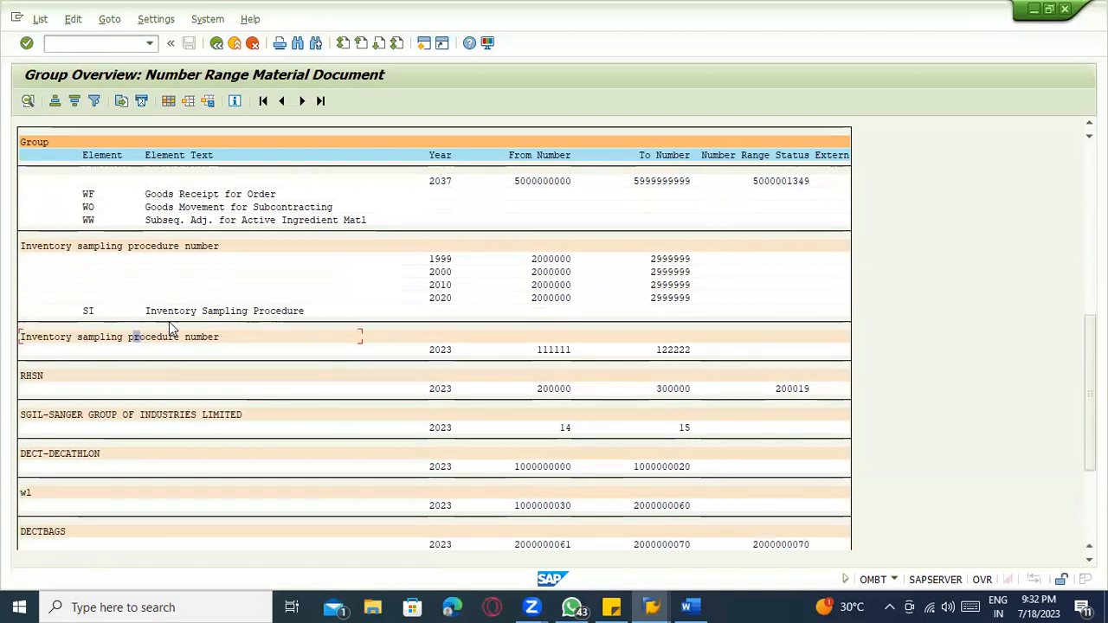
scroll(217, 346, "down", 3)
scroll(408, 349, "down", 6)
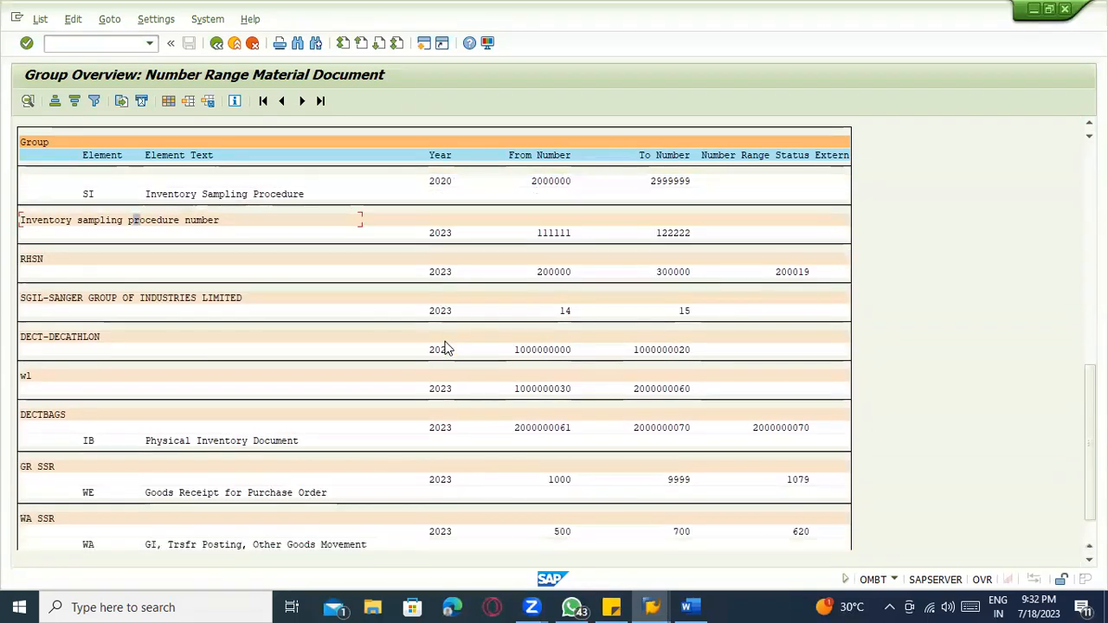
left_click(260, 441)
left_click(697, 430)
left_click(52, 417)
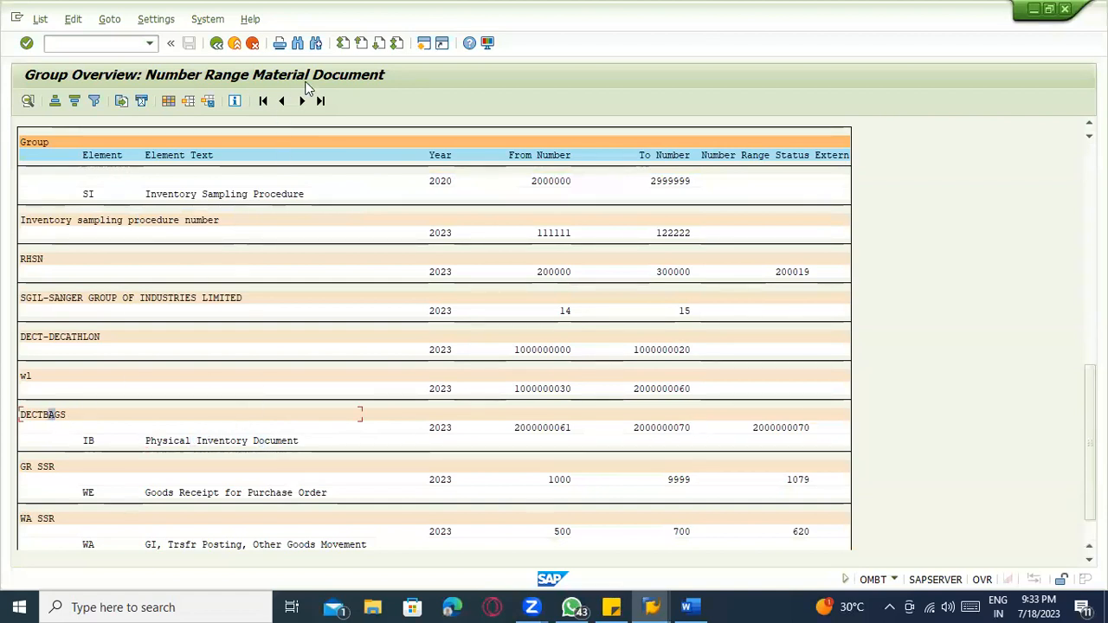
Step: Leave the overview, view the group maintenance for number range MATBELEG, and return to range maintenance
left_click(216, 43)
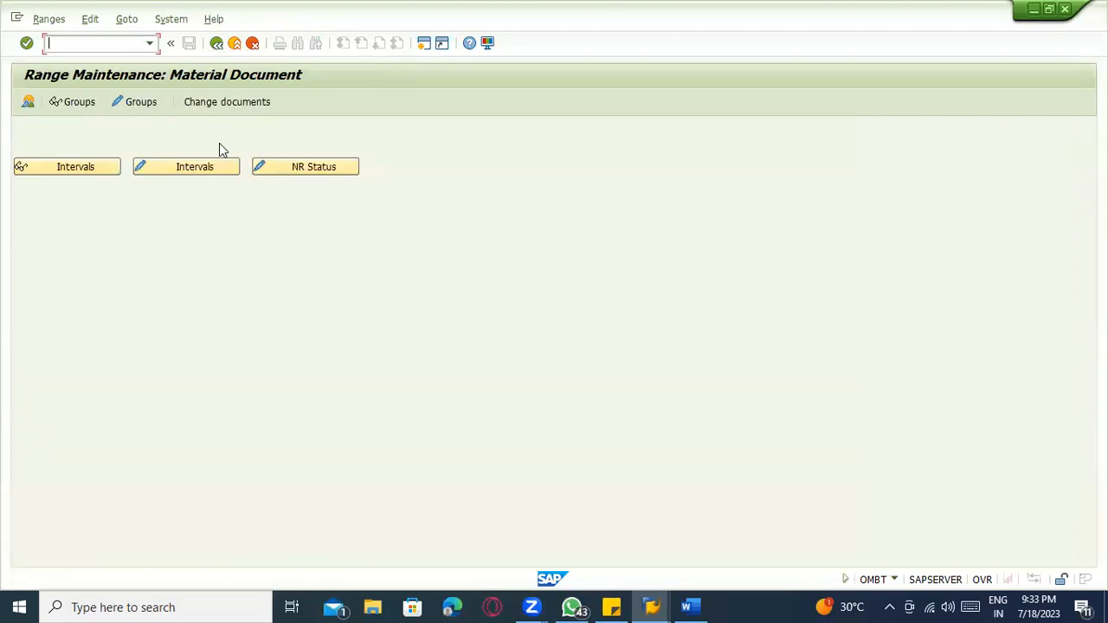
left_click(139, 102)
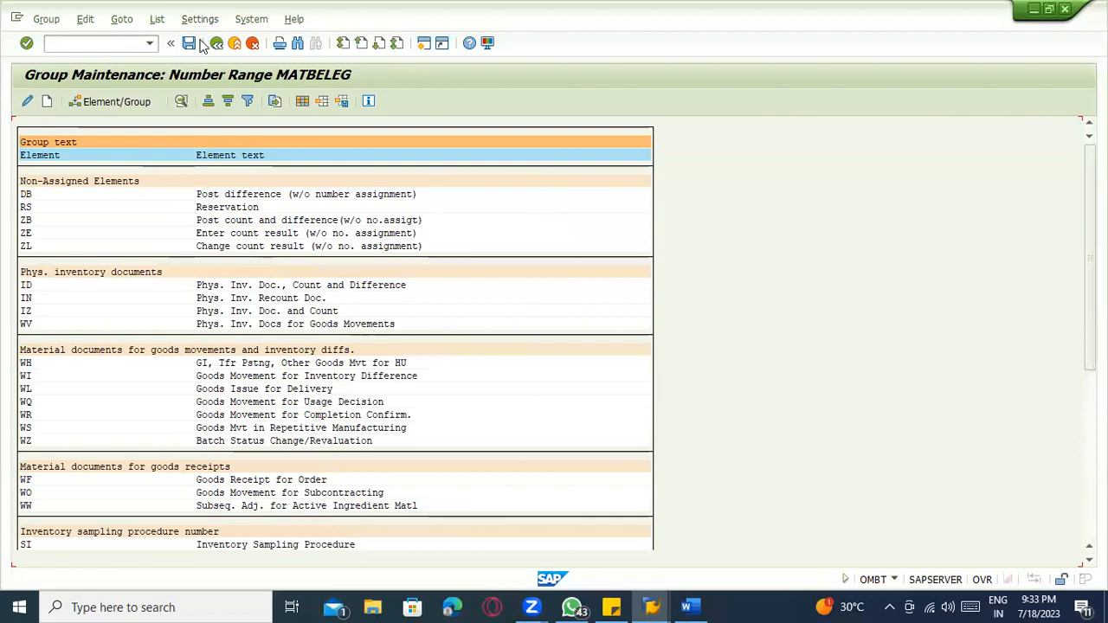
left_click(217, 43)
Step: Open the material document intervals for maintenance, view them in the change current number mode, and go back
left_click(192, 167)
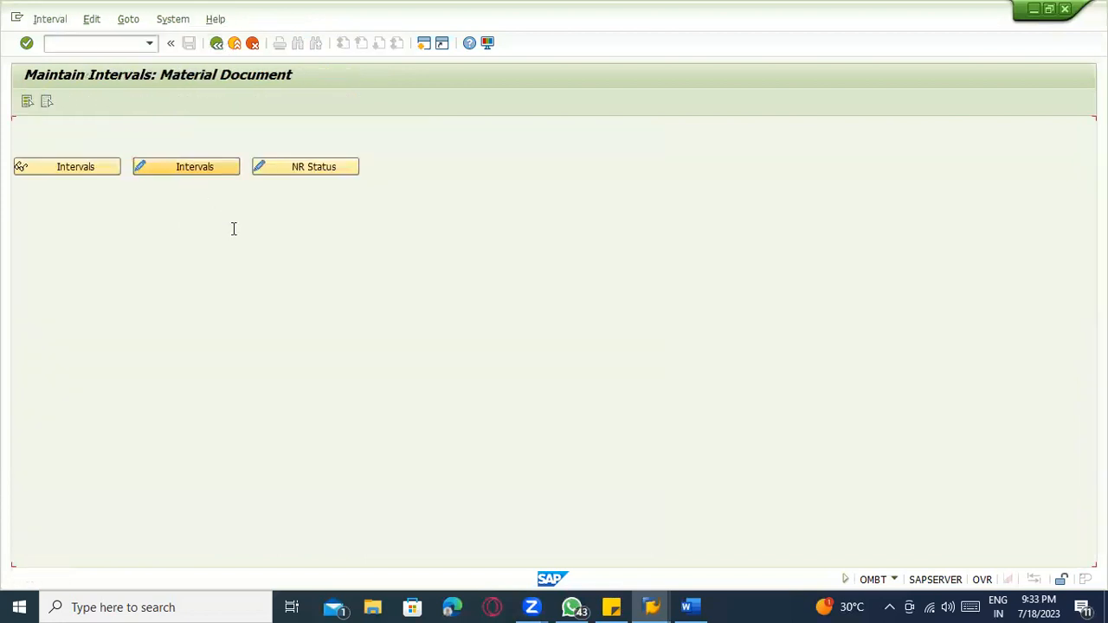
left_click(49, 18)
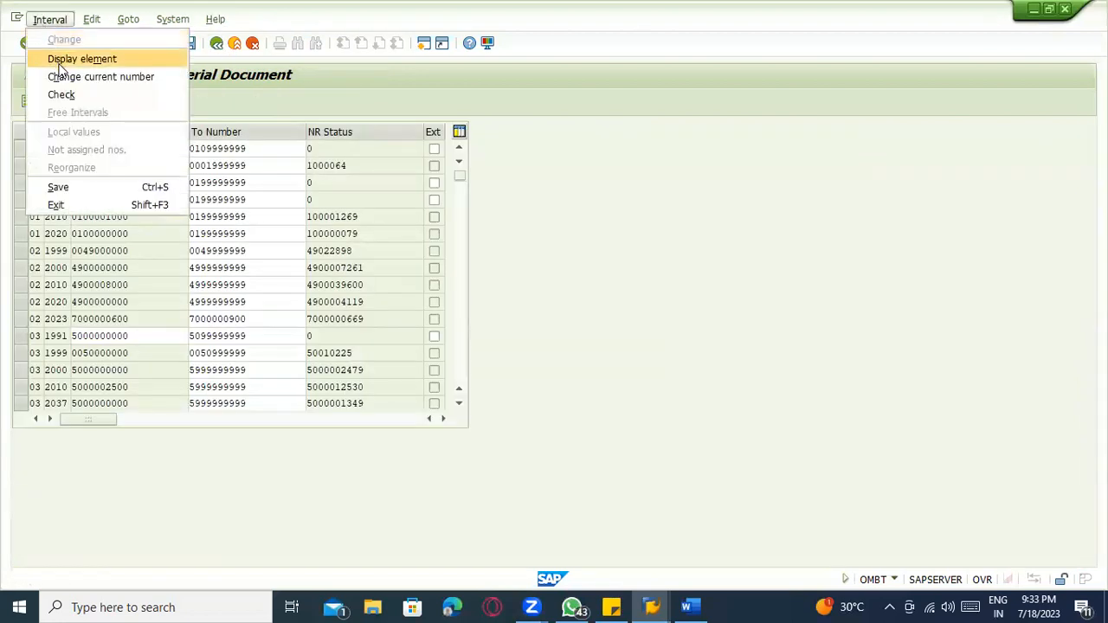
left_click(69, 75)
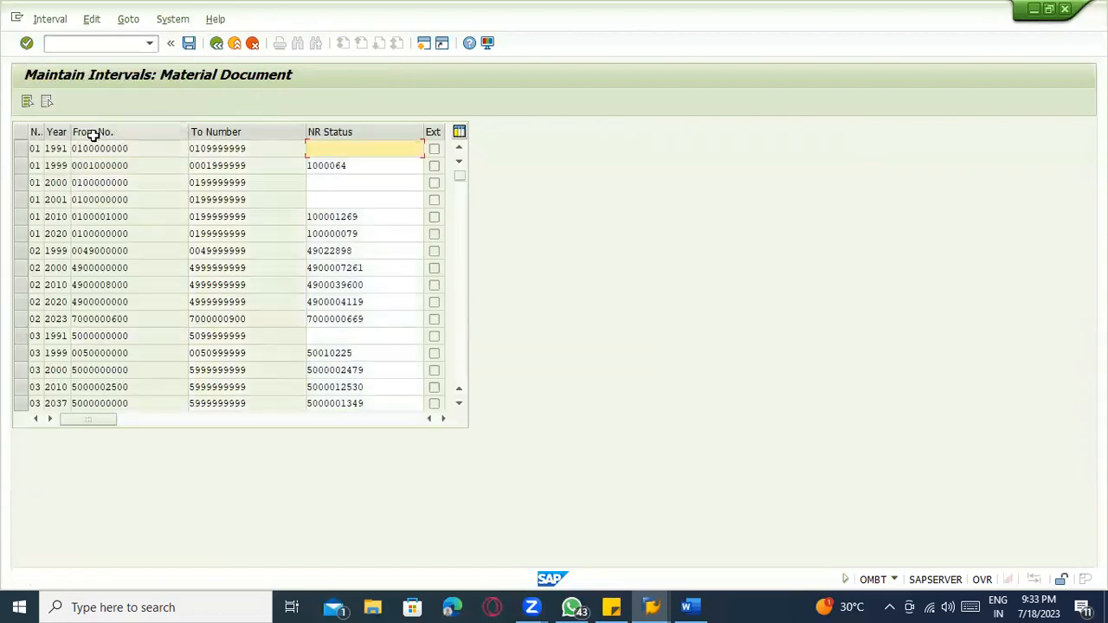
left_click(217, 43)
Step: Reopen the material document intervals for maintenance and try to insert a year
left_click(39, 25)
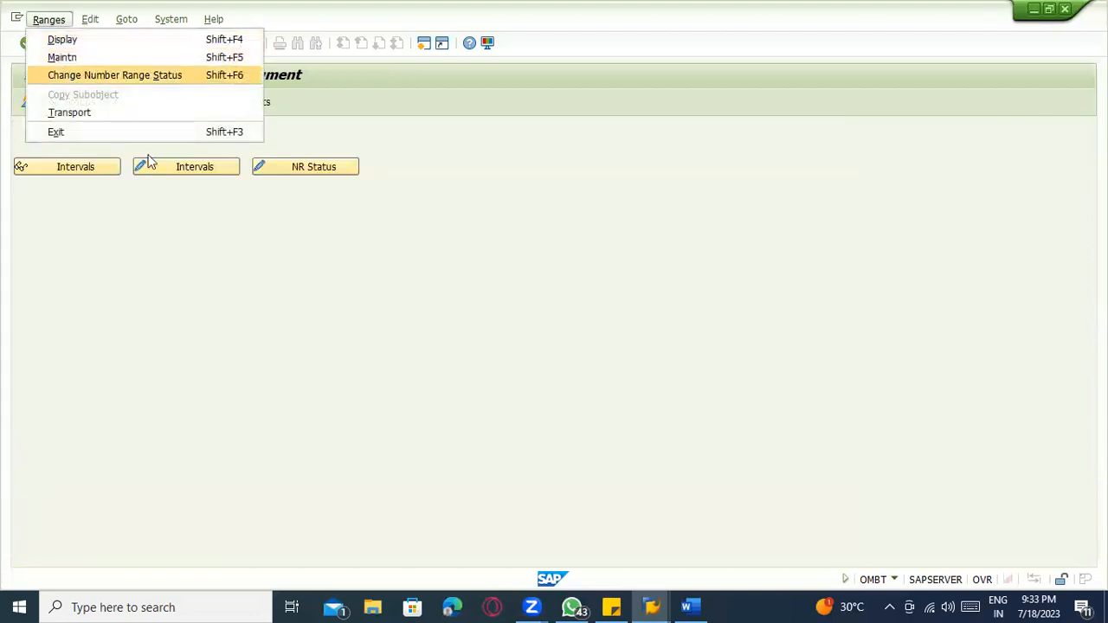
left_click(193, 170)
left_click(193, 167)
left_click(49, 19)
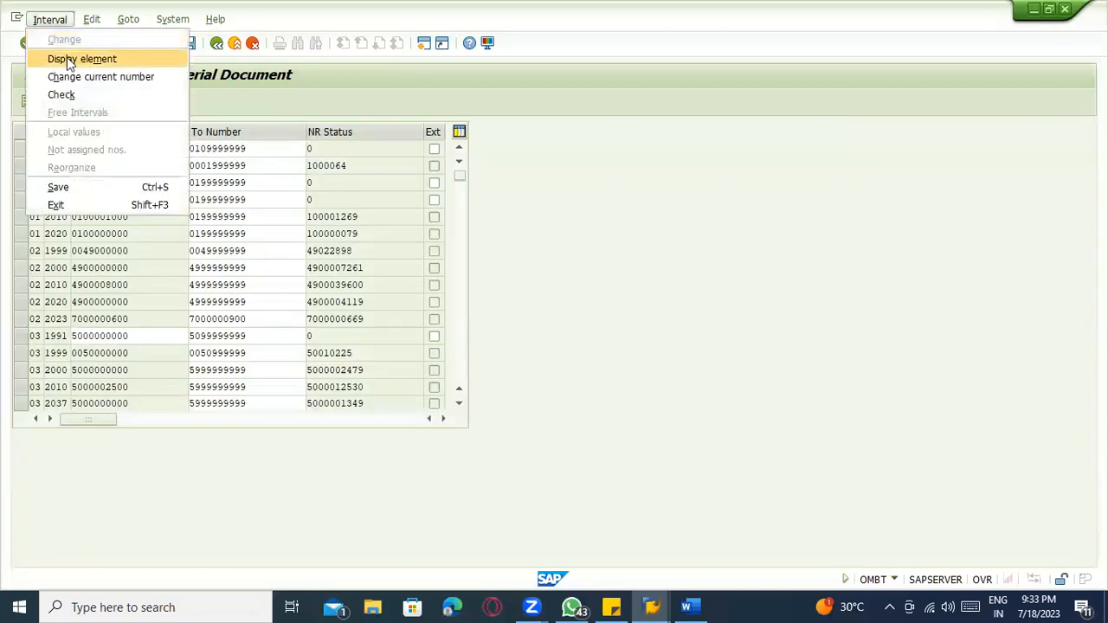
left_click(351, 190)
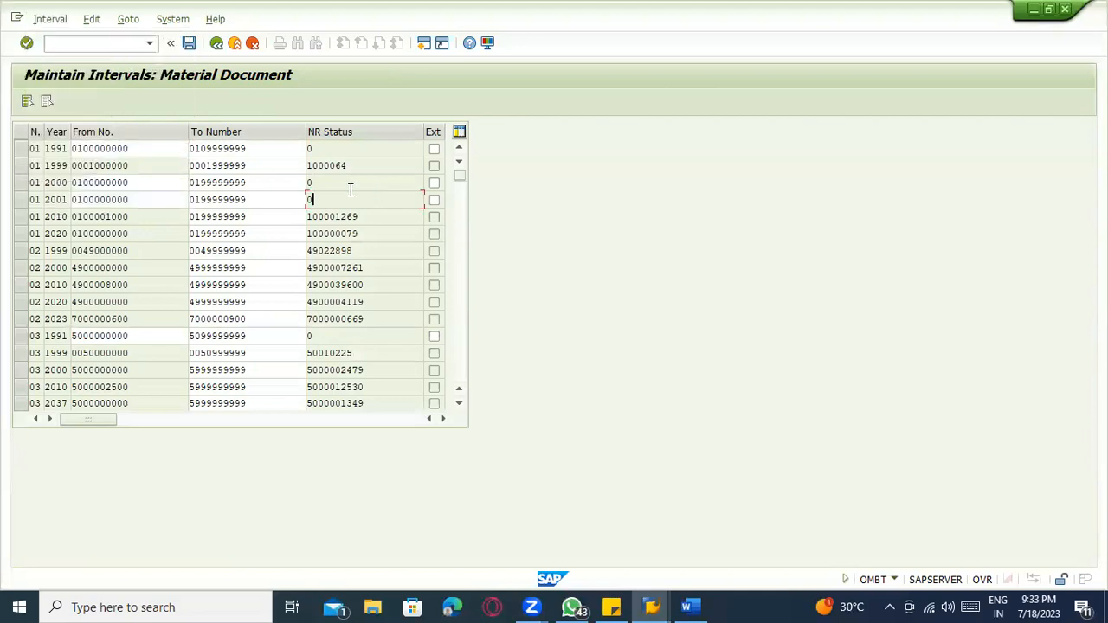
left_click(64, 20)
mouse_move(103, 19)
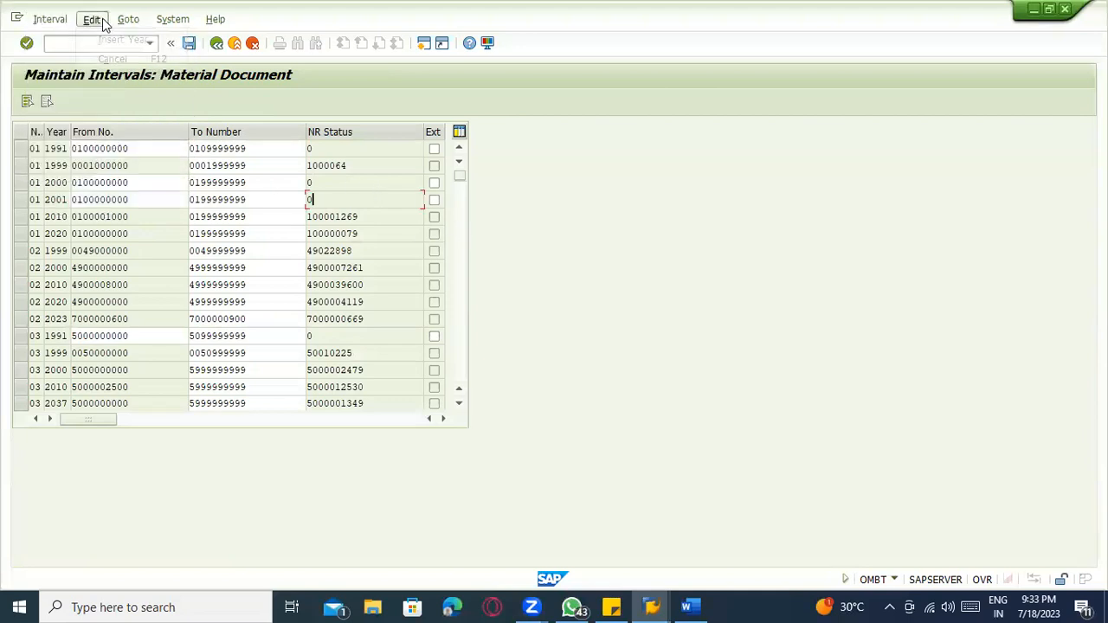
left_click(111, 40)
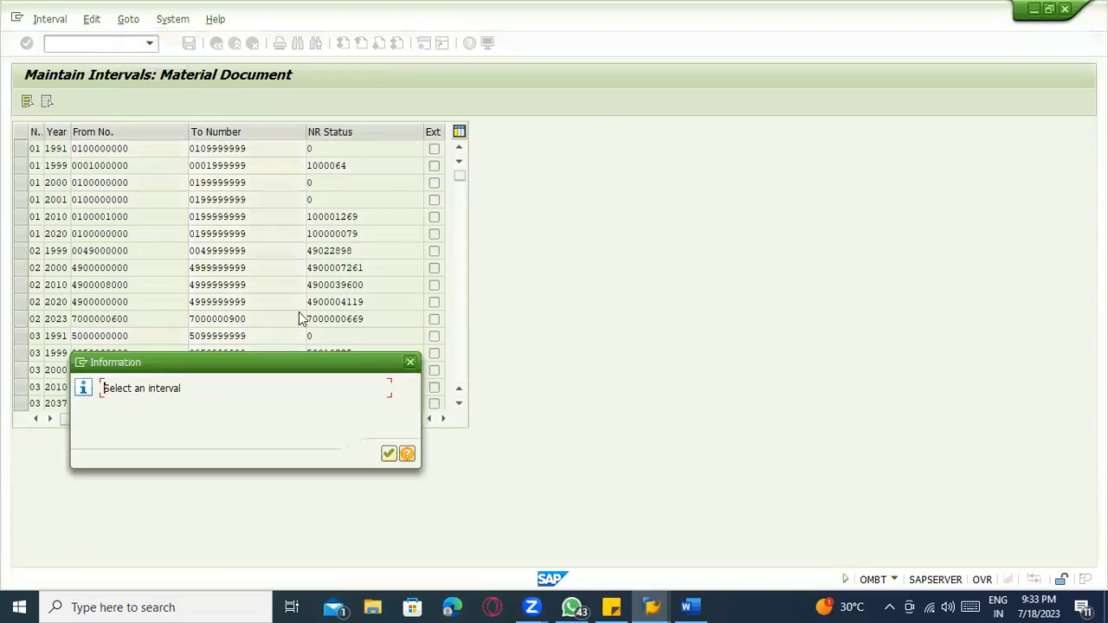
key("Return")
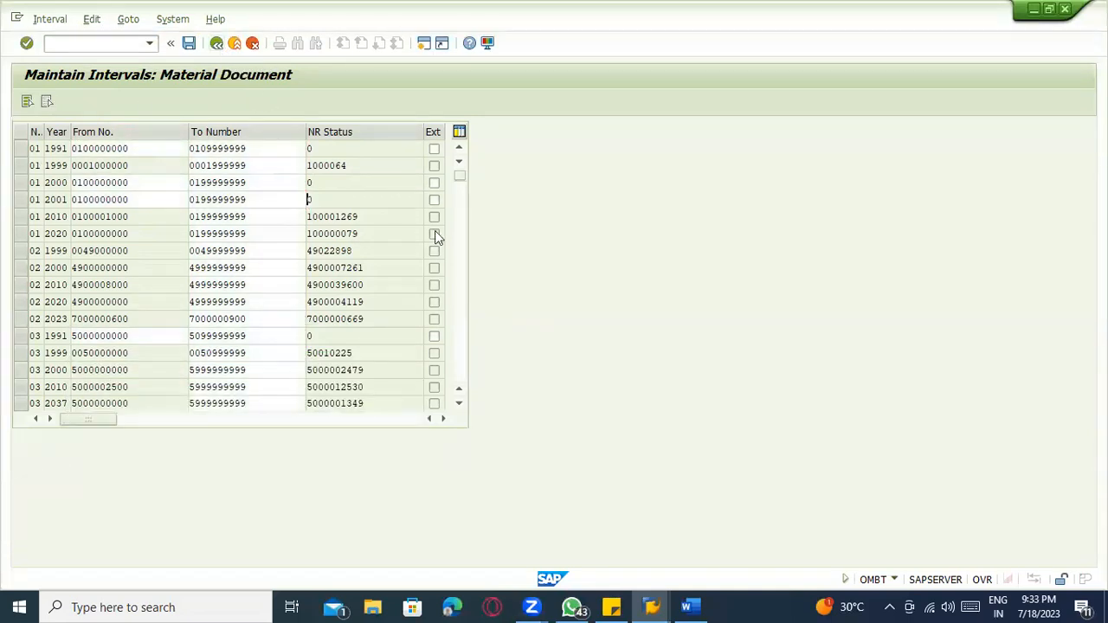
Step: Return to the group overview and examine the 2023 interval of the DECTBAGS group
left_click(216, 42)
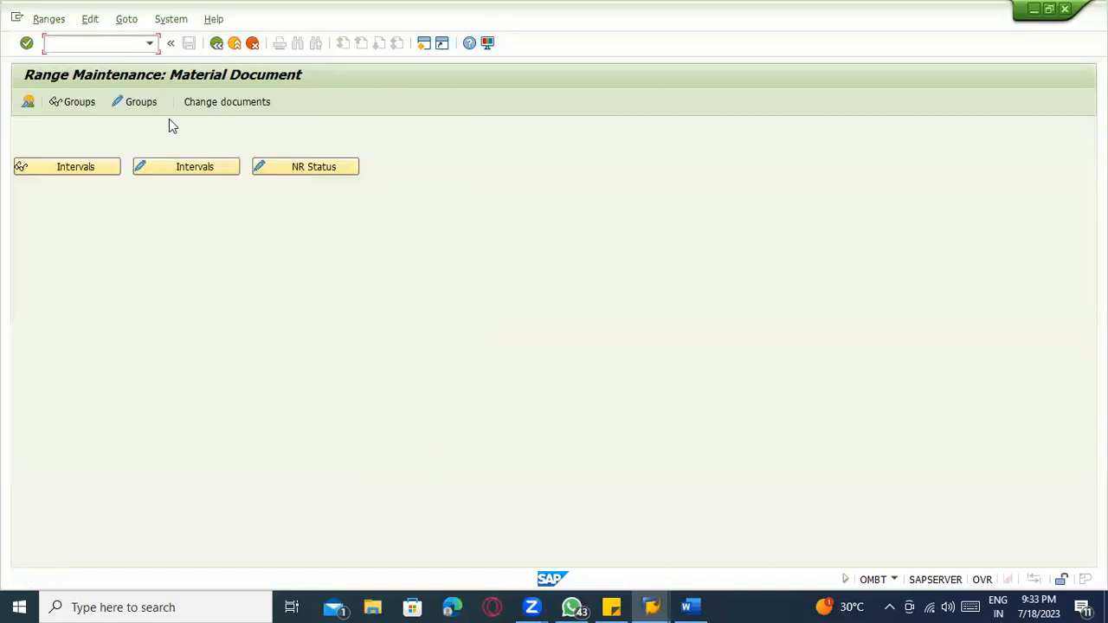
left_click(50, 108)
scroll(321, 352, "down", 3)
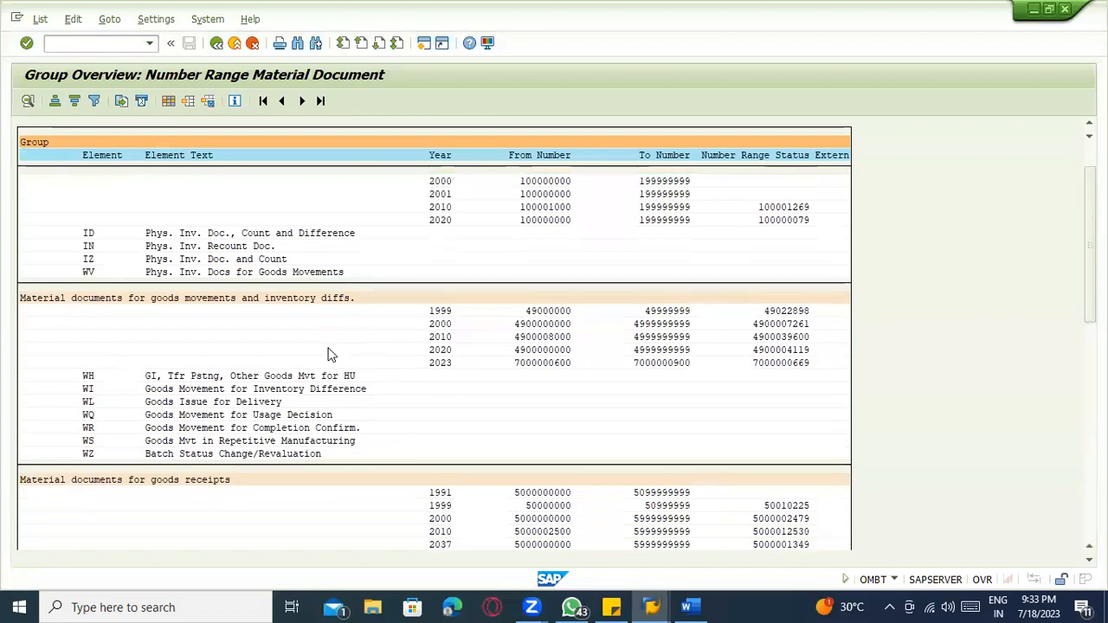
scroll(329, 354, "down", 3)
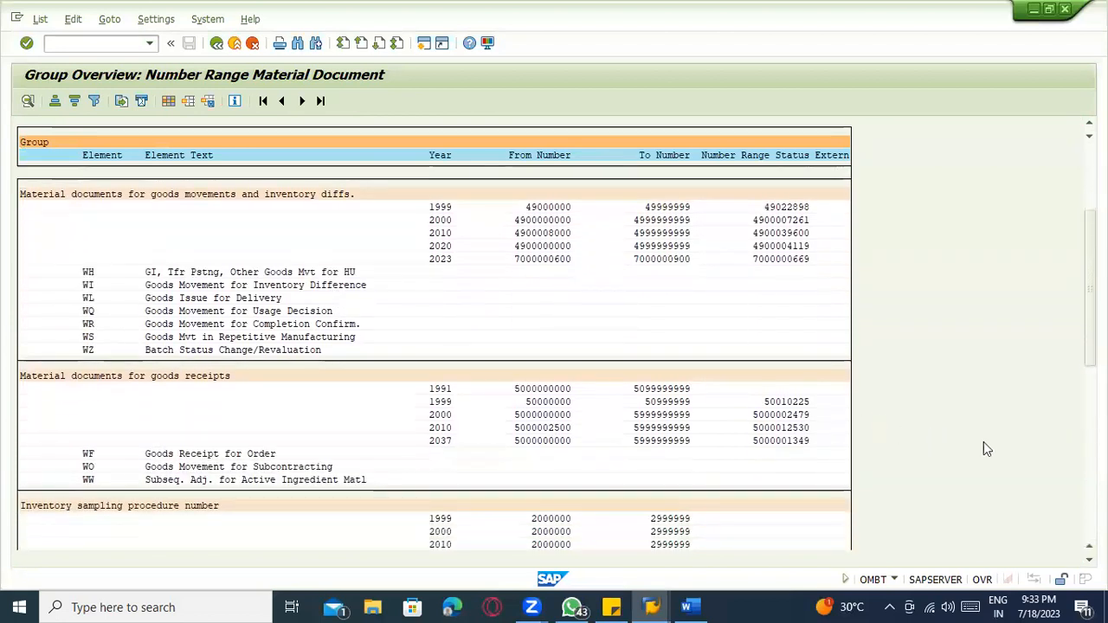
left_click(1089, 403)
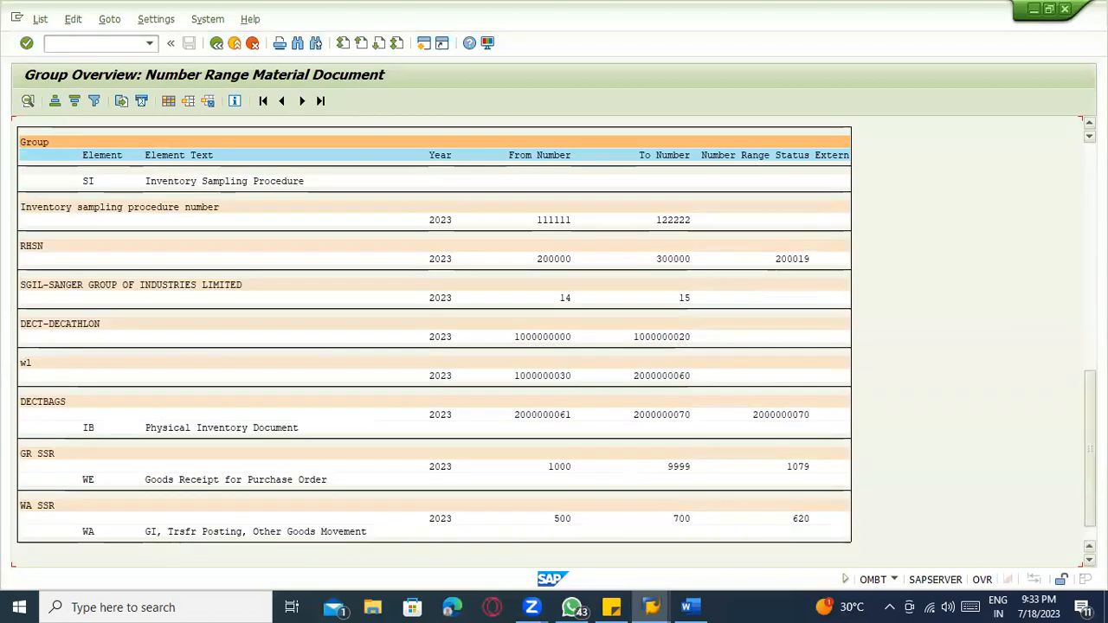
scroll(421, 342, "up", 1)
left_click(98, 463)
left_click(440, 443)
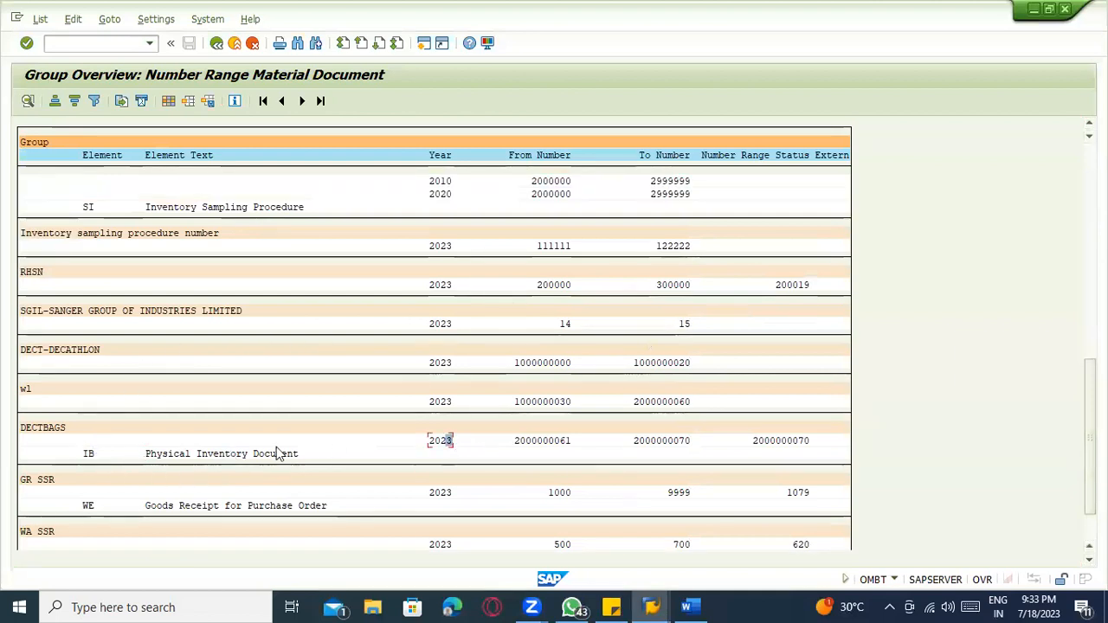
Step: Try to show details of the DECTBAGS group and its 2023 interval, and leave the group overview
left_click(28, 431)
left_click(28, 101)
left_click(39, 168)
left_click(29, 103)
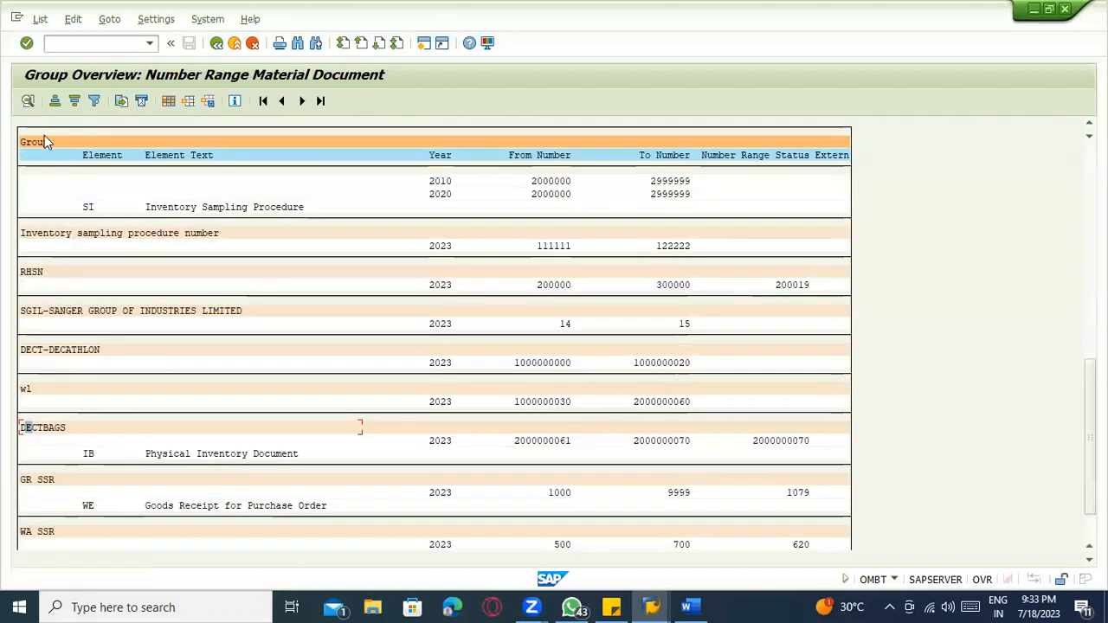
left_click(435, 443)
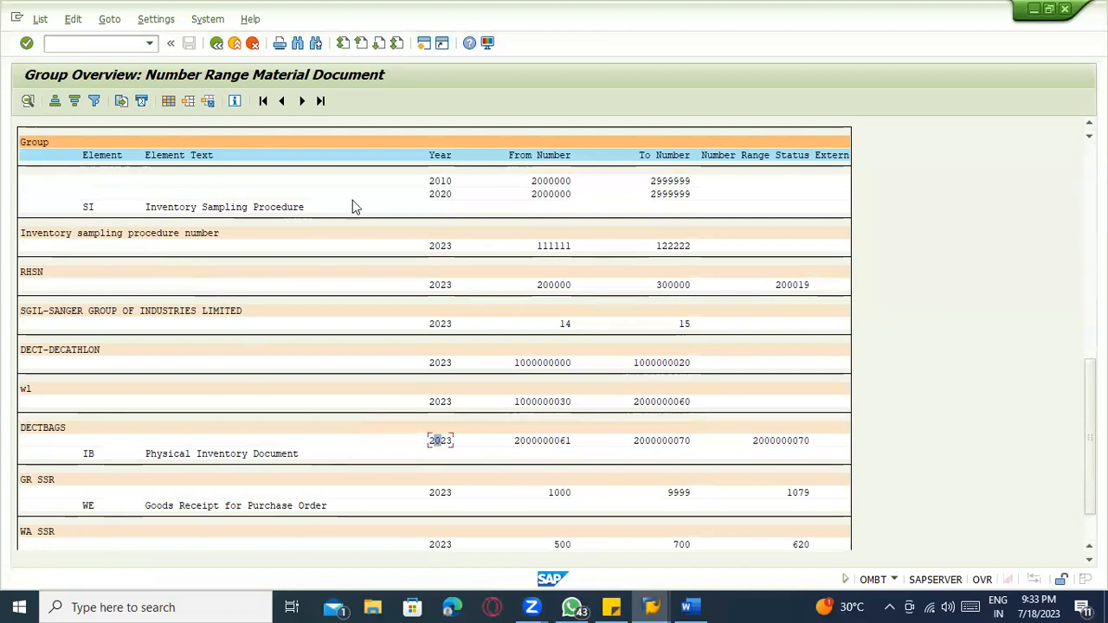
left_click(154, 18)
mouse_move(125, 25)
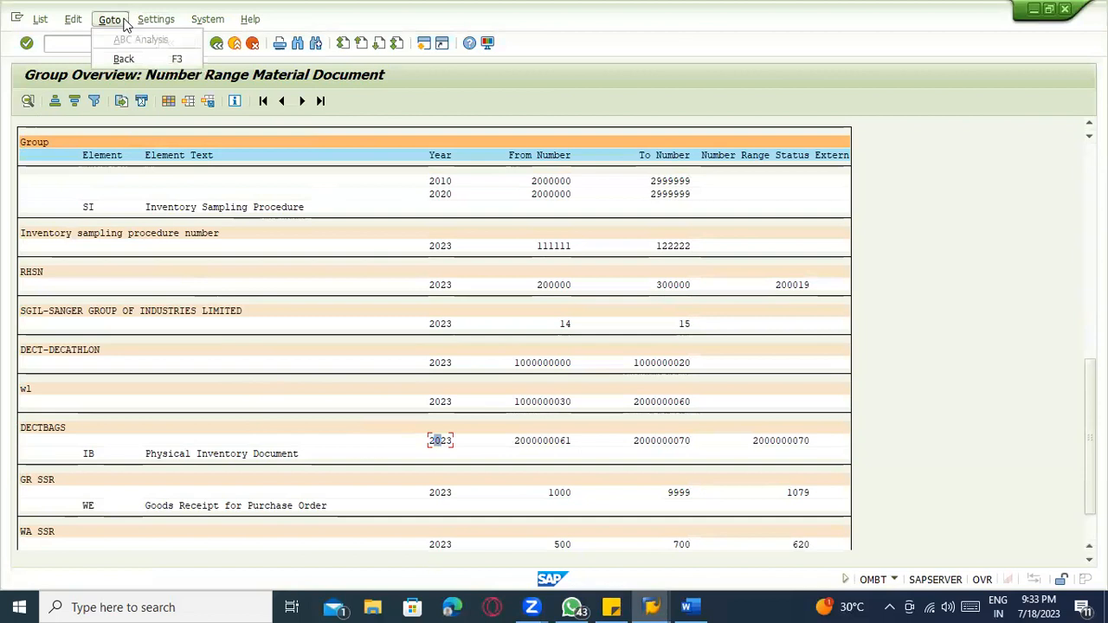
left_click(449, 117)
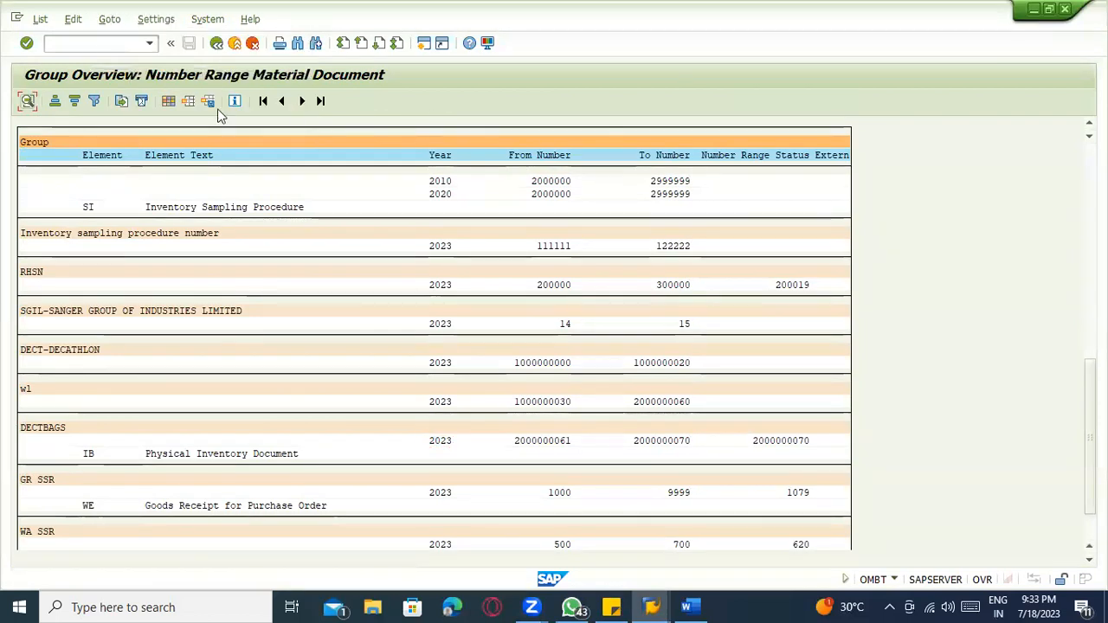
left_click(216, 43)
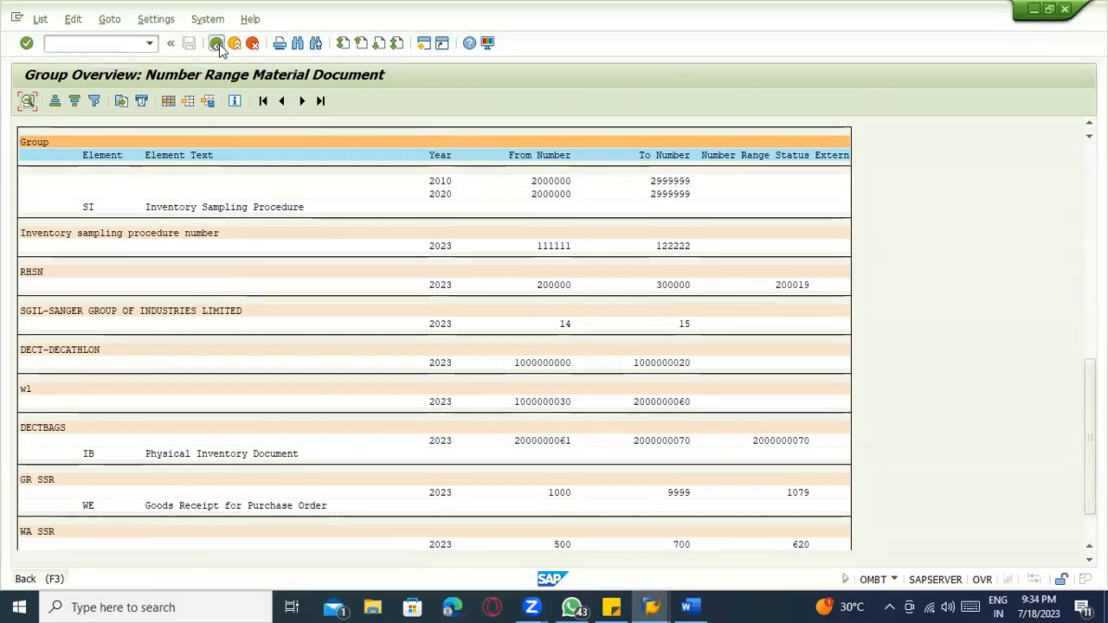
Step: Look through the group overview and the displayed material document intervals, and return to range maintenance
left_click(29, 102)
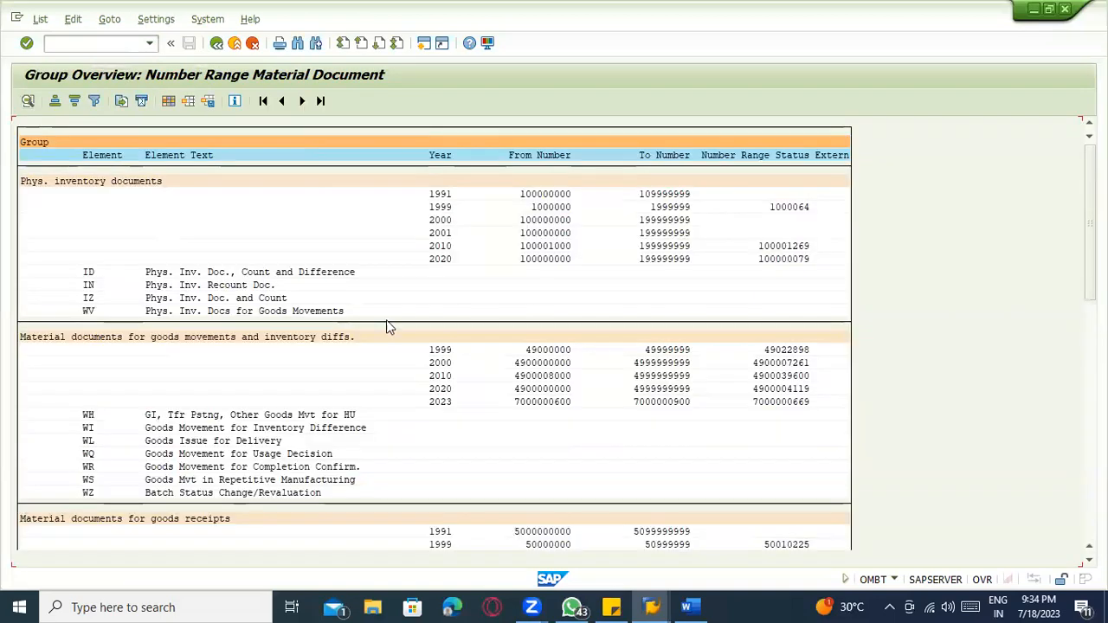
scroll(74, 139, "down", 2)
left_click(219, 43)
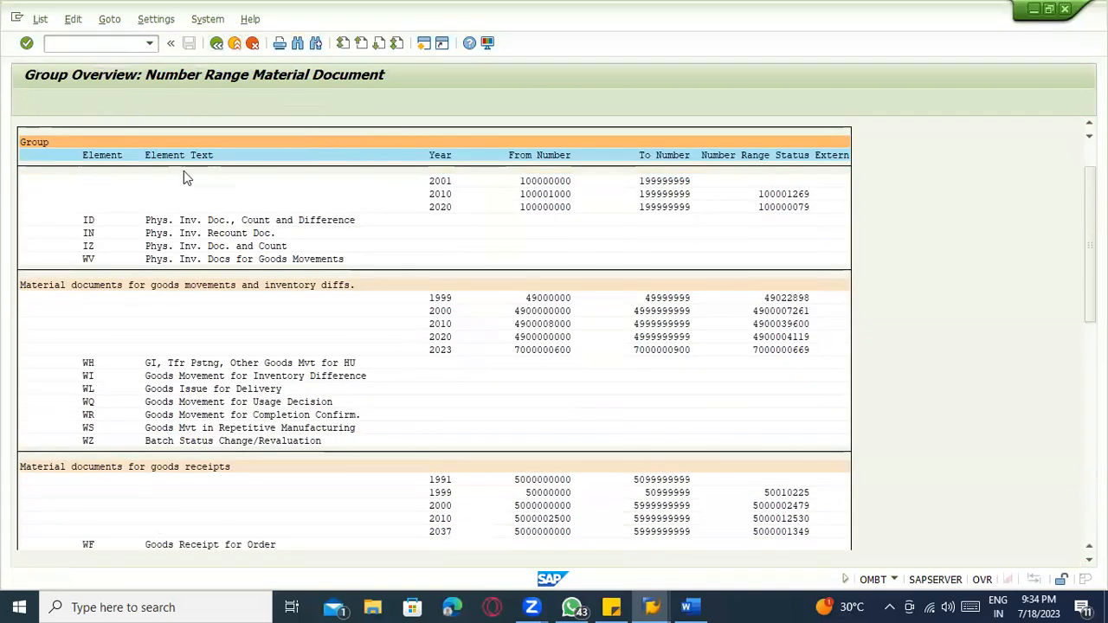
left_click(76, 169)
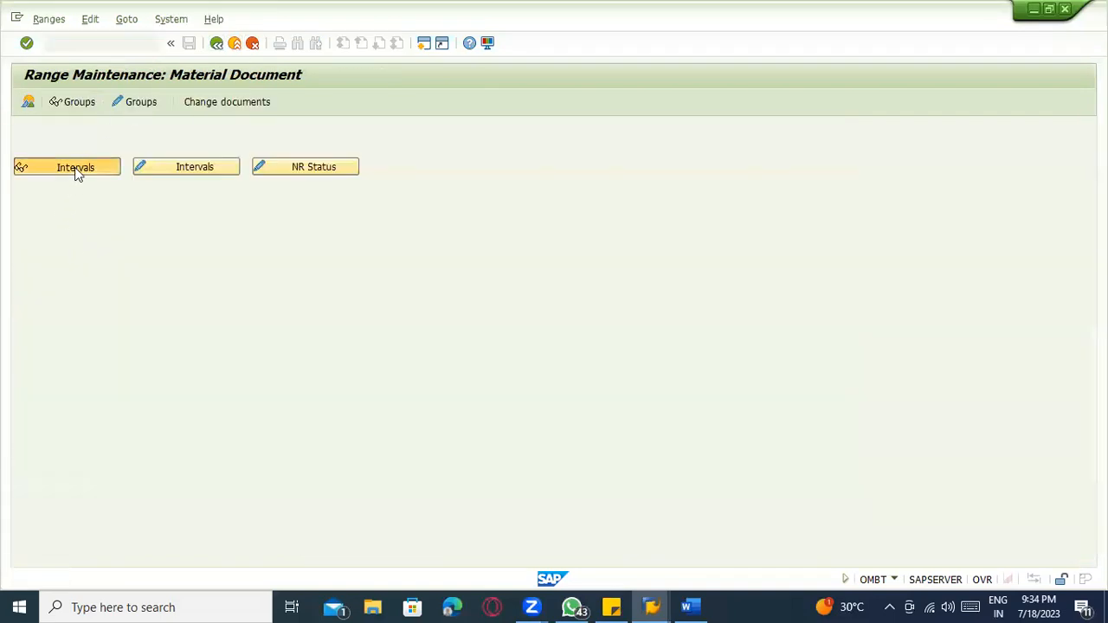
scroll(118, 238, "down", 3)
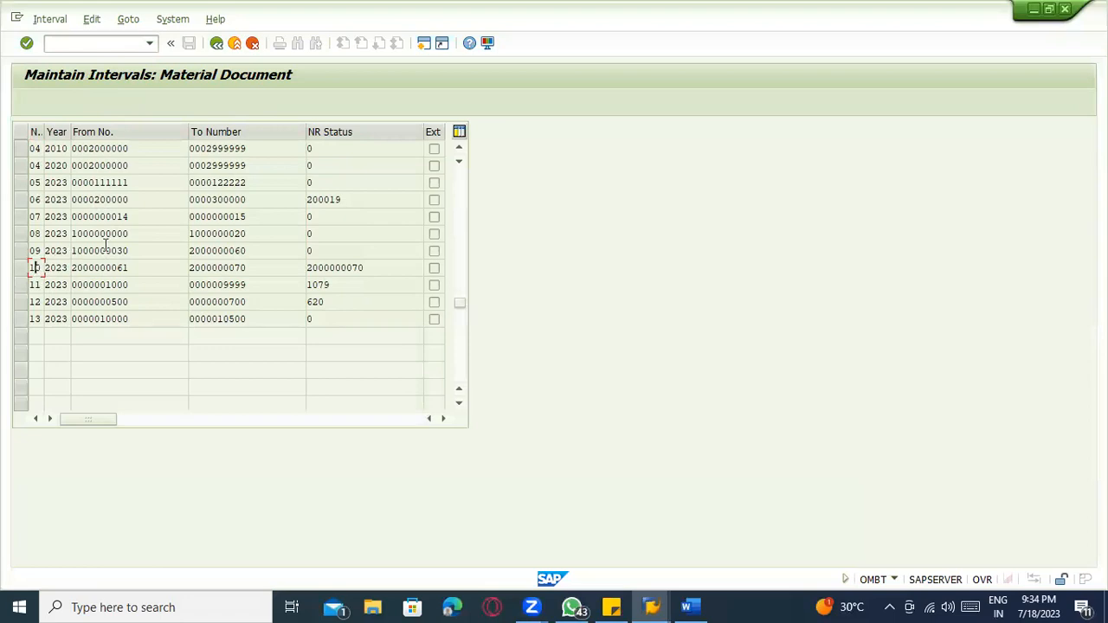
left_click(217, 45)
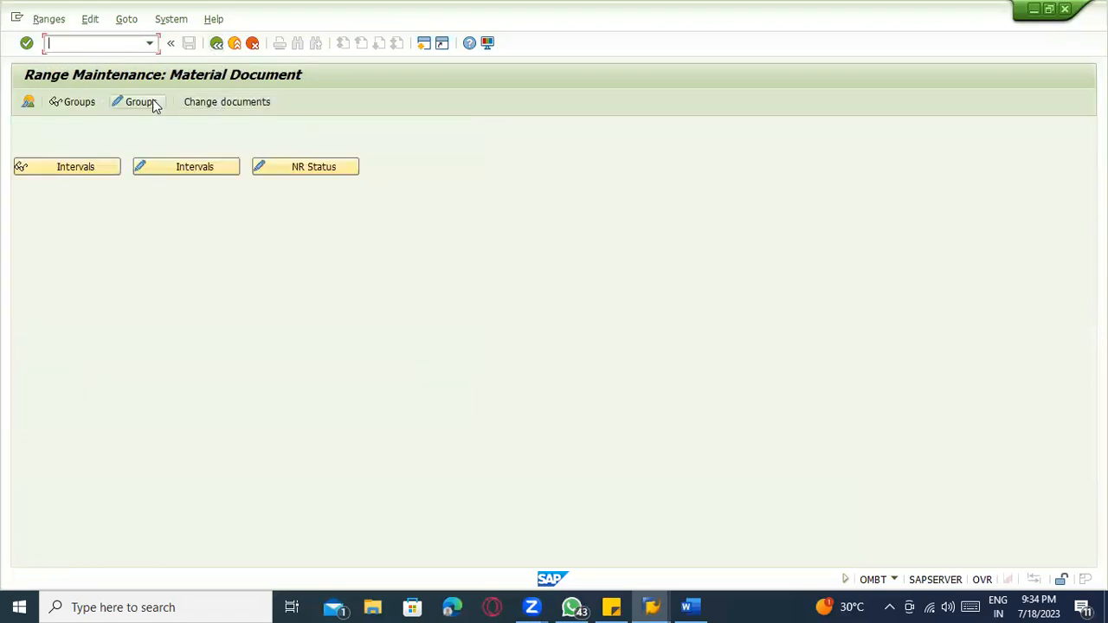
Step: Try to change the current number of 2023 interval 10 in interval maintenance, and leave without editing
left_click(165, 164)
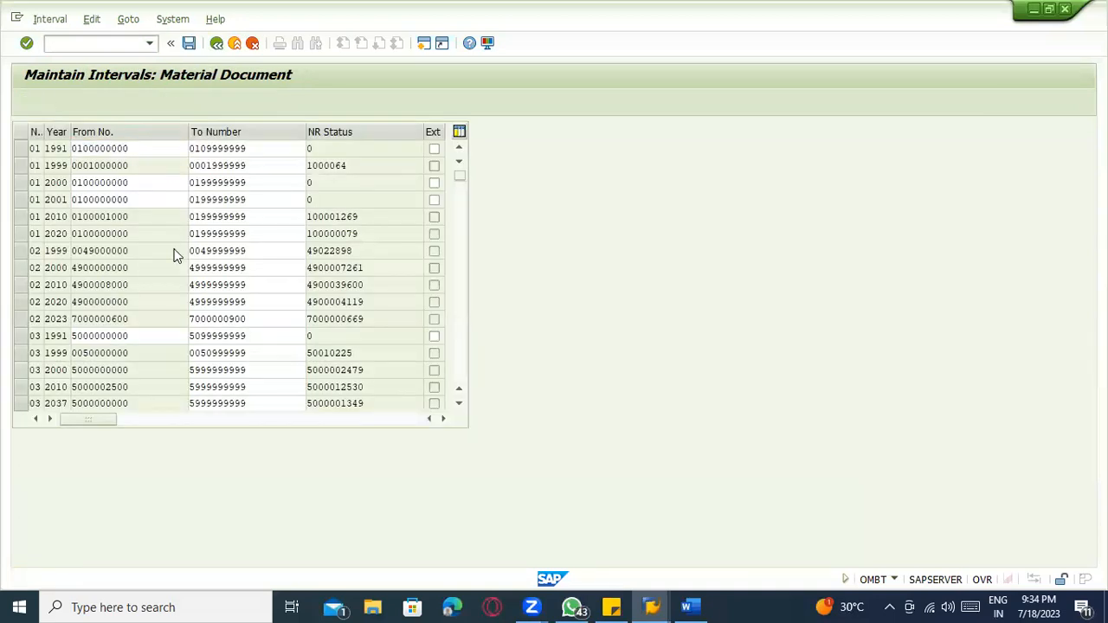
scroll(182, 259, "down", 10)
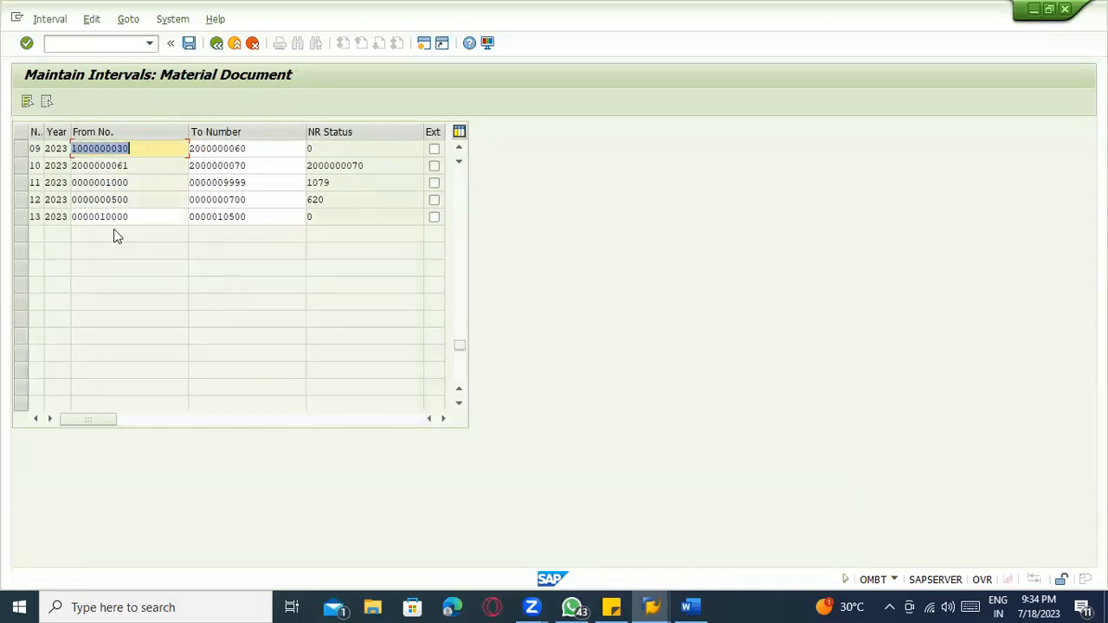
scroll(114, 228, "up", 3)
left_click(24, 268)
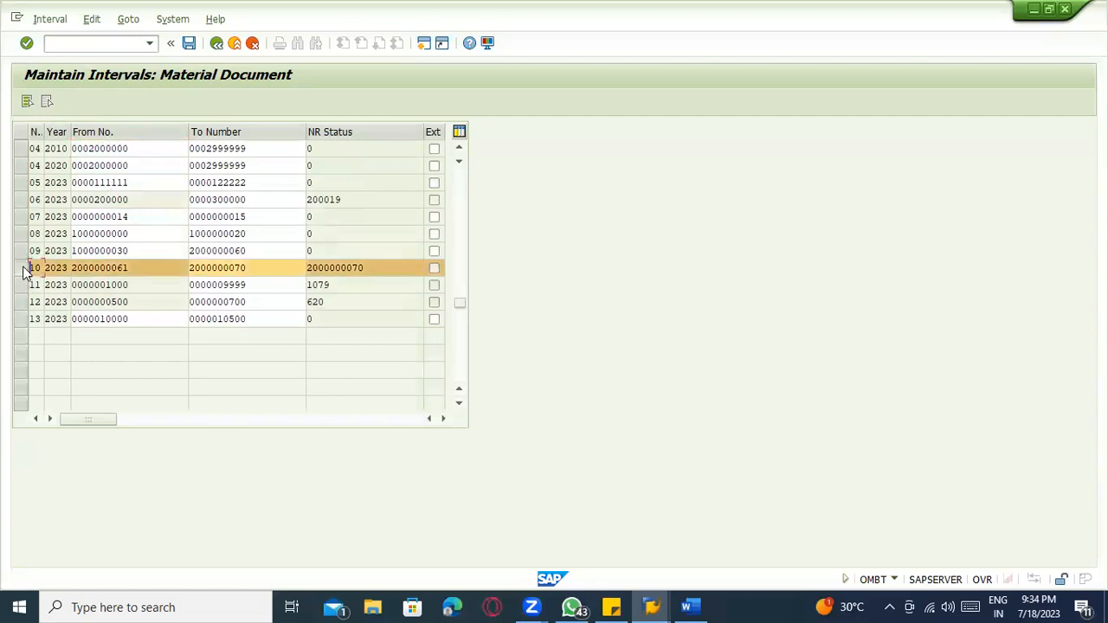
left_click(49, 19)
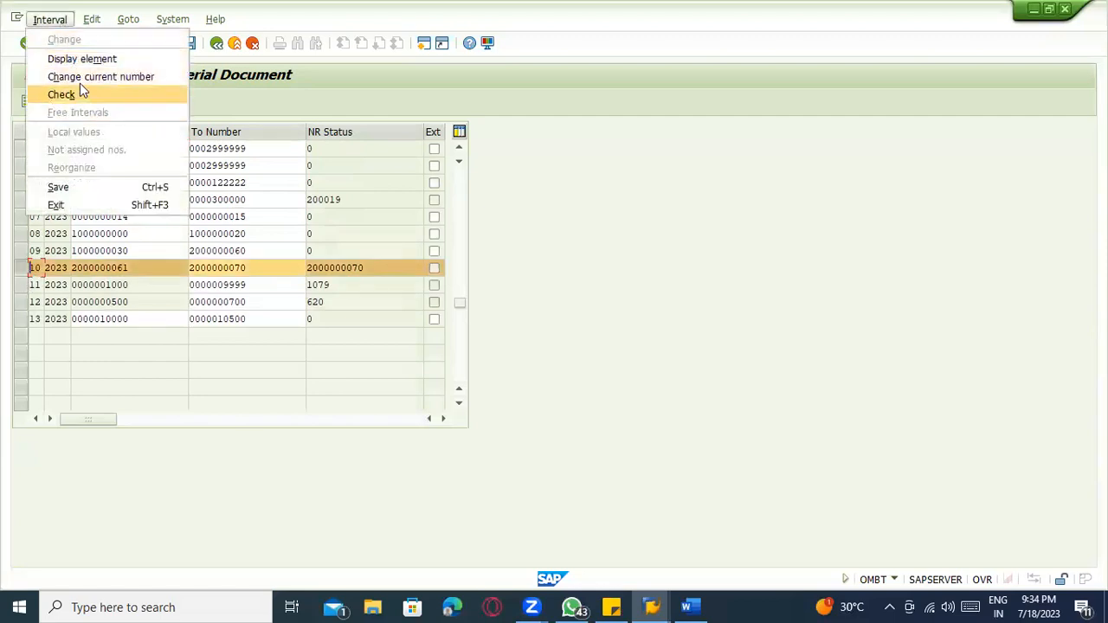
left_click(79, 79)
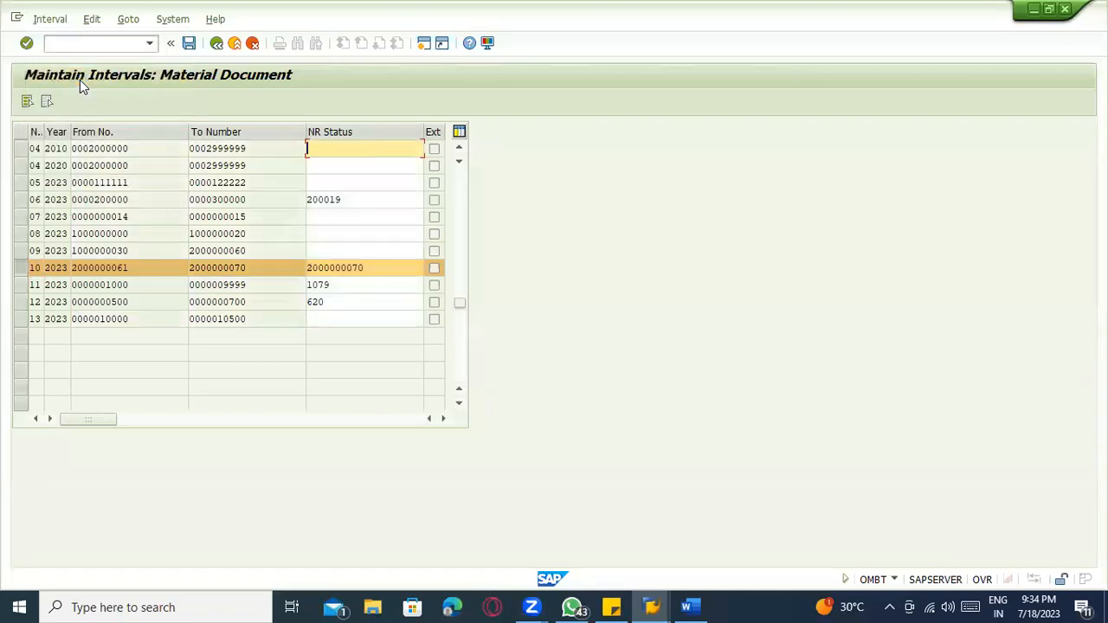
left_click(28, 268)
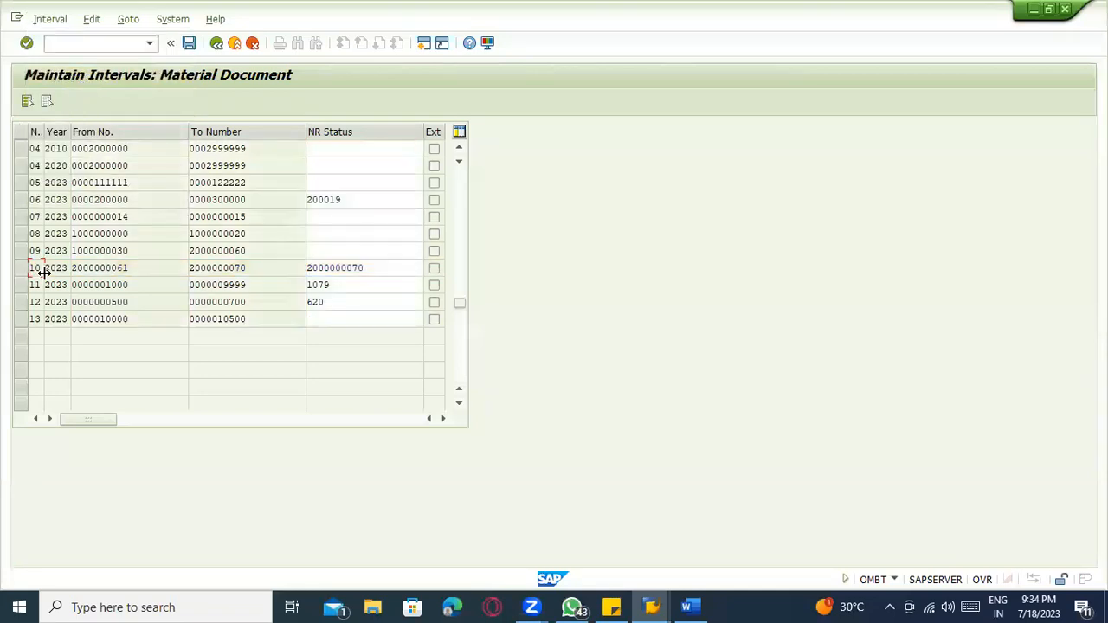
left_click(216, 42)
left_click(60, 26)
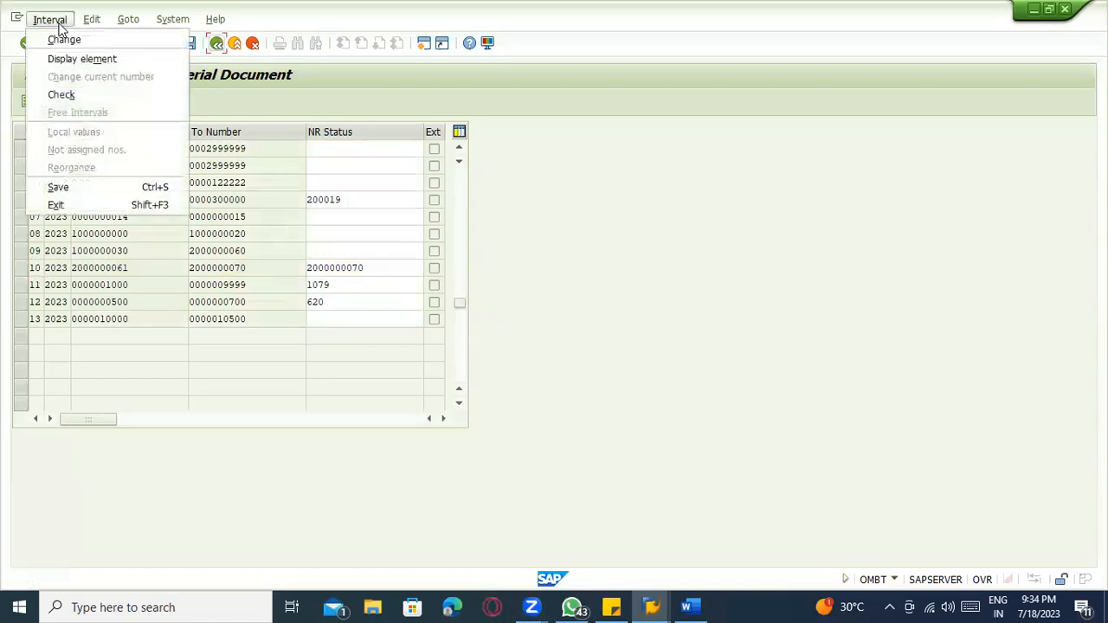
left_click(246, 79)
left_click(217, 45)
left_click(217, 43)
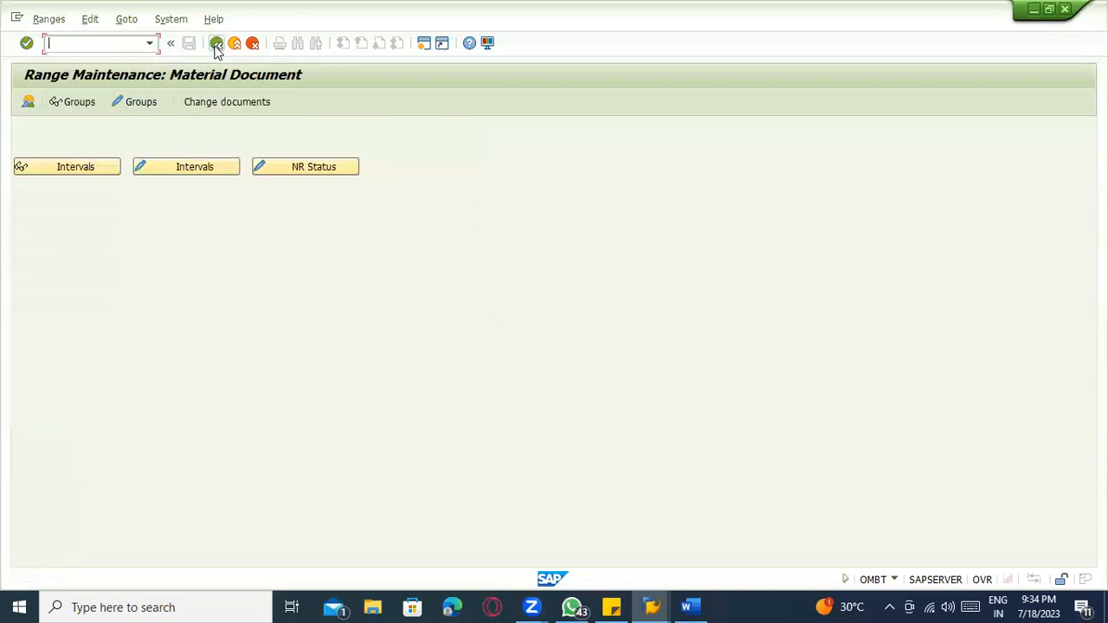
Step: Create a number range group named GROUP_PI in group maintenance and set its interval year to 2023
left_click(128, 104)
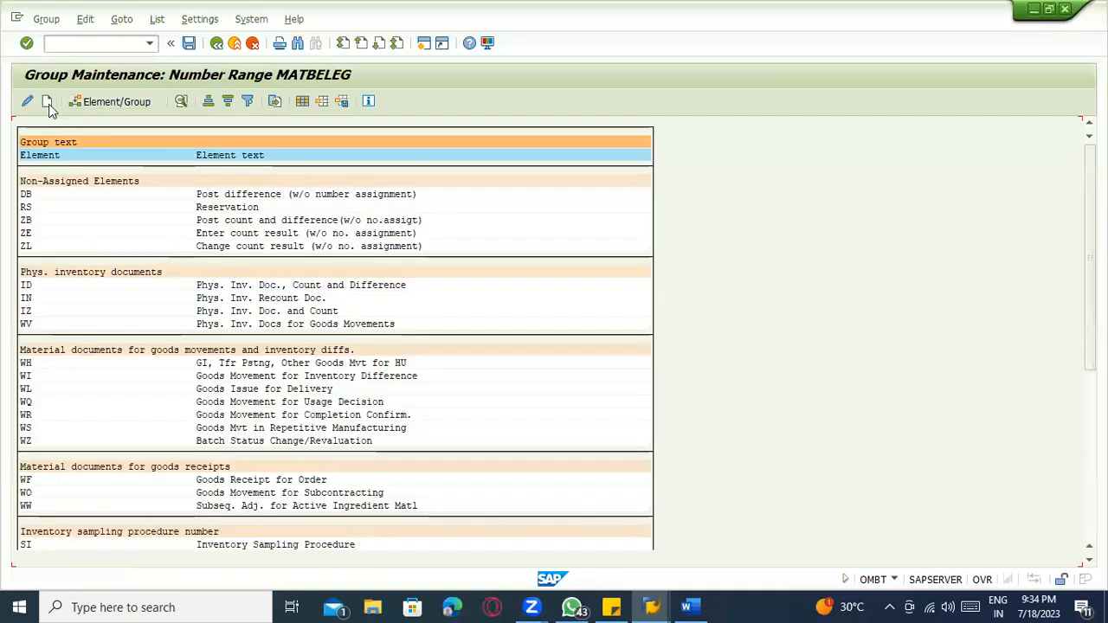
left_click(47, 101)
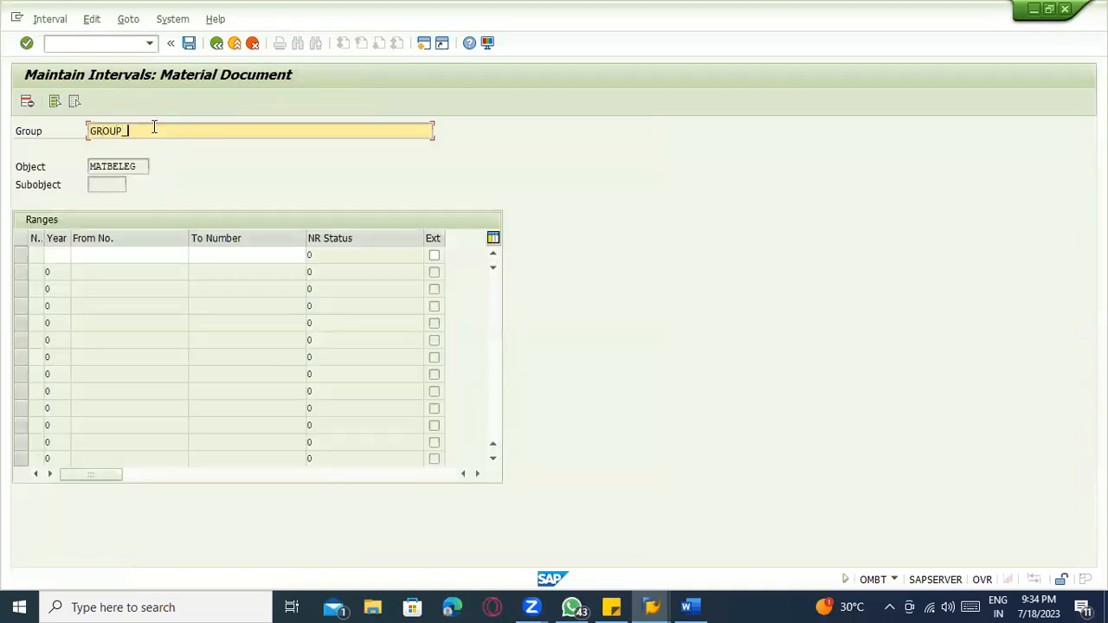
key("Tab")
left_click(57, 254)
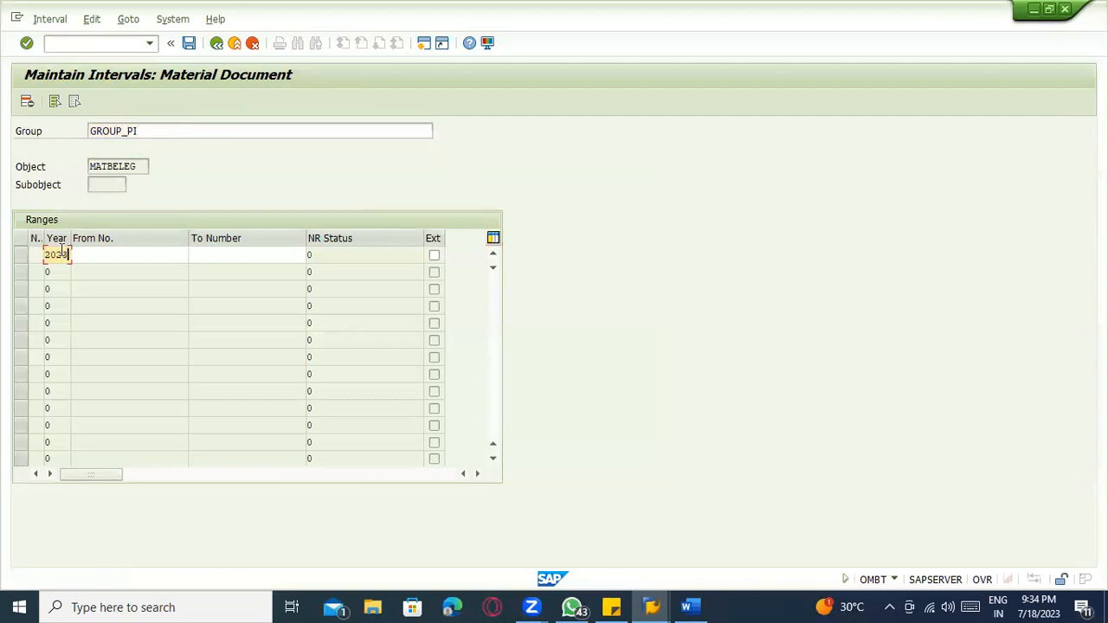
key("Tab")
Step: Show the existing intervals and examine which number ranges are already used, then close the list
left_click(50, 19)
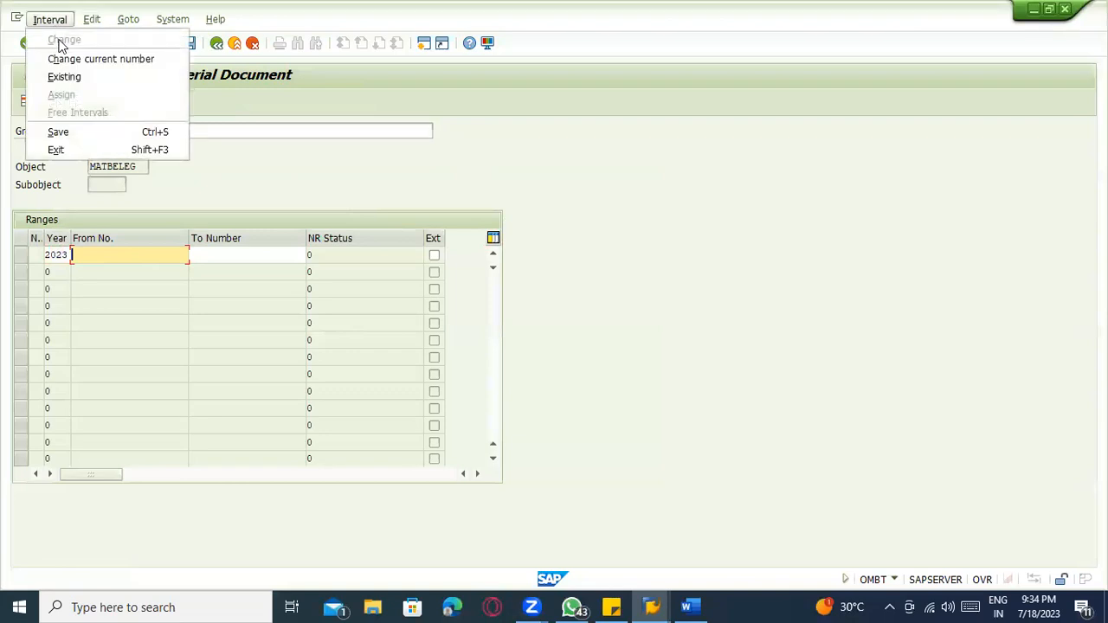
left_click(97, 79)
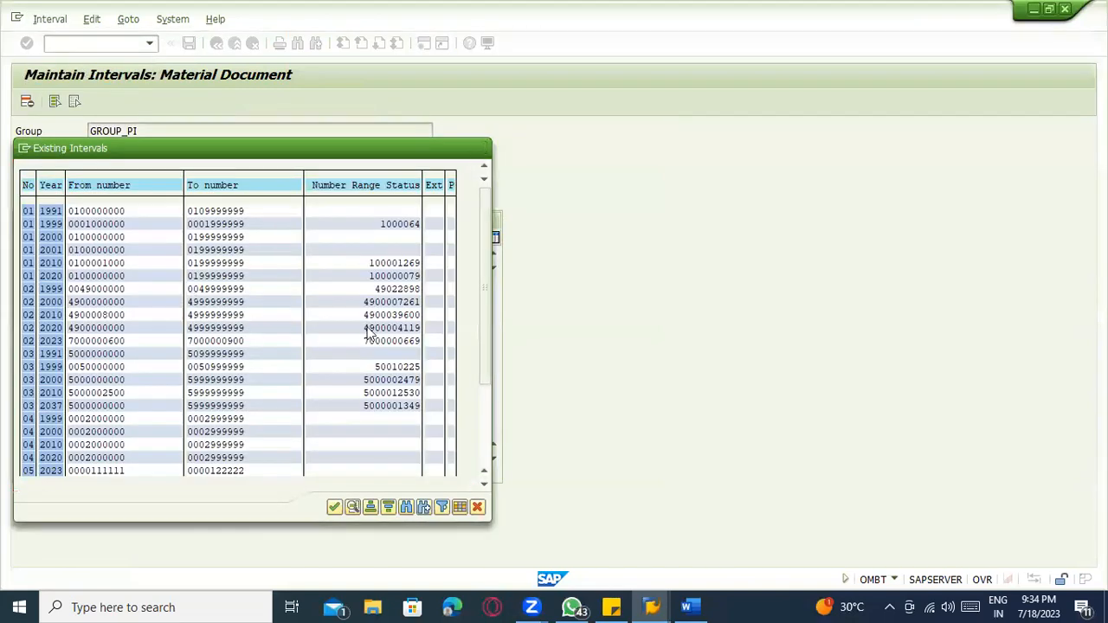
scroll(368, 333, "down", 4)
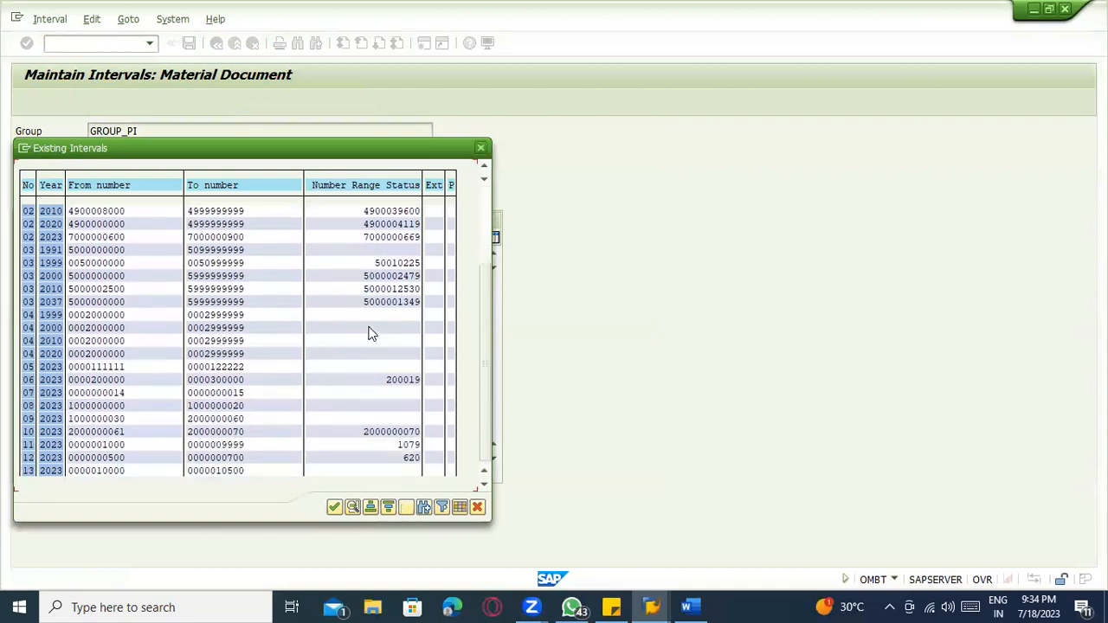
scroll(368, 333, "down", 1)
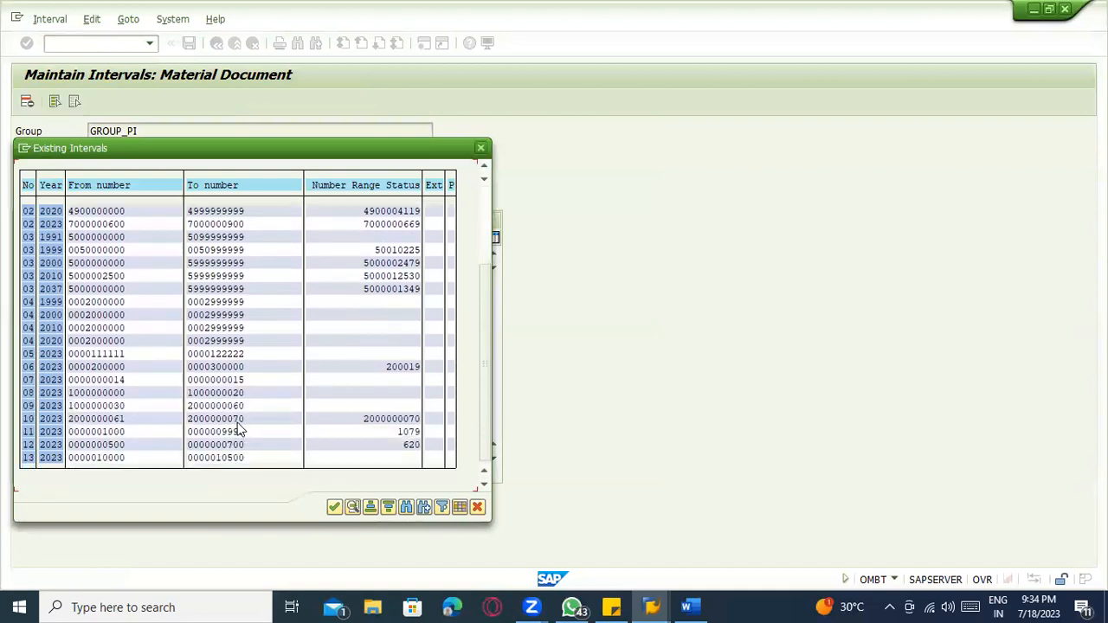
scroll(241, 444, "up", 4)
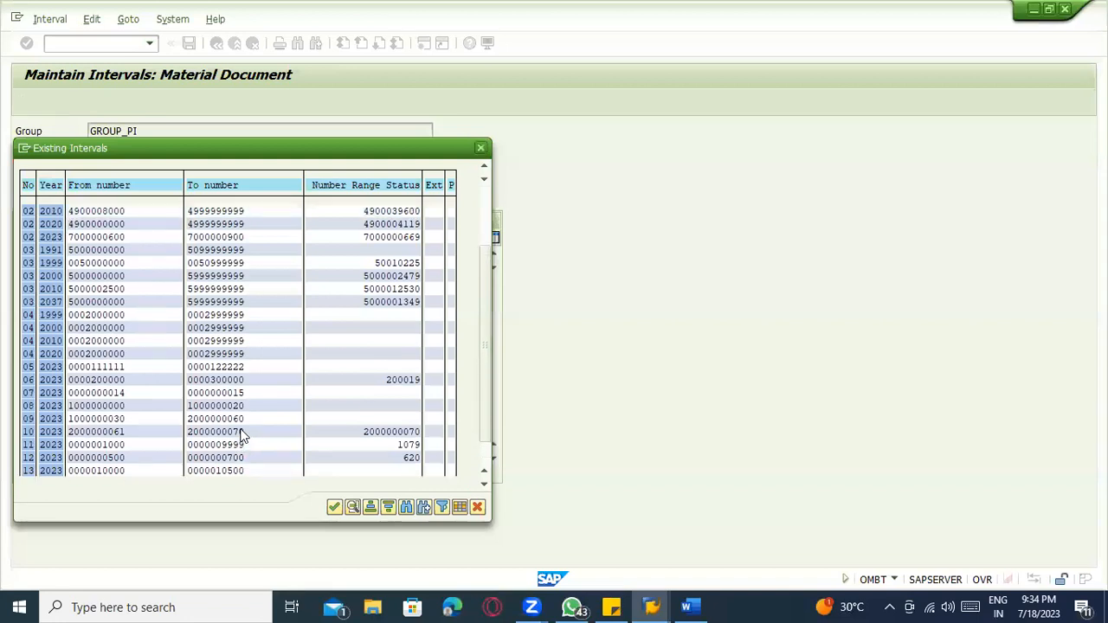
scroll(244, 433, "up", 1)
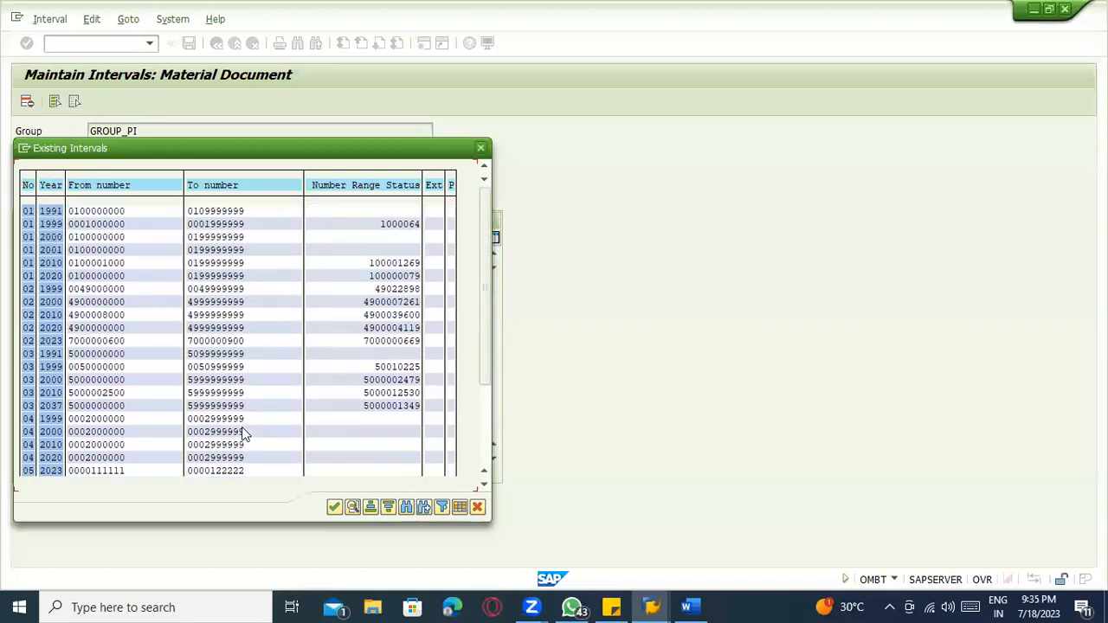
scroll(244, 436, "down", 4)
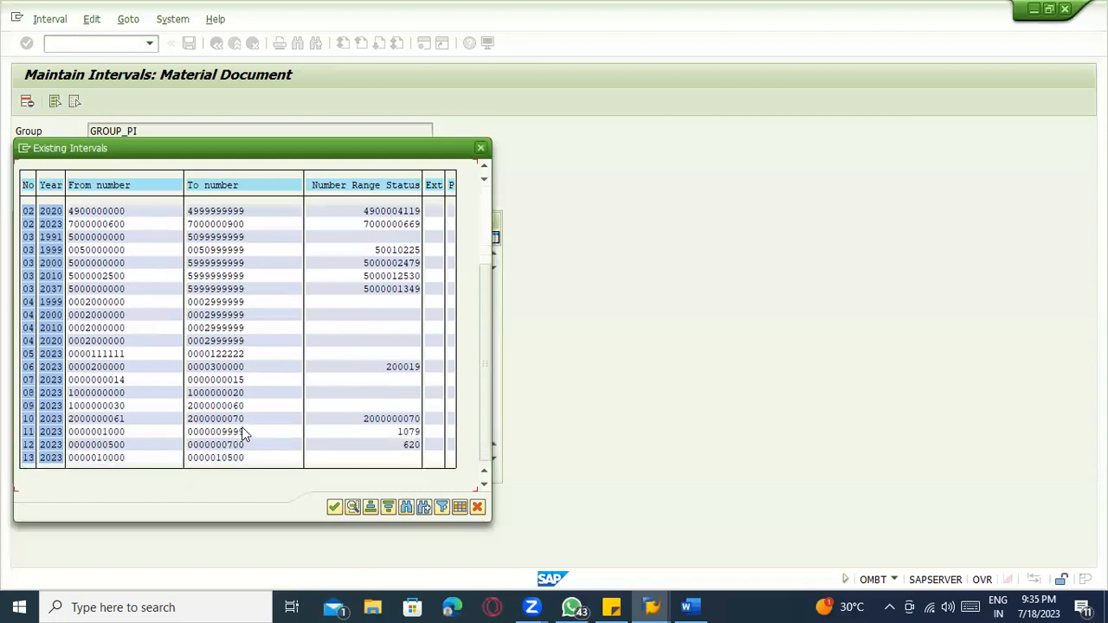
key("Return")
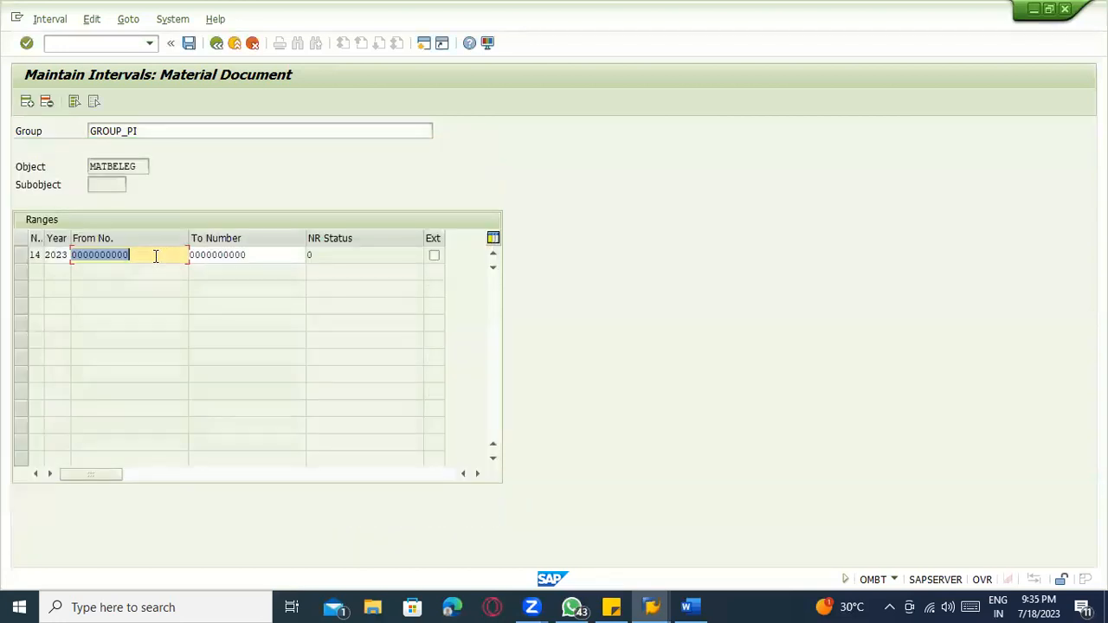
type("90999999")
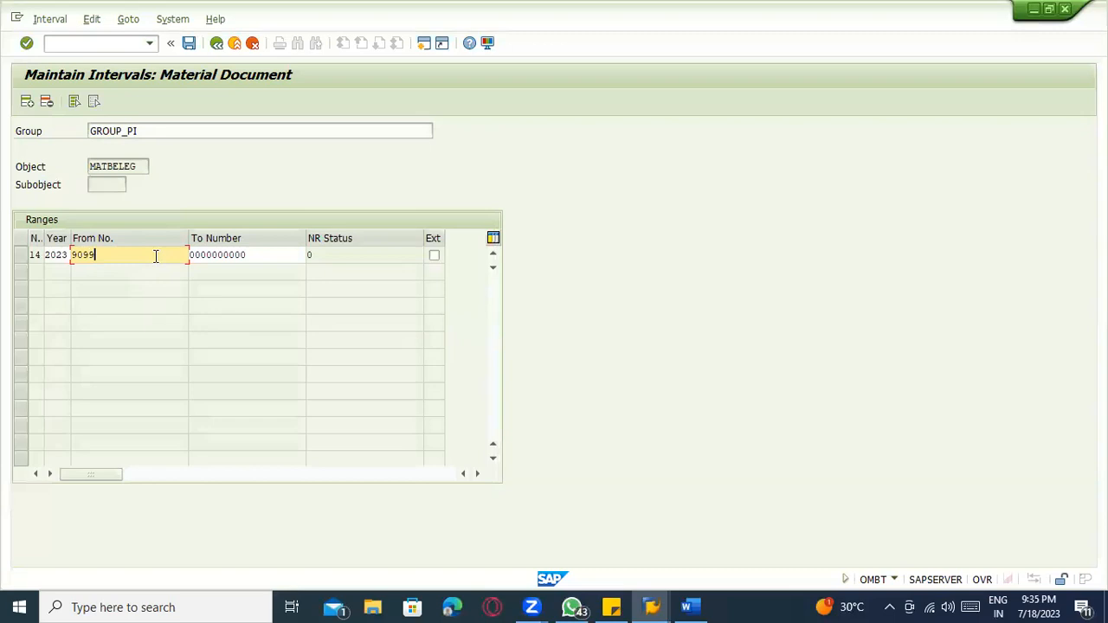
key("BackSpace")
key("BackSpace")
key("BackSpace")
key("BackSpace")
key("BackSpace")
key("BackSpace")
key("BackSpace")
type("000000000")
key("Tab")
key("shift+Tab")
key("Tab")
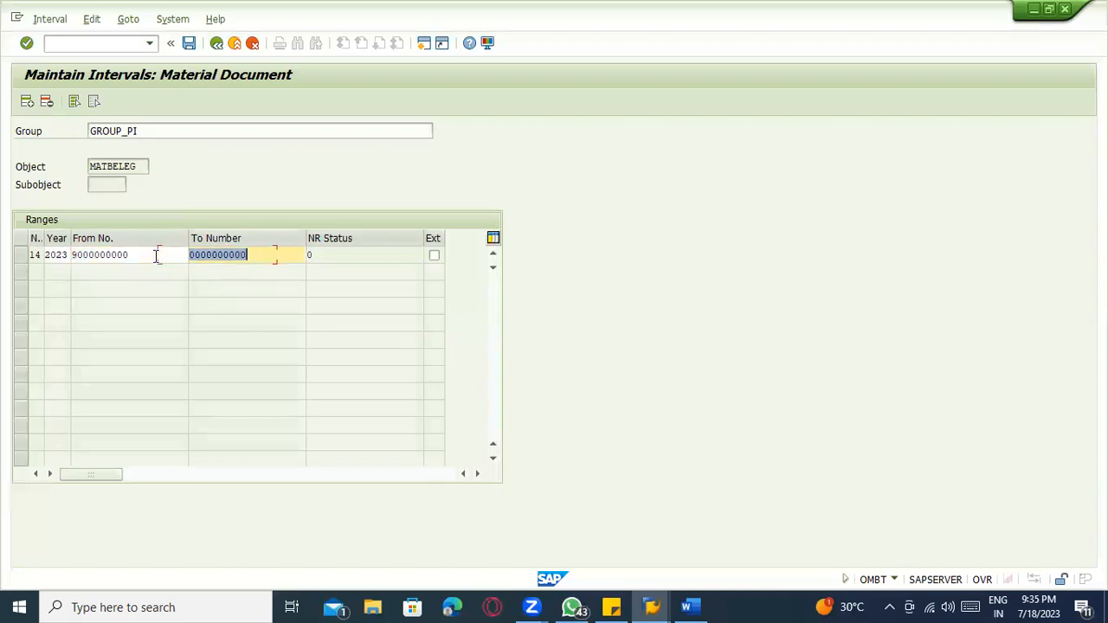
type("9999999999")
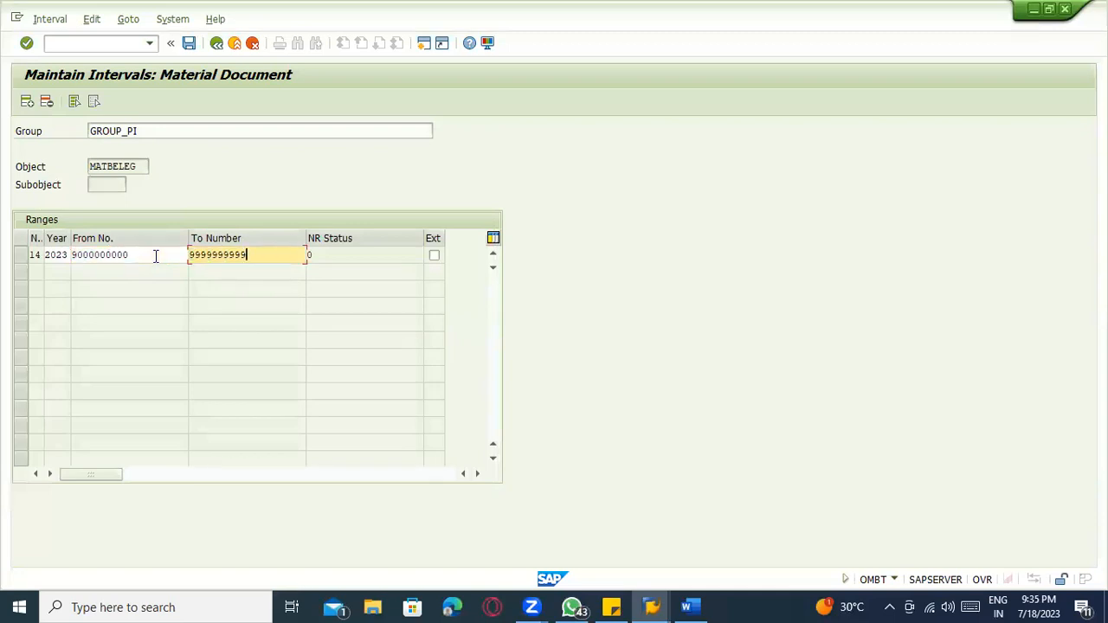
key("ctrl+s")
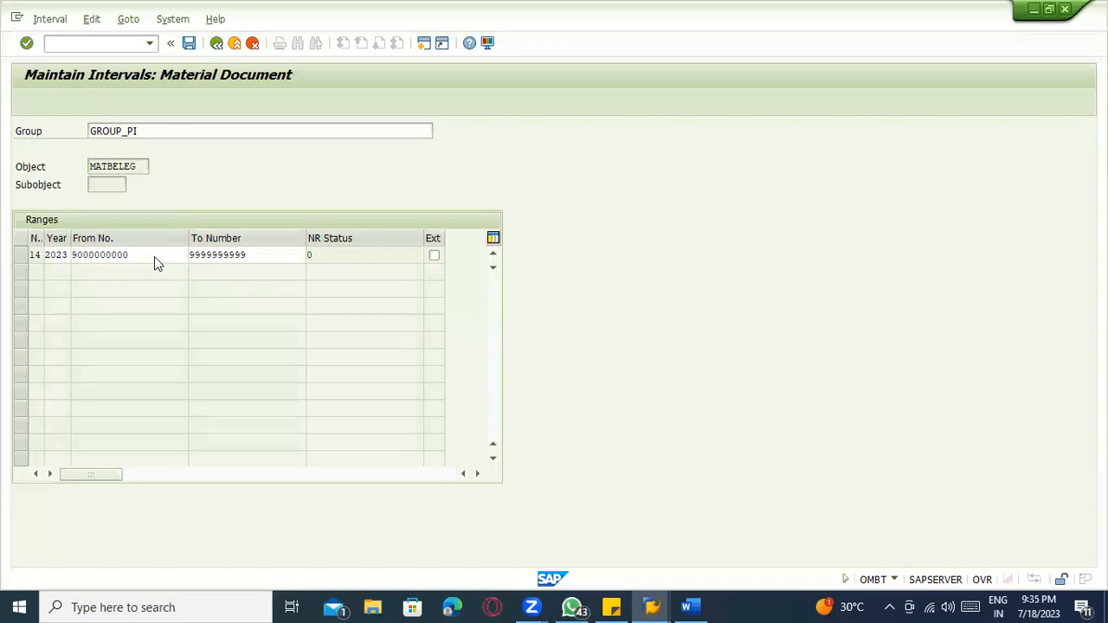
key("Return")
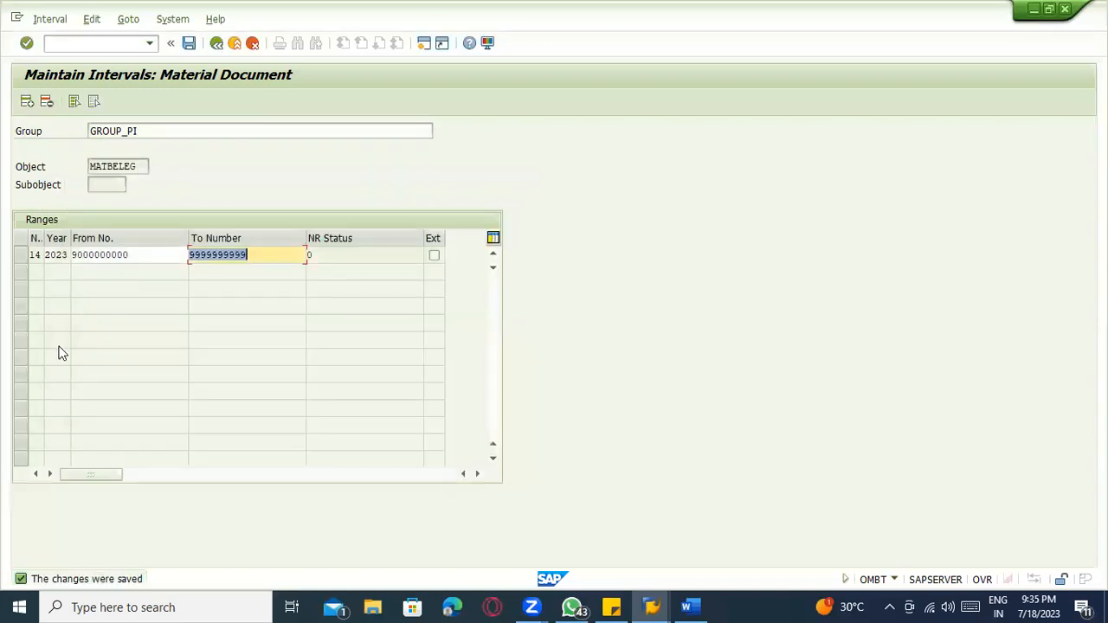
Step: Return to the IMG structure and reopen Define Number Assignment for Material and Phys. Inv. Docs
left_click(220, 47)
left_click(218, 45)
left_click(218, 45)
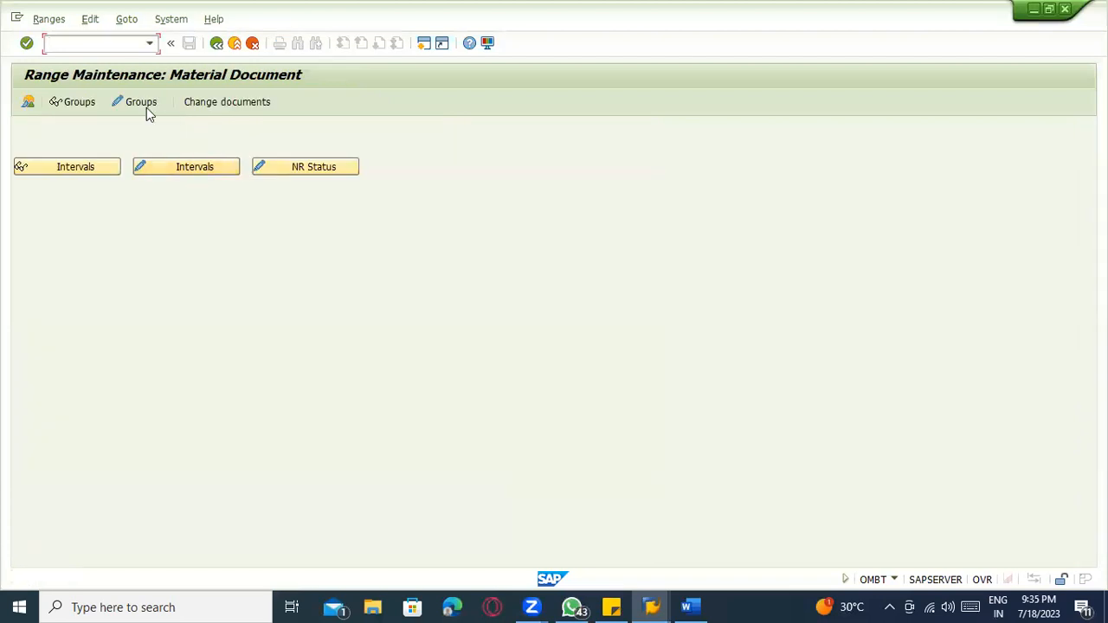
left_click(231, 44)
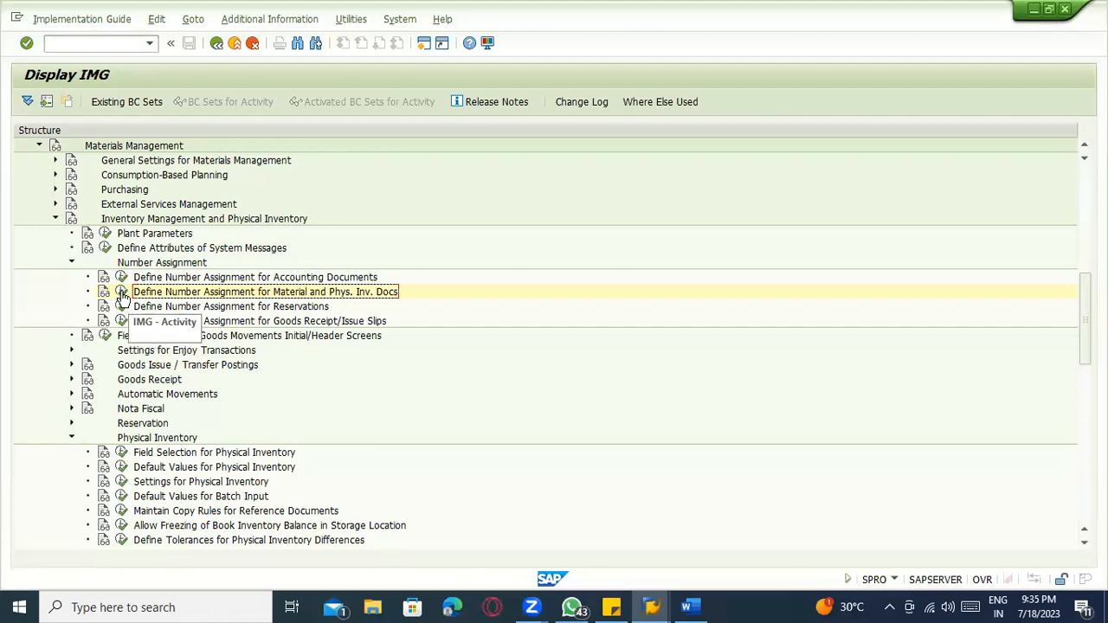
left_click(122, 294)
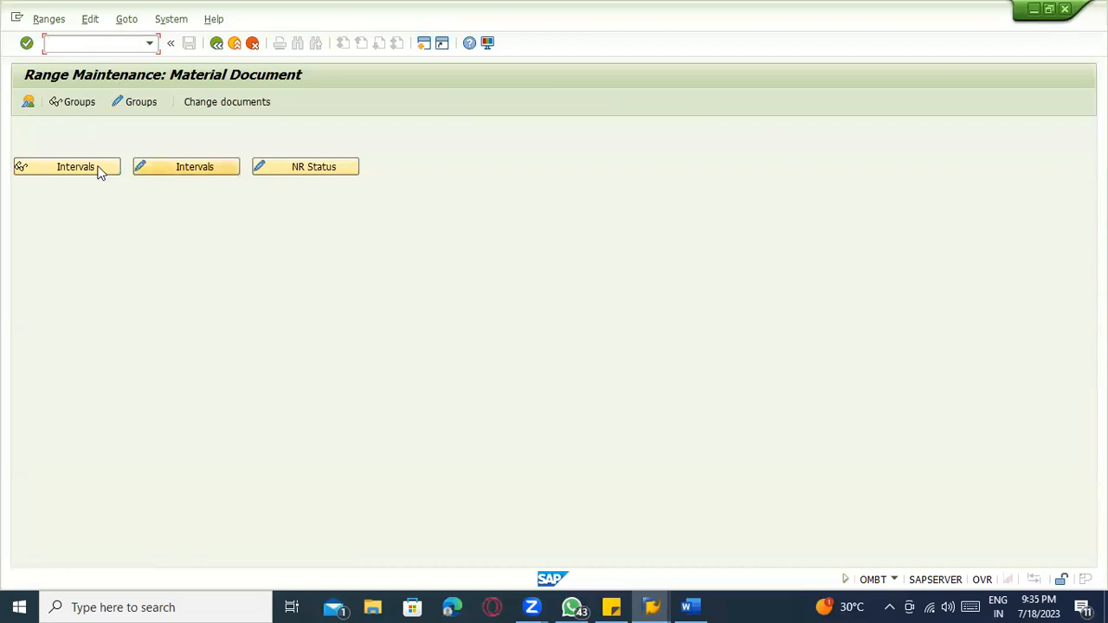
Step: Display the material document number range groups in read-only mode, and go back to range maintenance
left_click(76, 105)
scroll(105, 166, "down", 1)
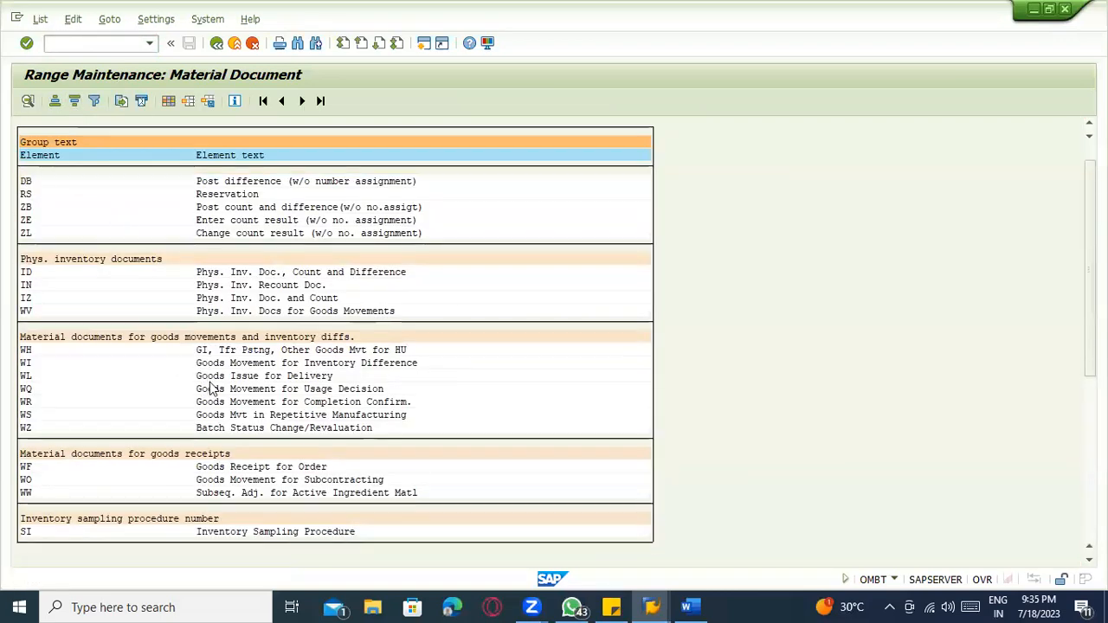
key("F3")
Step: Open the material document number range groups for change and reassign element IB, Physical Inventory Document, from DECTBAGS to GROUP_PI
left_click(139, 102)
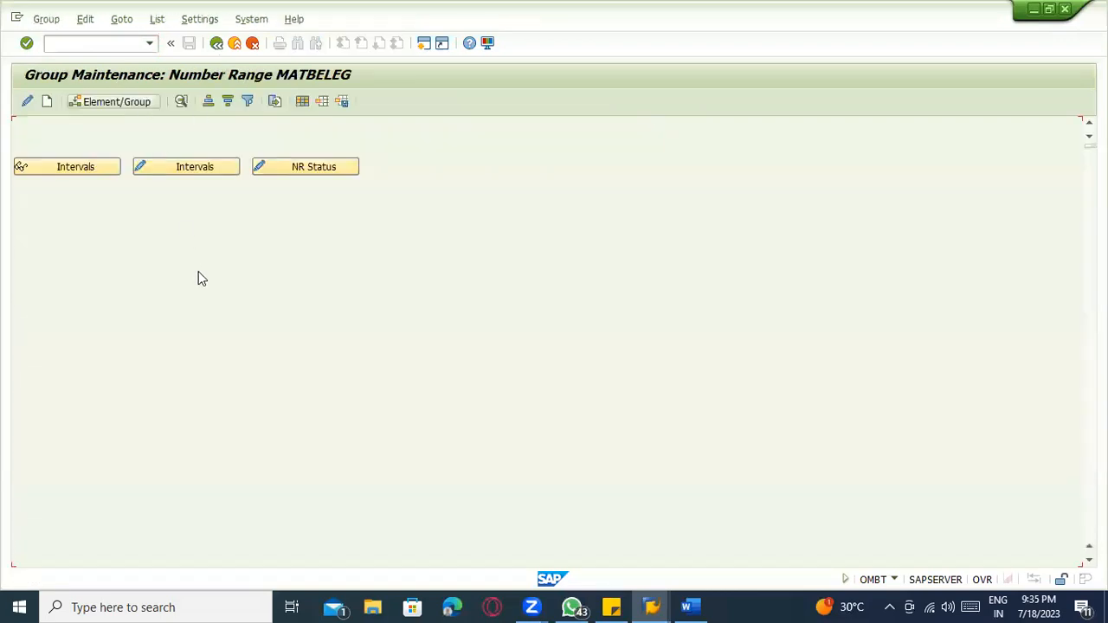
scroll(248, 354, "down", 3)
scroll(248, 354, "down", 4)
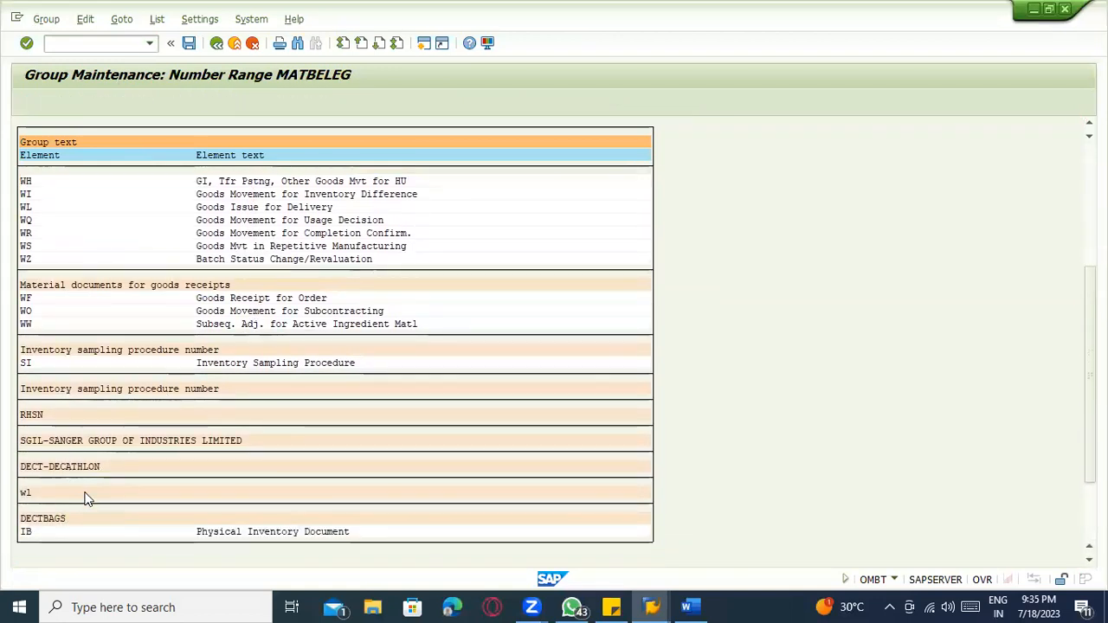
scroll(84, 497, "down", 1)
left_click(260, 505)
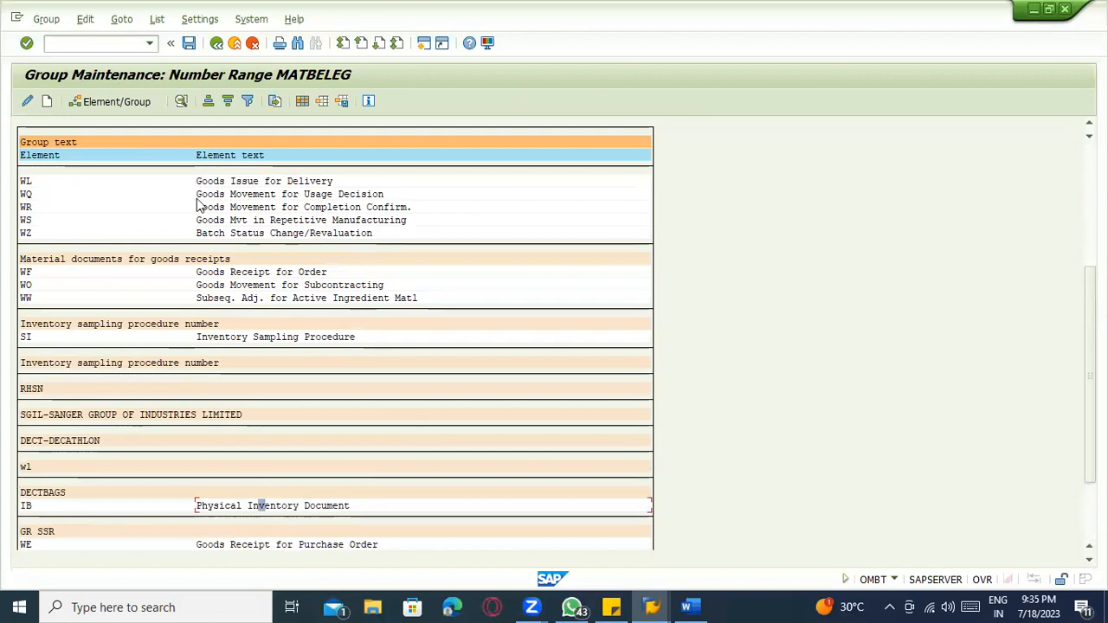
left_click(110, 101)
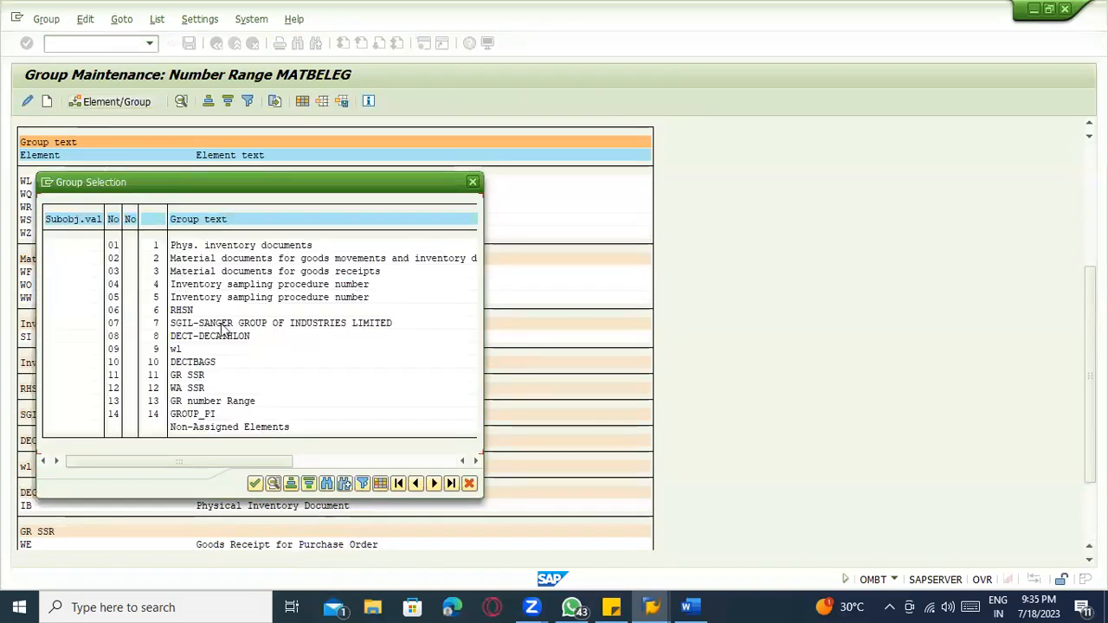
double_click(192, 424)
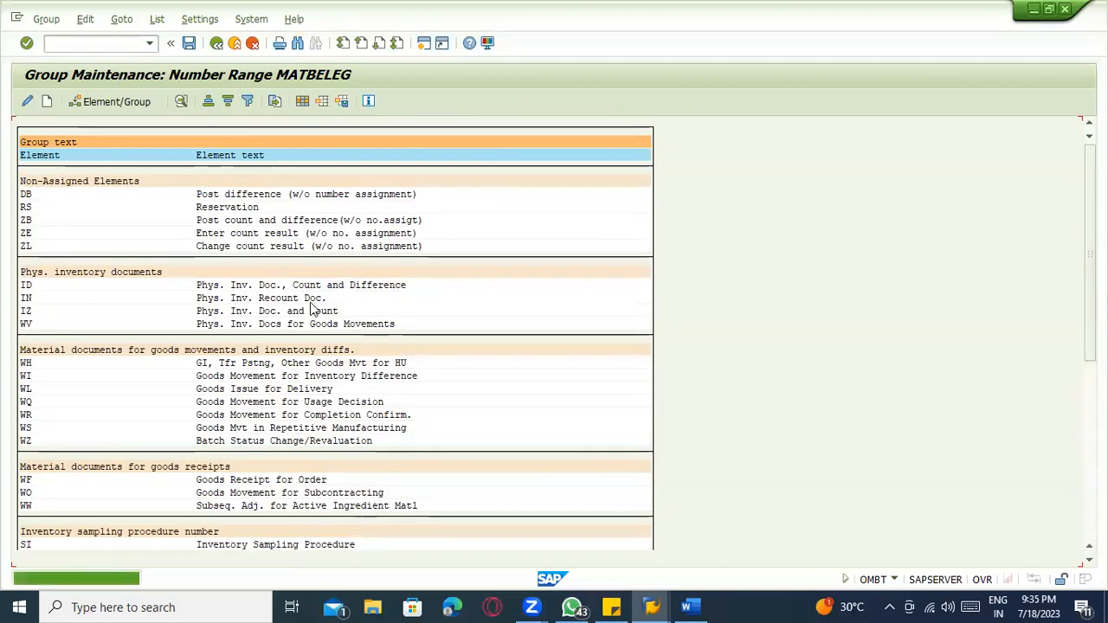
scroll(419, 386, "down", 2)
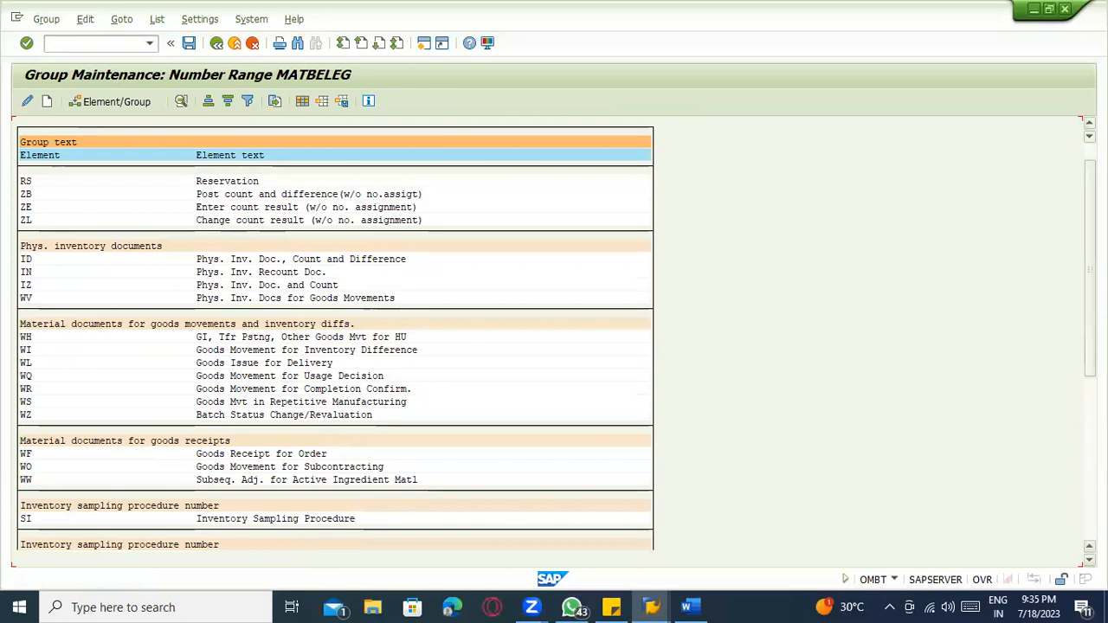
scroll(176, 481, "down", 5)
left_click(107, 441)
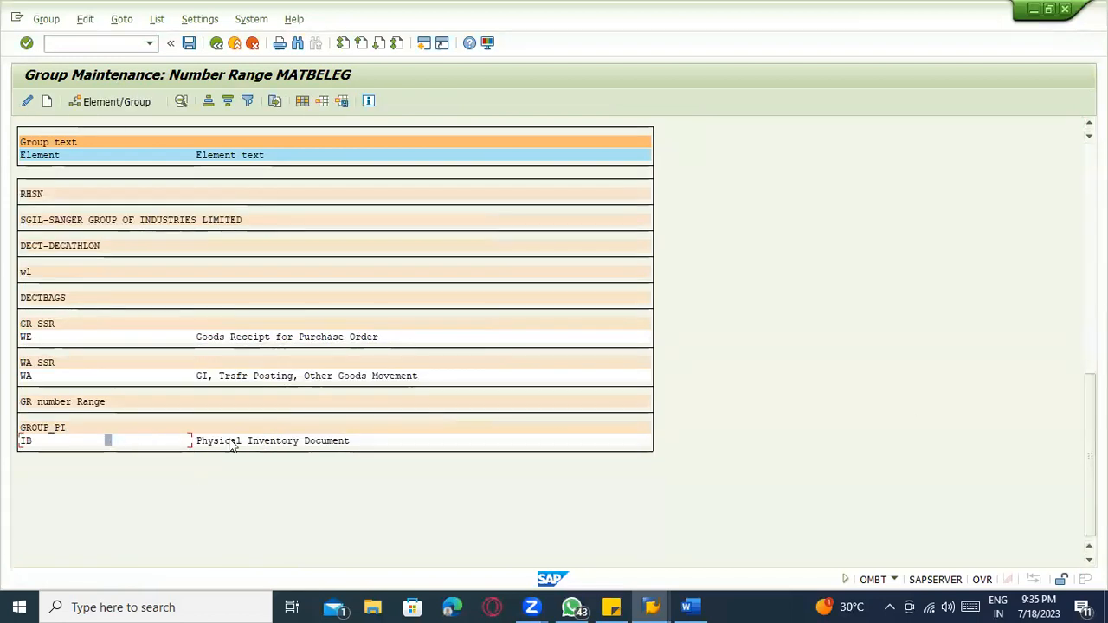
Step: Start transaction MI01 and proceed to item entry for plant 1100 and storage location 0001
left_click(105, 43)
type("/nmi01")
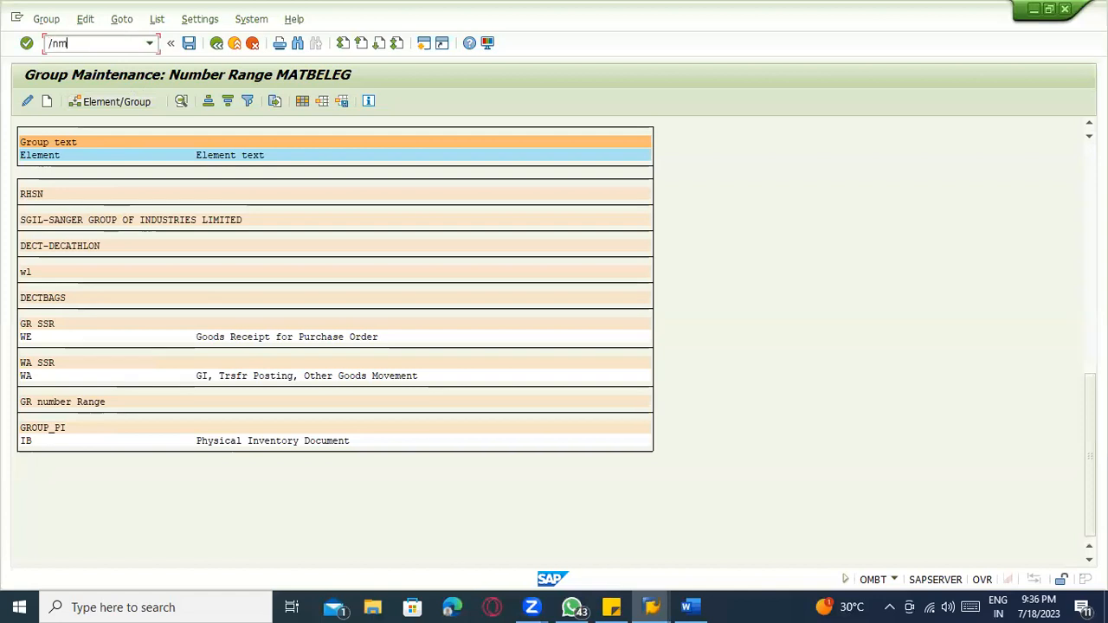
key("Return")
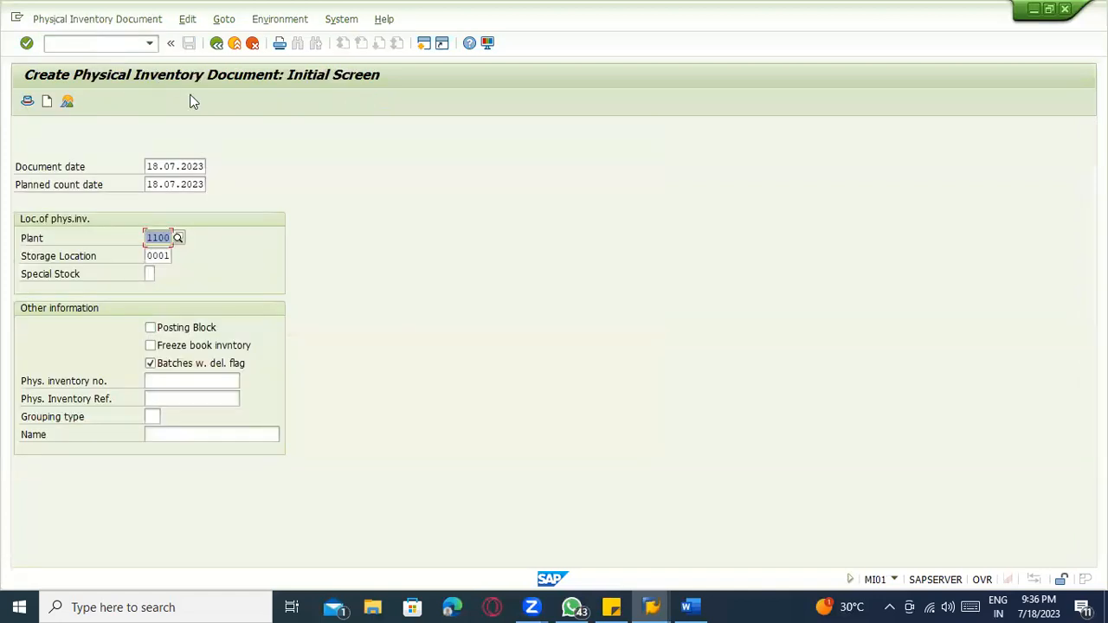
key("Return")
Step: Enter material 100-100 as item 1 and save the physical inventory document
left_click(112, 203)
left_click(111, 209)
left_click(111, 220)
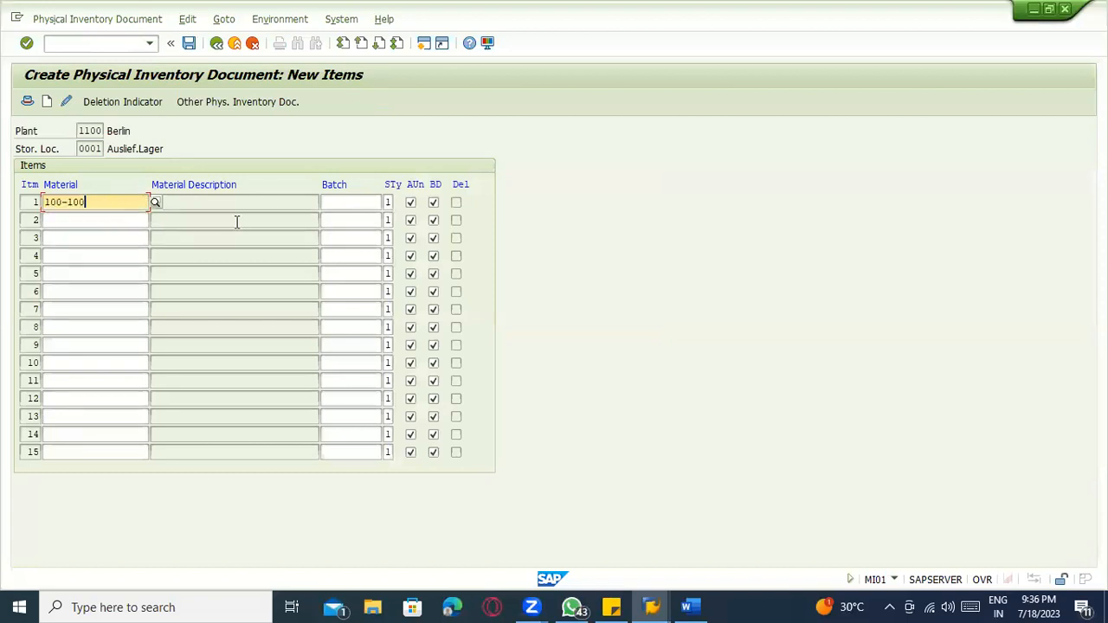
key("Return")
key("ctrl+s")
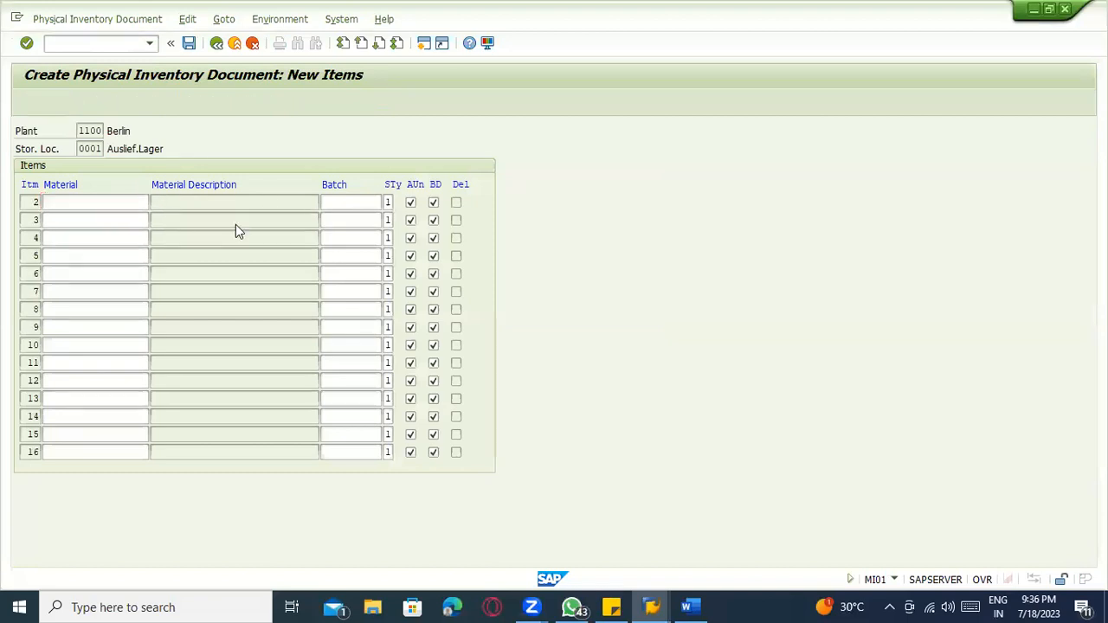
Step: Display the newly created physical inventory document and examine its material item, plant and storage location
left_click(116, 19)
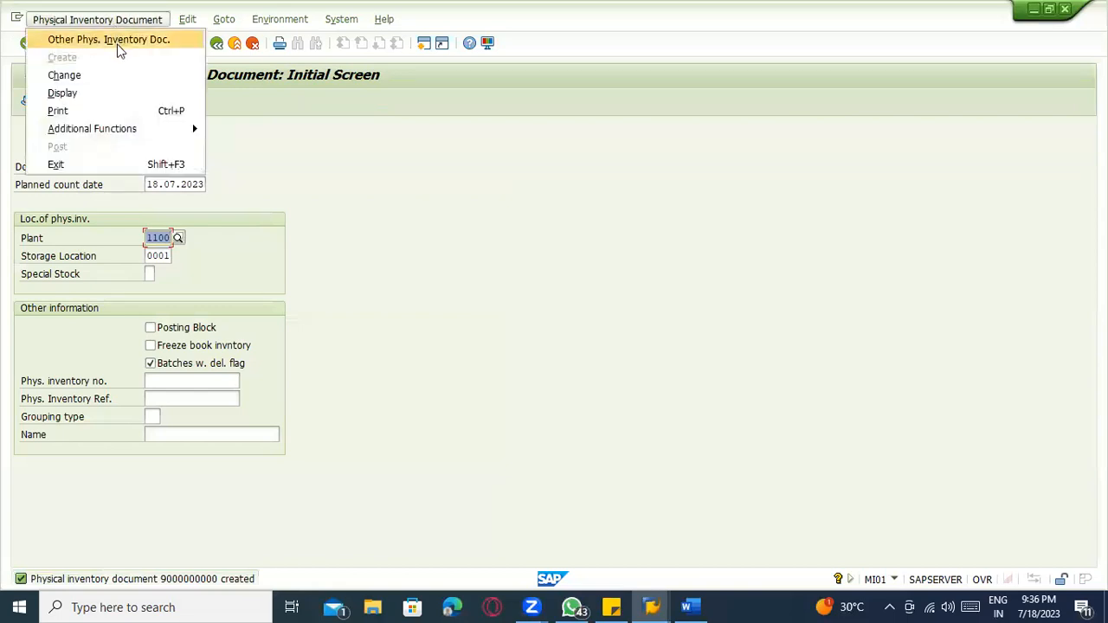
left_click(116, 92)
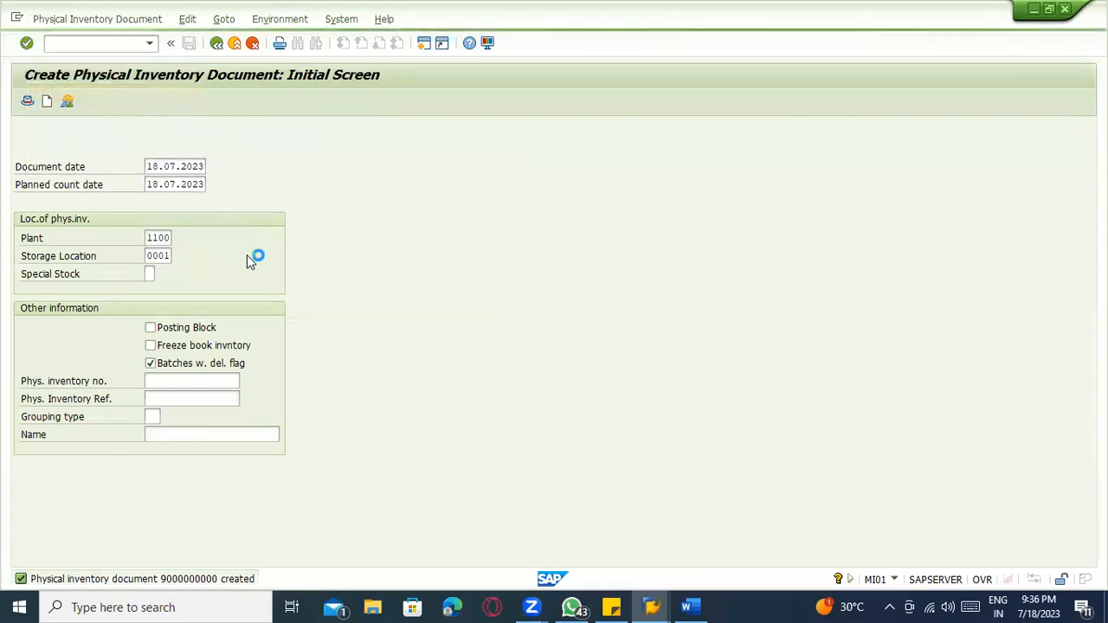
key("Return")
left_click(206, 196)
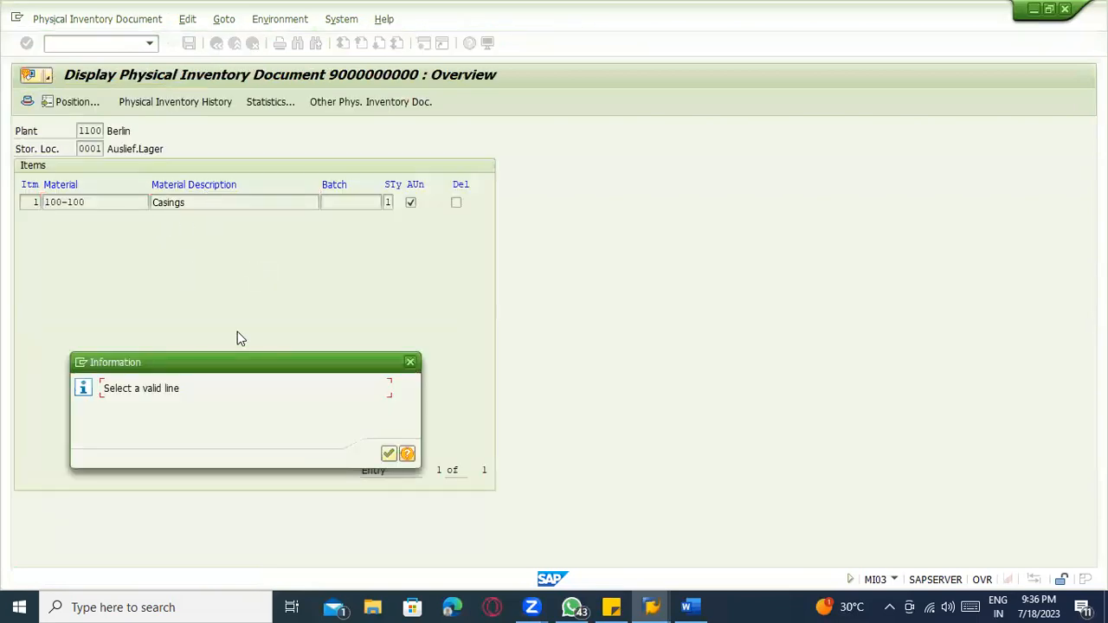
key("Return")
left_click(225, 200)
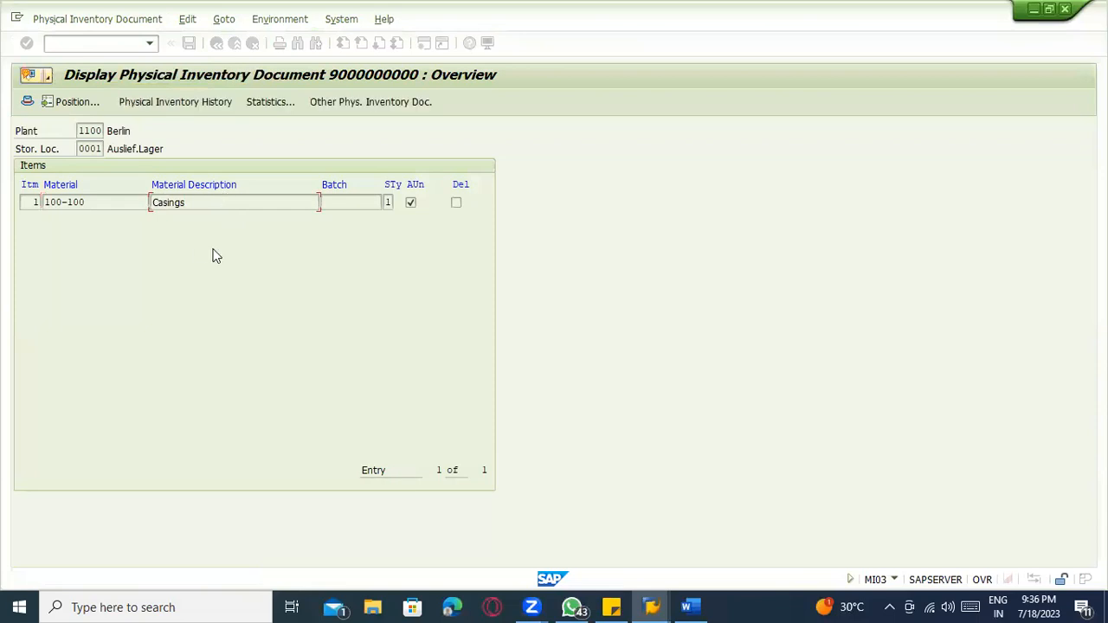
left_click(96, 202)
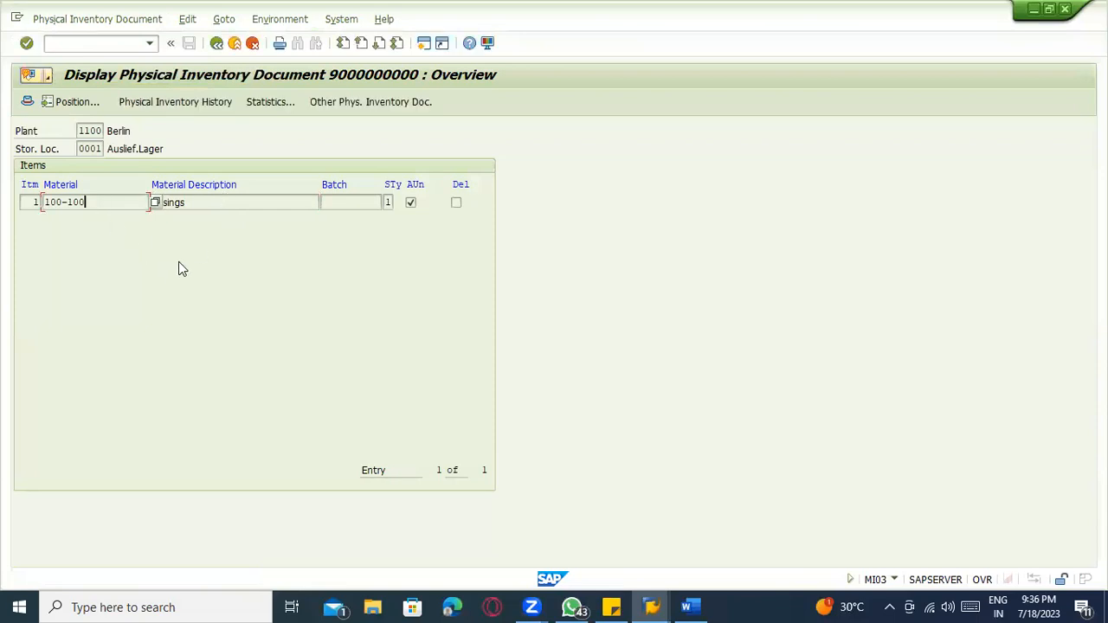
left_click(94, 131)
left_click(91, 149)
Step: Return to the display selection, set the fiscal year to 2023 and display the same physical inventory document again
left_click(217, 45)
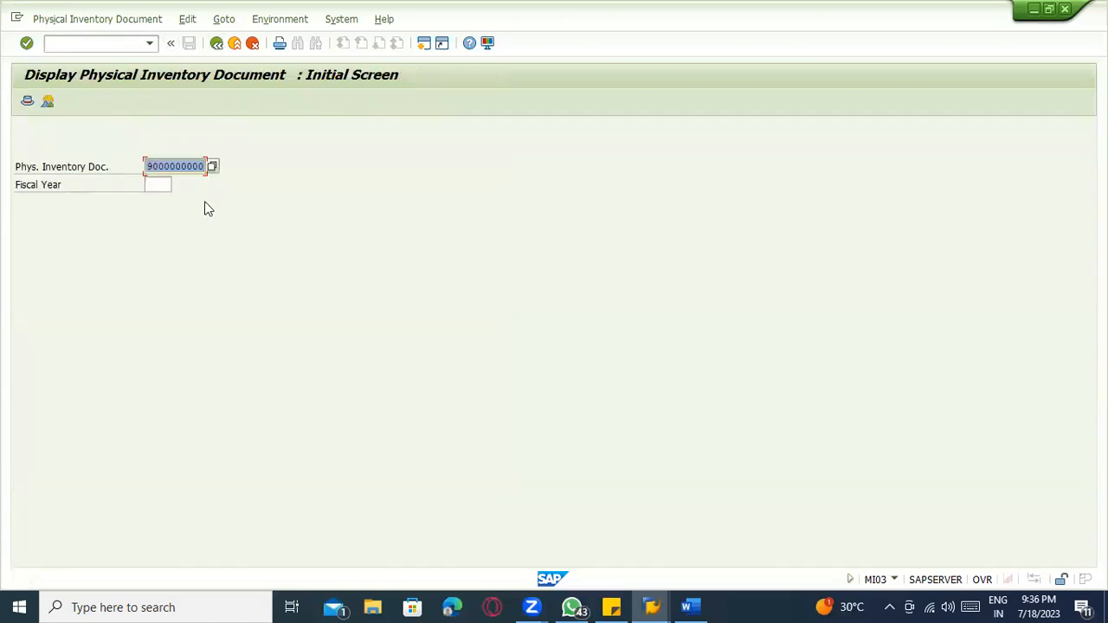
left_click(164, 186)
type("2023")
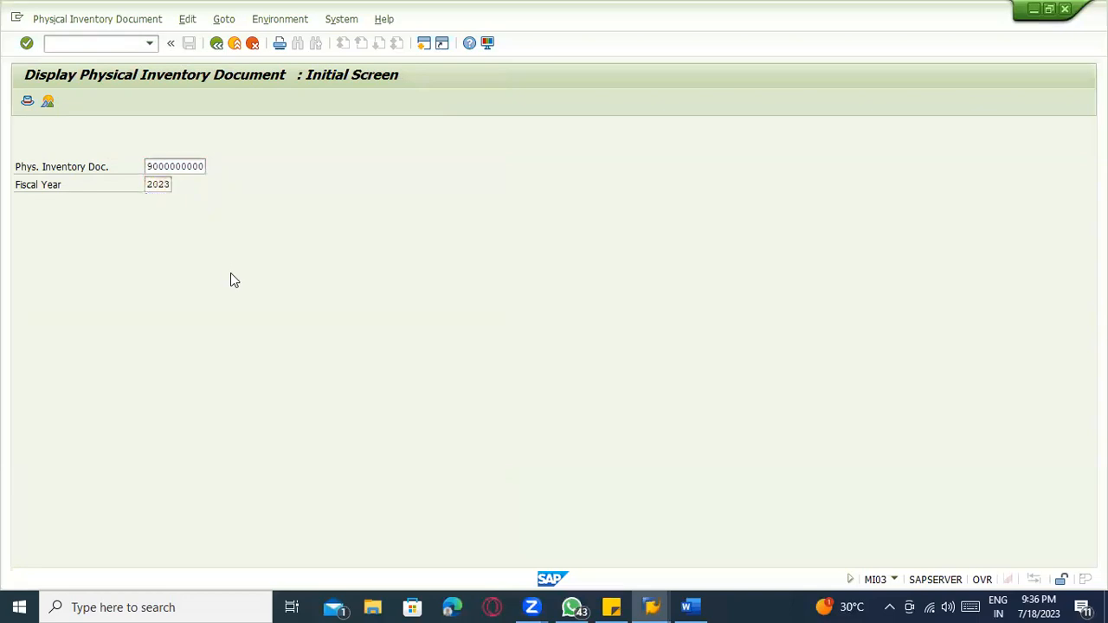
key("Return")
left_click(342, 201)
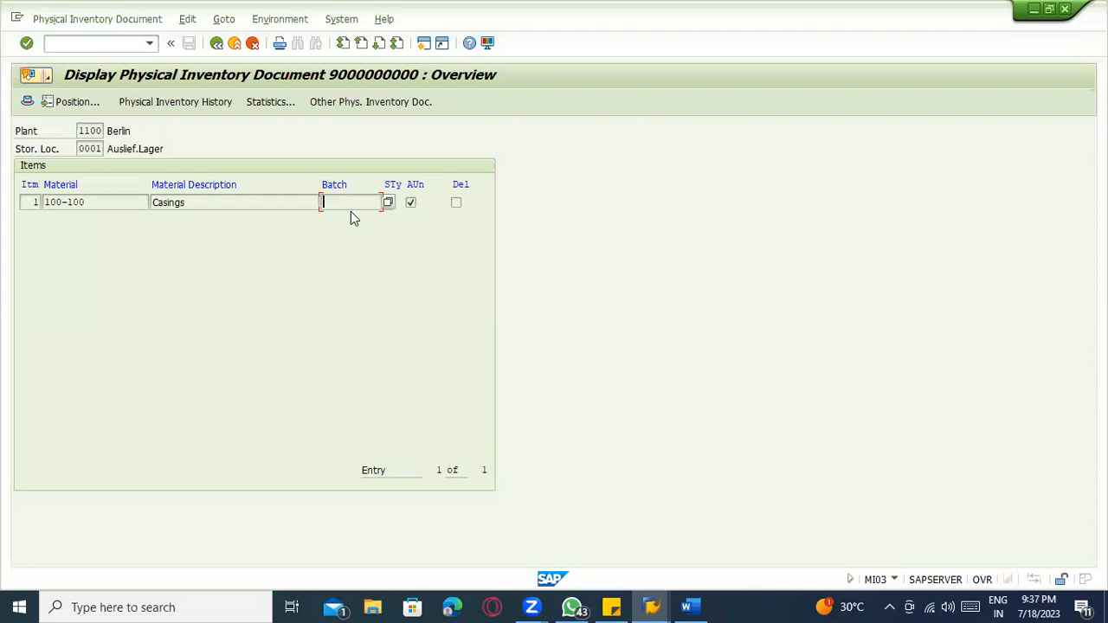
left_click(89, 43)
Step: Switch to Word and draw a rectangle about 5.46 by 2.01 inches below the "Customer delivery 200 Pcs" line
left_click(690, 607)
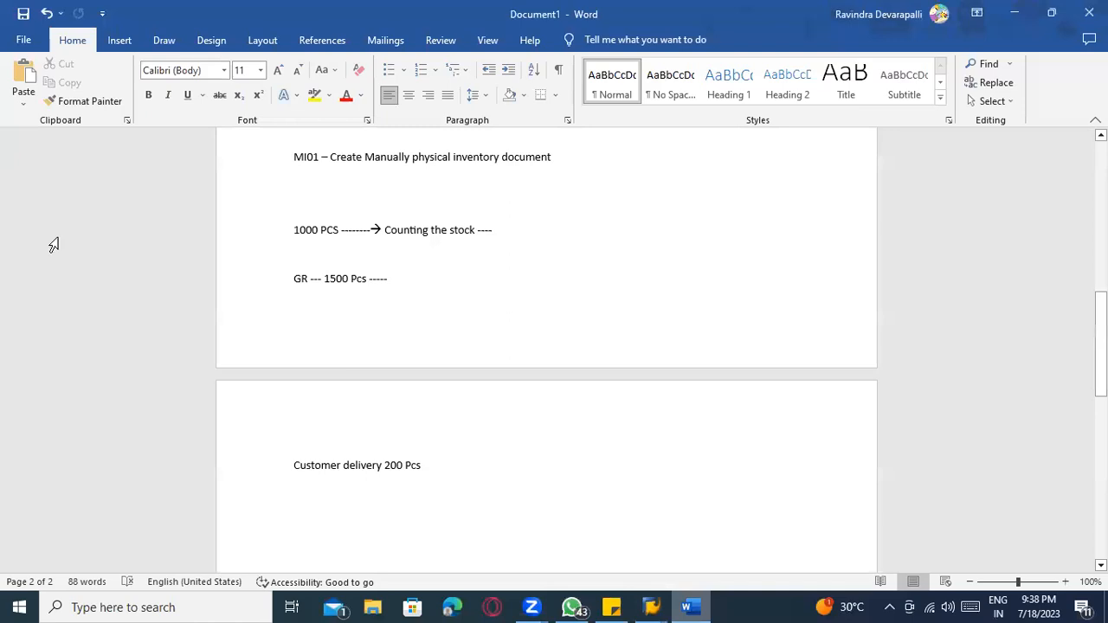
left_click(119, 41)
left_click(217, 64)
left_click(244, 100)
left_click_drag(288, 270, 713, 418)
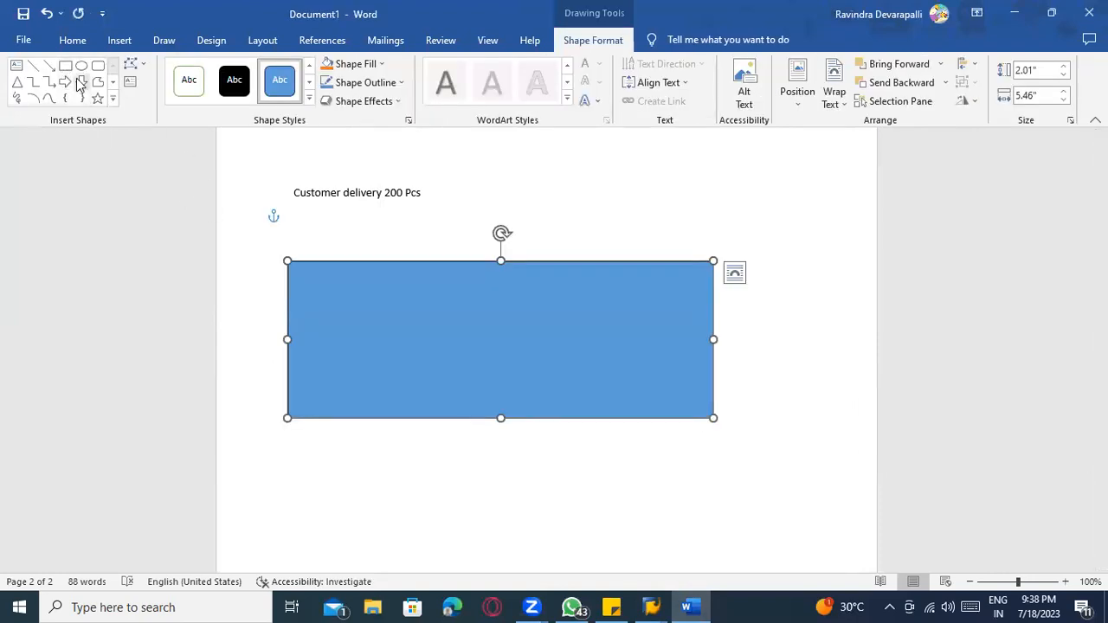
Step: Draw two ovals side by side in the rectangle's lower half, about 2.52 by 1.02 inches and 1.76 by 0.98 inches
left_click(83, 67)
left_click_drag(329, 333, 523, 413)
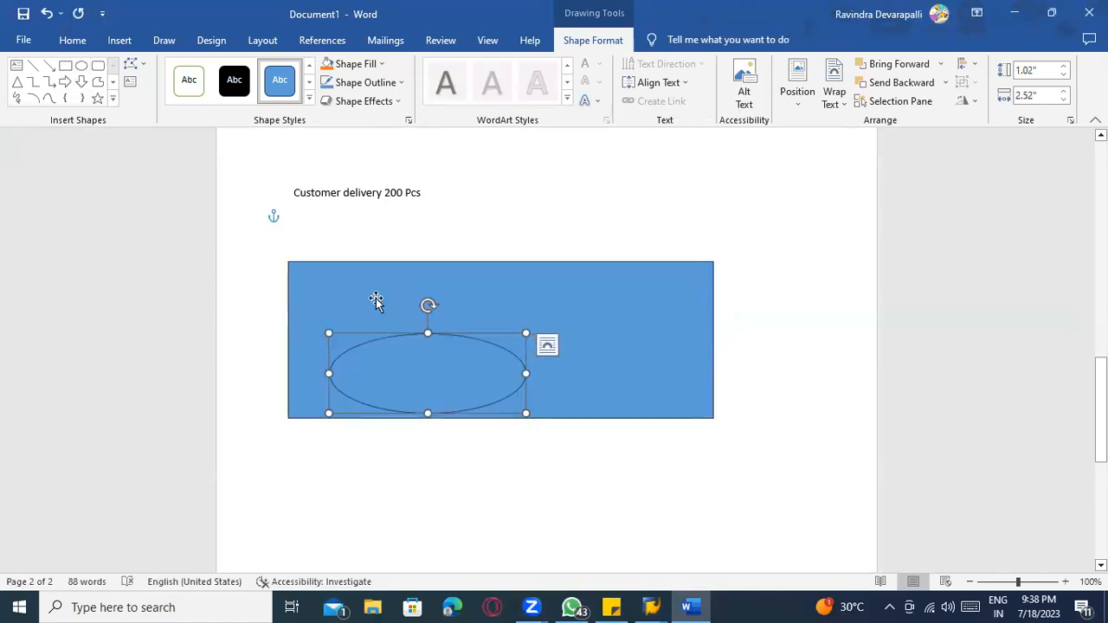
left_click(82, 69)
left_click_drag(549, 330, 685, 407)
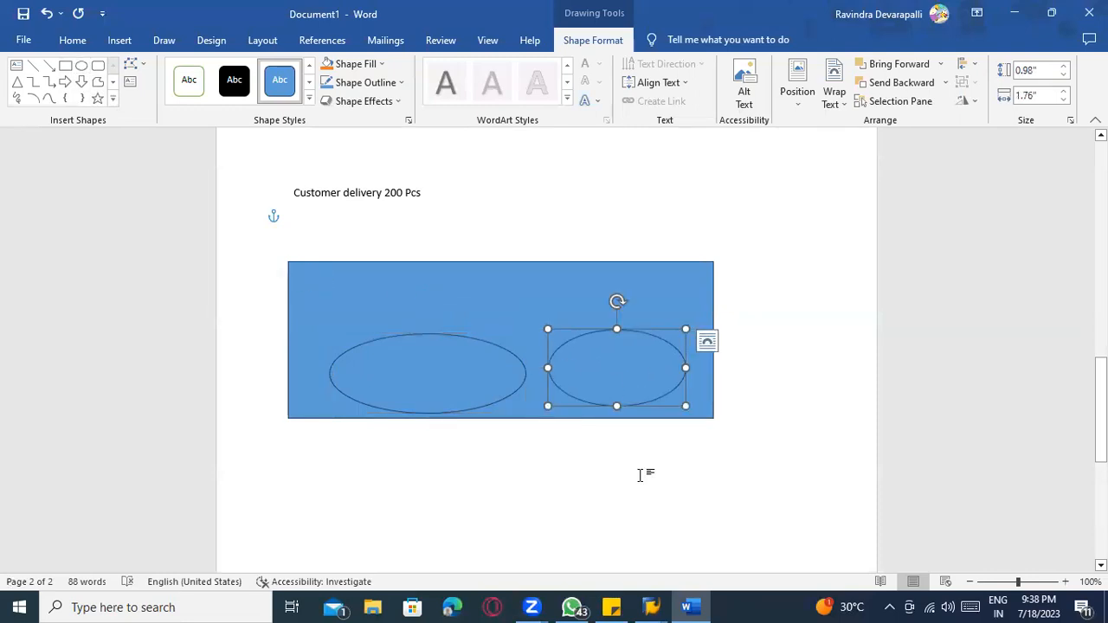
Step: Apply the white shape style with green outline to both ovals in the rectangle
left_click(646, 472)
left_click(499, 384)
left_click(594, 385)
left_click(485, 390)
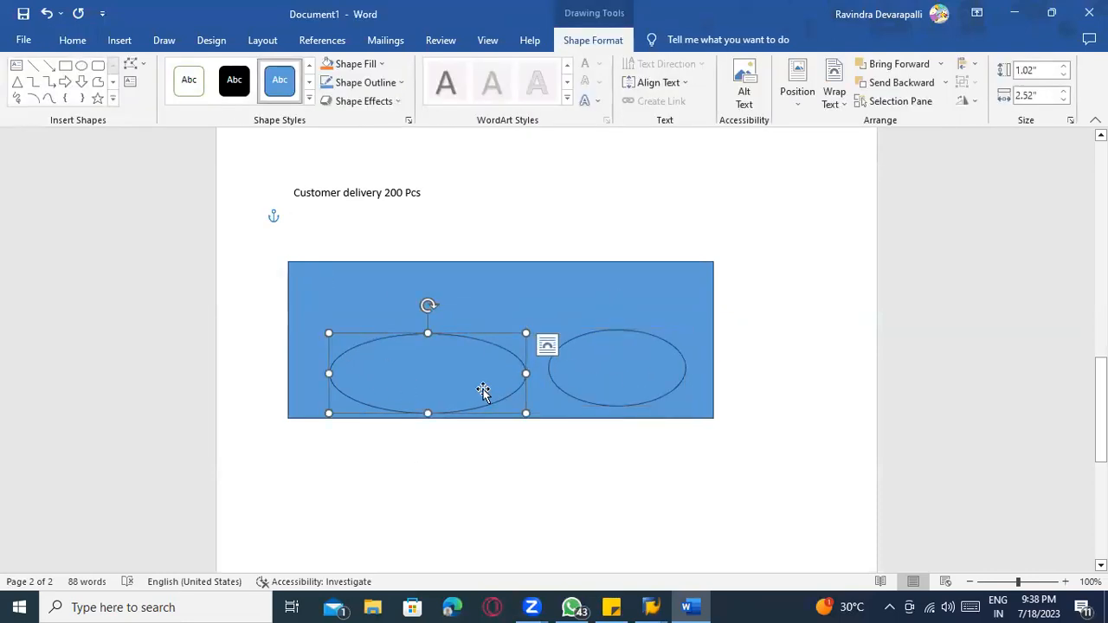
left_click(626, 367)
left_click(429, 358)
left_click(189, 79)
left_click(586, 373)
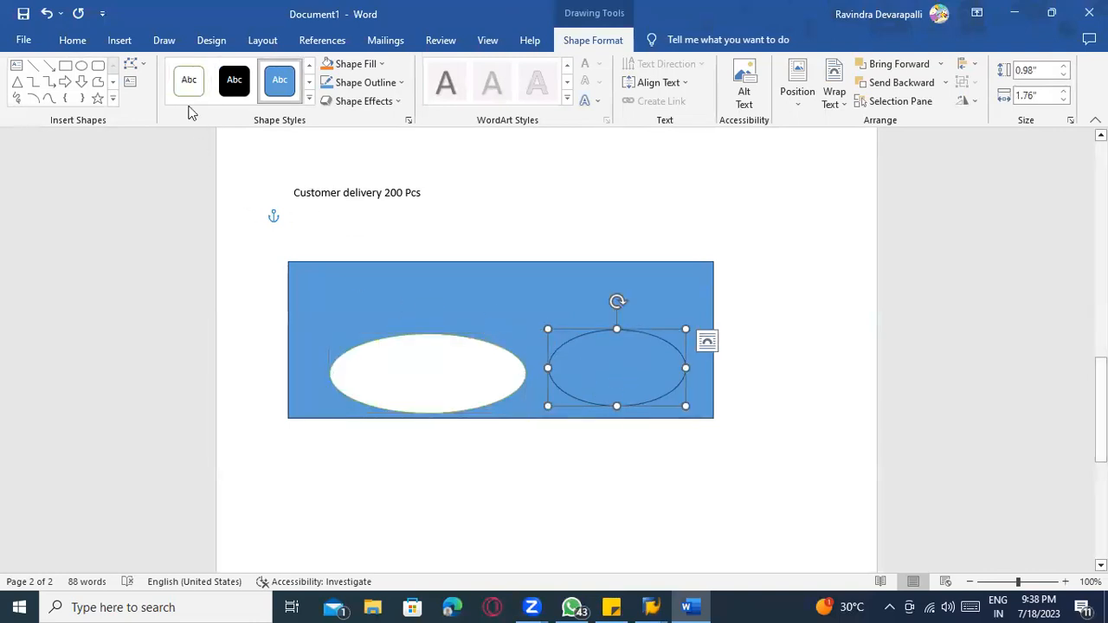
left_click(188, 80)
Step: Draw a second rectangle about 5.52 by 2.18 inches below the first one
scroll(539, 506, "down", 1)
scroll(538, 507, "down", 1)
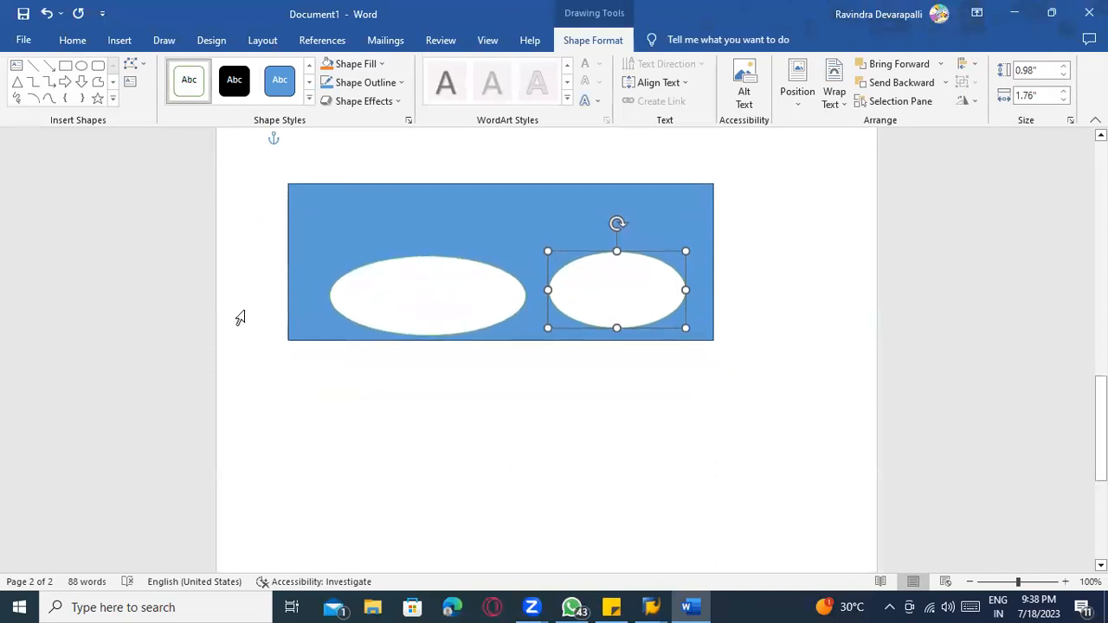
left_click(64, 65)
left_click_drag(296, 370, 727, 541)
Step: Draw two ovals side by side in the second rectangle, about 2.31 by 0.96 inches and 2.24 by 0.99 inches
left_click(81, 65)
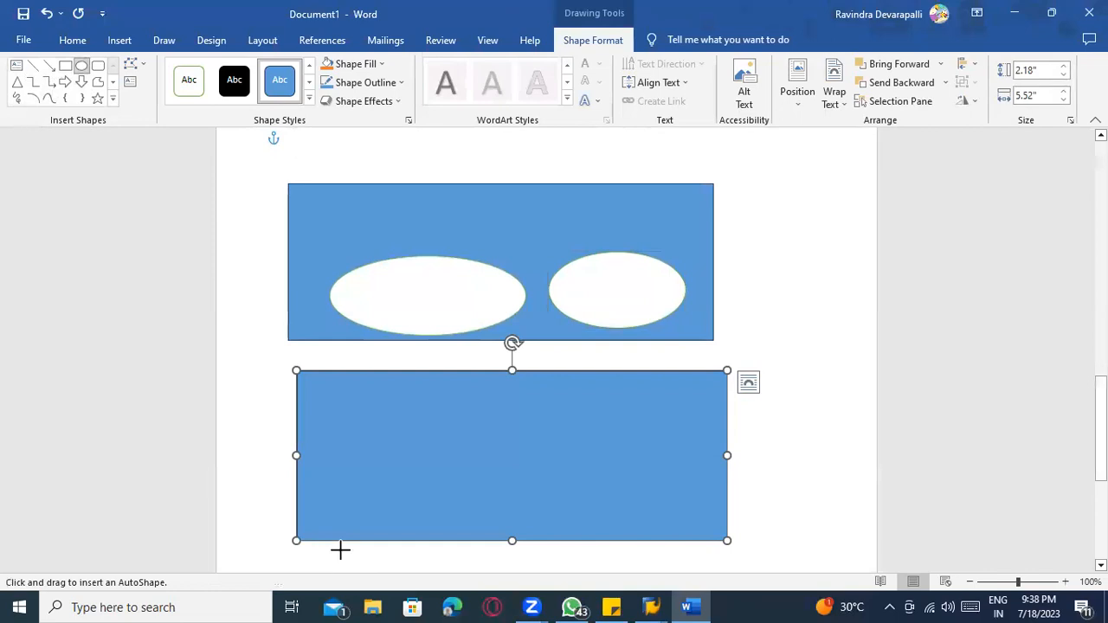
left_click_drag(313, 462, 494, 538)
left_click(81, 65)
left_click_drag(547, 454, 722, 530)
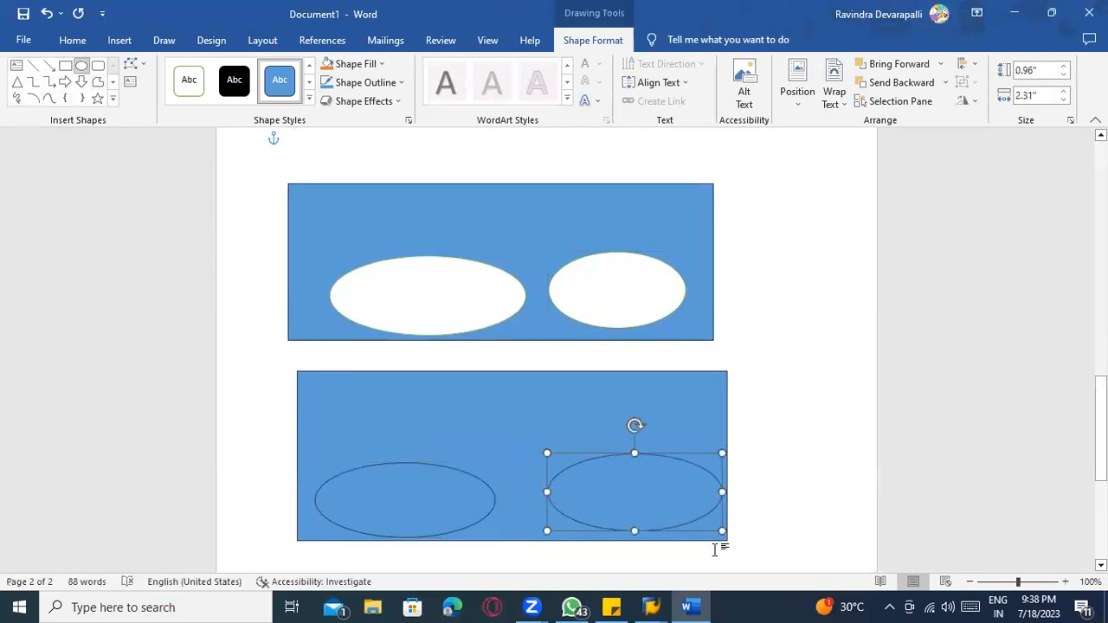
Step: Apply the white shape style with green outline to both ovals in the second rectangle
left_click(411, 505)
left_click(189, 80)
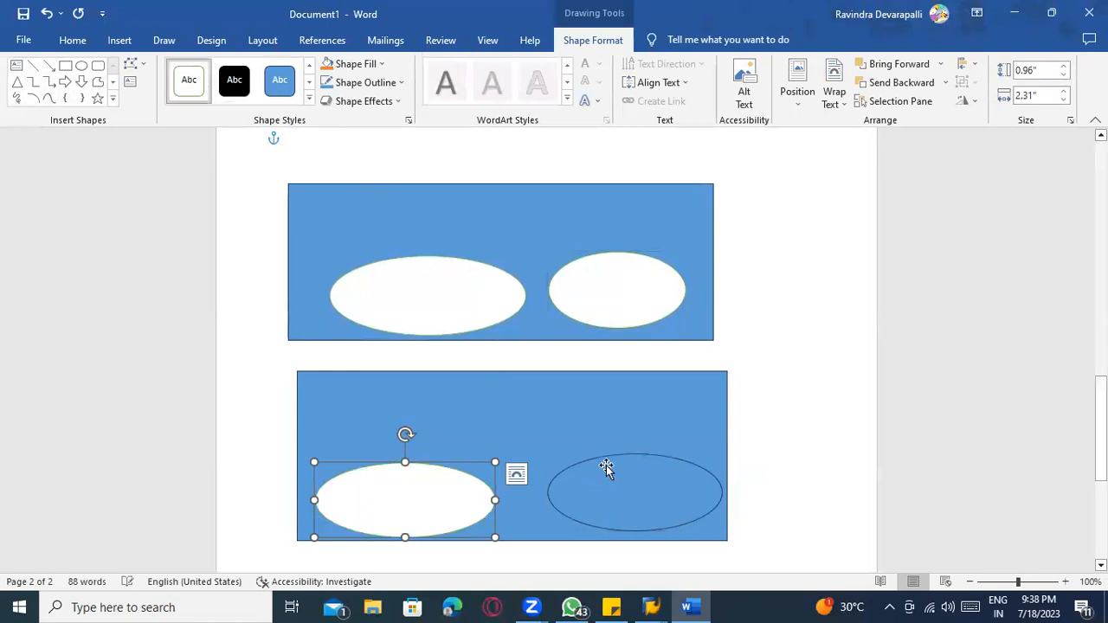
left_click(612, 468)
left_click(189, 80)
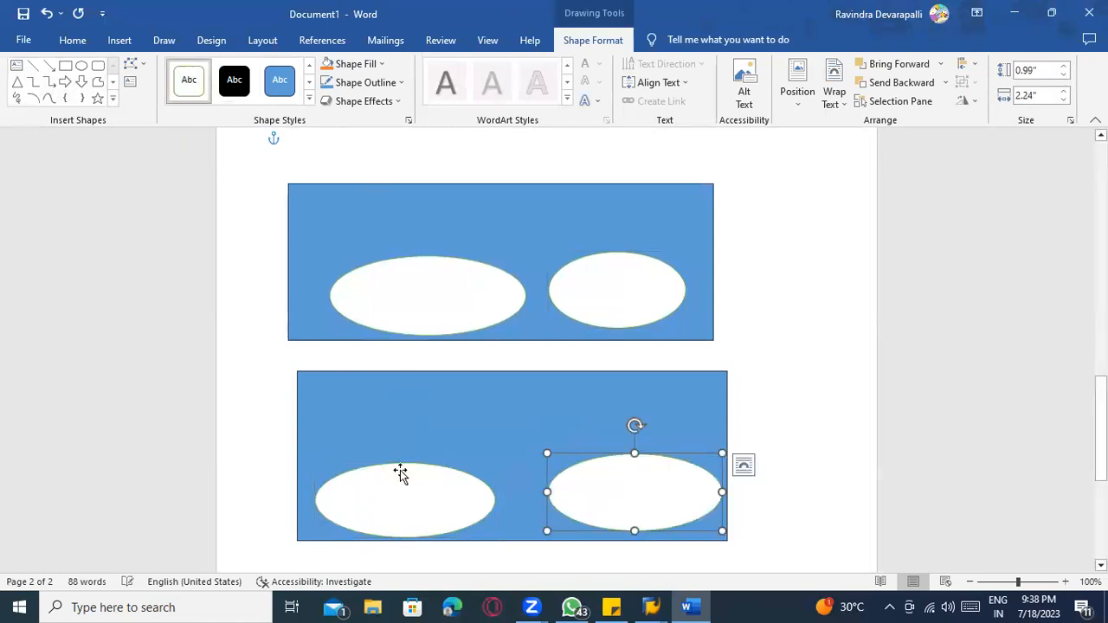
Step: Draw a small oval about 0.32 by 0.38 inches inside the second rectangle's left oval and give it the white, green-outlined style
left_click(403, 504)
left_click(81, 66)
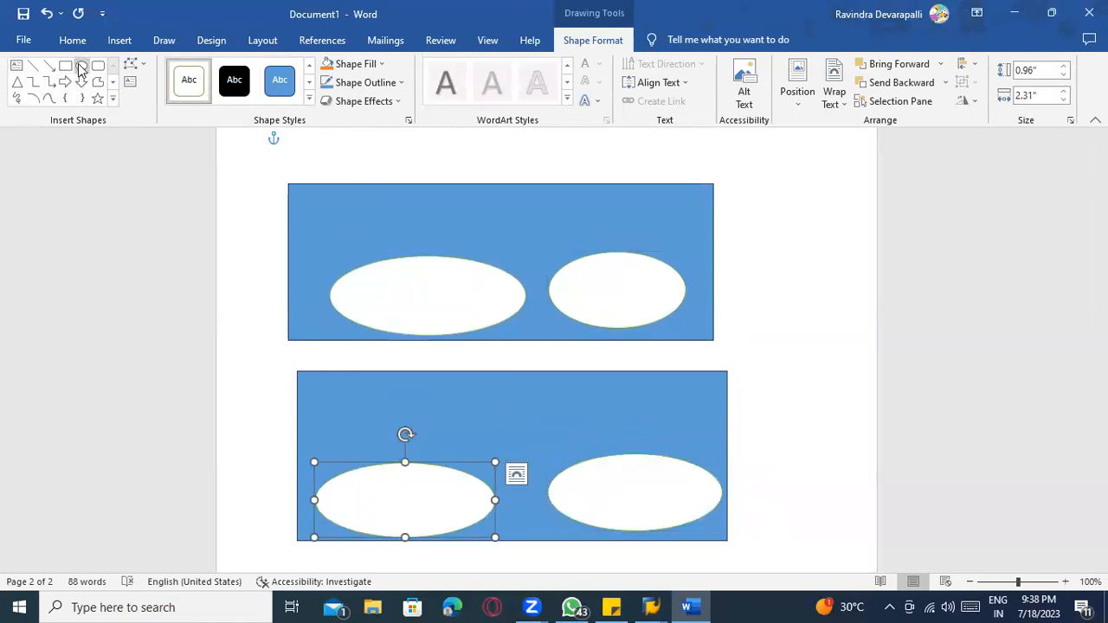
left_click_drag(350, 505, 380, 535)
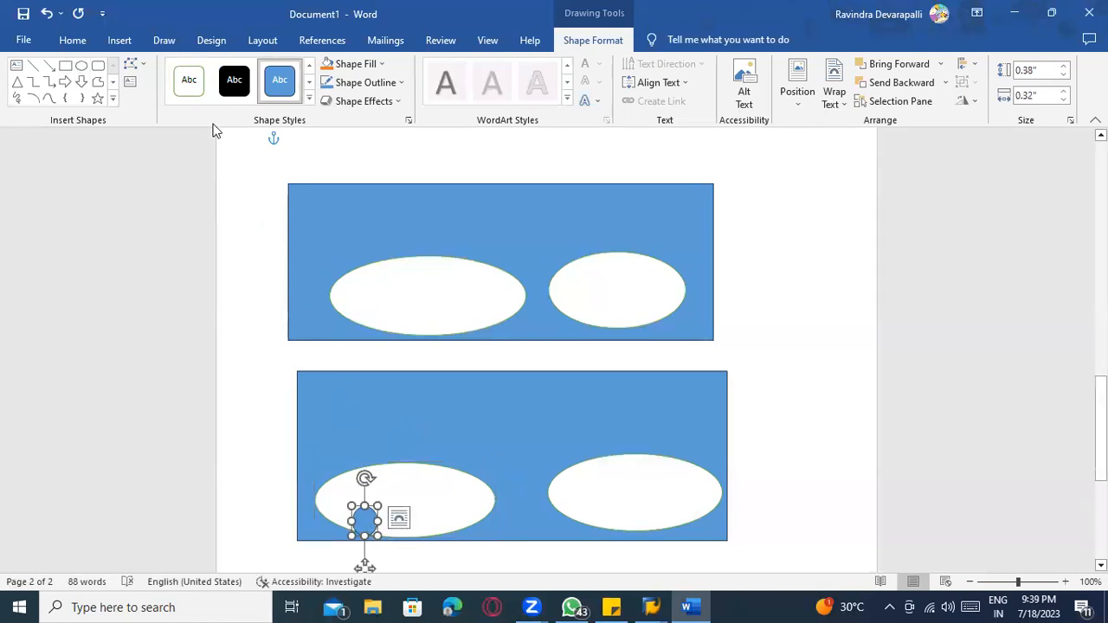
left_click(189, 83)
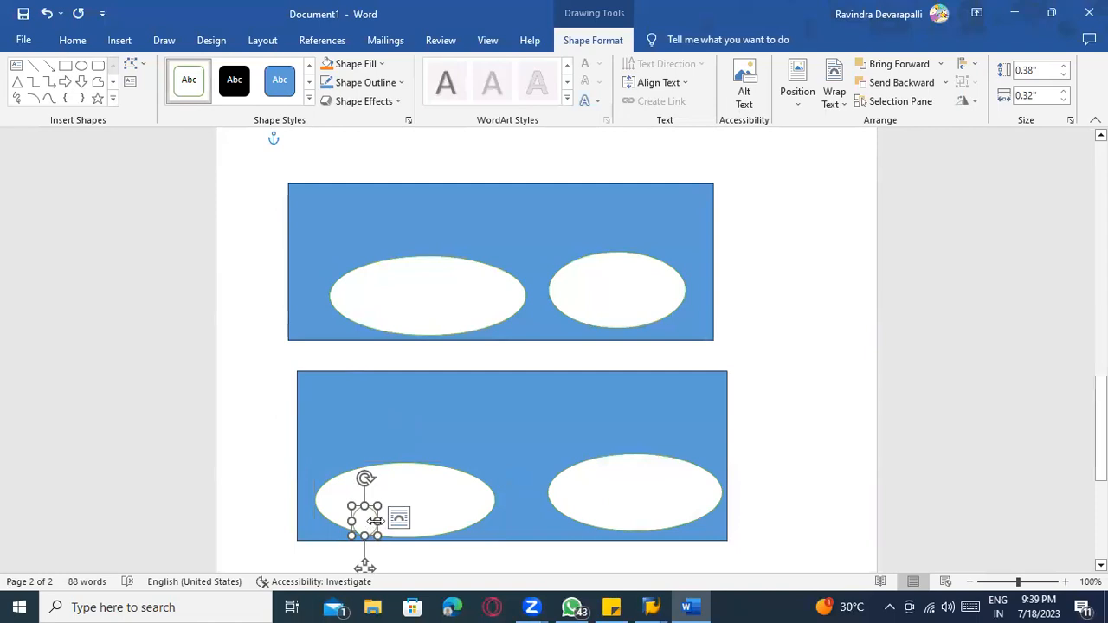
Step: Duplicate the small oval four times and spread the copies inside the second rectangle's left oval
key("ctrl+c")
key("ctrl+v")
key("ctrl+v")
key("ctrl+v")
key("ctrl+v")
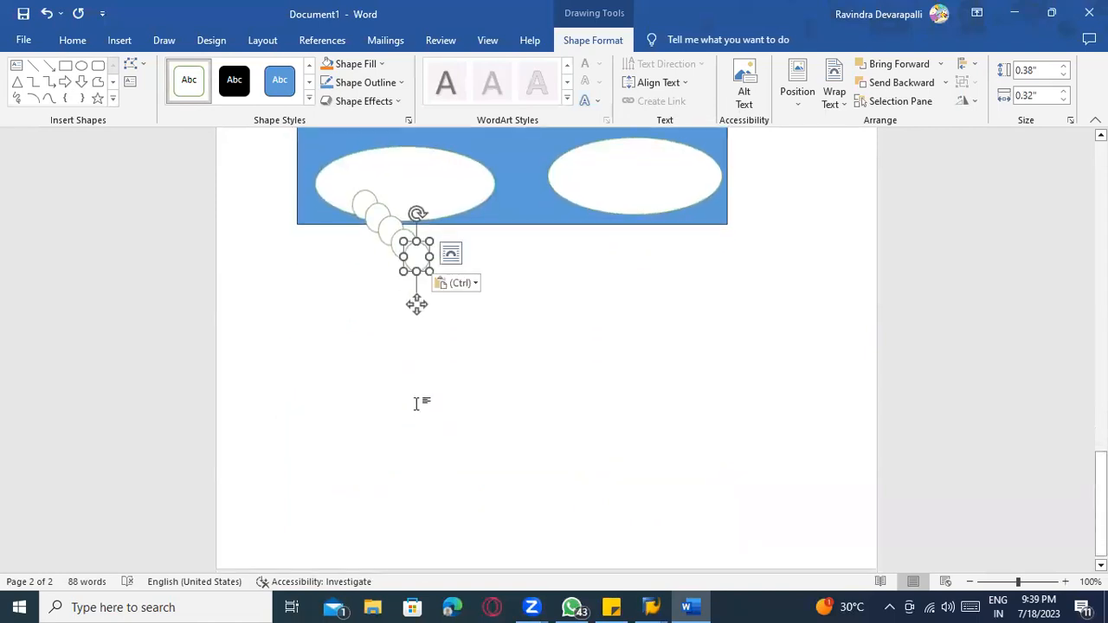
left_click_drag(382, 210, 380, 164)
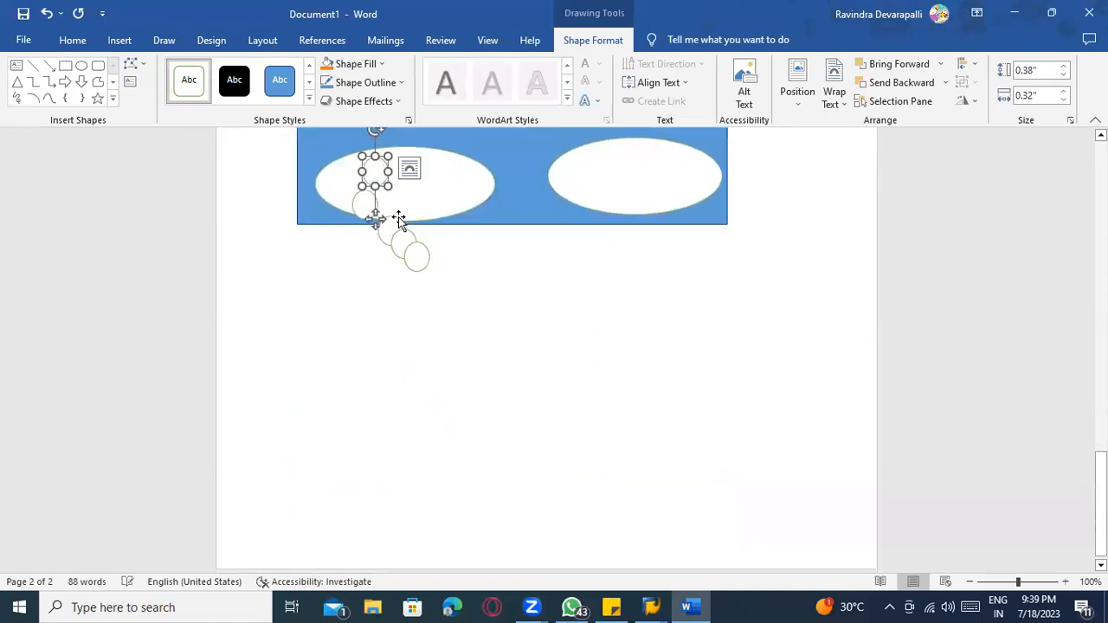
left_click_drag(401, 222, 413, 162)
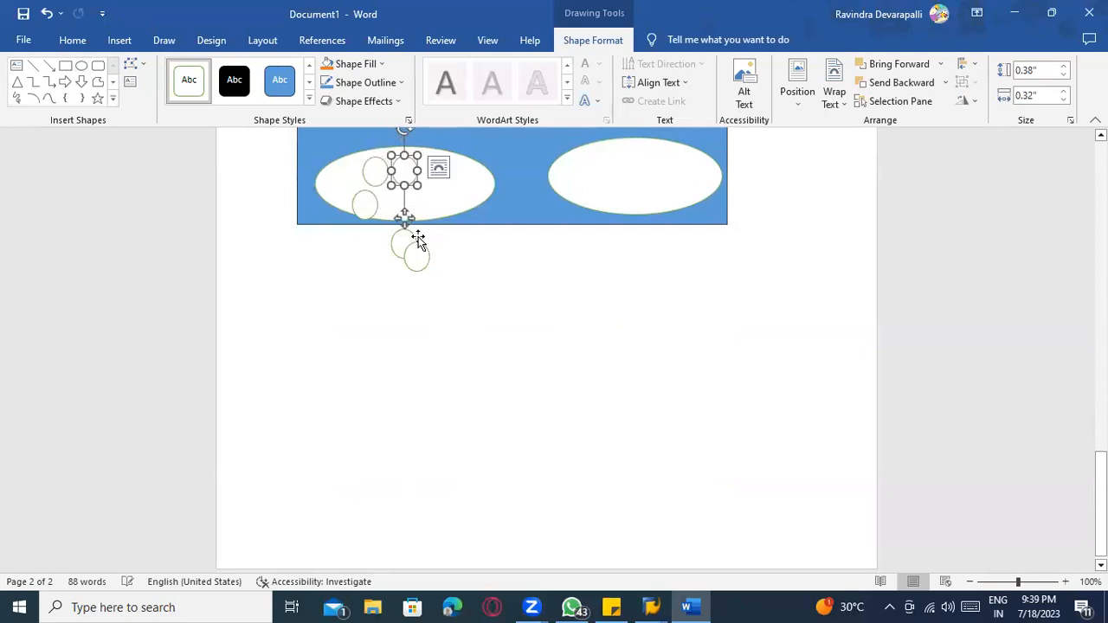
left_click_drag(407, 236, 438, 176)
left_click_drag(418, 253, 406, 201)
left_click(433, 302)
scroll(540, 383, "up", 5)
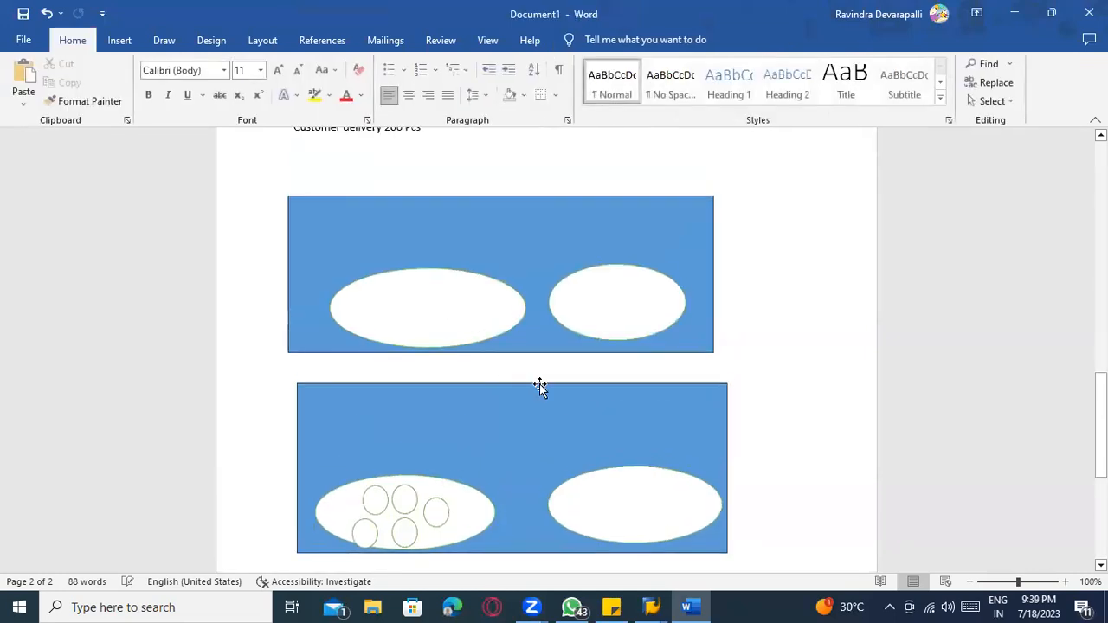
scroll(459, 520, "down", 1)
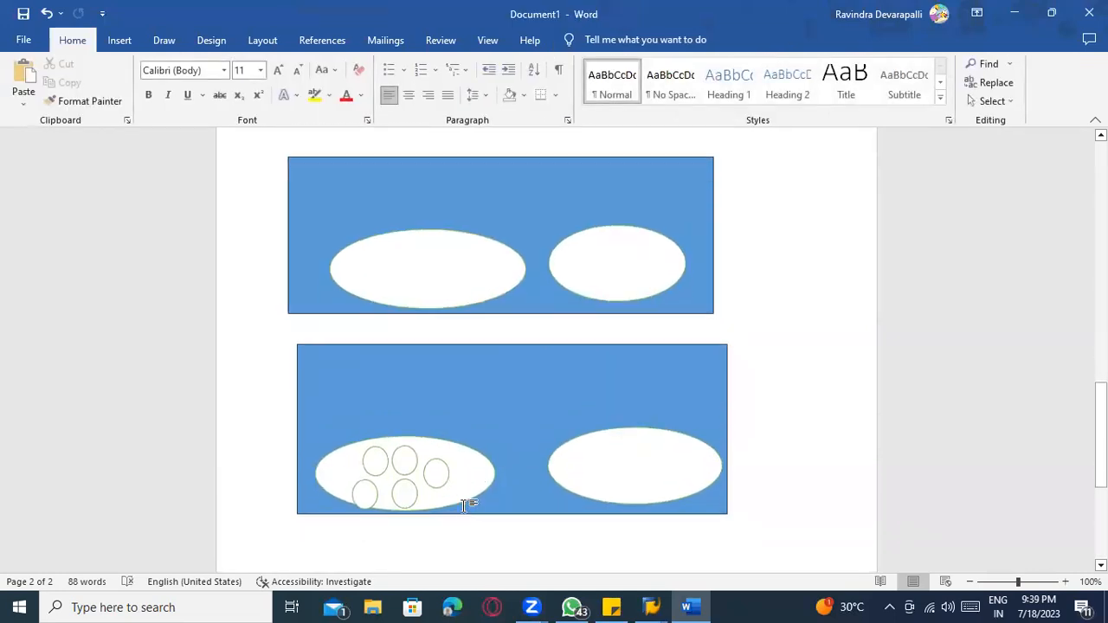
scroll(465, 505, "down", 1)
Step: Label the upper-left small oval in the second rectangle 10 and widen it to fit the text
left_click(461, 450)
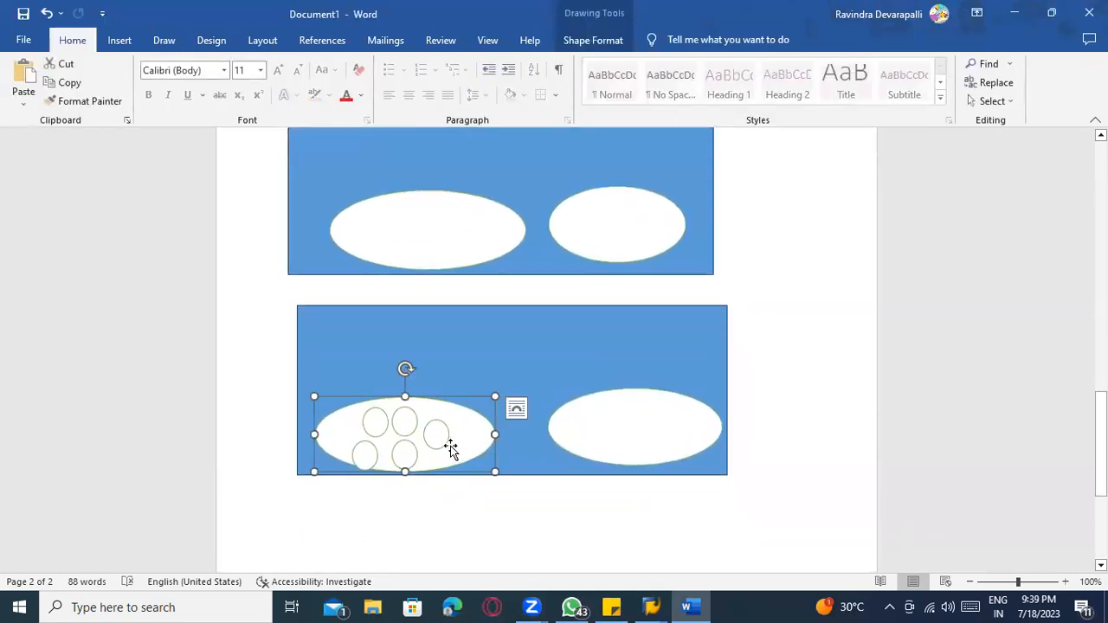
left_click(444, 432)
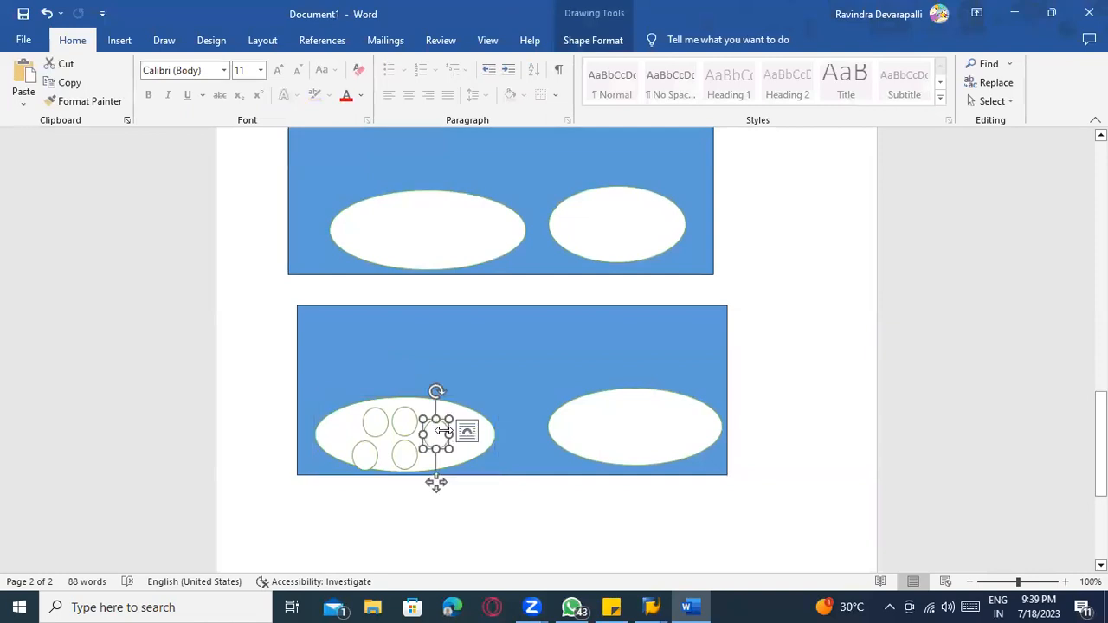
left_click(408, 431)
left_click(376, 425)
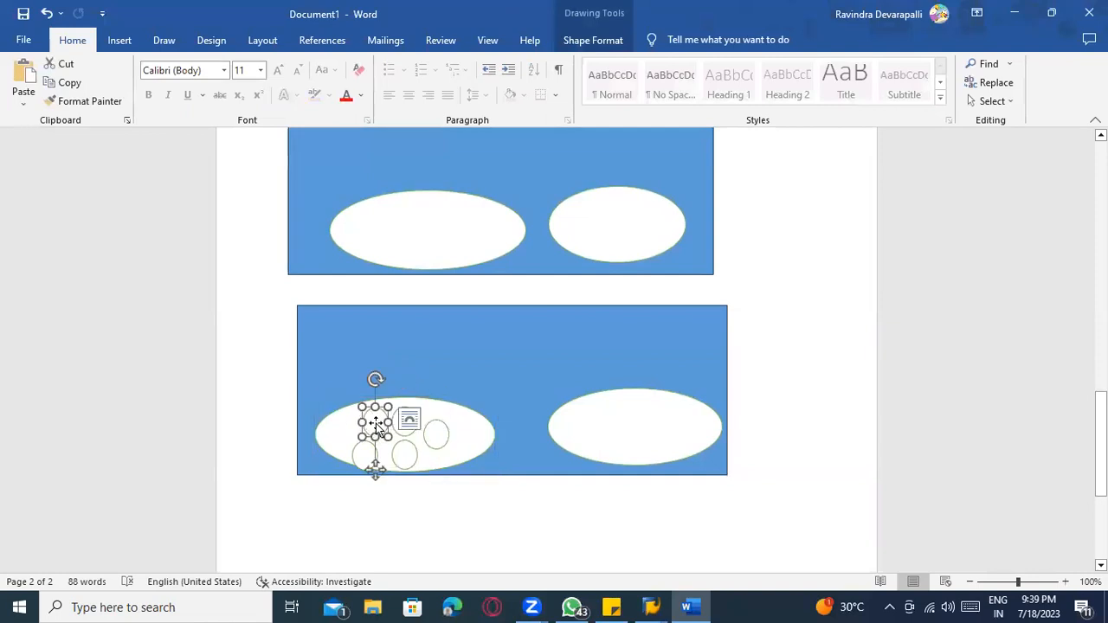
right_click(377, 426)
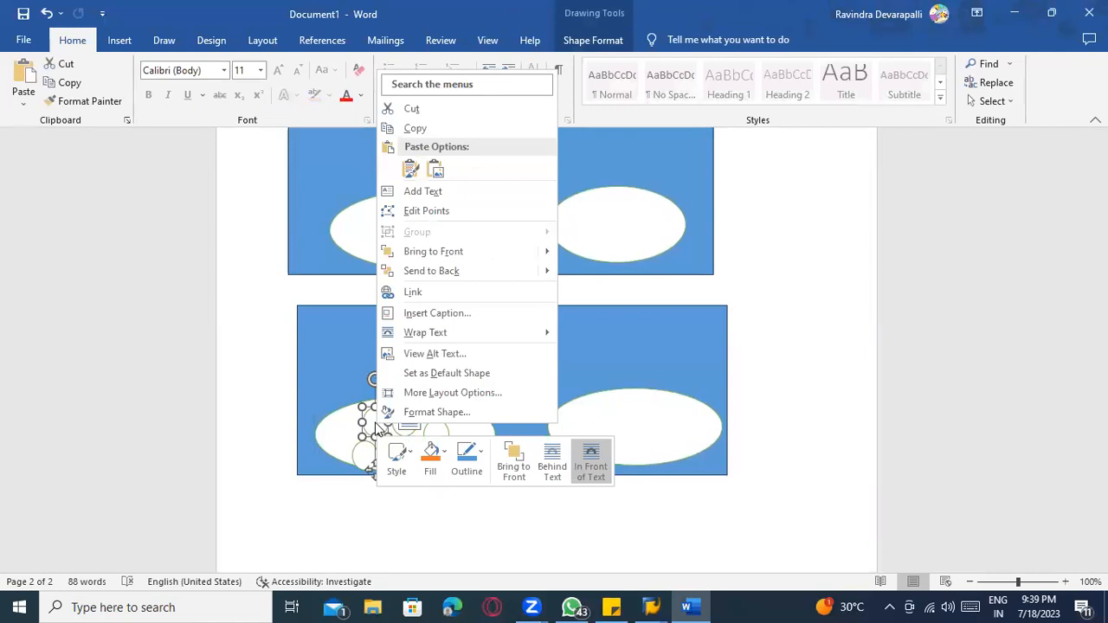
left_click(558, 330)
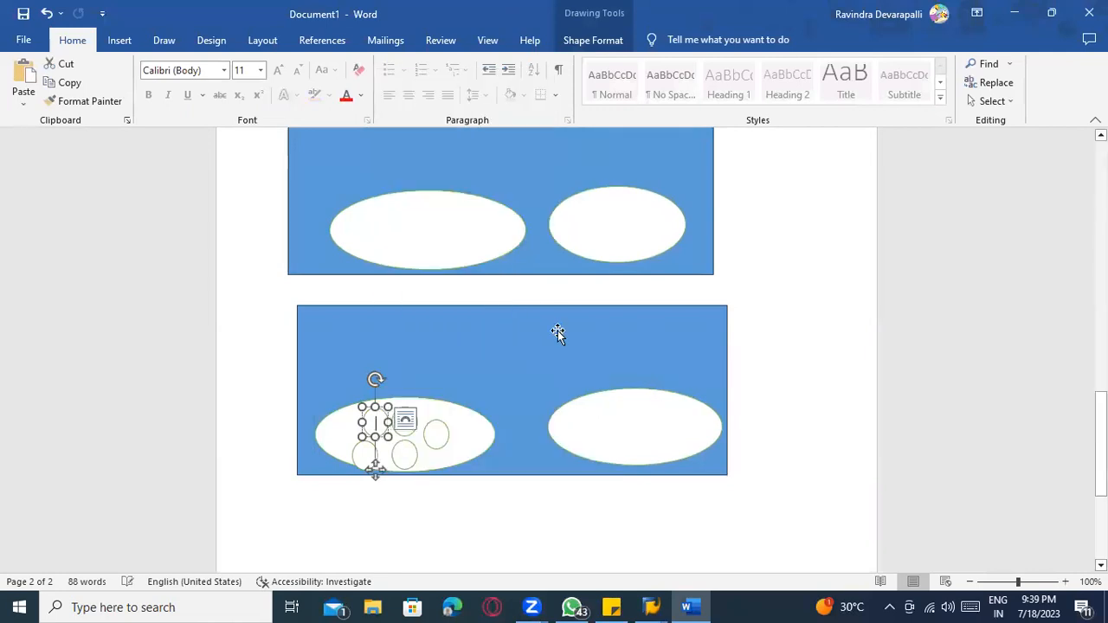
type("10")
left_click_drag(362, 423, 338, 423)
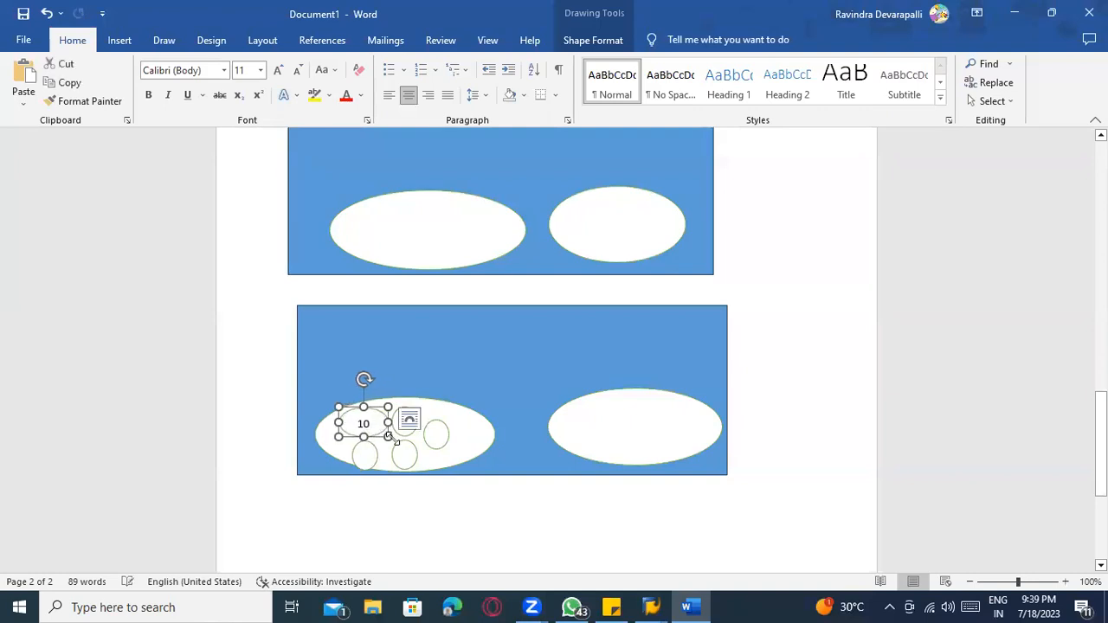
Step: Label the rightmost small oval in the second rectangle's left oval 20 and widen it to fit the text
left_click(436, 437)
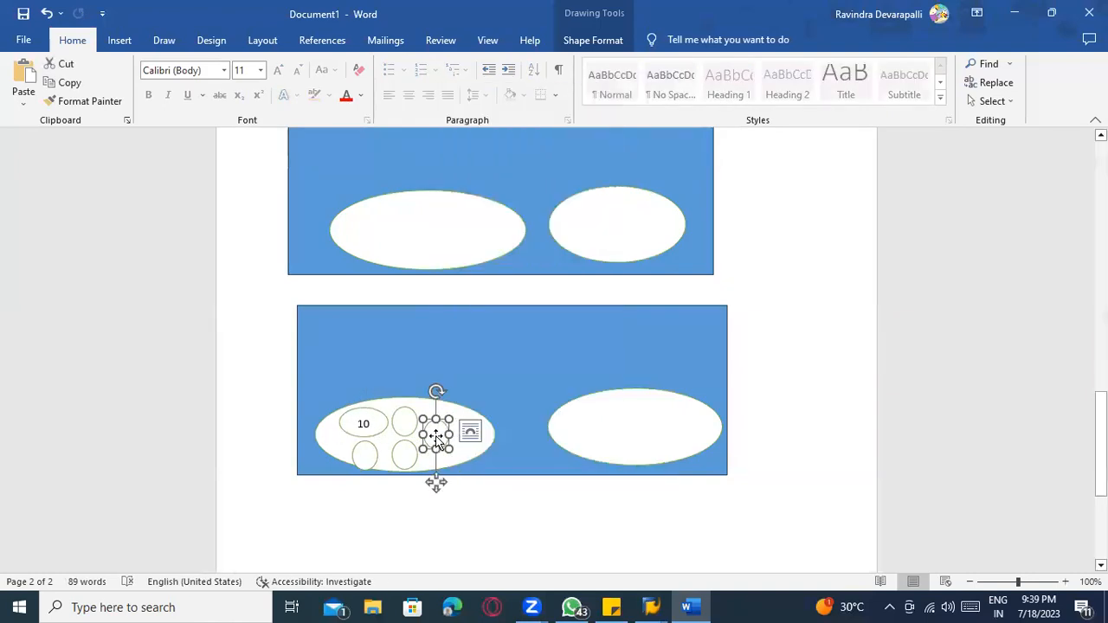
right_click(436, 442)
left_click(472, 201)
type("2")
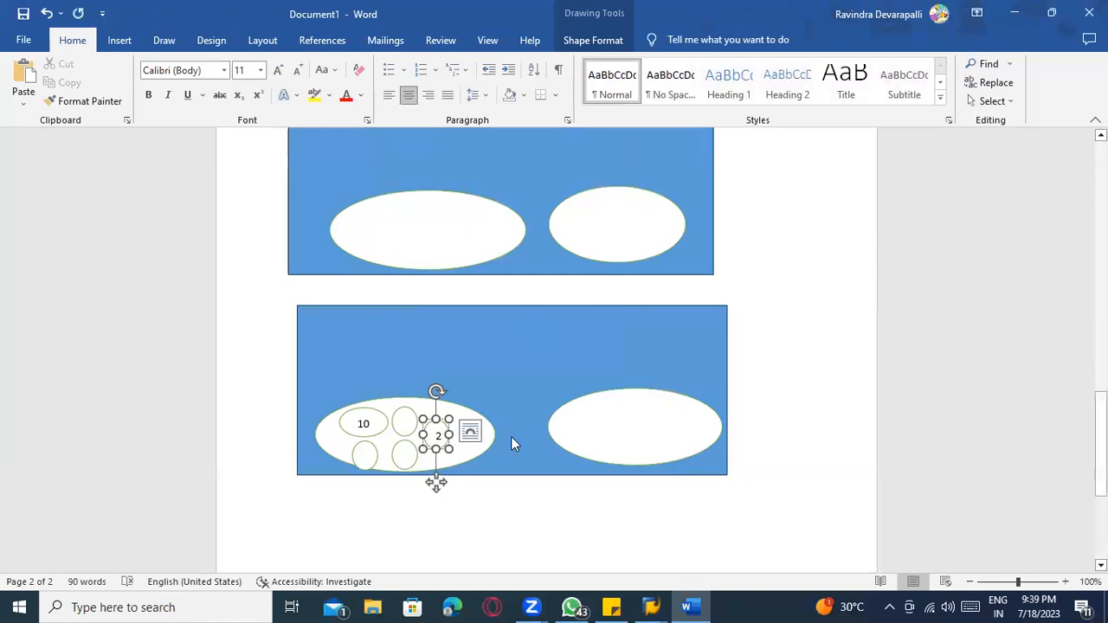
left_click(455, 445)
left_click(457, 449)
left_click(447, 436)
left_click_drag(449, 435, 470, 434)
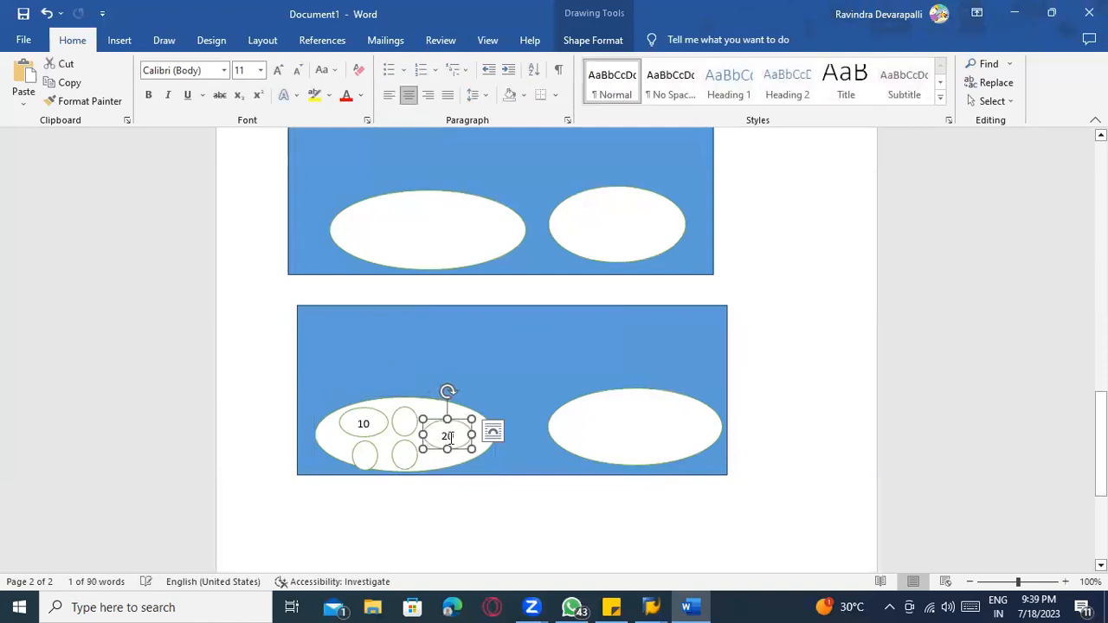
left_click(457, 450)
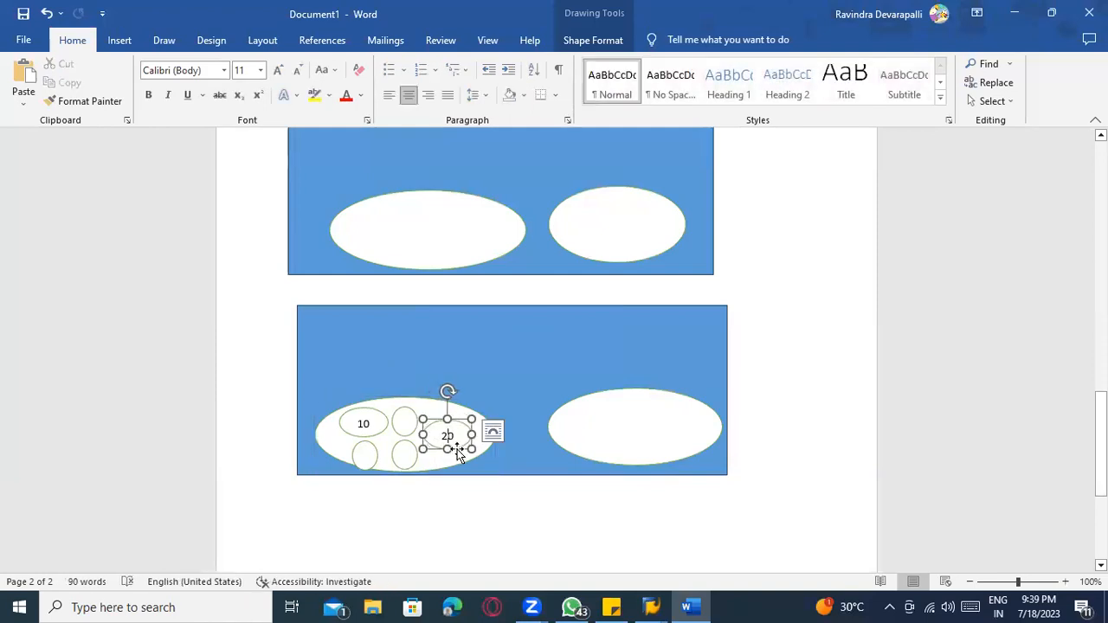
Step: Label the lower-left small oval in the second rectangle 100 and widen it to fit the text
left_click(378, 422)
right_click(360, 462)
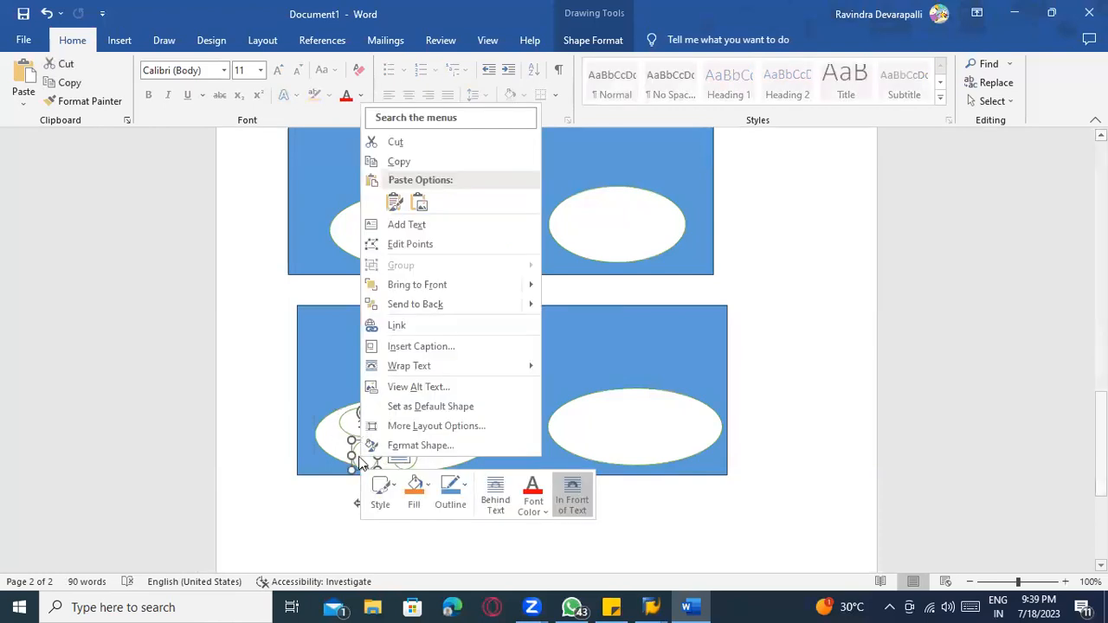
left_click(425, 227)
type("1")
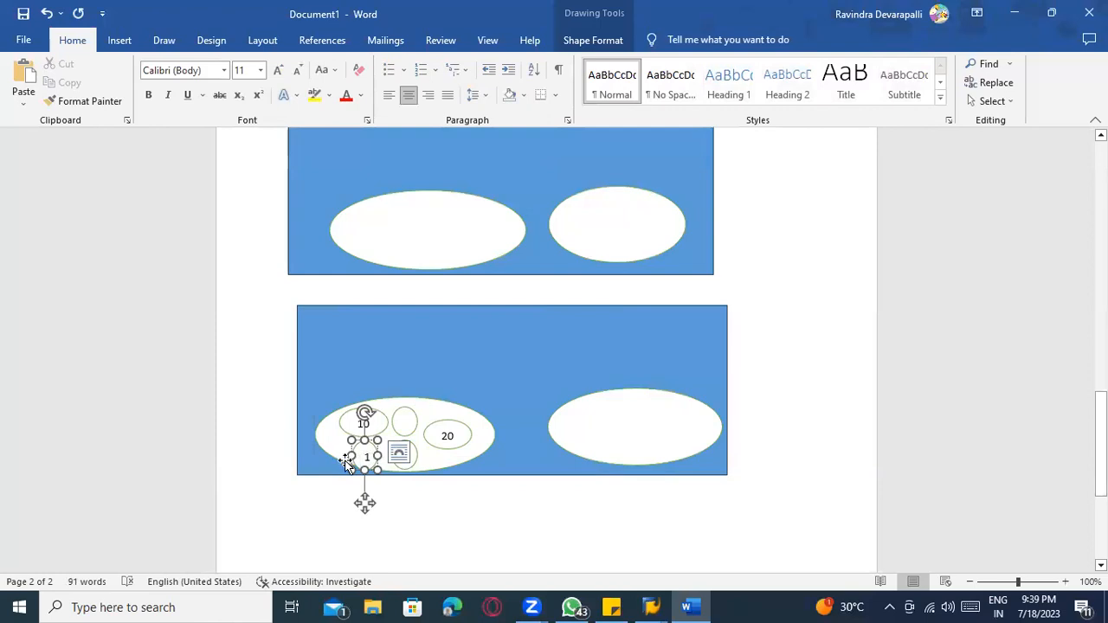
left_click_drag(351, 456, 332, 458)
type("00")
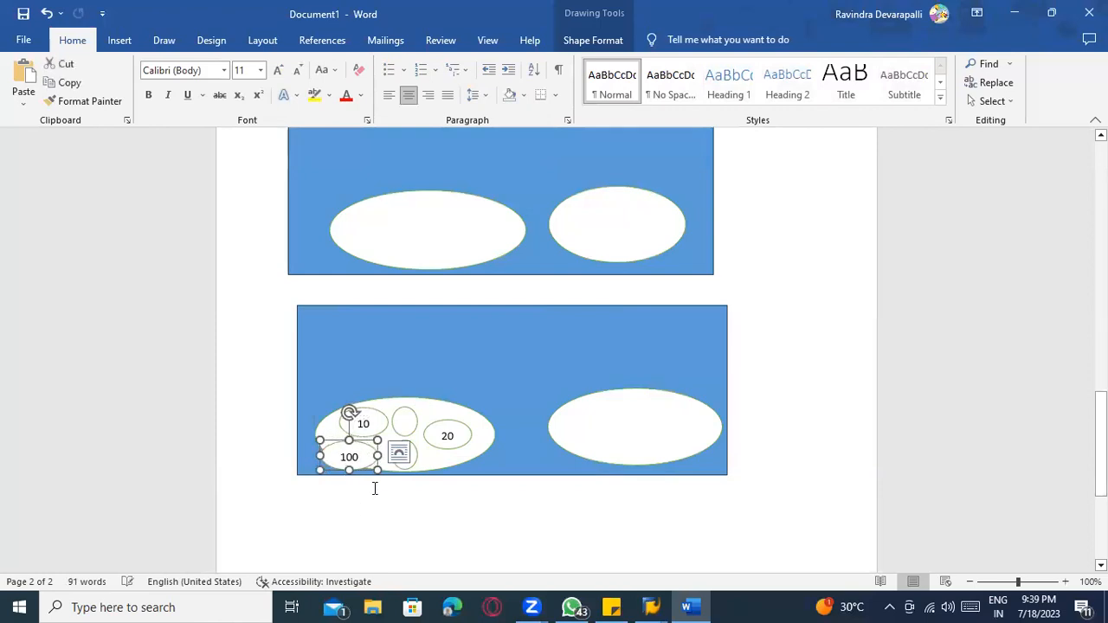
left_click(375, 487)
scroll(413, 519, "up", 2)
scroll(484, 546, "down", 2)
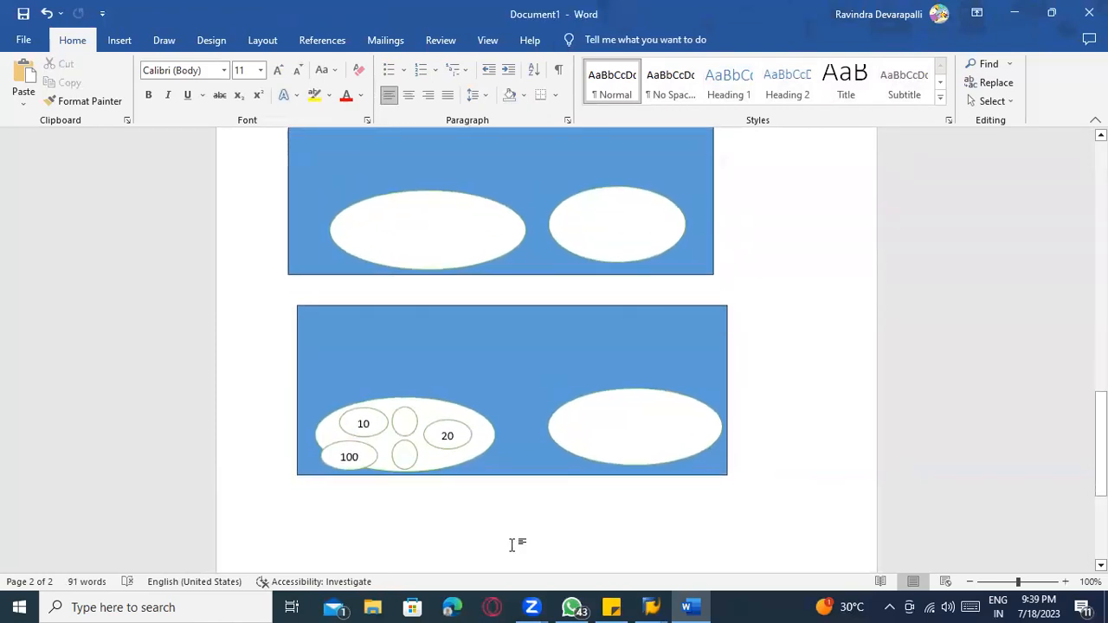
scroll(513, 544, "down", 1)
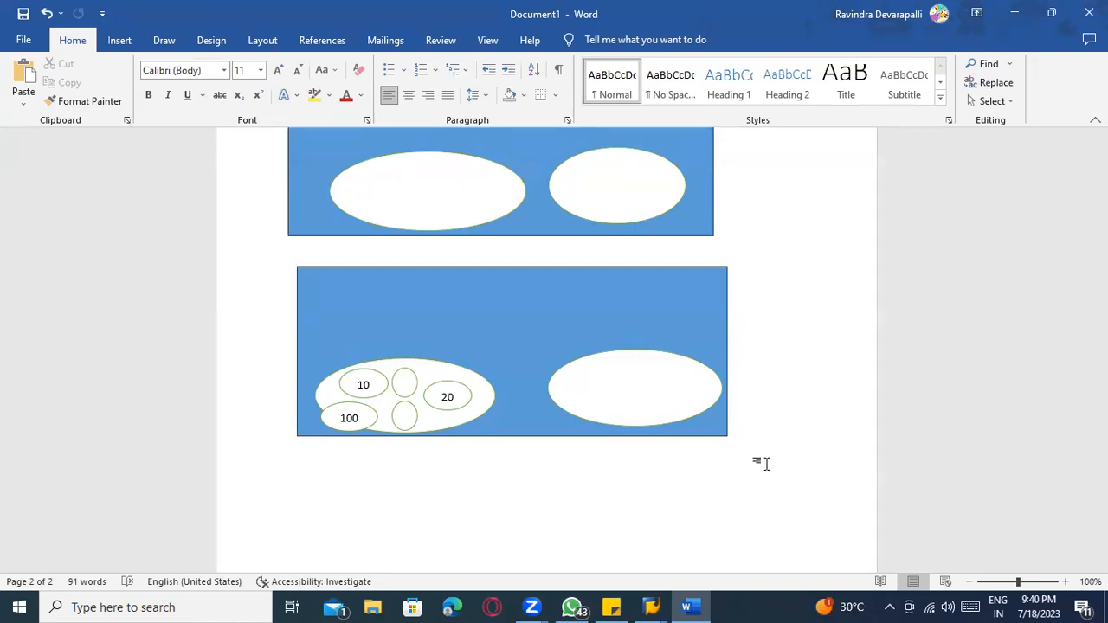
Step: Examine the large ovals in both rectangles and the small ovals labelled 10, 20 and 100
left_click(636, 387)
scroll(485, 286, "up", 1)
left_click(413, 217)
left_click(597, 234)
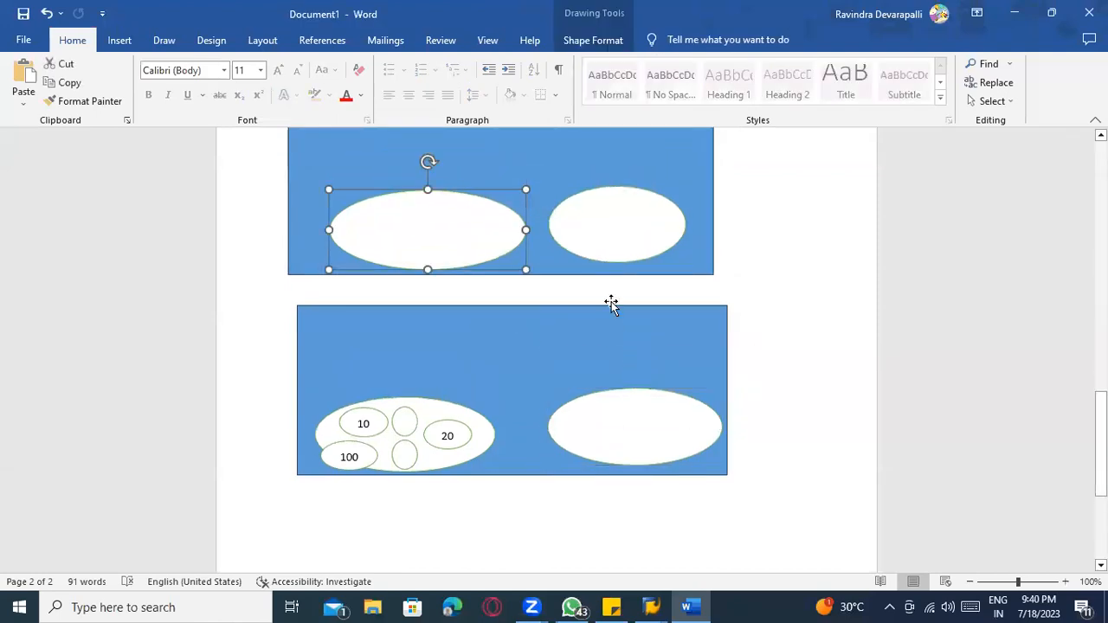
left_click(634, 419)
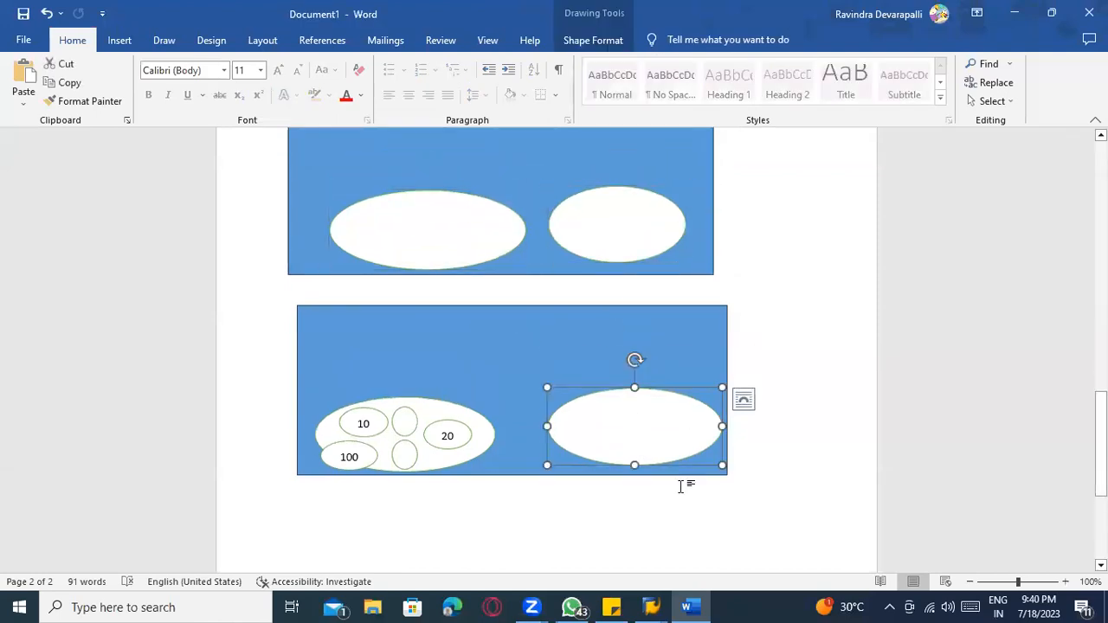
left_click(364, 425)
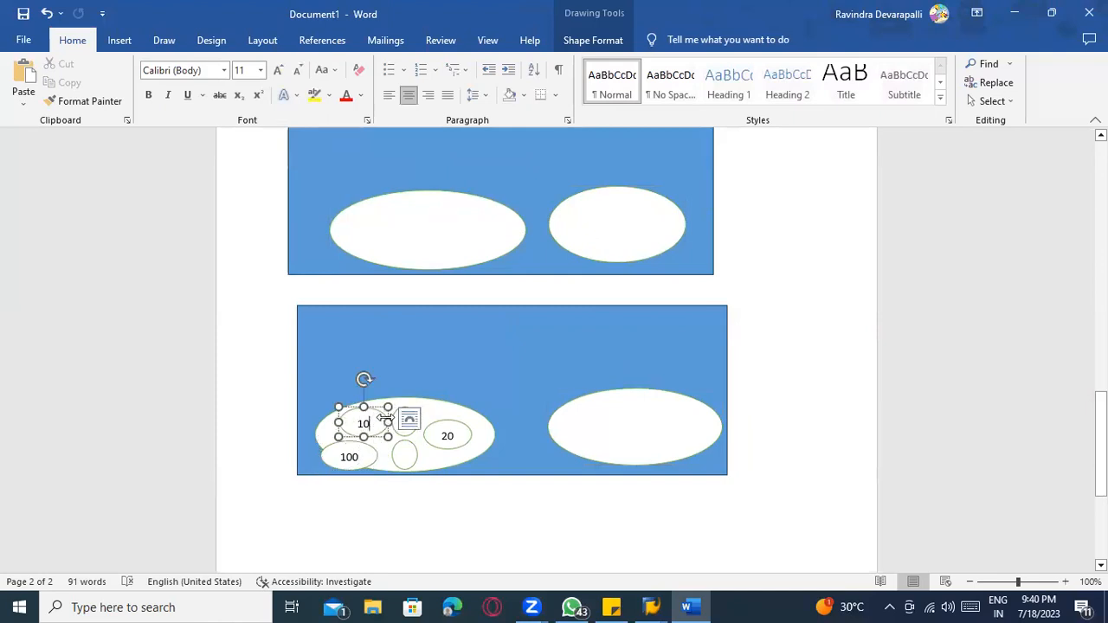
left_click(367, 463)
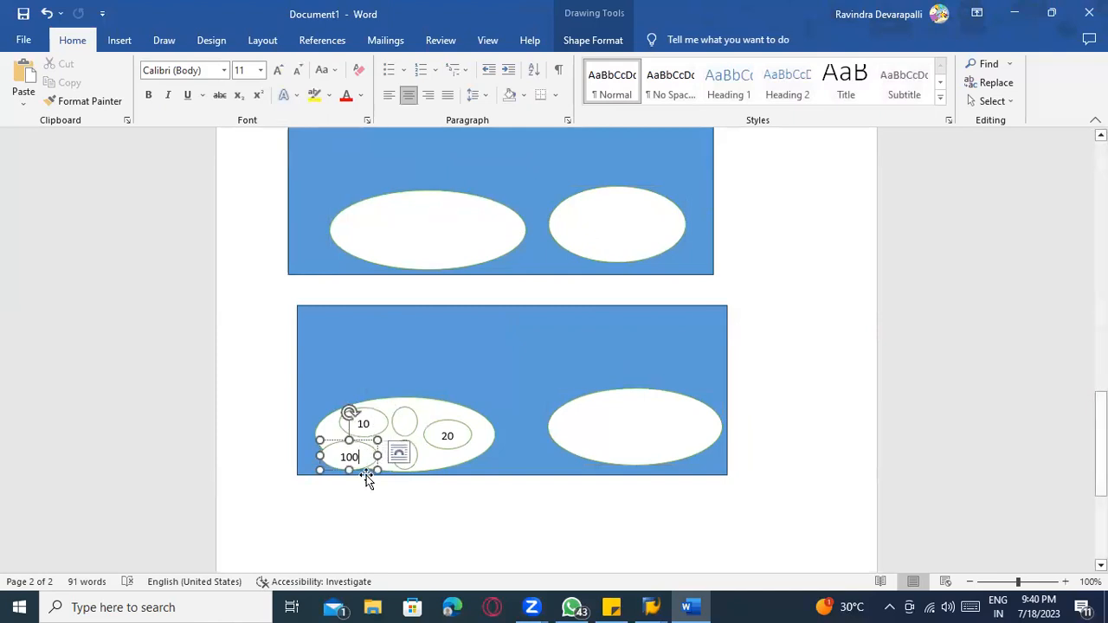
left_click(377, 424)
left_click(454, 435)
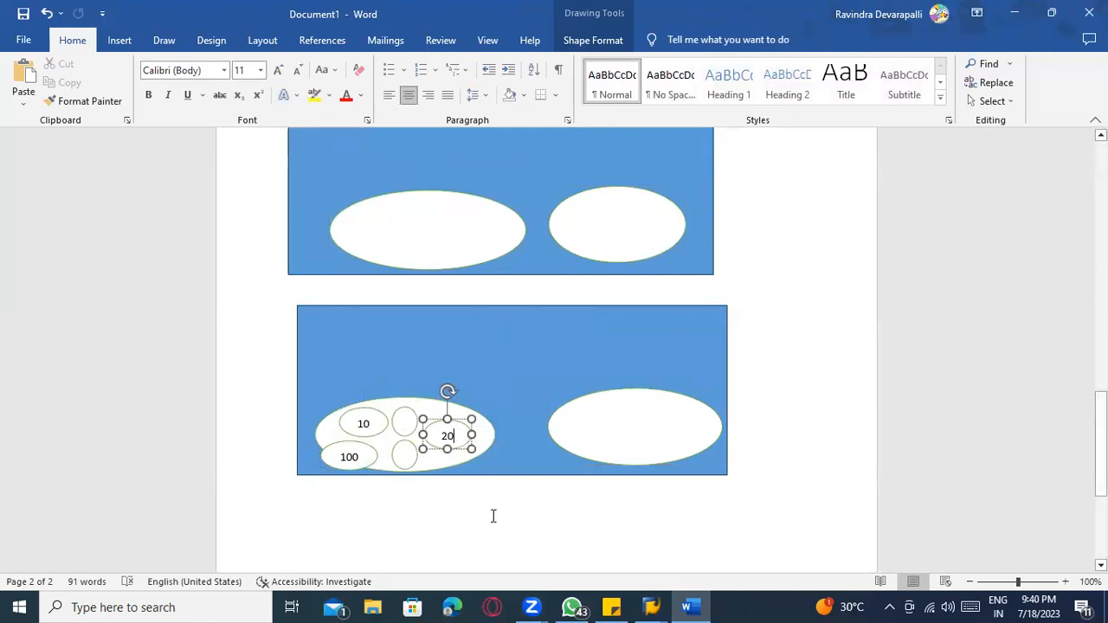
left_click(354, 468)
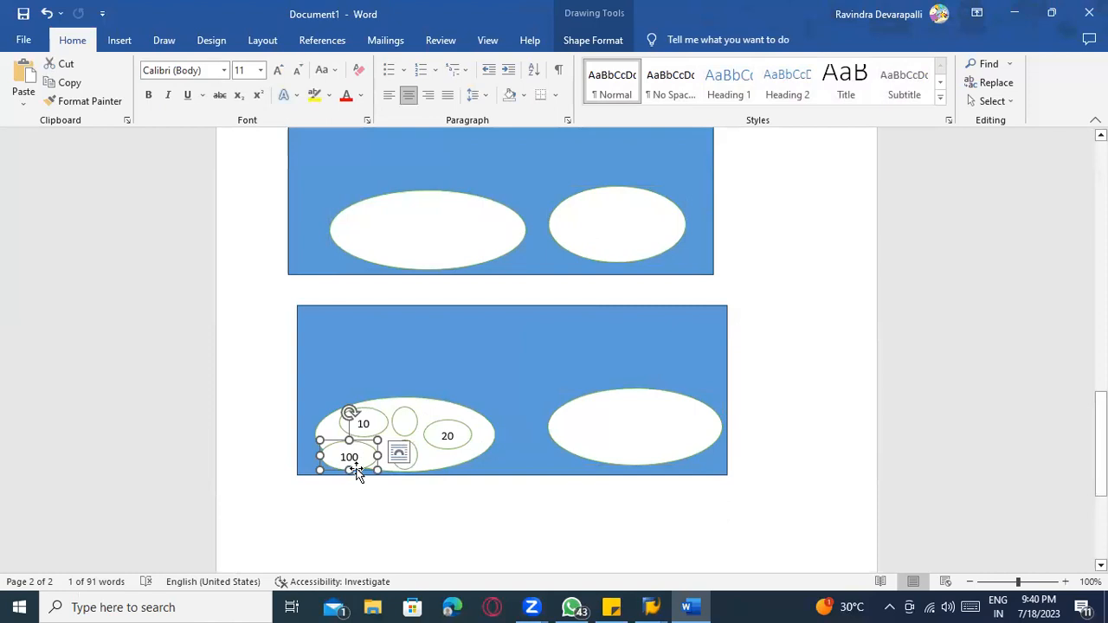
left_click(368, 424)
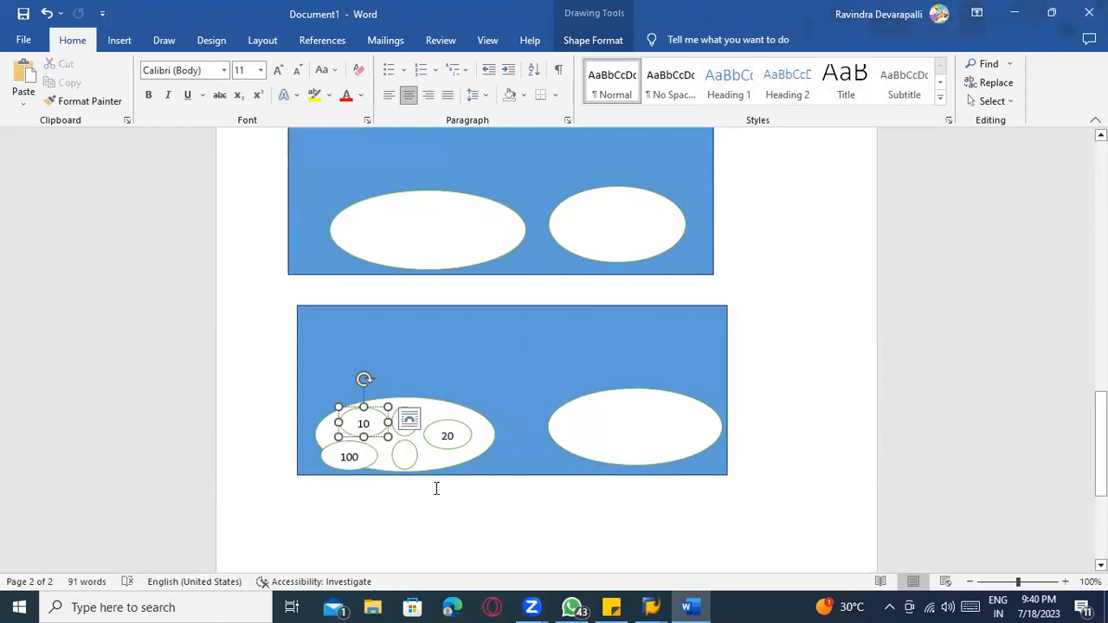
left_click(447, 430)
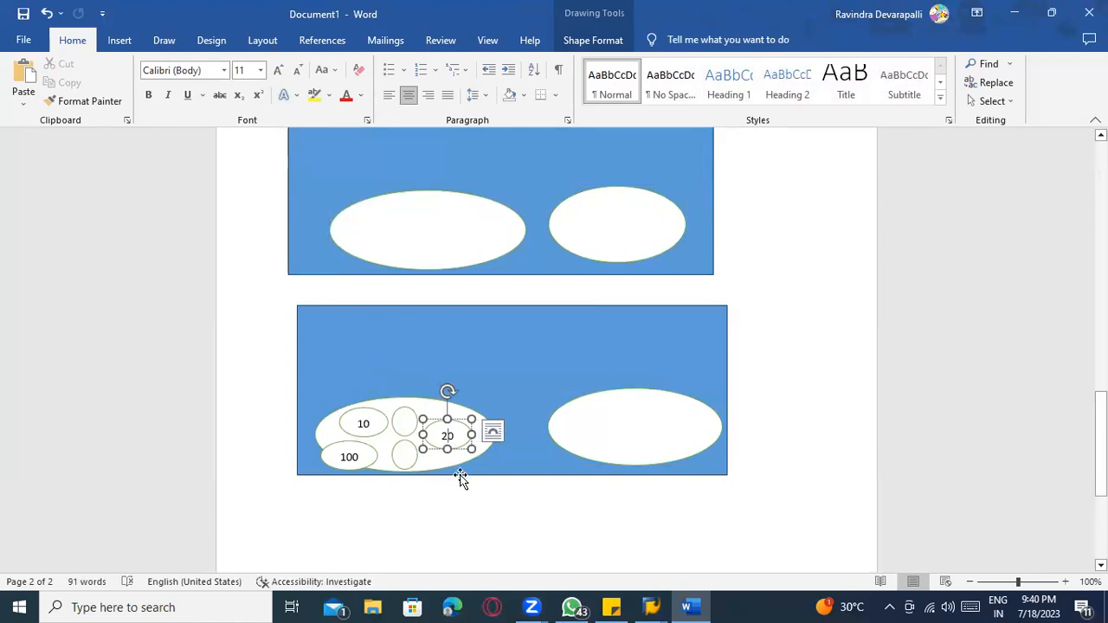
left_click(494, 522)
Step: Add the line "Stock managed at batch level ------" indented below the second rectangle
scroll(520, 558, "down", 2)
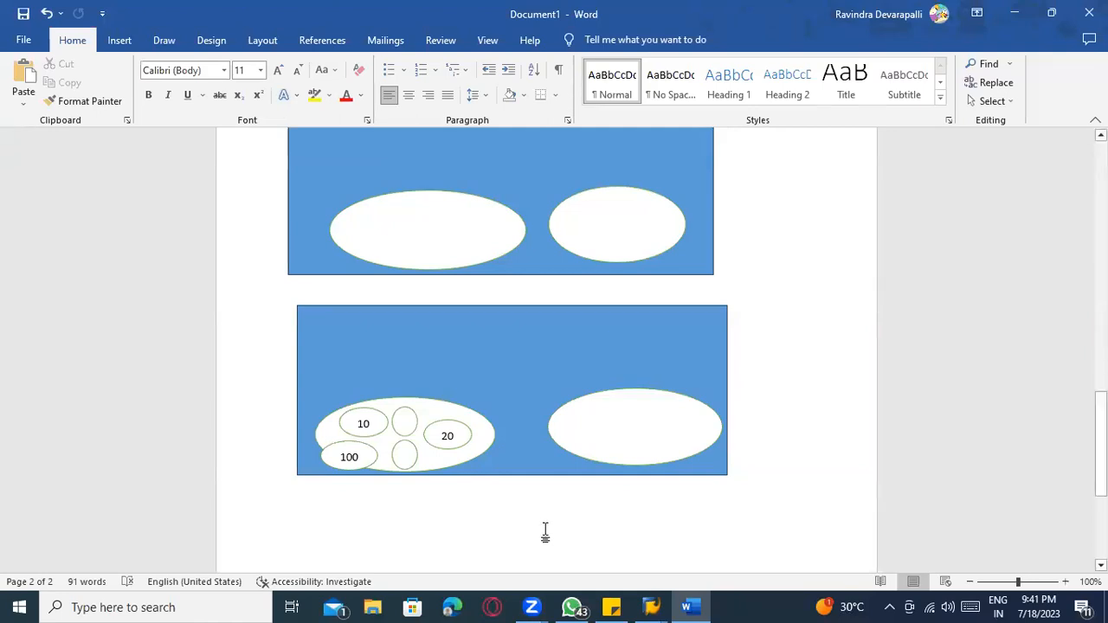
scroll(544, 531, "down", 3)
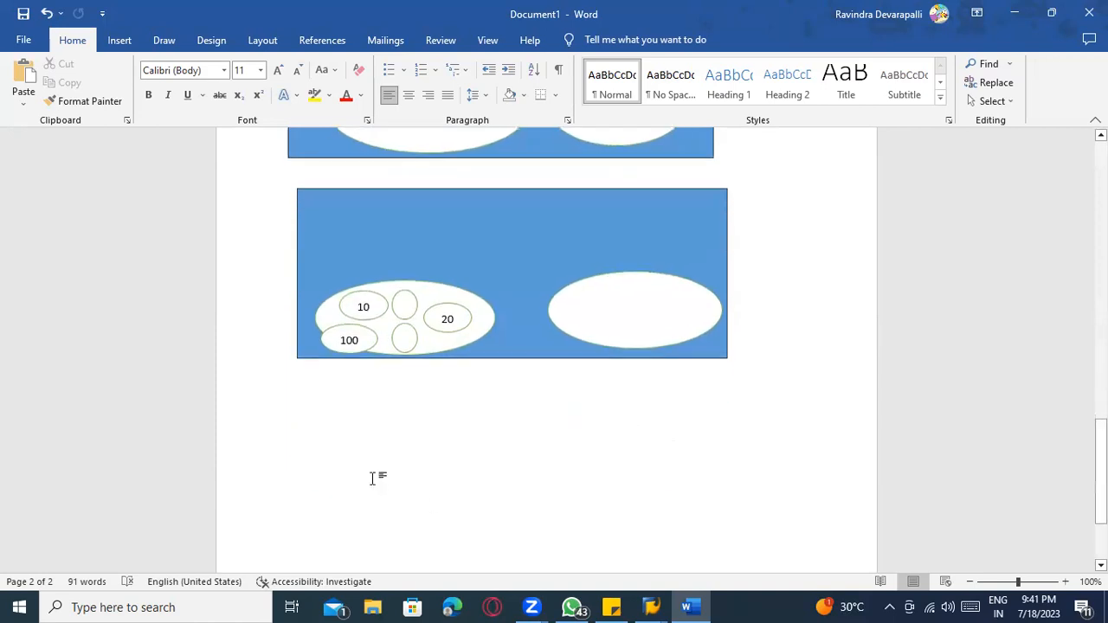
double_click(383, 418)
type("Stock managed at batch level ------")
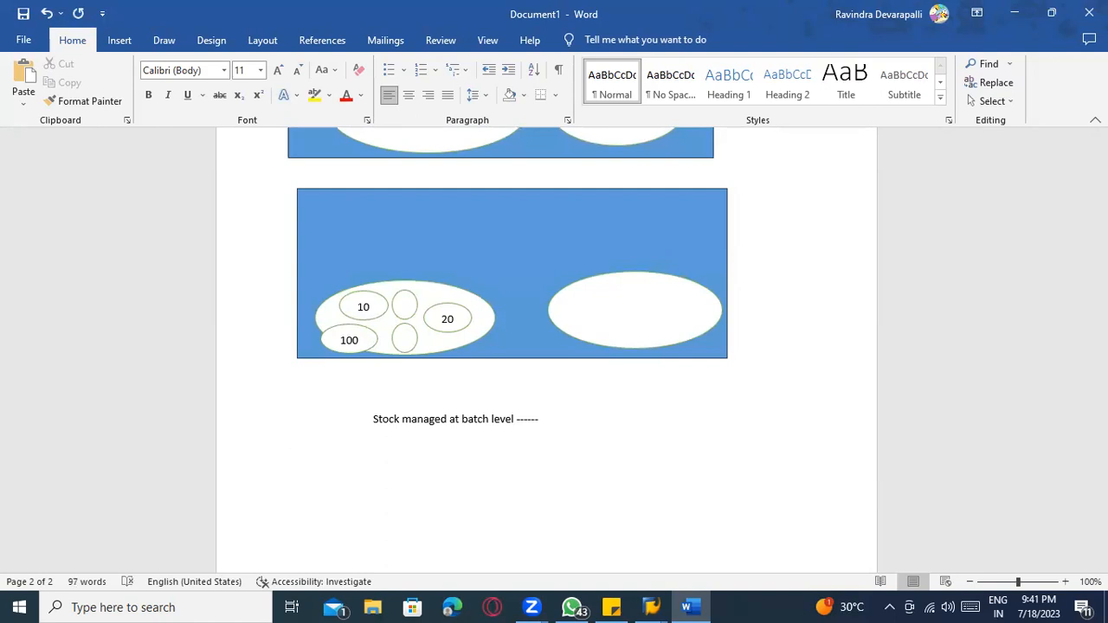
Step: Add a line reading "Production ----> 18072023 ----> 2000 PCs" under the batch-level heading, with the dashes ending in arrows
type("rodu")
type("ction ")
type("------> 18-7")
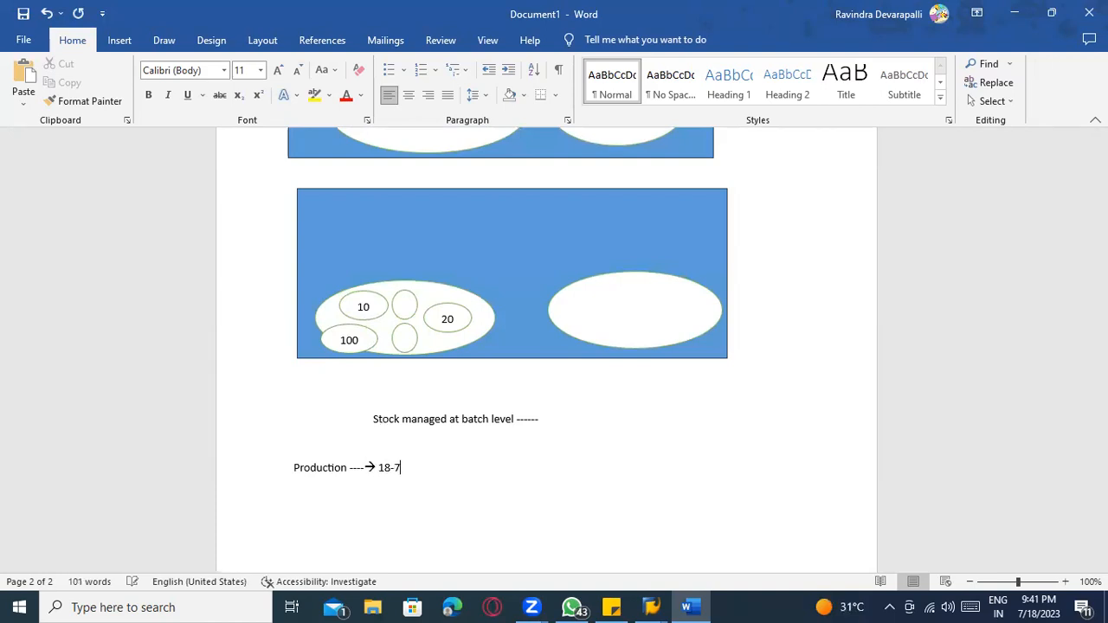
key("BackSpace")
key("BackSpace")
key("BackSpace")
type("> 2000 PCs")
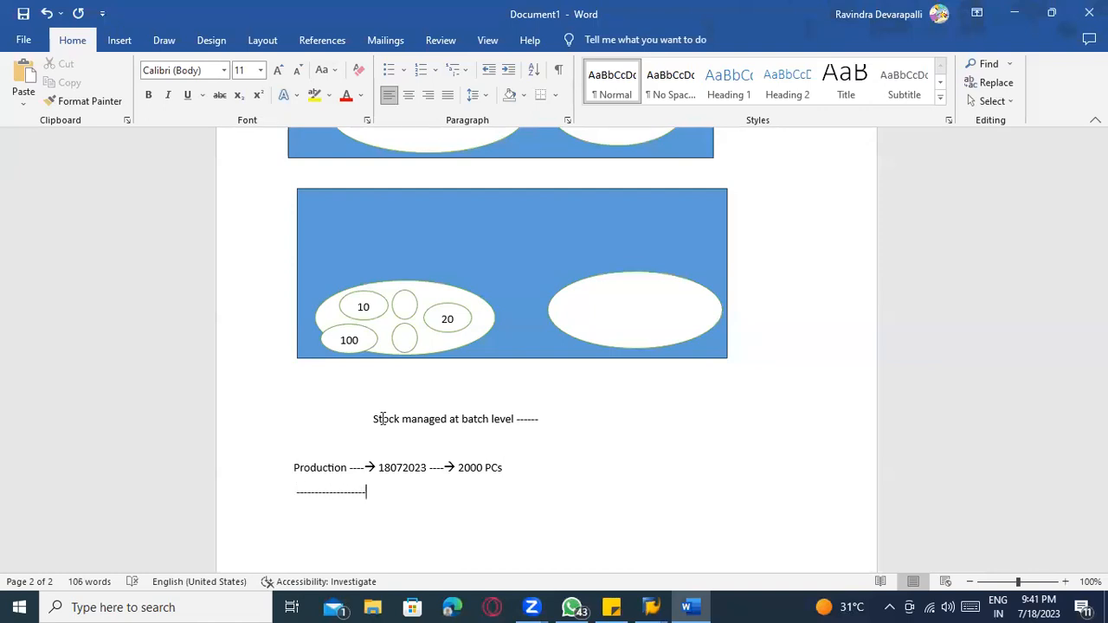
Step: Add a second production line with a dashed arrow to "19072023 ----- 1500 Pcs" and return to the end of the first production line
type("> 1")
type("9072023 ----- 1500 Pcs")
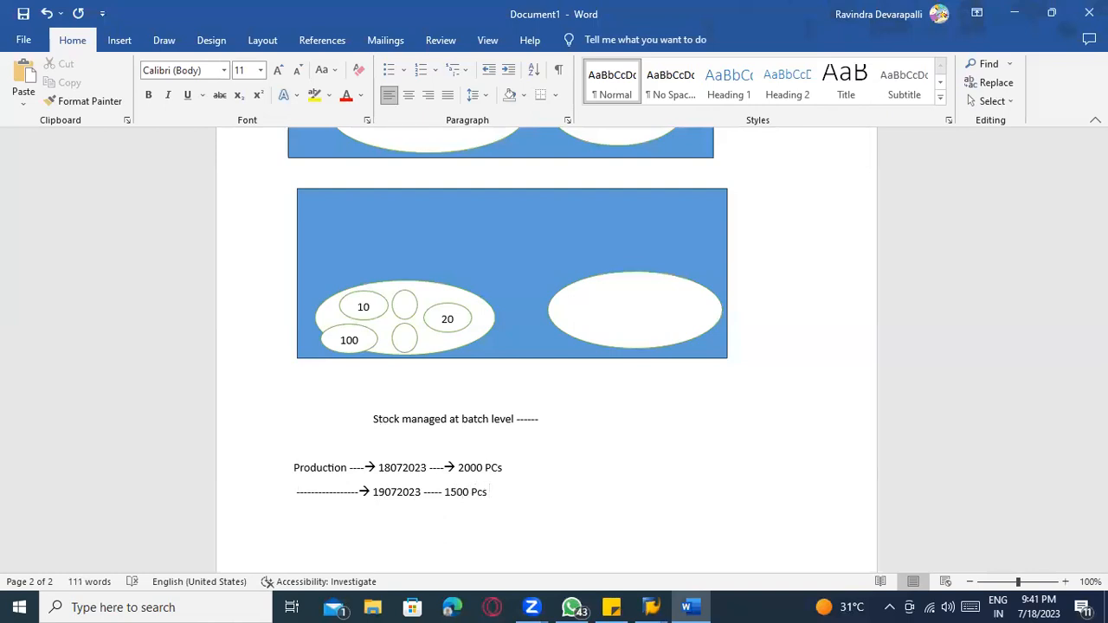
left_click(510, 468)
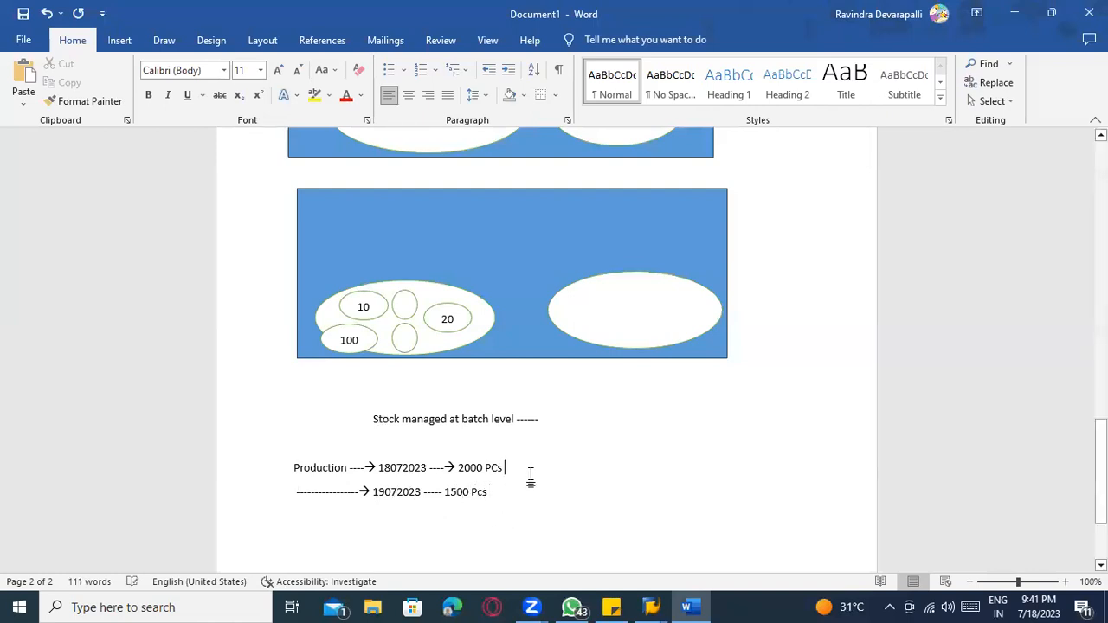
Step: Append "------ SLED" to the first production line and "----- SLED ( Shelf life expire date)" to the second
type("------ SLED")
left_click(523, 501)
type("----- SLED ( Shelf e")
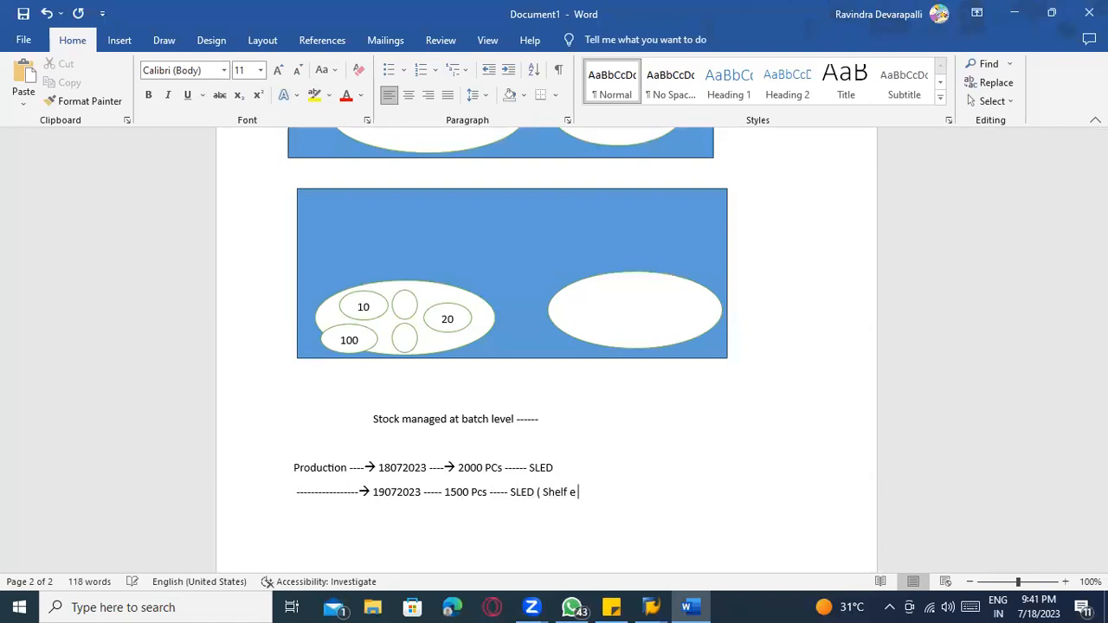
key("BackSpace")
type("life expire date)")
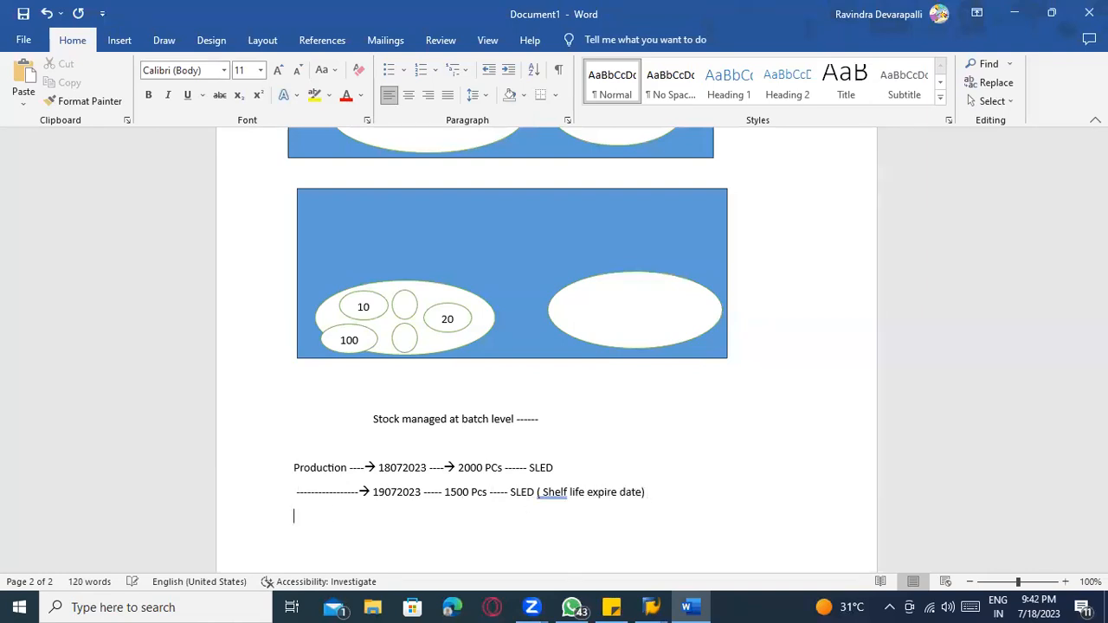
Step: Begin a third line below the production lines with a dashed arrow
key("Return")
type("----------")
type("-->")
Step: Accept the grammar correction "(Shelf" in the second production line and append "– 4days valid" after the closing bracket
scroll(527, 507, "down", 2)
right_click(557, 417)
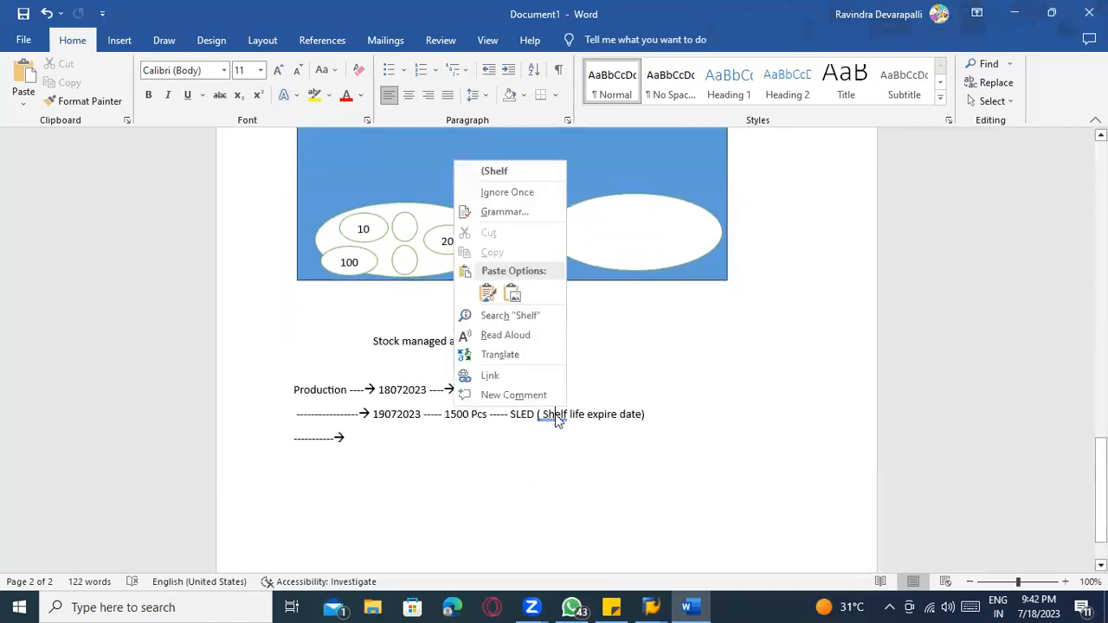
left_click(500, 171)
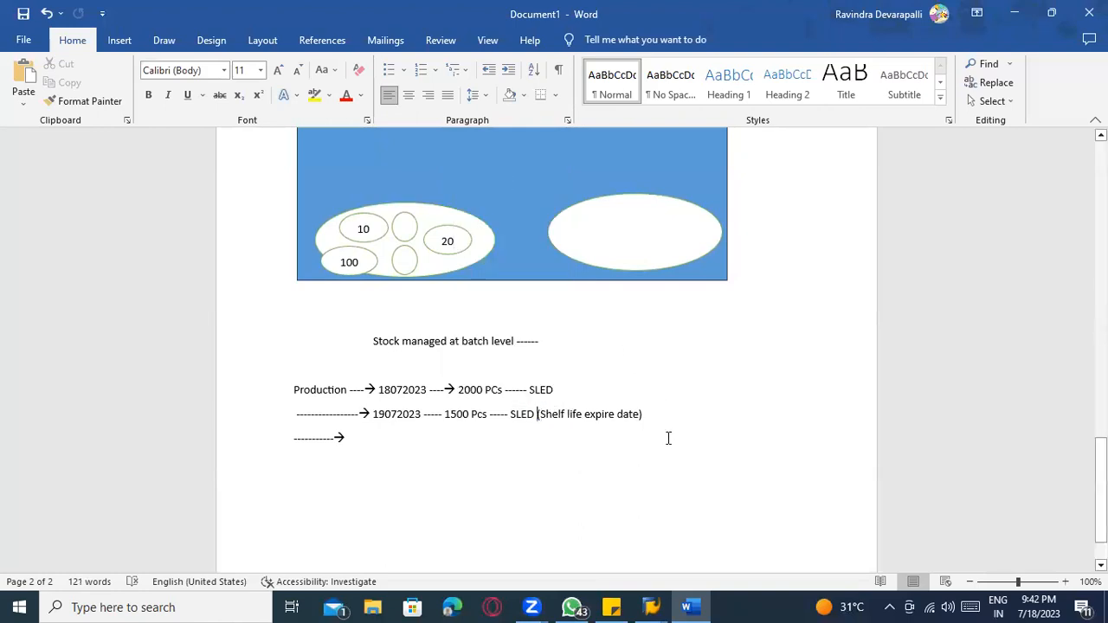
left_click(640, 414)
type("-- 4days valid")
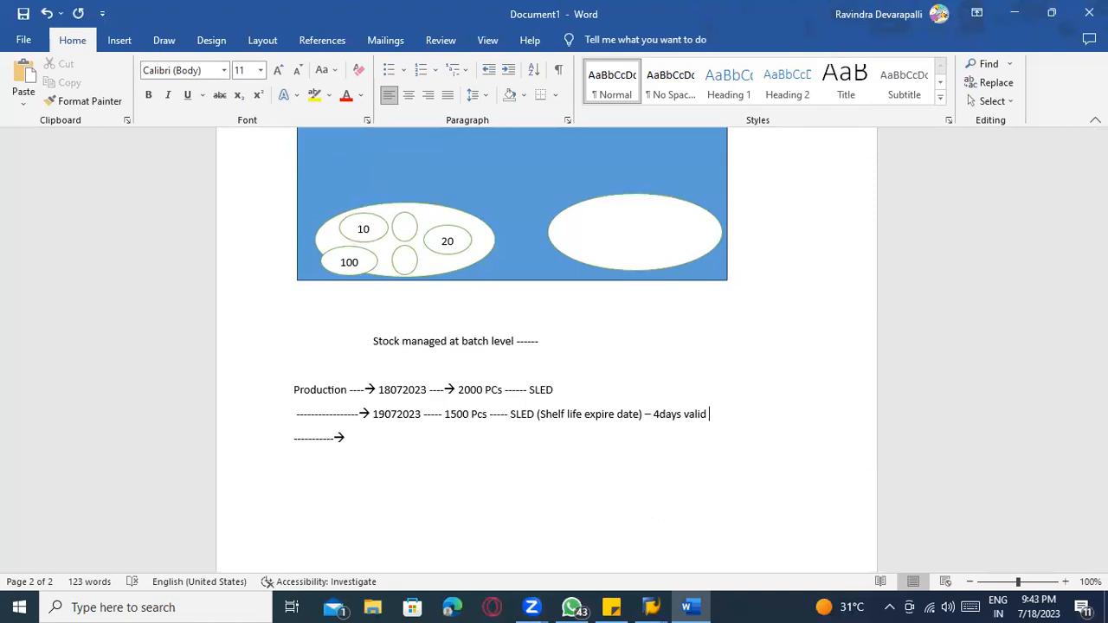
Step: Extend the first production line with "----- 10 days ----- 28072023" after SLED
double_click(387, 391)
left_click(385, 415)
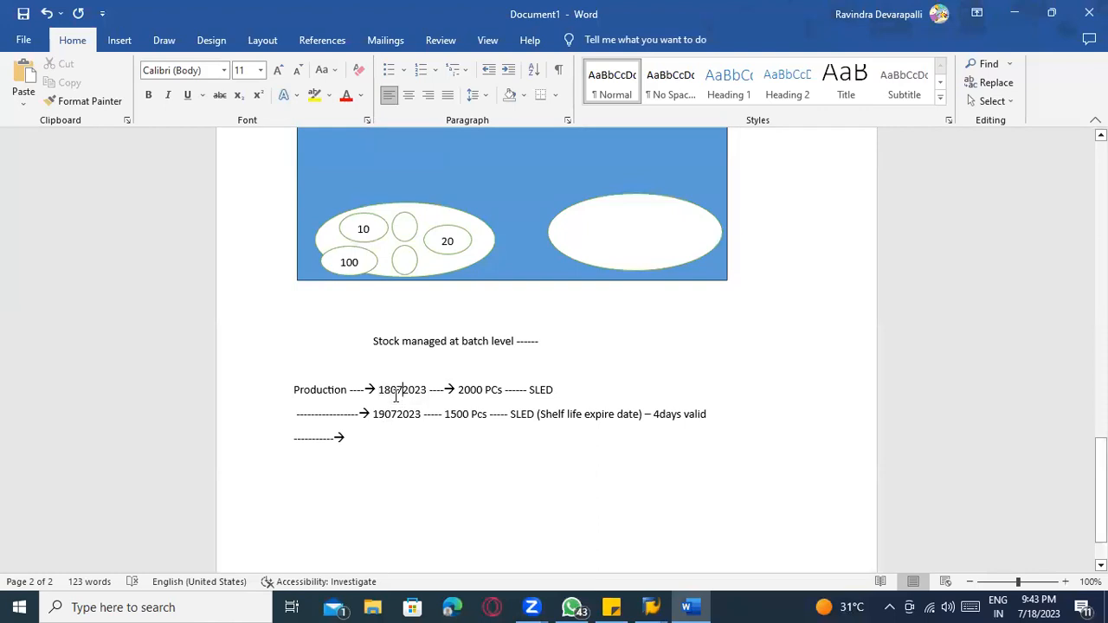
left_click(396, 390)
type("-----")
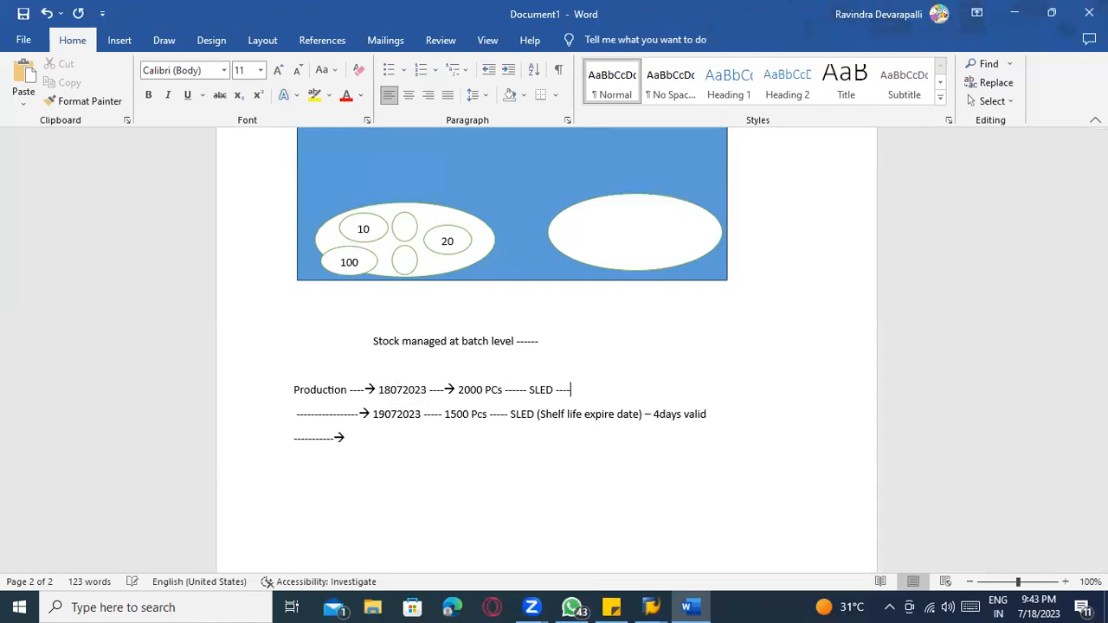
type(" 10 days ")
type("----- 2")
type("8-72024")
key("BackSpace")
key("BackSpace")
key("BackSpace")
key("BackSpace")
key("BackSpace")
key("BackSpace")
type("072023")
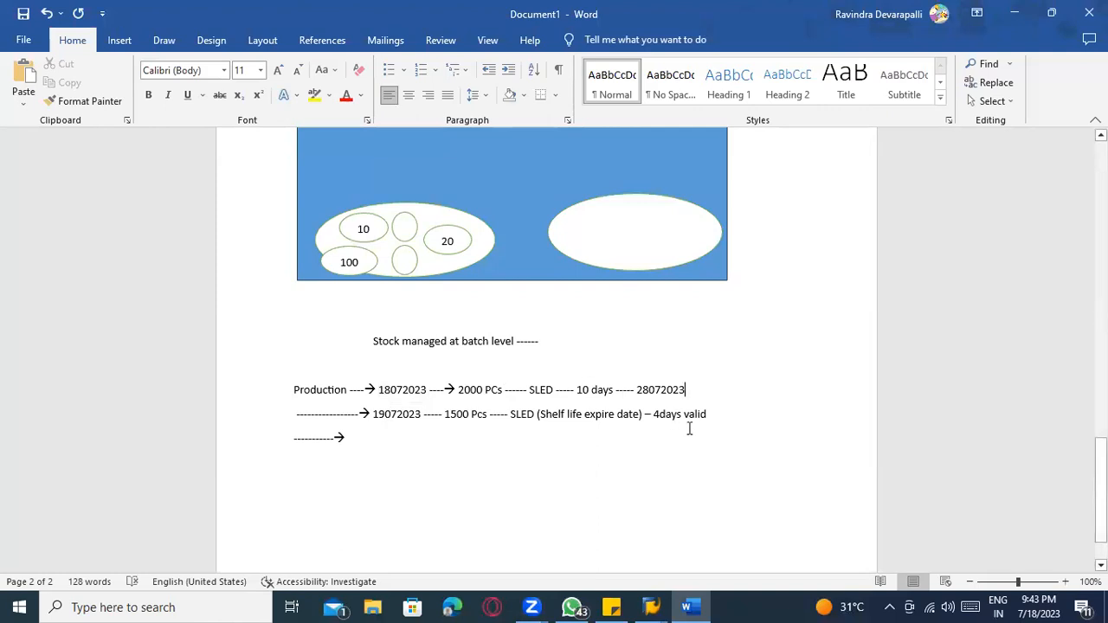
Step: Append the expiry date "---- 29 072023" to the end of the second production line
left_click(734, 422)
type("----")
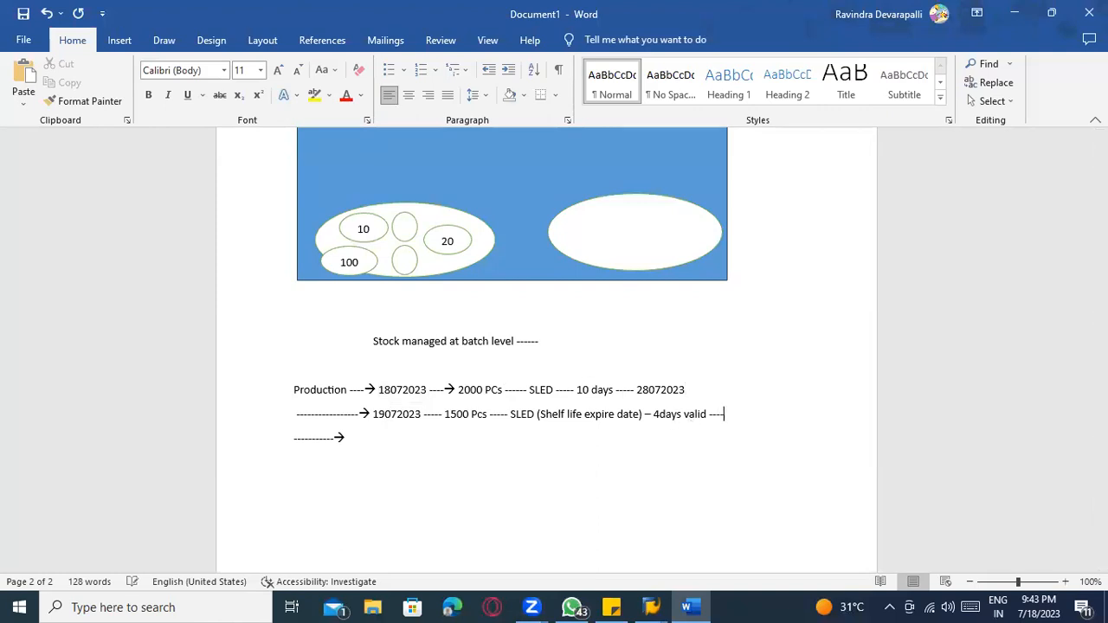
type(" 29 -72023")
key("BackSpace")
key("BackSpace")
key("BackSpace")
key("BackSpace")
key("BackSpace")
key("BackSpace")
key("BackSpace")
type("072023")
Step: Delete the text "4days valid" from the second production line
left_click_drag(615, 391, 580, 396)
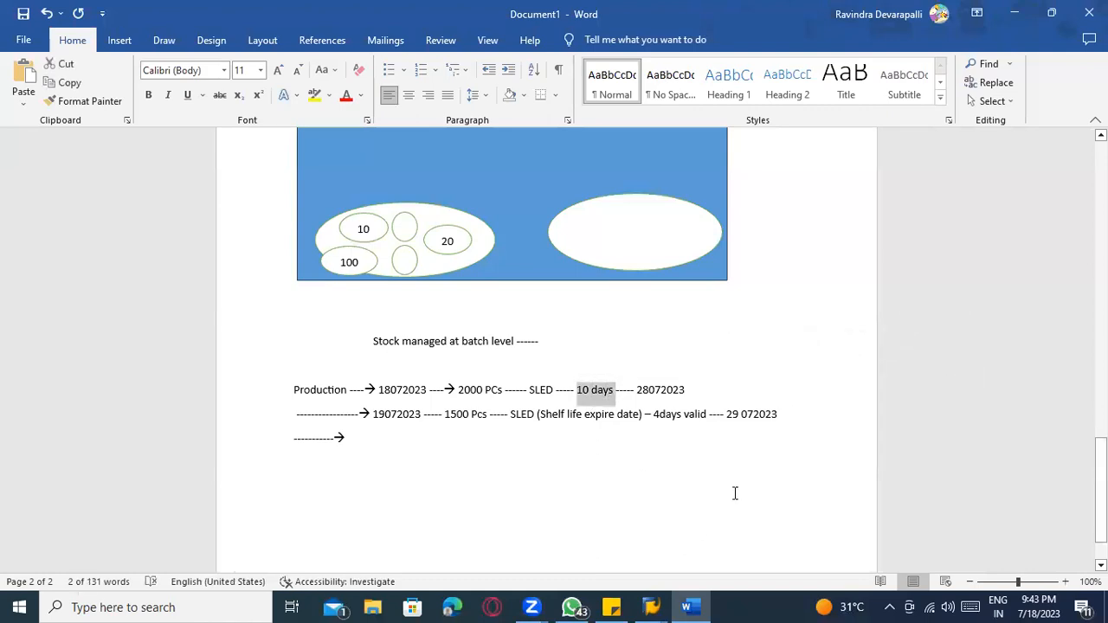
left_click_drag(708, 415, 658, 417)
key("Delete")
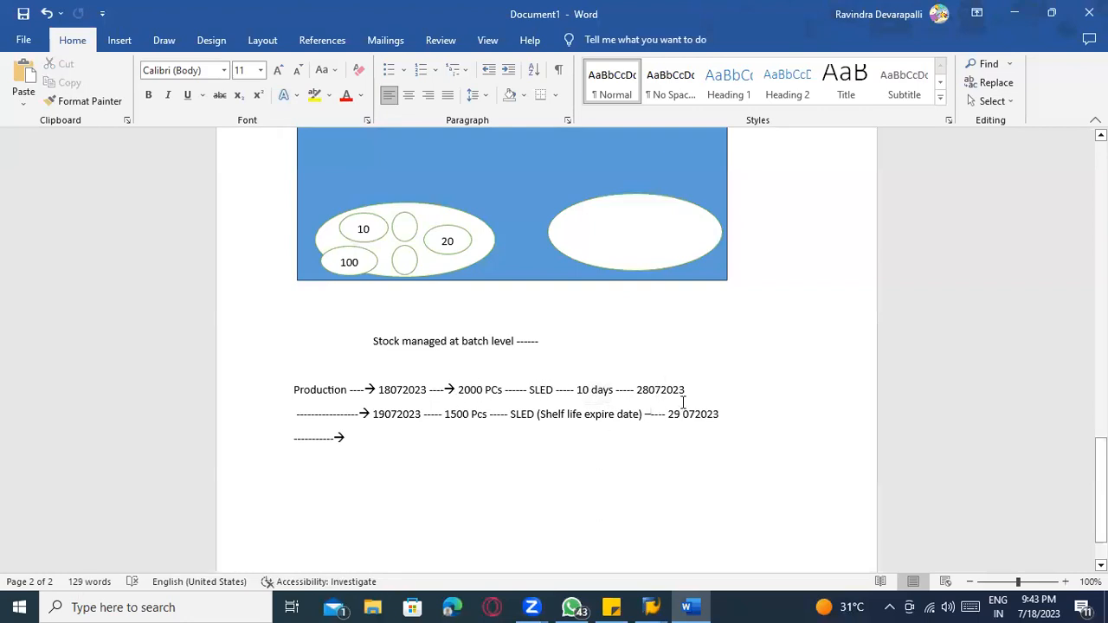
Step: Examine the piece quantities, the first production line's batch details and the small oval labelled 10
left_click(457, 414)
scroll(456, 454, "down", 2)
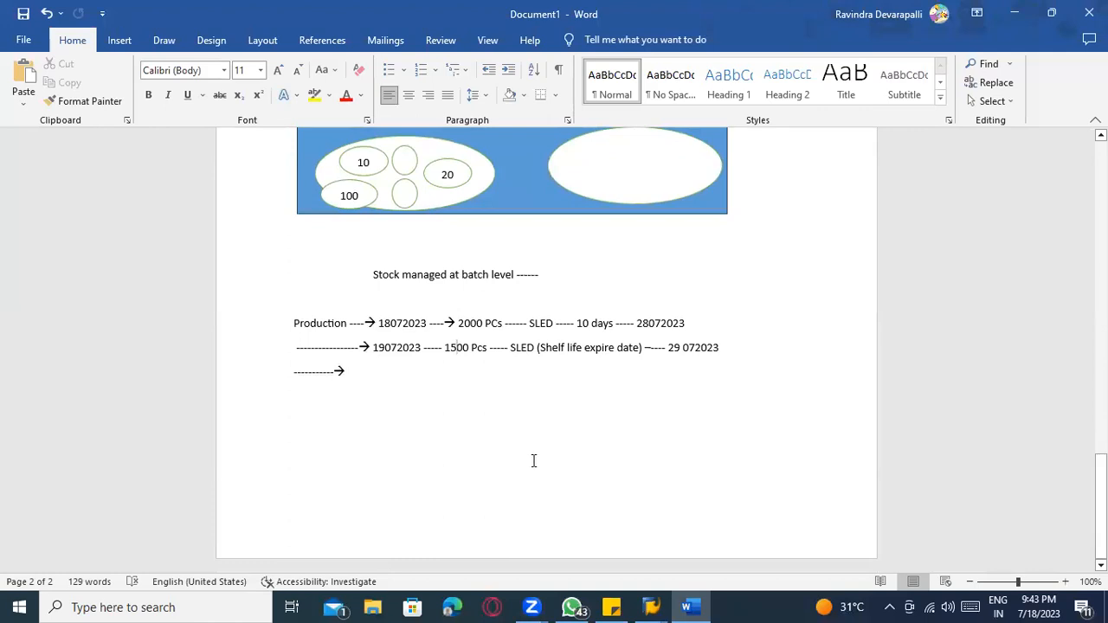
scroll(532, 460, "up", 3)
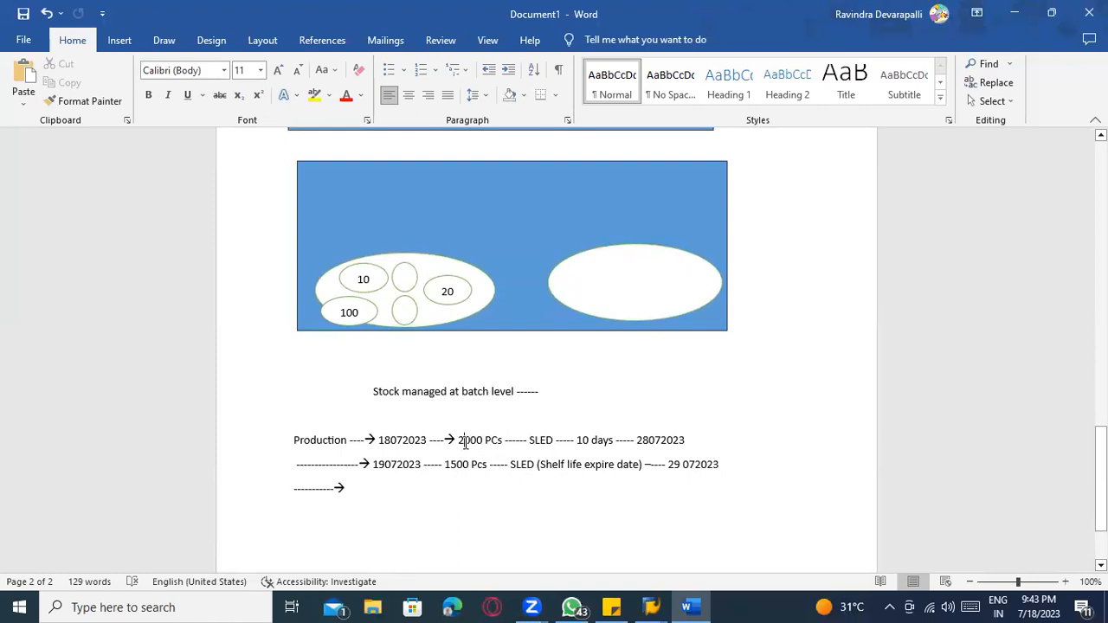
scroll(601, 447, "down", 1)
left_click(483, 401)
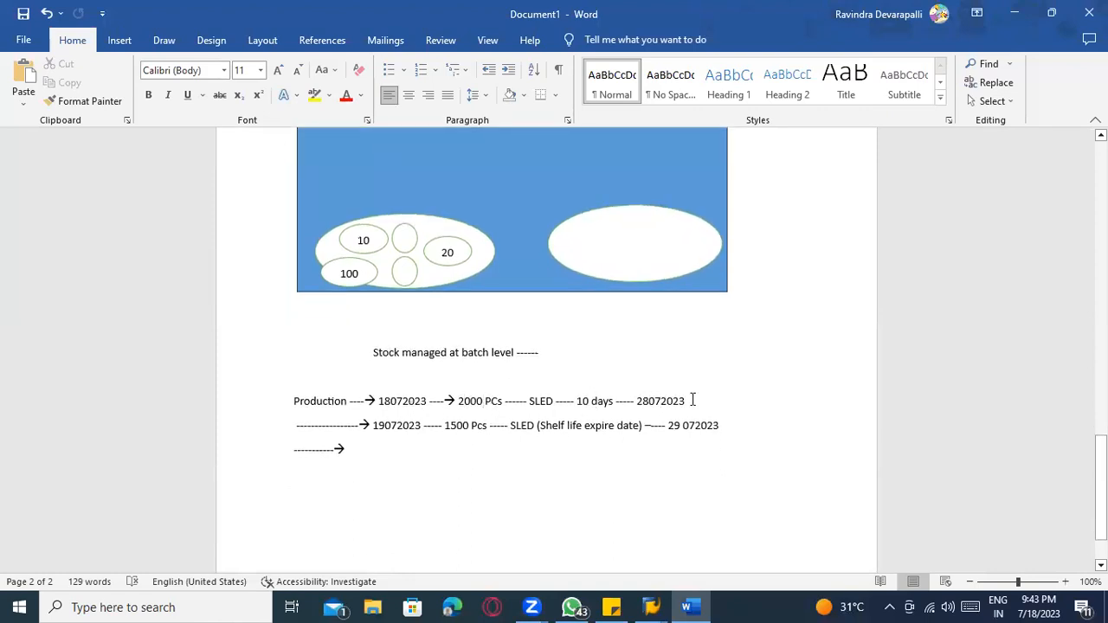
left_click_drag(684, 400, 386, 400)
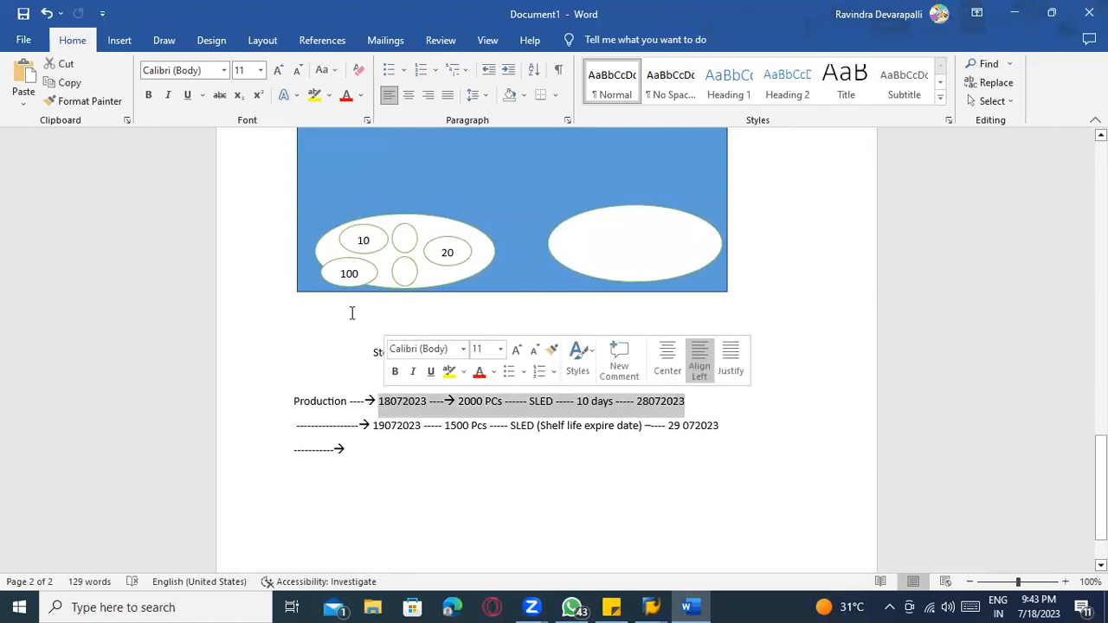
left_click(363, 240)
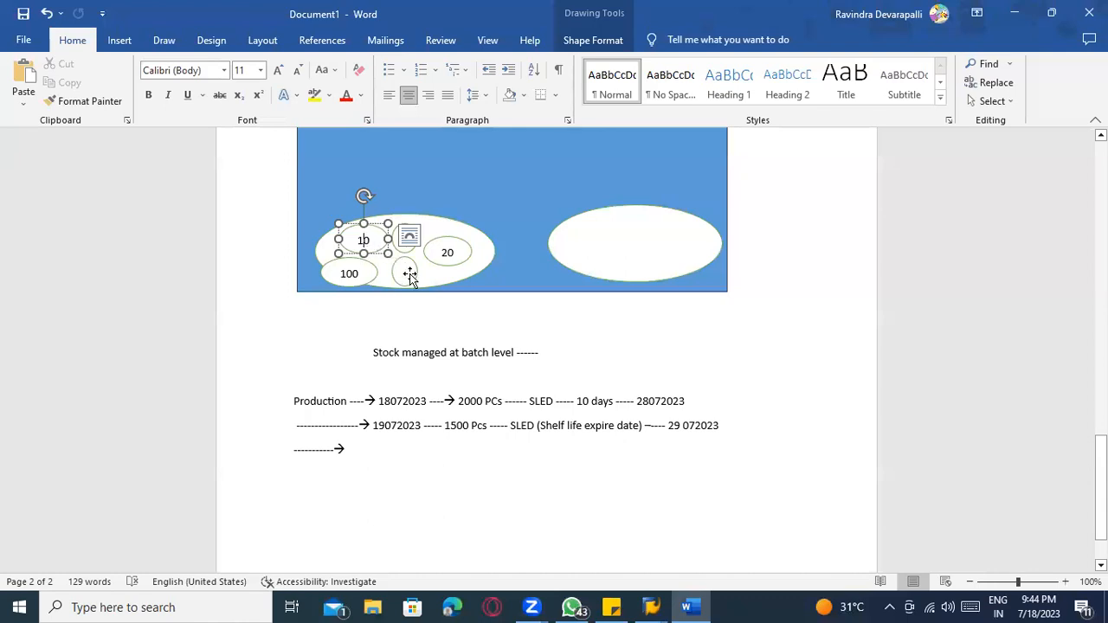
Step: Extend the first production line with "----> BATCH A --> 18072023 --> SLED ------", with the dashes ending in arrows
left_click(712, 399)
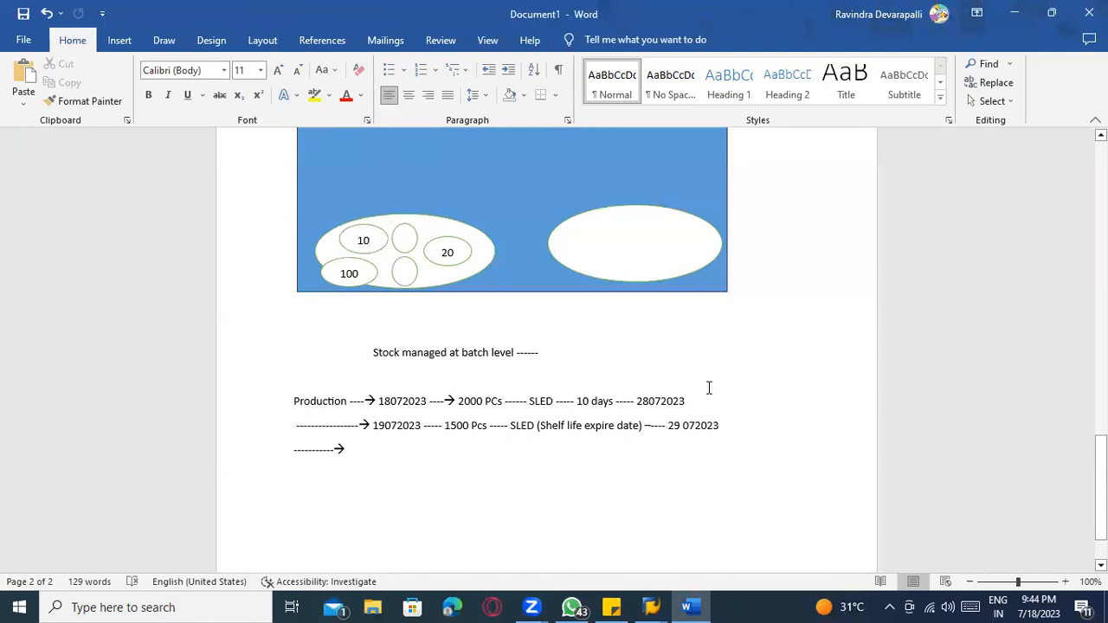
type("------")
type("> BATCH ")
type("A ----")
type("> ")
type("18072023 ")
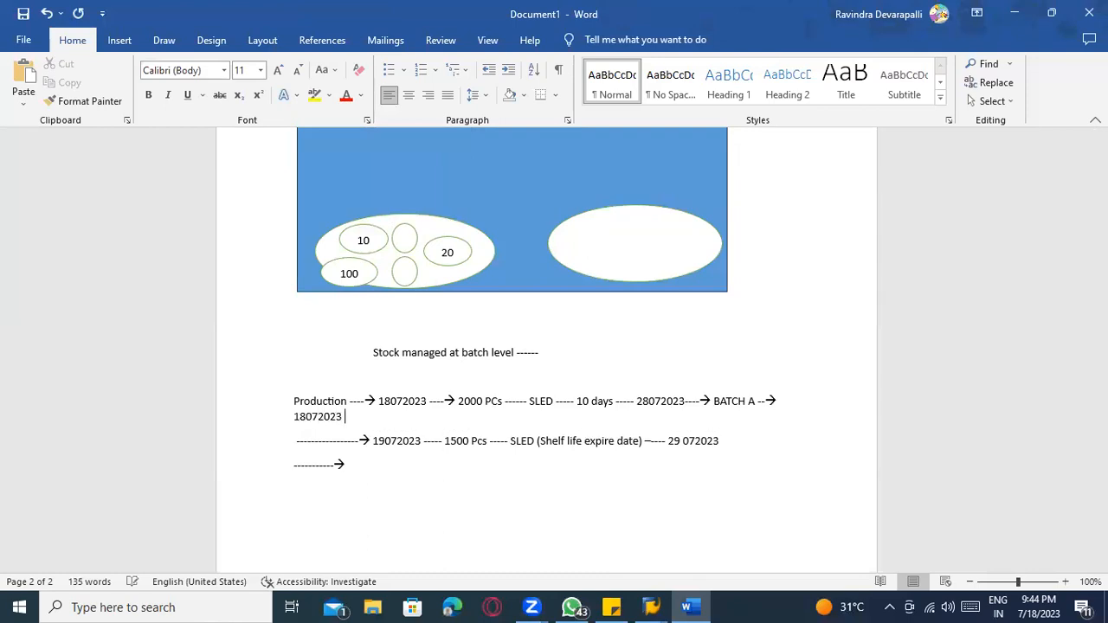
type("----")
type("> SLED")
type(" ------")
Step: Review the quantities and batch details in both production lines and the ovals in the rectangles above
left_click(487, 388)
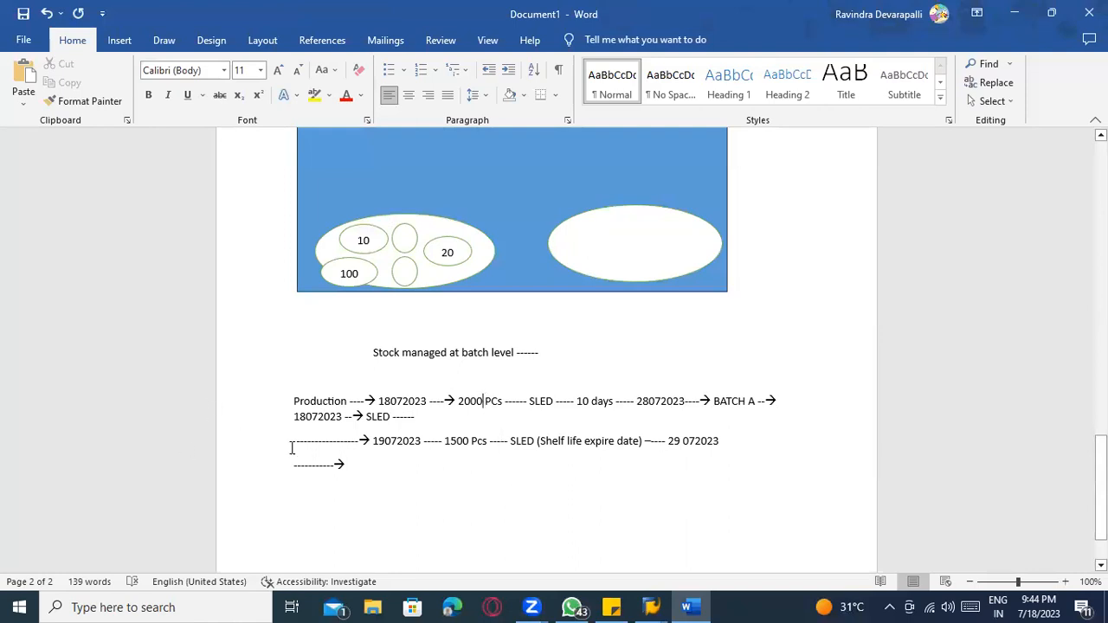
left_click(760, 401)
left_click_drag(363, 442, 749, 448)
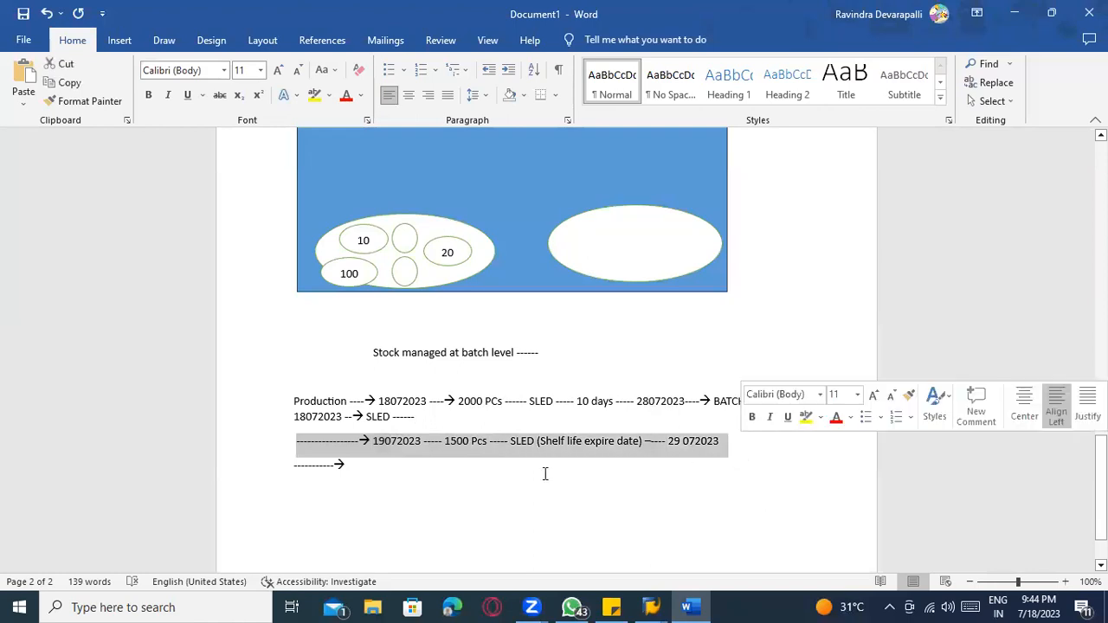
left_click(465, 475)
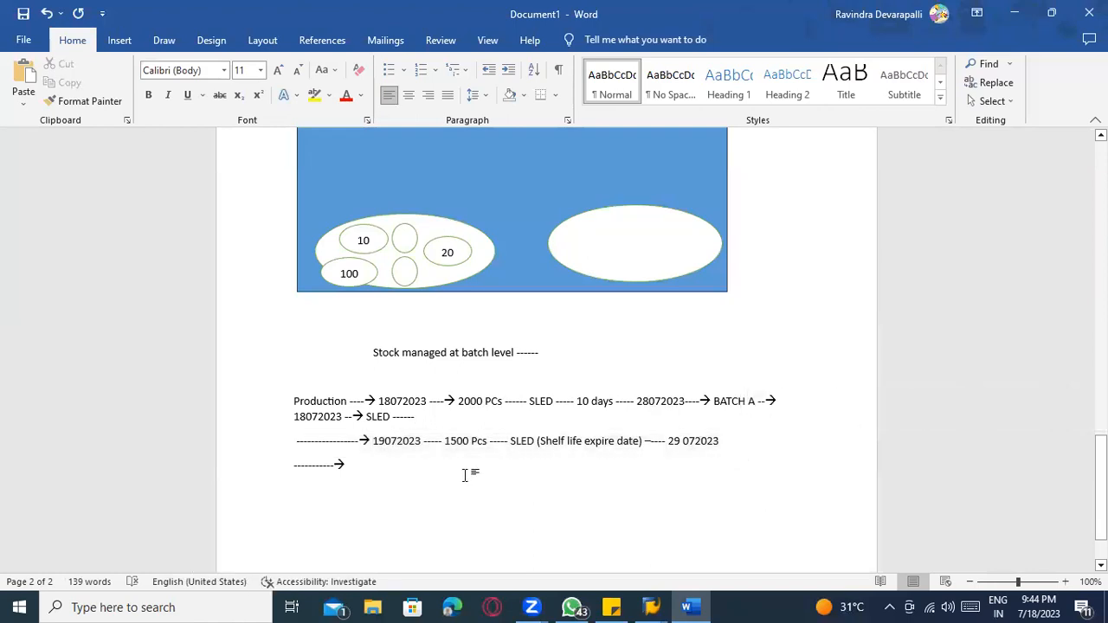
scroll(465, 475, "down", 1)
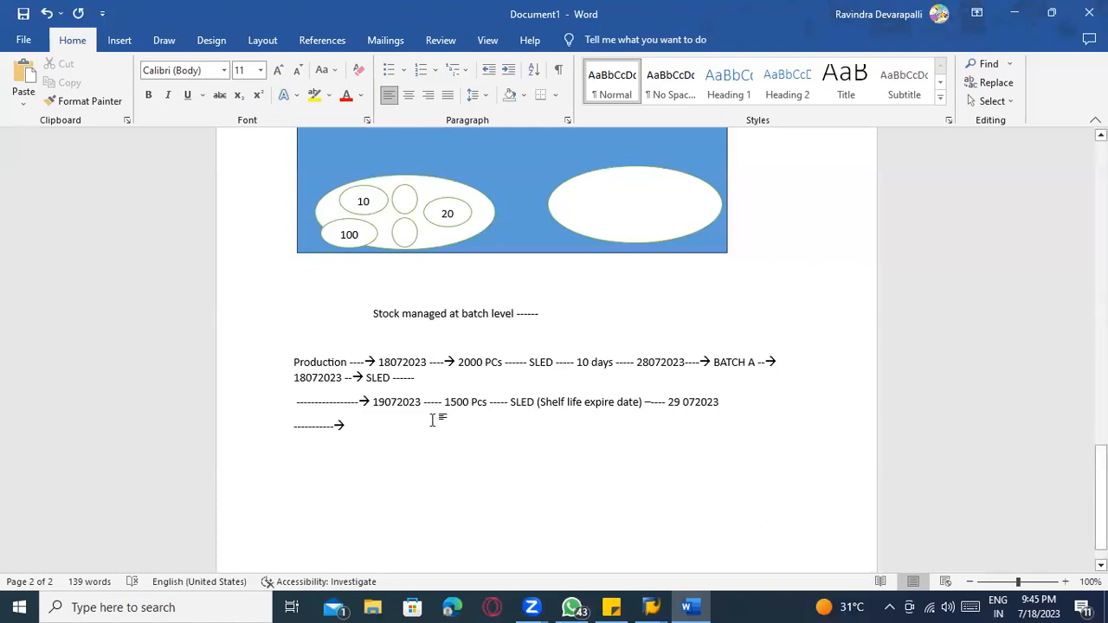
scroll(432, 420, "up", 2)
scroll(433, 429, "down", 1)
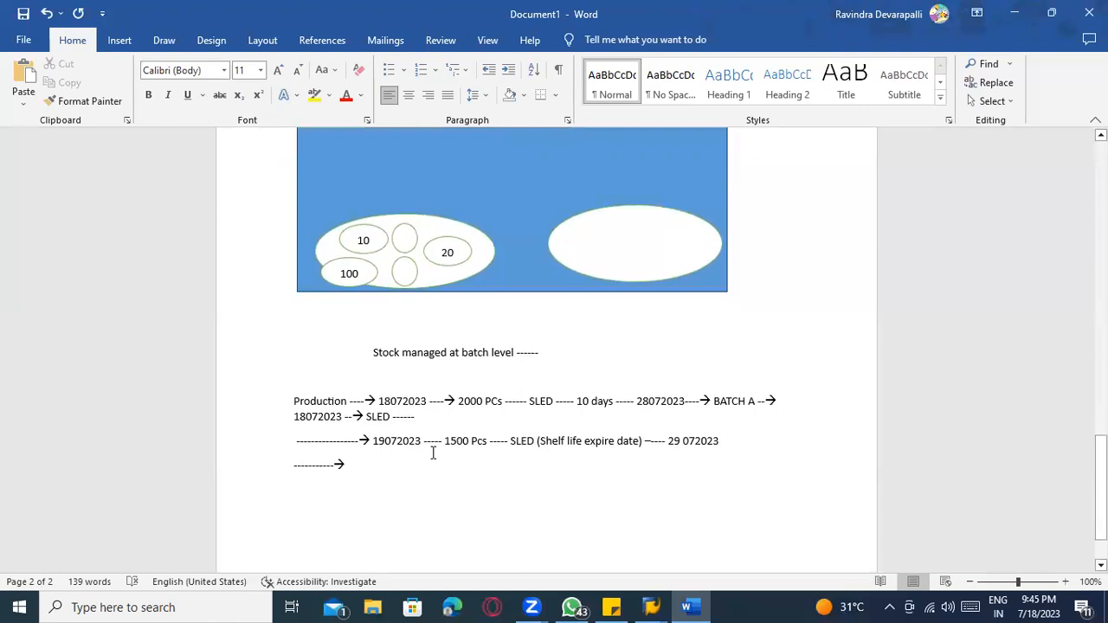
scroll(424, 459, "down", 1)
scroll(416, 464, "up", 4)
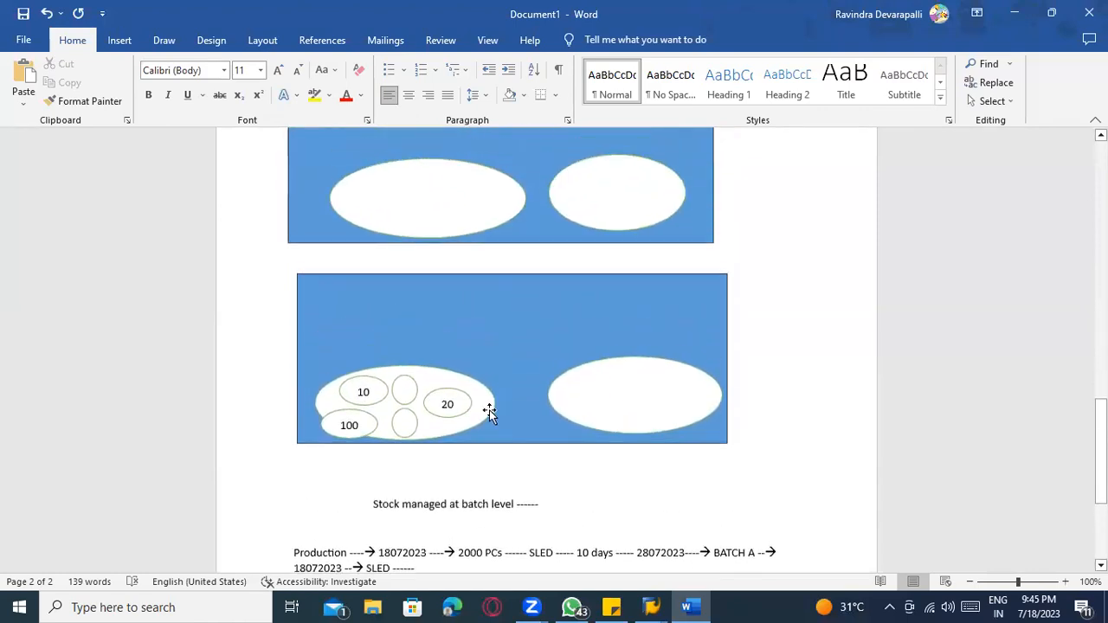
Step: Switch to SAP, check the item's Batch field, view the physical inventory history of material 100-100 and return to the overview
key("alt+Tab")
left_click(351, 204)
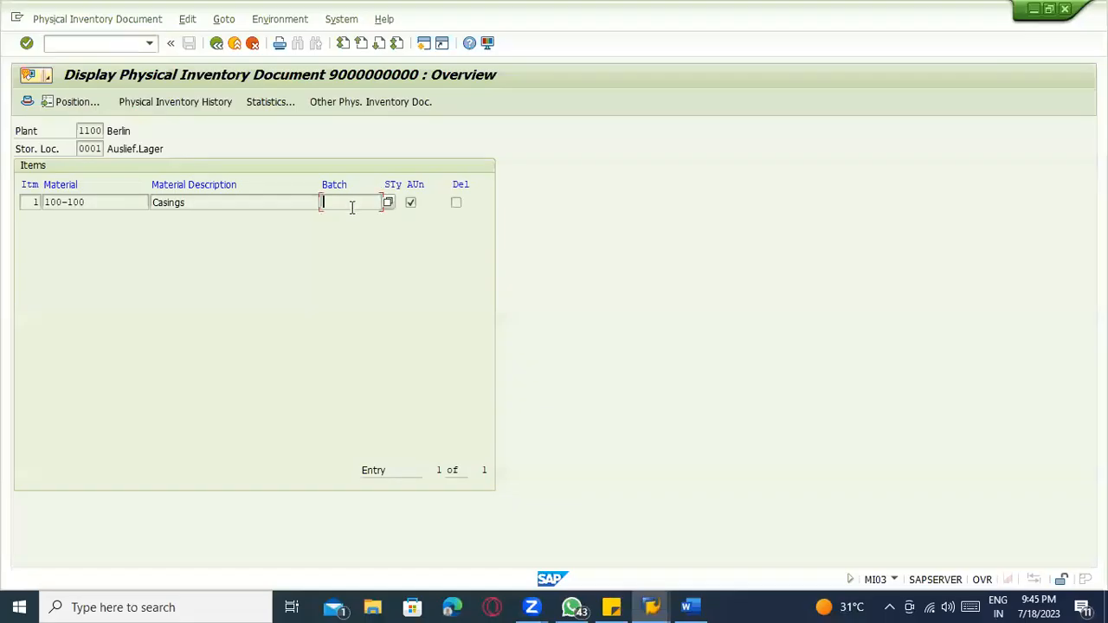
double_click(70, 201)
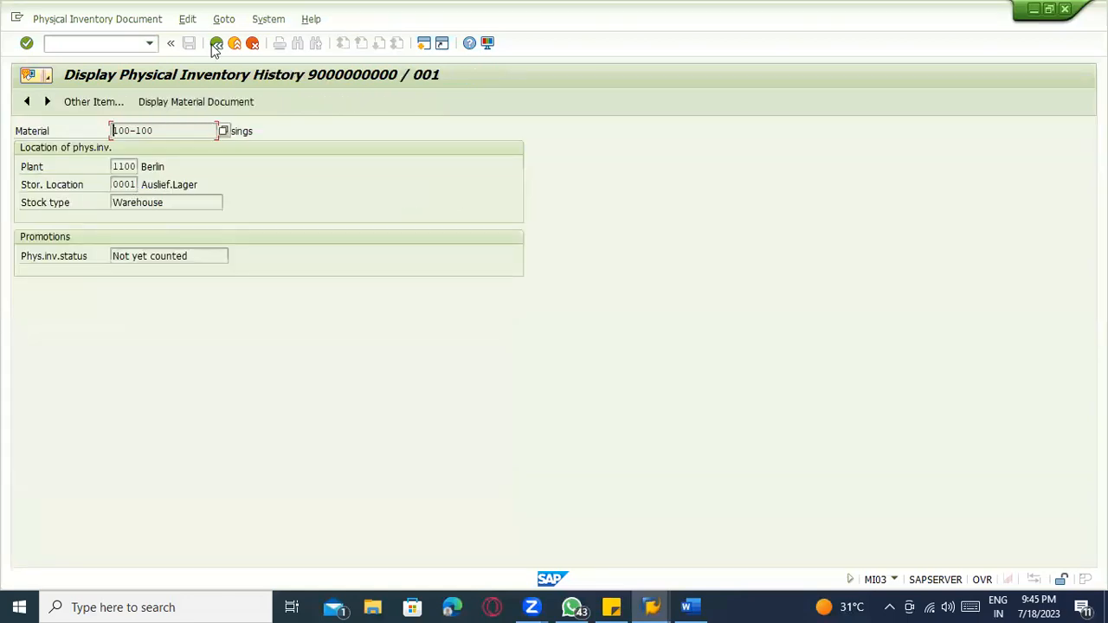
left_click(193, 19)
left_click(297, 191)
left_click(215, 44)
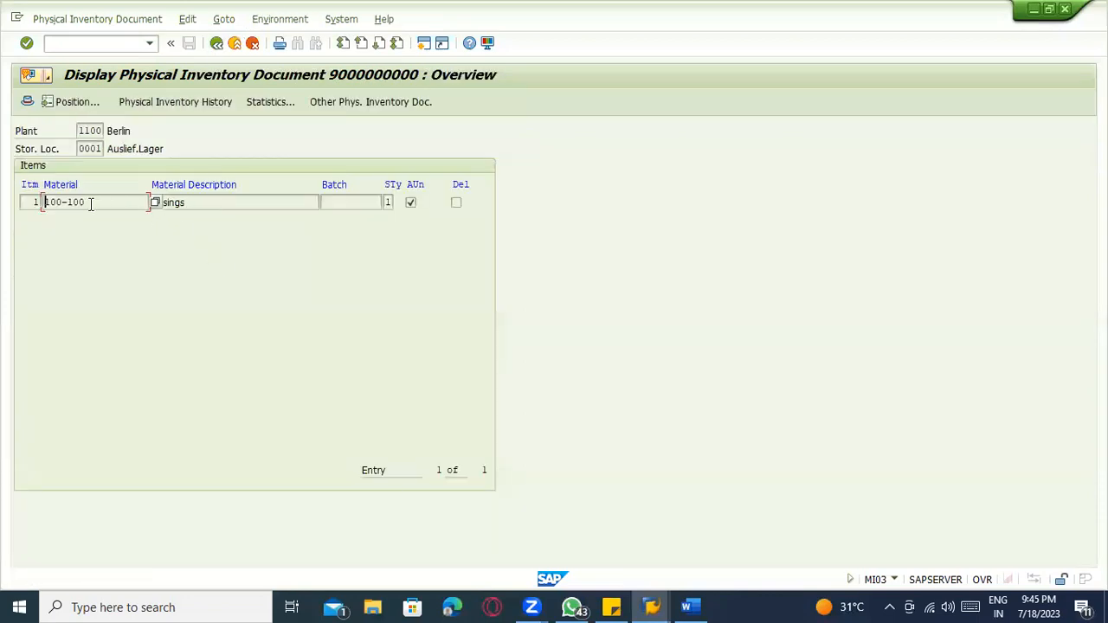
Step: Copy material number 100-100, open transaction MM03 in a new session and call up the view selection for that material
left_click_drag(91, 202, 13, 203)
key("ctrl+c")
left_click(100, 45)
type("/omm03")
key("Return")
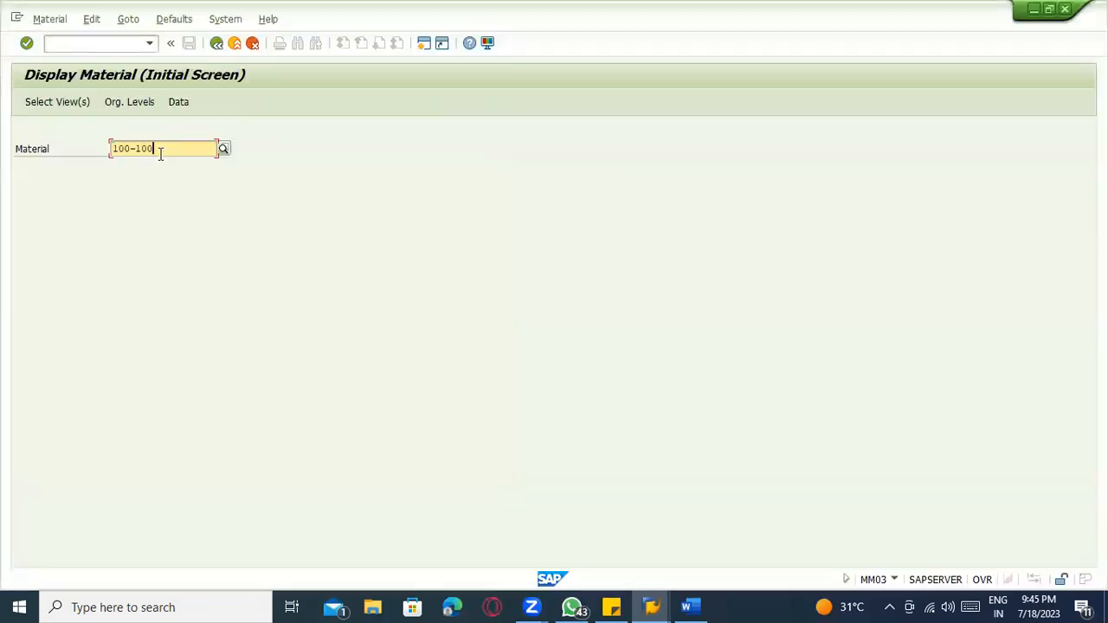
key("Return")
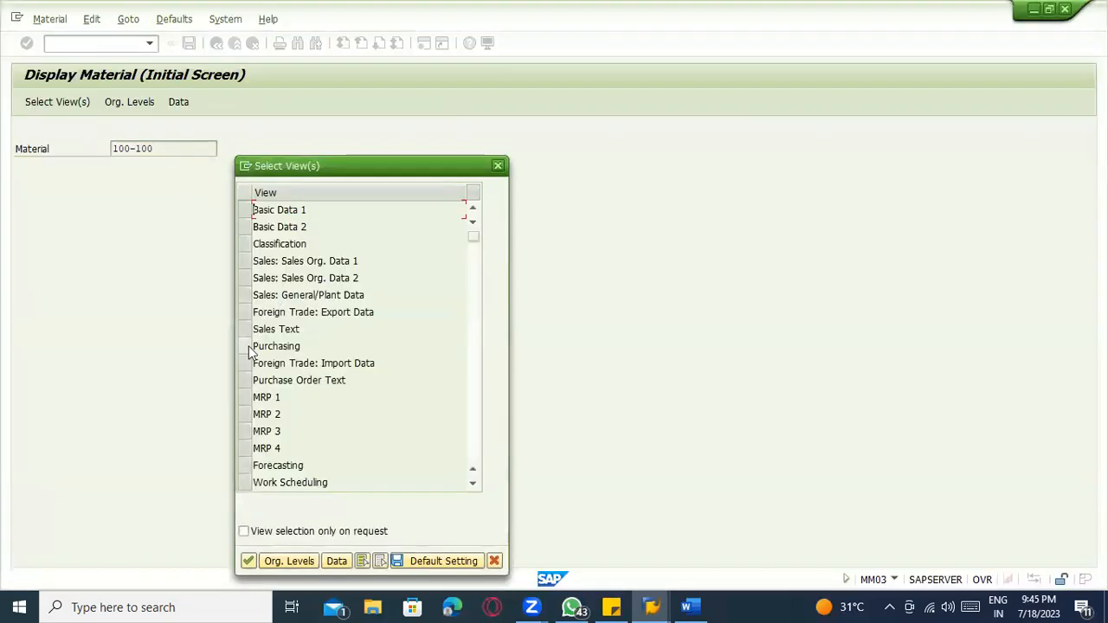
Step: Display the Purchasing view for plant 1100, read the help on the Batch management indicator and close it
left_click(244, 349)
key("Return")
left_click(258, 192)
left_click(257, 208)
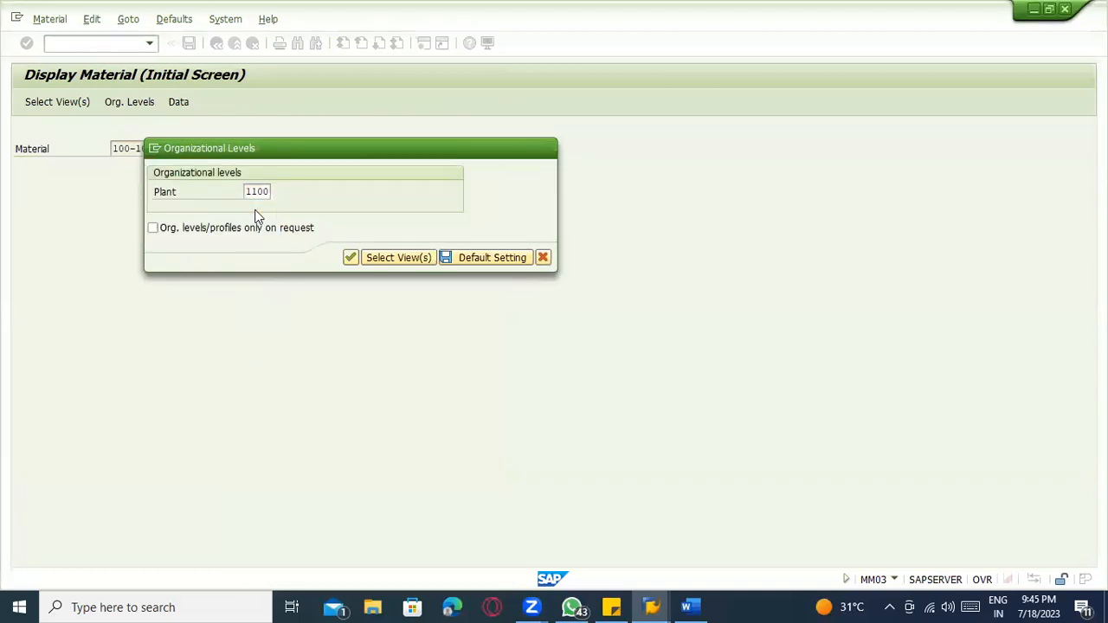
key("Return")
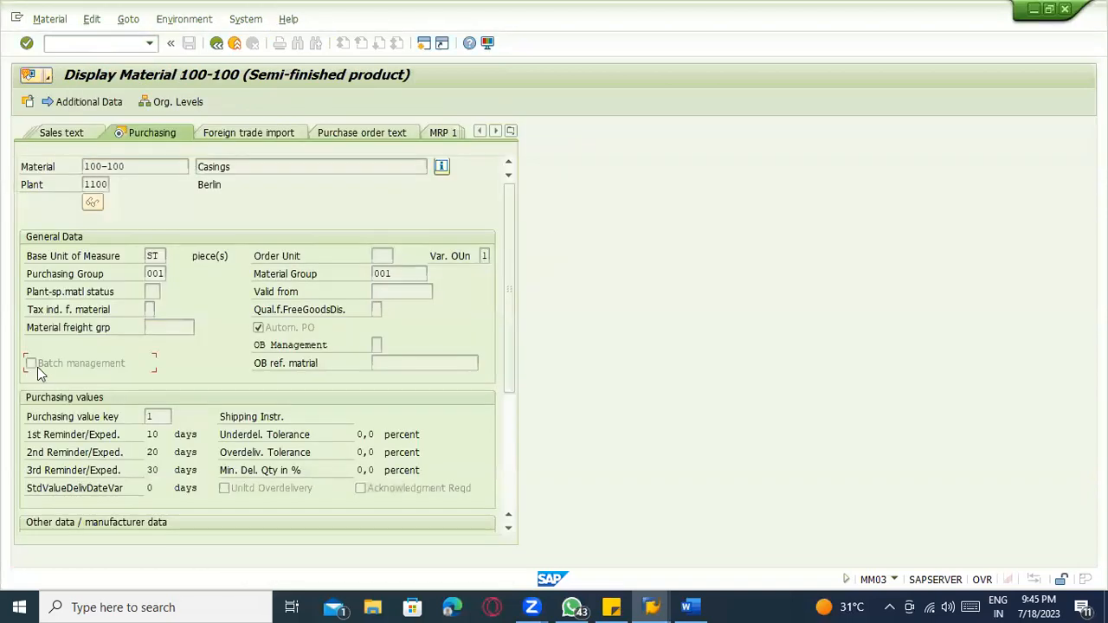
key("F1")
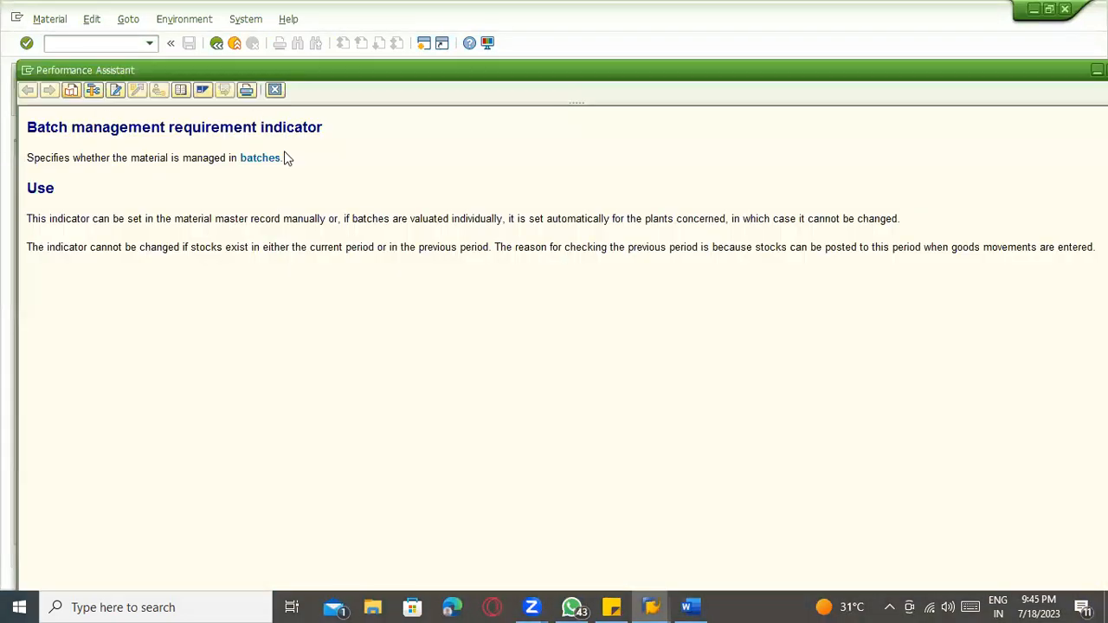
left_click(275, 91)
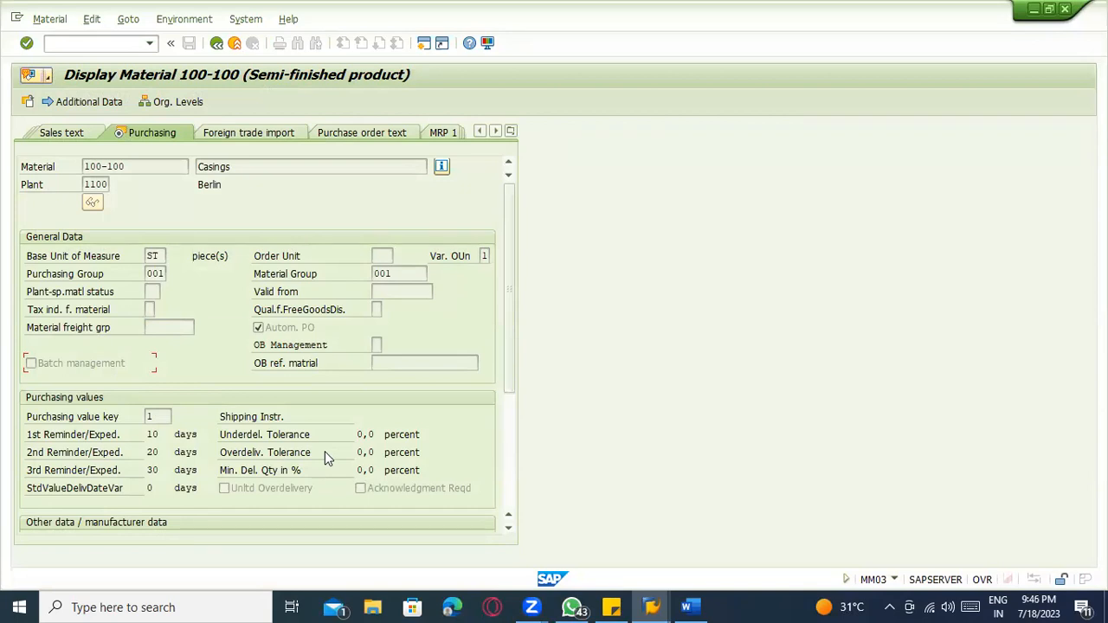
Step: Switch to the Stock Overview window and check the unrestricted-use stock at storage location 0001 Auslief.Lager
key("alt+Tab")
key("alt+Tab")
key("alt+Tab")
key("alt+Tab")
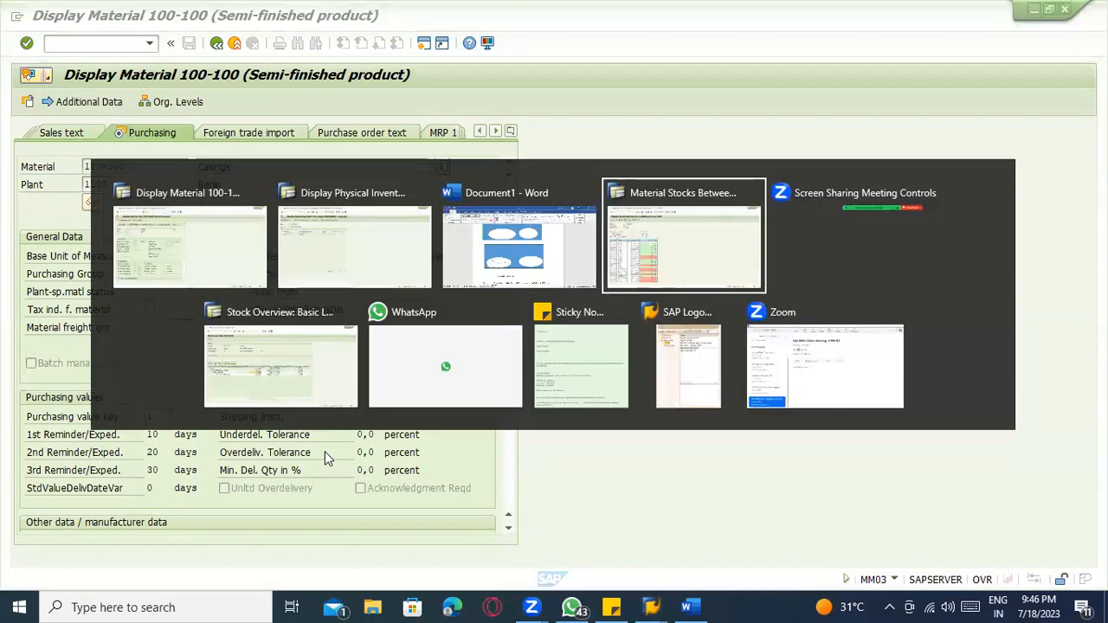
key("alt+Tab")
left_click(126, 356)
left_click(378, 359)
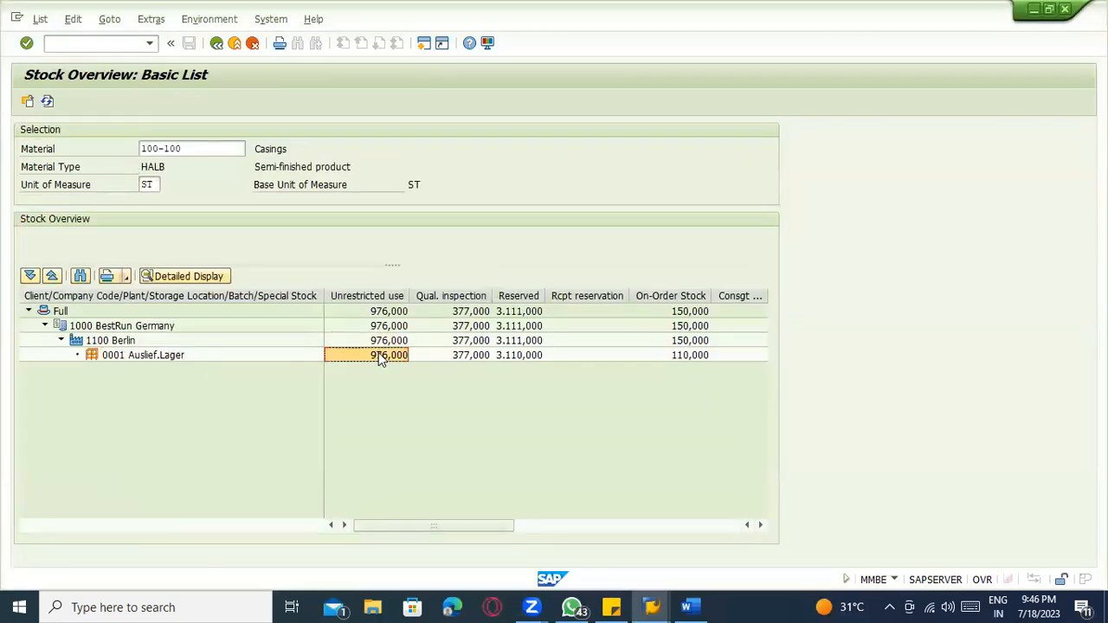
Step: Remove the storage location restriction and display the stock overview of material 100-100 for plant 1100 again
left_click(134, 387)
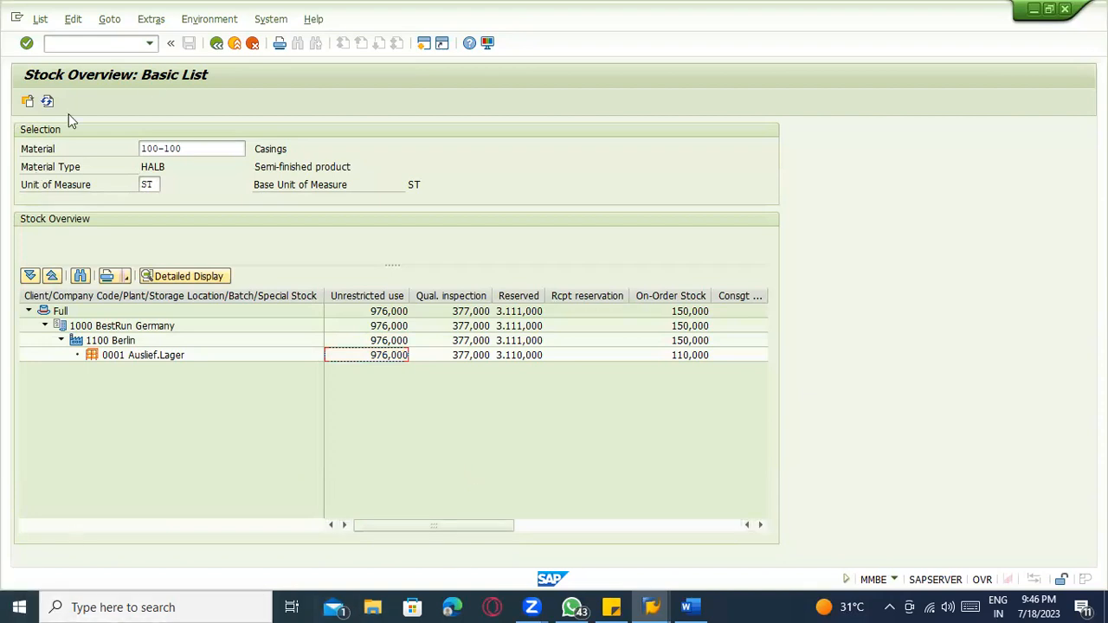
left_click(217, 43)
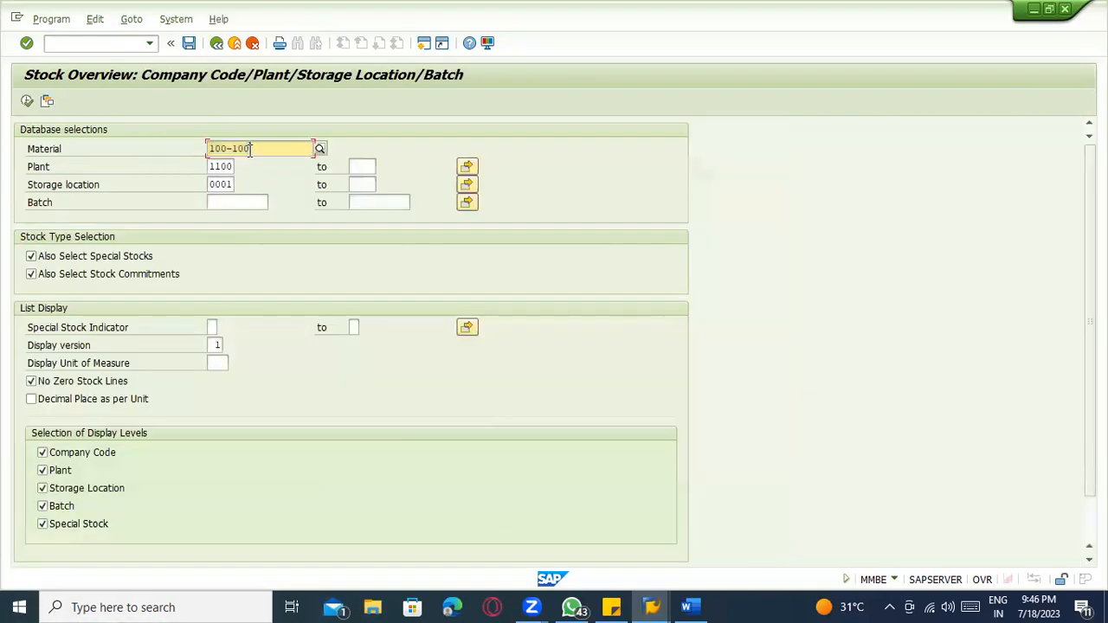
double_click(217, 184)
key("Delete")
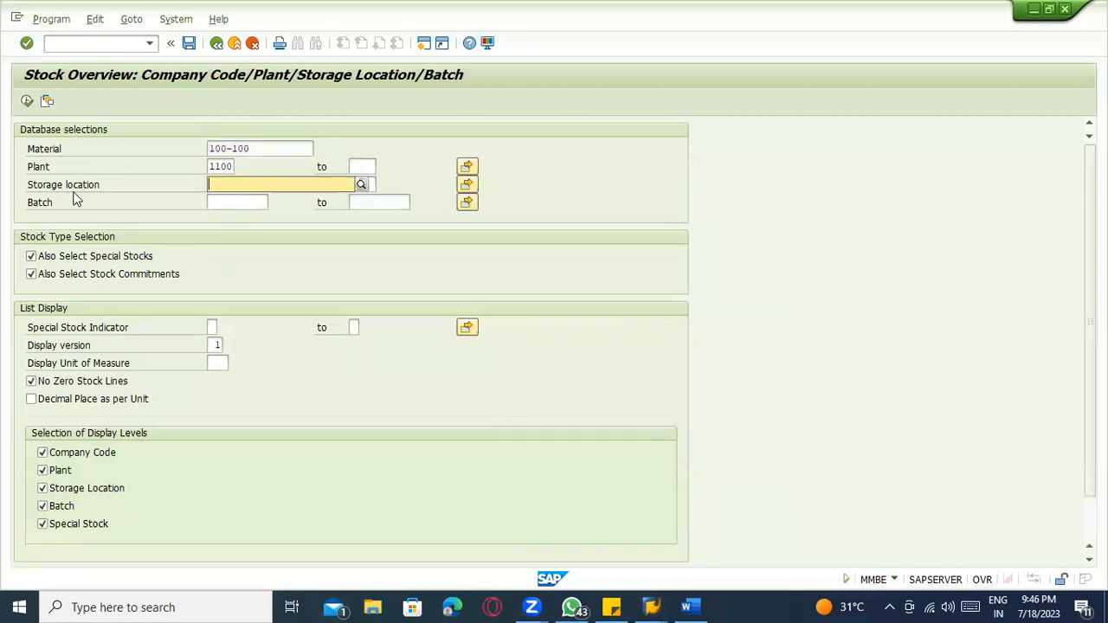
left_click(70, 186)
left_click(27, 100)
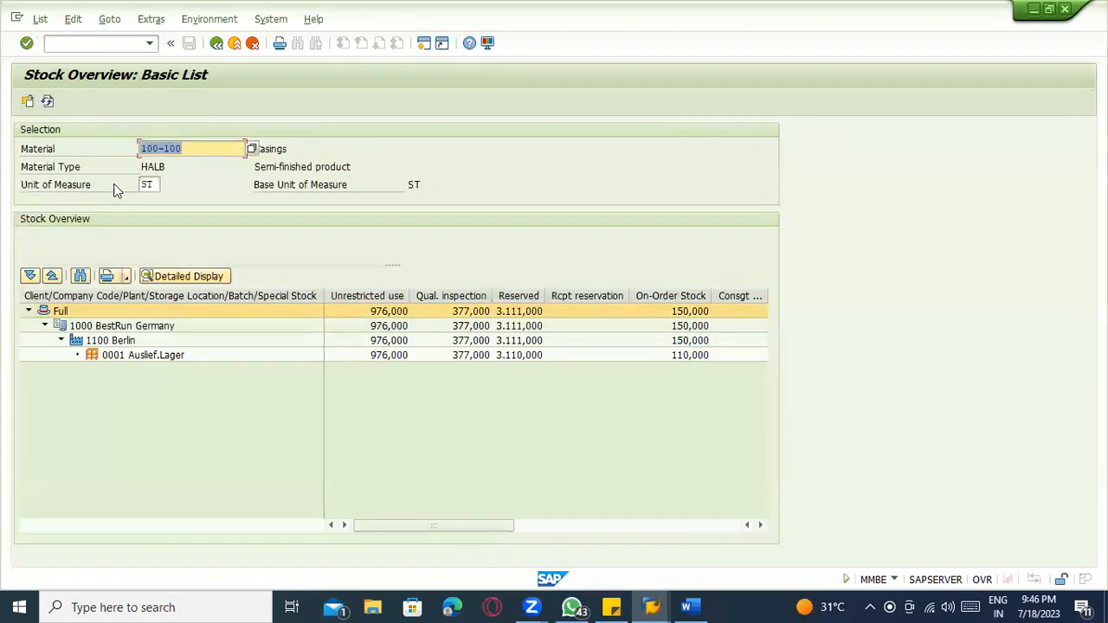
Step: Return to the selection, change the material to 100-200 and display its stock overview for plant 1100
left_click(217, 42)
left_click(250, 148)
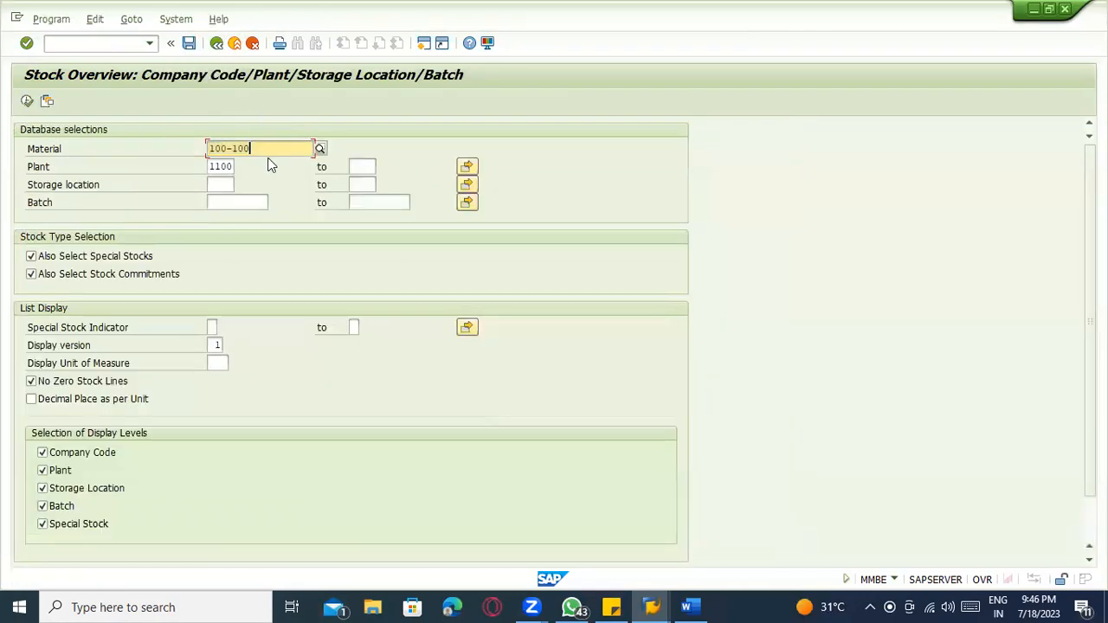
key("BackSpace")
key("BackSpace")
key("BackSpace")
type("200")
key("Return")
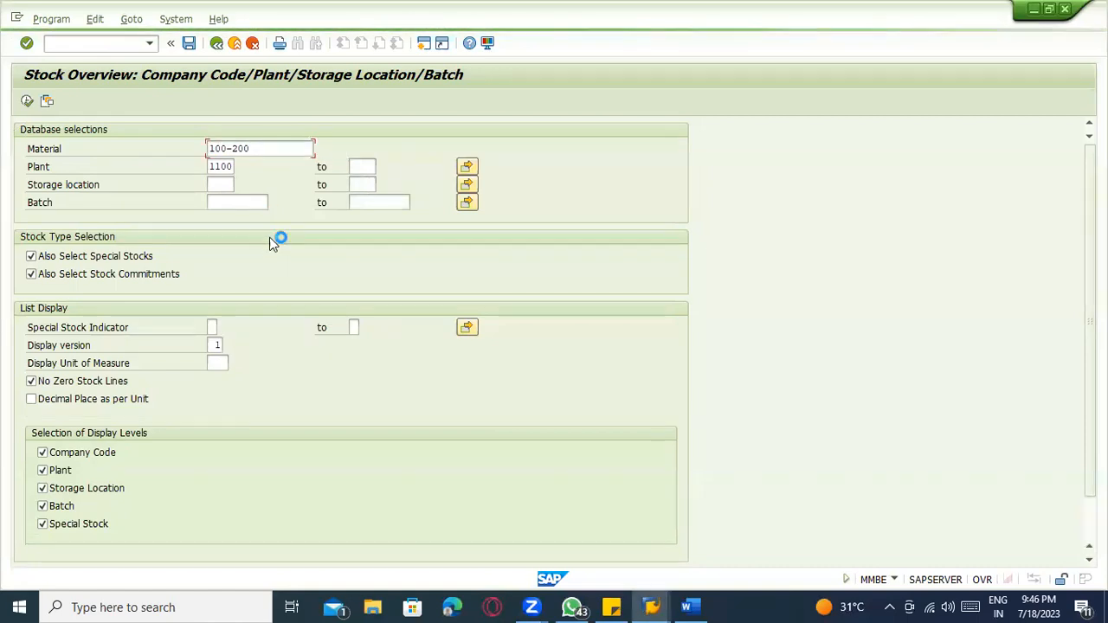
left_click(27, 101)
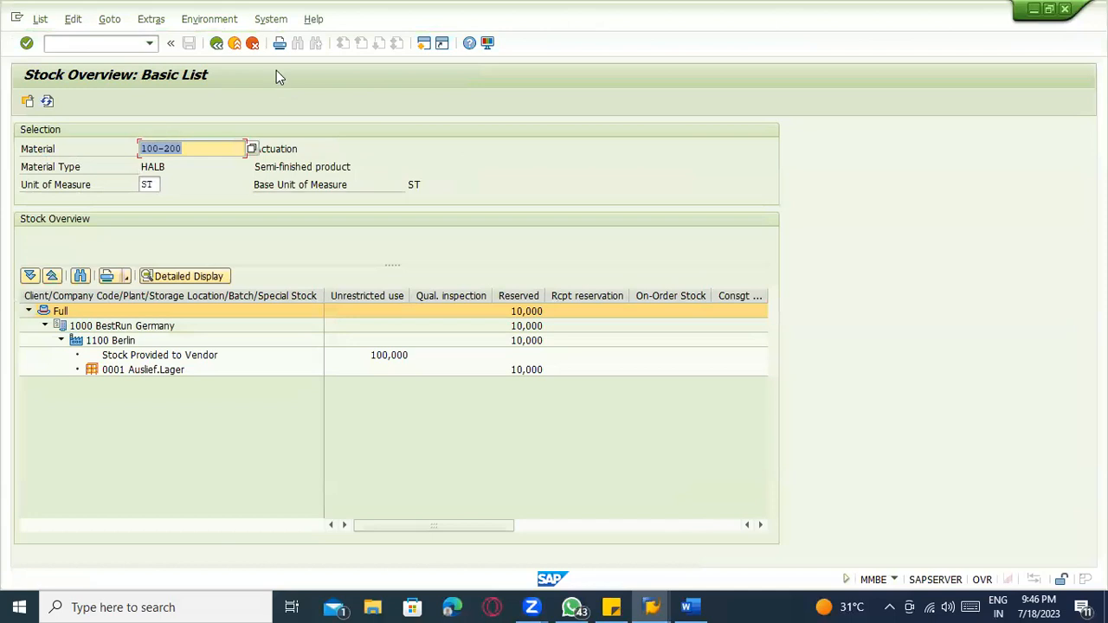
Step: Try to display the stock overview in plant 1100 for material GOBIND01 and for material 50065801
left_click(216, 43)
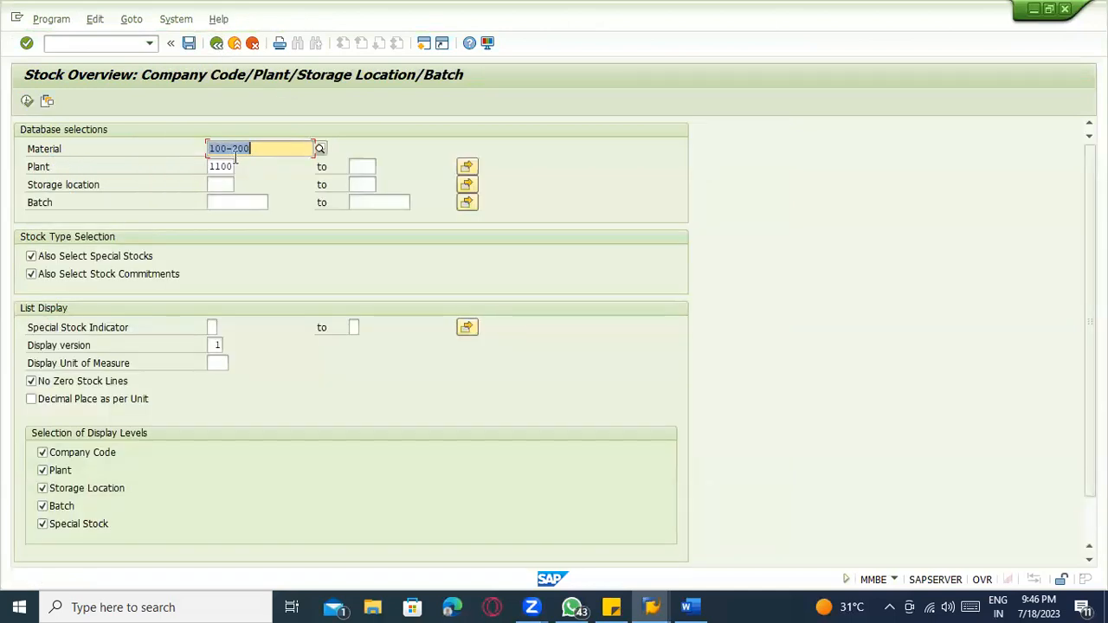
key("BackSpace")
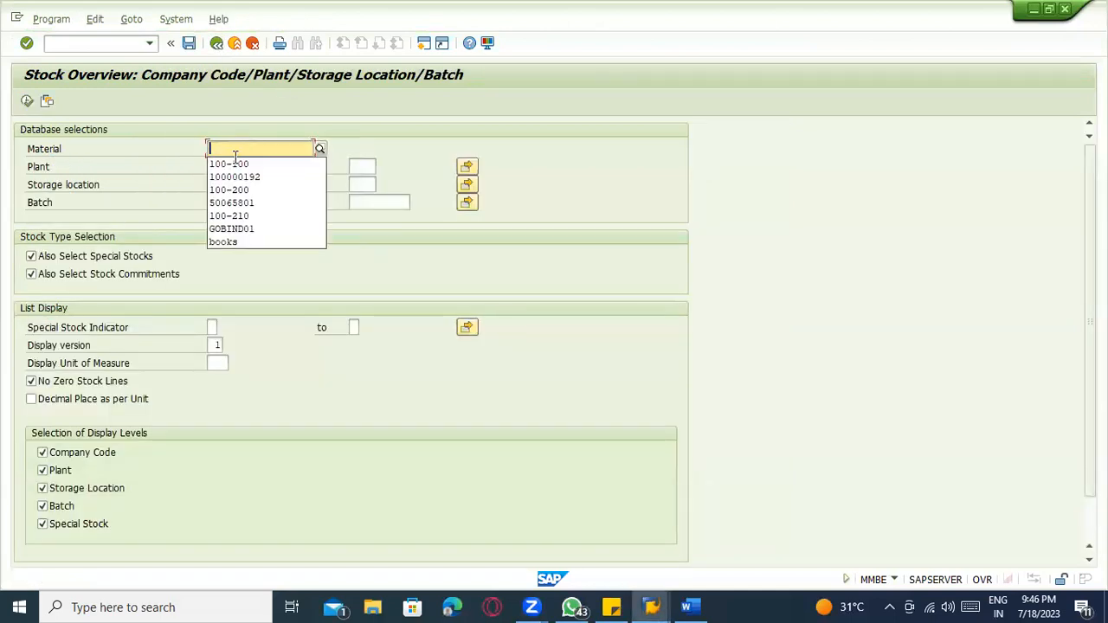
left_click(250, 229)
left_click(26, 102)
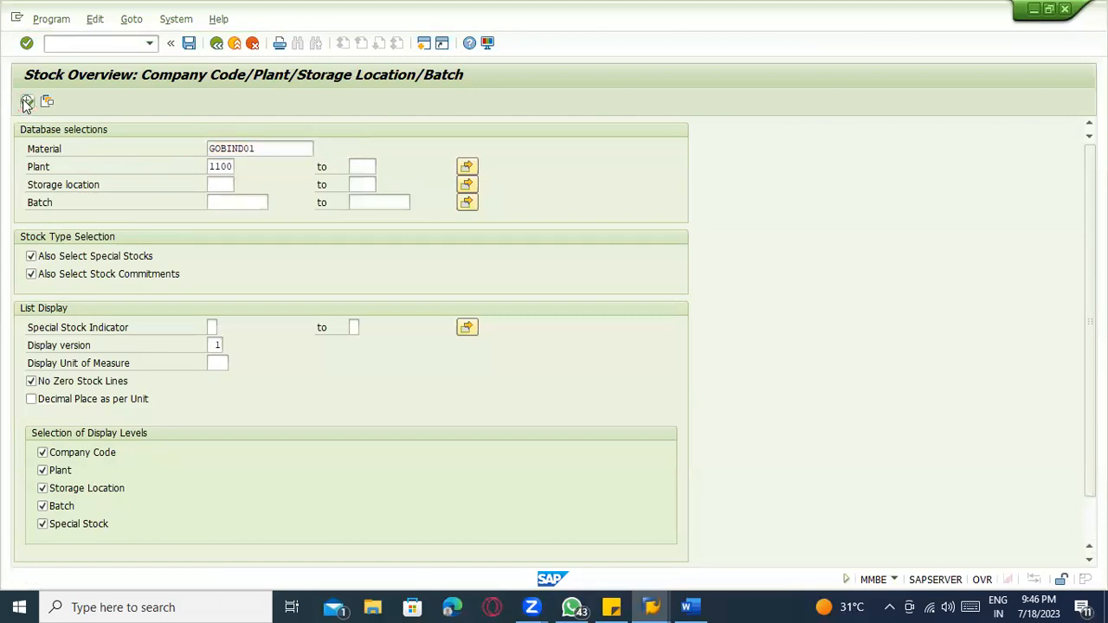
key("BackSpace")
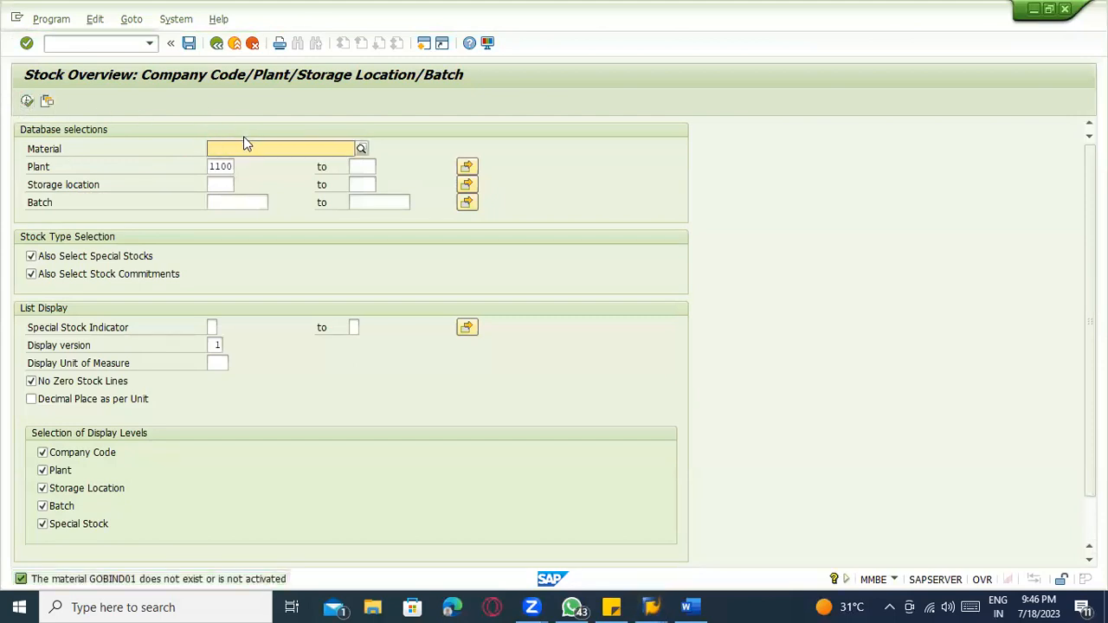
left_click(245, 217)
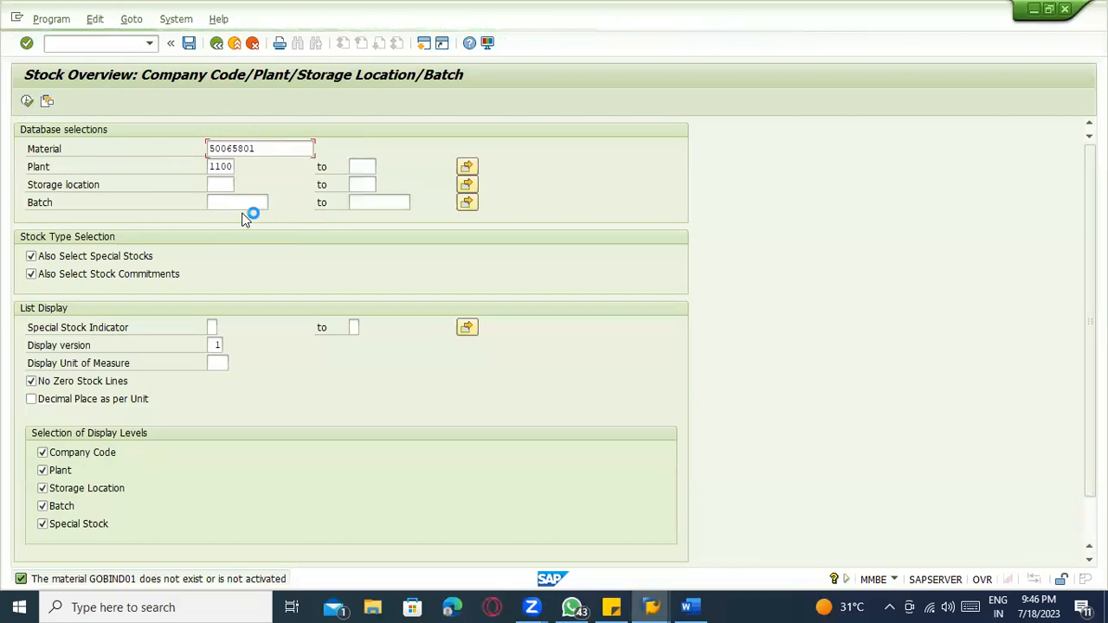
left_click(27, 101)
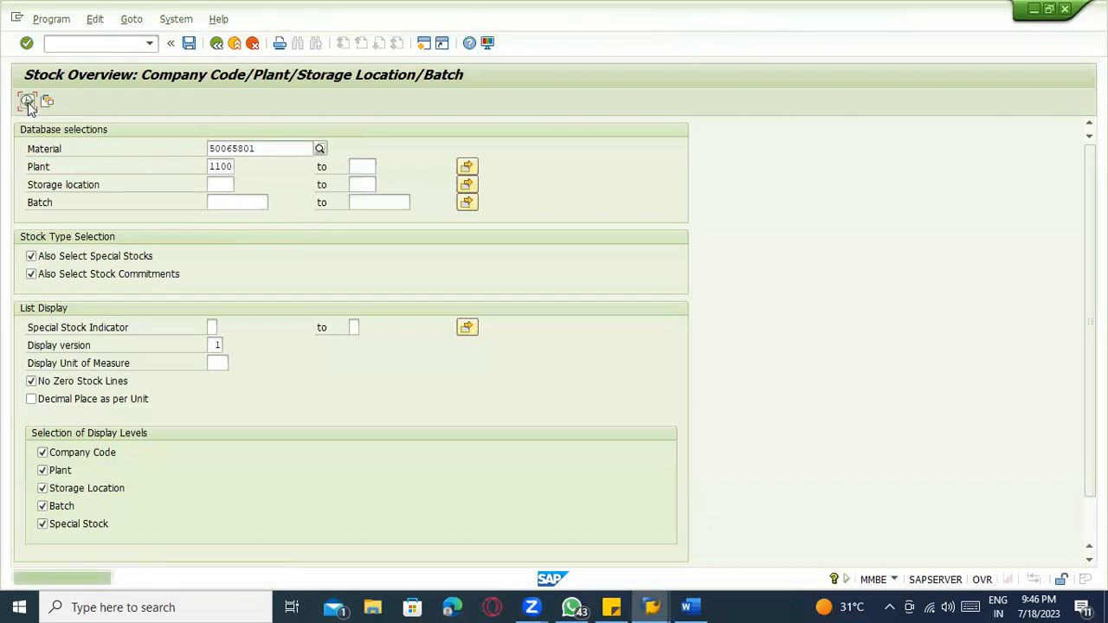
Step: Open transaction SE16N in a new session and load table MARC
left_click(113, 42)
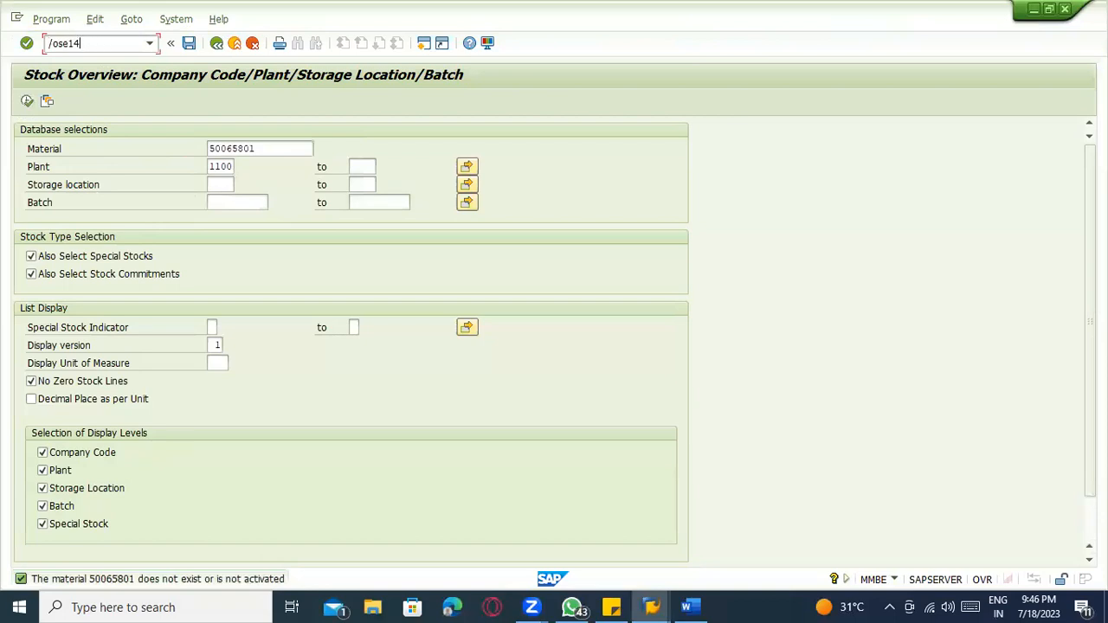
key("Return")
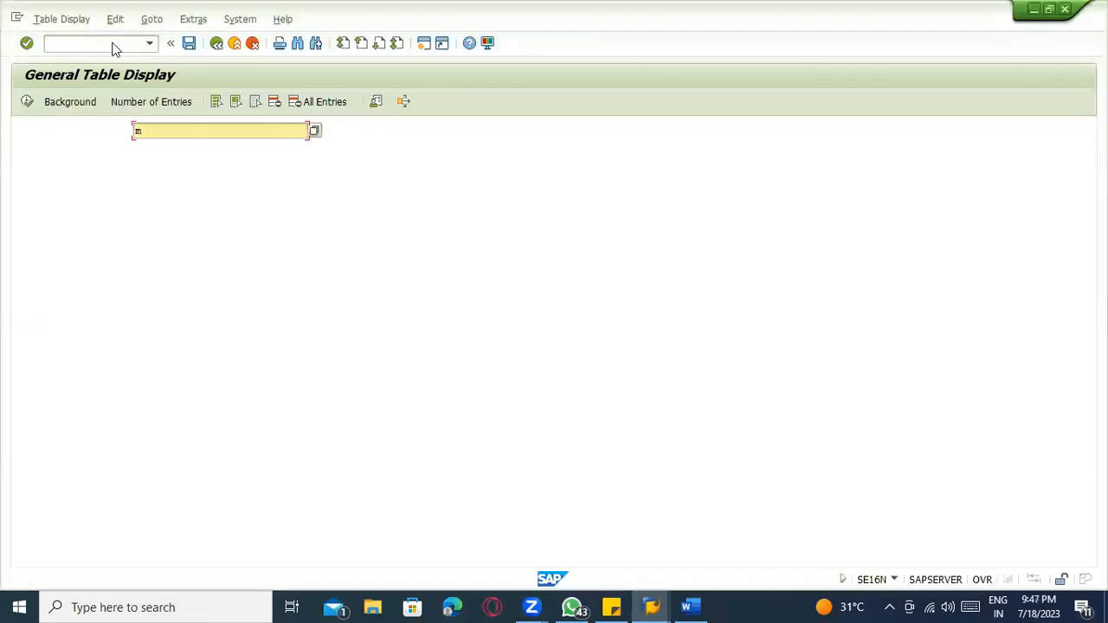
type("marc")
key("Return")
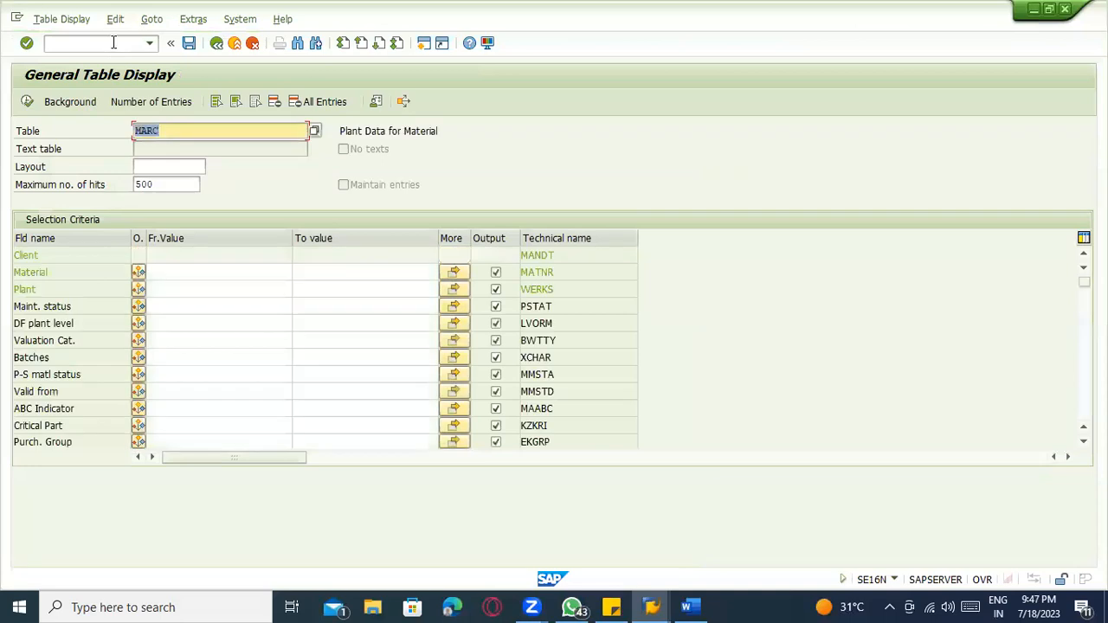
Step: List all MARC entries for plant 1100 with Batches set to X and no maximum number of hits
left_click(173, 289)
type("1100")
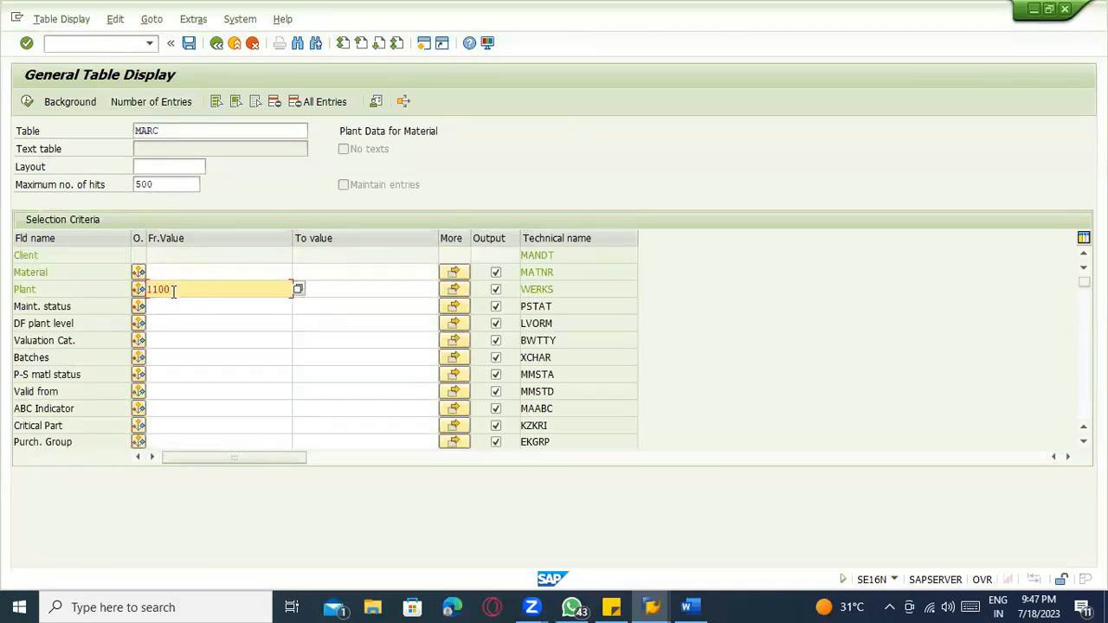
left_click(77, 355)
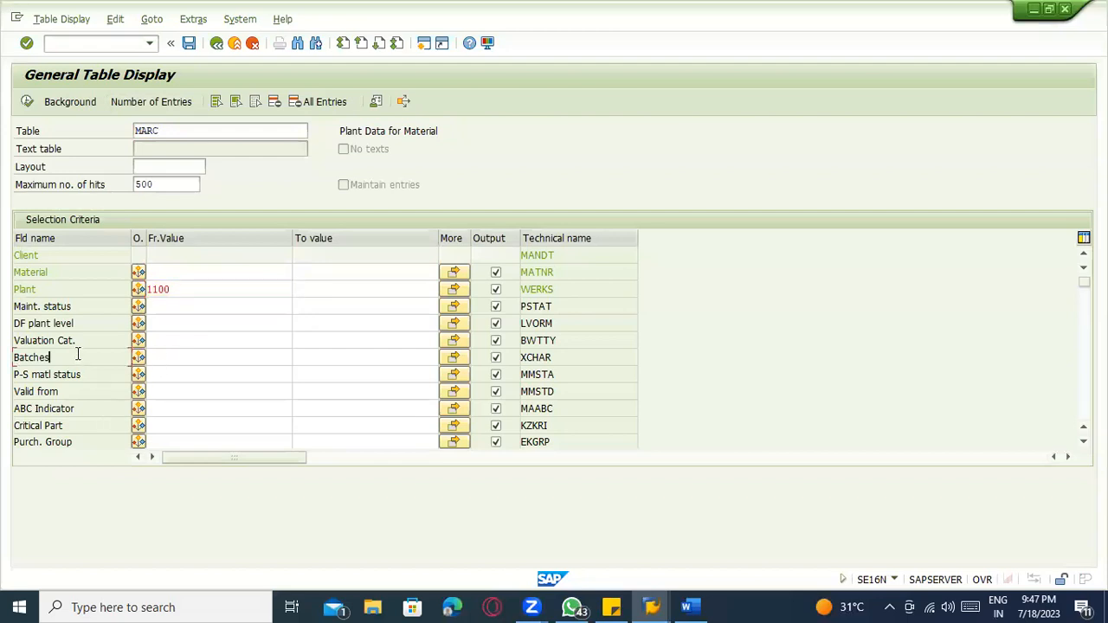
left_click(141, 370)
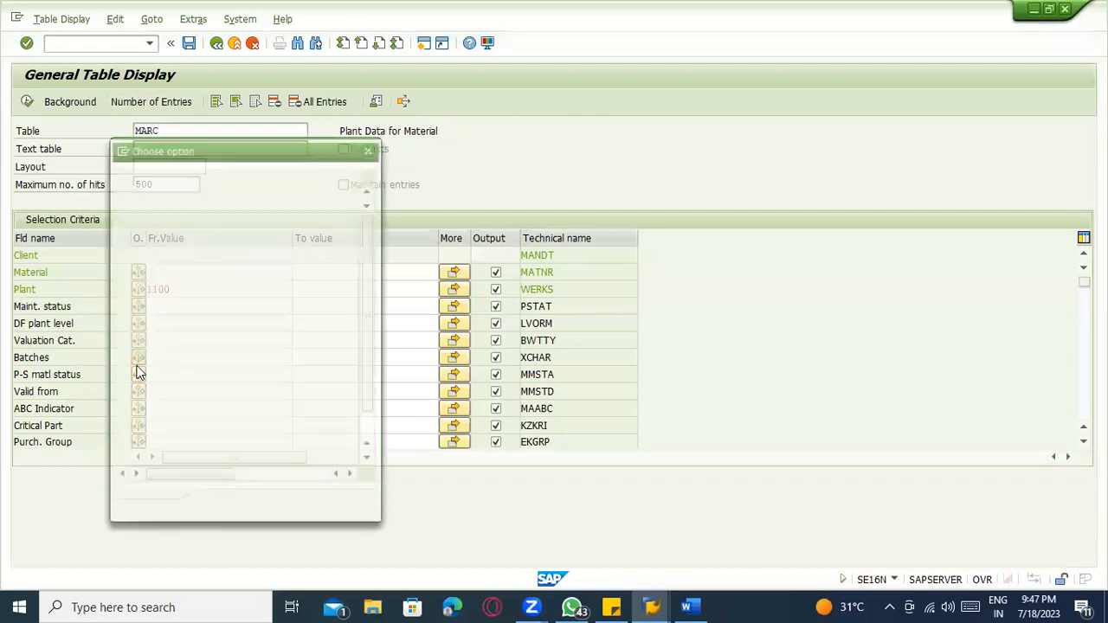
key("Escape")
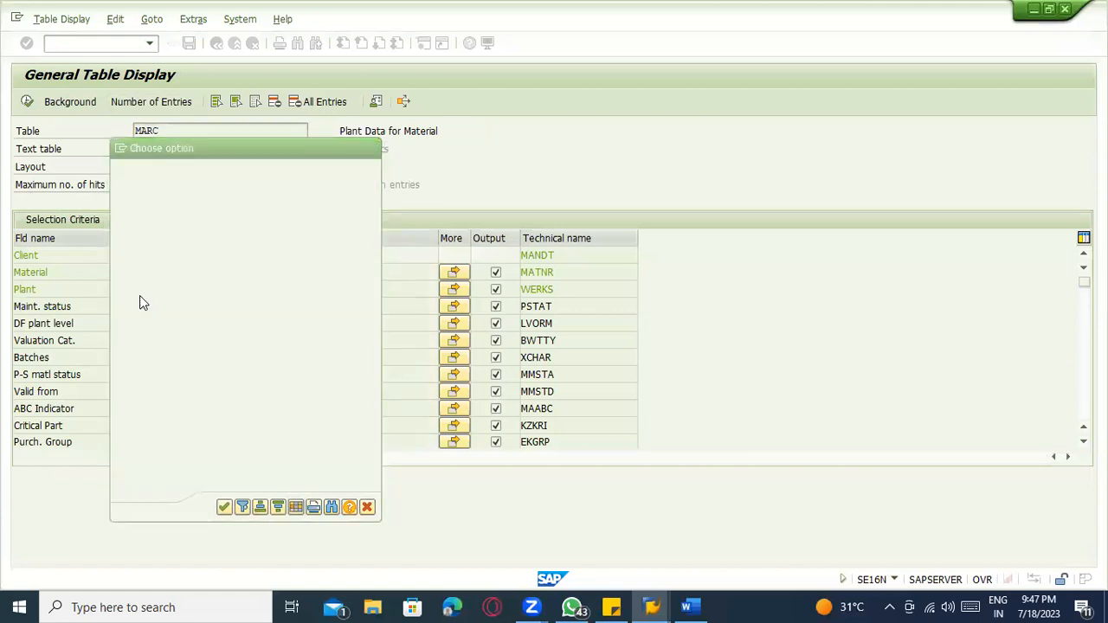
left_click(163, 355)
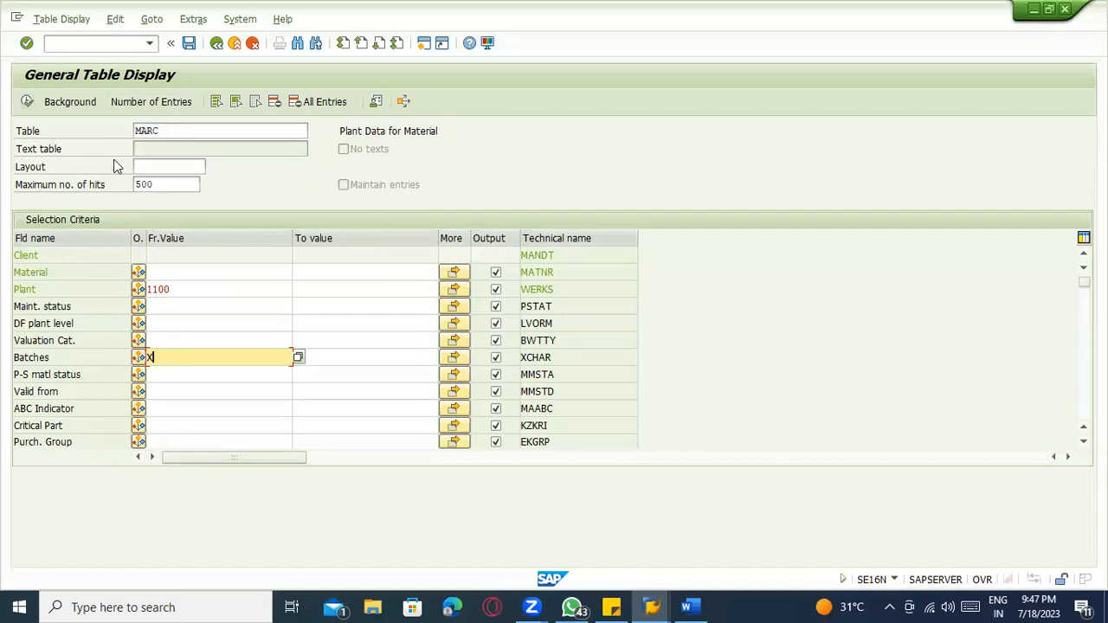
double_click(158, 184)
key("Delete")
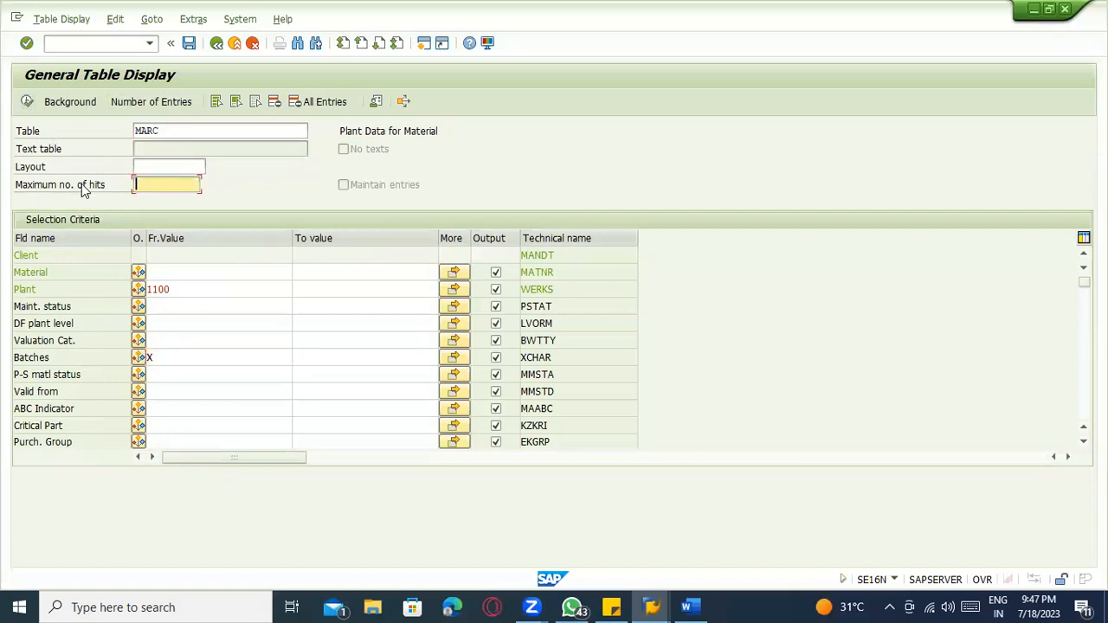
left_click(55, 299)
left_click(27, 102)
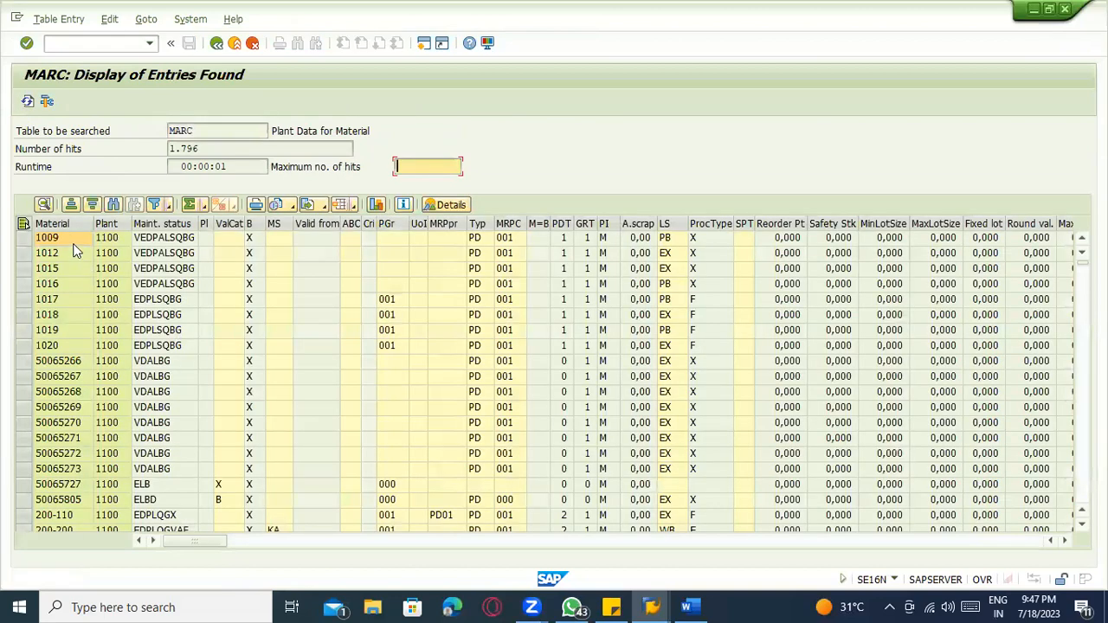
Step: Sort the MARC entries by material in ascending order and display the stock overview for the copied material 50065266
left_click(65, 224)
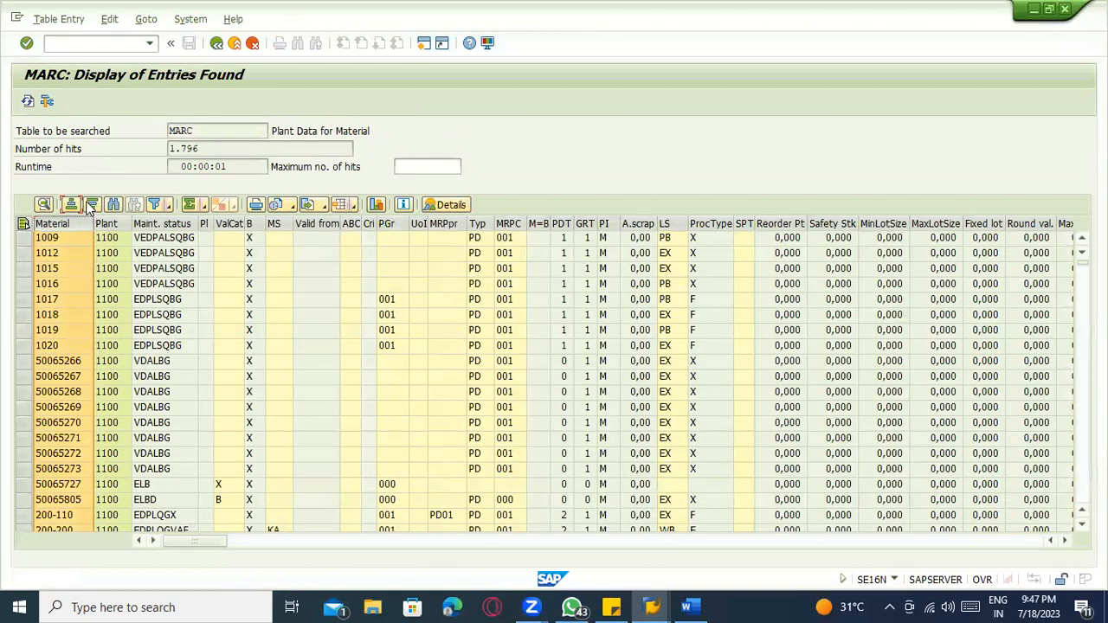
left_click(88, 205)
left_click(71, 364)
key("ctrl+c")
key("alt+Tab")
left_click_drag(277, 148, 168, 145)
key("ctrl+v")
left_click(26, 102)
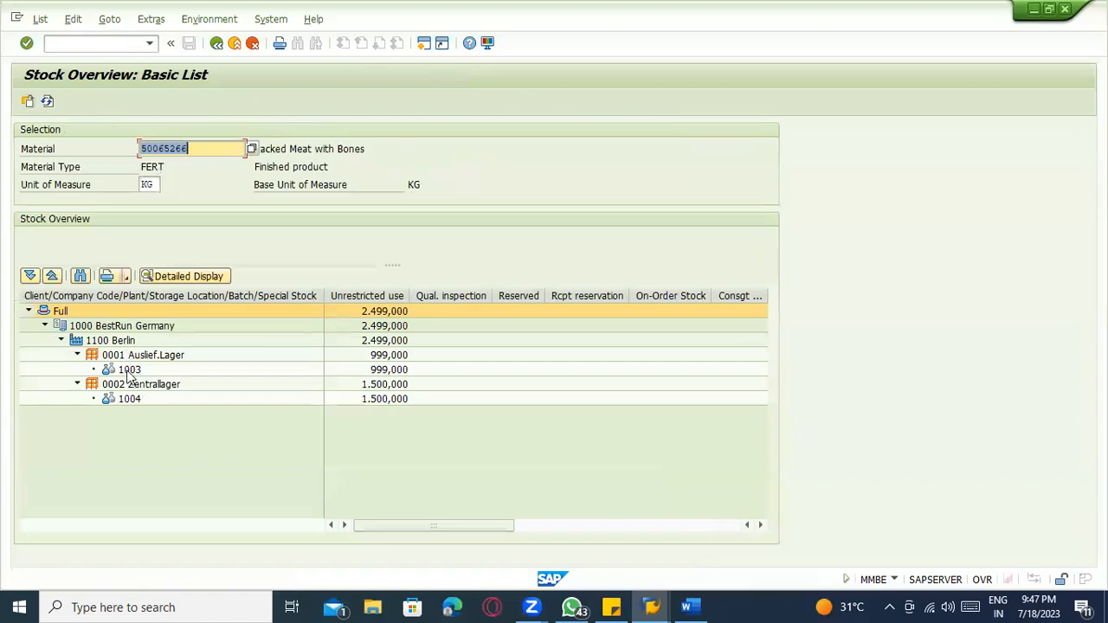
Step: Check the unrestricted-use stock of batch 1003 at storage location 0001 and batch 1004 at 0002
left_click(128, 369)
left_click(130, 399)
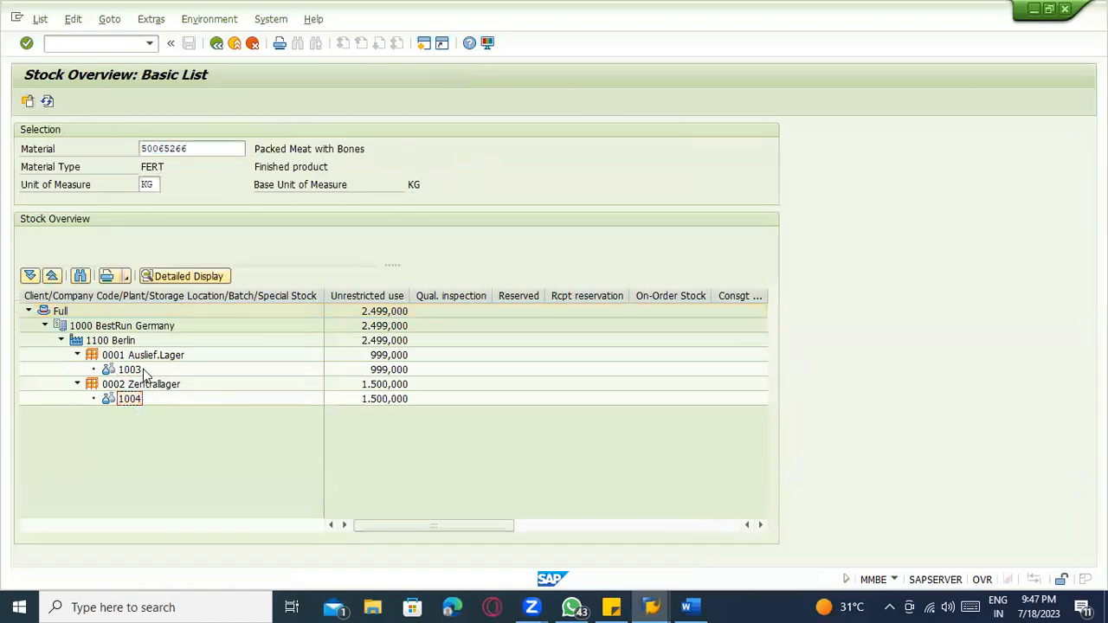
left_click(389, 373)
left_click(386, 401)
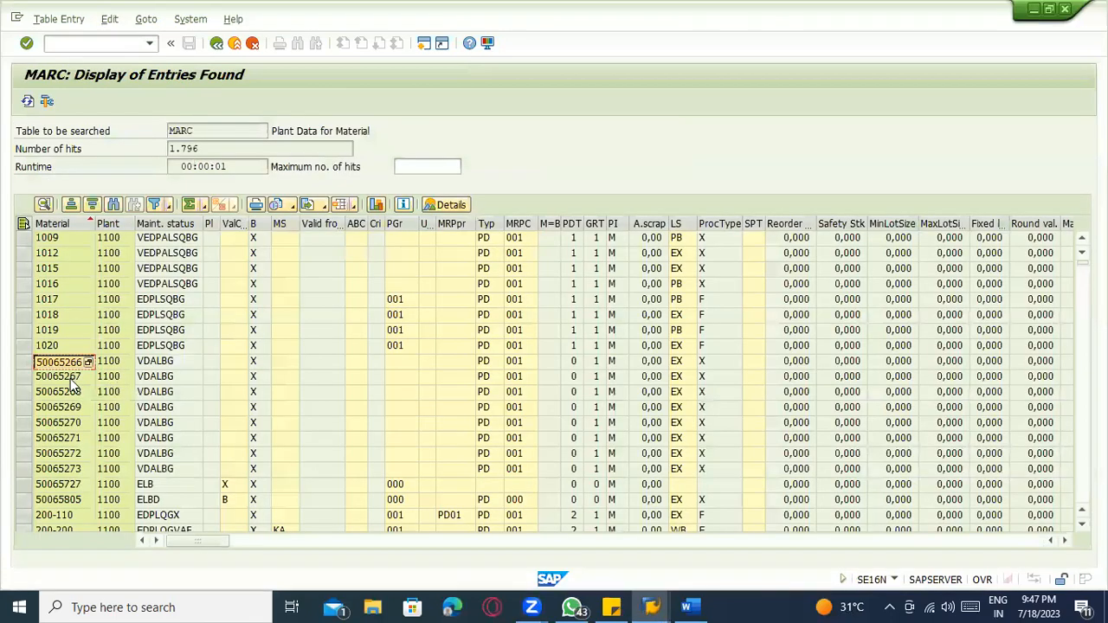
Step: Copy material 50065267 from the MARC list and display its stock overview for plant 1100
left_click(67, 377)
left_click(217, 43)
left_click(217, 44)
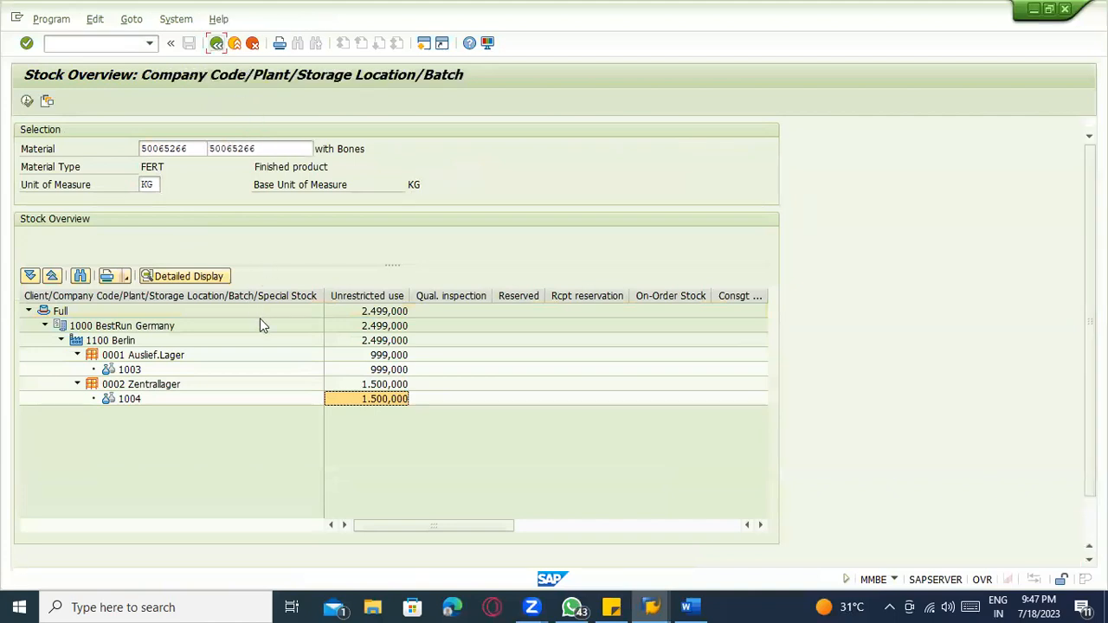
left_click(237, 149)
double_click(237, 149)
key("ctrl+v")
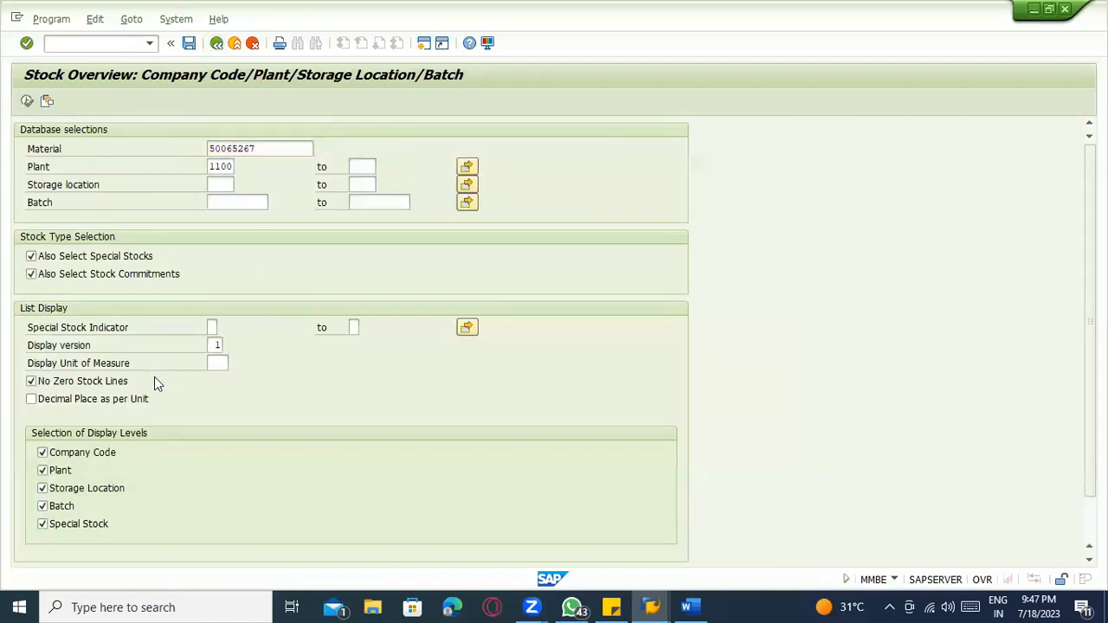
key("F8")
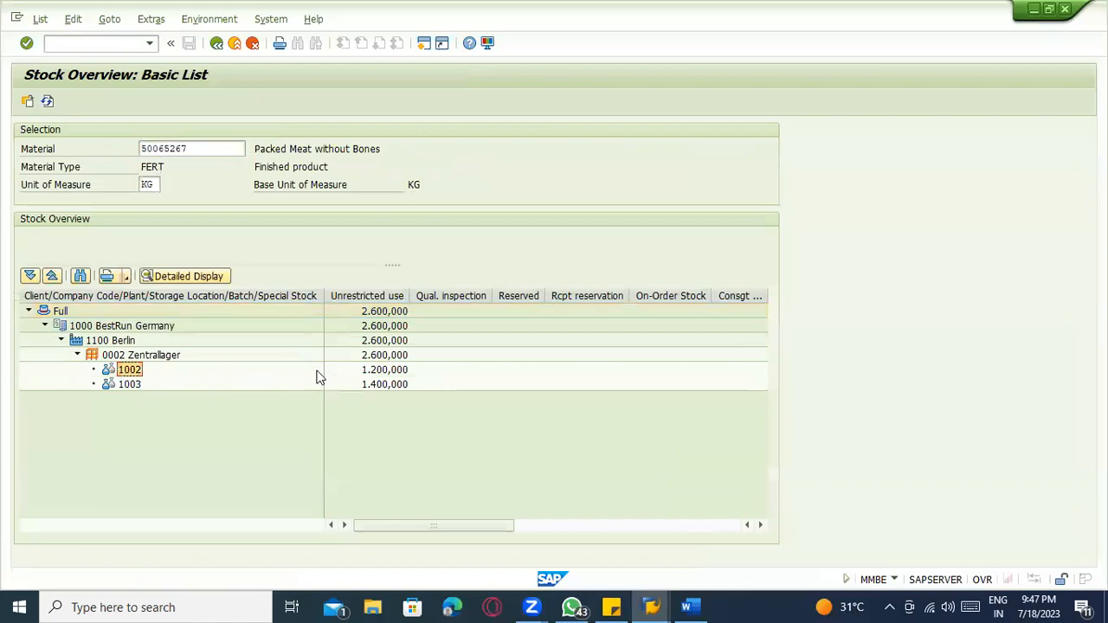
Step: Compare the total unrestricted-use stock at storage location 0002 Zentrallager with the stock of batches 1002 and 1003
left_click(396, 357)
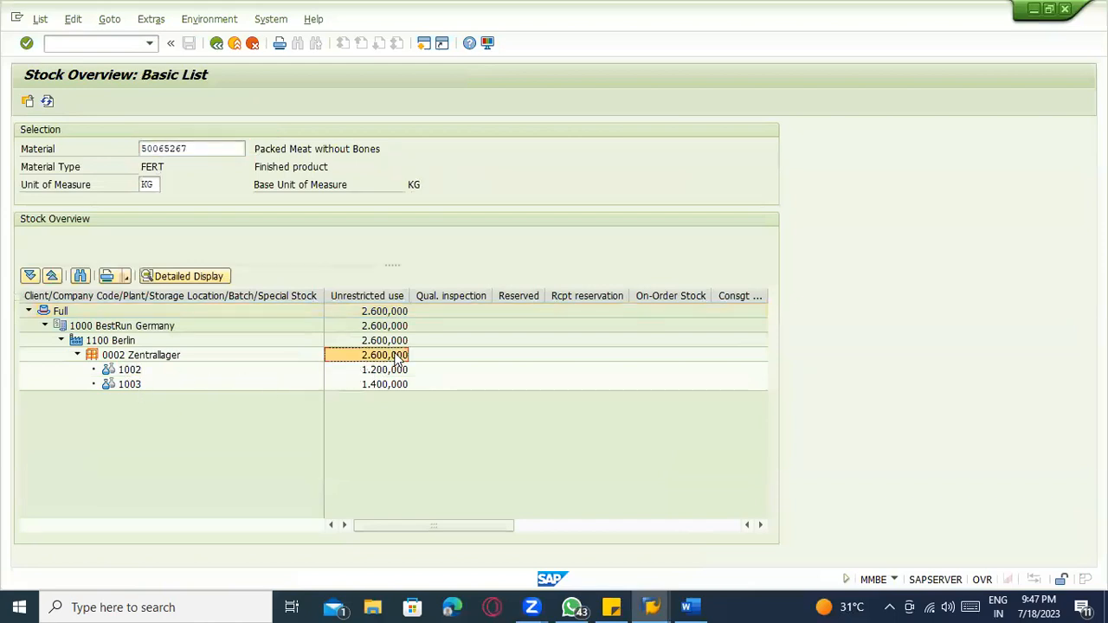
left_click(135, 372)
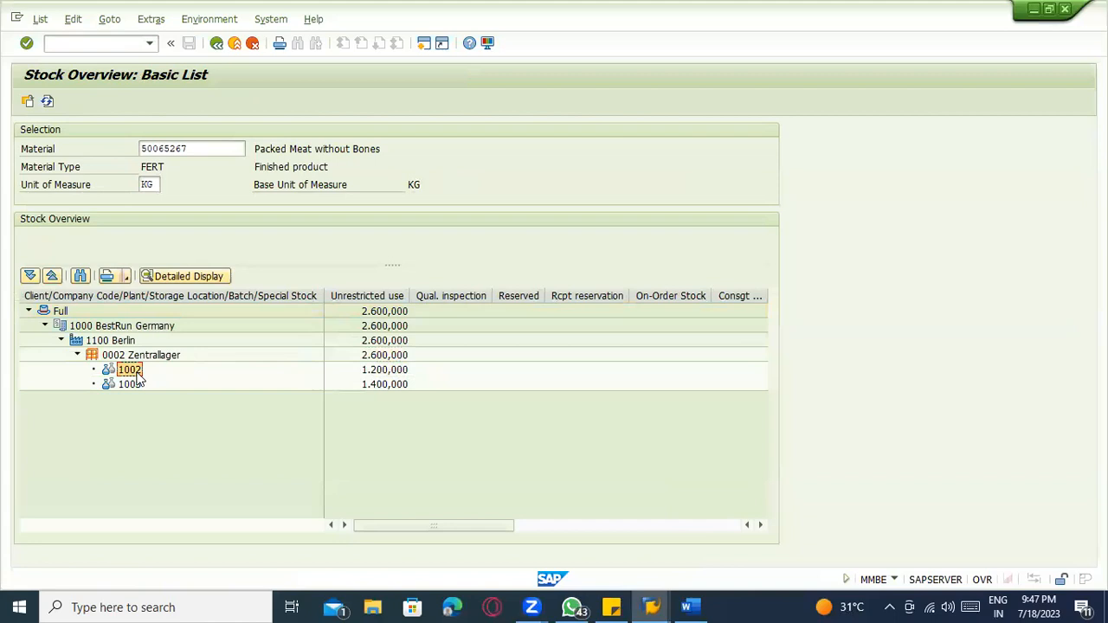
left_click(384, 373)
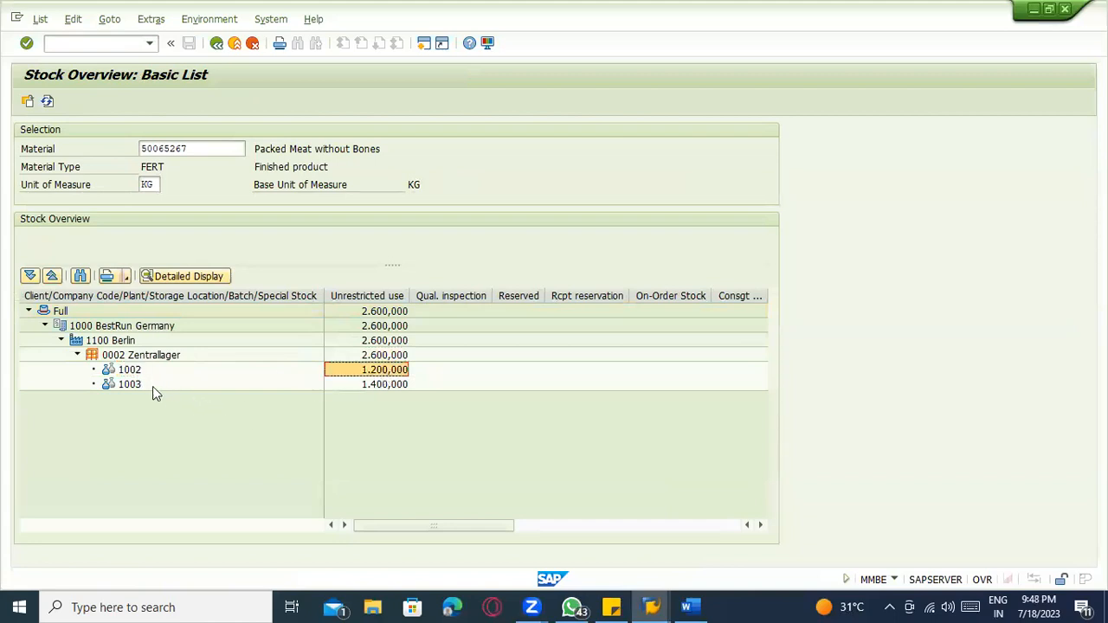
left_click(125, 388)
left_click(400, 386)
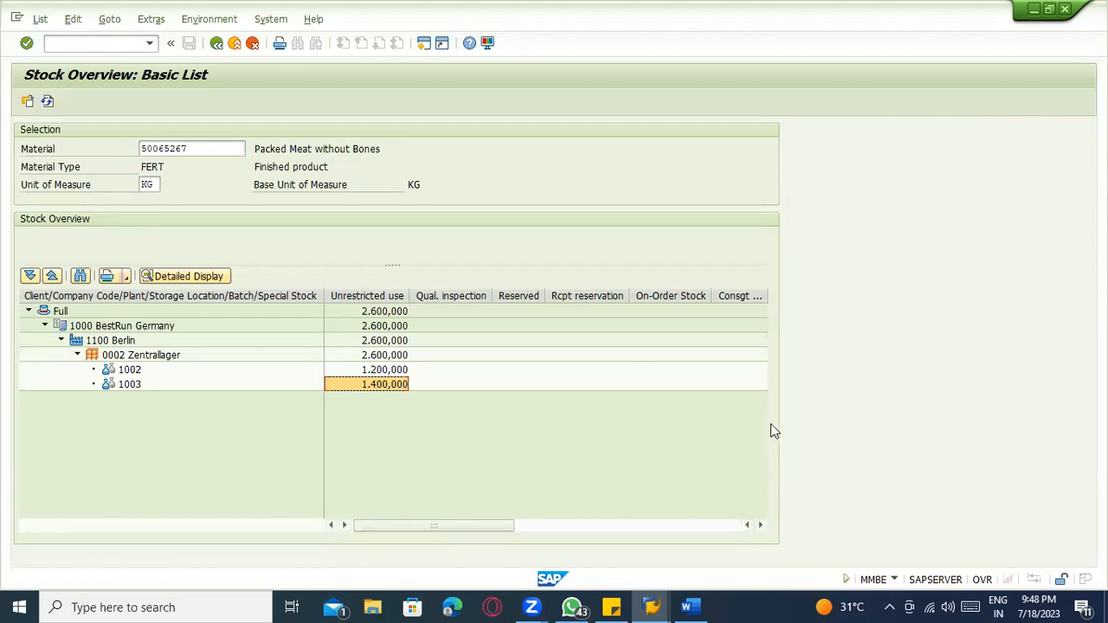
key("alt+Tab")
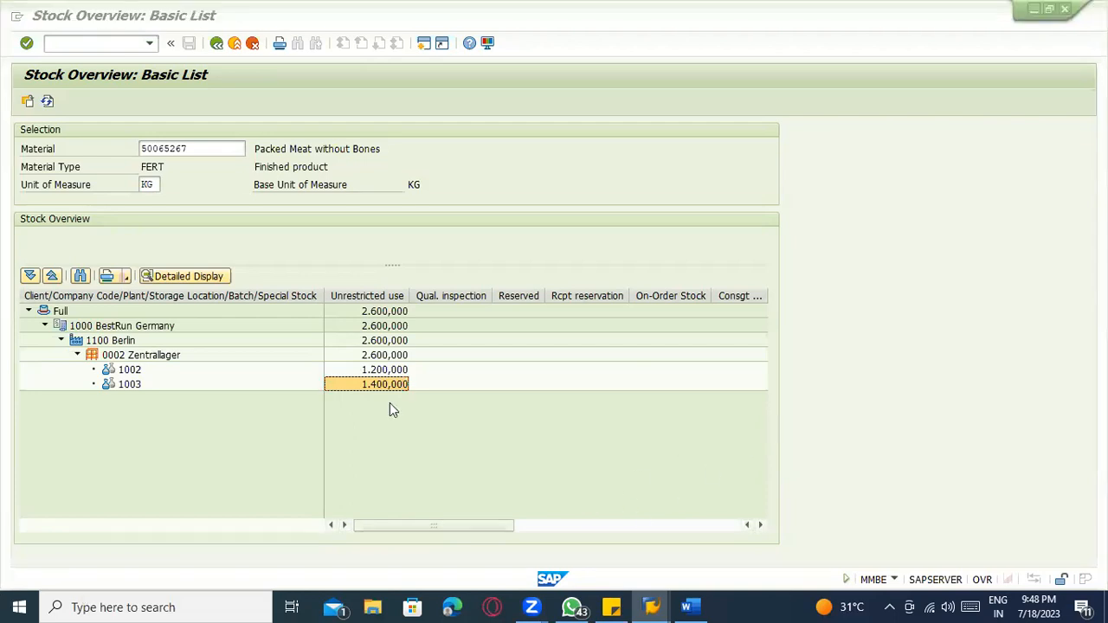
key("alt+Tab")
key("alt+Tab")
key("alt+Tab")
key("alt+Tab")
key("shift+alt+Tab")
key("shift+alt+Tab")
key("shift+alt+Tab")
key("shift+alt+Tab")
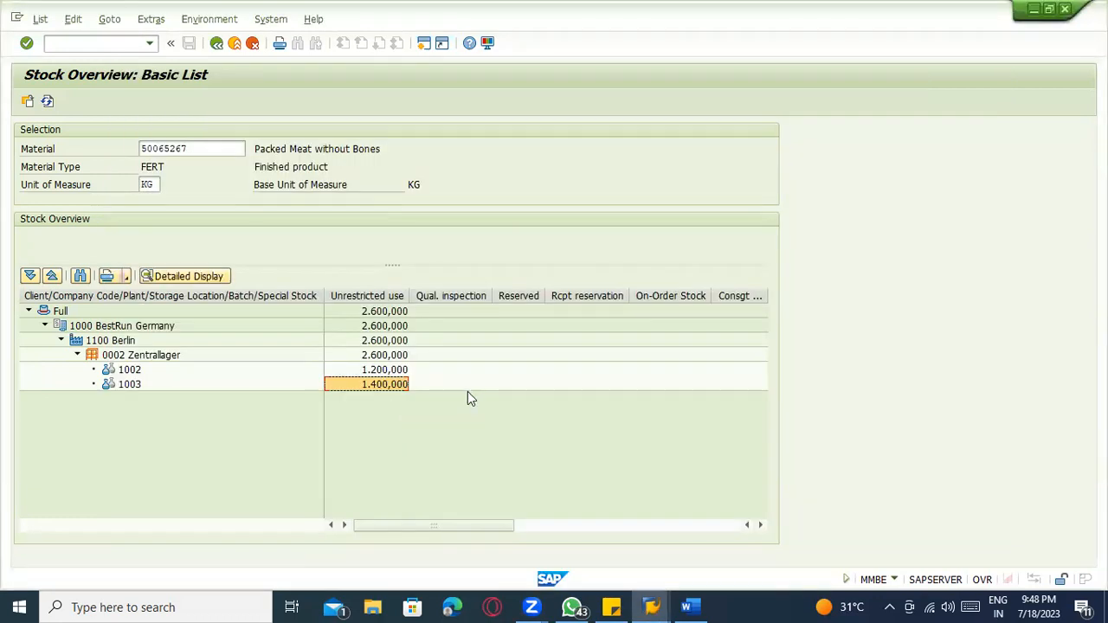
key("alt+Tab")
key("alt+Tab")
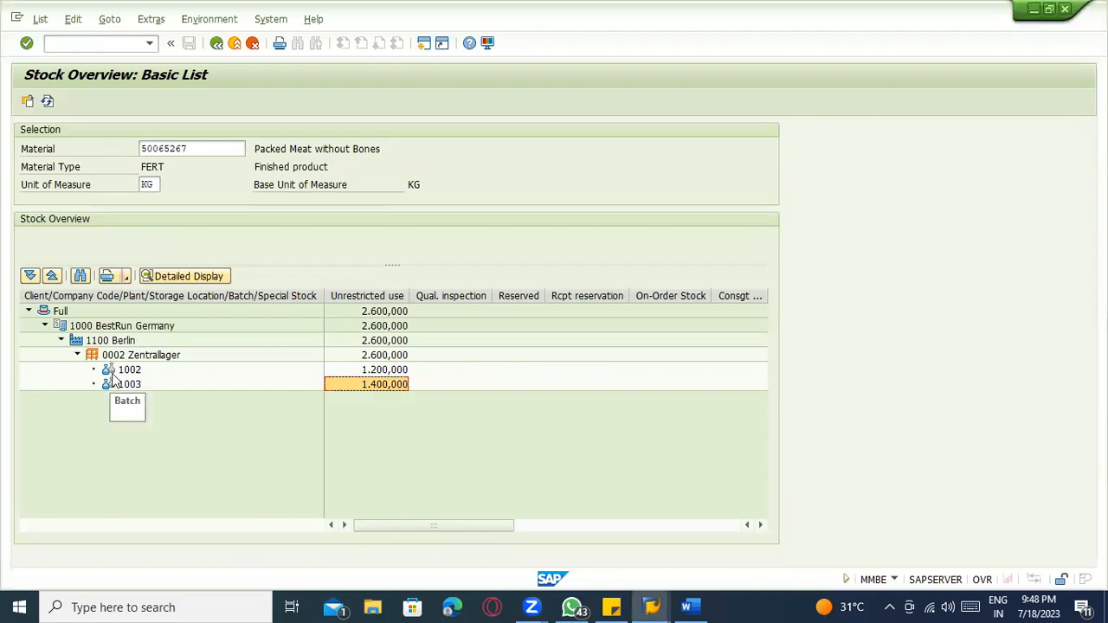
Step: Examine batches 1002 and 1003 of the packed meat material under plant 1100 in the stock overview
left_click(128, 371)
left_click(130, 384)
left_click(136, 386)
left_click(135, 372)
left_click(138, 386)
left_click(137, 369)
left_click(138, 386)
left_click(136, 373)
left_click(140, 387)
left_click(136, 359)
left_click(133, 373)
left_click(136, 384)
Step: Switch to the displayed physical inventory document and start document creation in a new session with /omi01
key("alt+Tab")
key("alt+Tab")
key("alt+Tab")
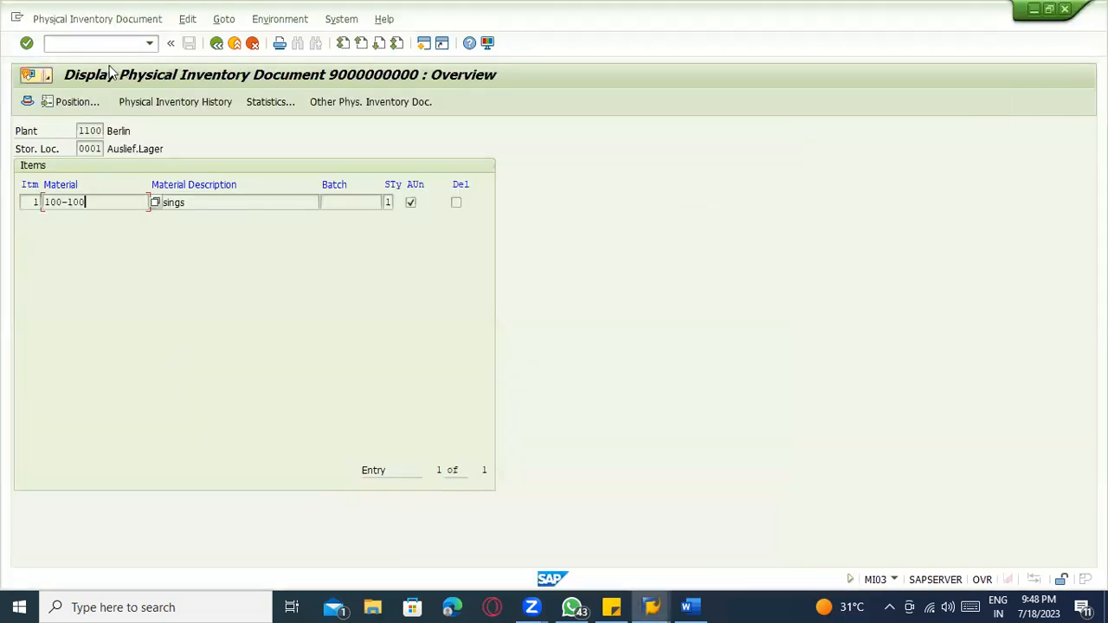
left_click(104, 44)
type("/nMI04")
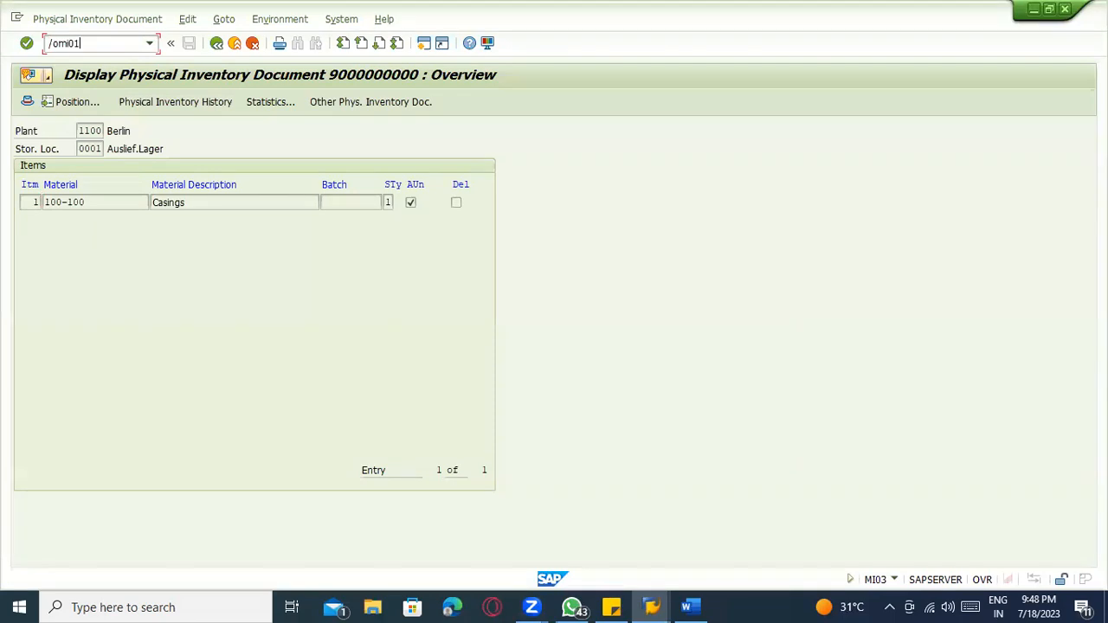
key("Return")
Step: Copy material number 50065267 from the stock overview and return to the physical inventory document creation screen
key("alt+Tab")
left_click_drag(199, 150, 121, 161)
key("alt+Tab")
key("alt+Tab")
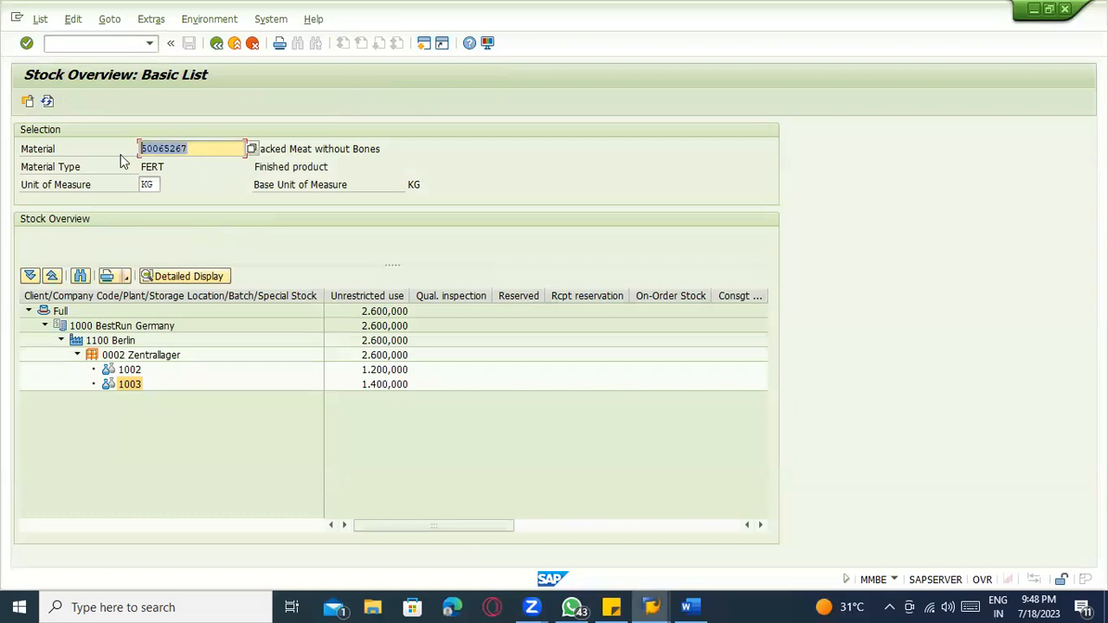
key("alt+Tab")
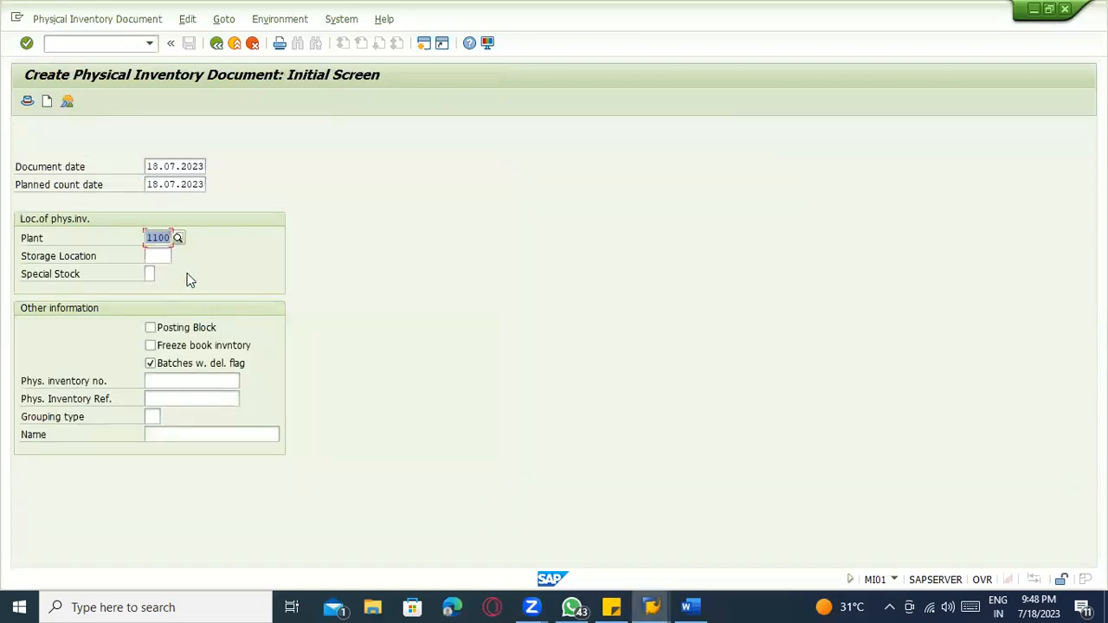
Step: Try to enter material 50065267 as item 1 of a physical inventory document for plant 1100, storage location 0001
key("Return")
left_click(161, 275)
key("Return")
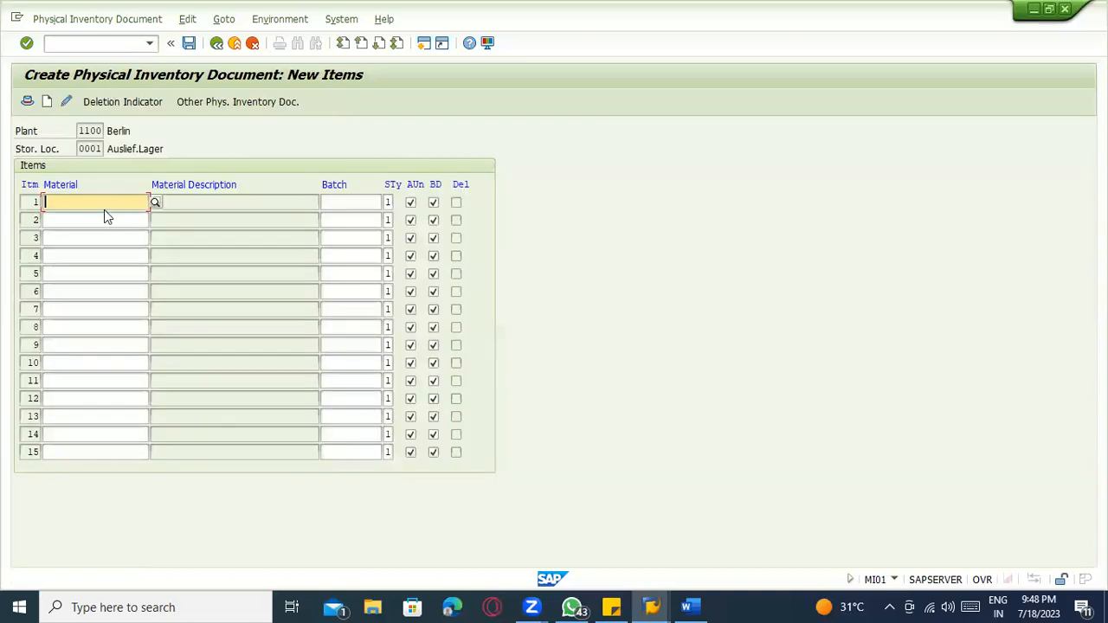
left_click(103, 222)
left_click(101, 239)
left_click(101, 256)
left_click(101, 274)
left_click(101, 326)
left_click(98, 200)
type("50065267")
key("Return")
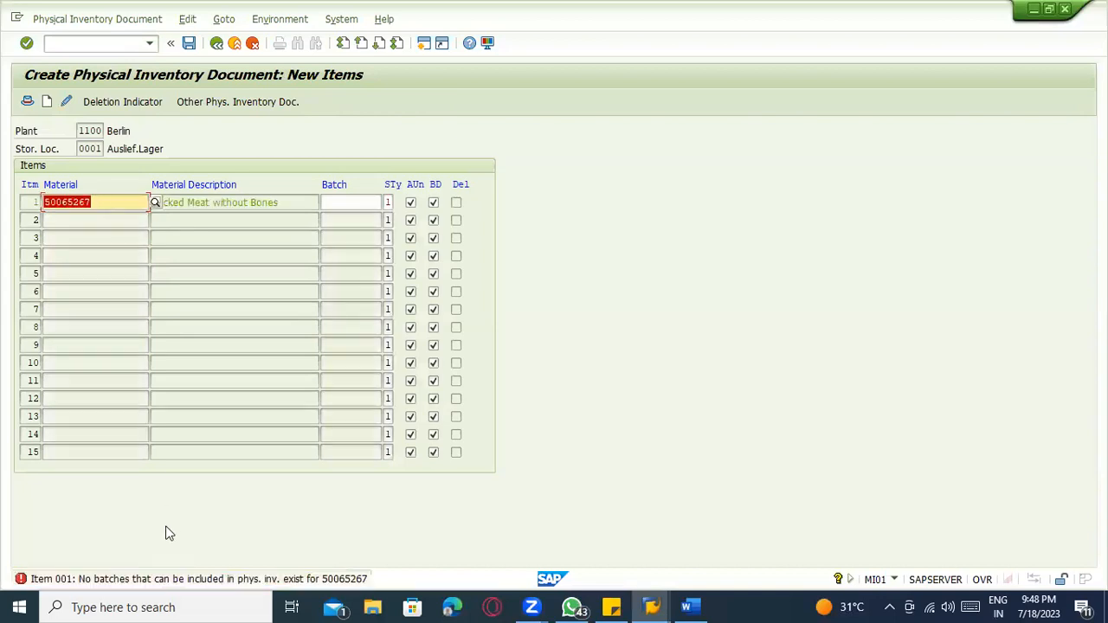
Step: Try to assign batch 1002 to the 50065267 item in storage location 0001
left_click(349, 202)
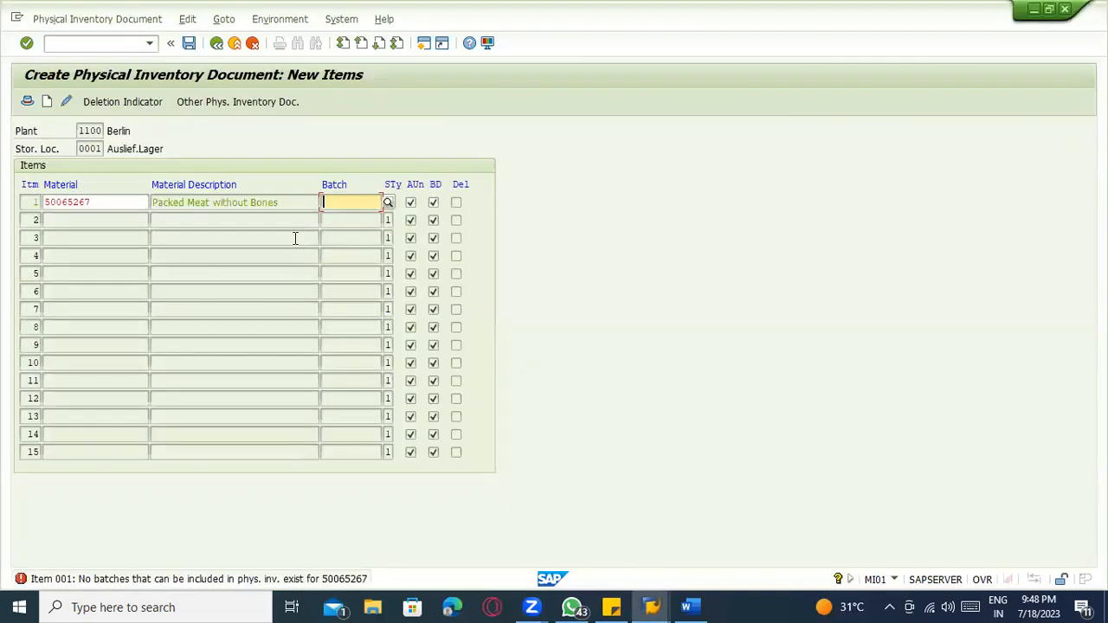
type("1002")
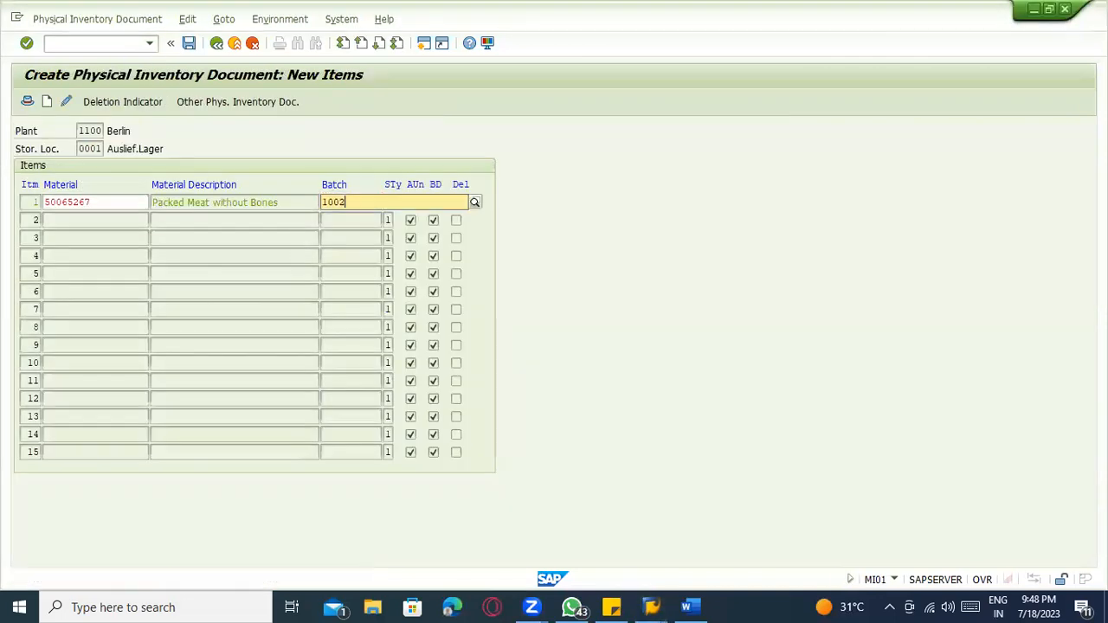
double_click(333, 202)
key("Return")
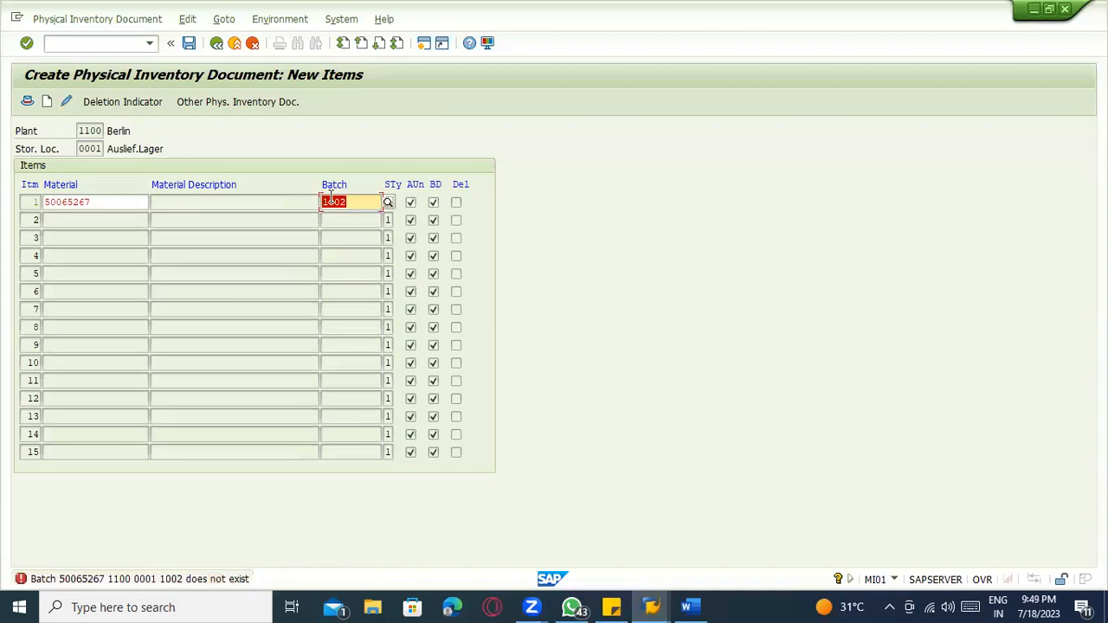
Step: Check in the stock overview which storage location holds the material's batches
key("alt+Tab")
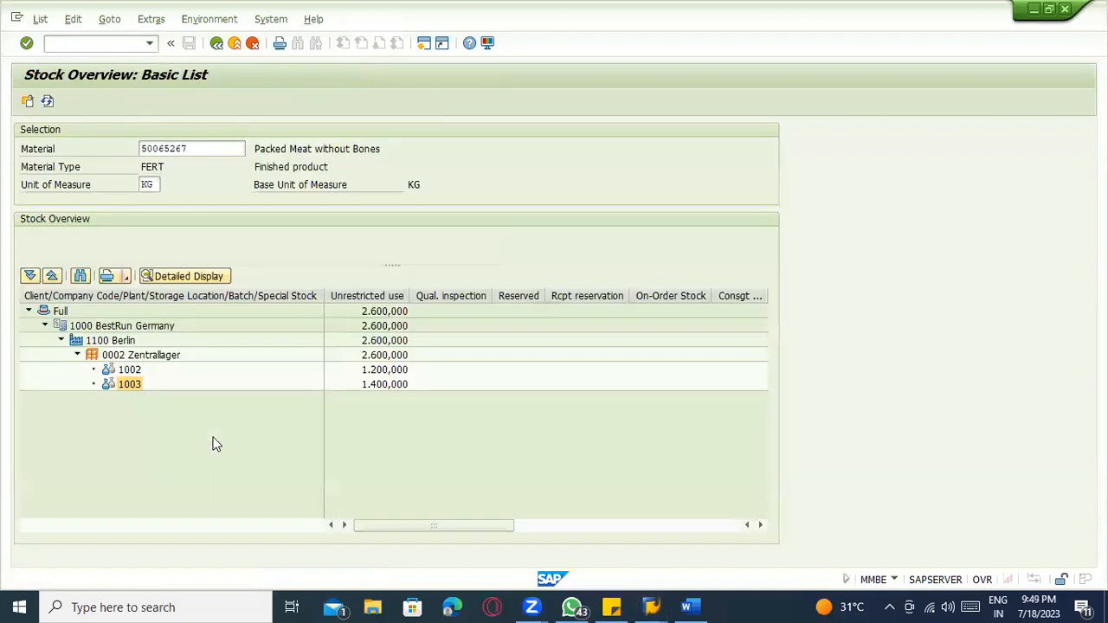
left_click(123, 357)
key("alt+Tab")
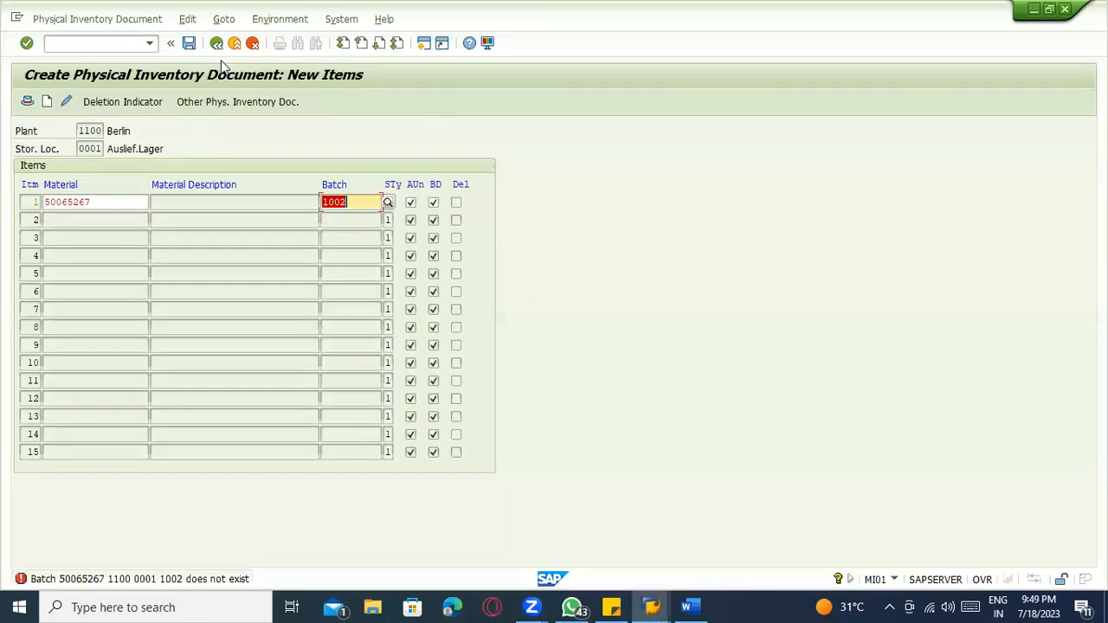
Step: Abandon the current entry and restart mi01 for plant 1100 with storage location 0002
left_click(220, 45)
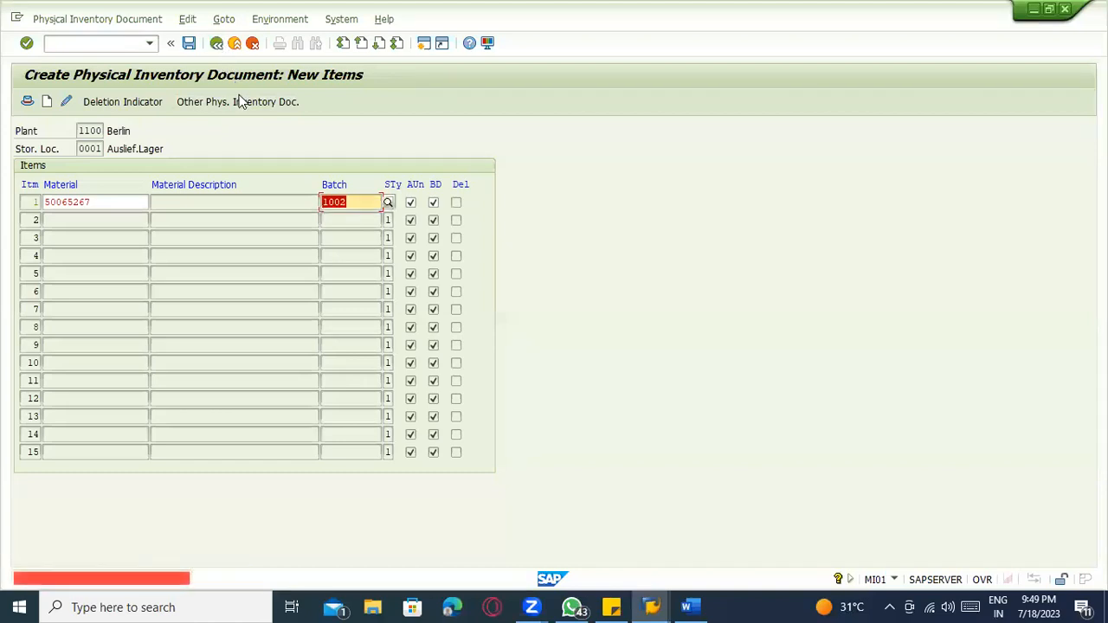
left_click(235, 44)
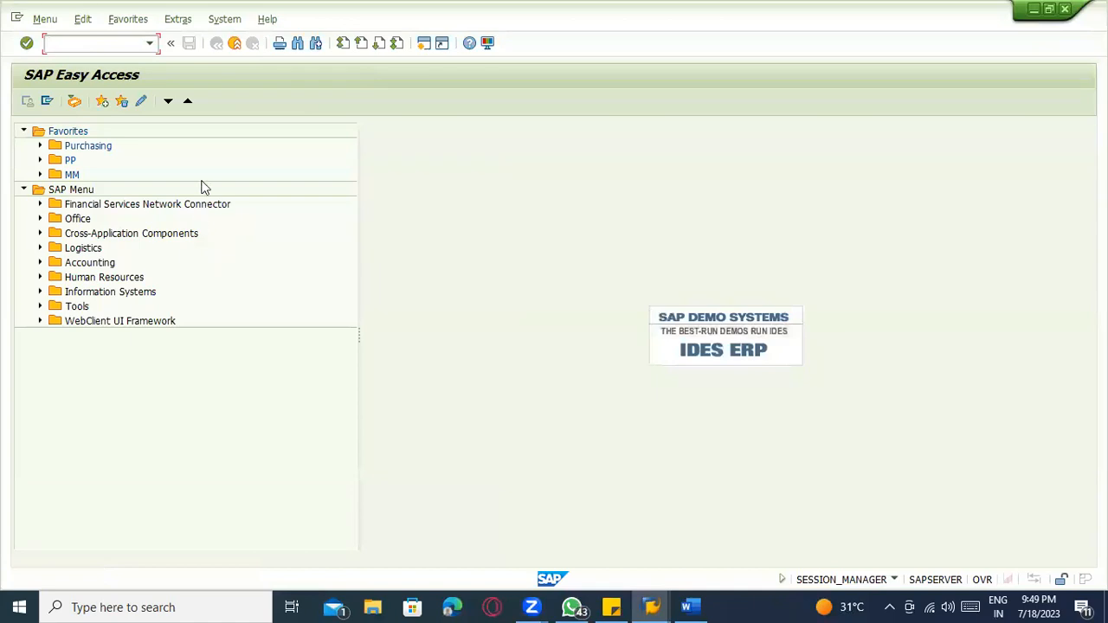
type("mi01")
key("Return")
key("Tab")
type("0002")
key("Return")
Step: Add material 50065267 with batch 1002 as item 1 and save the physical inventory document
left_click(114, 206)
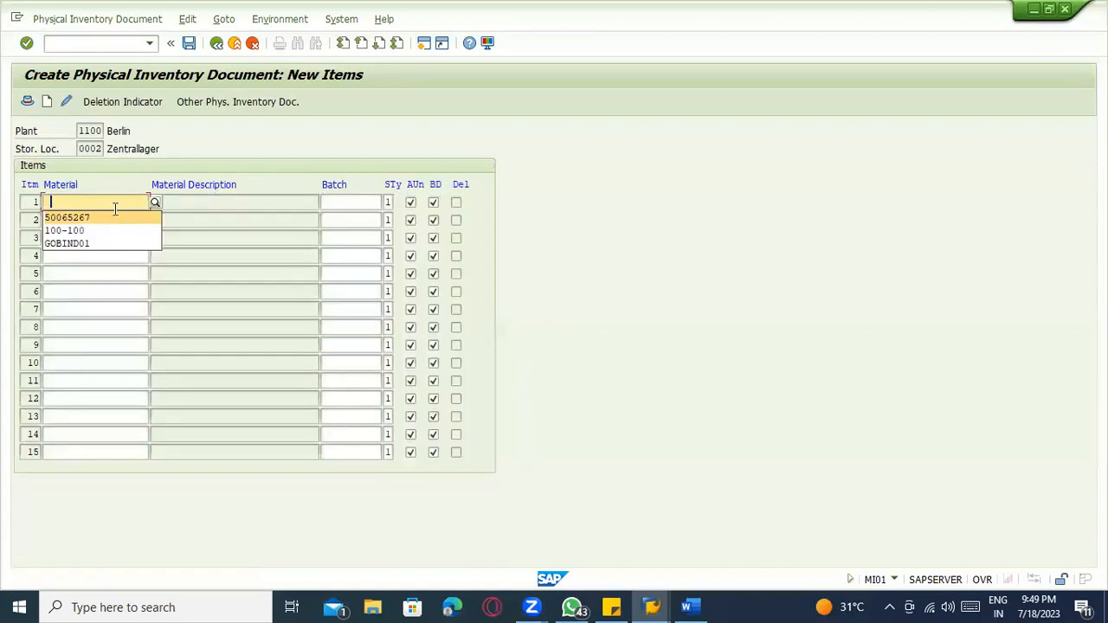
left_click(106, 217)
left_click(362, 202)
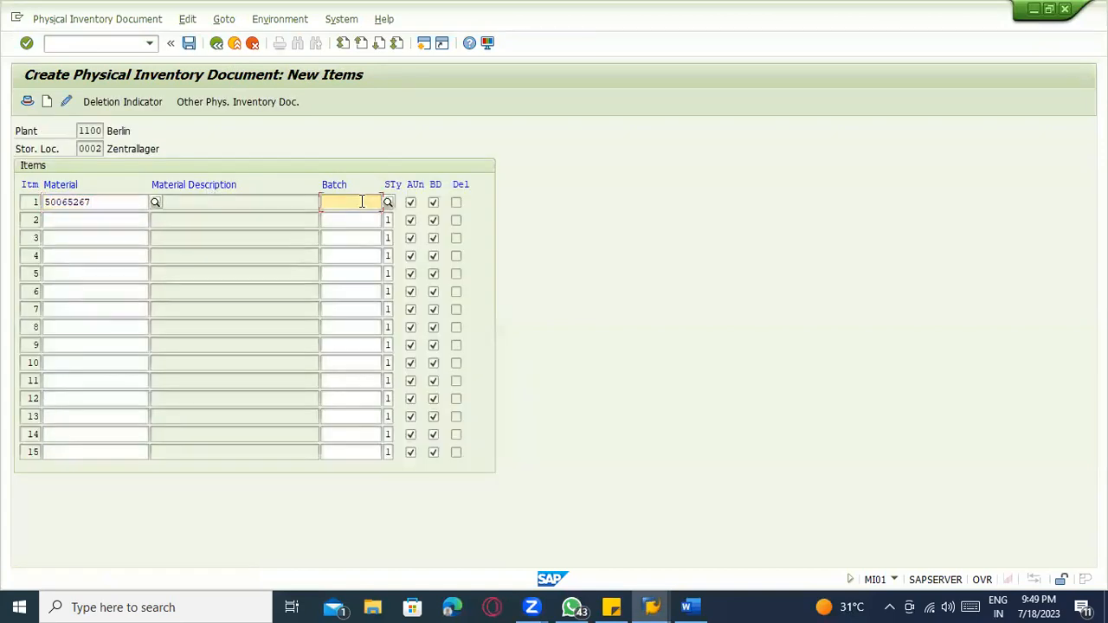
type("50065267")
left_click_drag(371, 202, 271, 212)
key("BackSpace")
left_click(329, 217)
key("Return")
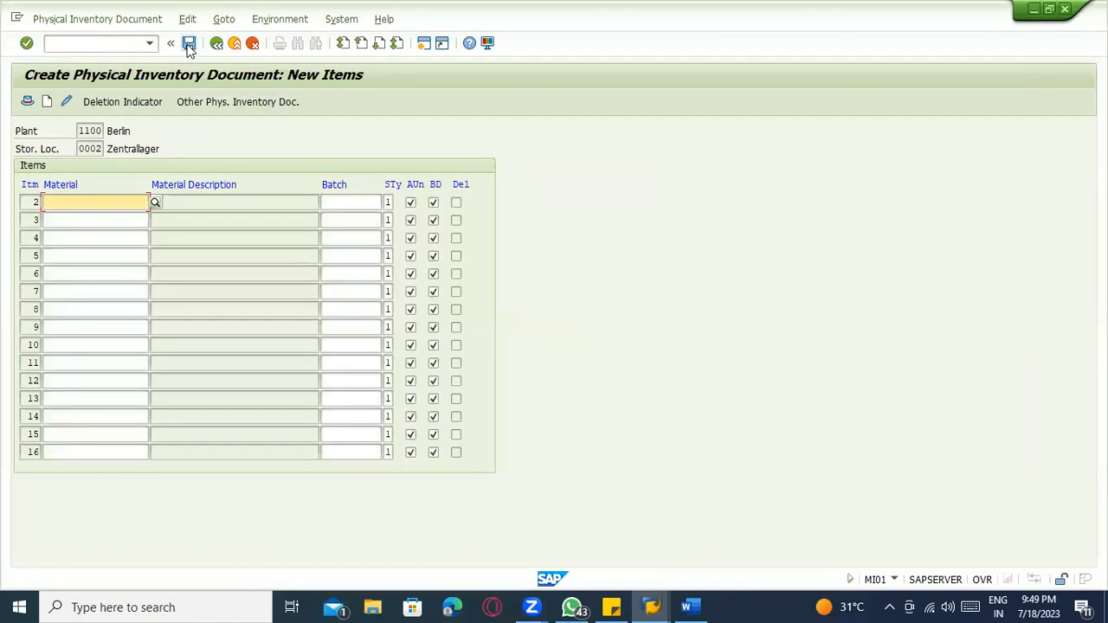
left_click(189, 42)
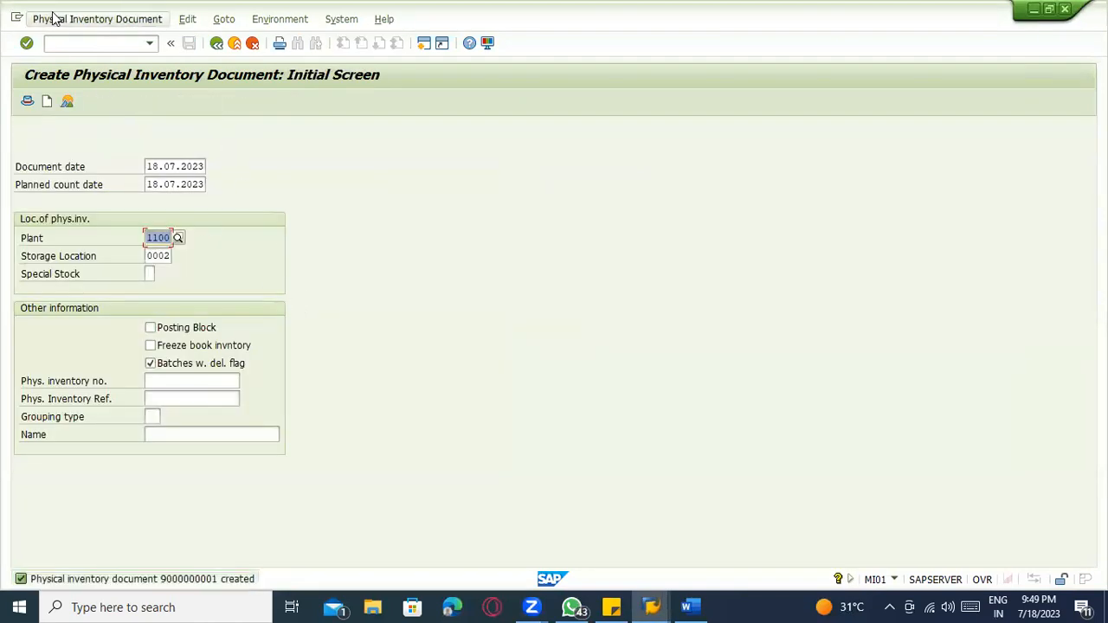
Step: Display the newly created physical inventory document and examine its item
left_click(58, 19)
left_click(78, 93)
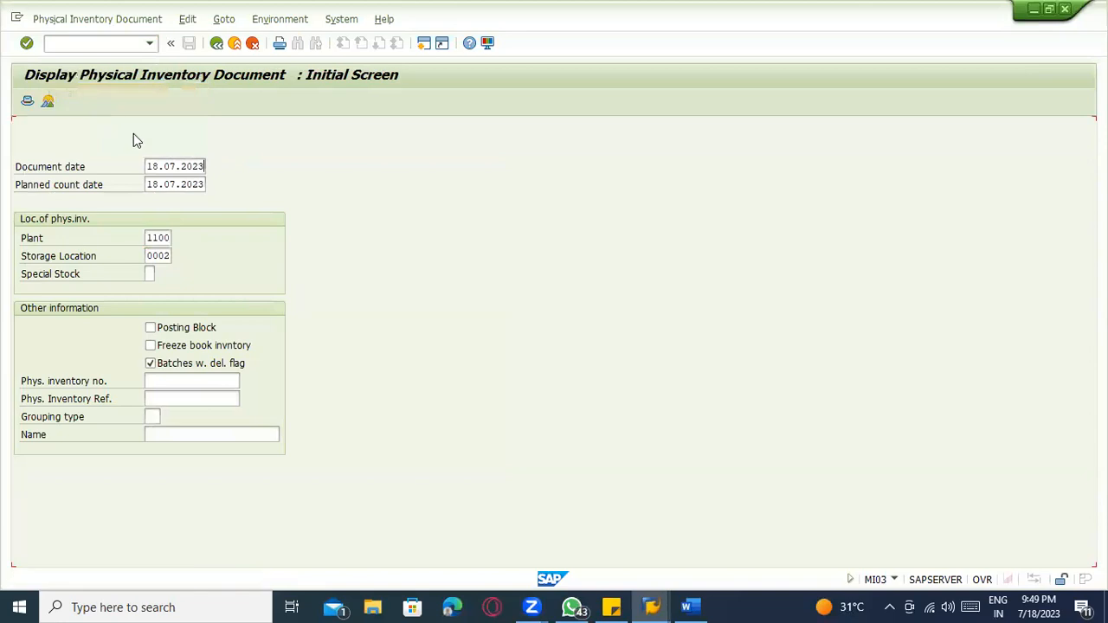
key("Return")
left_click(67, 202)
key("Tab")
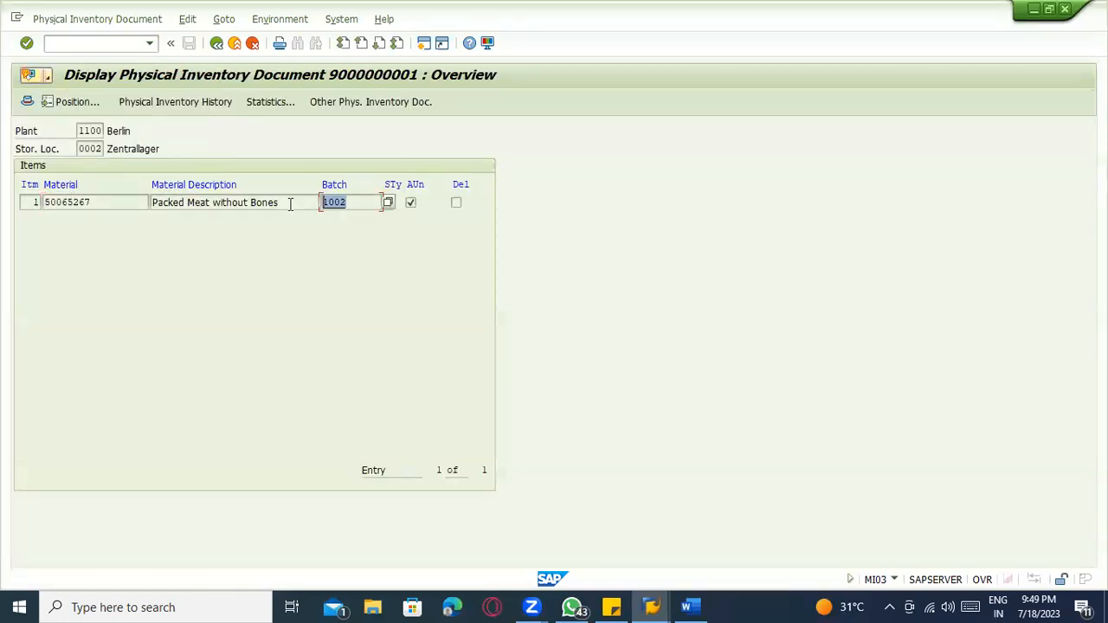
Step: Compare the item's batch 1002 with the same batch in the stock overview
left_click(350, 203)
key("alt+Tab")
left_click(138, 372)
key("alt+Tab")
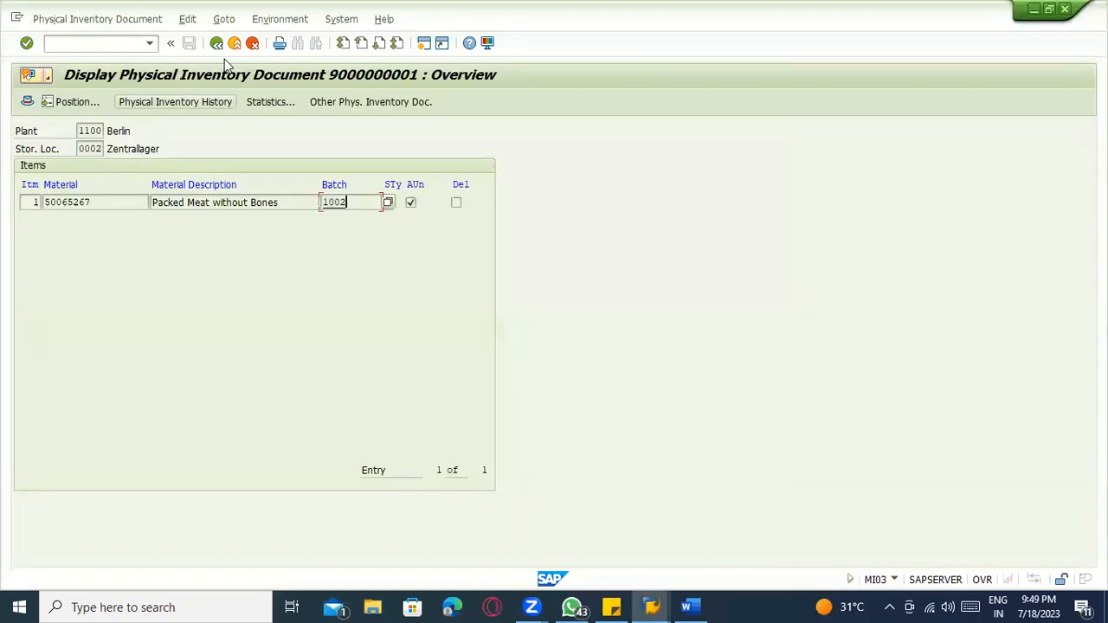
left_click(216, 43)
left_click(201, 166)
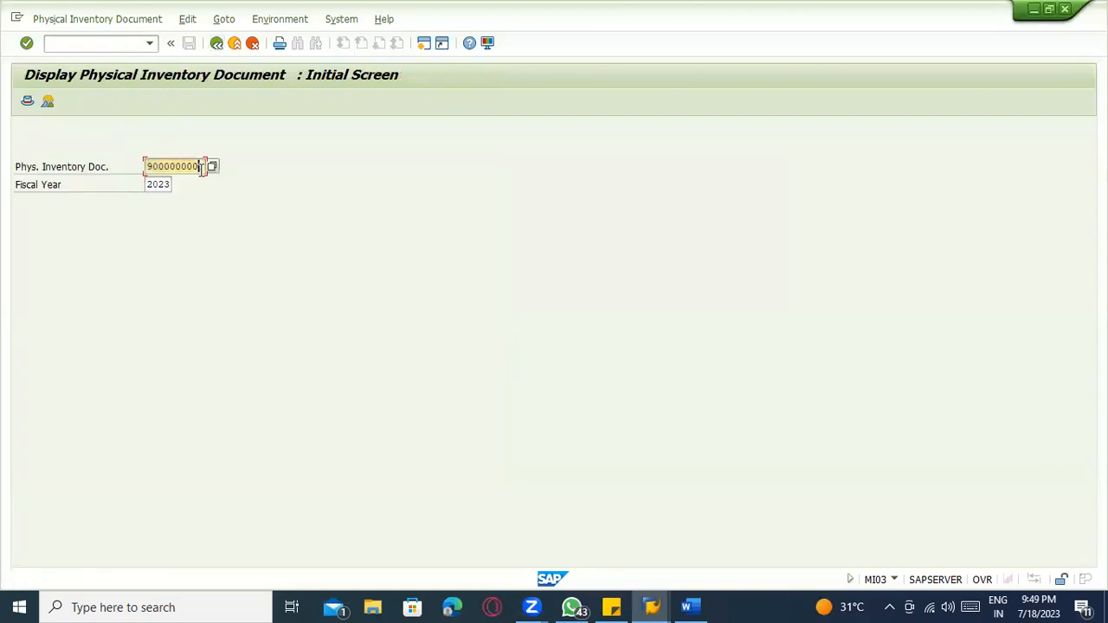
key("BackSpace")
type("0")
key("Return")
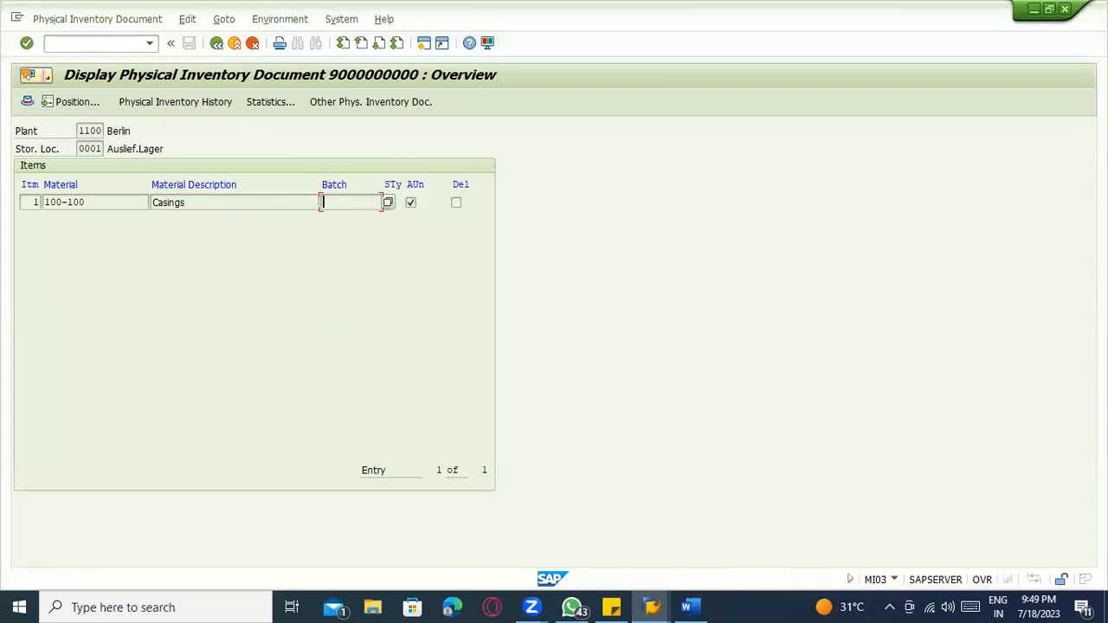
Step: Switch to the Word notes and add the line "Physical inventory document ---->" on a fresh page, followed by blank lines
key("alt+Tab")
key("Return")
key("Return")
key("Return")
type("Physical")
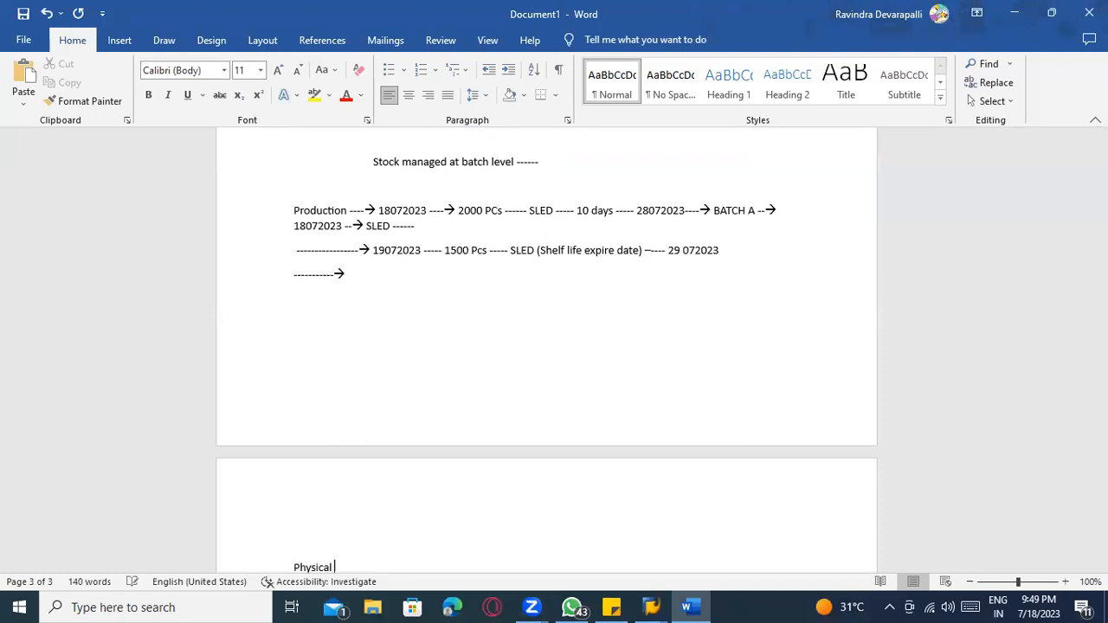
type(" inv")
type("entory")
type(" document ")
type("------")
type(">")
key("Return")
key("Return")
key("Return")
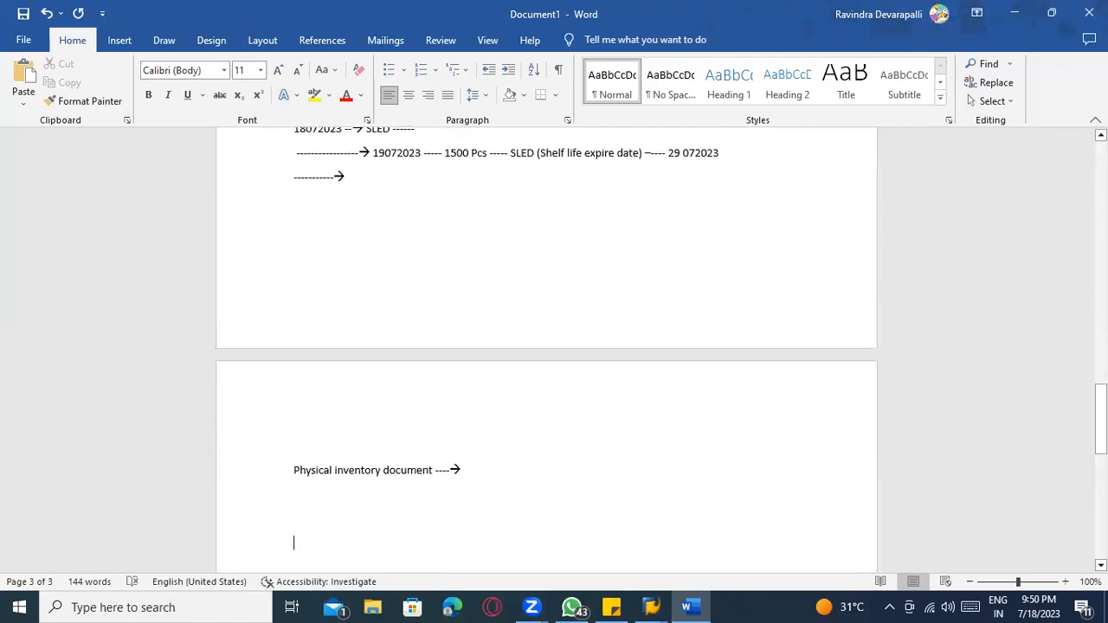
Step: Switch to SAP, leave the displayed document for the initial screen, and return to the Word notes
key("alt+Tab")
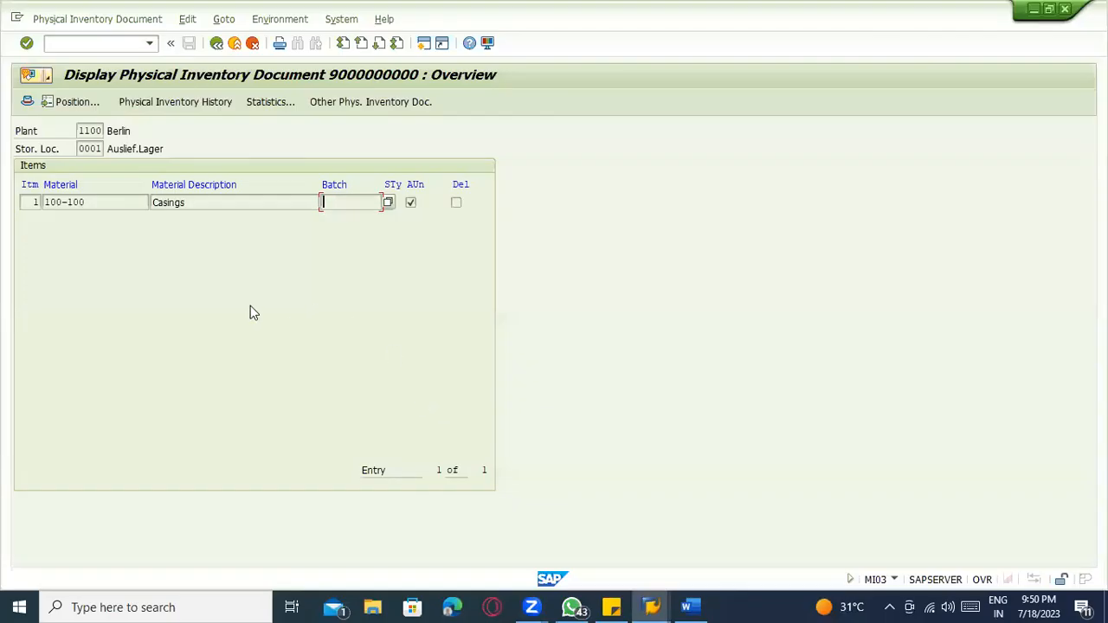
left_click(216, 42)
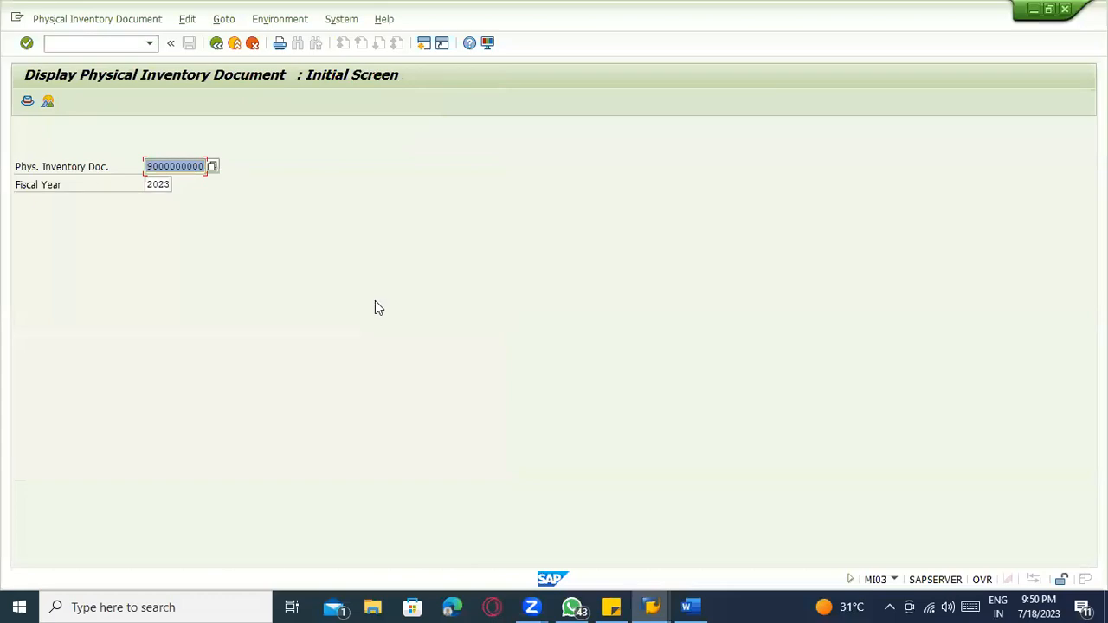
key("alt+Tab")
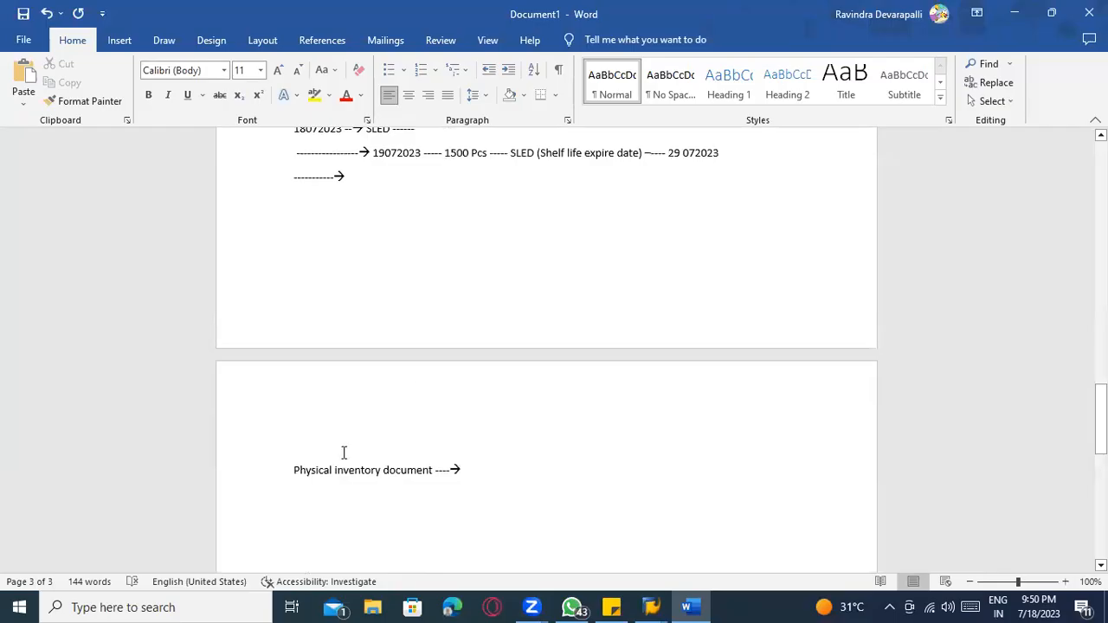
Step: Number the physical inventory document line as 1) and add "Count the materials" as item 2)
left_click(286, 468)
type("1)")
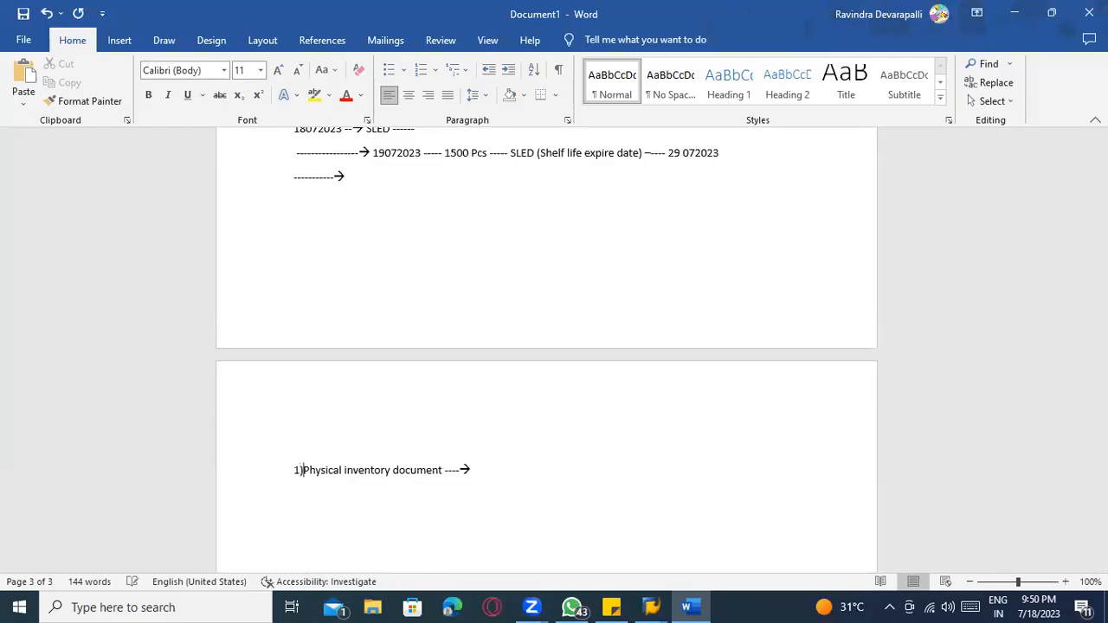
left_click(545, 474)
key("Return")
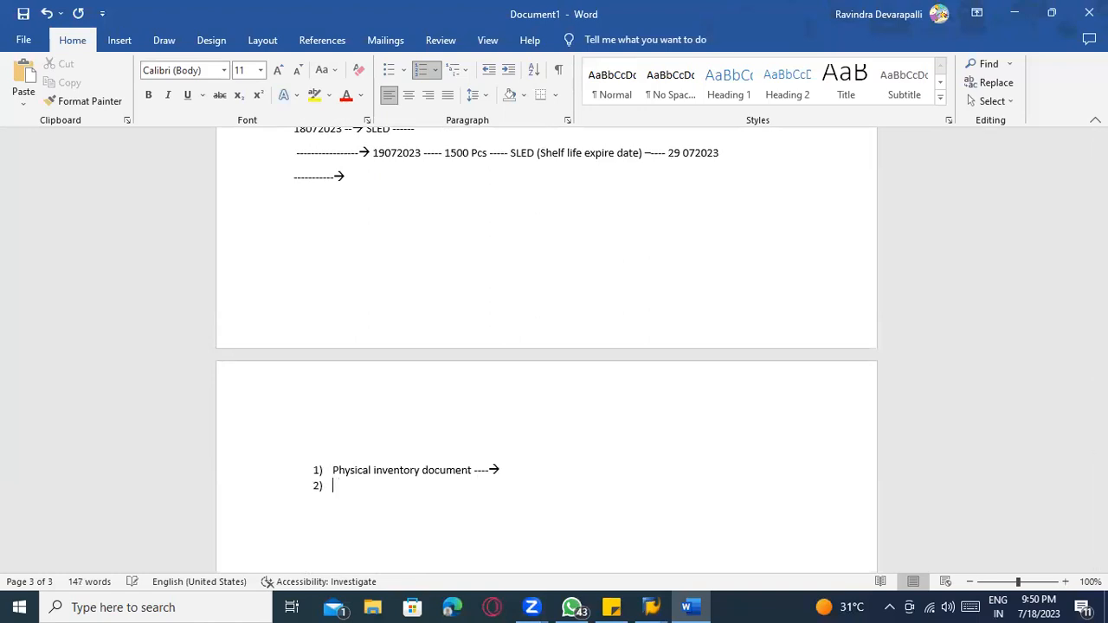
type("Count the materials")
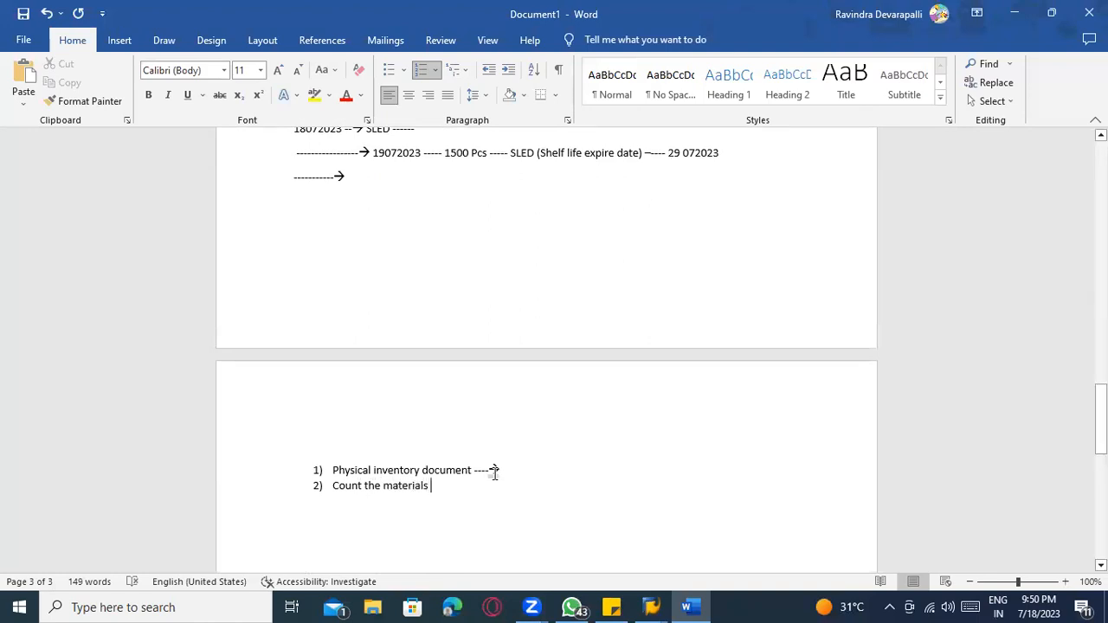
Step: Extend list item 2 with "-----physically and entering the results"
left_click(511, 470)
left_click(438, 487)
type("-----physical ")
type("y and entering the resou")
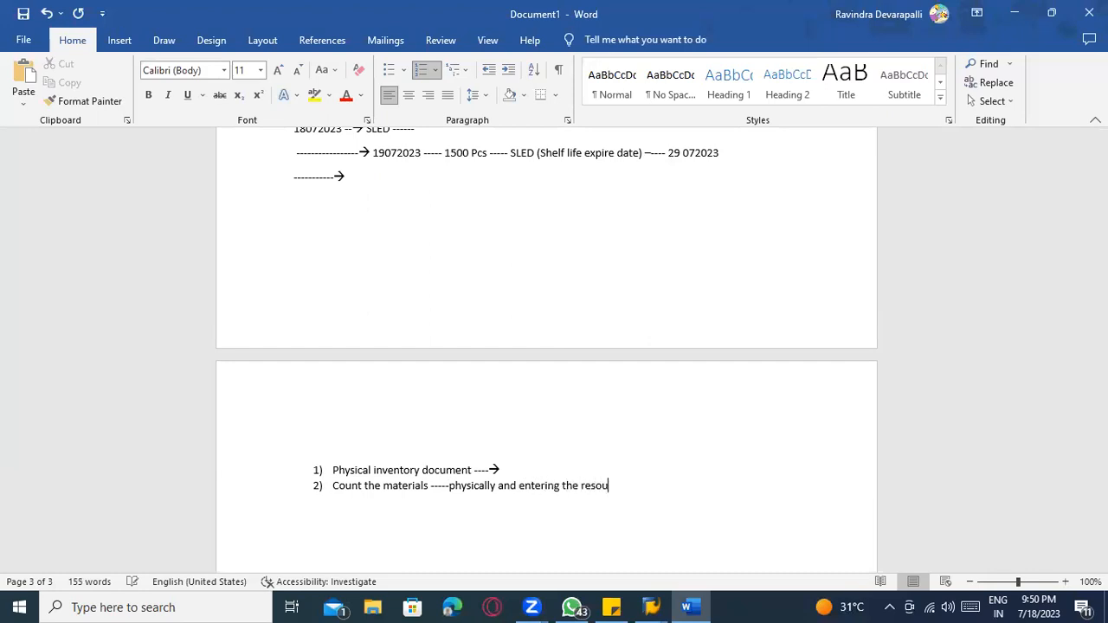
type("ults")
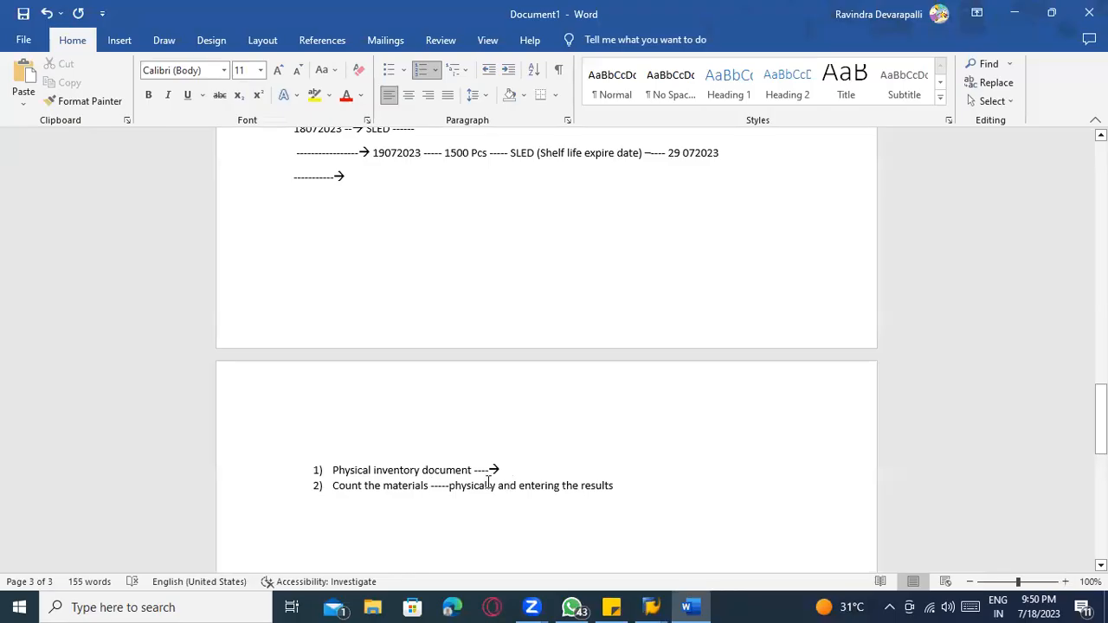
left_click(488, 485)
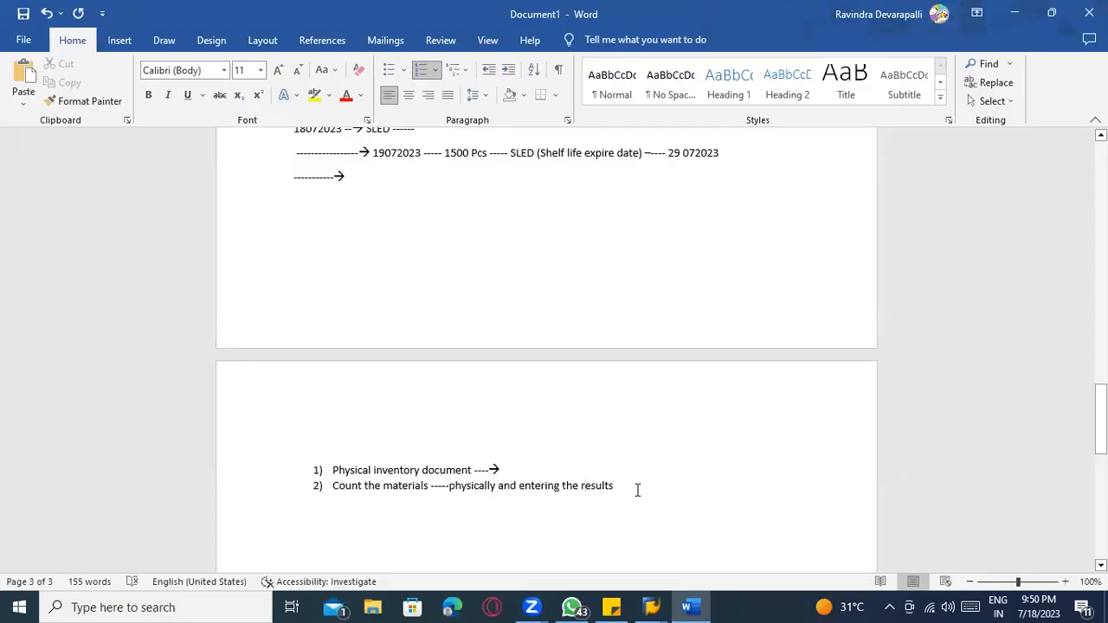
left_click_drag(637, 490, 450, 495)
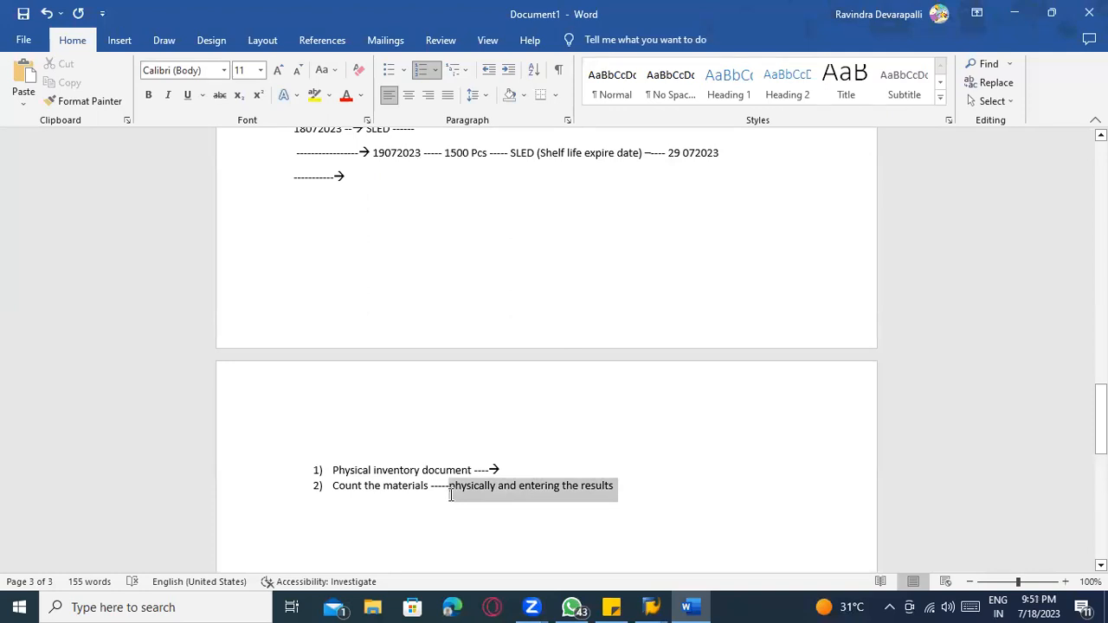
left_click(472, 508)
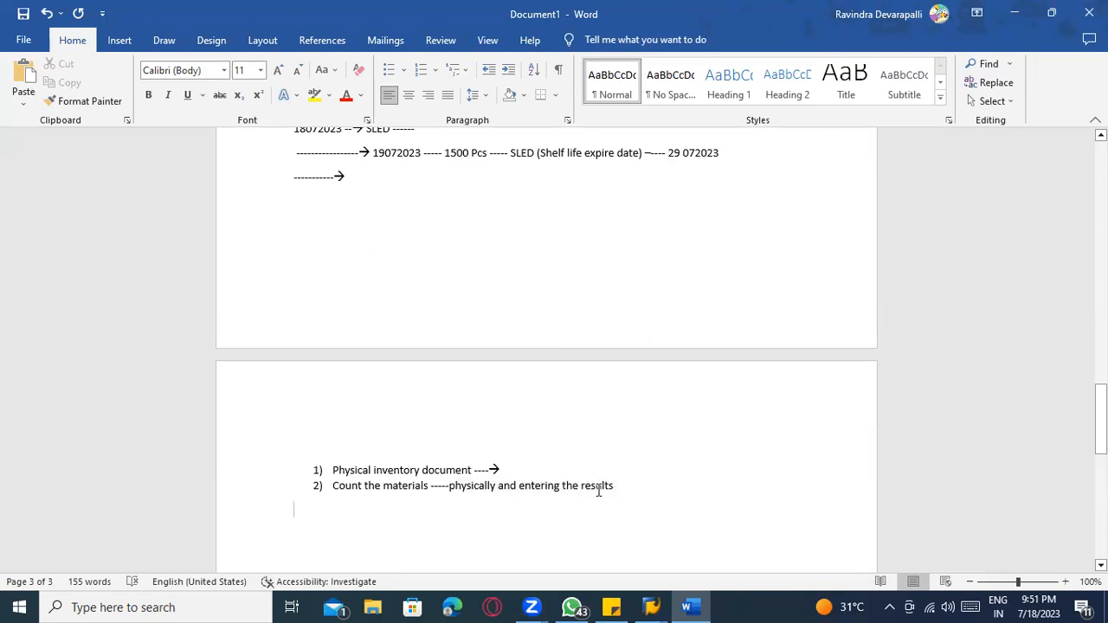
Step: Switch to SAP and try to open the recount transaction MI11 in a new session
left_click(626, 485)
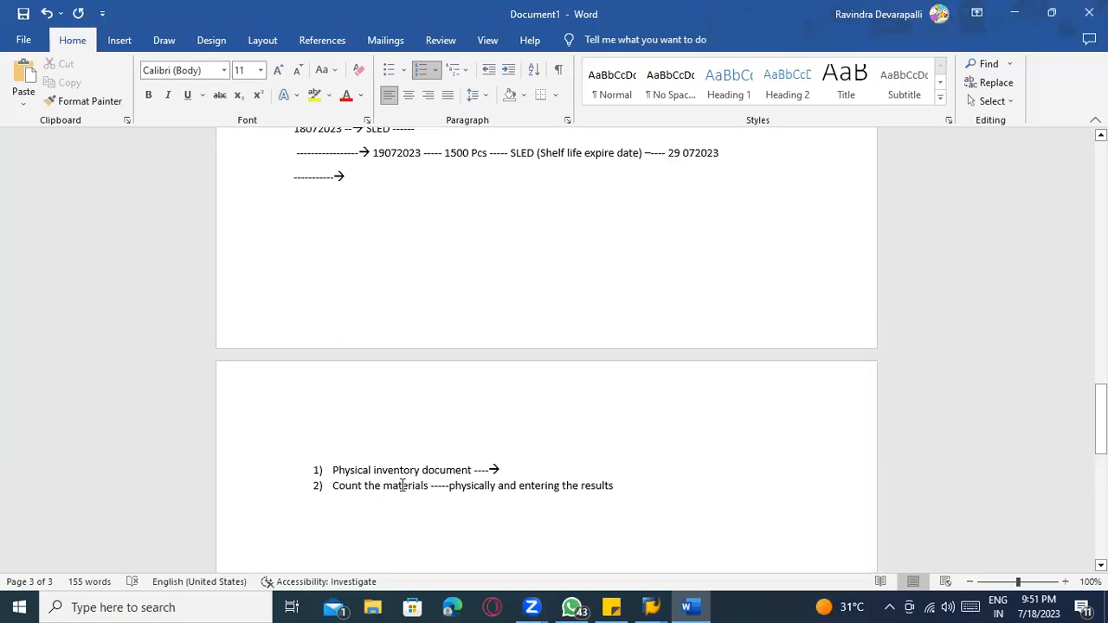
key("alt+Tab")
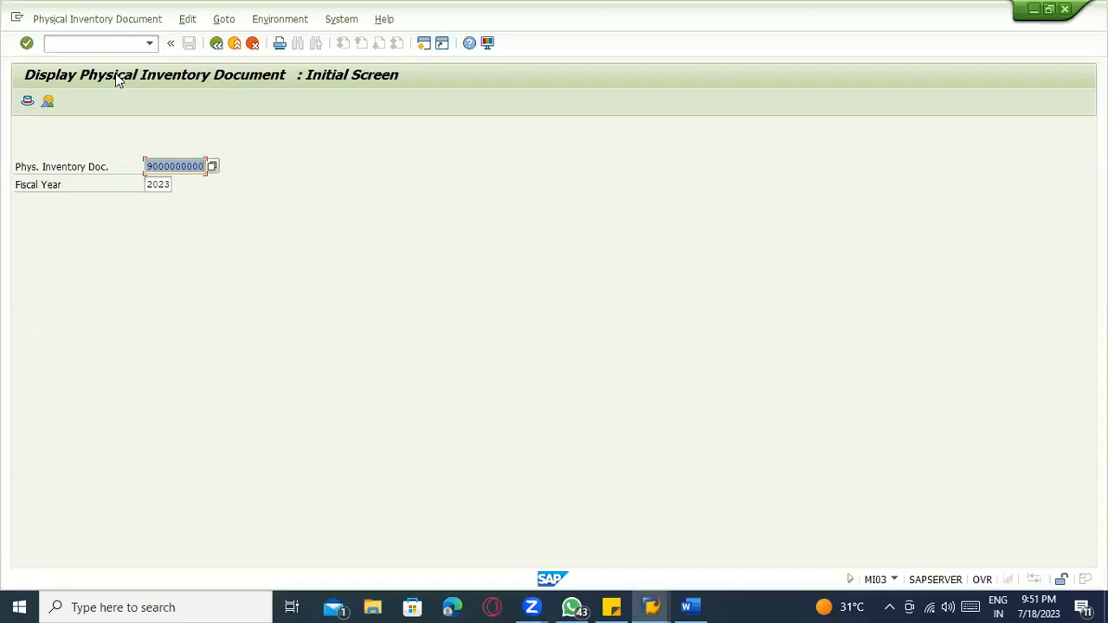
left_click(93, 43)
type("/omi11")
key("Return")
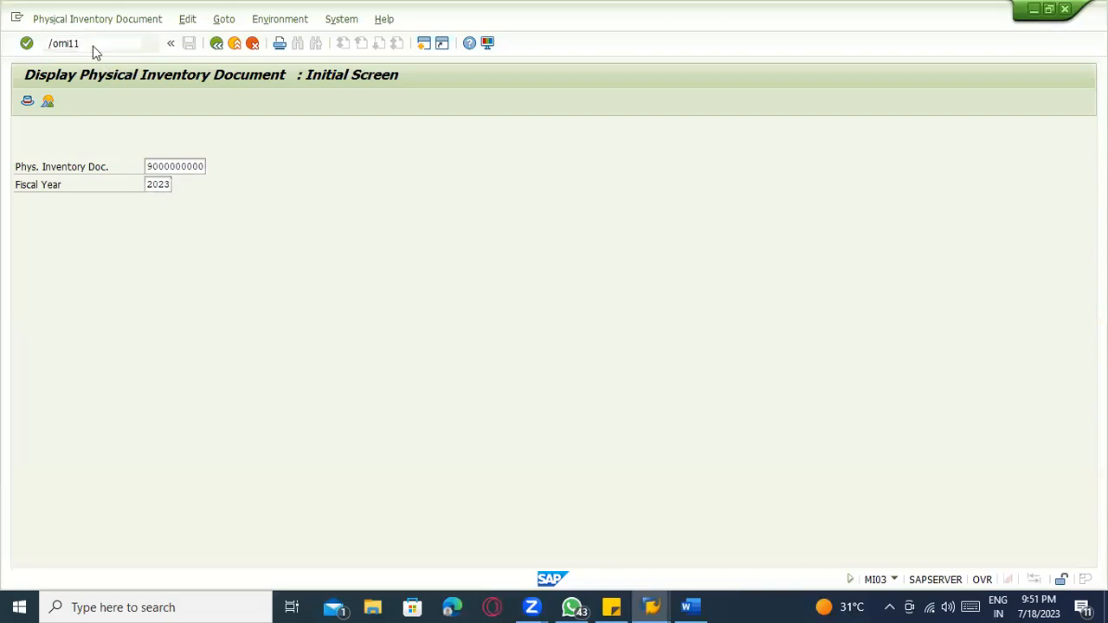
key("Return")
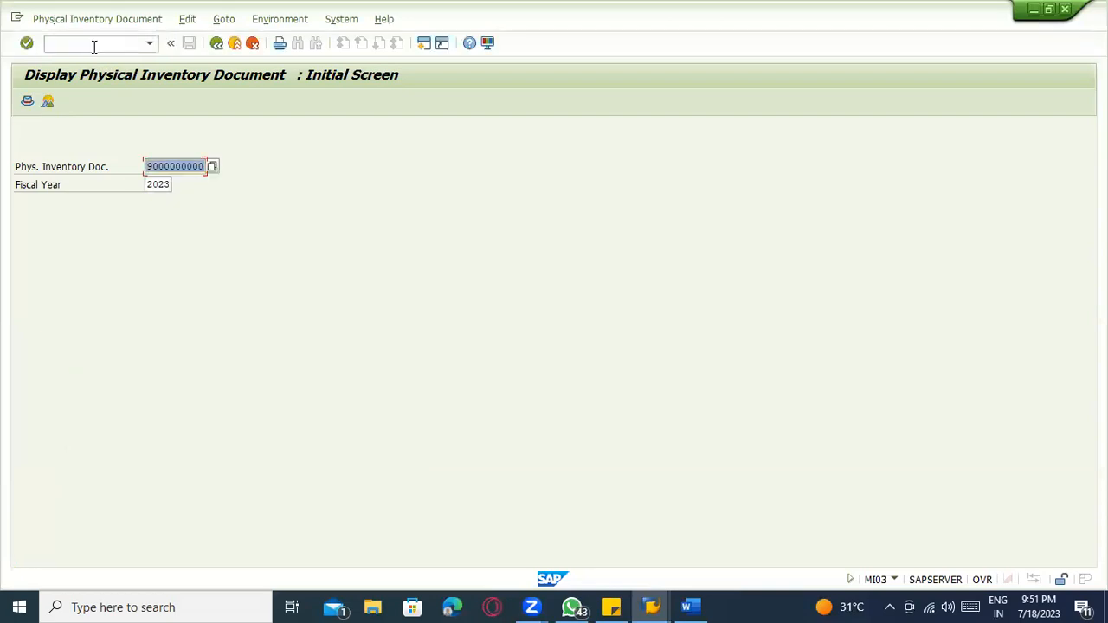
Step: Open the recount transaction MI11 in the existing SAP session and try transaction MI14 in its place
key("alt+Tab")
key("alt+Tab")
key("alt+Tab")
key("alt+Tab")
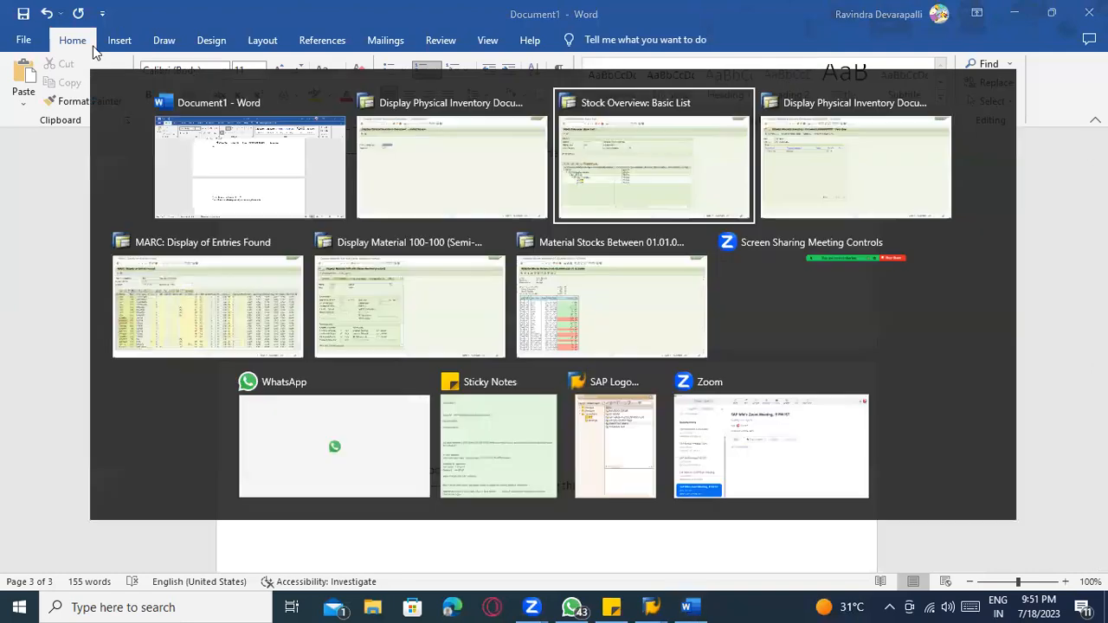
type("/nmi11")
key("Return")
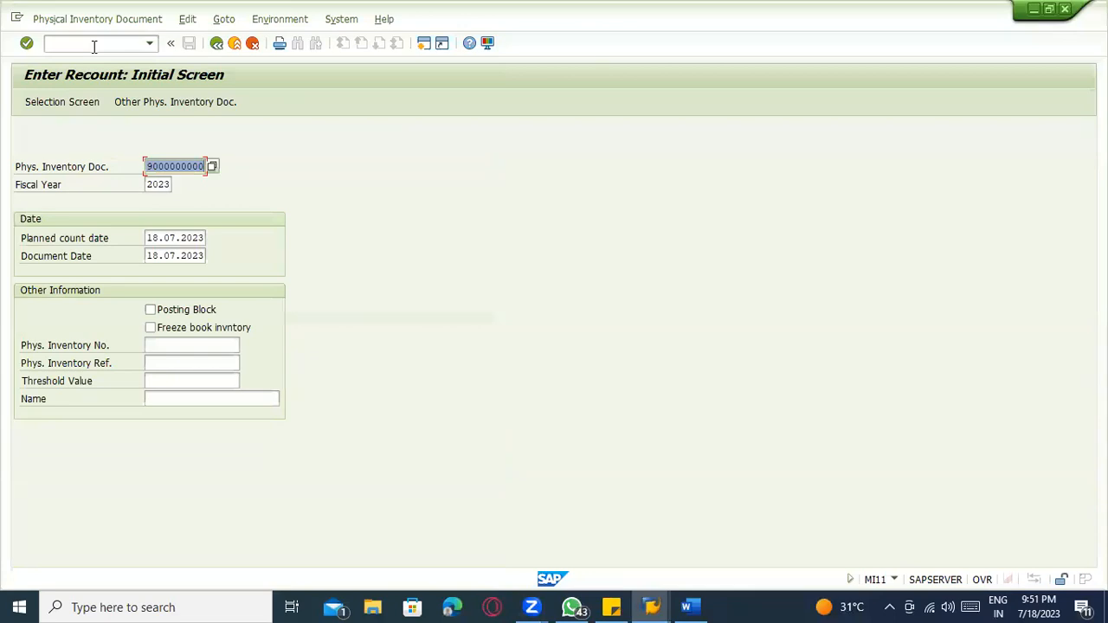
left_click(94, 44)
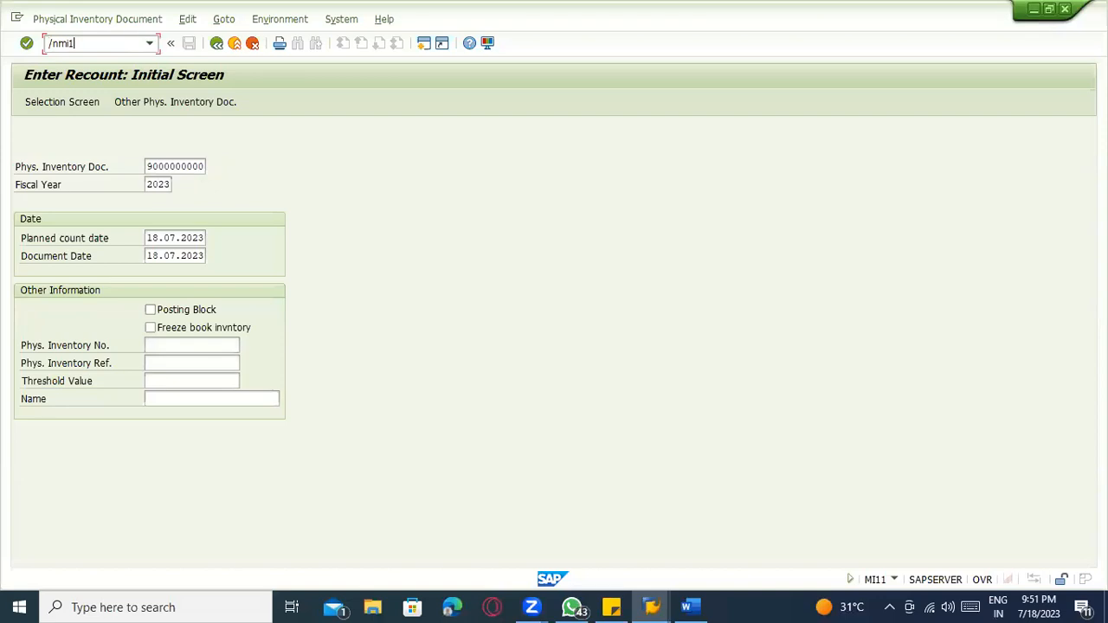
key("Return")
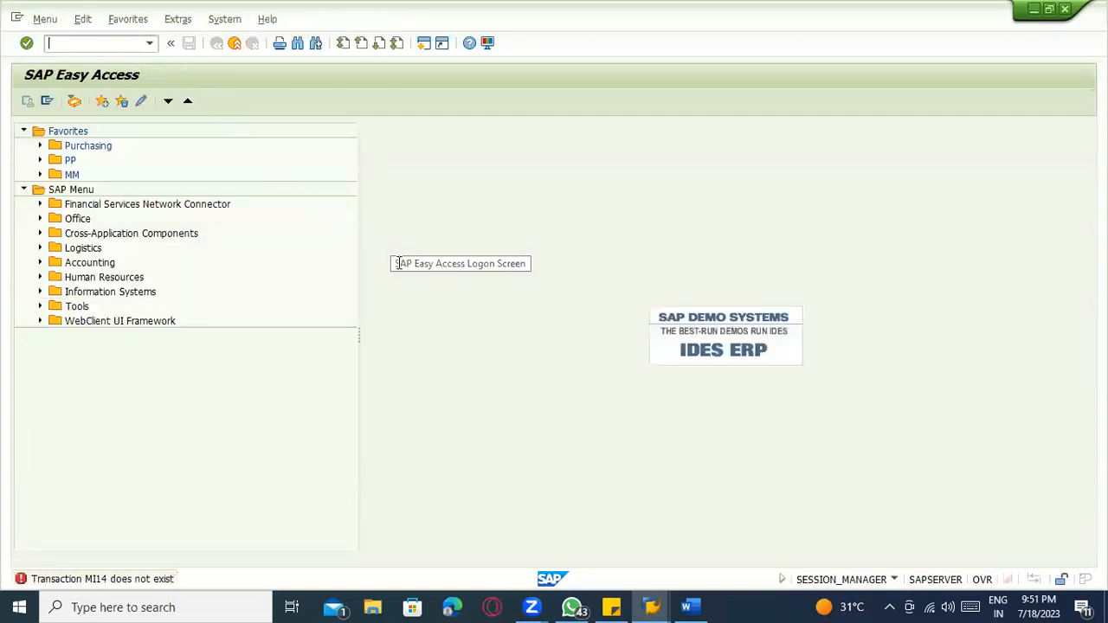
Step: Review the stock overview of the packed meat material and the numbered physical inventory steps in the Word notes
key("alt+Tab")
key("alt+Tab")
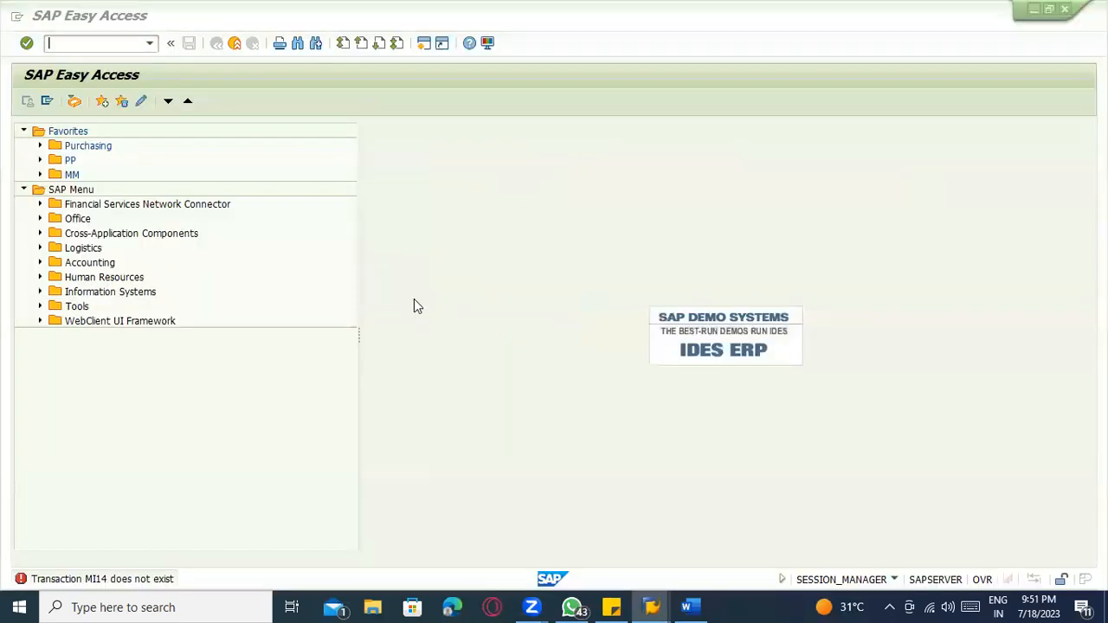
key("alt+Tab")
key("Tab")
key("Tab")
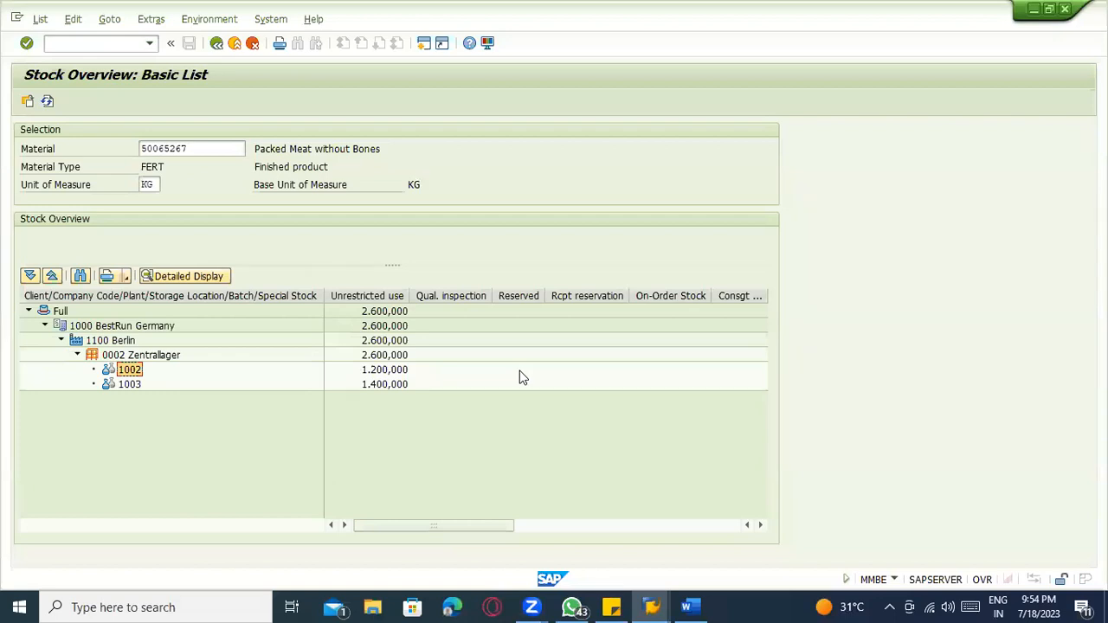
key("alt+Tab")
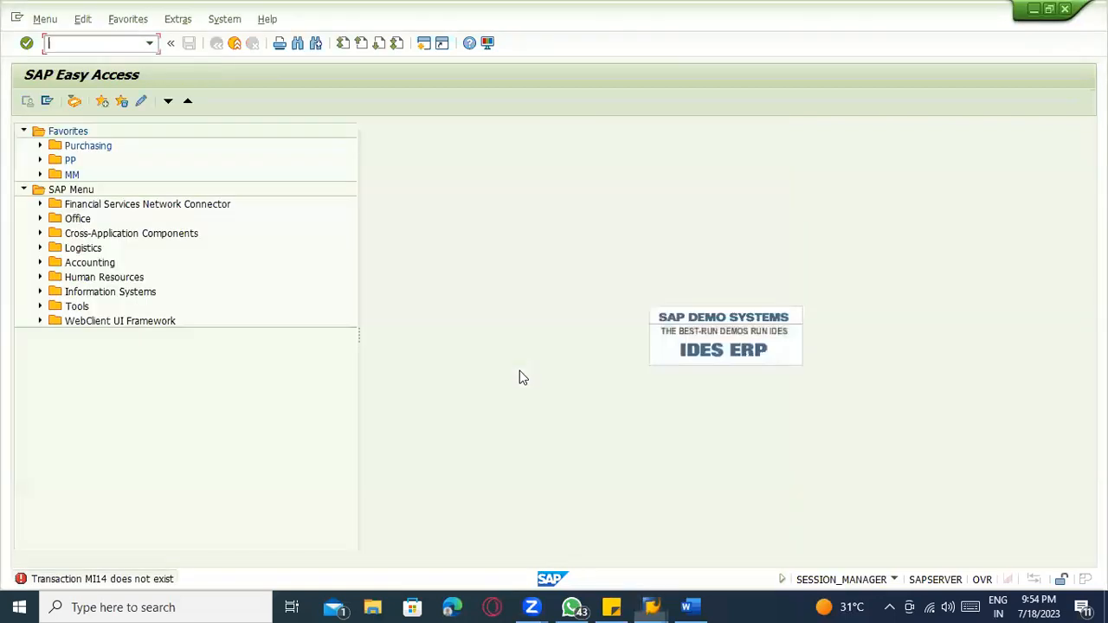
key("alt+Tab")
key("Tab")
scroll(467, 424, "down", 1)
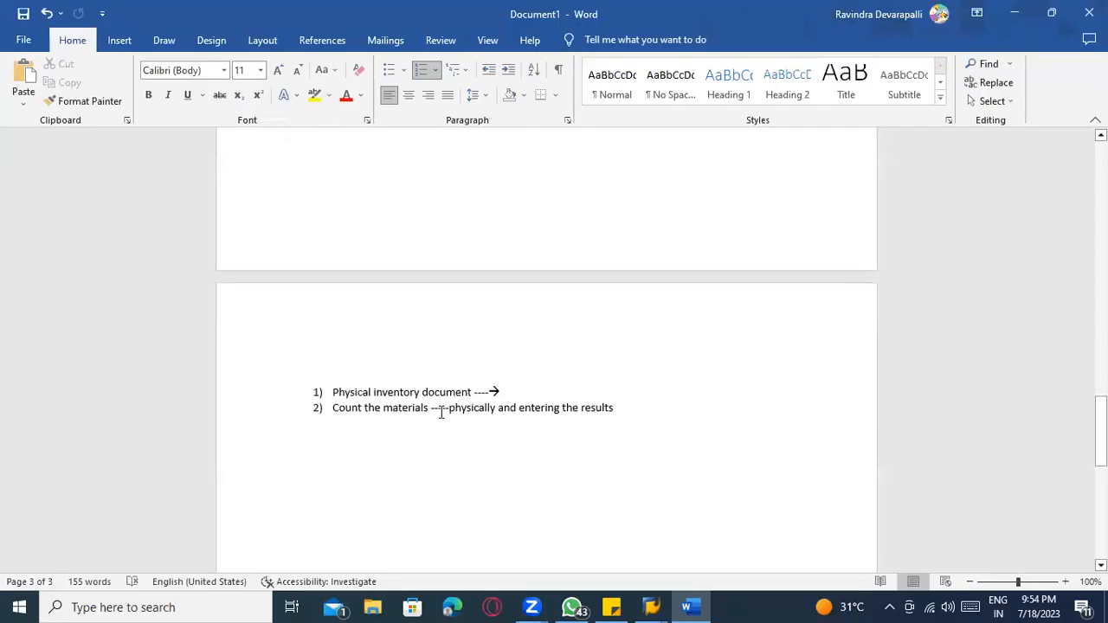
Step: Switch to the SAP Easy Access session and open the inventory count transaction MI04
key("alt+Tab")
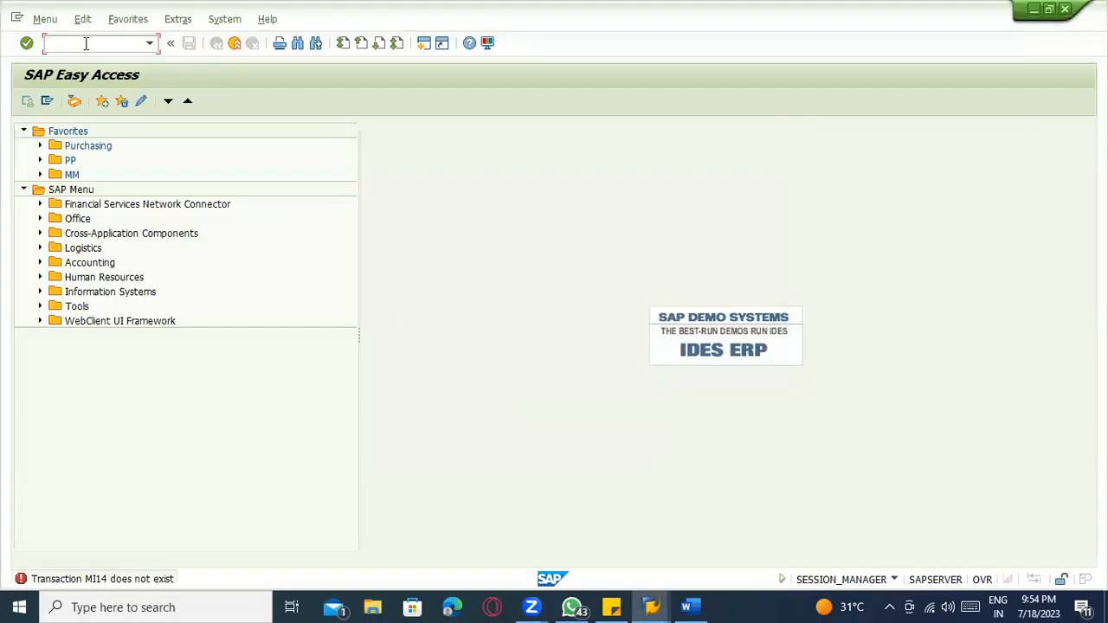
type("mi04")
key("alt+Tab")
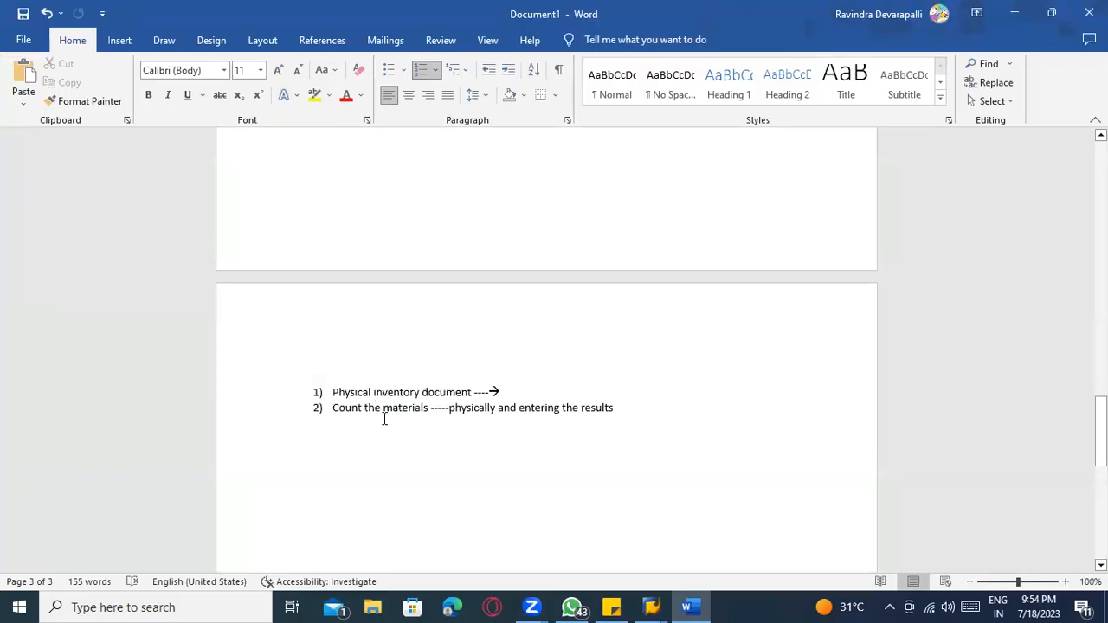
key("alt+Tab")
Step: Try to open the count entry for the physical inventory document of fiscal year 2023 with count date 18.07.2023
left_click(186, 164)
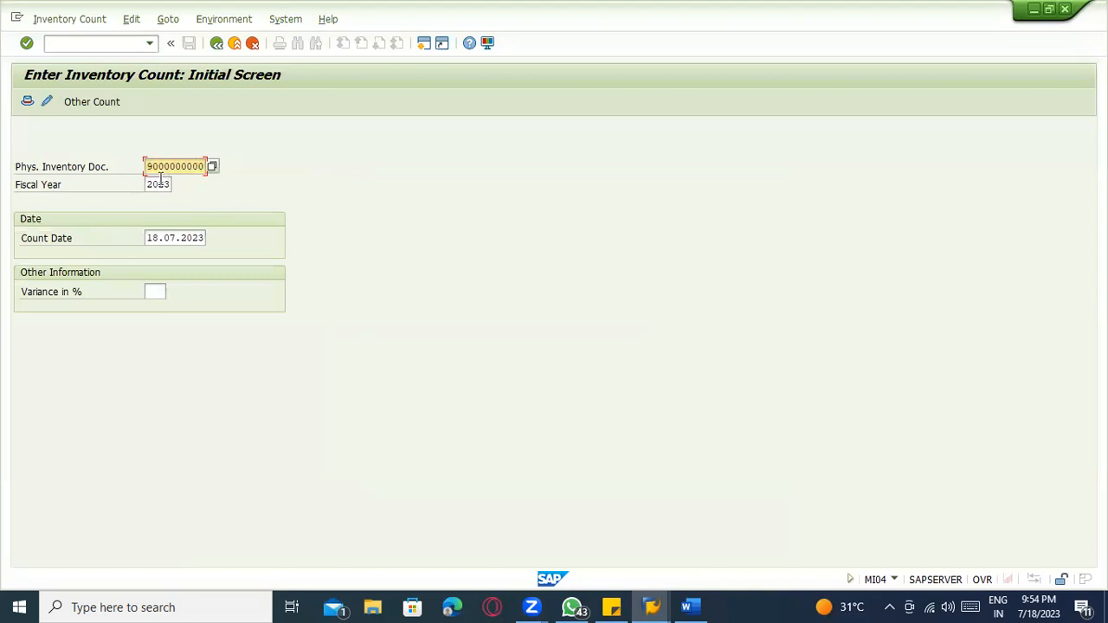
left_click(158, 185)
left_click(164, 237)
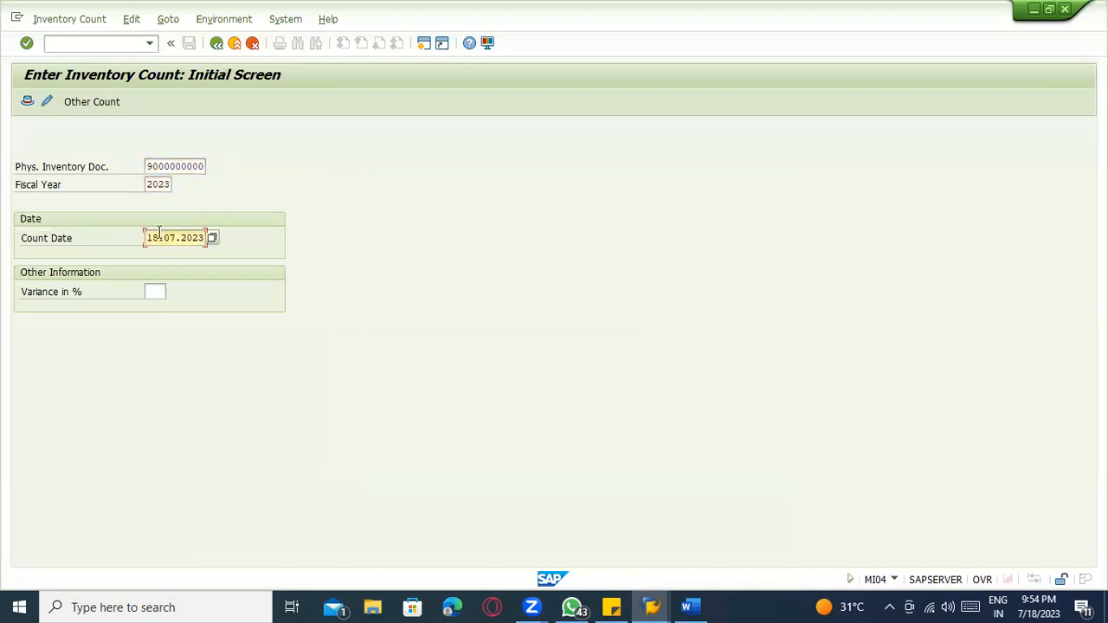
left_click_drag(148, 236, 232, 234)
key("Return")
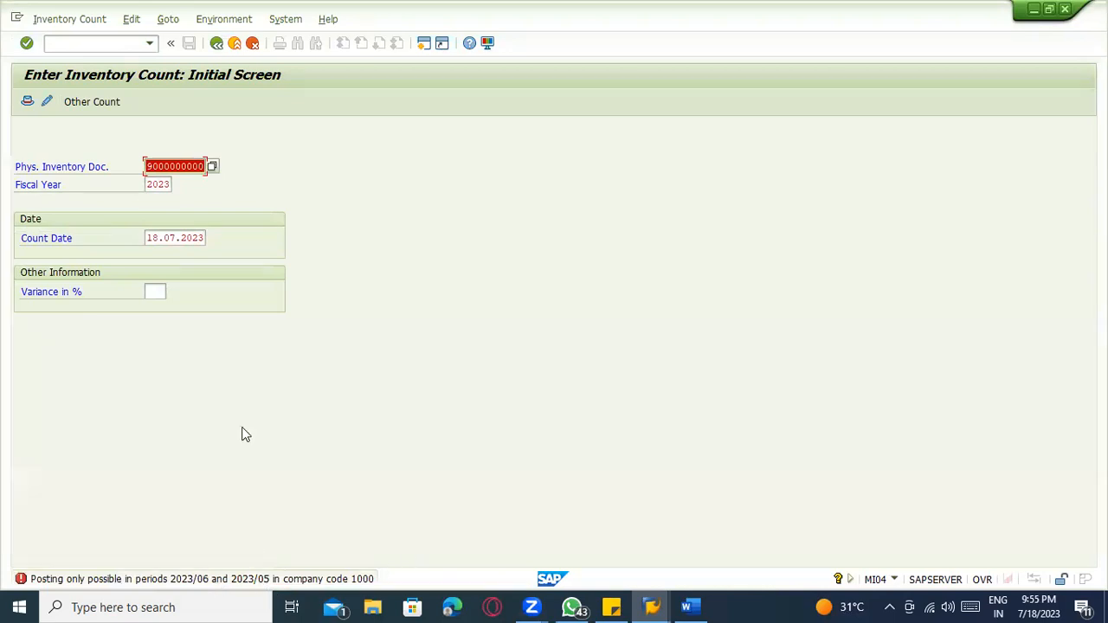
Step: Try to open the period closing transaction MMPV in a new session
left_click(113, 43)
type("/omm0v")
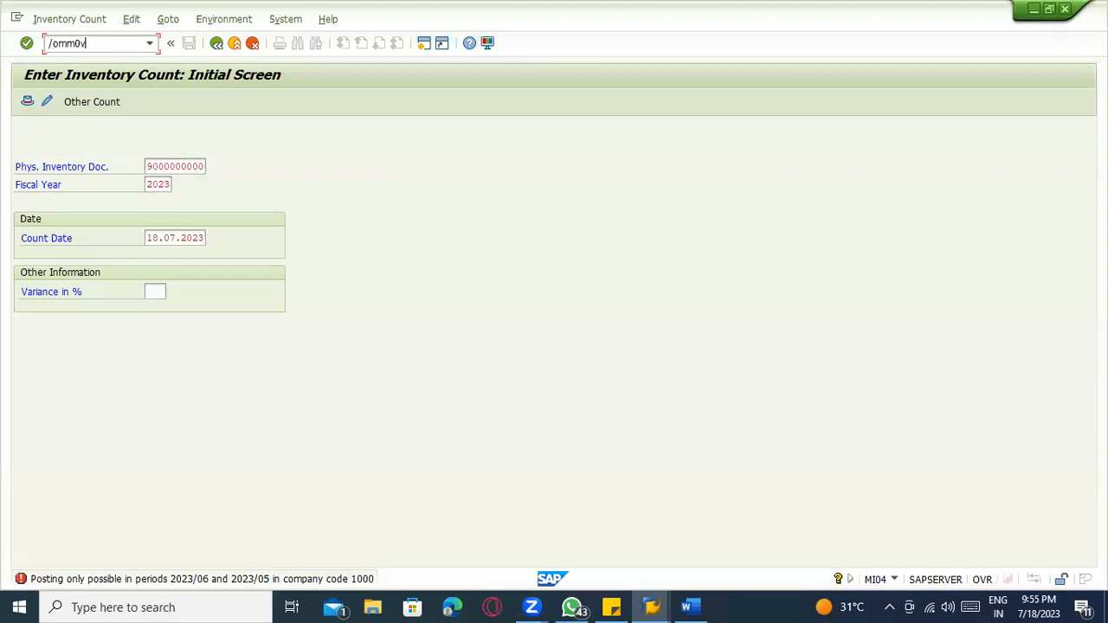
key("BackSpace")
type("pv")
key("Return")
key("Return")
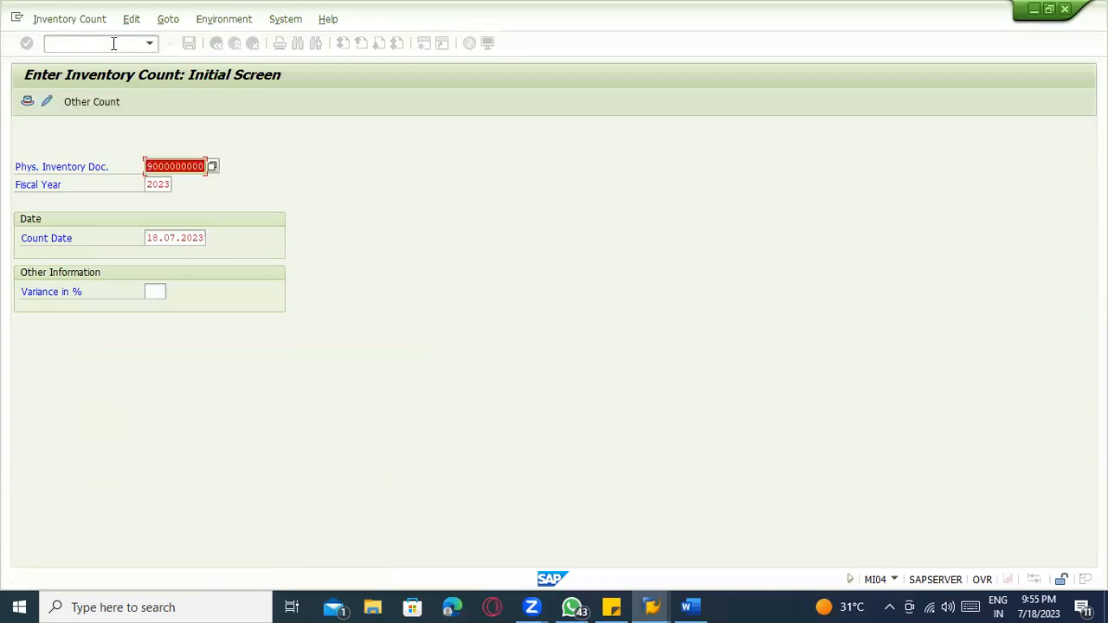
Step: Switch to the stock overview session and open the period closing transaction MMPV there
key("alt+Tab")
key("alt+Tab")
left_click(112, 43)
type("/")
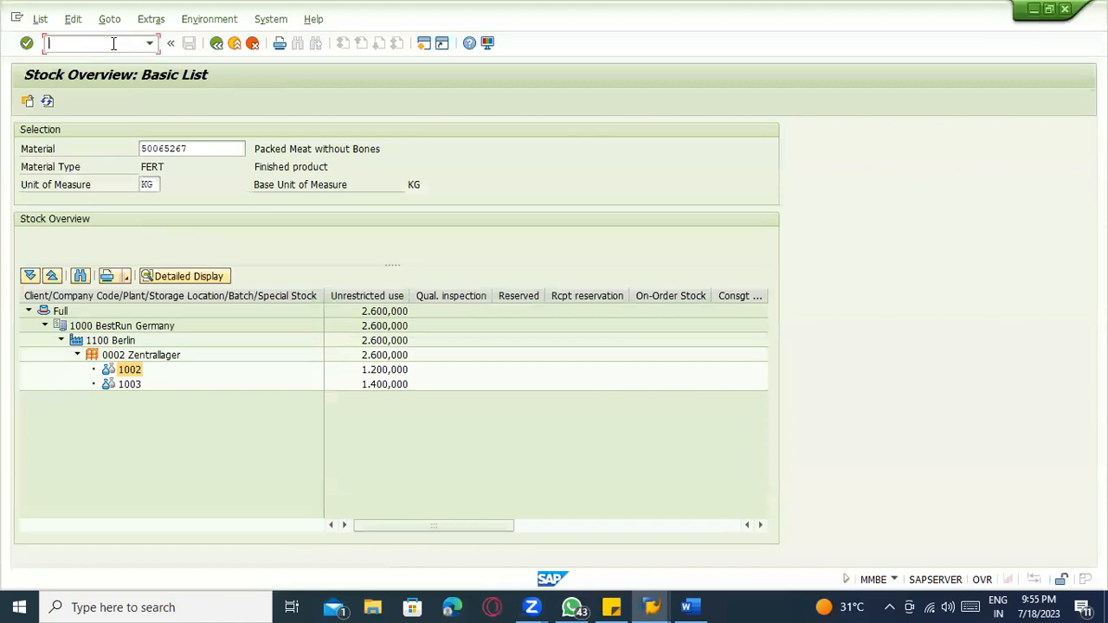
type("nmmpv")
key("Return")
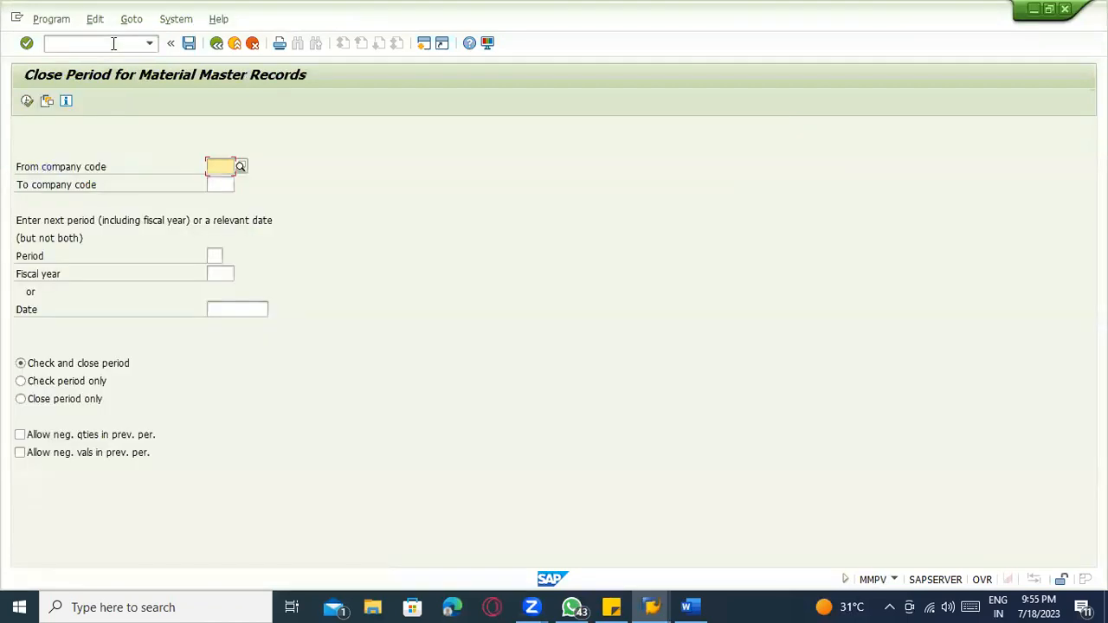
Step: Fill in the period closing for company code 1000 to 1000 with period 06 and fiscal year 2023
type("1000")
key("Tab")
type("1000")
key("Tab")
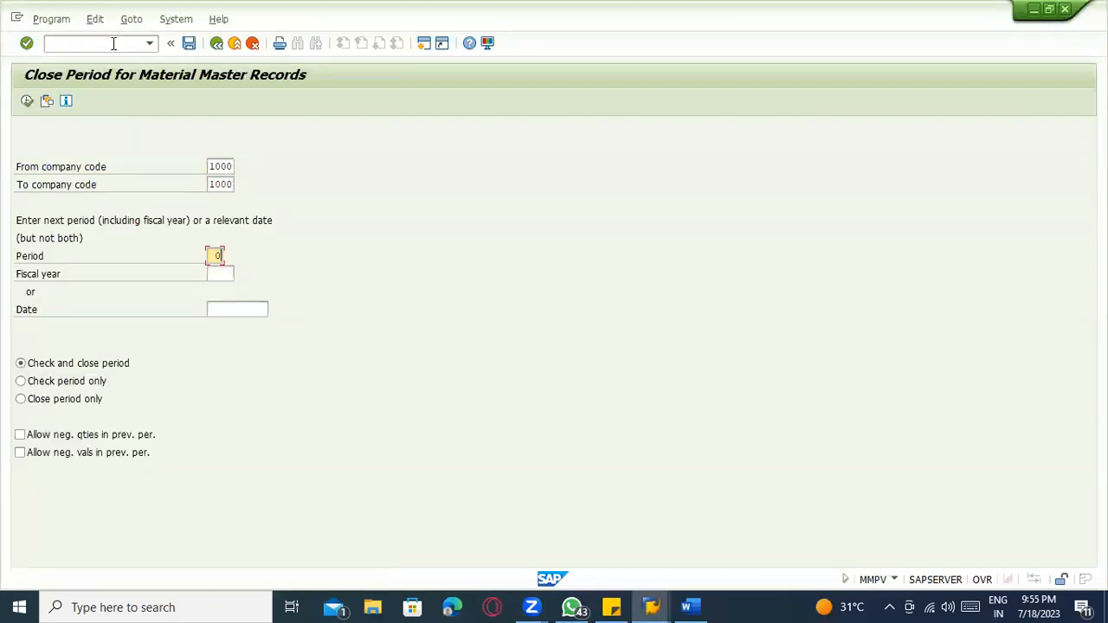
key("Tab")
type("2023")
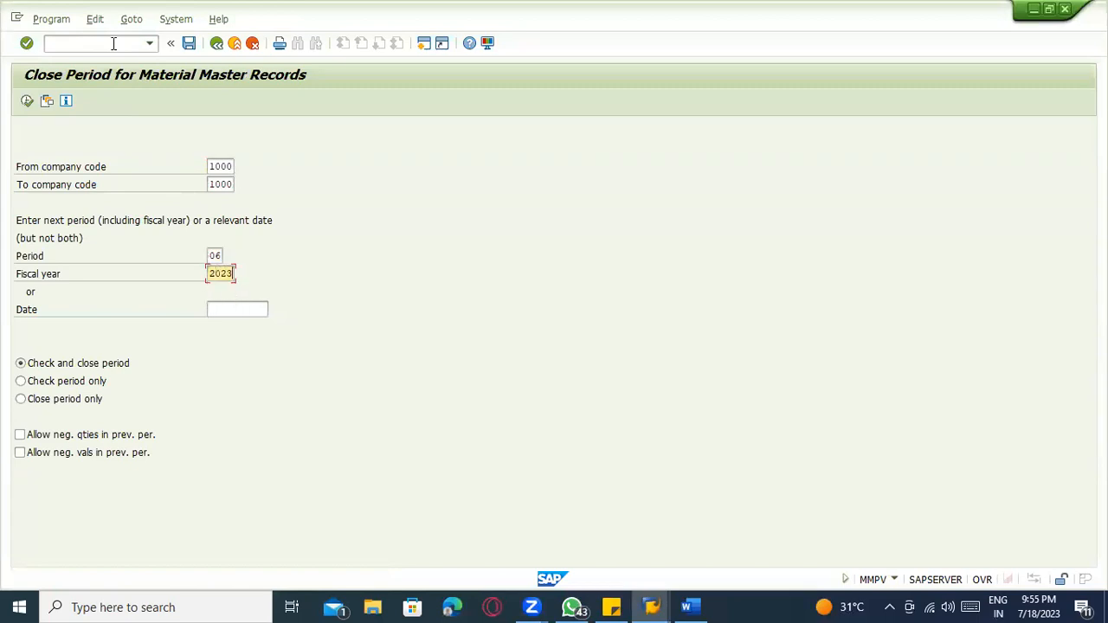
Step: Return to the inventory count session and resubmit it to check which posting periods are allowed
key("alt+Tab")
key("alt+Tab")
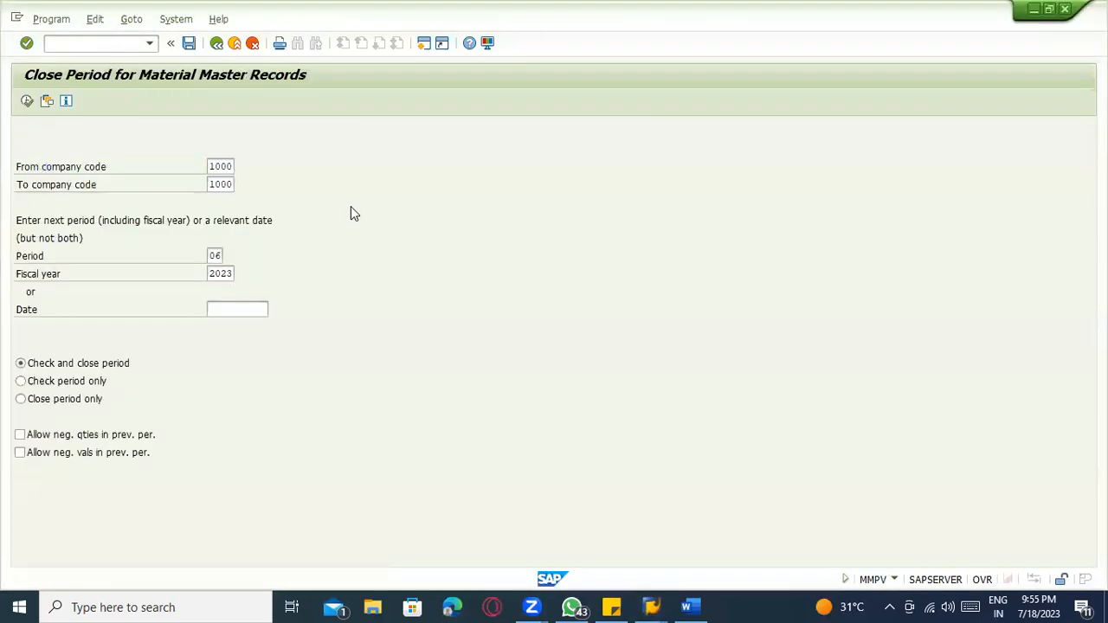
key("alt+Tab")
key("Return")
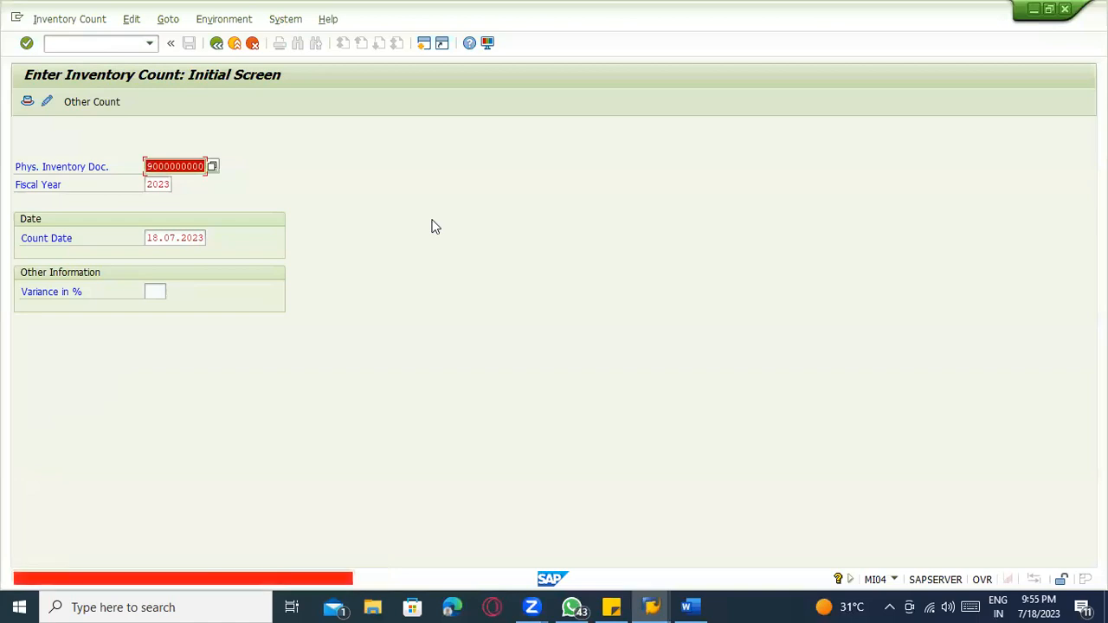
Step: Return to the period closing screen, set the period to 07 and execute the closing
key("alt+Tab")
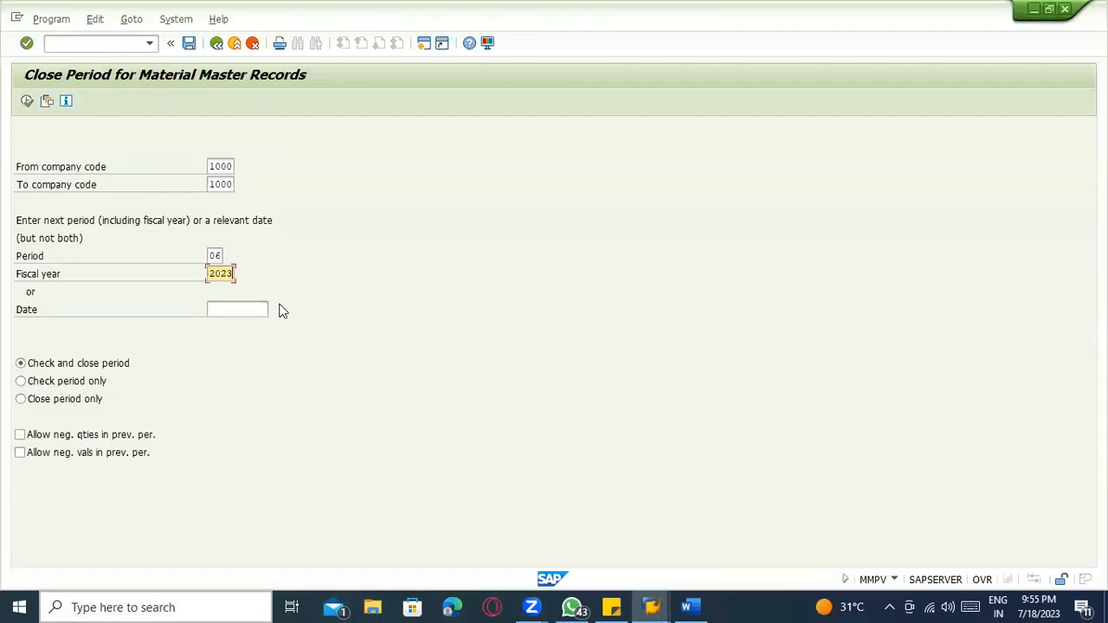
type("0")
left_click(26, 104)
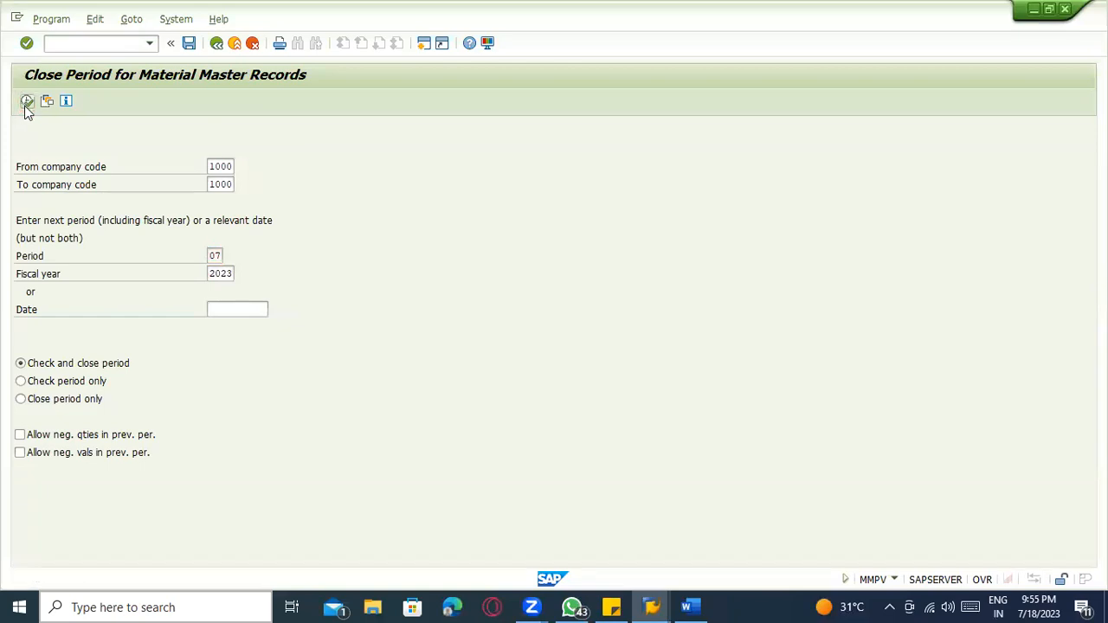
Step: Restart transaction MI04 in the inventory count session and open the count entry for the same physical inventory document
key("alt+Tab")
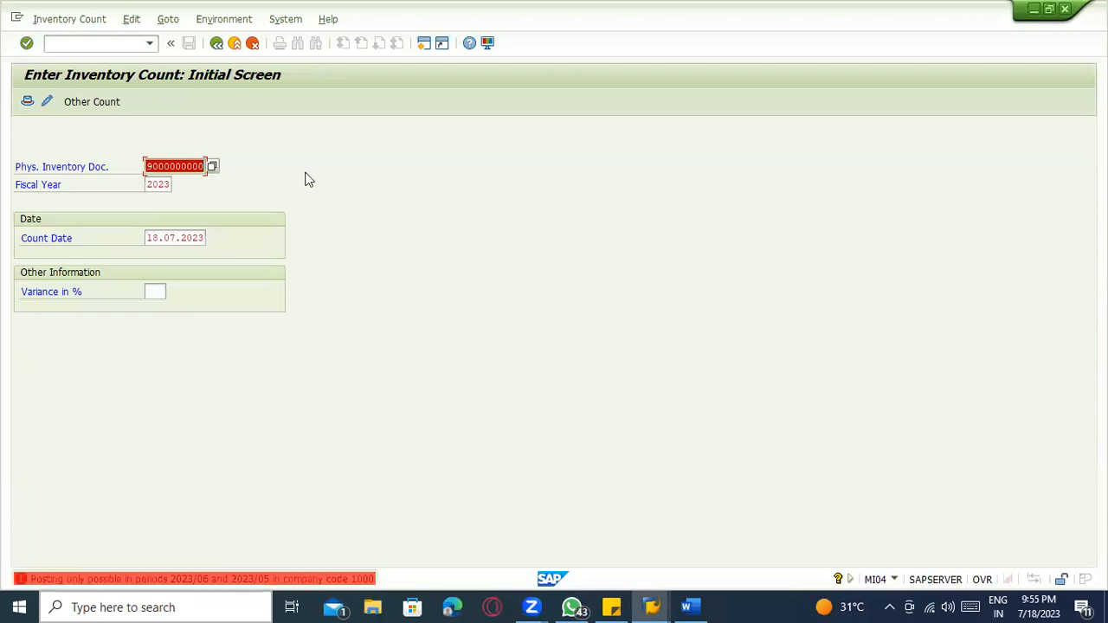
left_click(109, 45)
type("/nmi04")
key("Return")
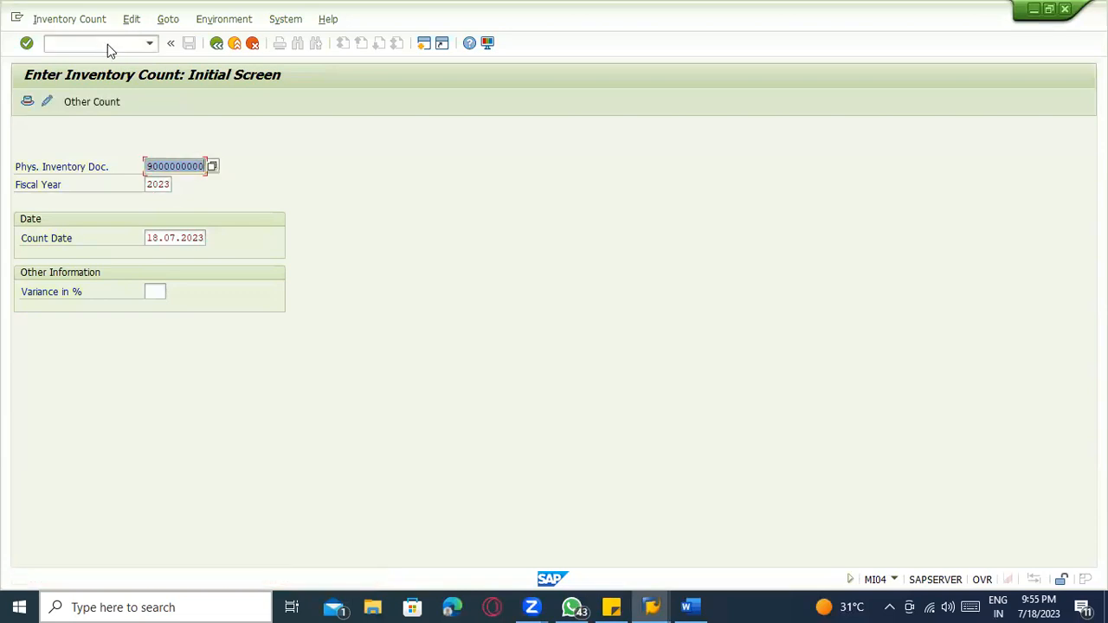
key("Return")
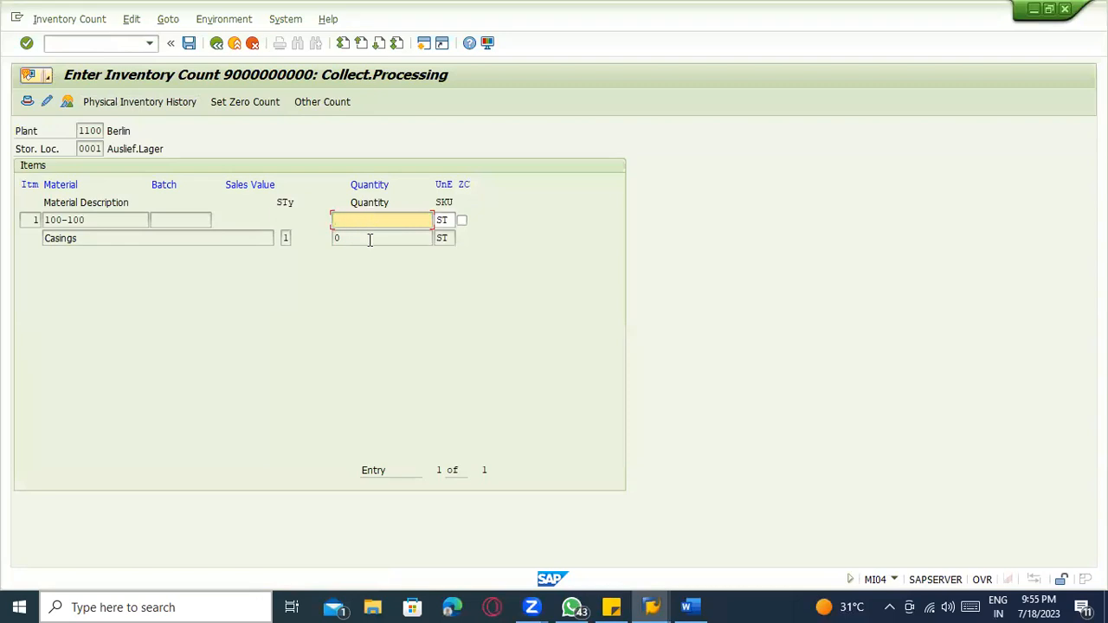
Step: Enter a counted quantity of 1800 ST for material 100-100, with its zero count option cleared
left_click(462, 220)
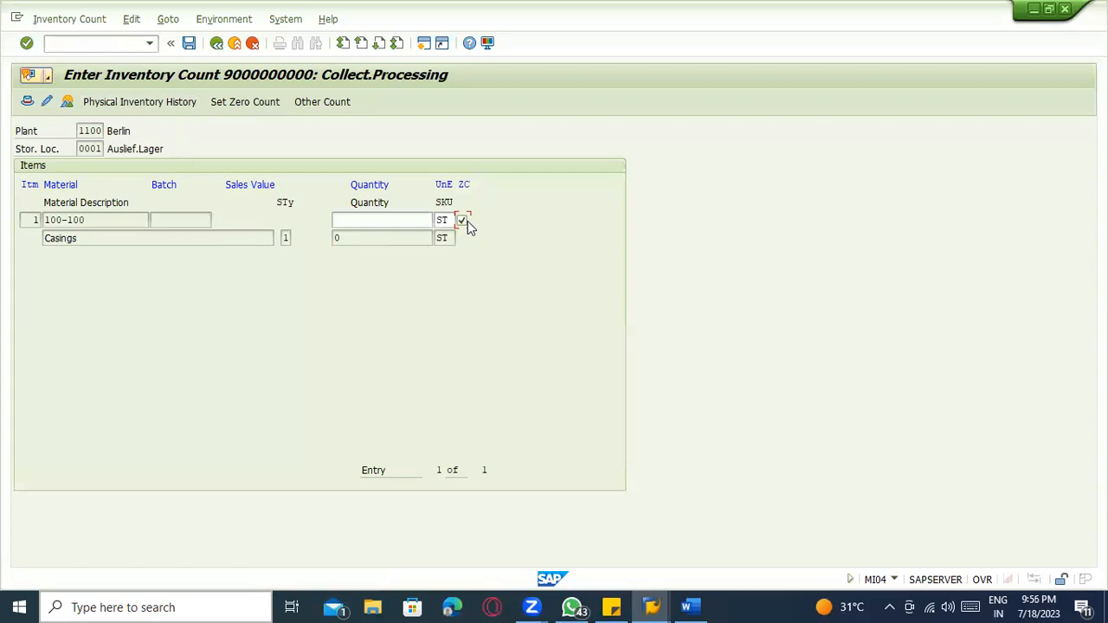
left_click(365, 218)
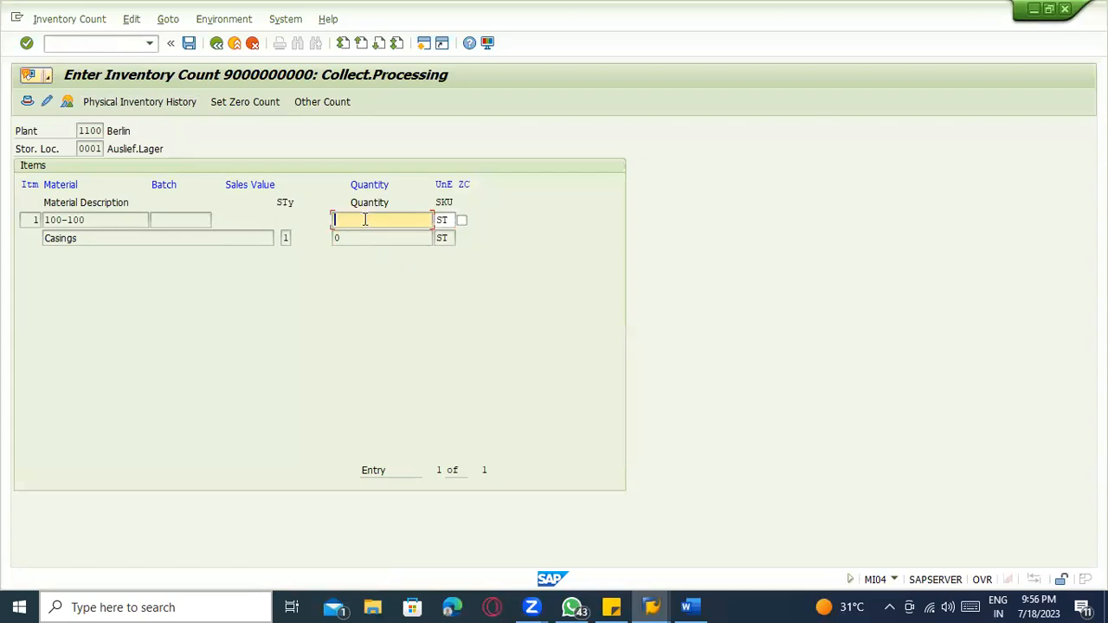
type("1")
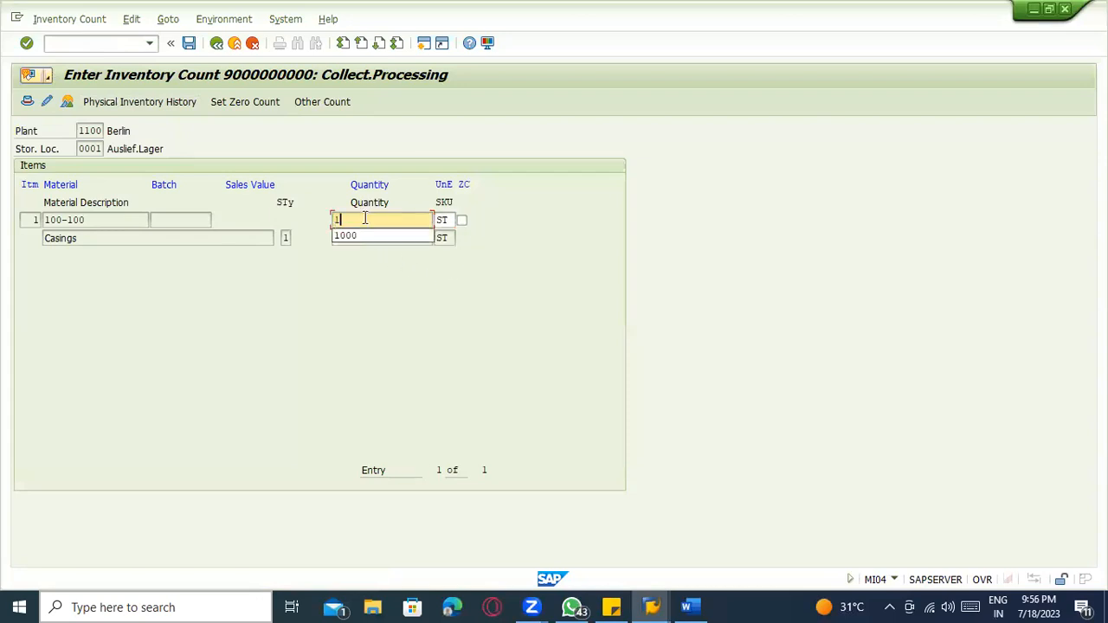
type("800")
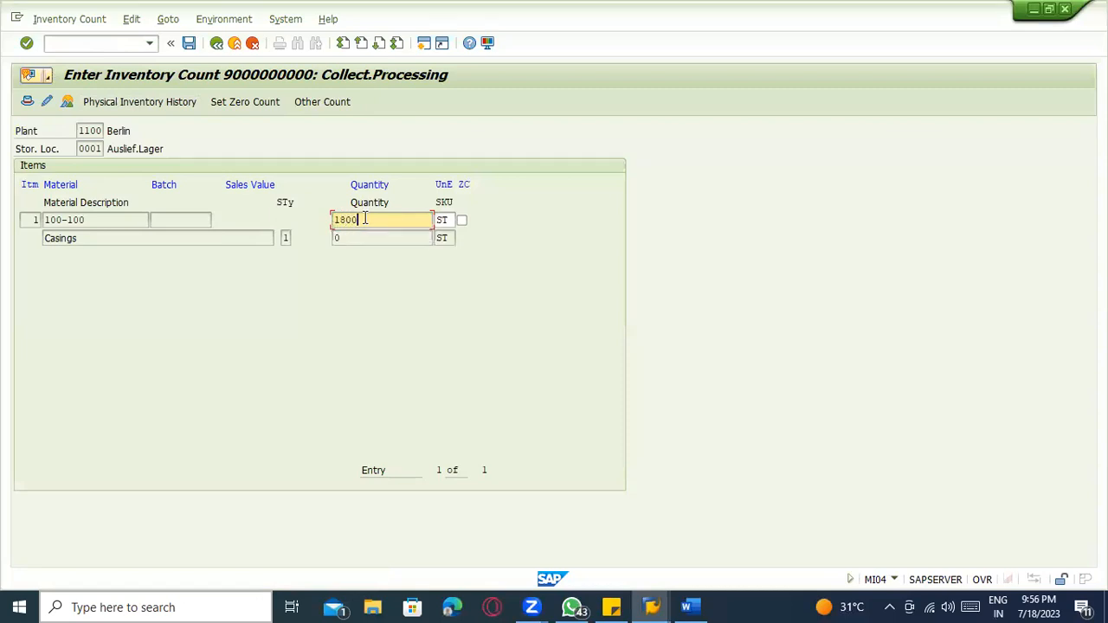
key("Return")
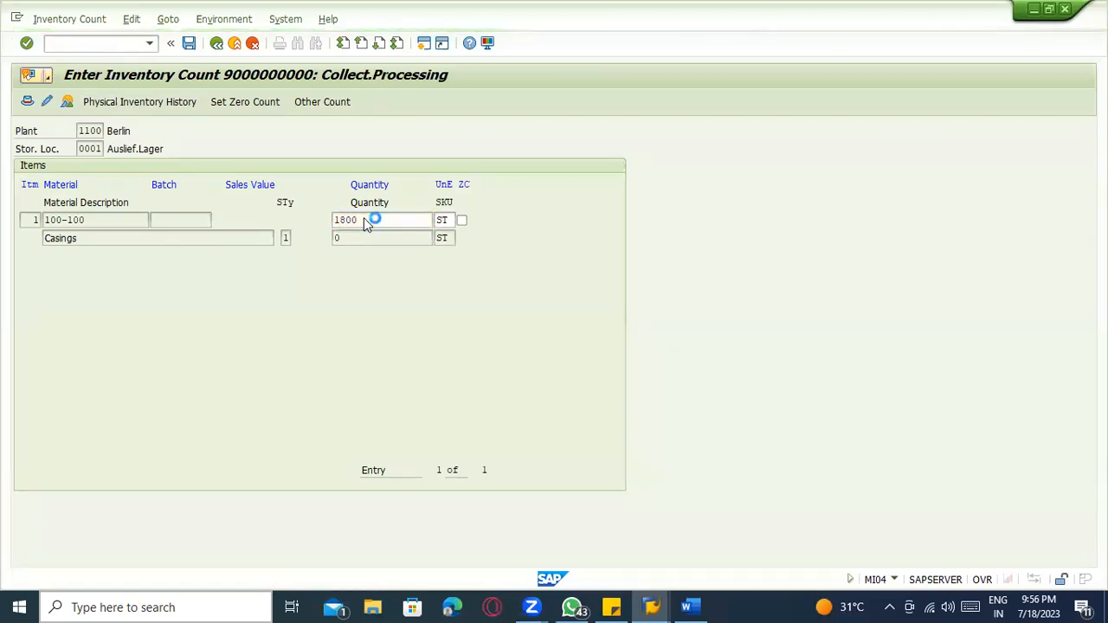
Step: Check the counted quantity of 1.800 ST for material 100-100 and save the inventory count
left_click(365, 219)
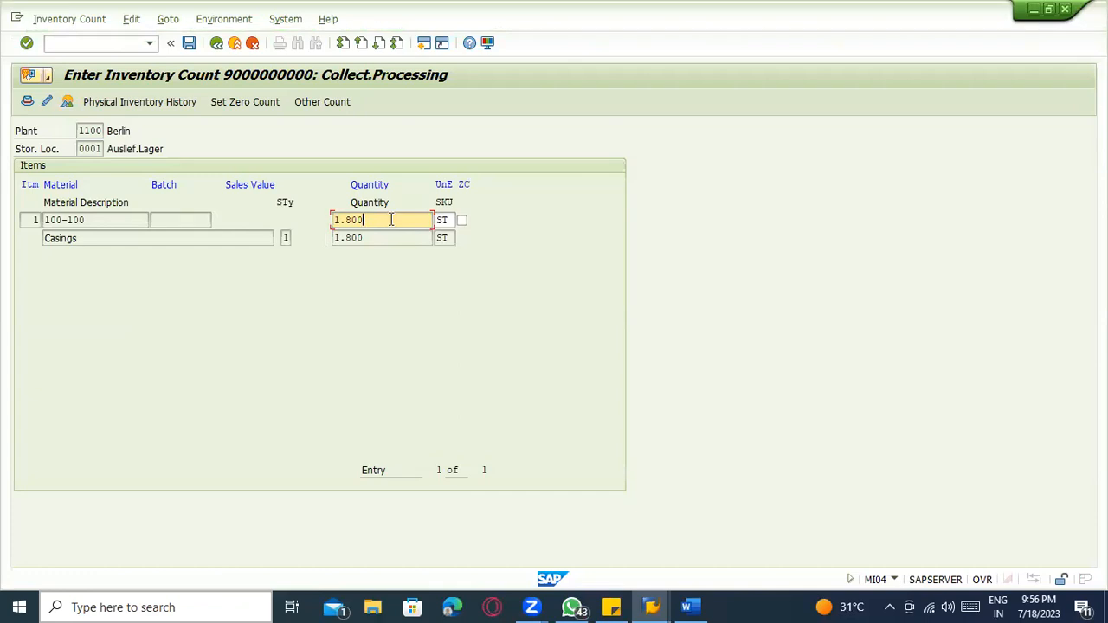
left_click_drag(371, 221, 289, 216)
left_click(372, 222)
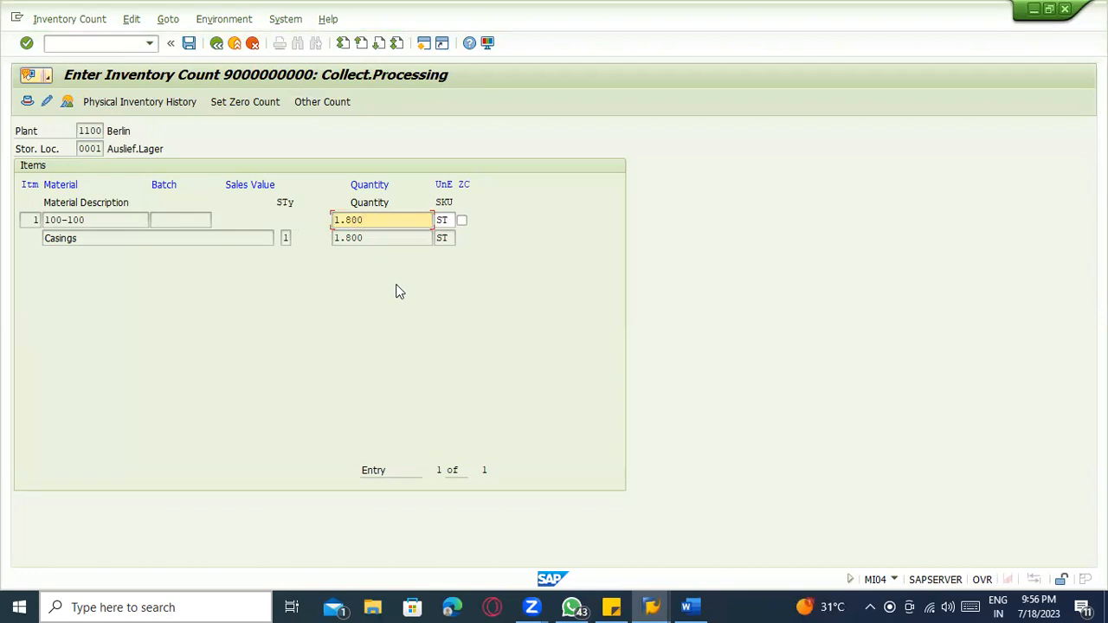
left_click(189, 43)
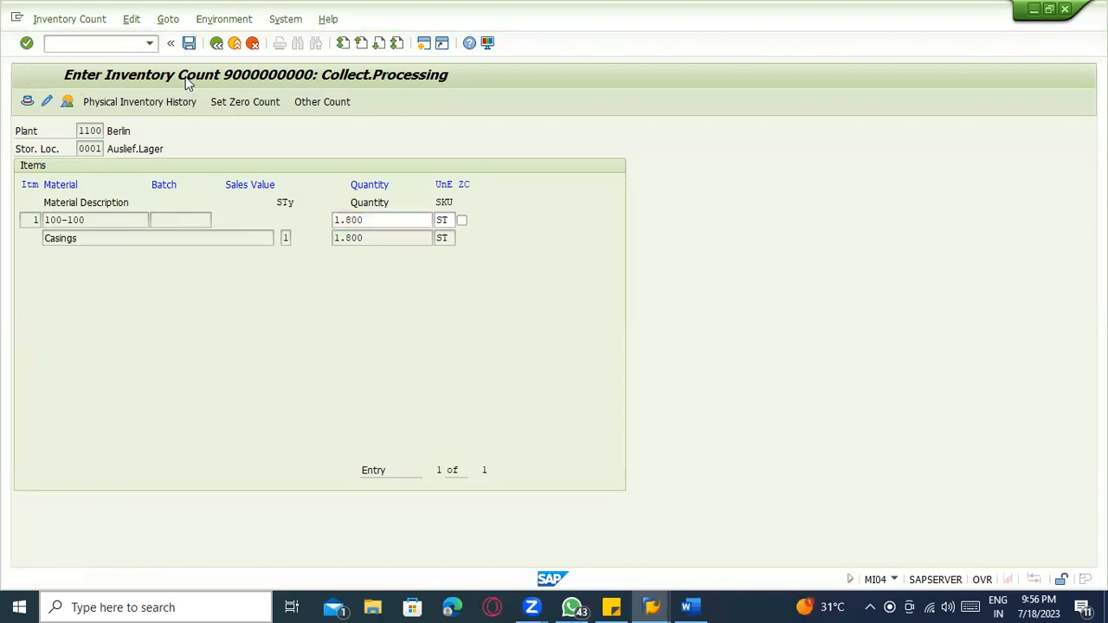
Step: Display the saved inventory count of the same physical inventory document and review the quantity of material 100-100
left_click(82, 21)
left_click(94, 112)
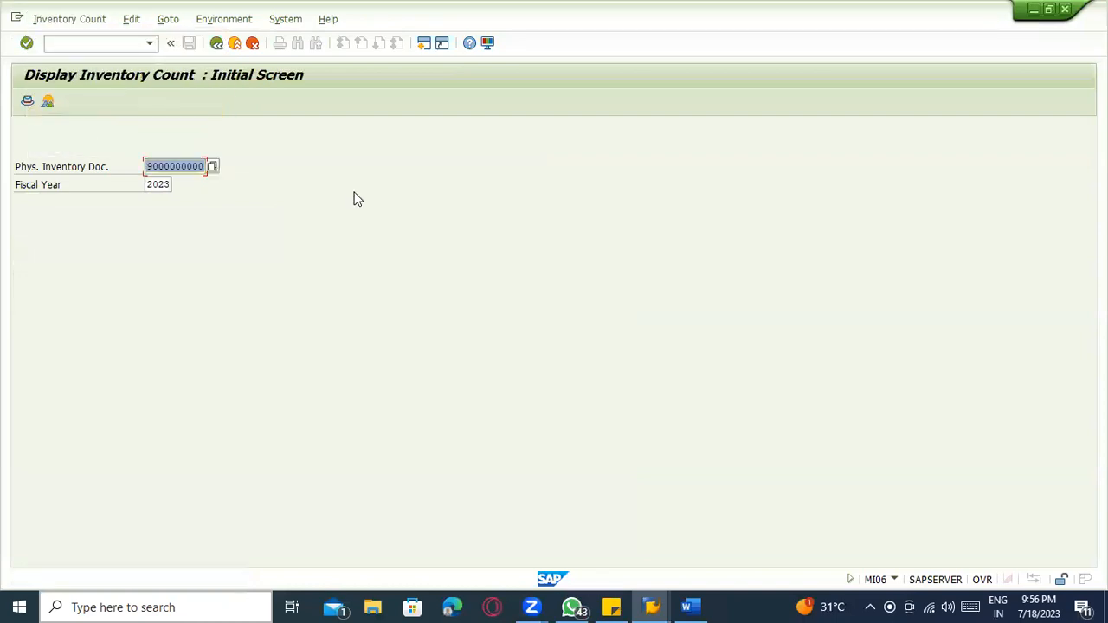
key("Return")
left_click_drag(367, 221, 334, 221)
Step: Start transaction MI07 and open the difference posting for the same physical inventory document, fiscal year 2023, posting date 18.07.2023
left_click(107, 42)
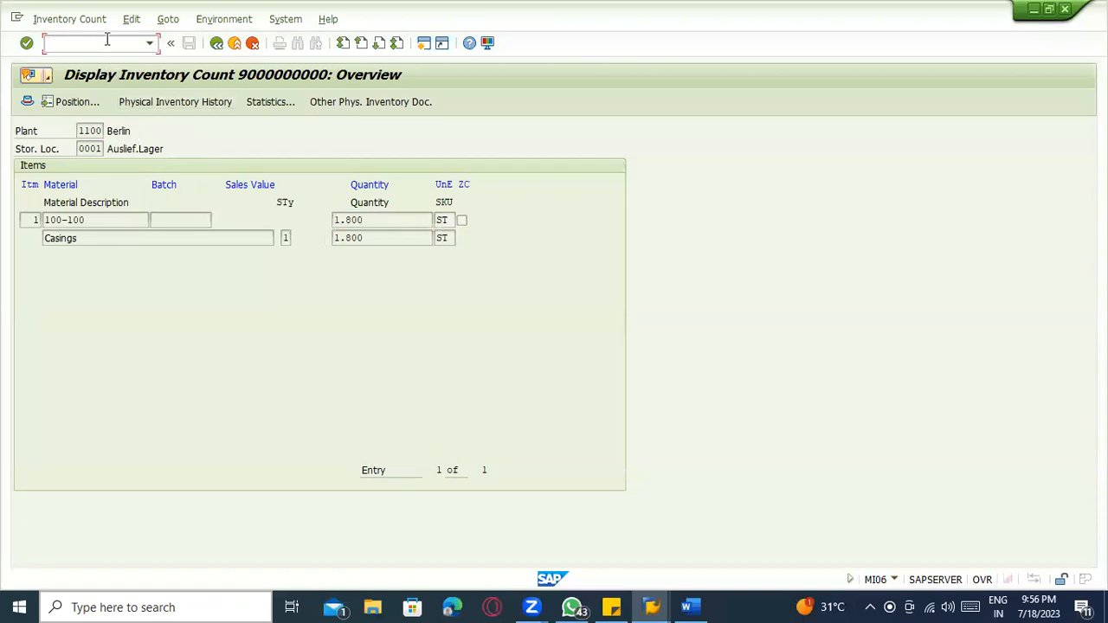
type("/nmi07")
key("Return")
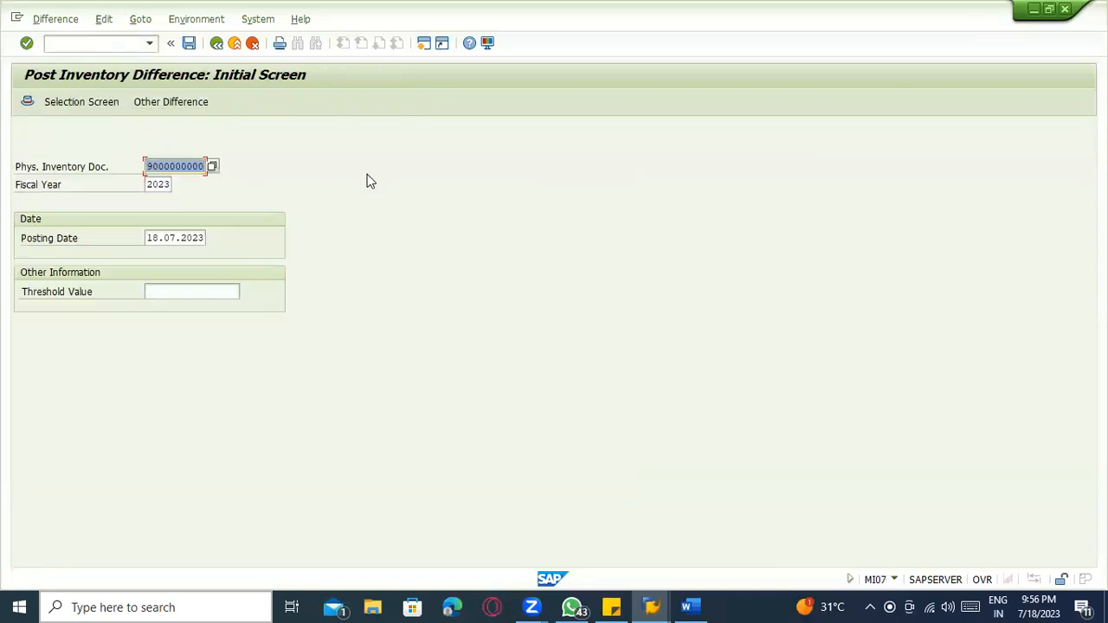
key("Return")
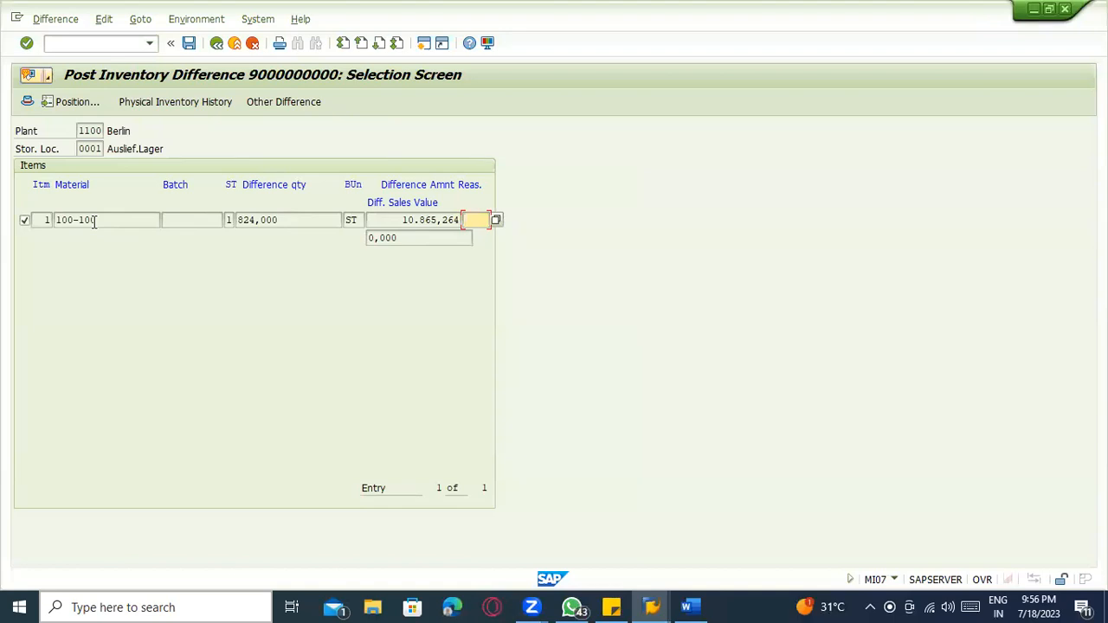
Step: Examine the difference quantity and amount of material 100-100 and the list of possible reasons, leaving the reason blank
left_click(301, 216)
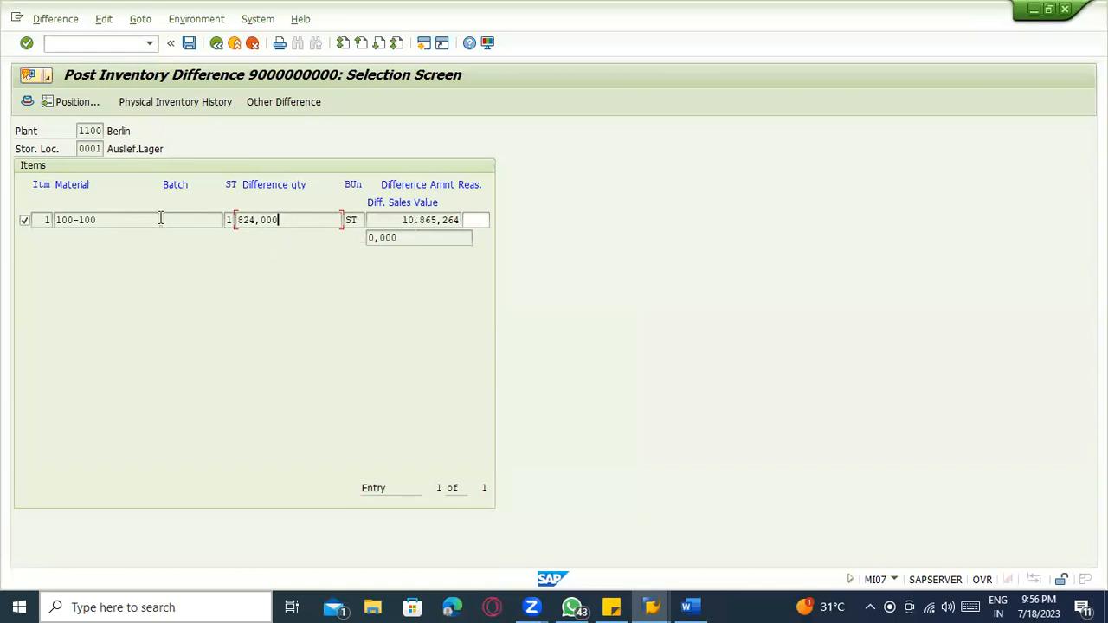
left_click_drag(284, 219, 225, 223)
left_click_drag(402, 220, 460, 221)
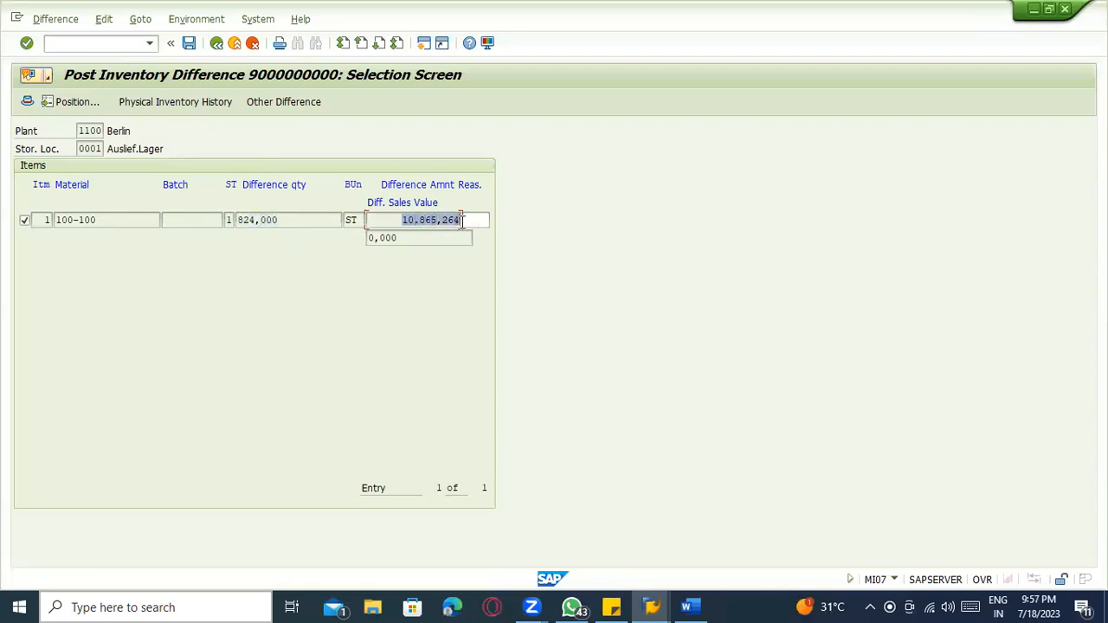
left_click(485, 220)
left_click(496, 221)
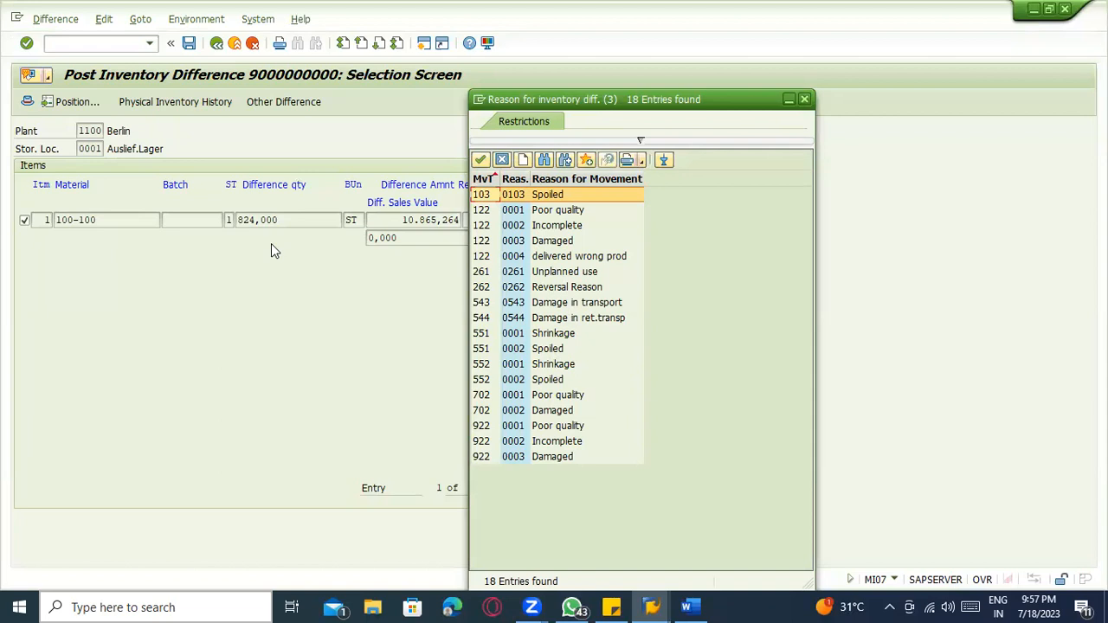
key("Escape")
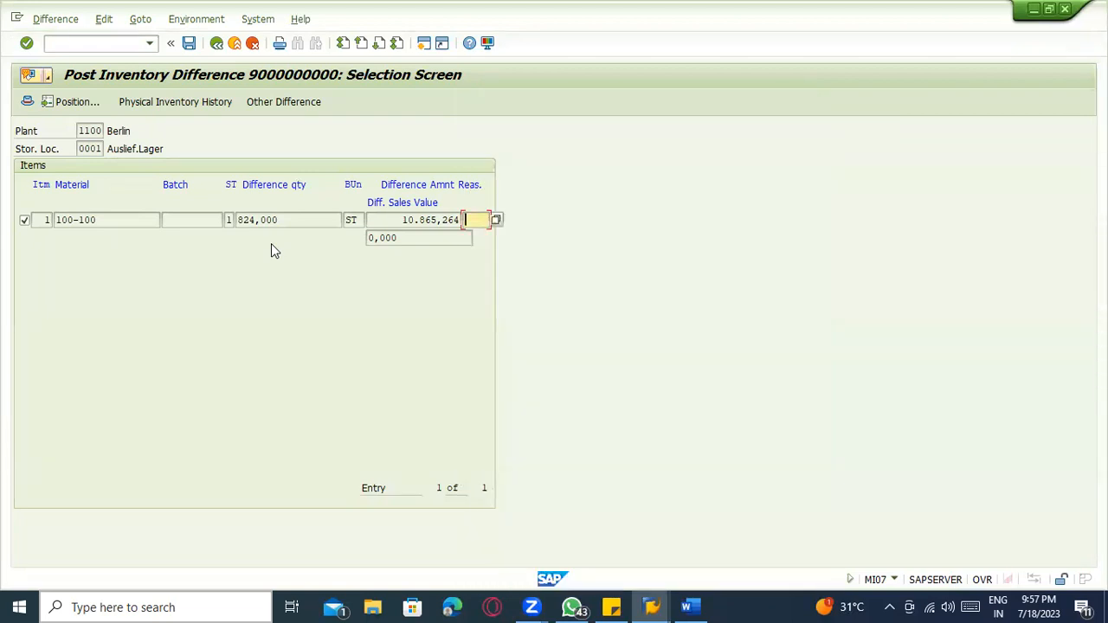
Step: Try to open stock overview transaction MMBE in a new session
left_click(123, 44)
type("/ommbe")
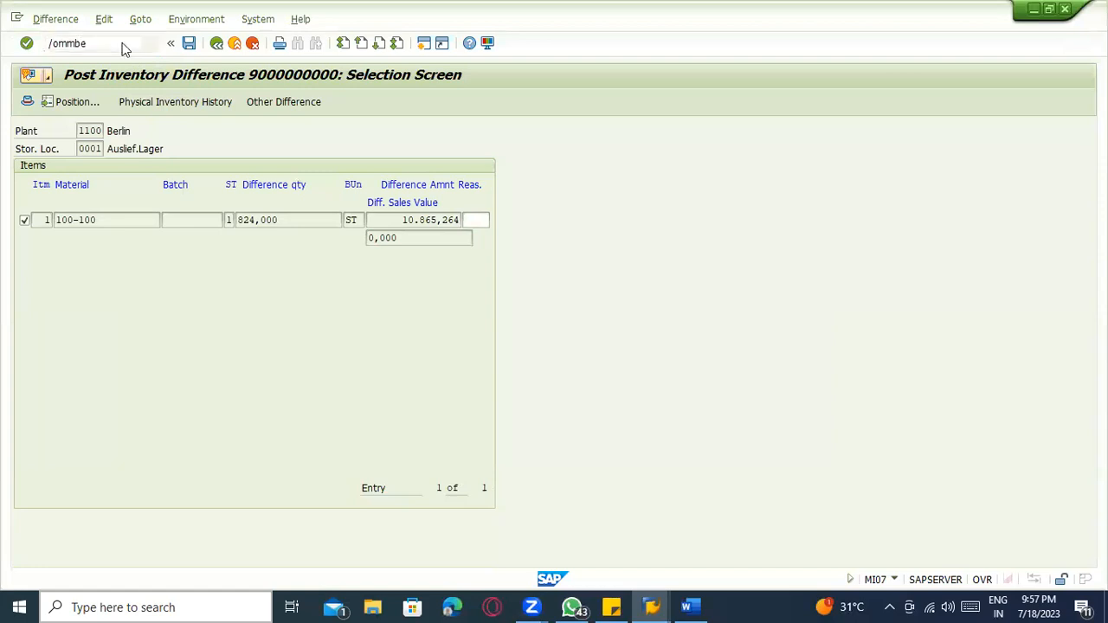
key("Return")
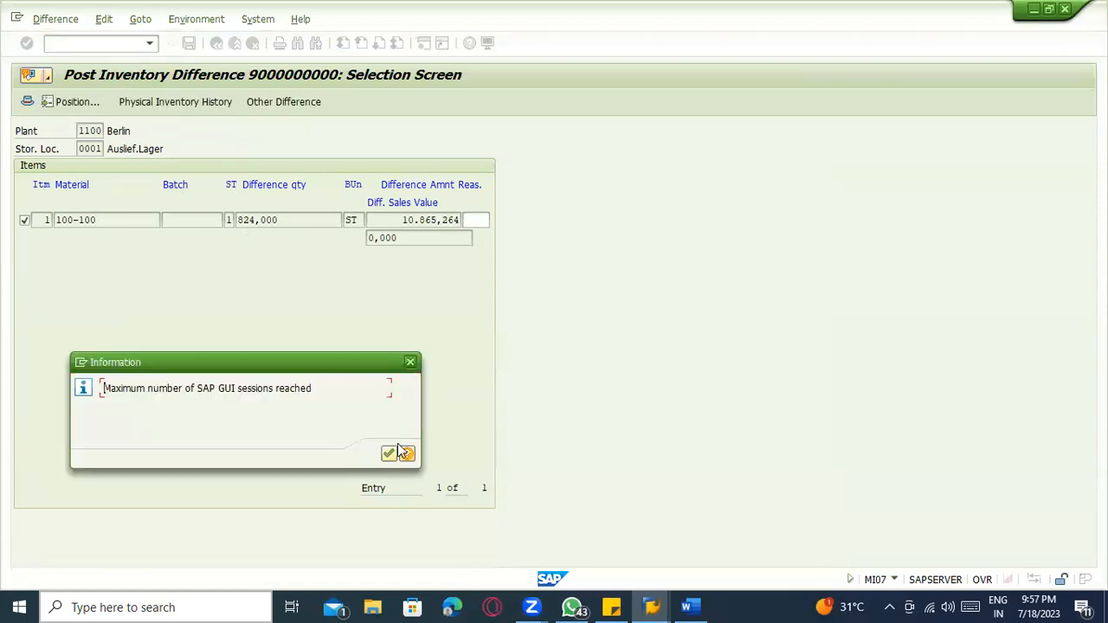
left_click(388, 457)
Step: Switch to the Display Physical Inventory Document session and start stock overview transaction MMBE there
key("alt+Tab")
key("Tab")
key("Tab")
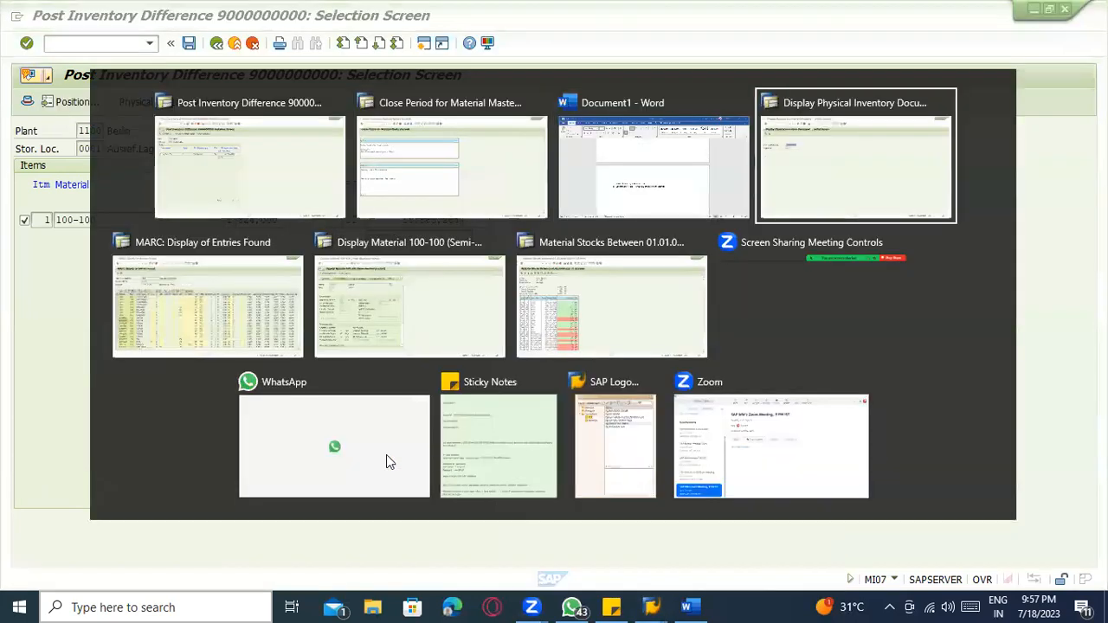
left_click(82, 43)
type("/nmmbe")
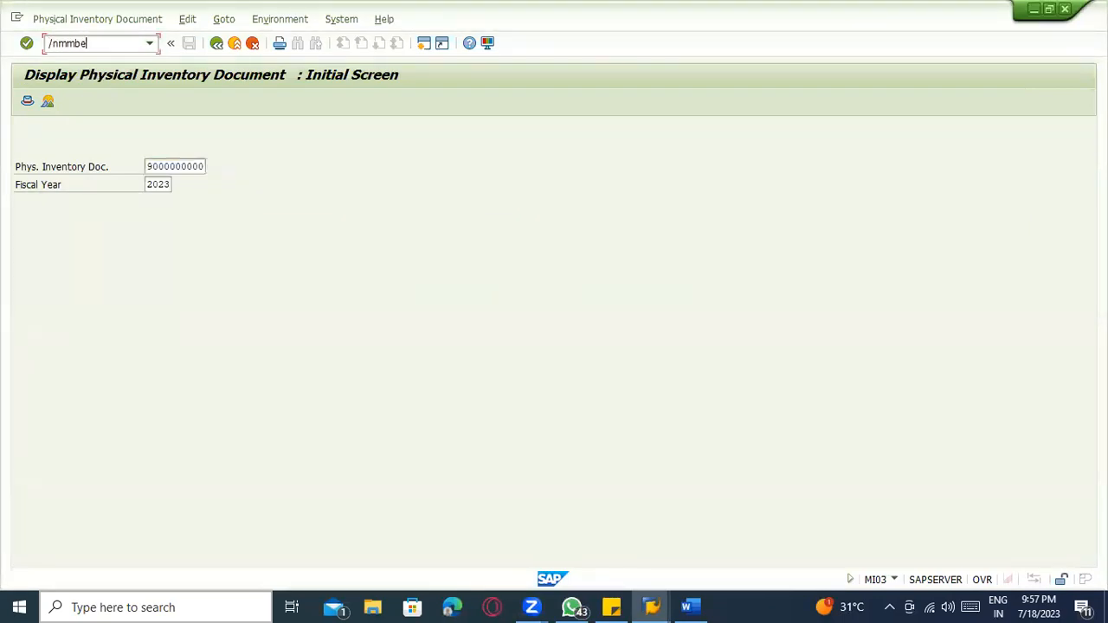
key("Return")
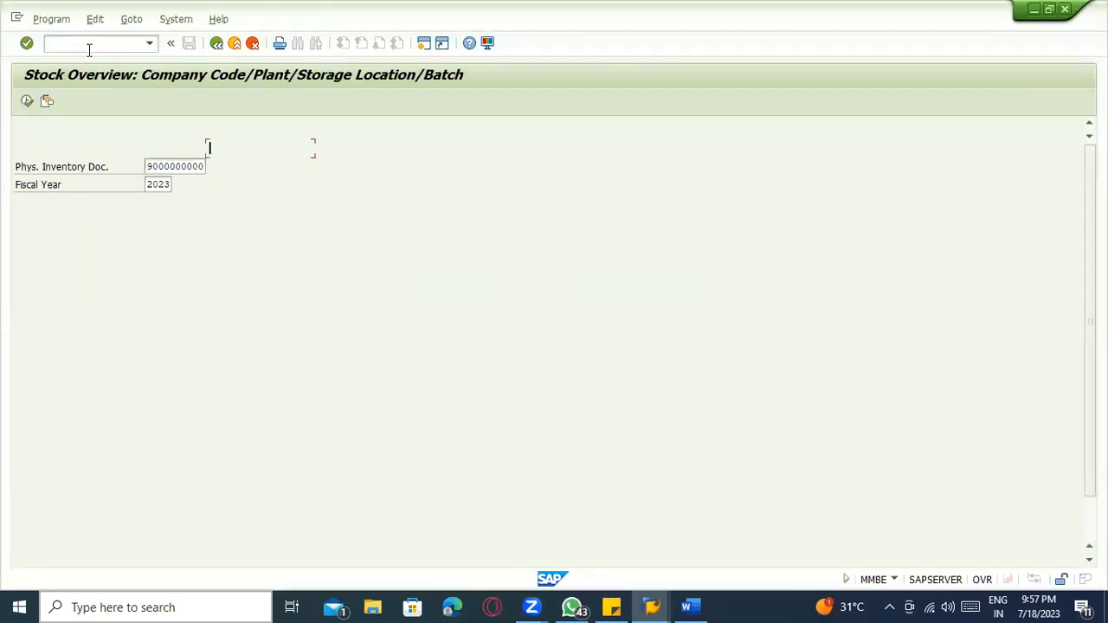
Step: Run the stock overview for material 100-100, plant 1100 and storage location 0001
left_click(223, 148)
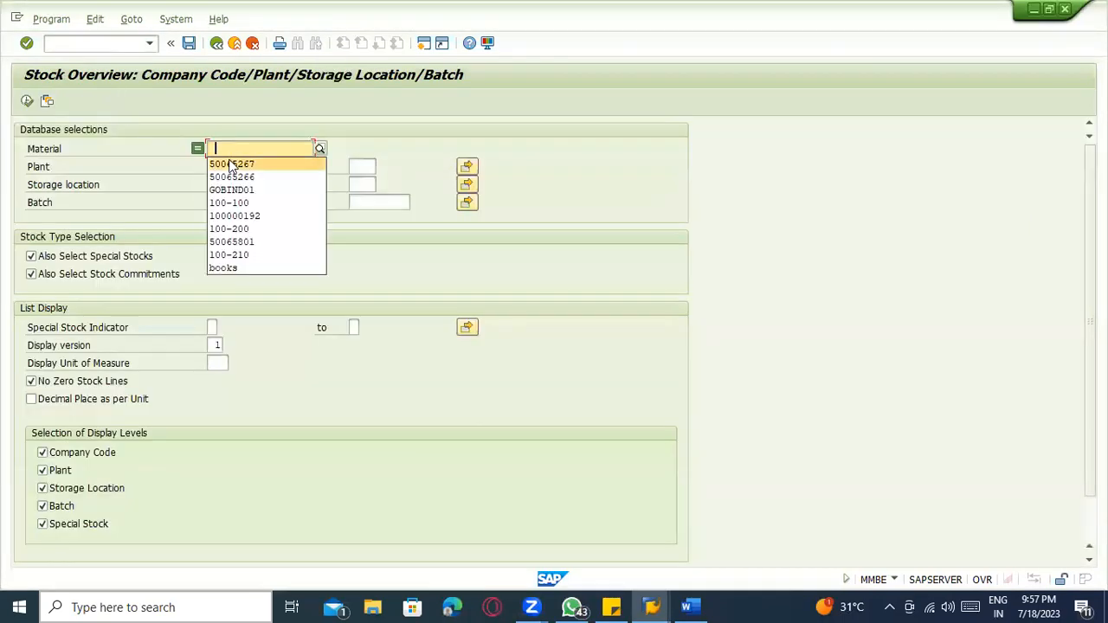
left_click(233, 203)
key("Tab")
key("Tab")
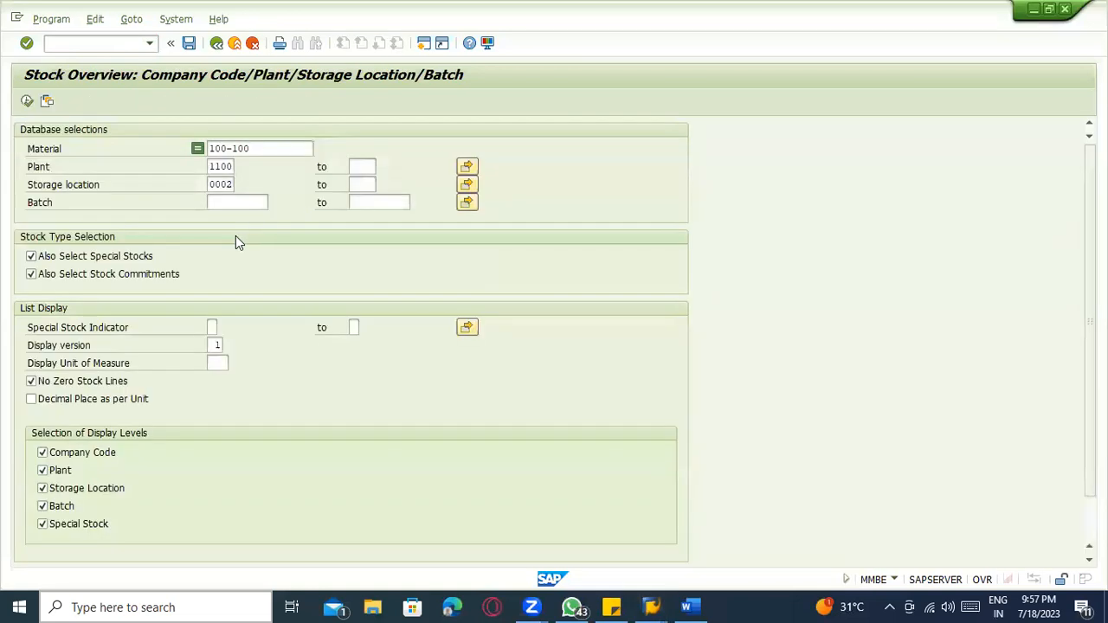
key("Tab")
type("0001")
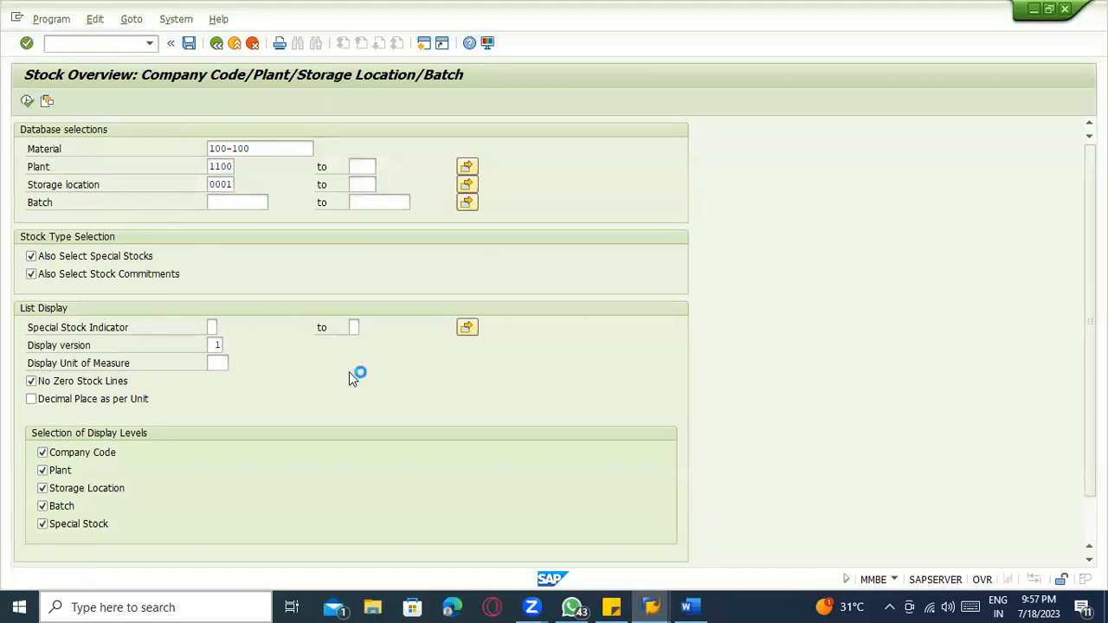
Step: Compare the difference quantity of material 100-100 with its unrestricted and quality inspection stock in storage location 0001
left_click(378, 359)
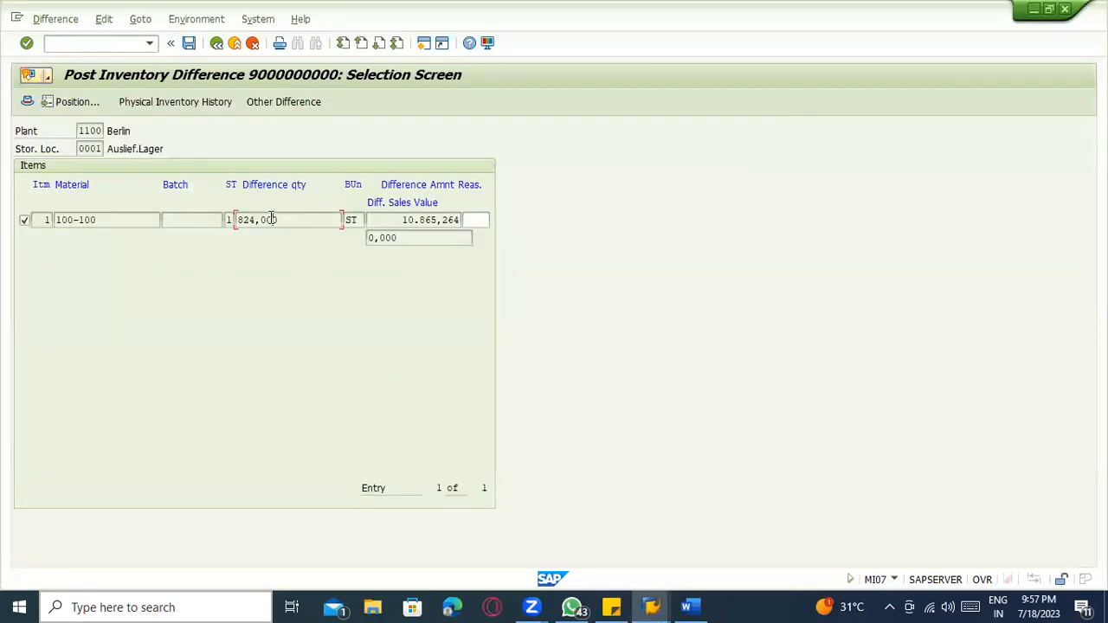
left_click(287, 220)
left_click_drag(296, 220, 214, 224)
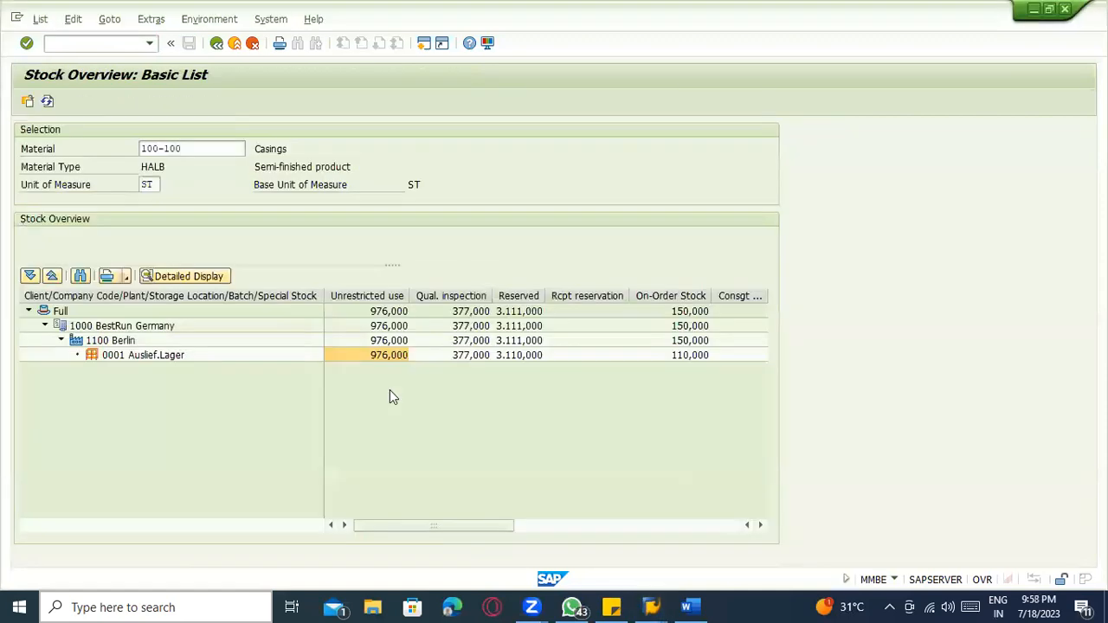
left_click(393, 356)
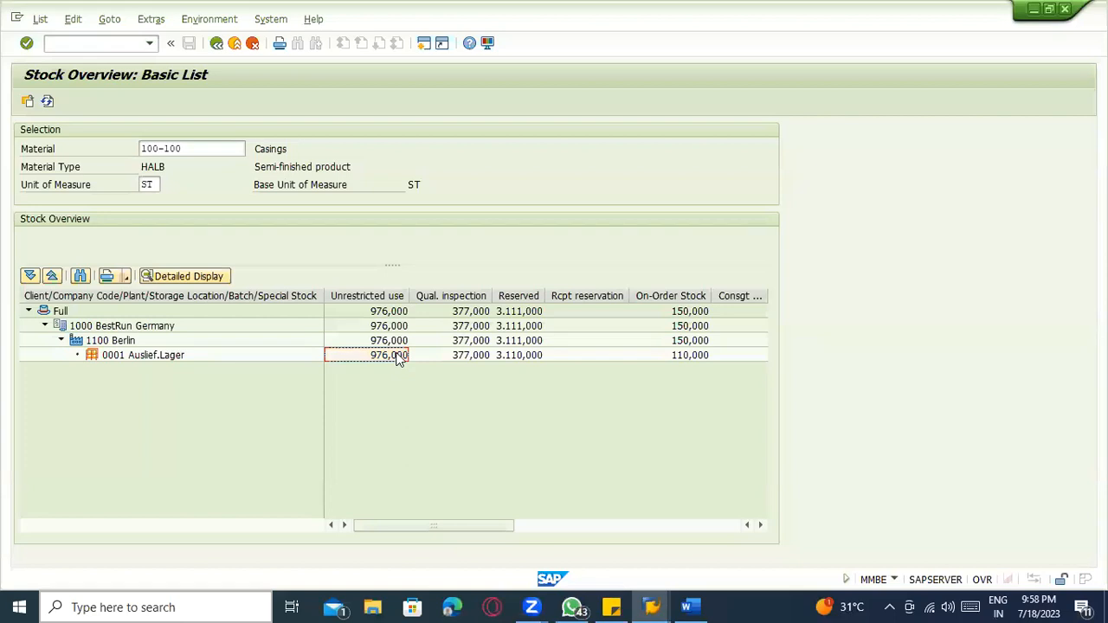
left_click(463, 357)
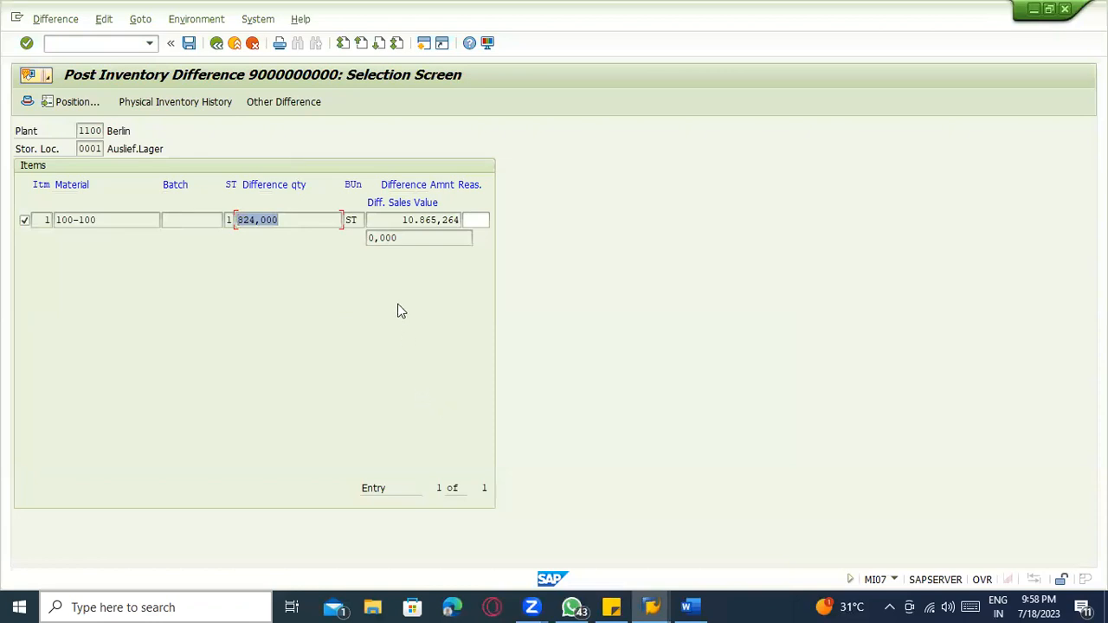
Step: Try to assign reason 0002 (Incomplete) to the inventory difference of material 100-100, and clear the reason again
left_click(468, 220)
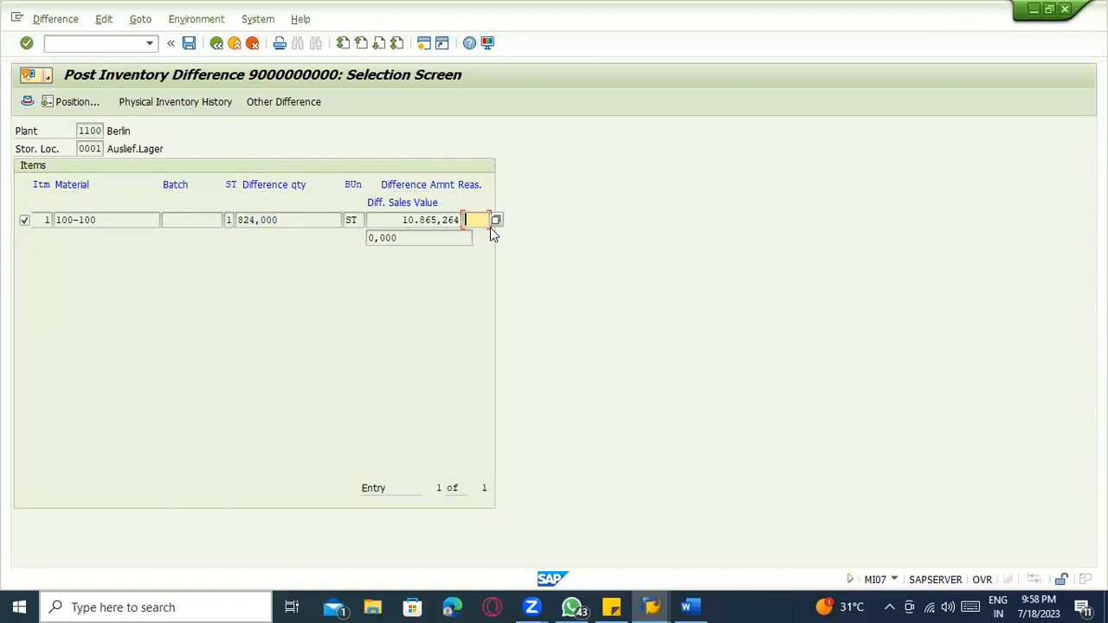
left_click(496, 216)
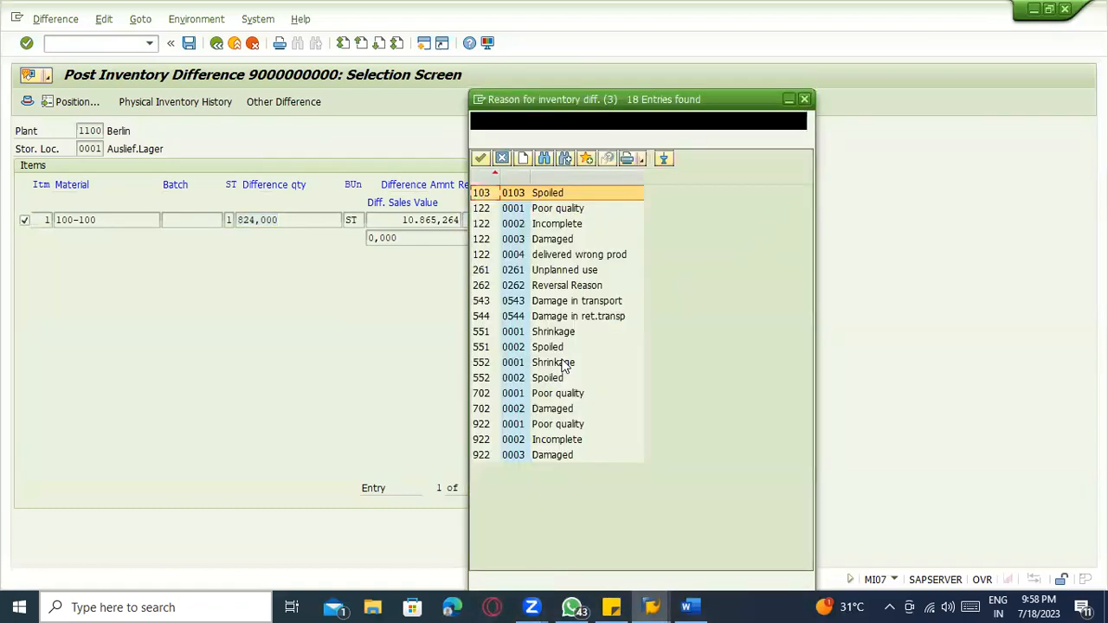
left_click(554, 445)
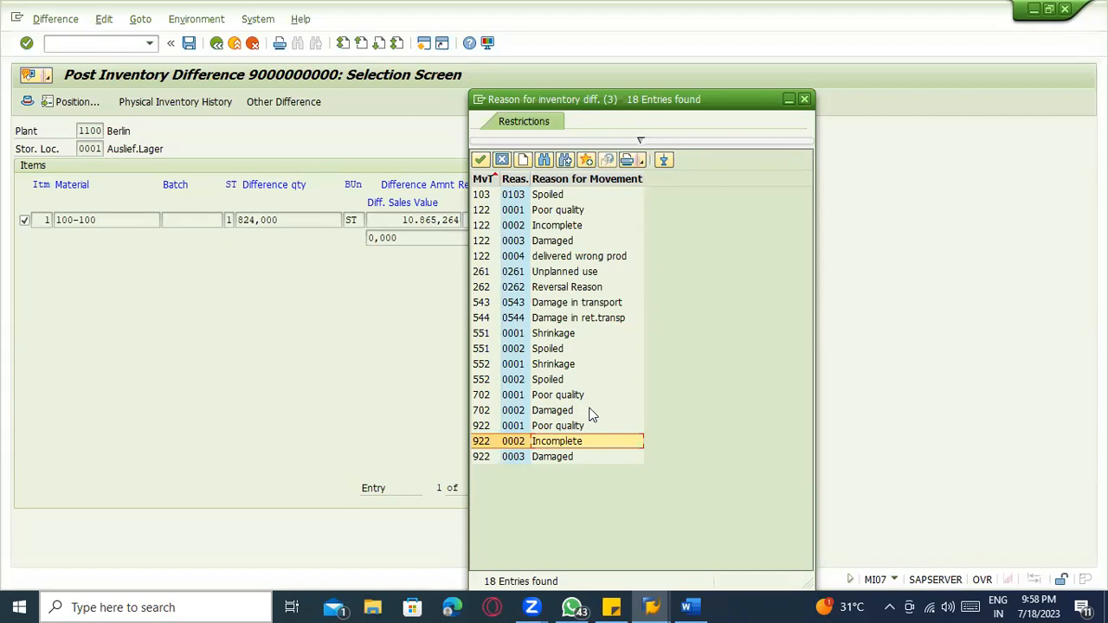
double_click(572, 442)
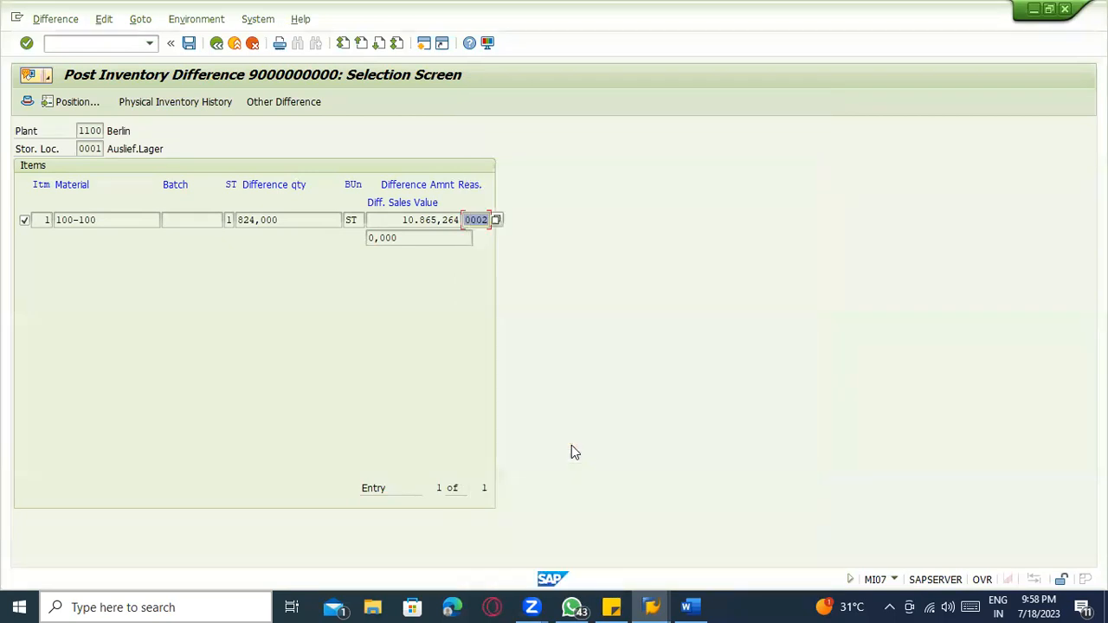
key("Return")
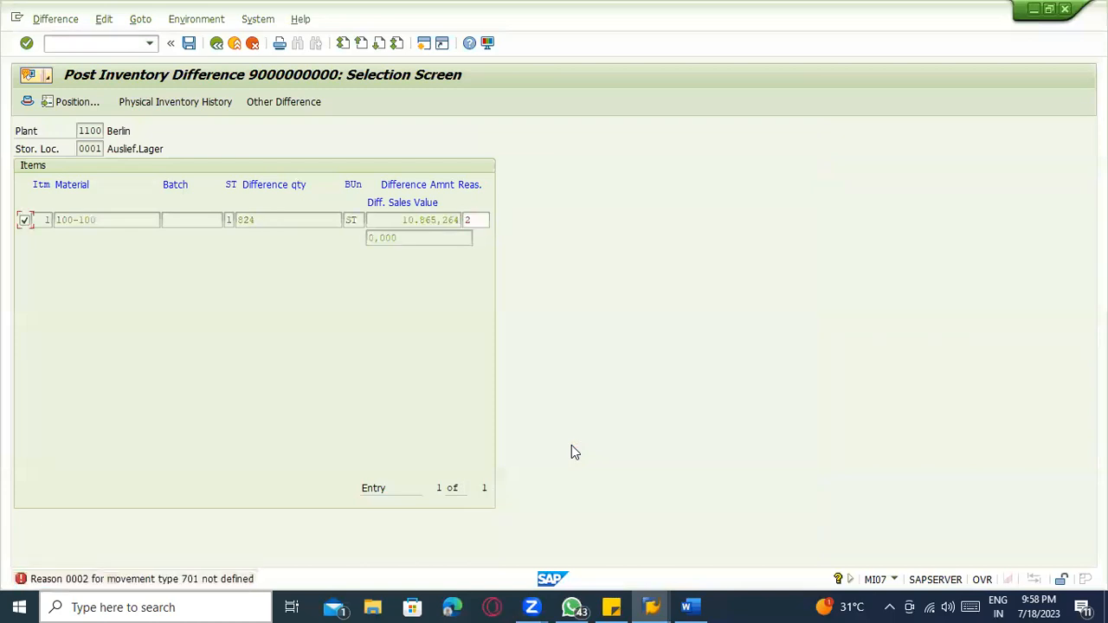
left_click(478, 221)
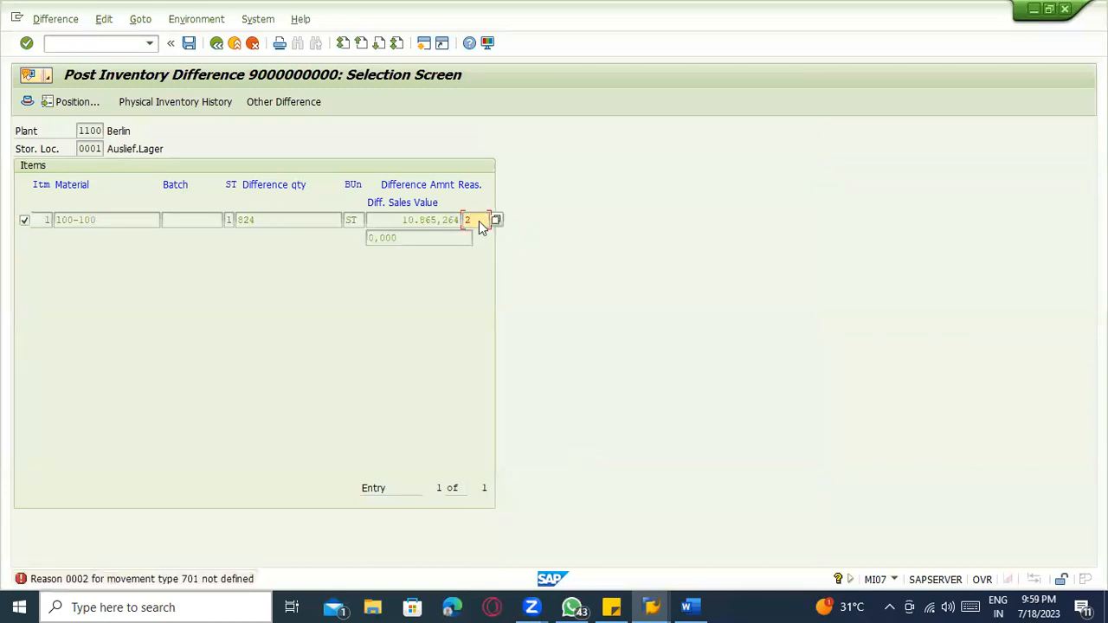
key("BackSpace")
left_click_drag(261, 220, 214, 216)
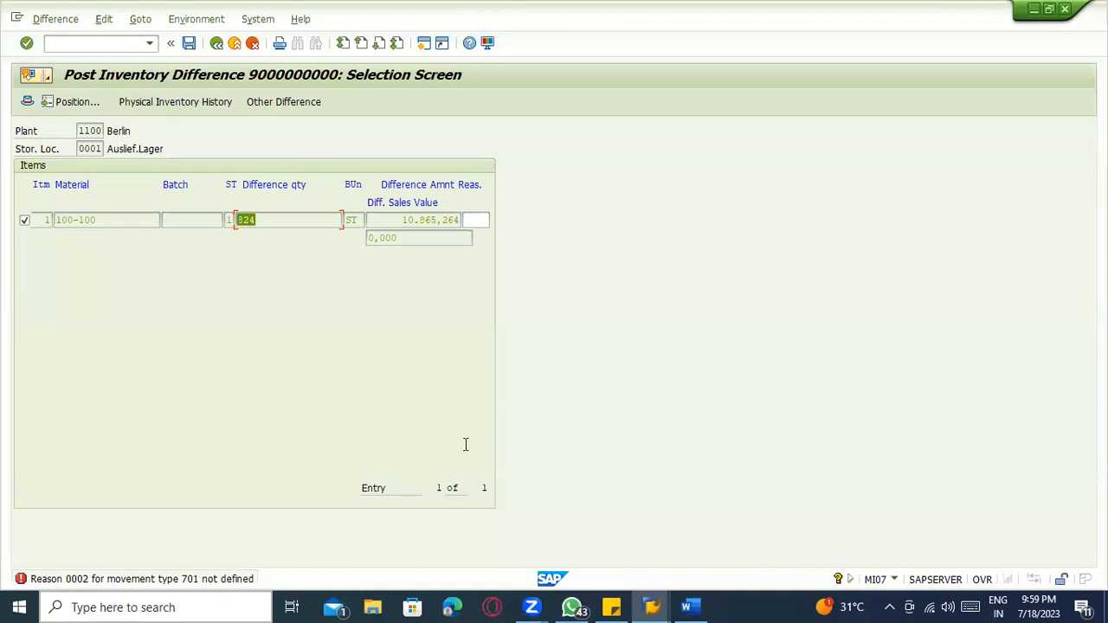
Step: Switch to the Word notes and add the line "System –" below the numbered steps
key("alt+Tab")
type("System")
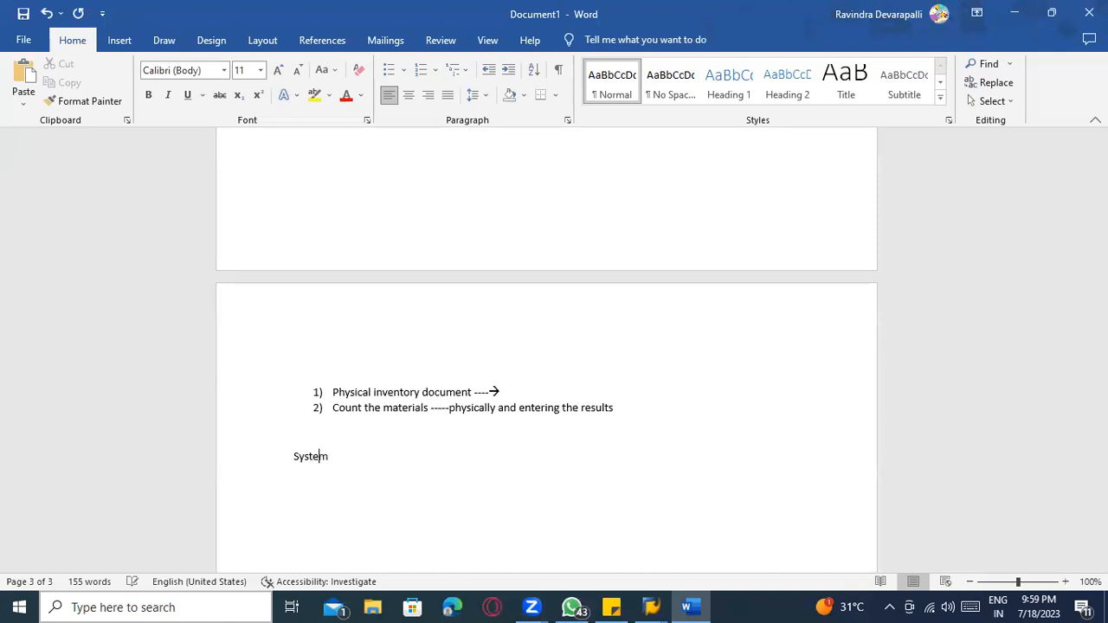
type(" - 973")
key("BackSpace")
key("BackSpace")
key("BackSpace")
key("BackSpace")
key("Return")
Step: Add the notes "Physical stock ----- ADDED STOCK ---→ 701" and, on the line below, "MINUS STOCK ---- 702"
type("physical stokc -")
key("BackSpace")
key("BackSpace")
type("ck ----- ADDED STOCK ")
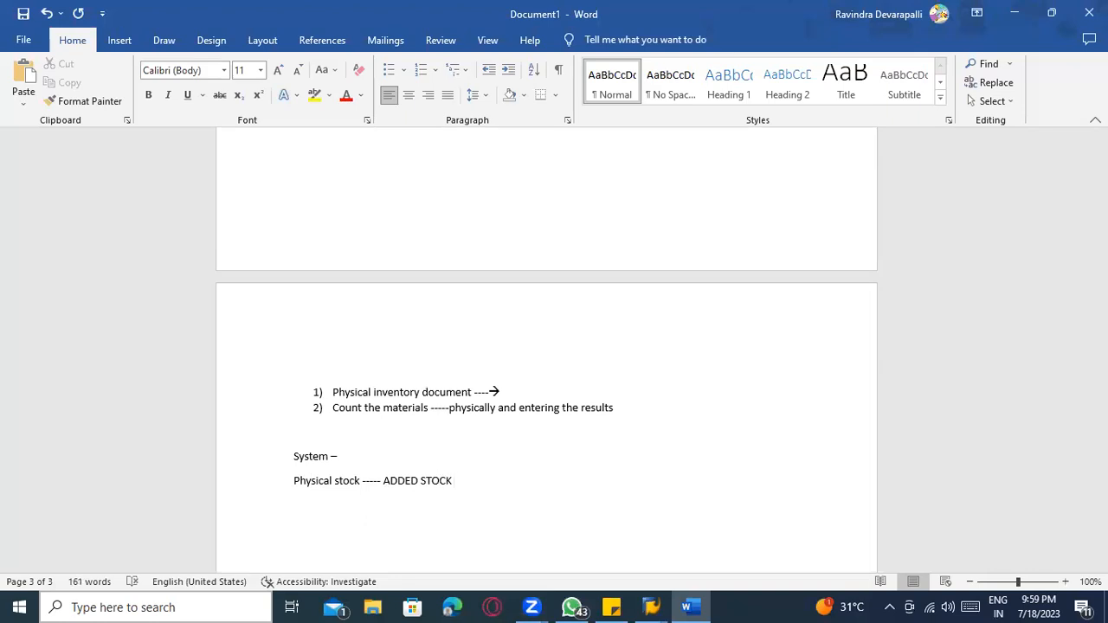
type("-----> 701")
key("Return")
type("MINUS STOCK")
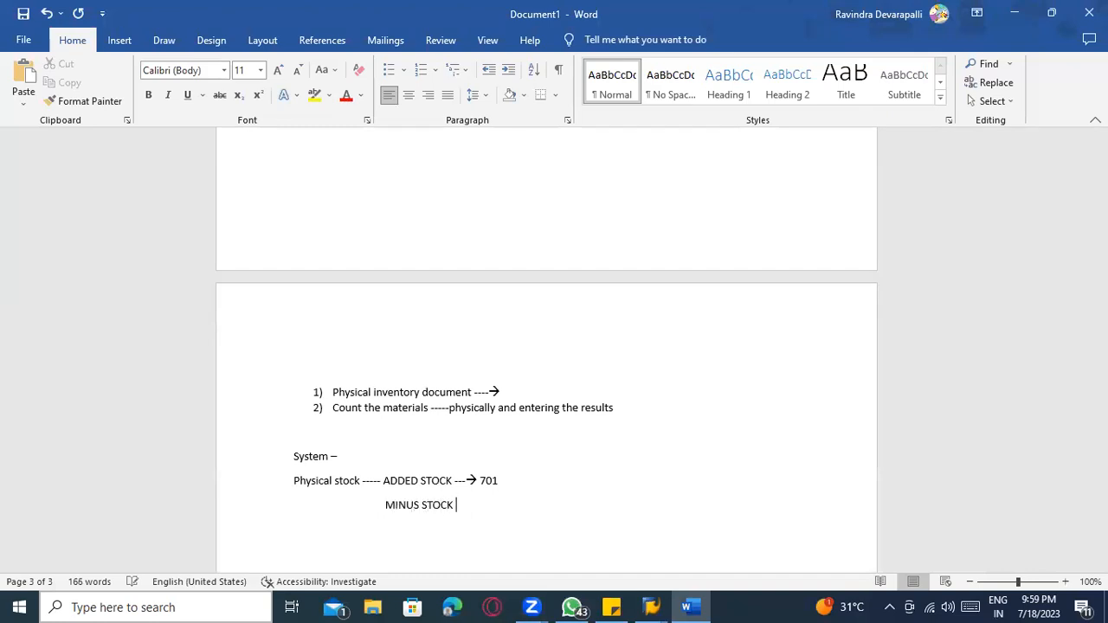
type(" ---- 702")
Step: Return to the Post Inventory Difference session and open the field help for the difference quantity
key("alt+Tab")
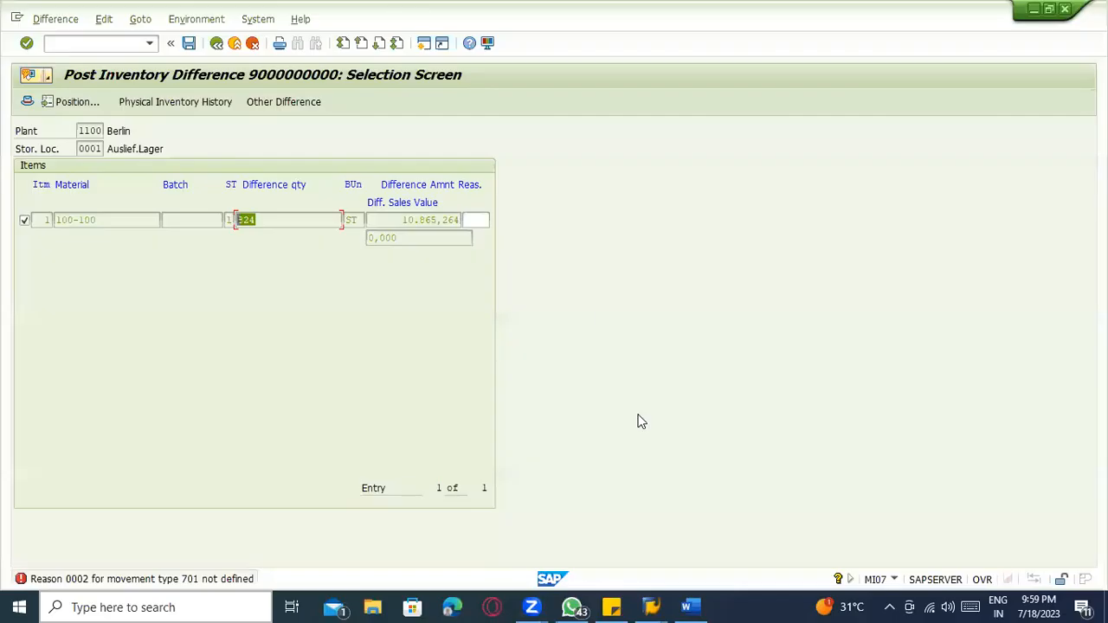
right_click(474, 219)
left_click(476, 222)
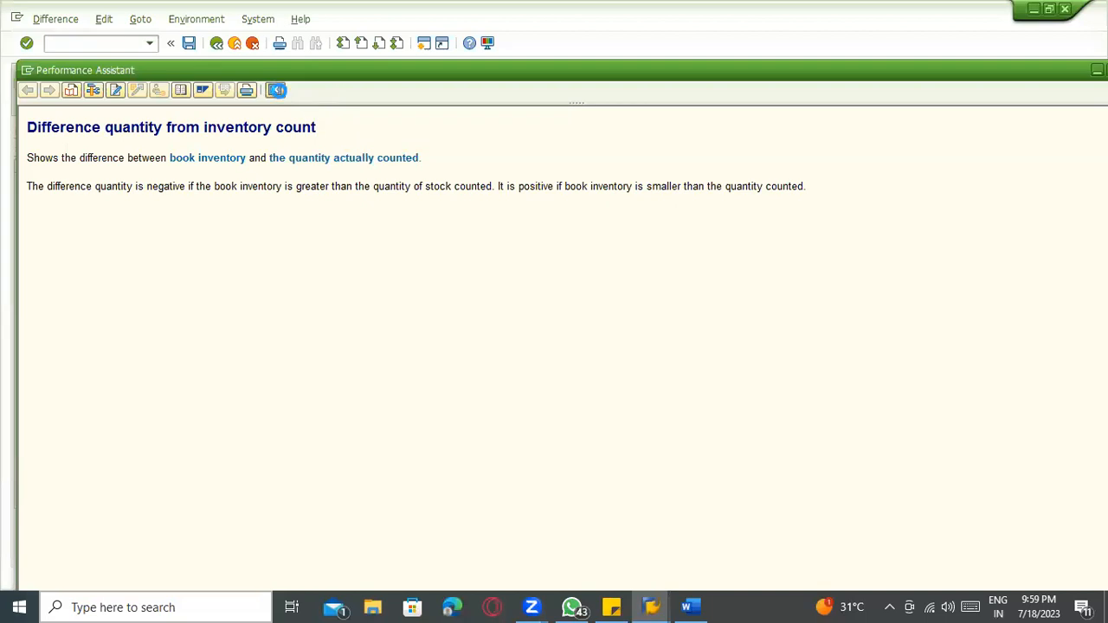
Step: Close the field help and post the inventory difference for material 100-100 in plant 1100, storage location 0001
left_click(277, 91)
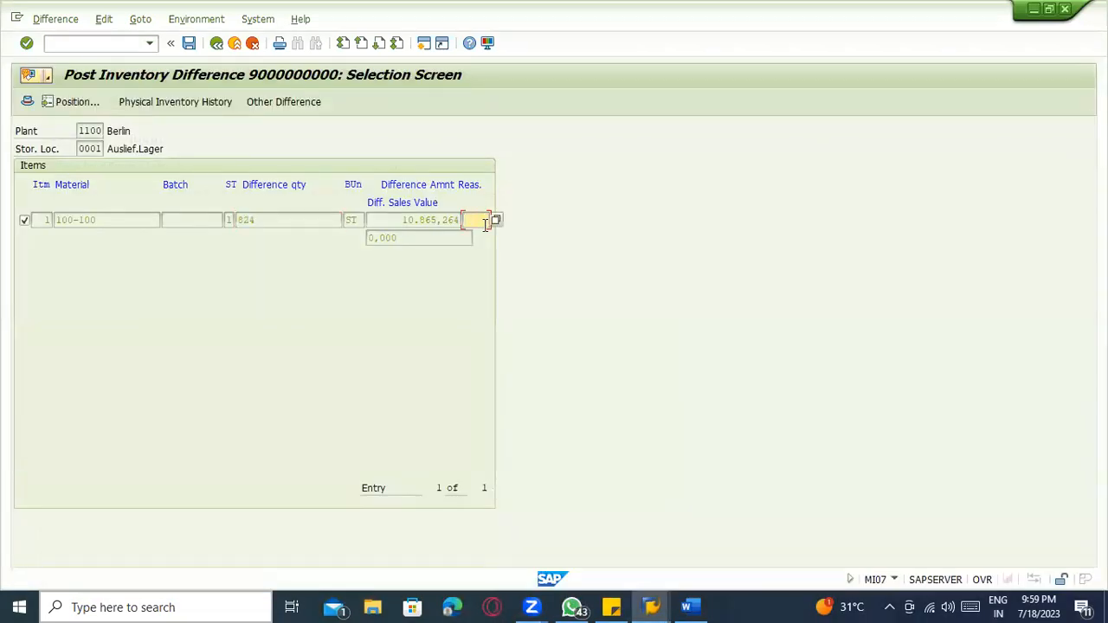
key("ctrl+s")
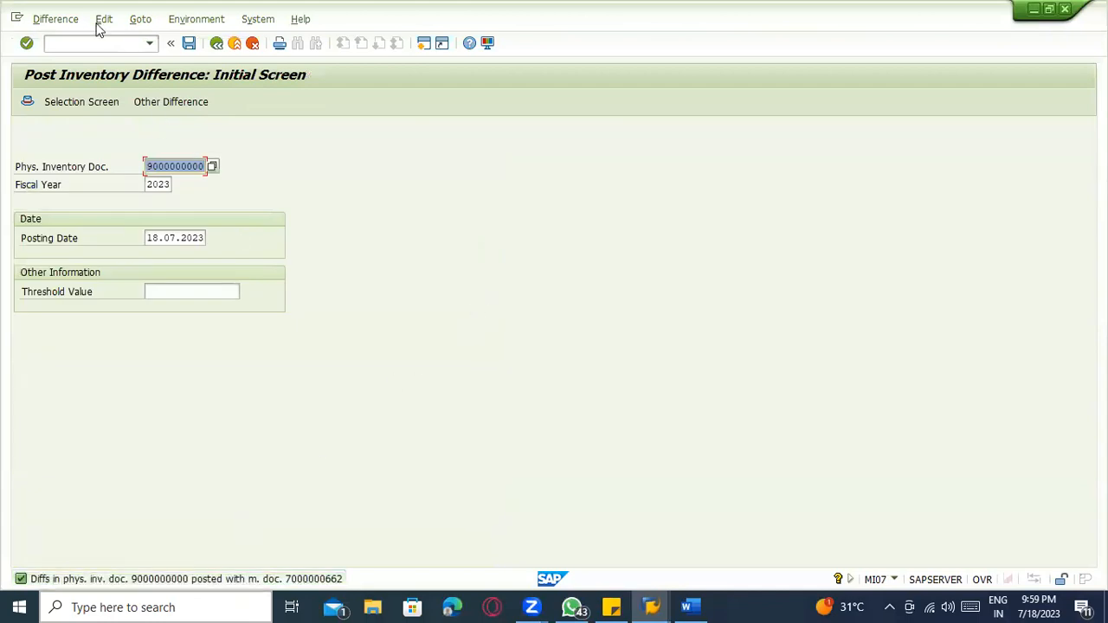
left_click(52, 23)
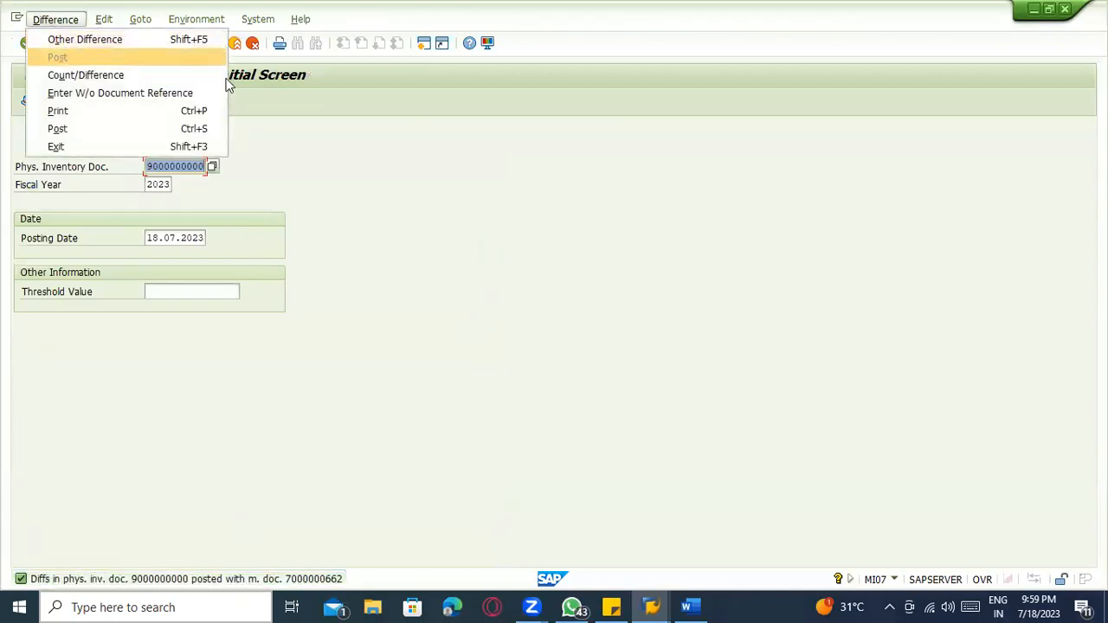
left_click(410, 132)
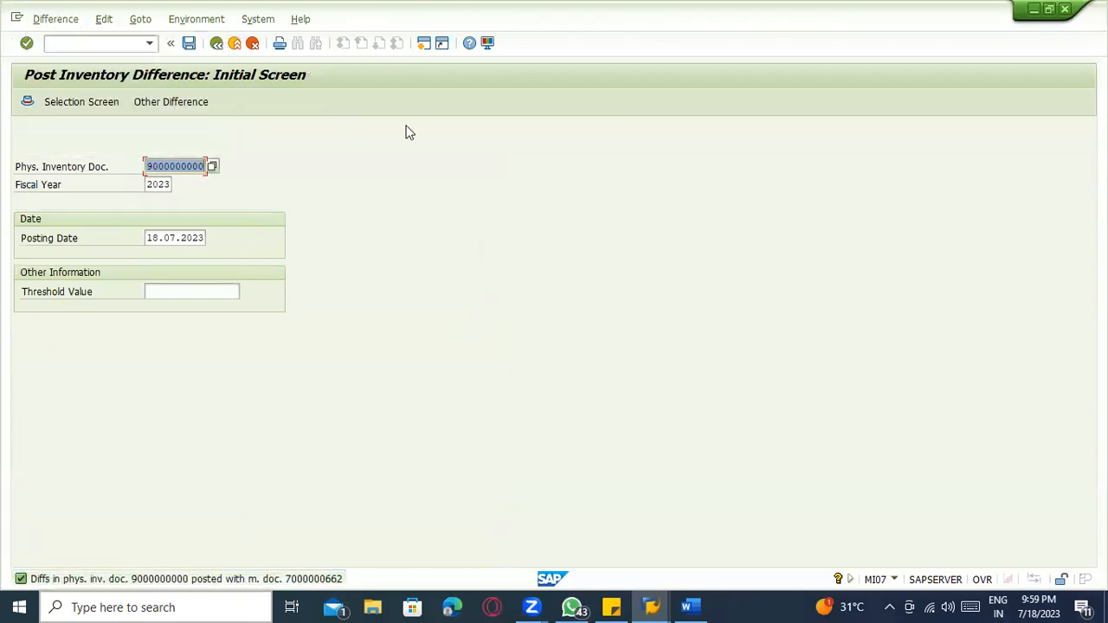
Step: Open the List of Inventory Differences from the posting transaction, run it for material 100-100 in plant 1100, and leave the result
left_click(71, 19)
left_click(96, 113)
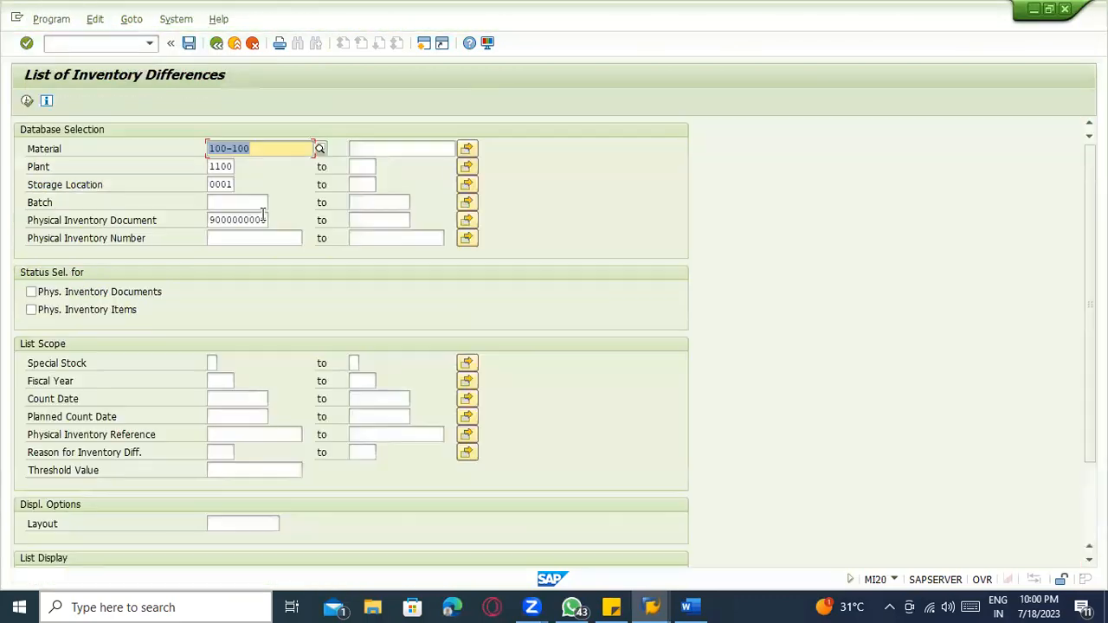
left_click(27, 101)
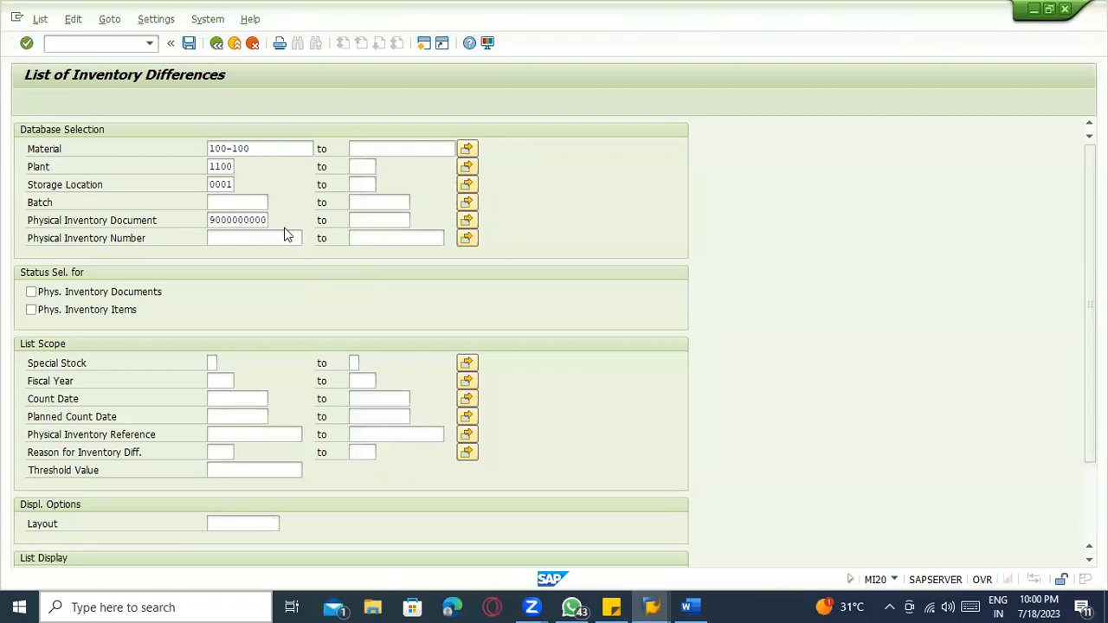
left_click(216, 43)
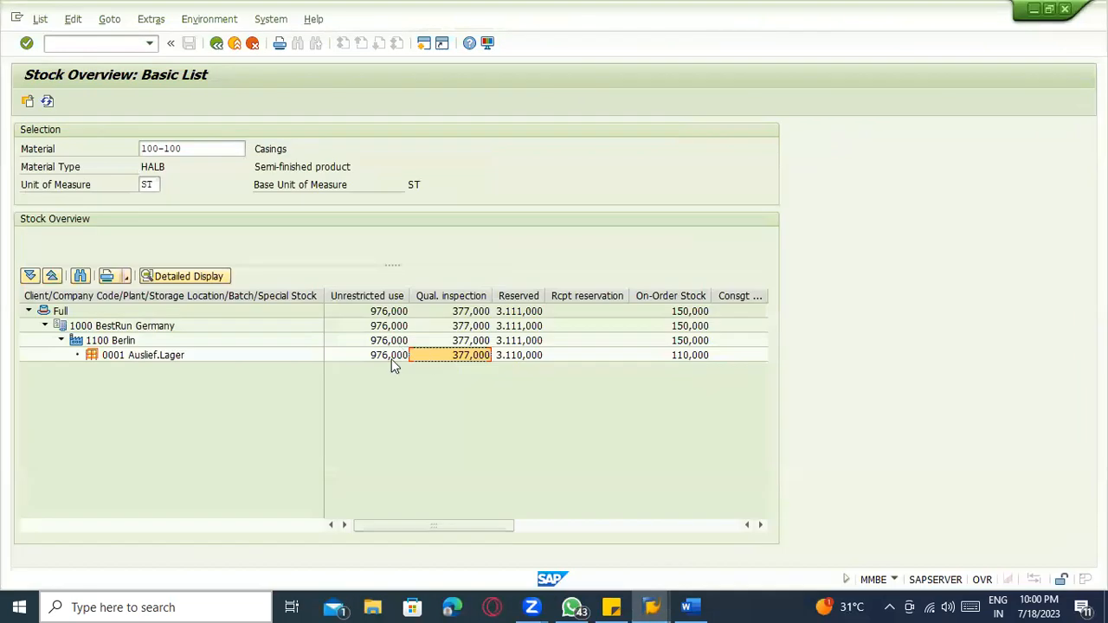
Step: Refresh the Stock Overview of material 100-100 and check the unrestricted-use stock in storage location 0001
left_click(391, 359)
left_click(47, 101)
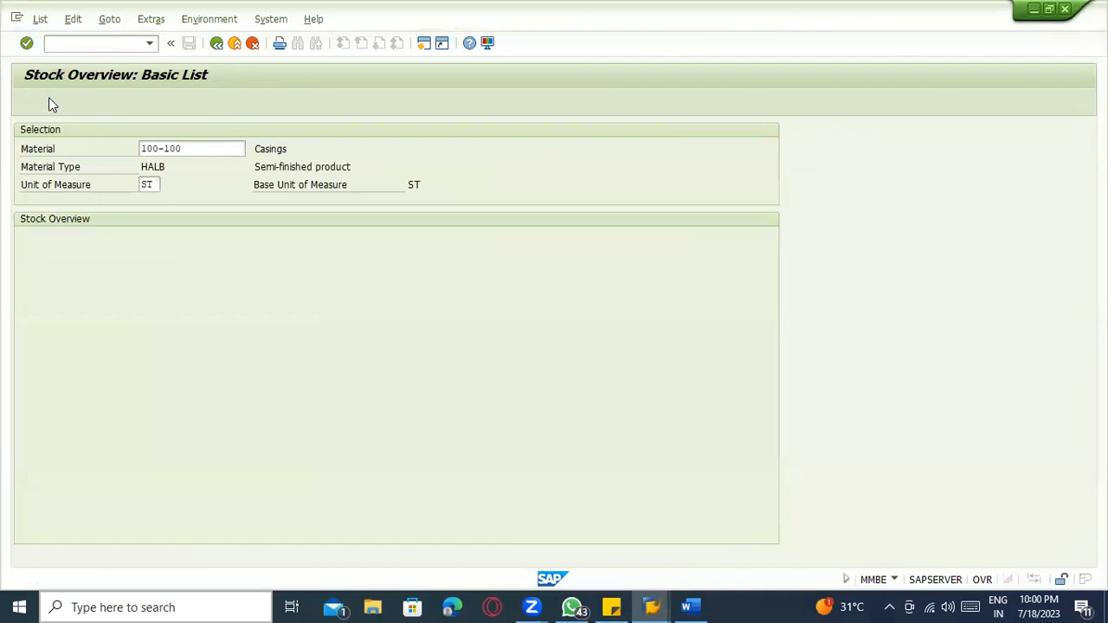
left_click(373, 356)
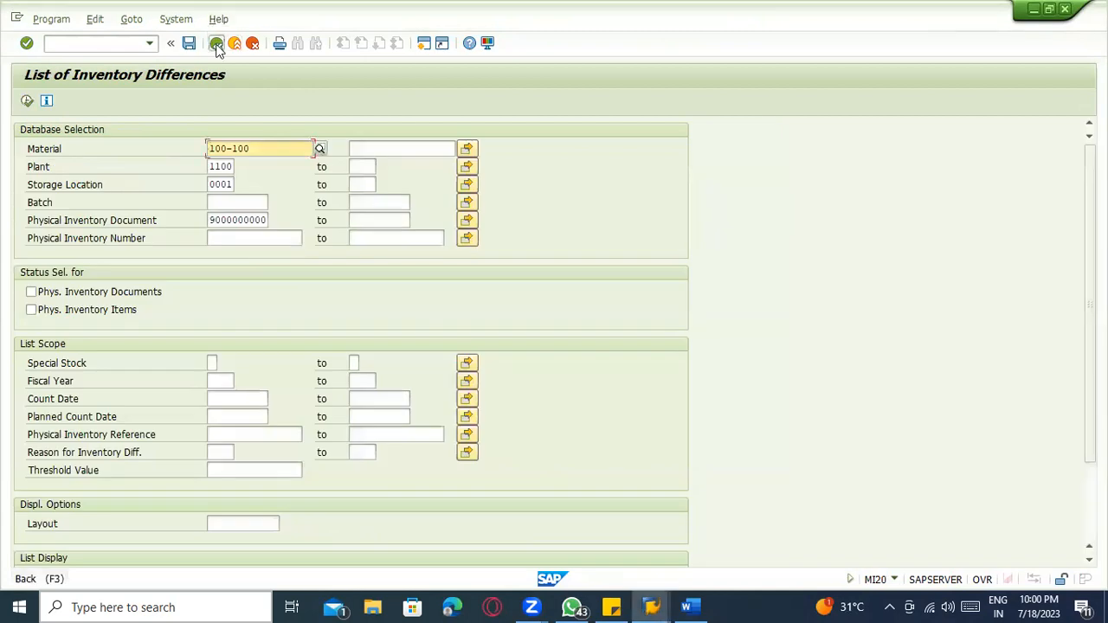
Step: Return to SAP Easy Access and run transaction MB51 for material 100-100 with movement type 701
left_click(216, 44)
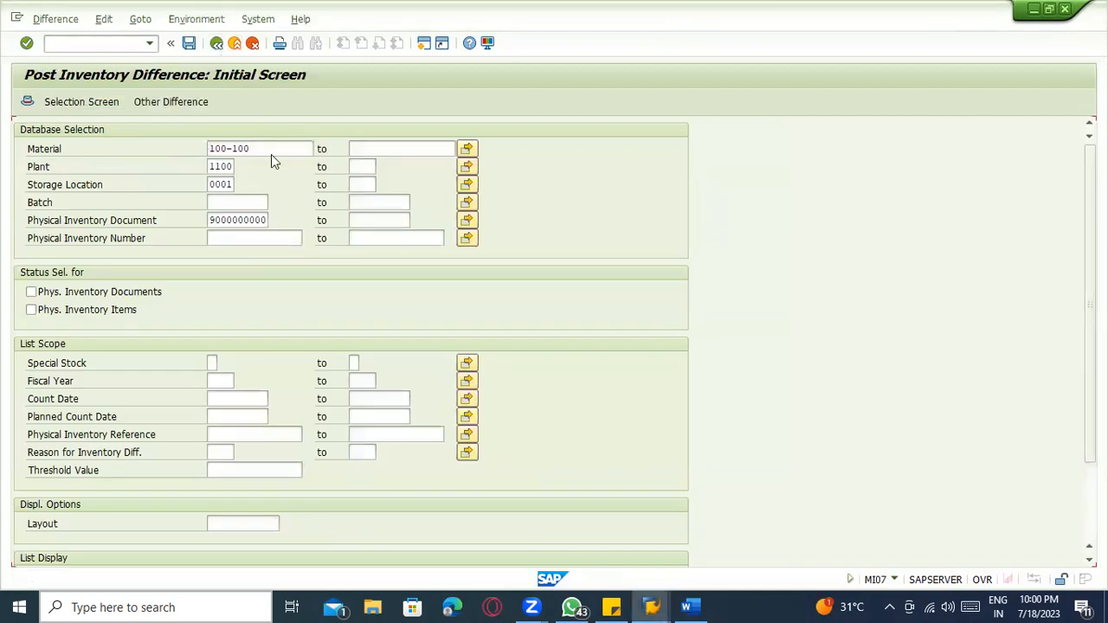
left_click(216, 48)
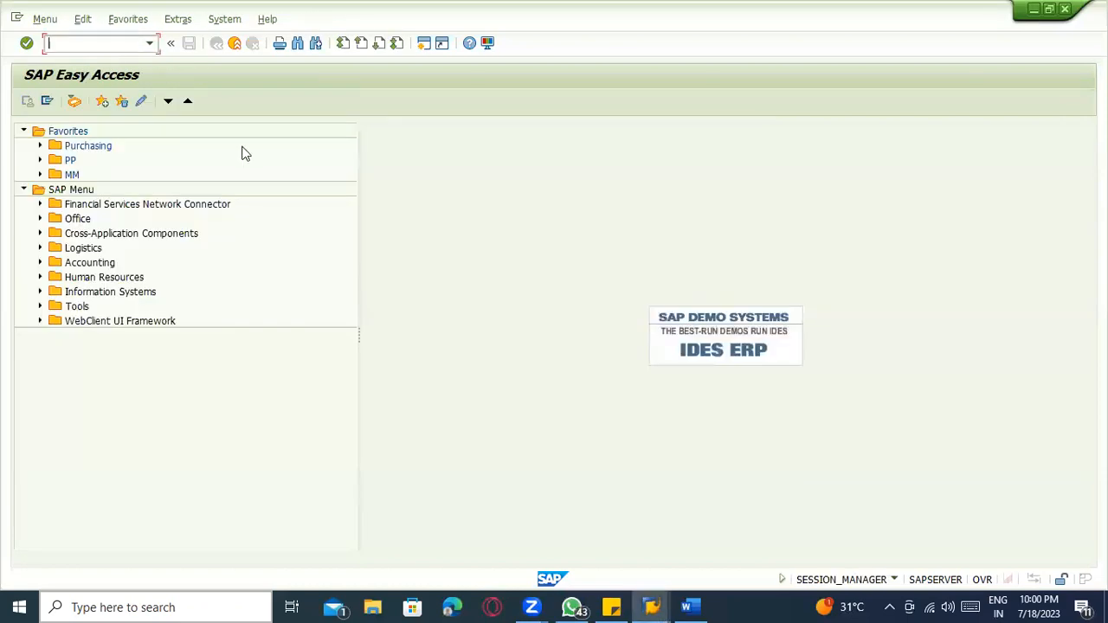
type("MB51")
key("Return")
left_click(218, 257)
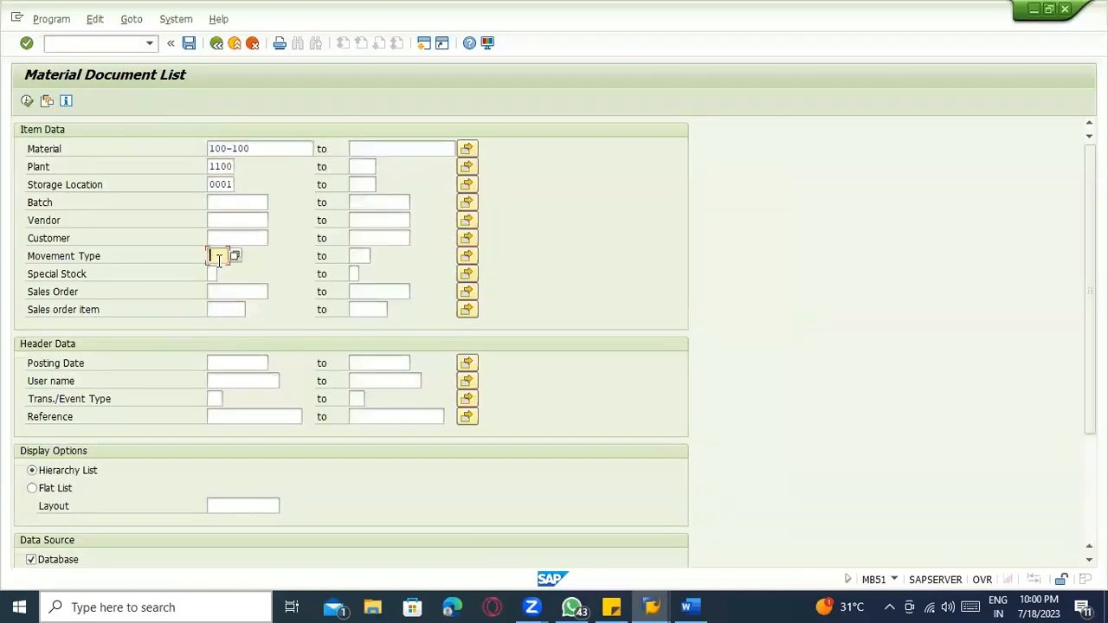
type("701")
left_click(24, 102)
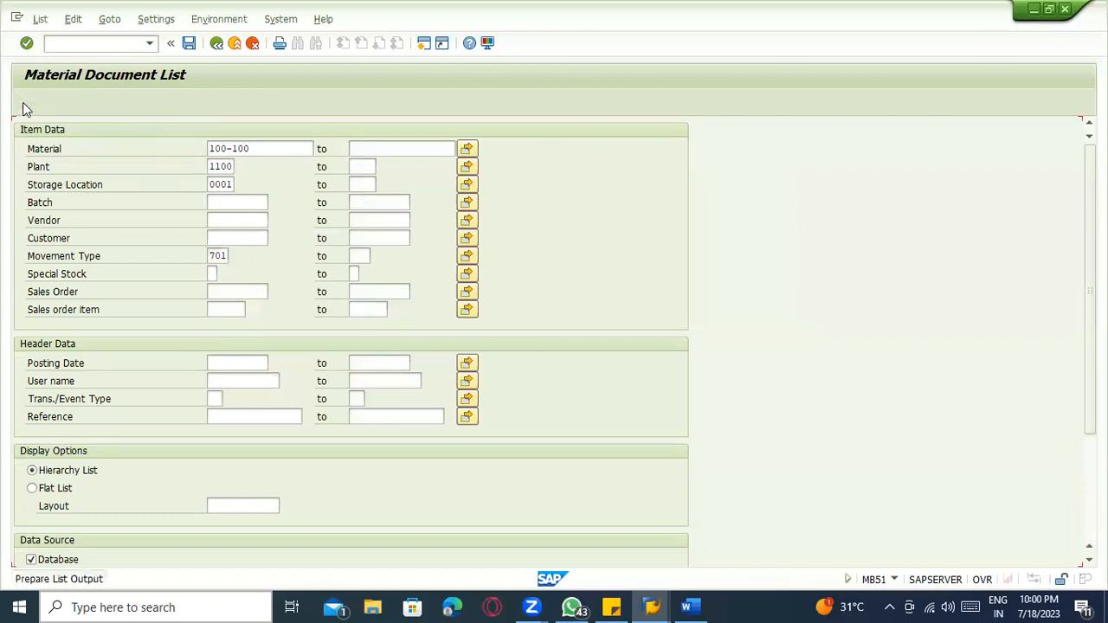
Step: Open the listed material document and examine its quantity, location, account assignment, material and document information
double_click(95, 198)
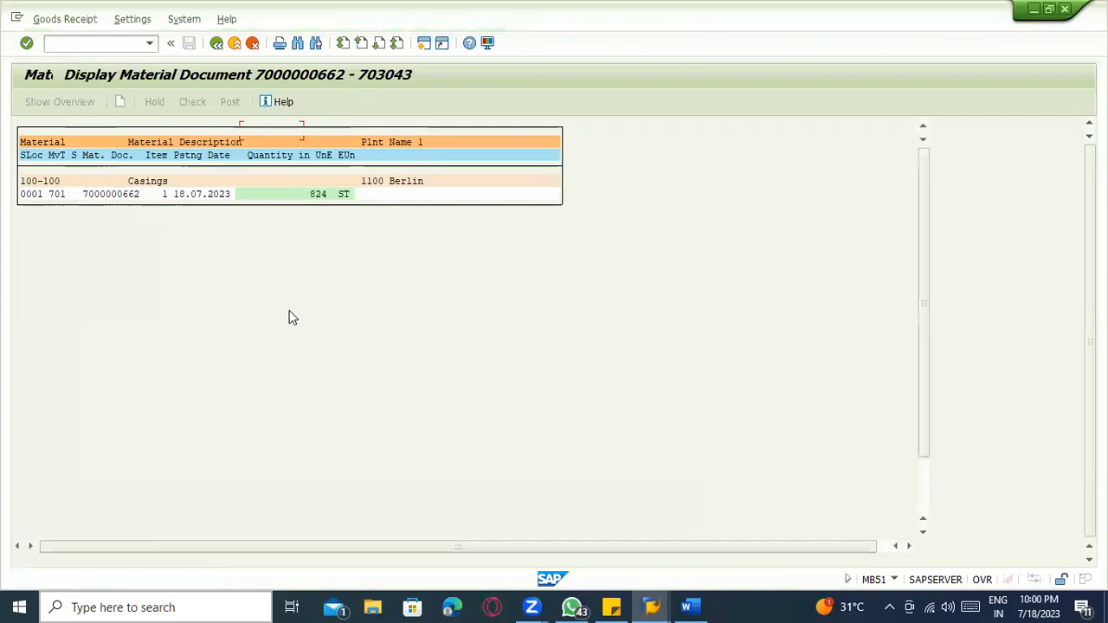
left_click(147, 401)
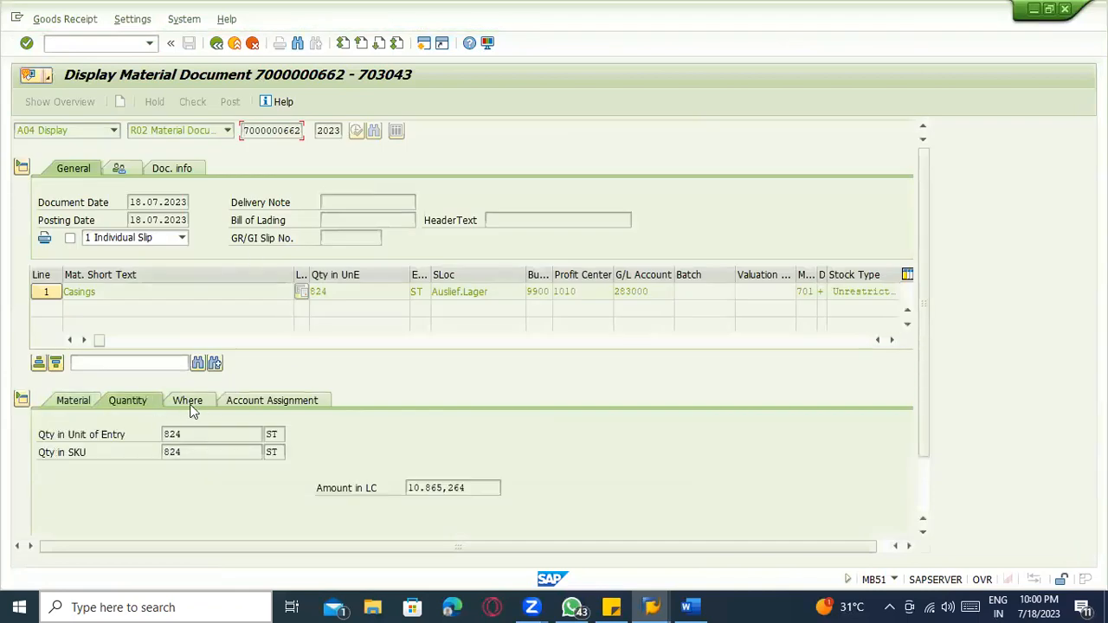
left_click(189, 405)
left_click(242, 404)
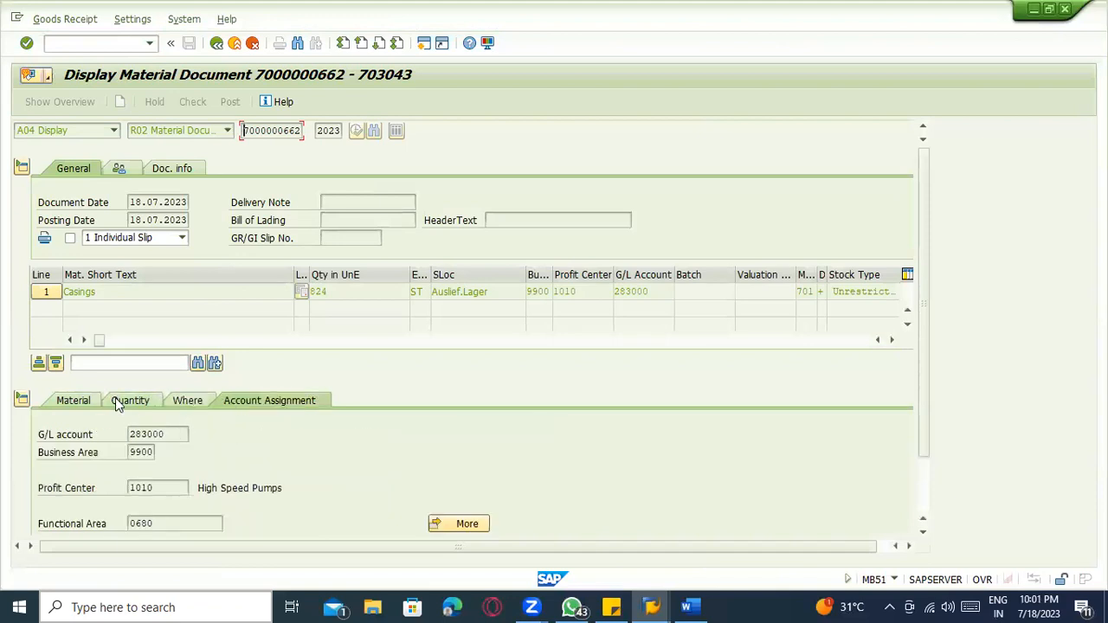
left_click(87, 398)
left_click(173, 168)
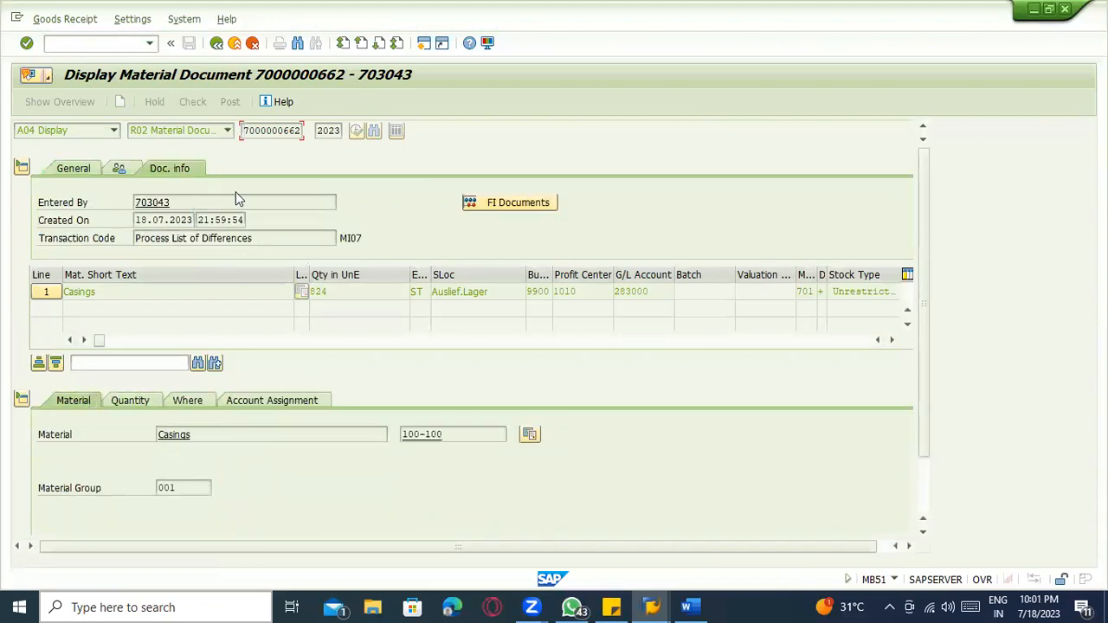
Step: Open the accounting document linked to the material document and examine the Unfinished products and Gain - inventory dif line items
left_click(520, 203)
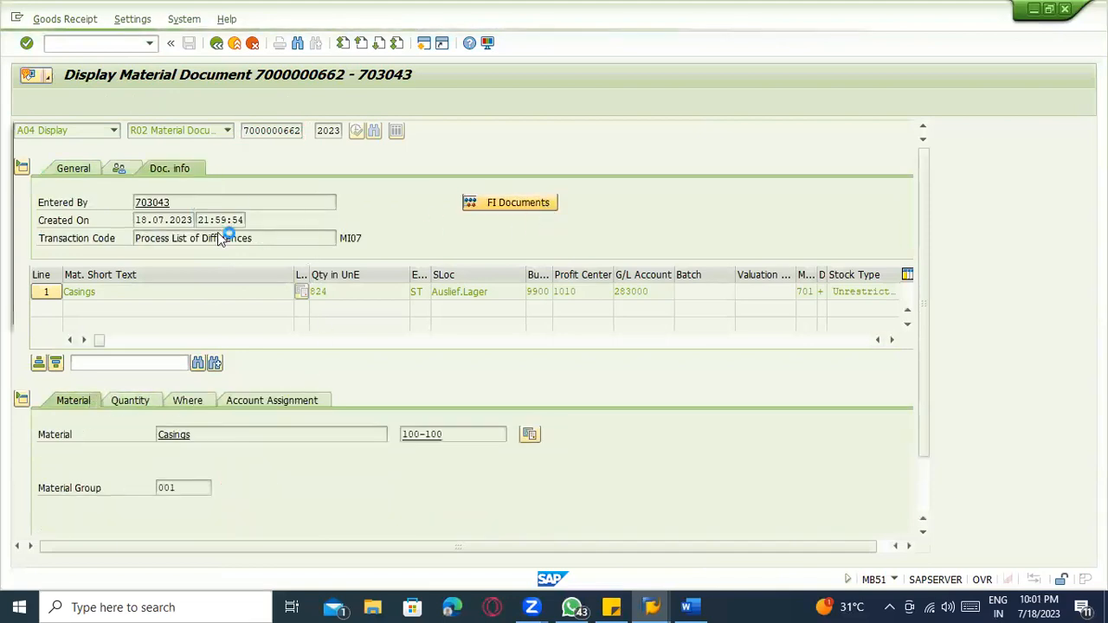
double_click(144, 201)
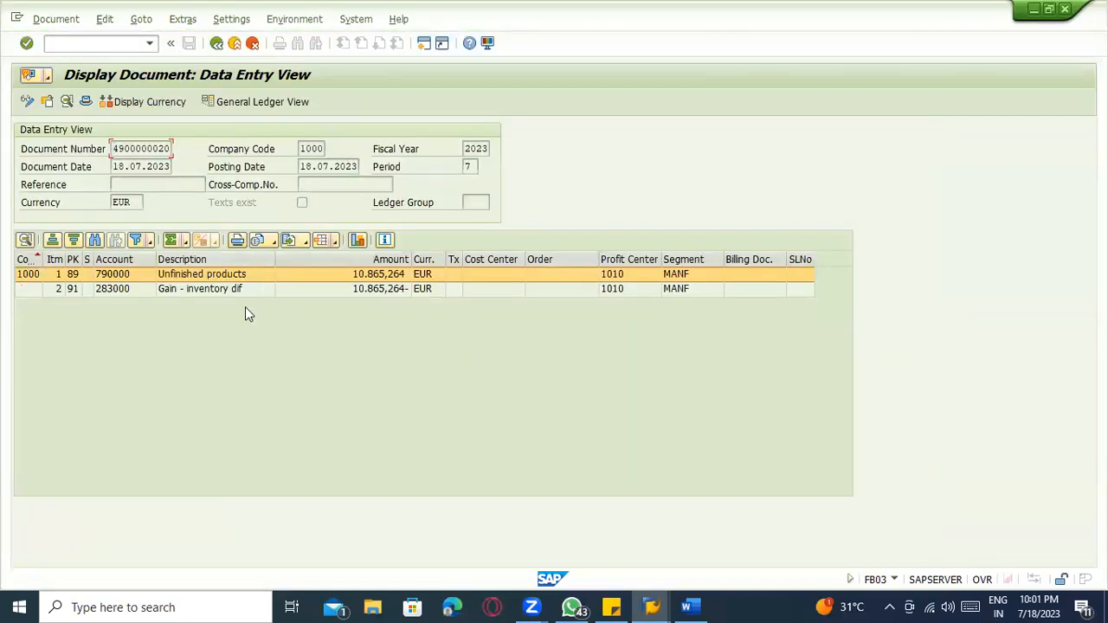
left_click(198, 293)
left_click(197, 278)
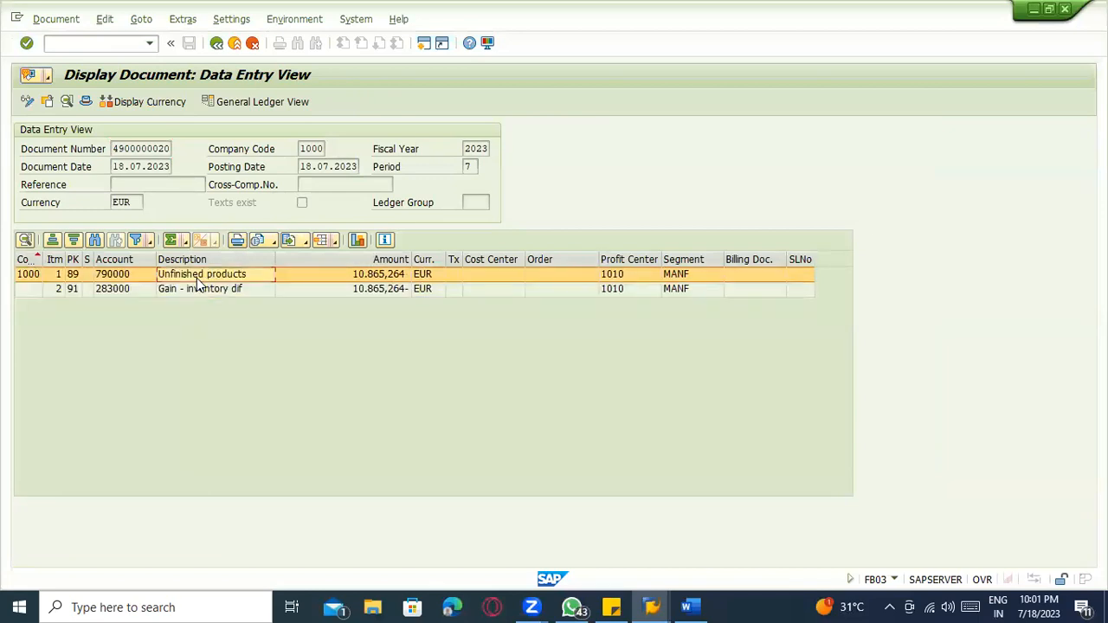
left_click(219, 294)
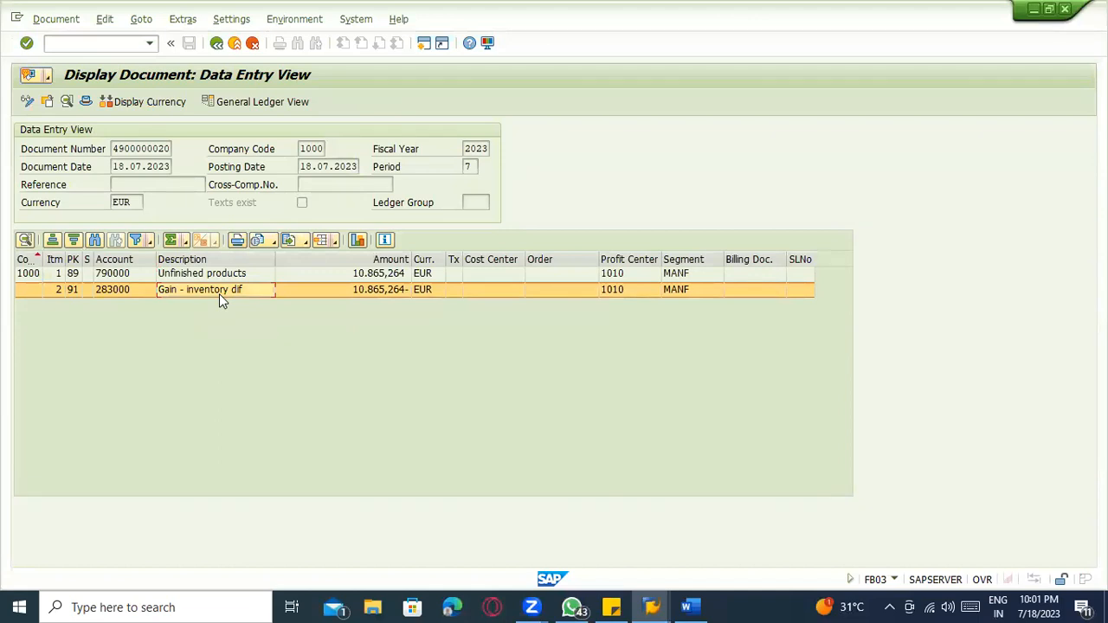
Step: Exit the accounting document, the Material Document List and the Stock Overview back to SAP Easy Access
left_click(238, 43)
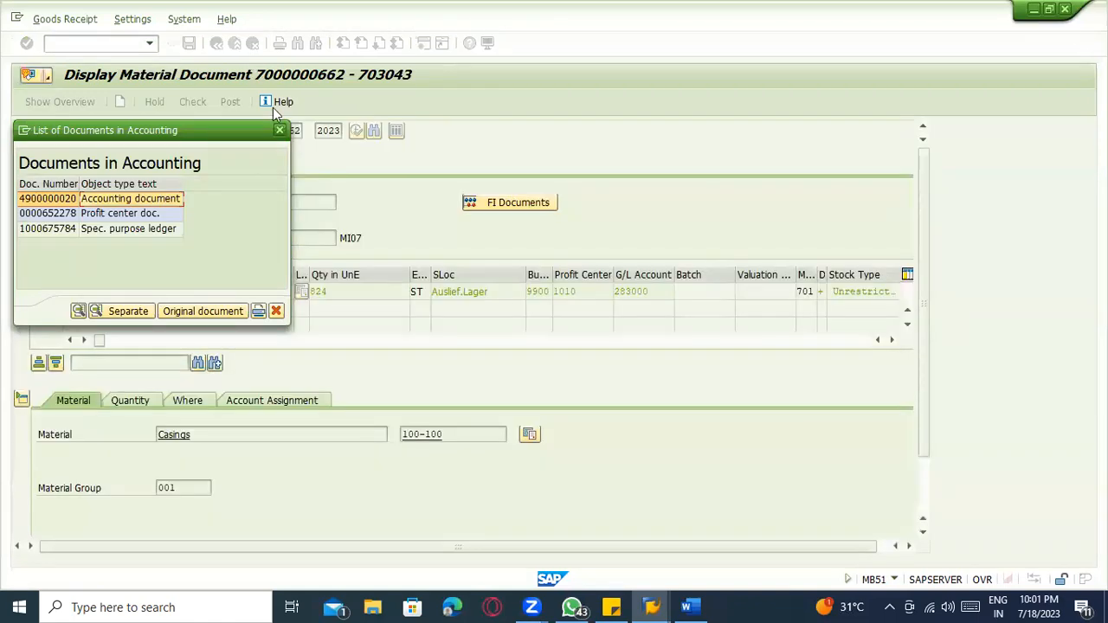
left_click(234, 43)
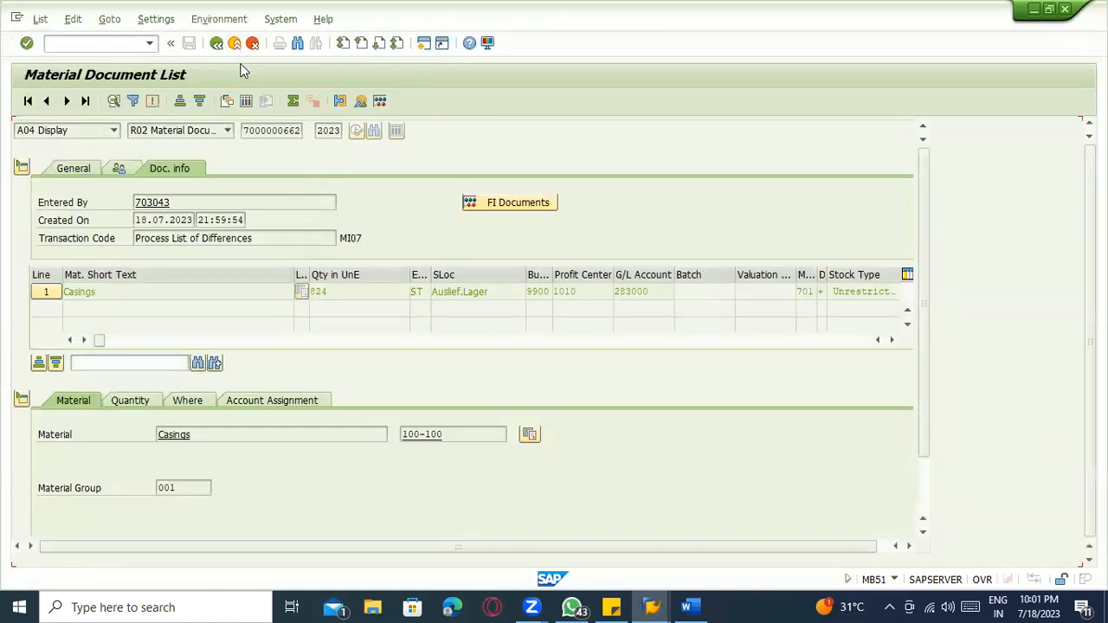
left_click(241, 45)
left_click(241, 48)
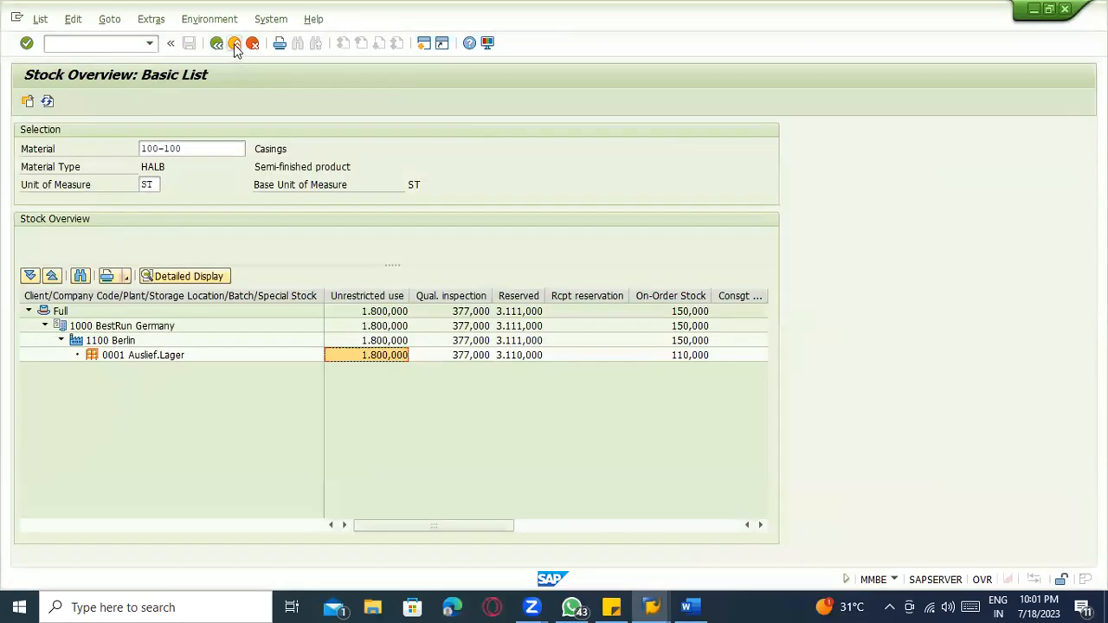
left_click(237, 45)
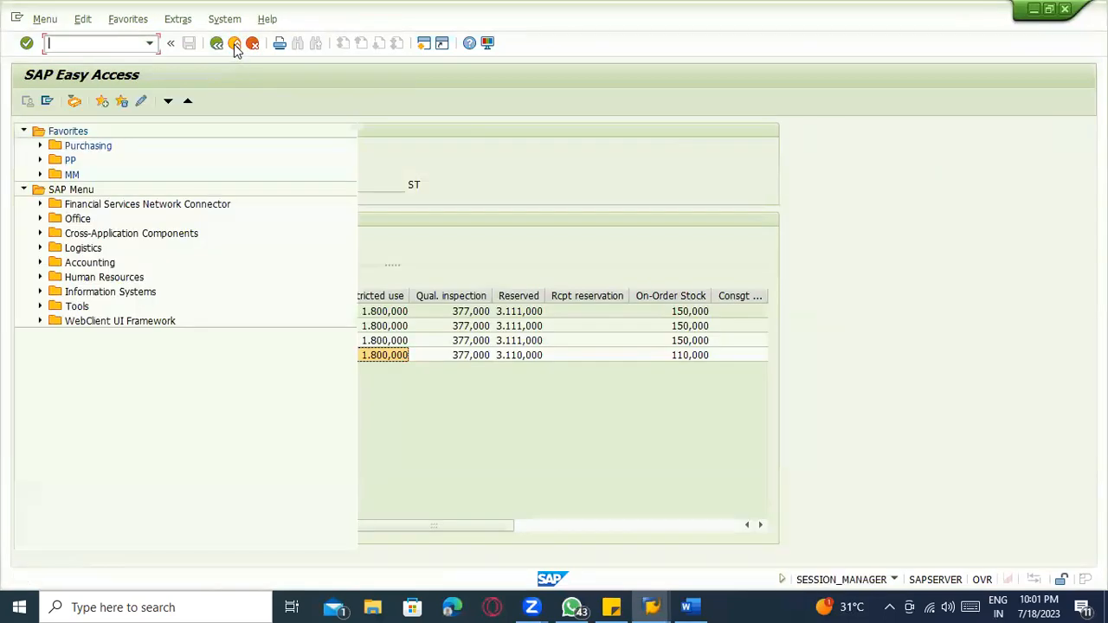
Step: Exit the Stock on Posting Date report and the display of material 100-100 in their sessions
key("alt+Tab")
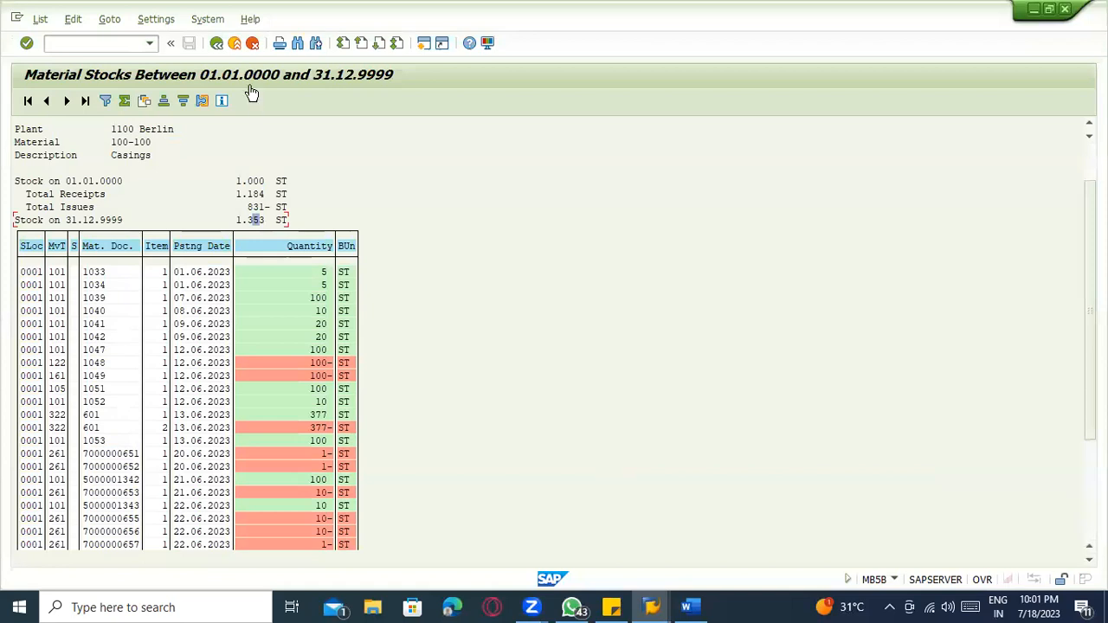
left_click(239, 50)
left_click(240, 50)
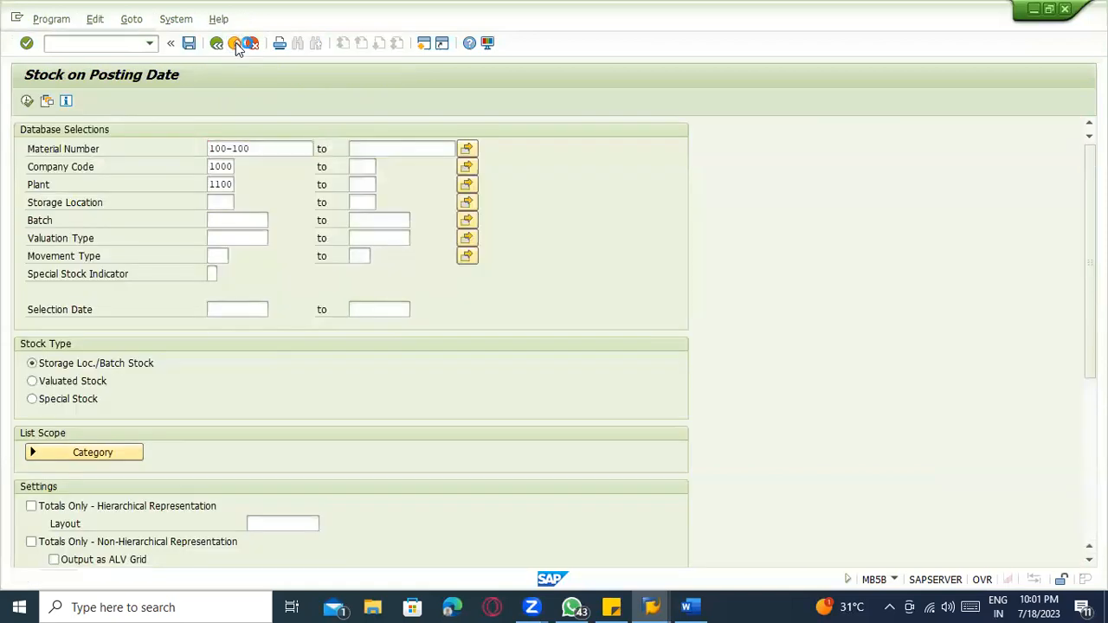
key("alt+Tab")
left_click(641, 606)
left_click(686, 508)
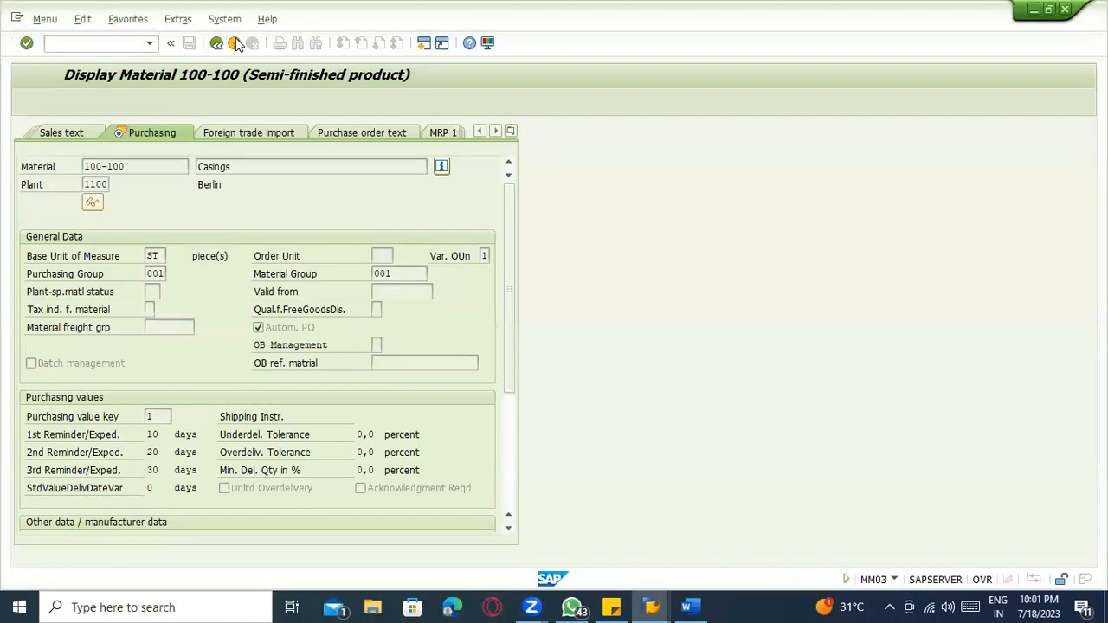
left_click(235, 44)
Step: Exit the transactions in the remaining sessions, including the Close Period for Material Master Records log, back to SAP Easy Access
key("alt+Tab")
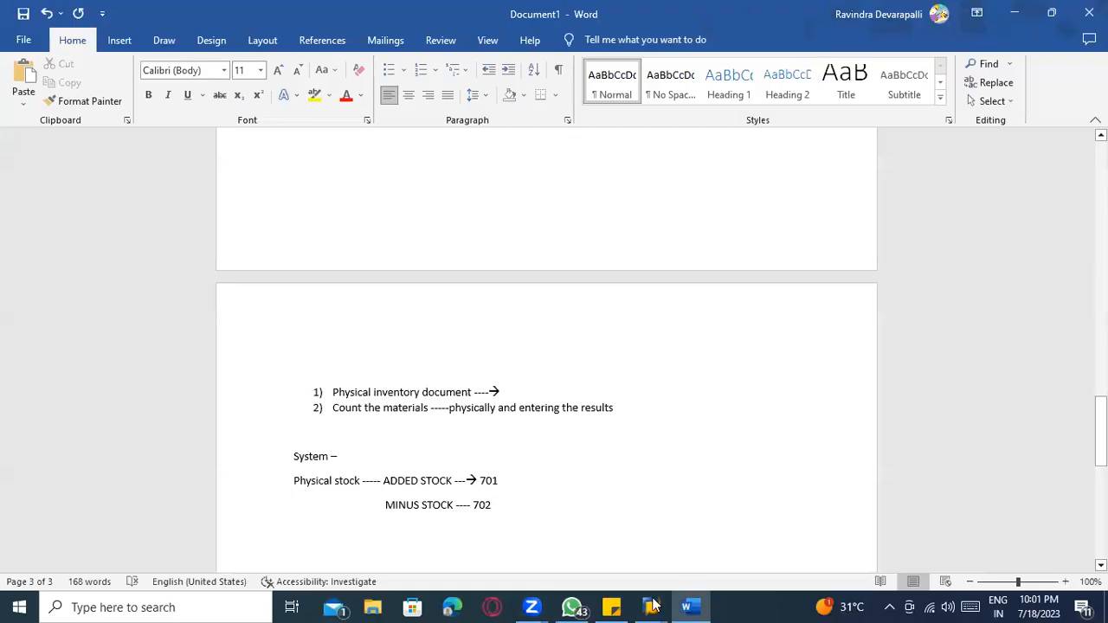
key("alt+Tab")
left_click(235, 43)
left_click(234, 43)
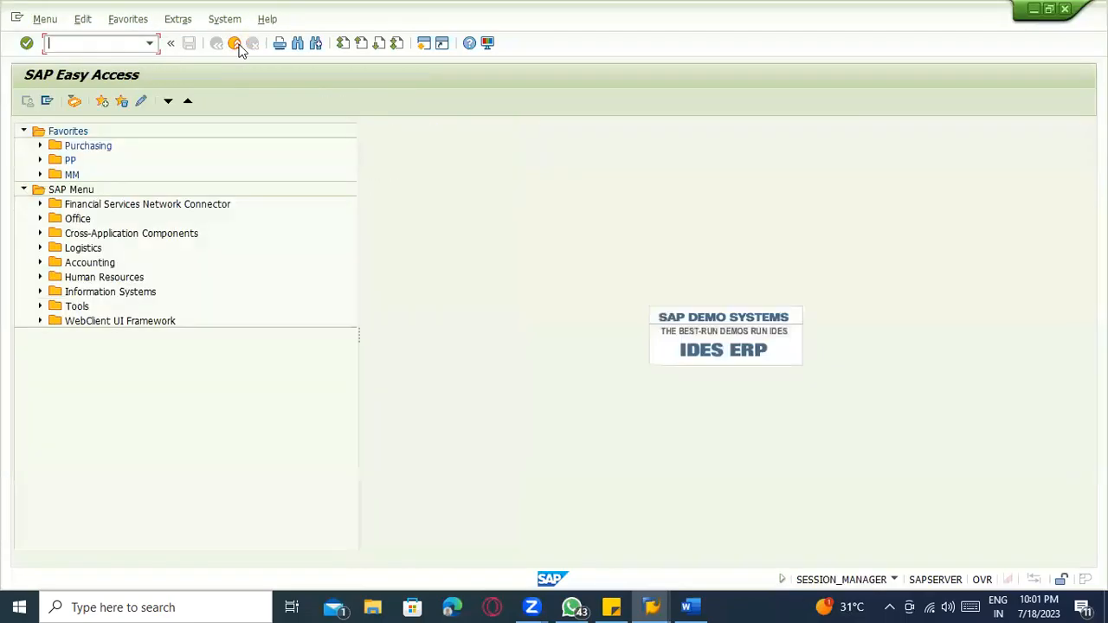
key("alt+Tab")
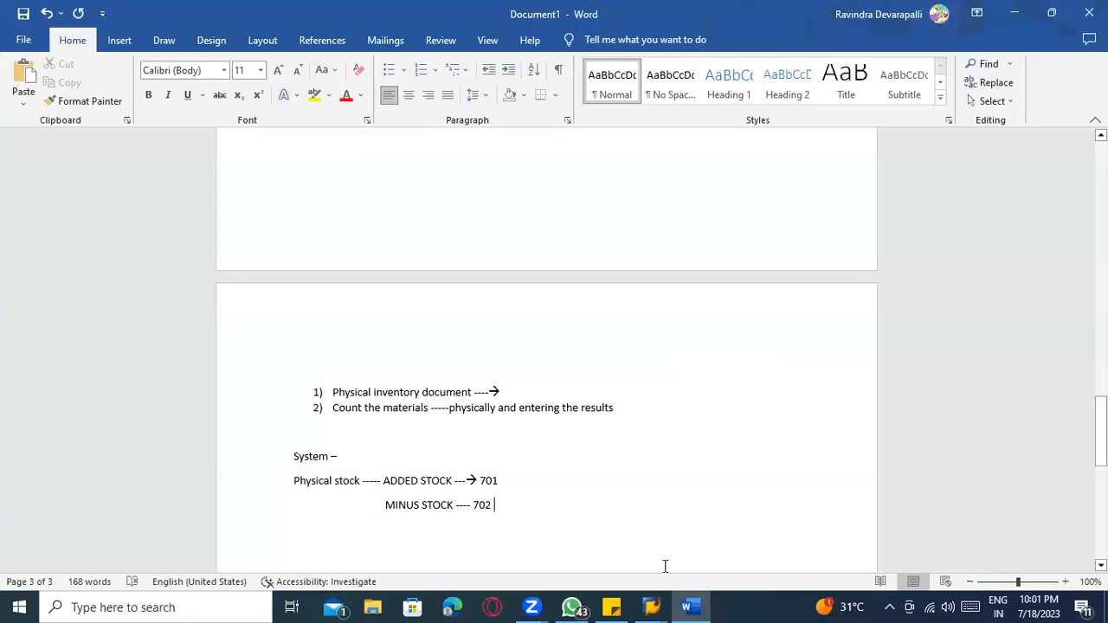
left_click(658, 603)
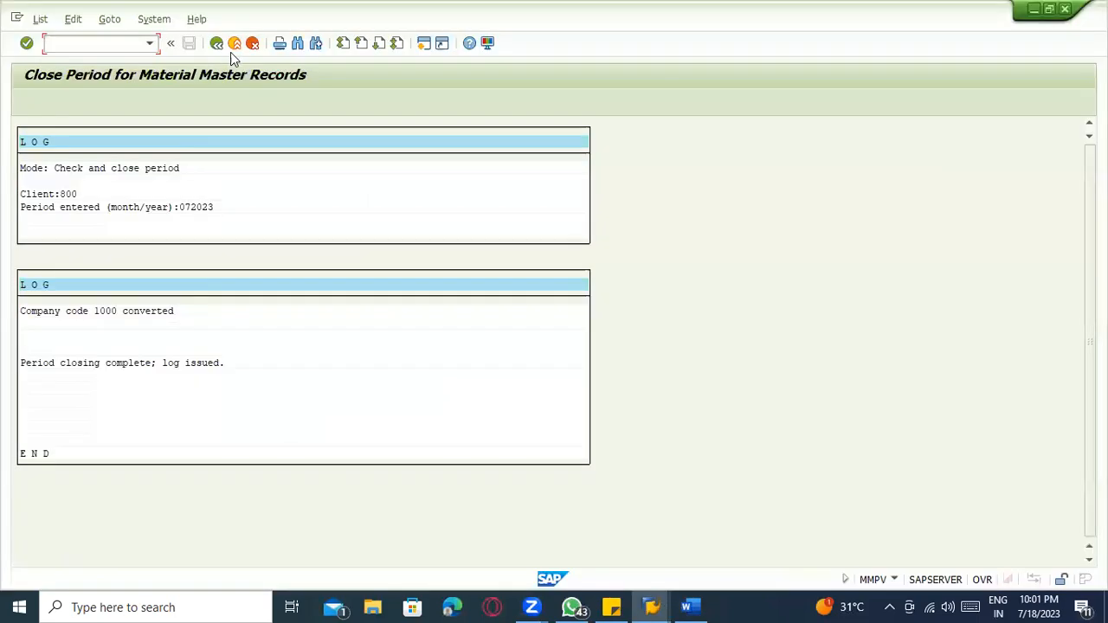
left_click(232, 49)
left_click(232, 48)
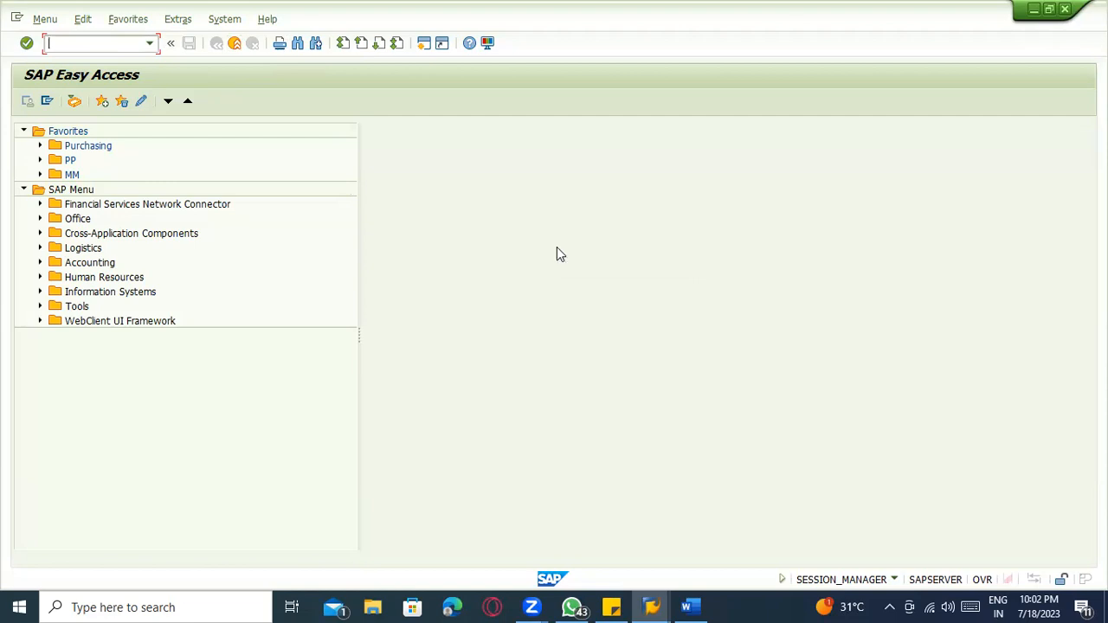
Step: Start transaction MI07 and place the cursor in the physical inventory document field
type("MI07")
key("Return")
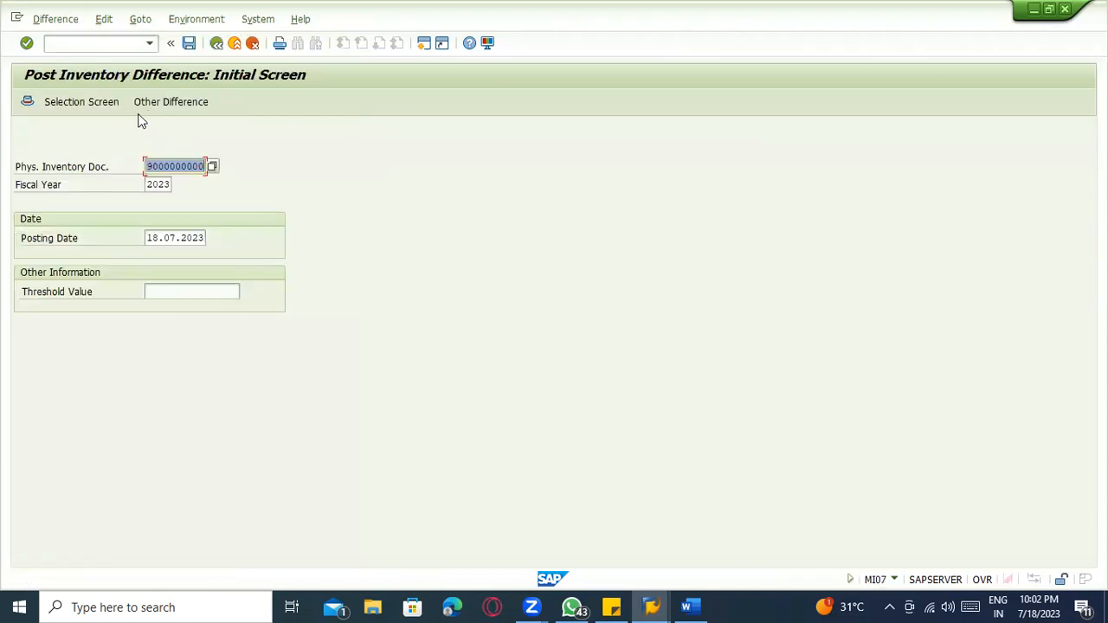
left_click(190, 167)
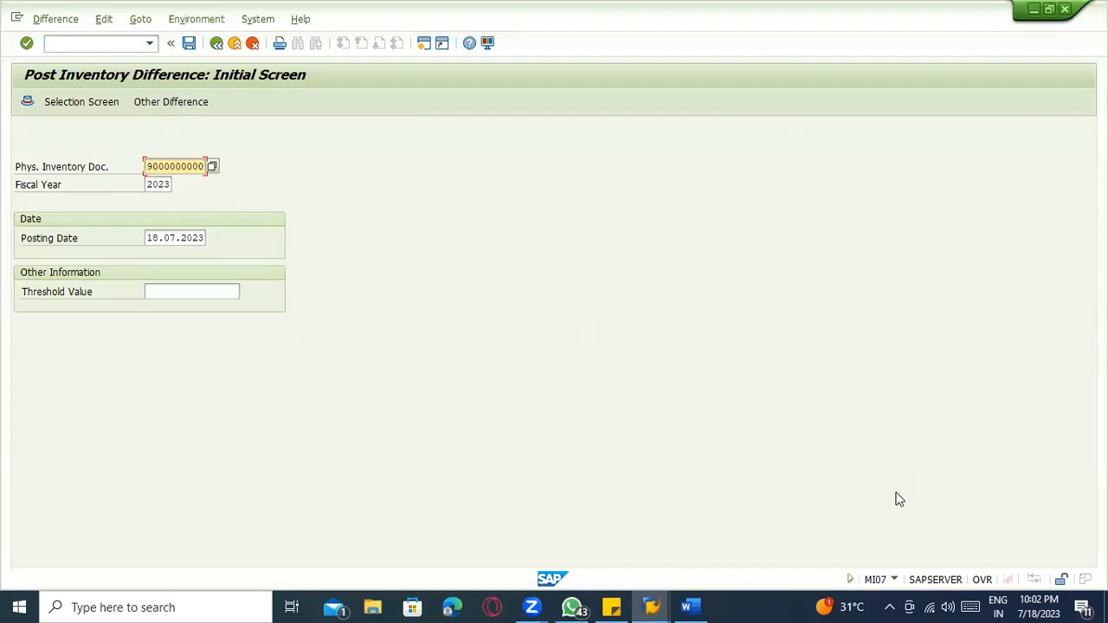
left_click(895, 578)
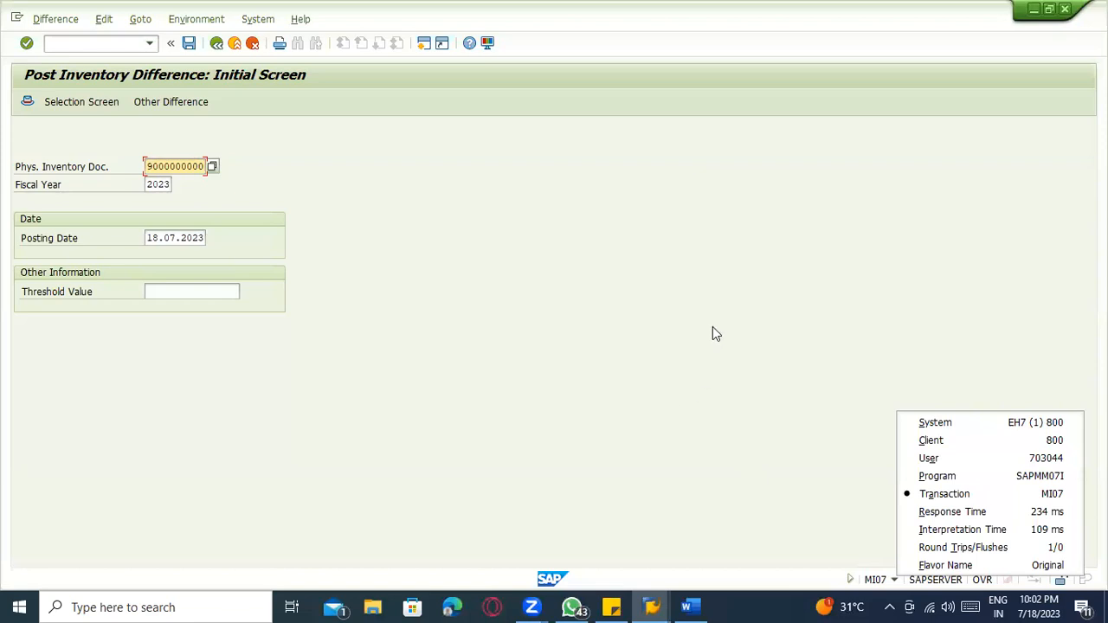
left_click(448, 280)
key("Return")
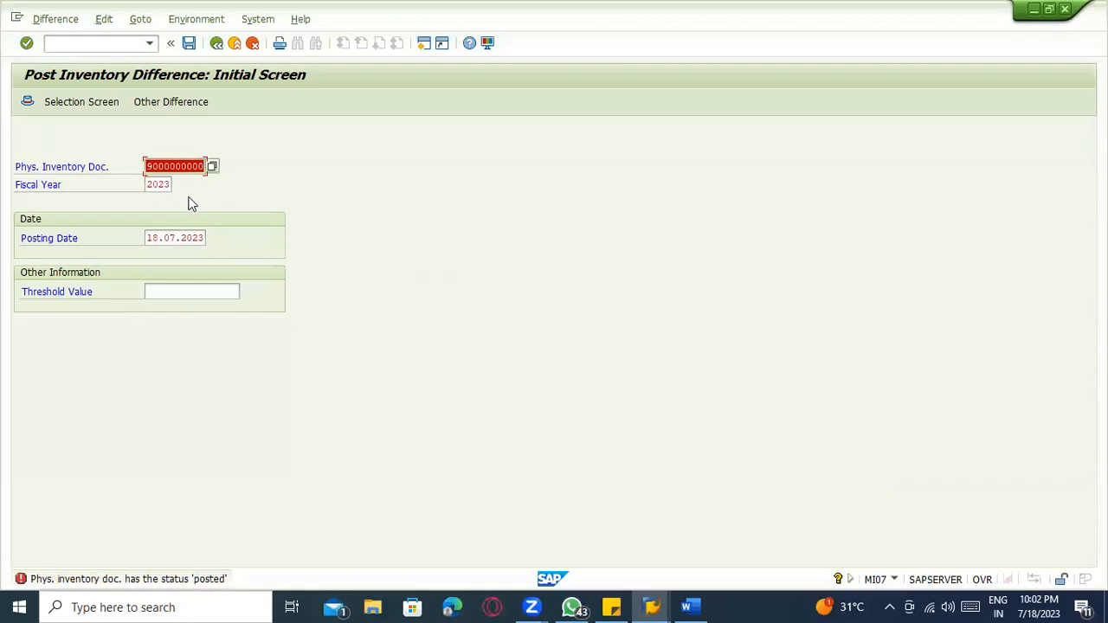
left_click(202, 167)
type("1")
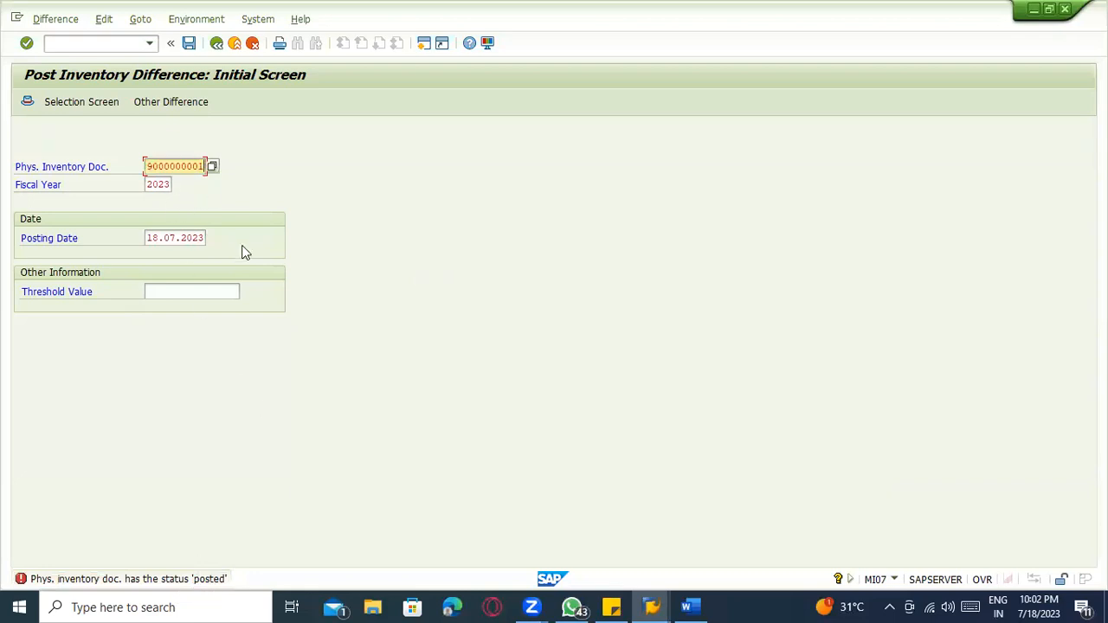
key("Return")
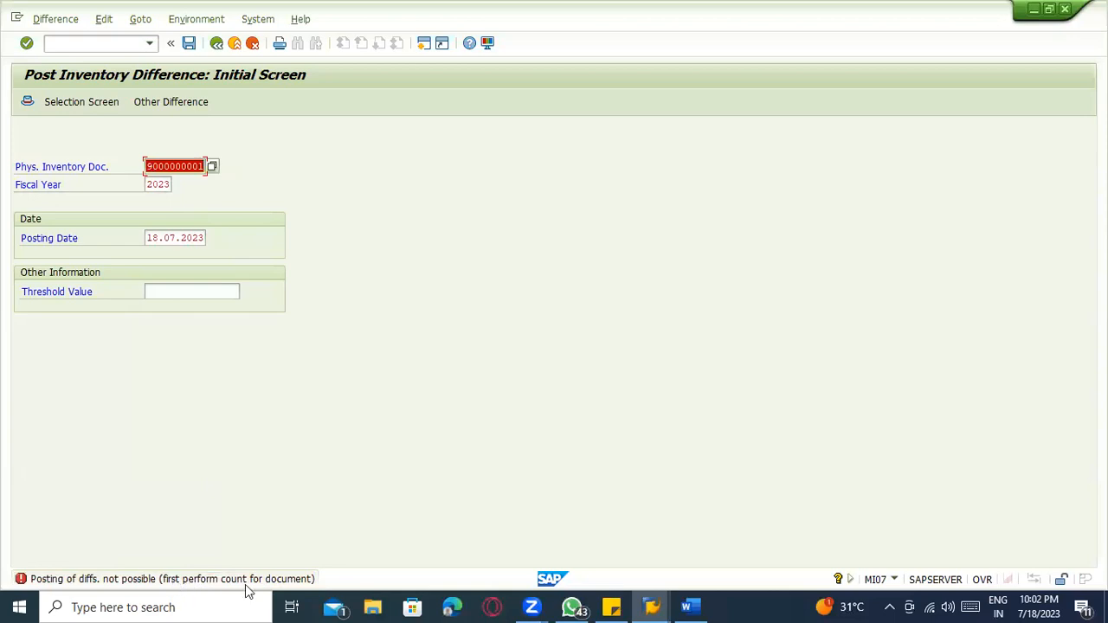
left_click(217, 43)
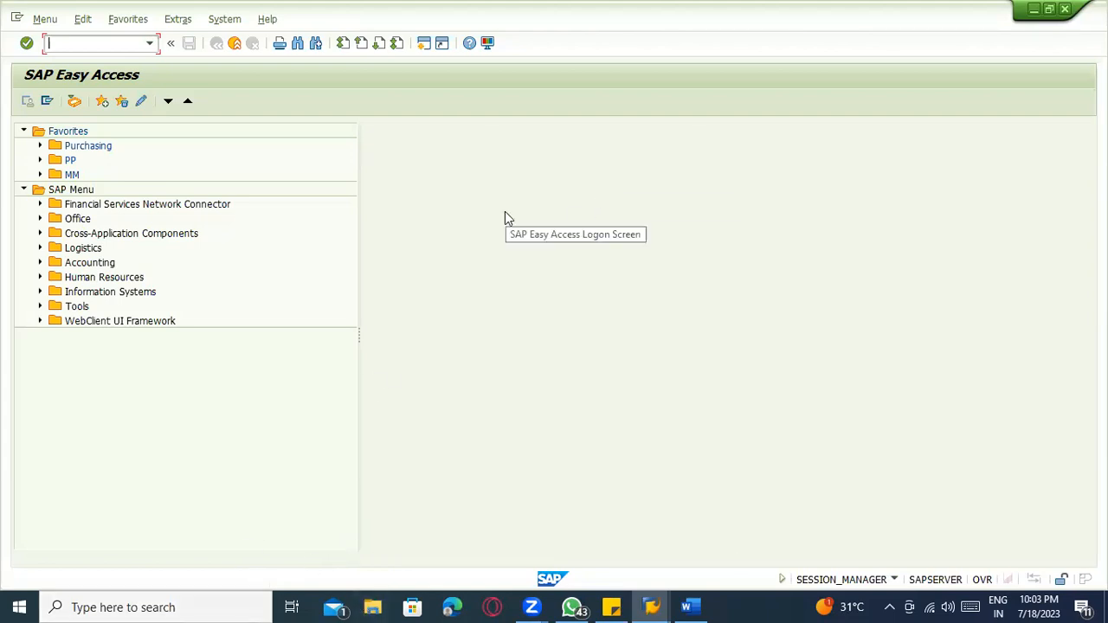
Step: Create and post a physical inventory document with MI01 for material 100-100 in plant 1100, storage location 0001
type("MI01")
key("Return")
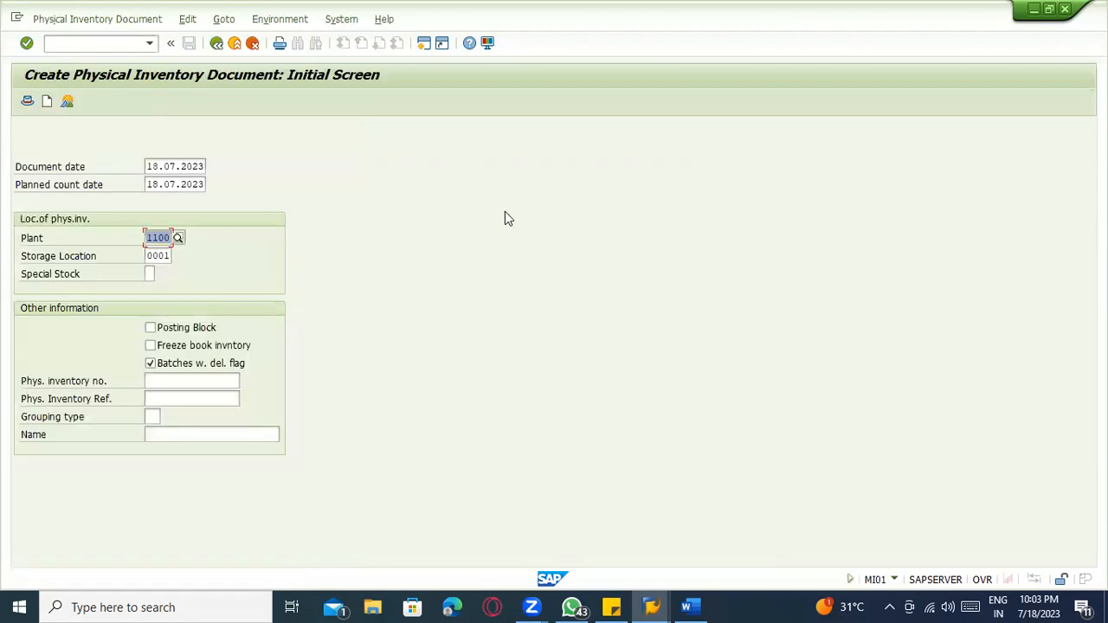
key("Return")
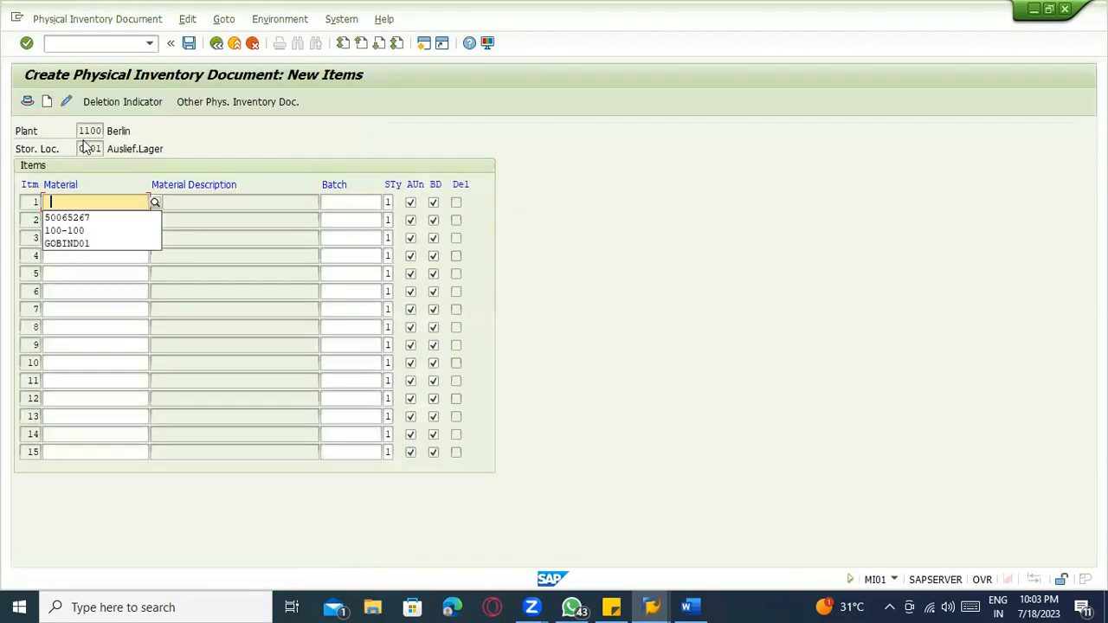
left_click(105, 231)
key("Return")
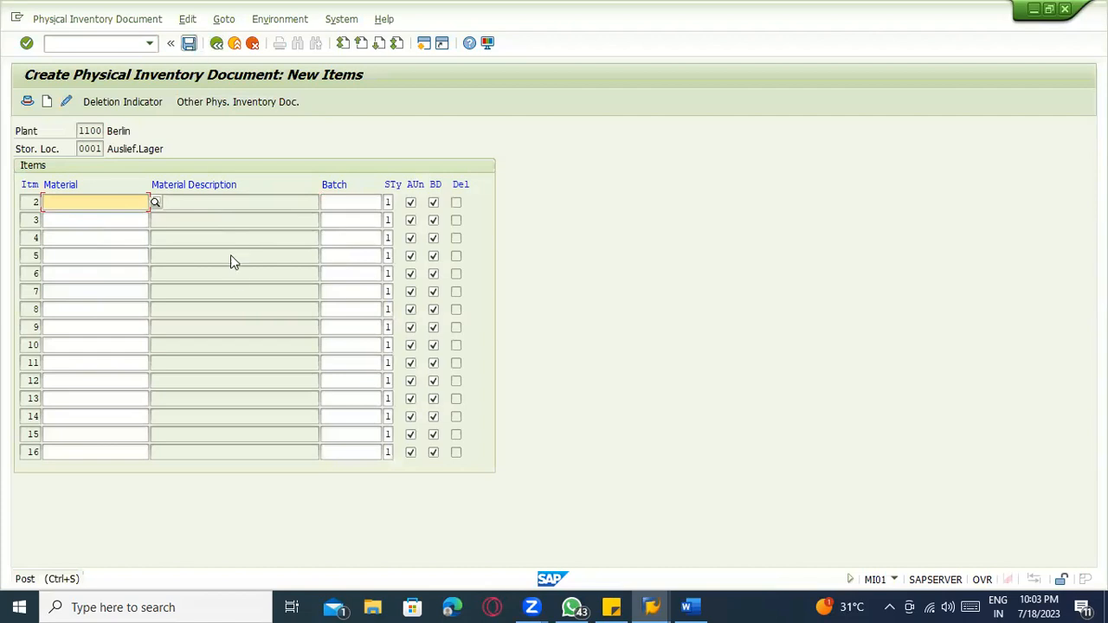
key("ctrl+s")
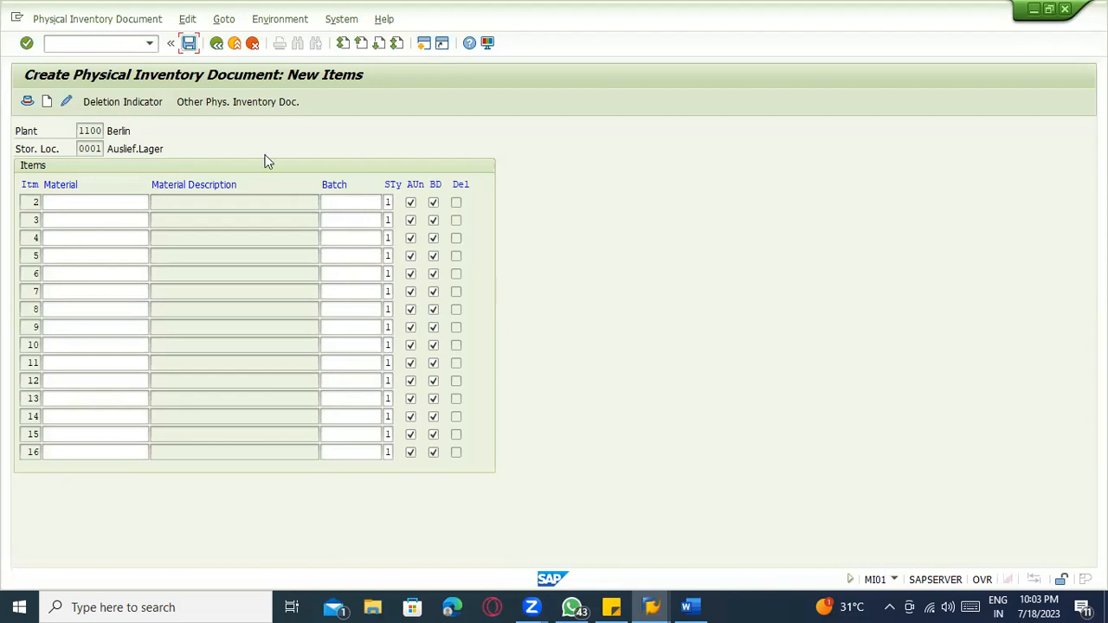
left_click(217, 43)
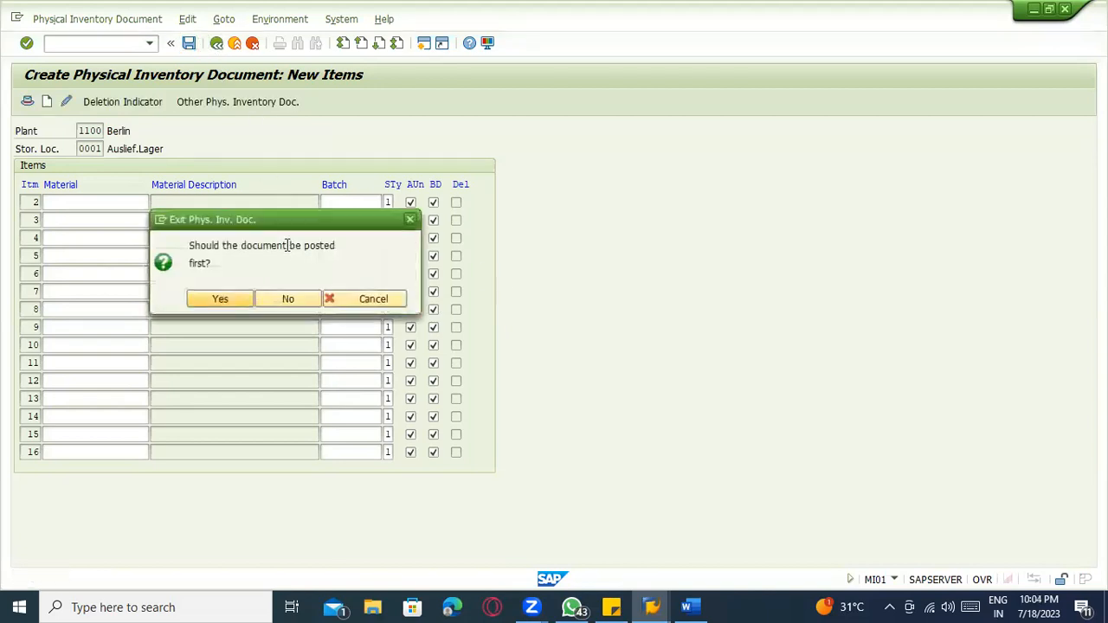
left_click(360, 299)
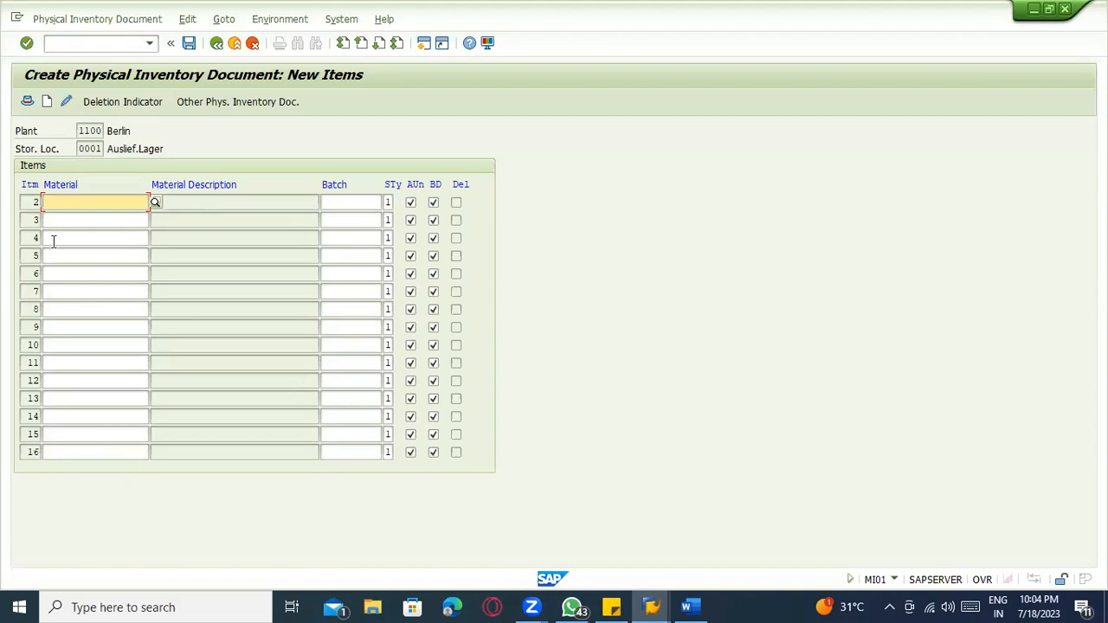
left_click(188, 43)
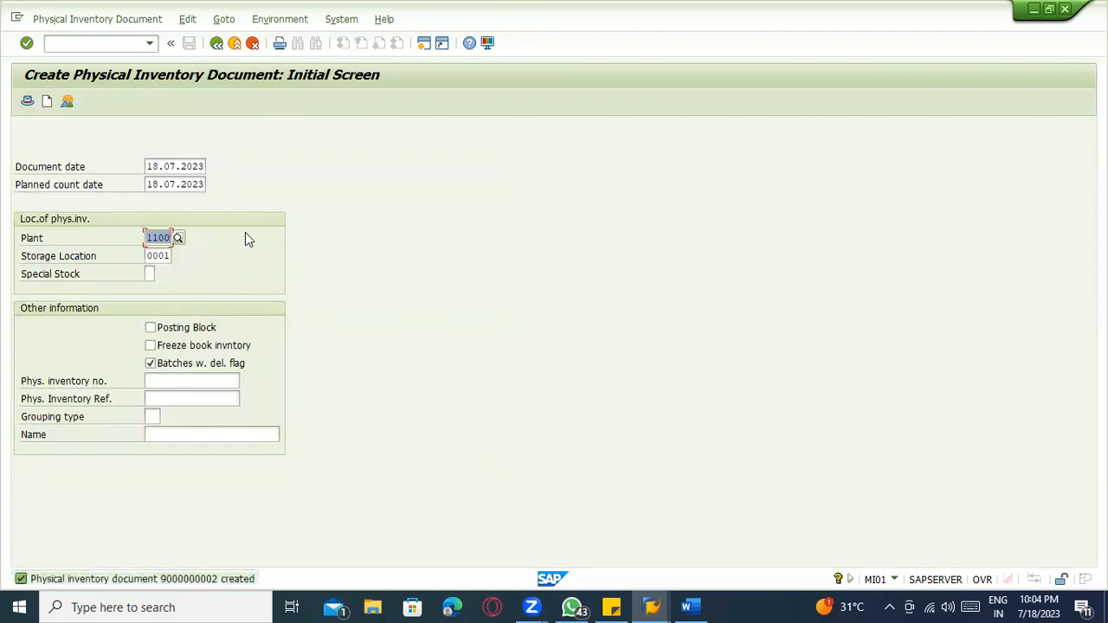
left_click(105, 20)
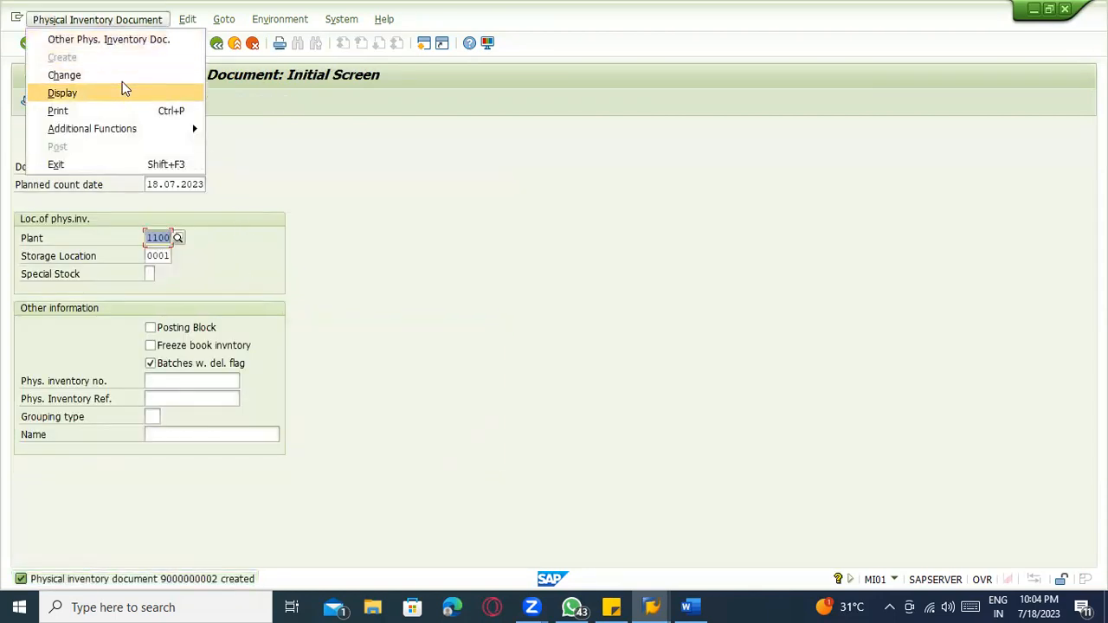
left_click(122, 87)
left_click(93, 19)
left_click(104, 106)
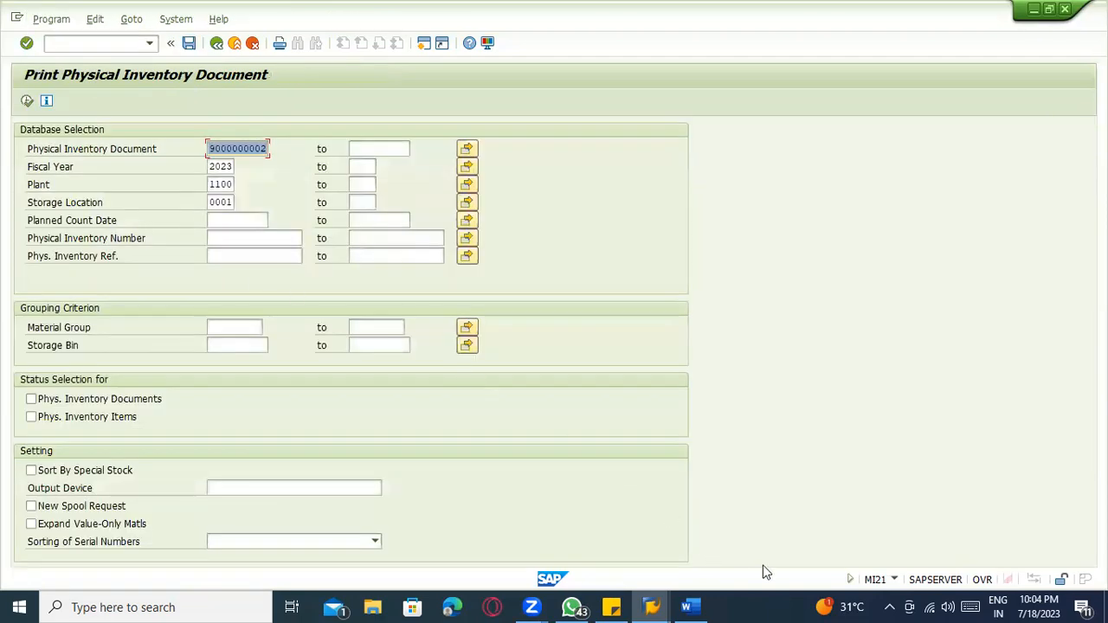
left_click(27, 101)
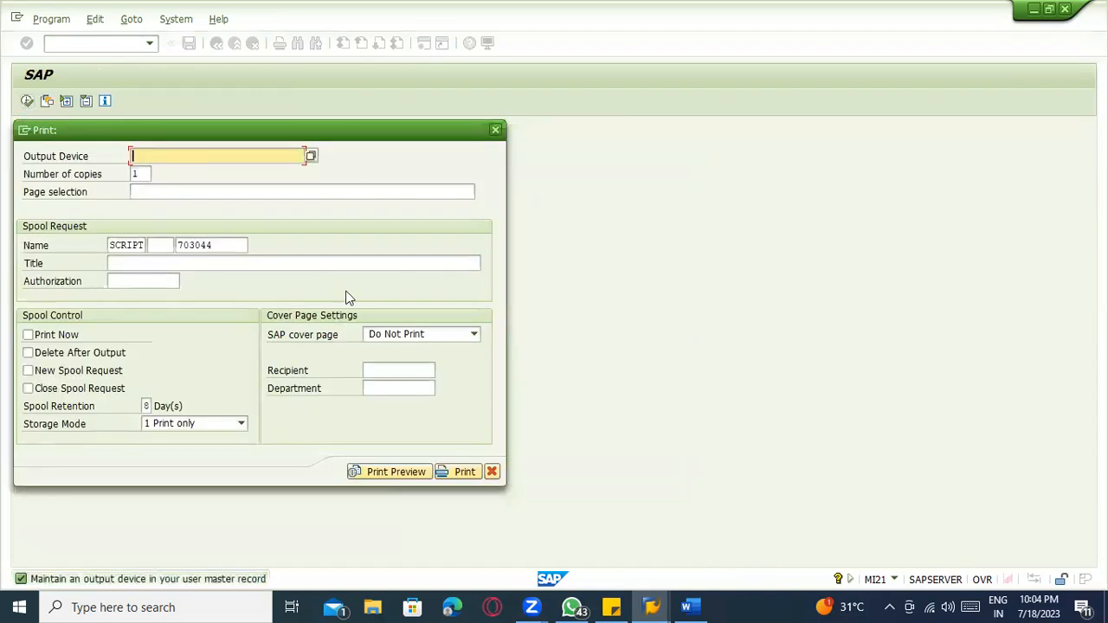
type("LP01")
key("Return")
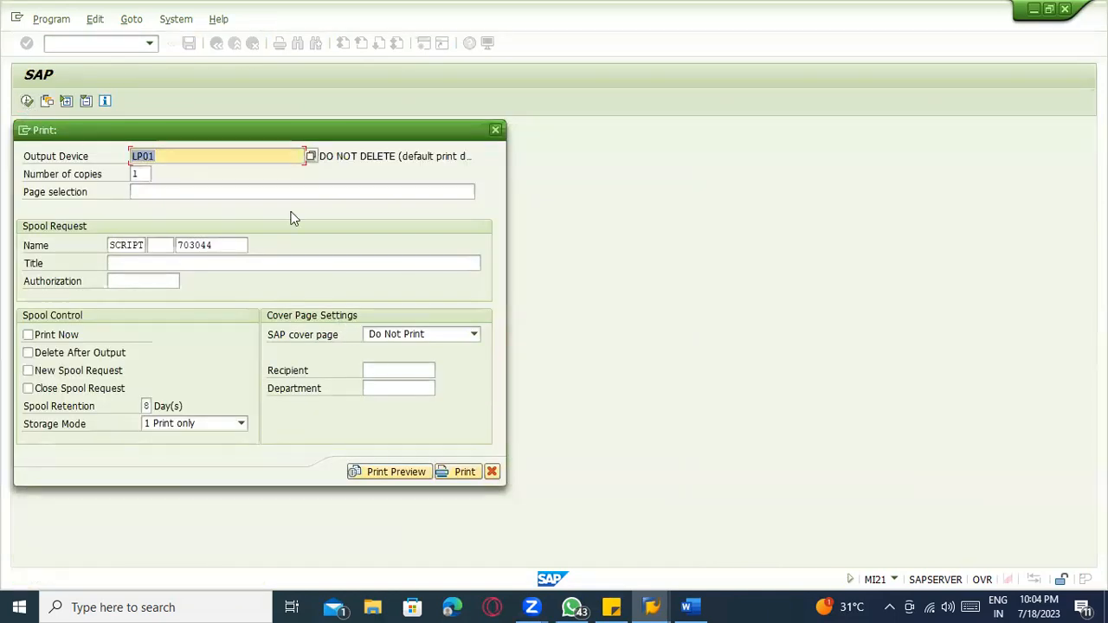
left_click(379, 472)
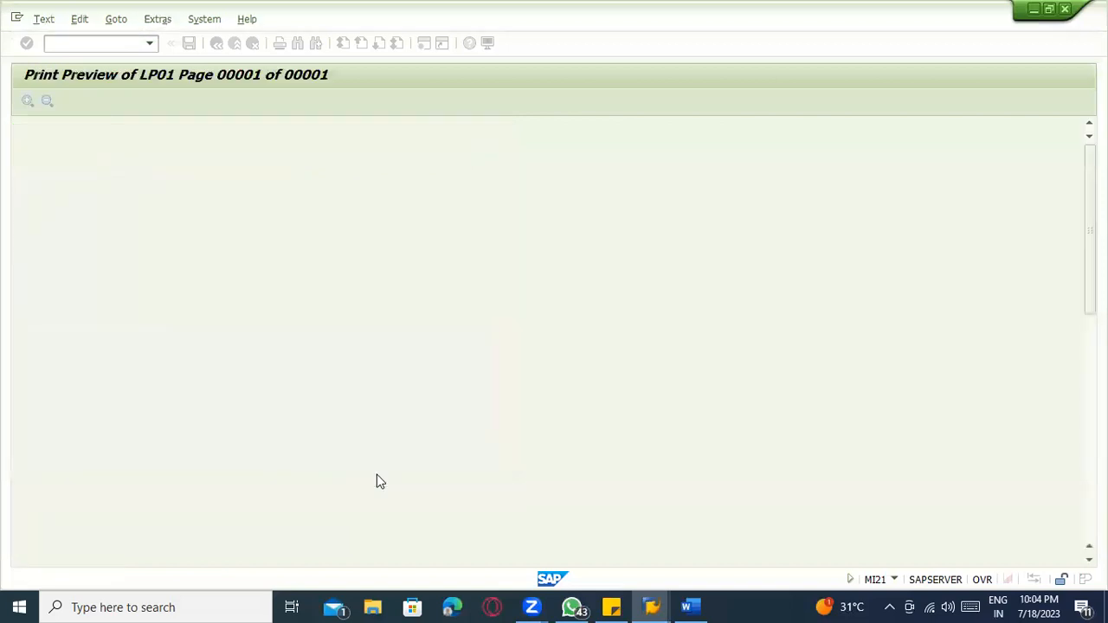
scroll(243, 282, "down", 2)
scroll(178, 255, "up", 2)
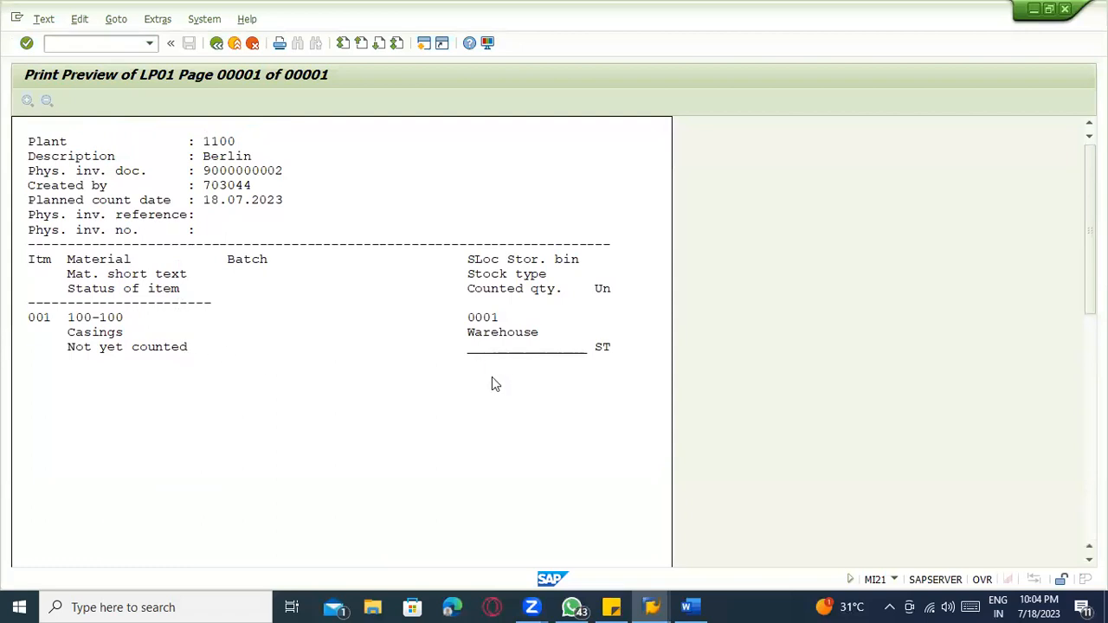
left_click(216, 44)
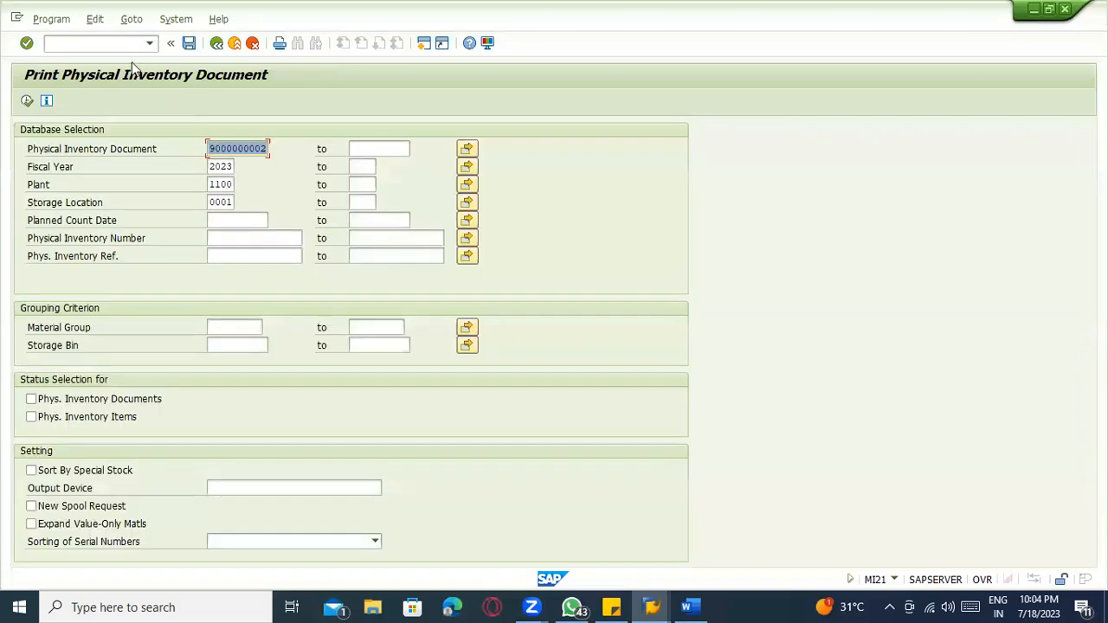
type("/NMI04")
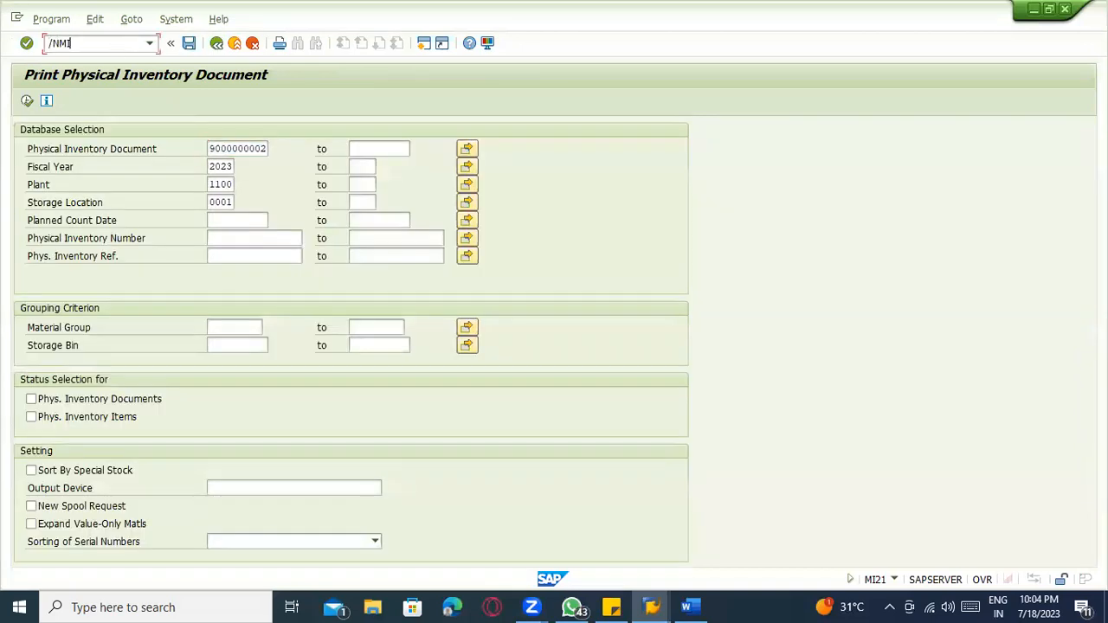
key("Return")
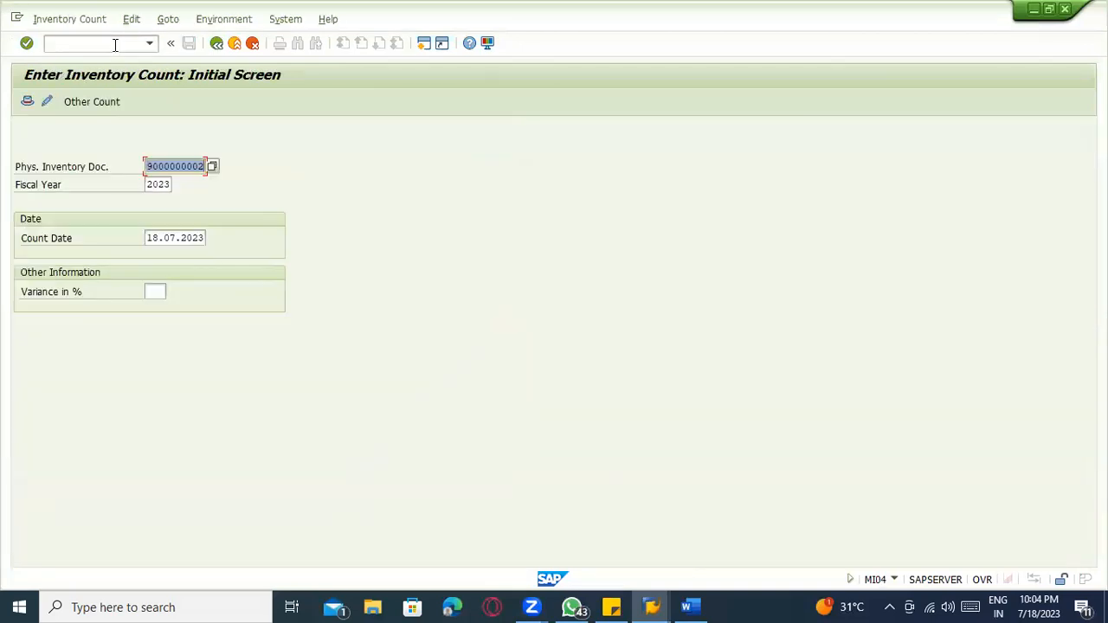
key("Return")
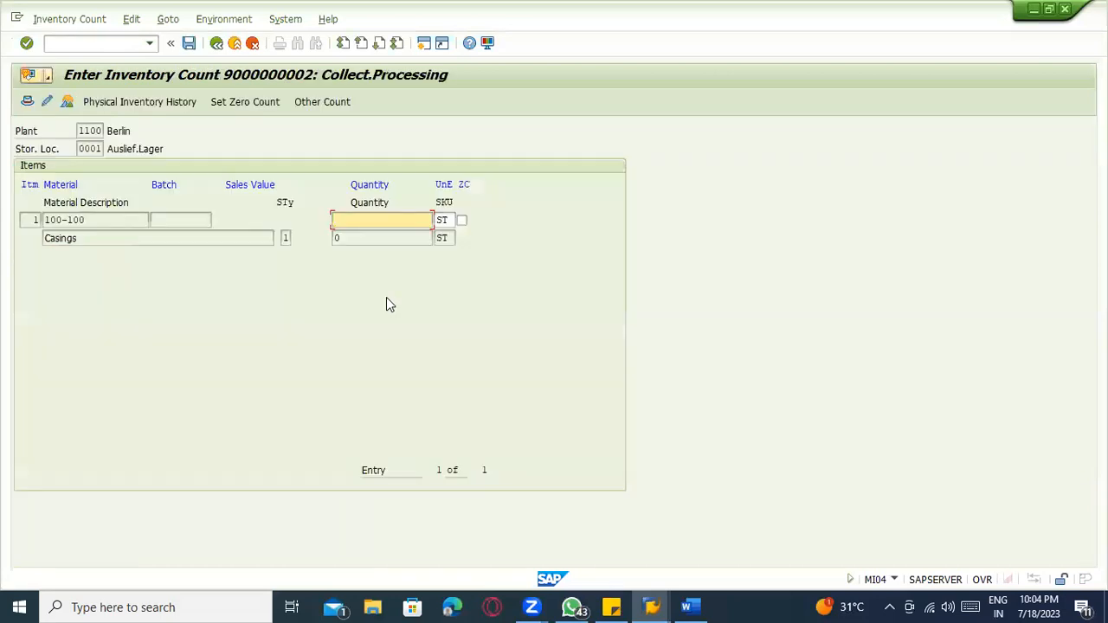
type("200")
key("Return")
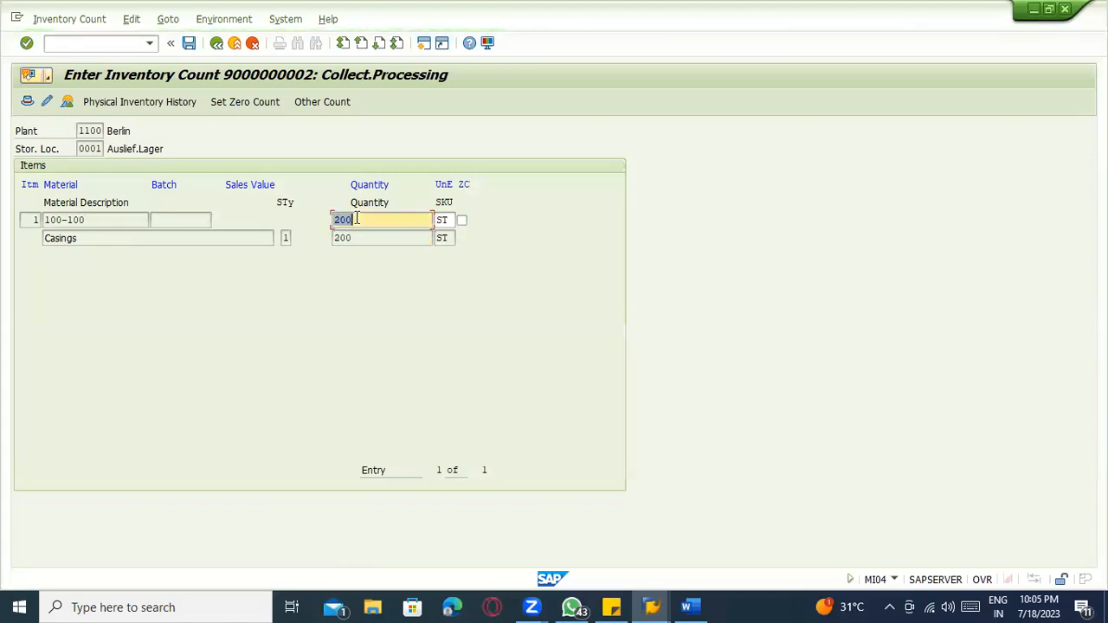
left_click(189, 42)
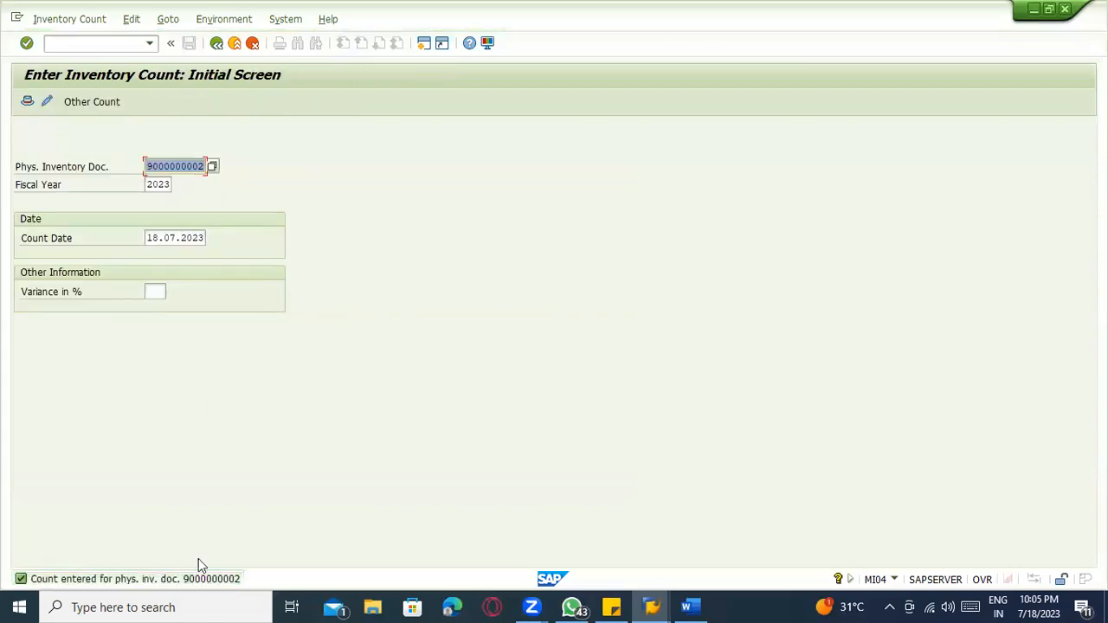
left_click(97, 42)
type("/NMI07")
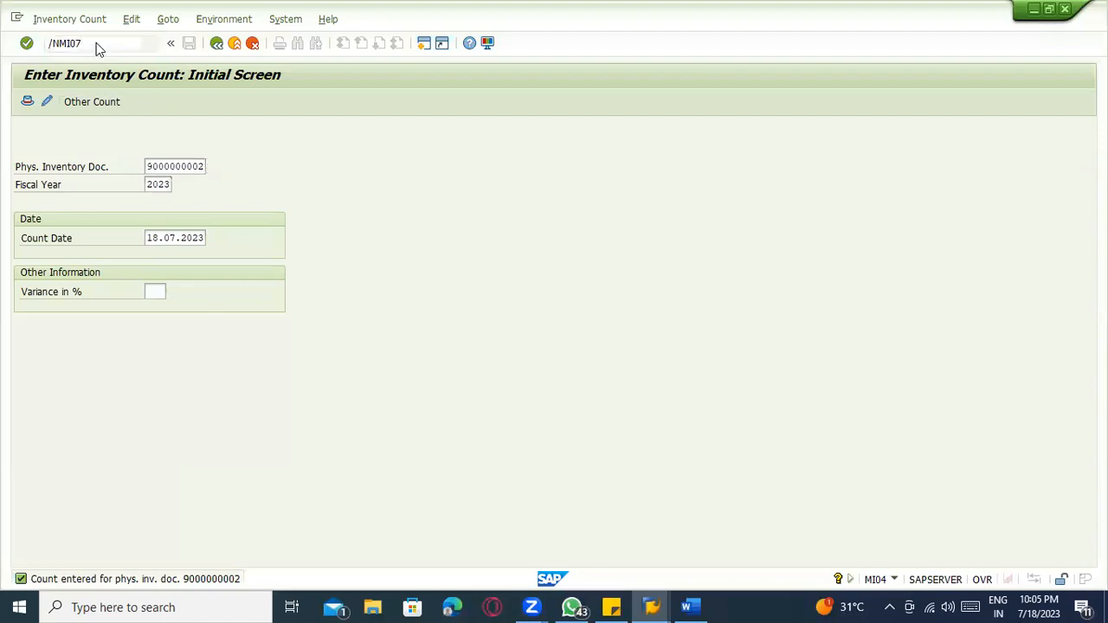
key("Return")
key("Return")
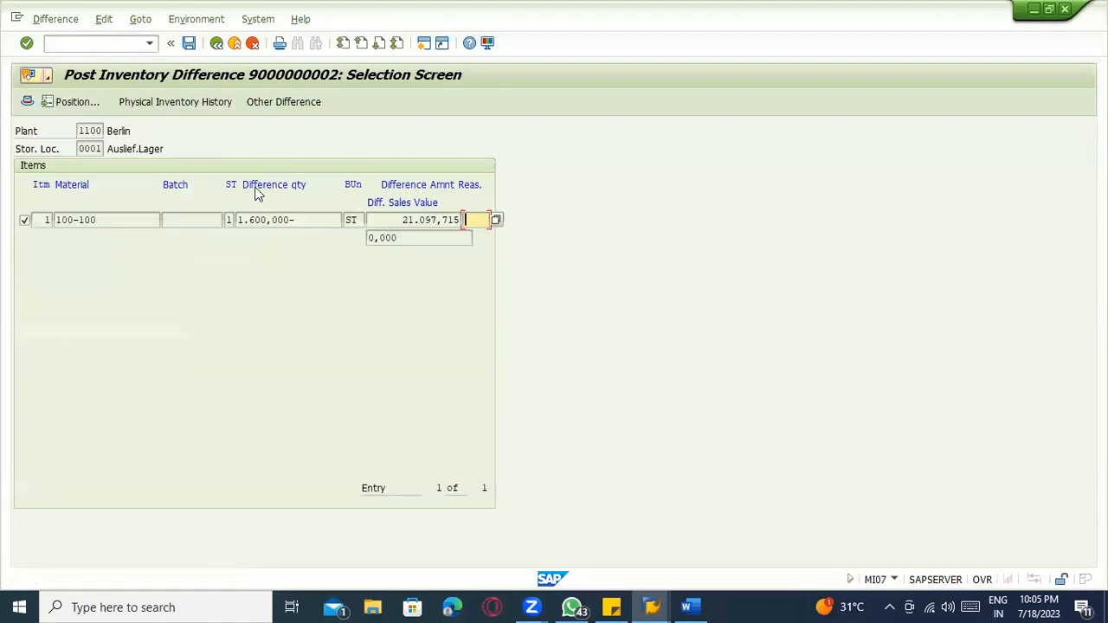
left_click_drag(304, 220, 216, 220)
left_click_drag(305, 220, 206, 222)
left_click(307, 219)
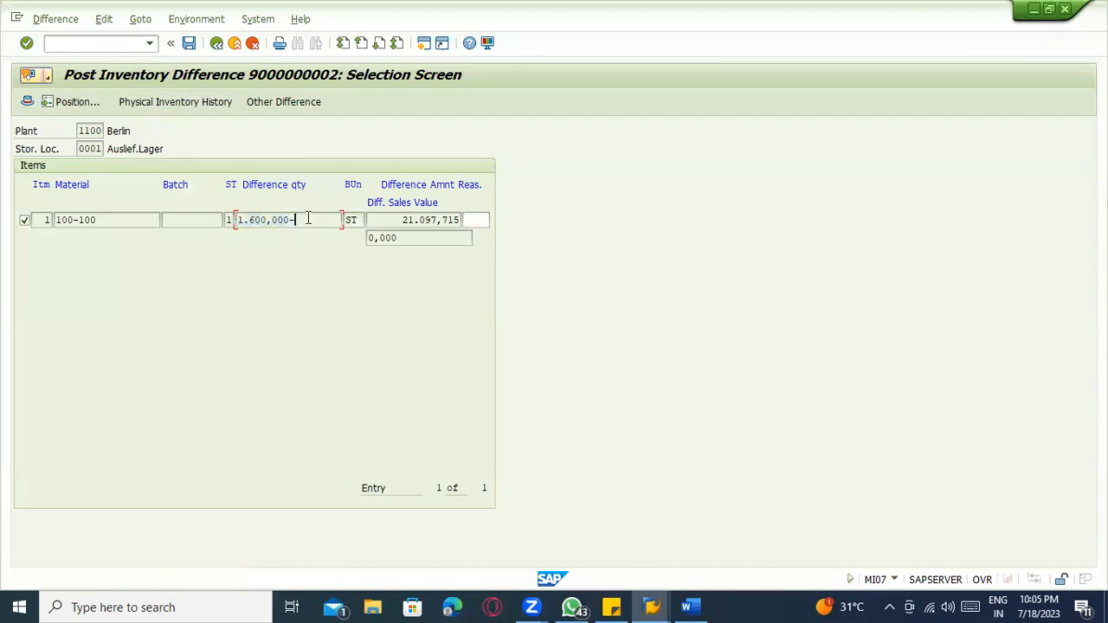
left_click_drag(307, 217, 227, 216)
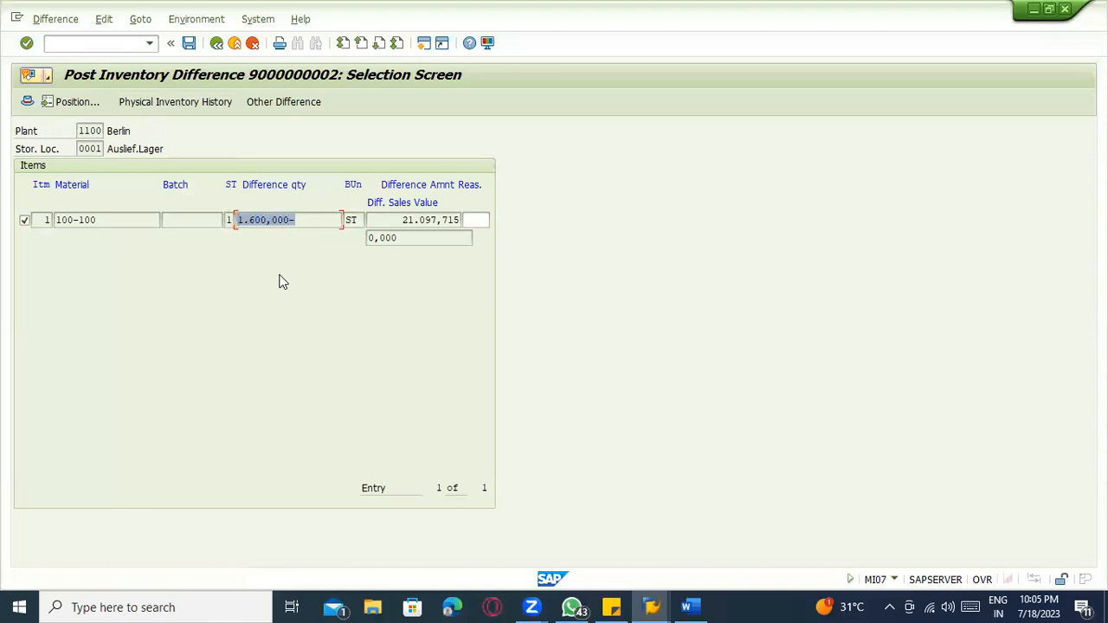
left_click(318, 222)
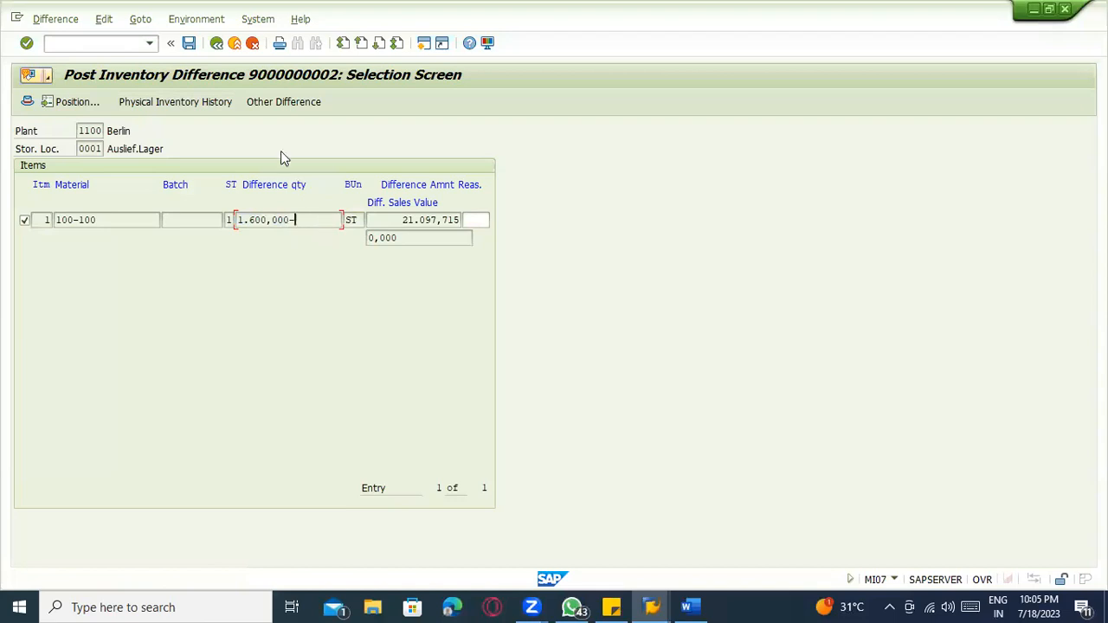
left_click(103, 44)
key("Return")
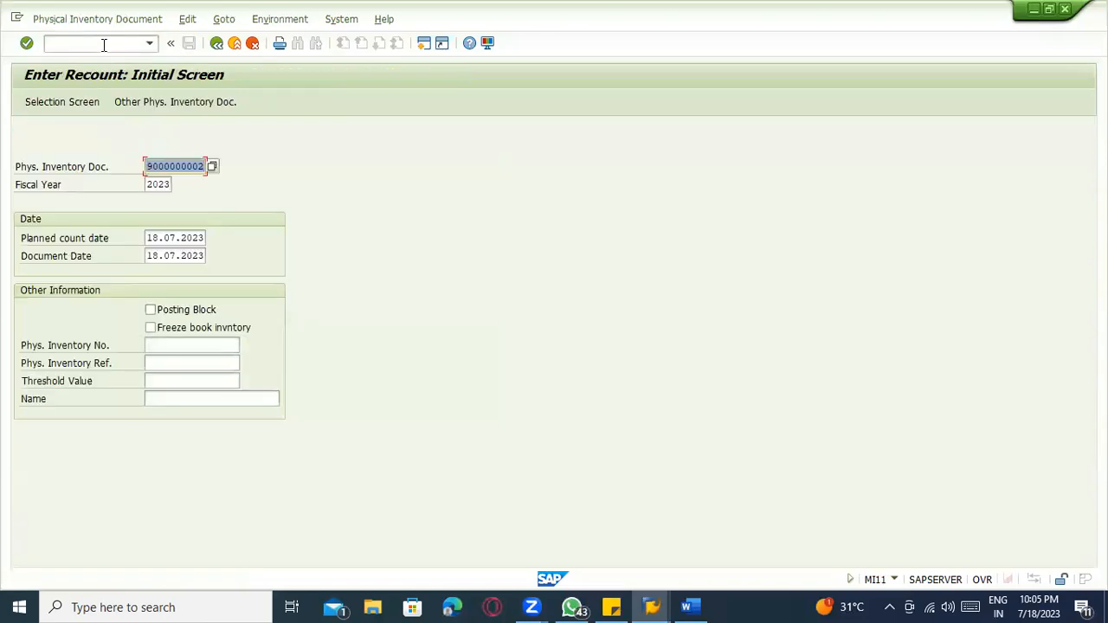
key("Return")
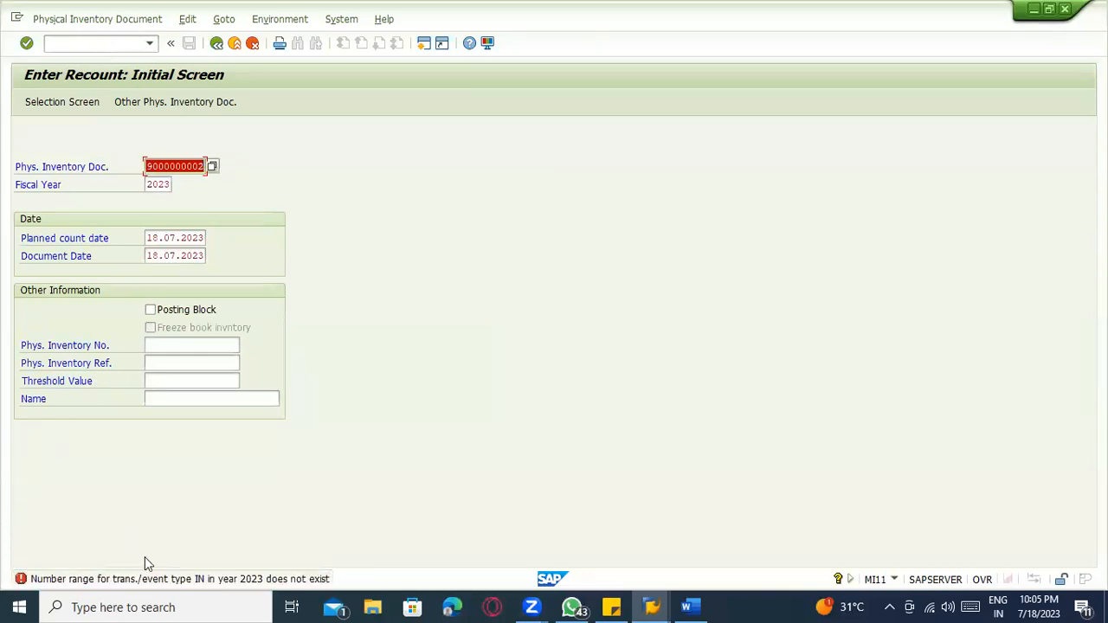
left_click(158, 581)
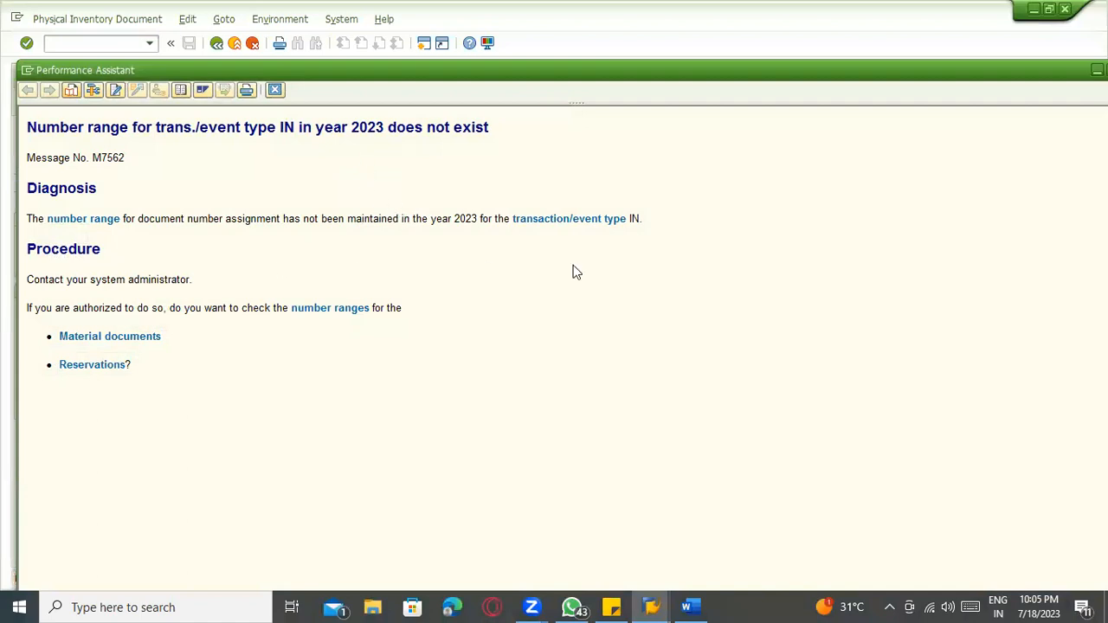
key("alt+Tab")
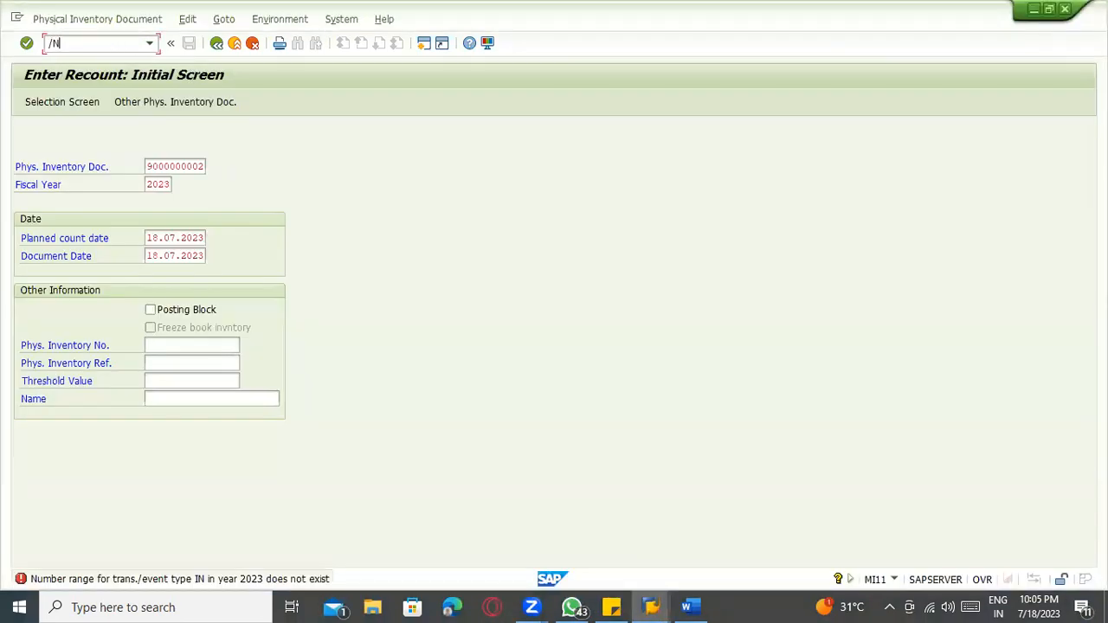
Step: Open Define Number Assignment for Material and Phys. Inv. Docs under Inventory Management and Physical Inventory in the SPRO reference IMG
type("spro")
key("Return")
left_click(119, 104)
scroll(68, 363, "down", 3)
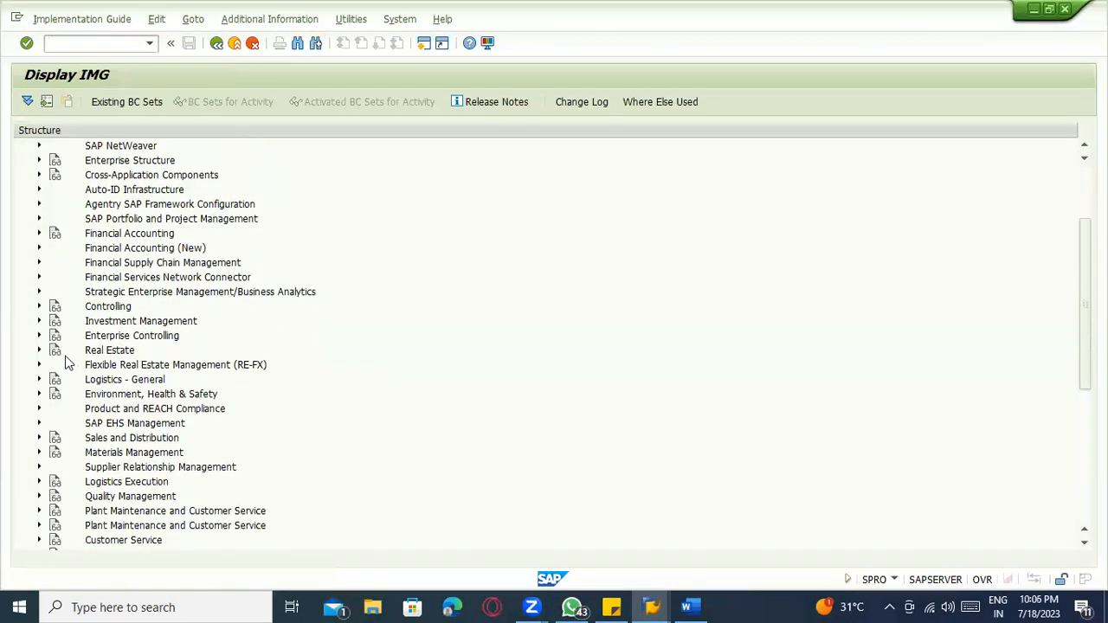
scroll(67, 363, "down", 2)
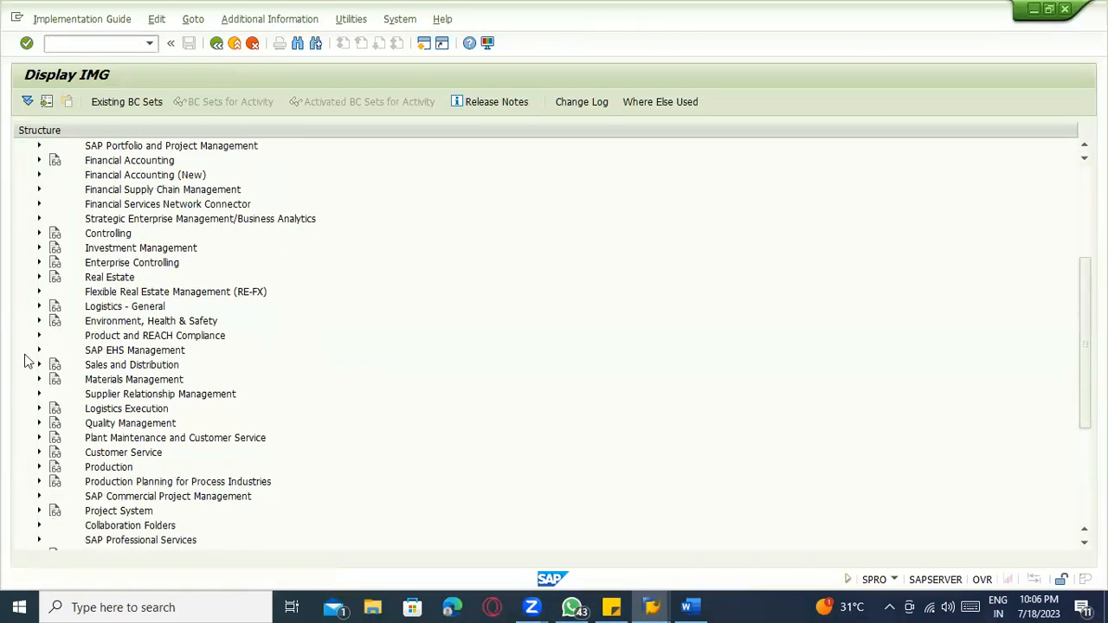
scroll(26, 361, "down", 2)
left_click(38, 306)
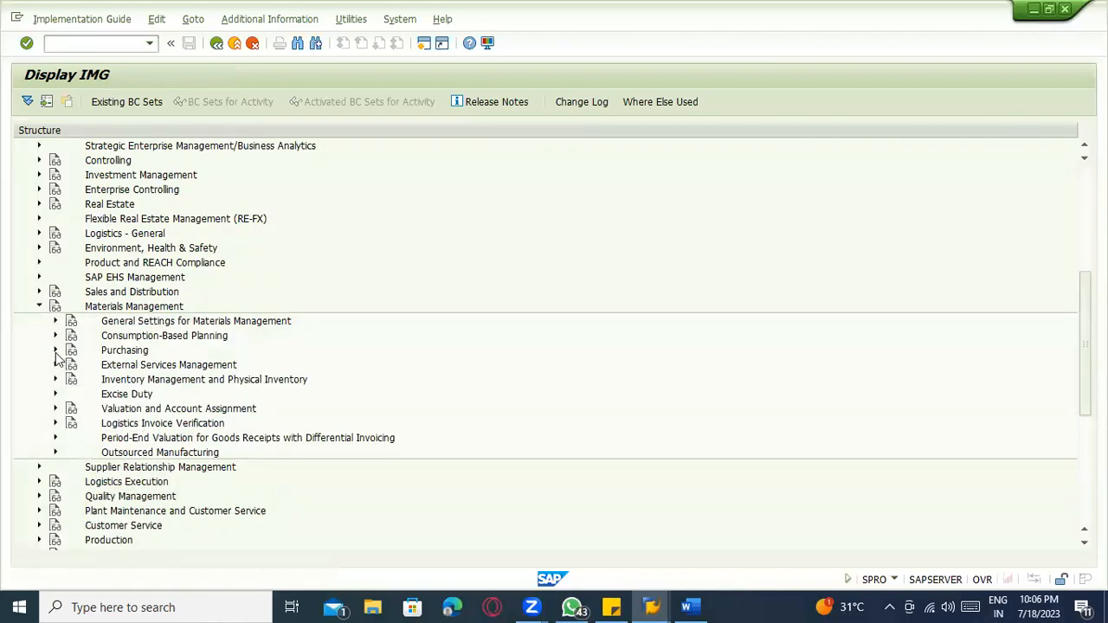
left_click(55, 379)
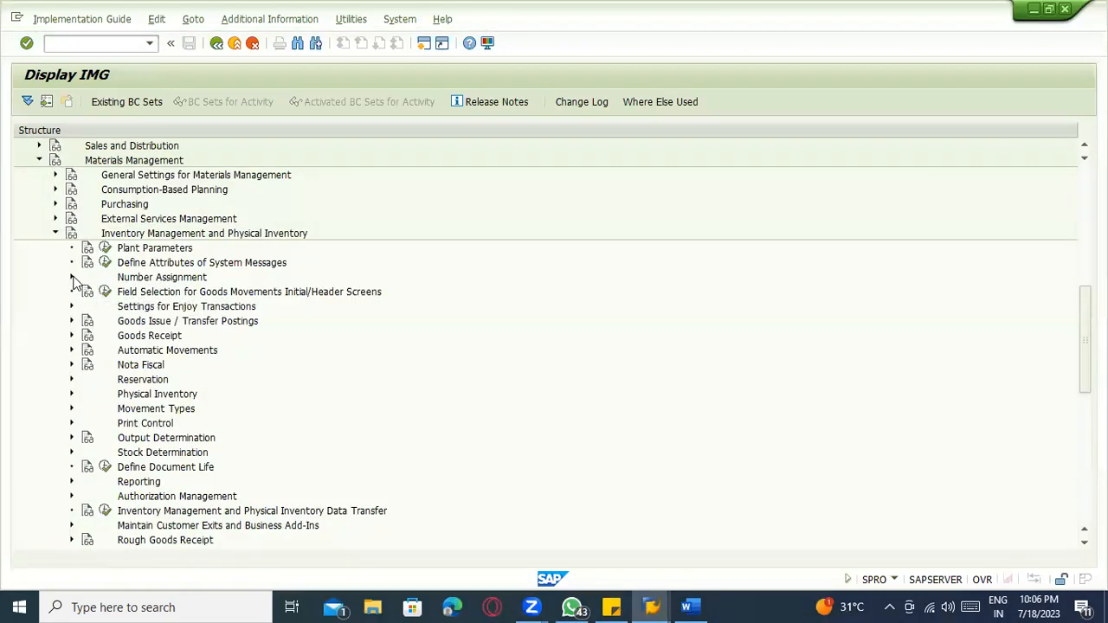
left_click(72, 277)
left_click(127, 307)
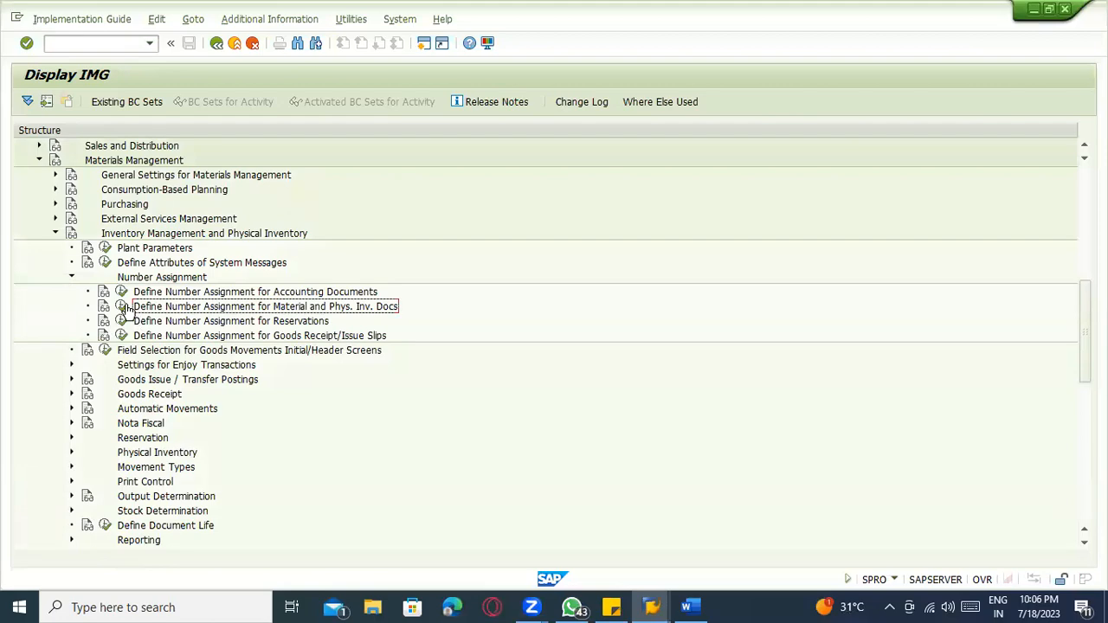
key("alt+Tab")
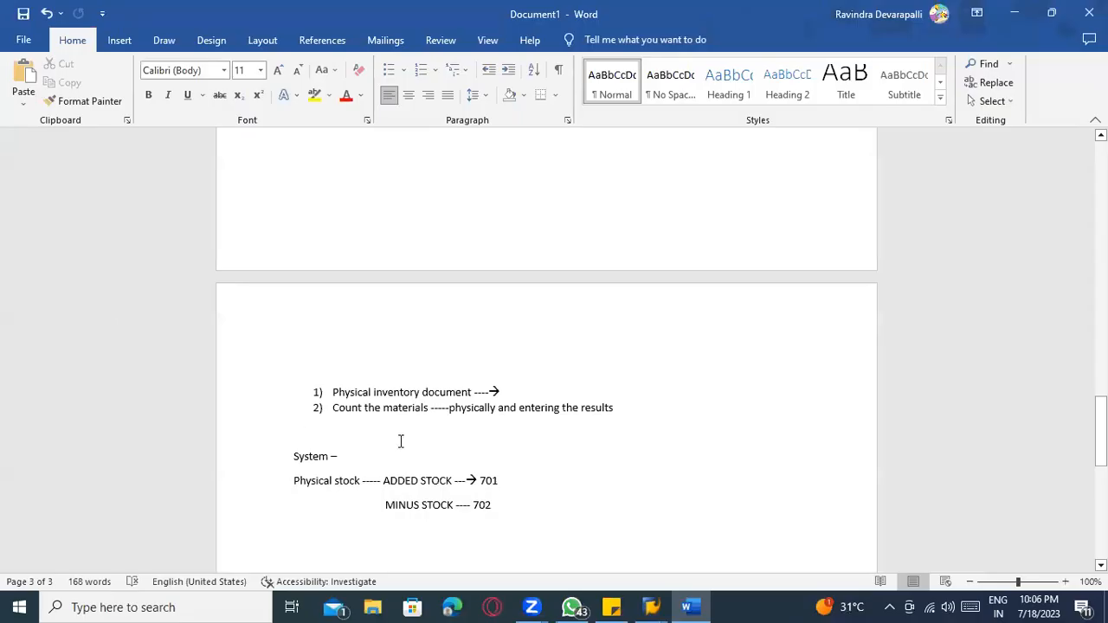
key("alt+Tab")
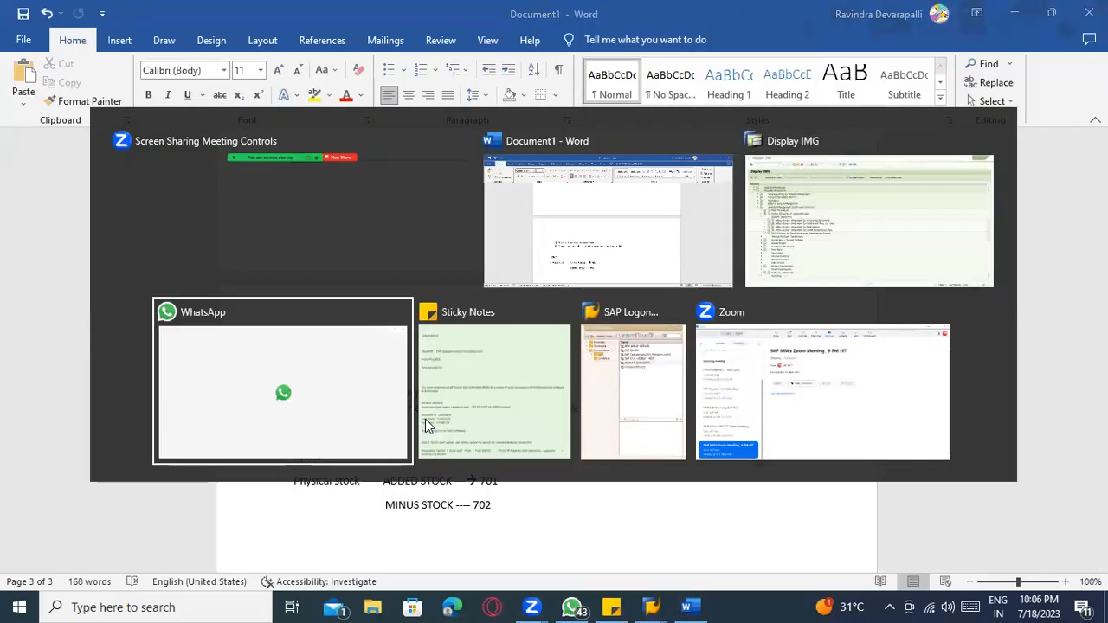
key("alt+Tab")
key("alt+Tab")
key("alt+shift+Tab")
key("alt+shift+Tab")
key("alt+shift+Tab")
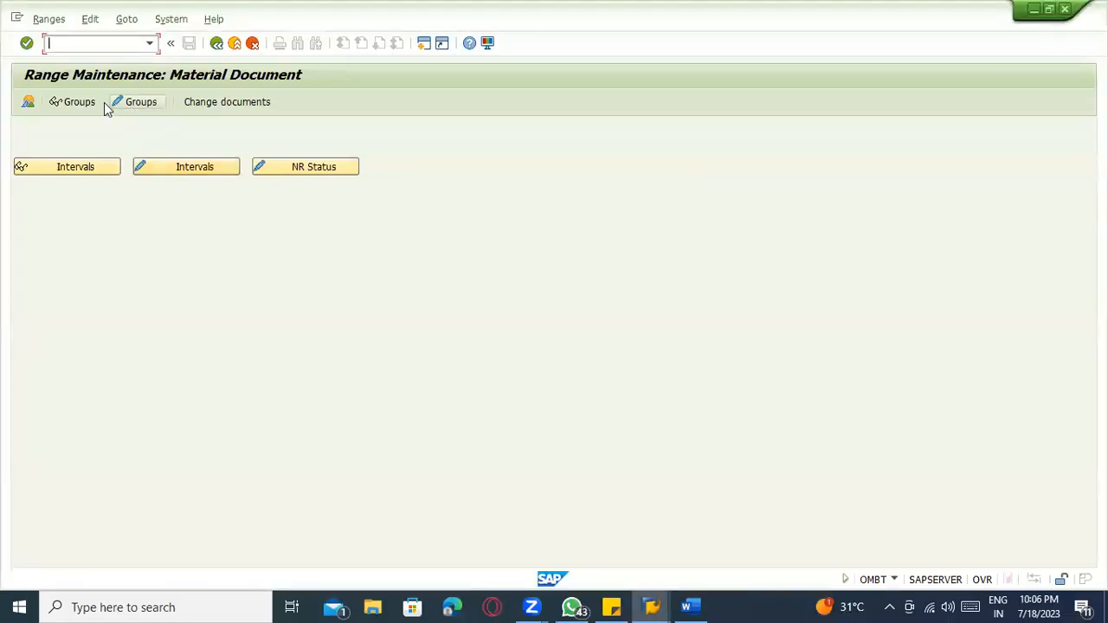
Step: Examine the material document number range overview to find which group holds element IN and which intervals exist for 2023
left_click(27, 104)
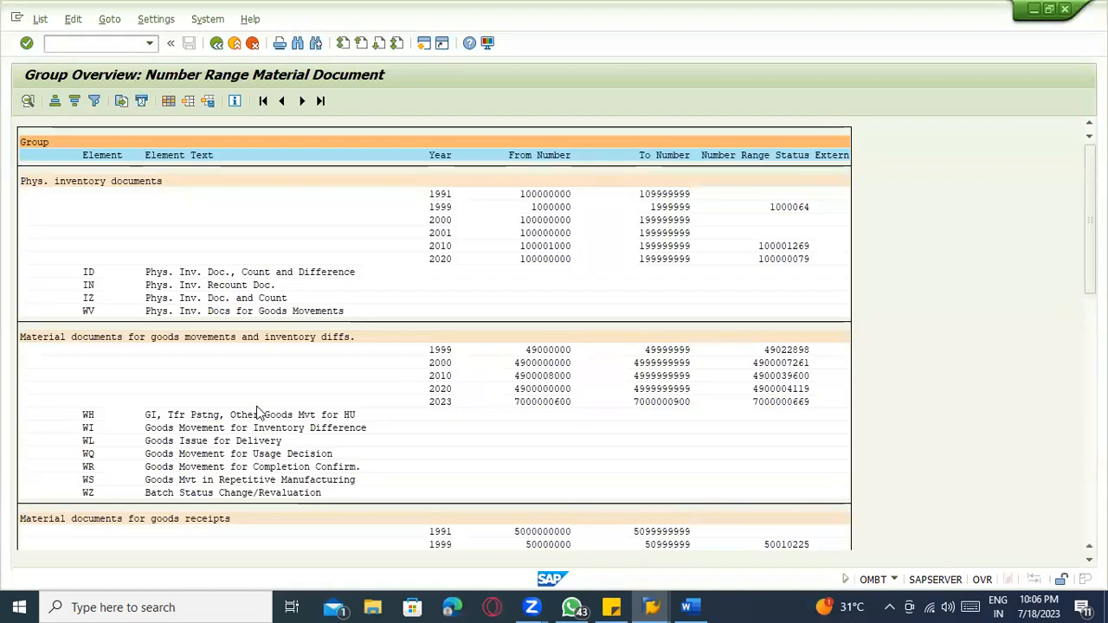
scroll(982, 497, "down", 3)
scroll(982, 498, "down", 10)
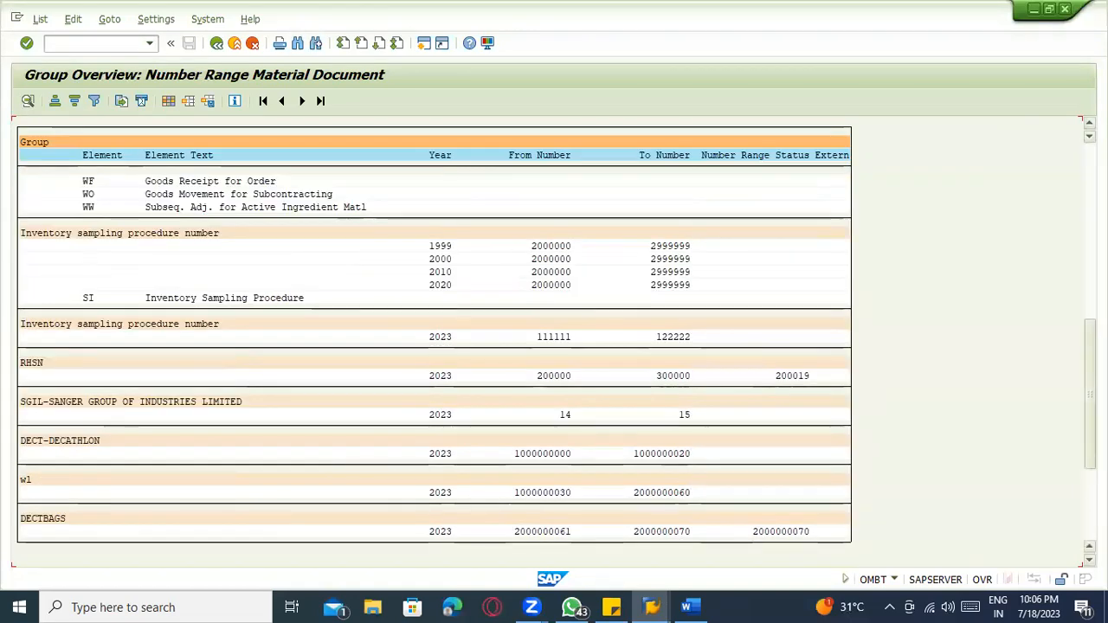
scroll(434, 346, "down", 5)
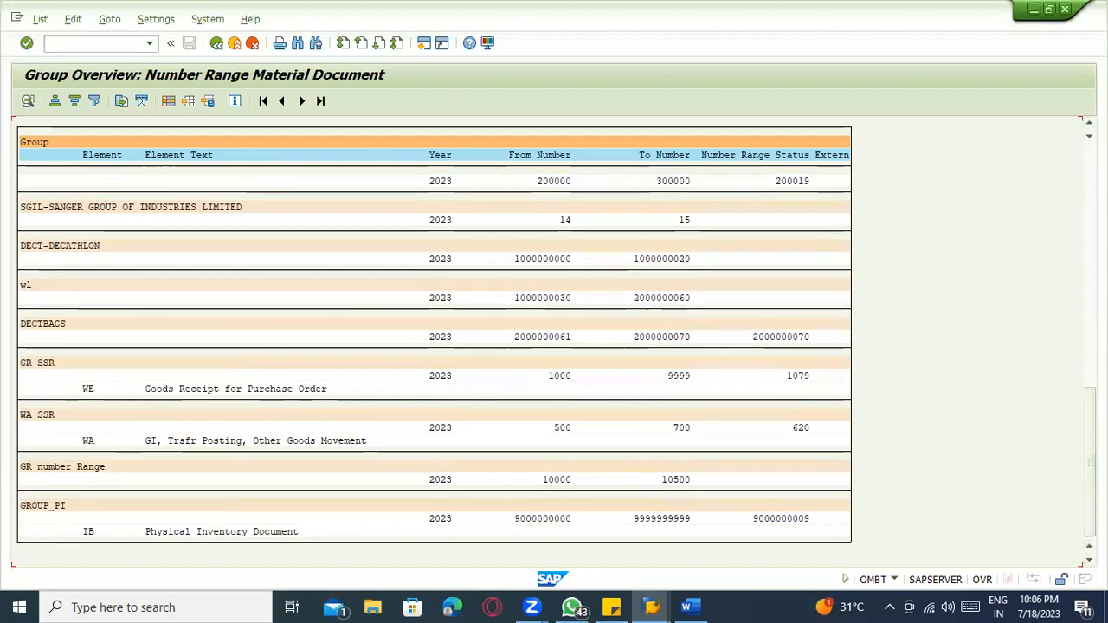
left_click_drag(897, 77, 1107, 79)
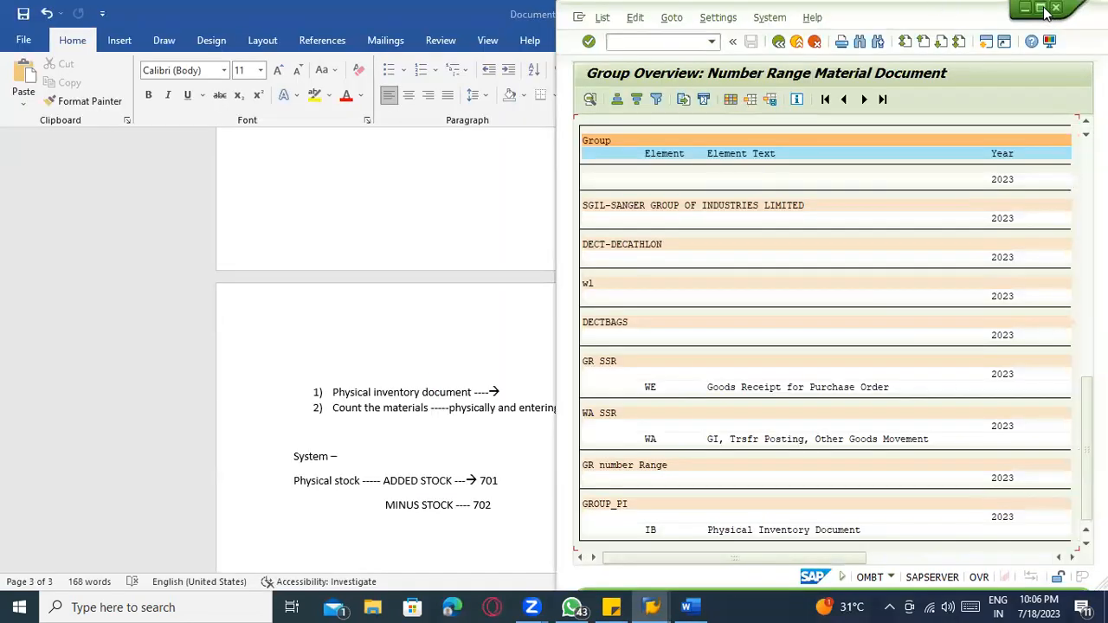
left_click_drag(975, 62, 1, 217)
left_click(485, 14)
left_click_drag(1088, 467, 1066, 110)
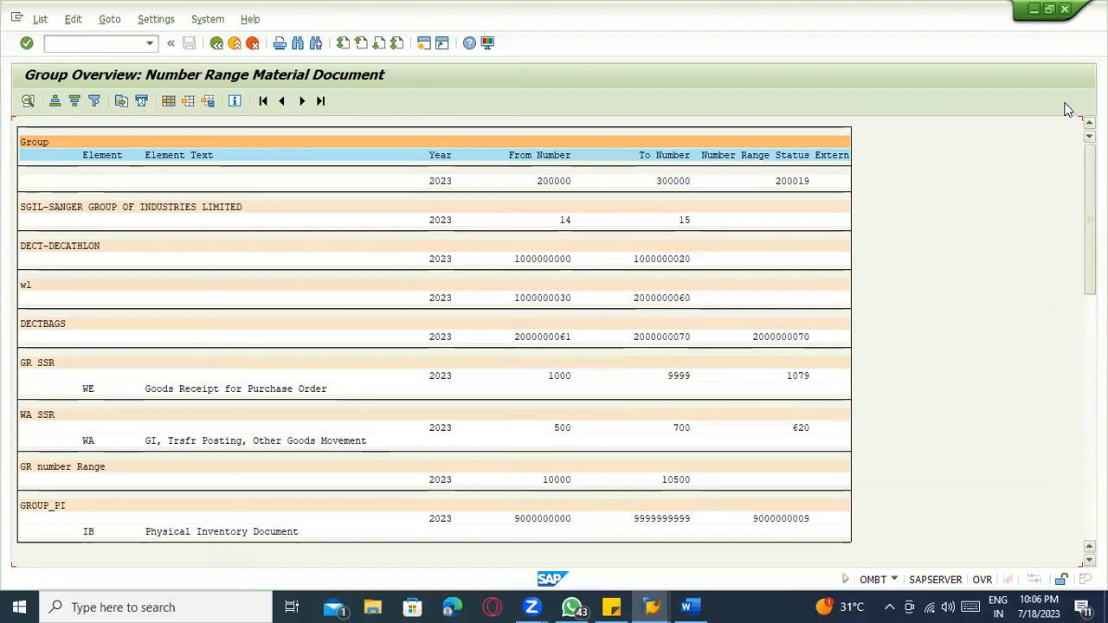
left_click(90, 284)
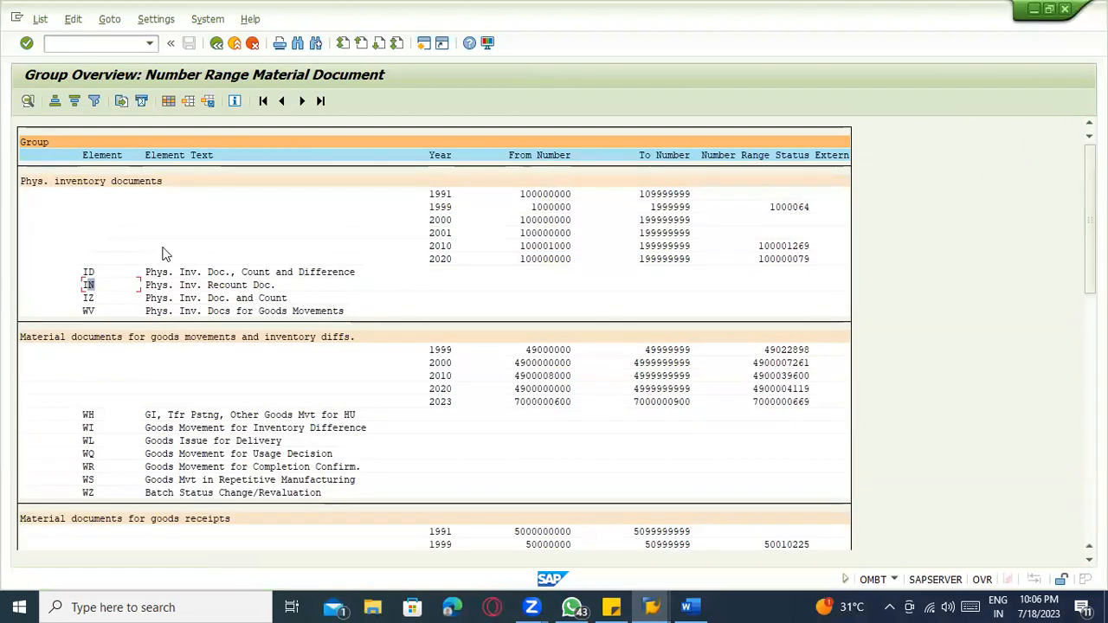
left_click(216, 45)
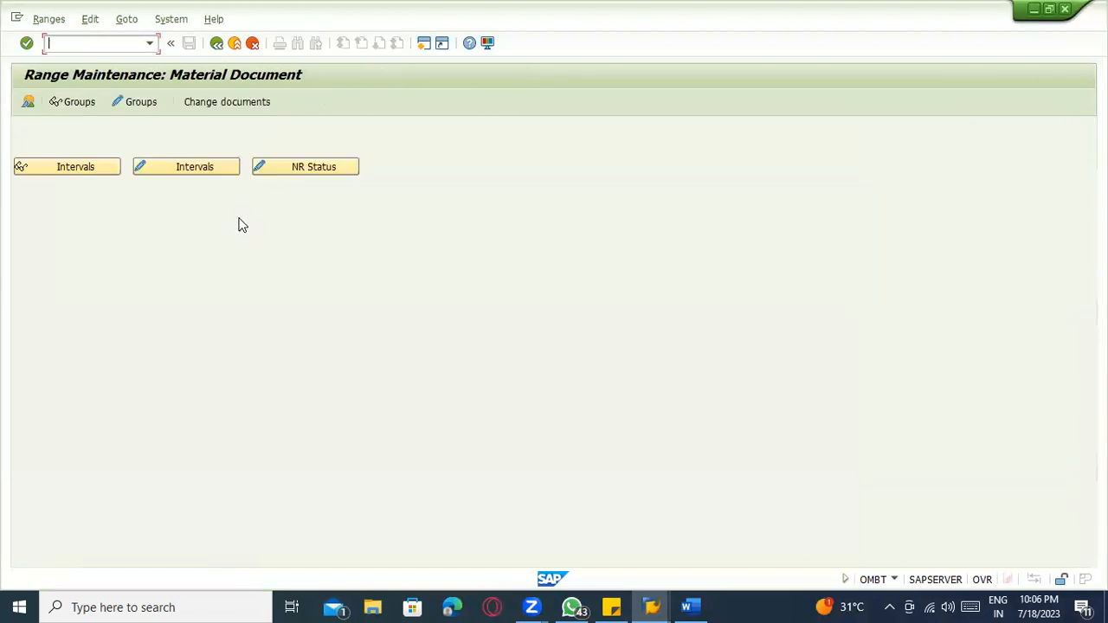
Step: Assign element IN (Phys. Inv. Recount Doc.) to number range group GROUP_PI and save the group maintenance
left_click(213, 171)
left_click(217, 44)
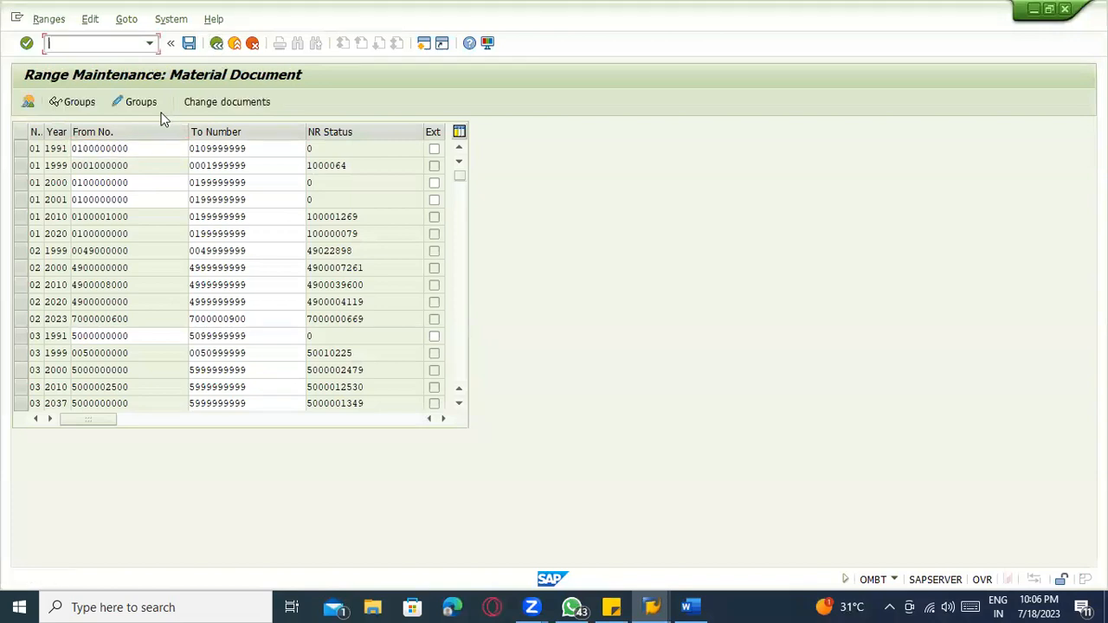
left_click(136, 101)
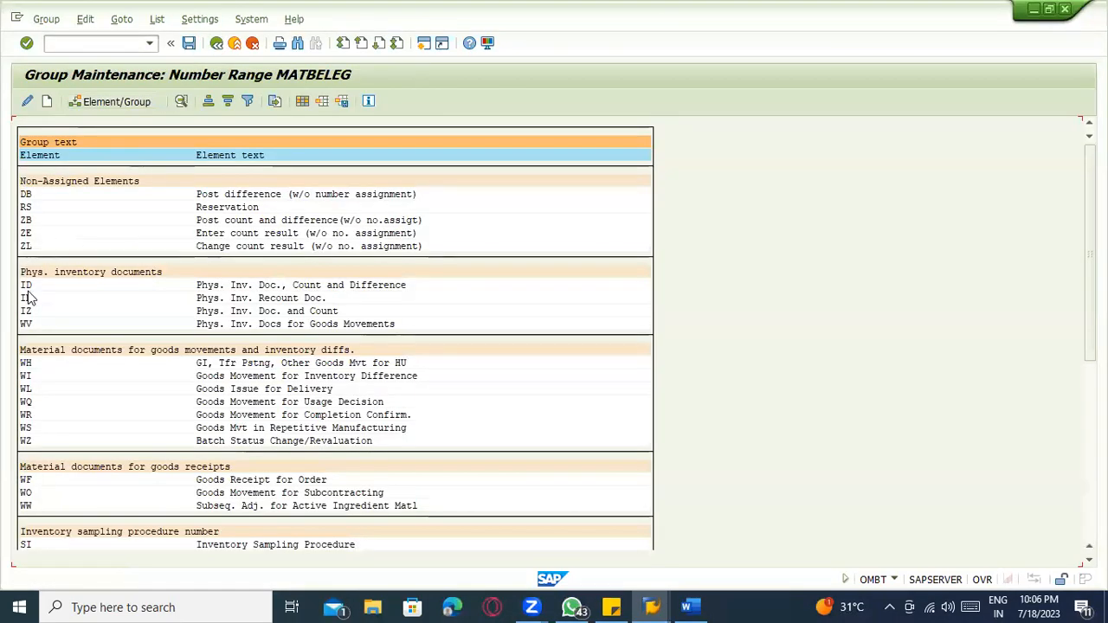
left_click(87, 101)
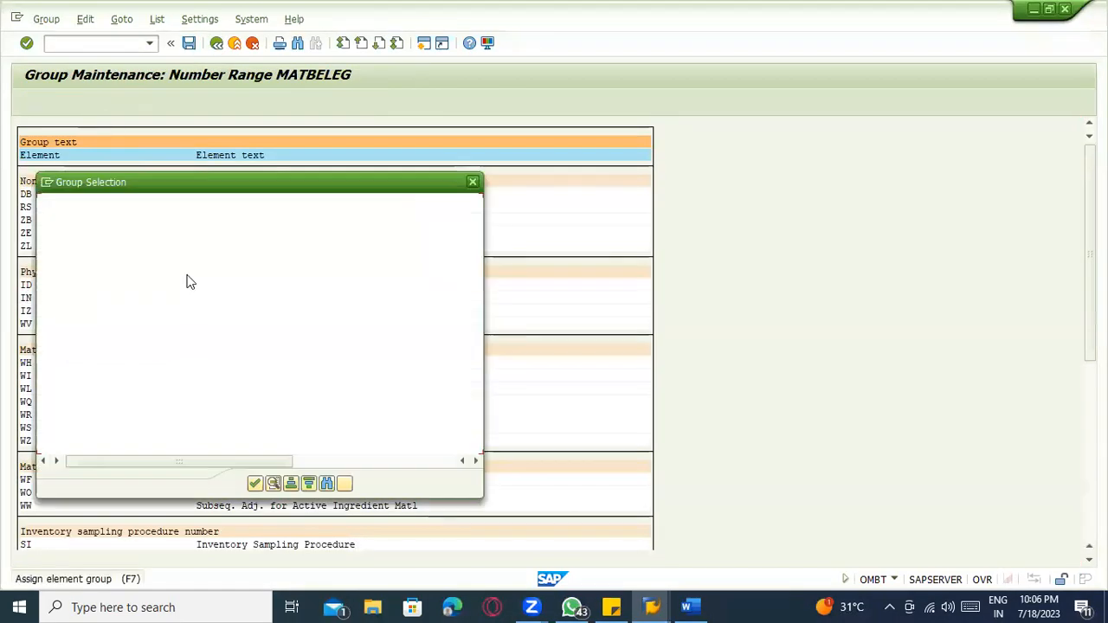
double_click(203, 421)
key("ctrl+s")
type("/NMI1")
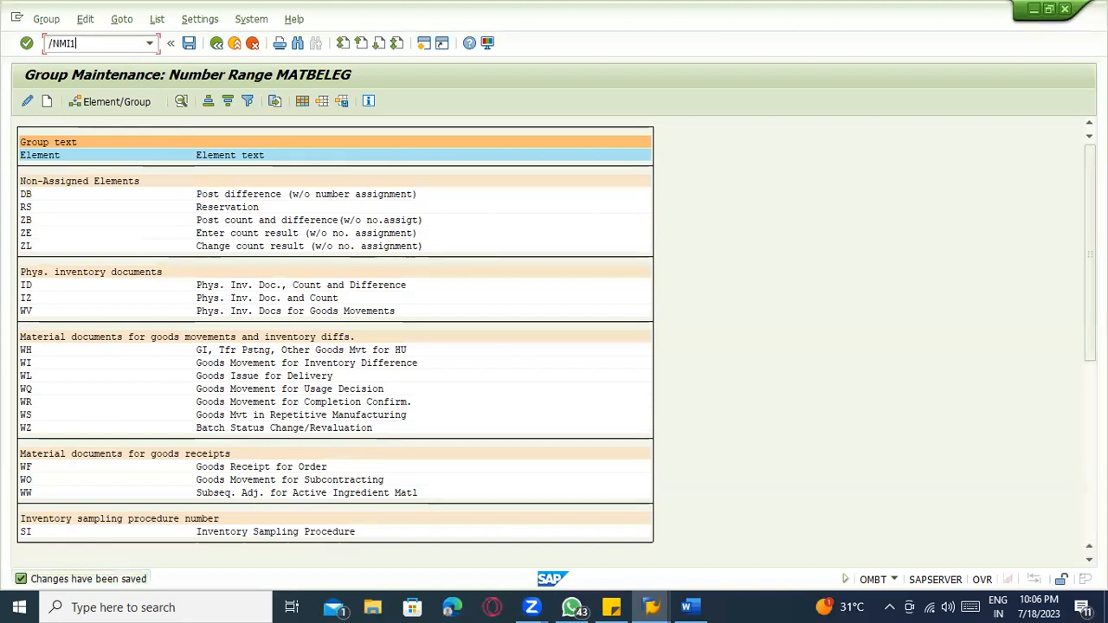
type("1")
key("Return")
key("Return")
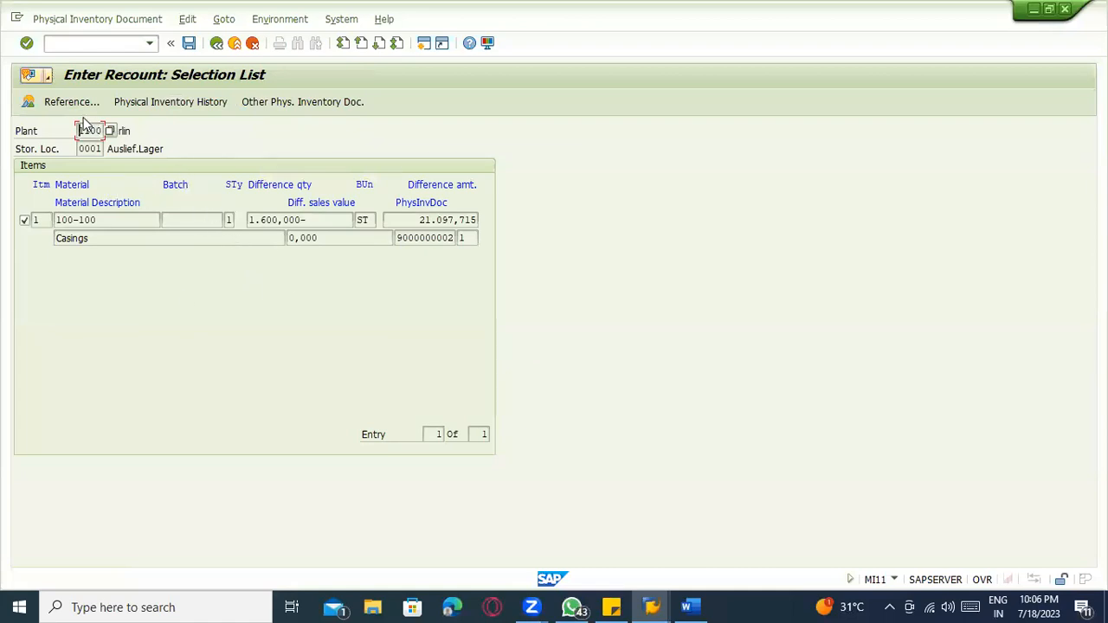
left_click(190, 43)
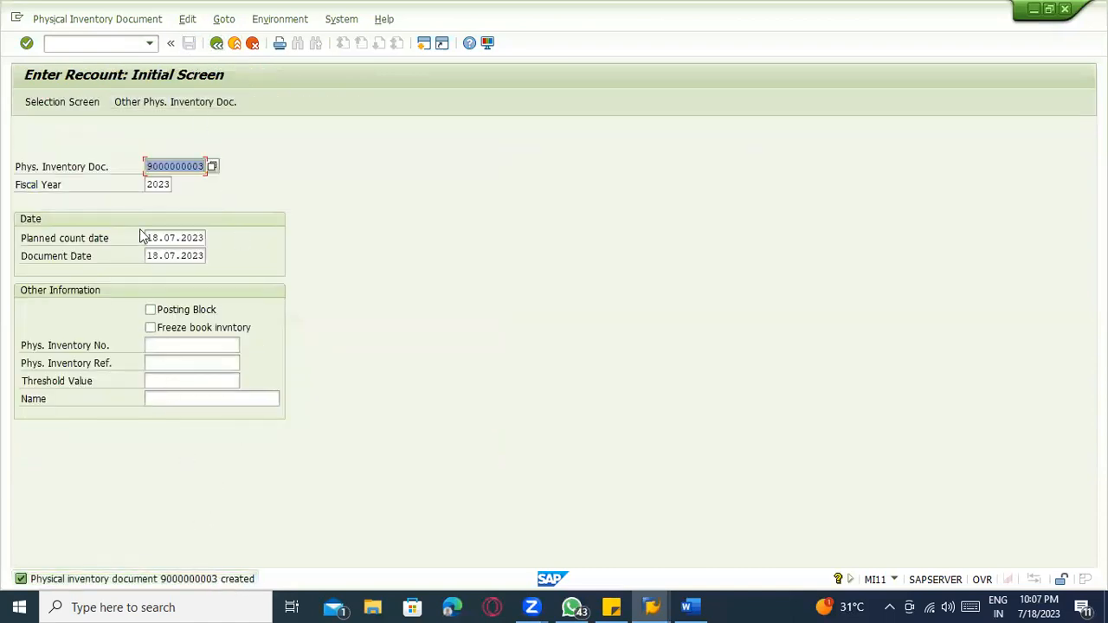
left_click(144, 171)
double_click(145, 171)
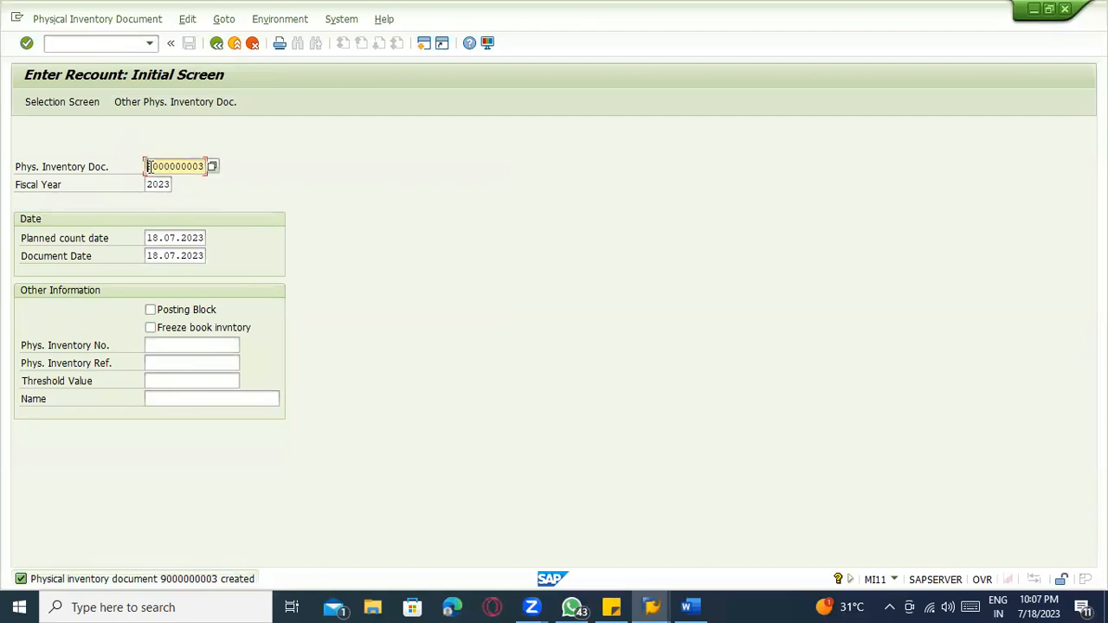
left_click(126, 47)
type("/NMI04")
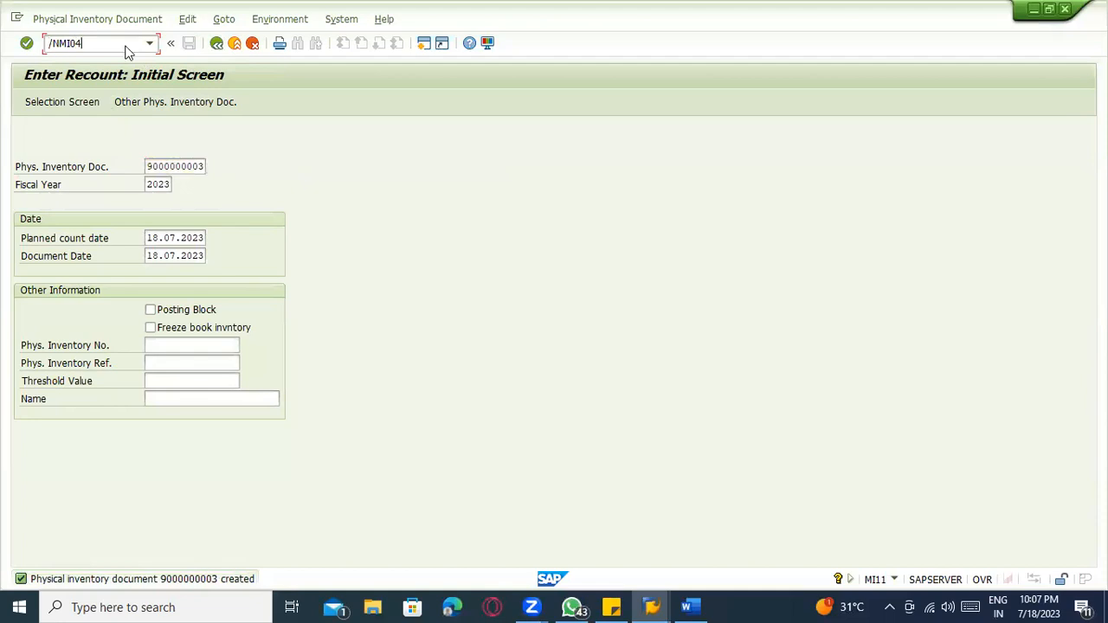
key("Return")
key("Return")
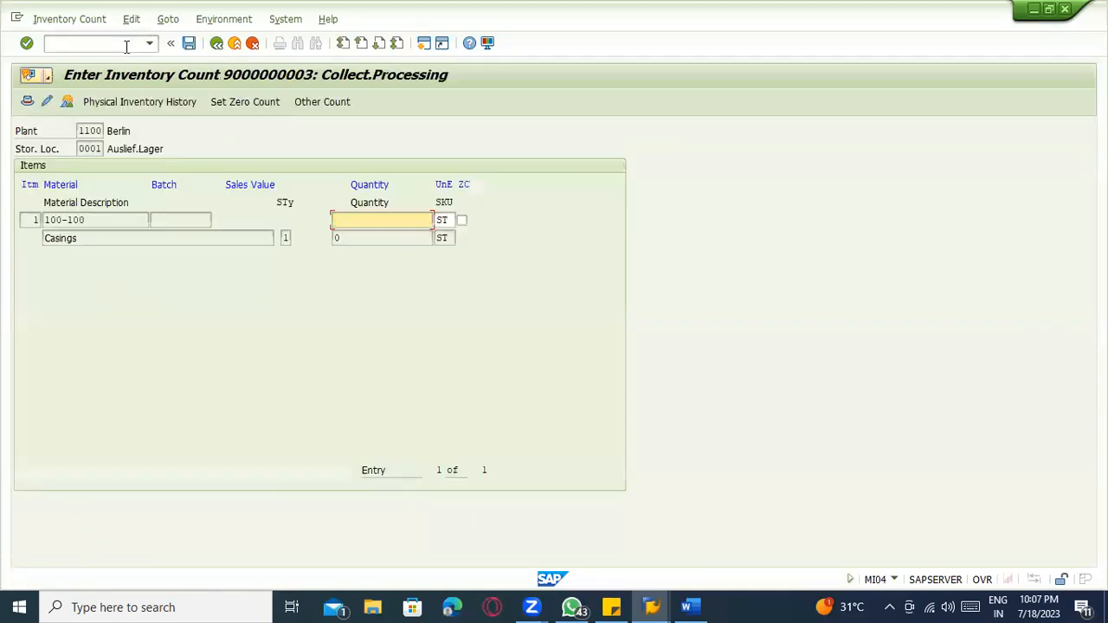
type("1")
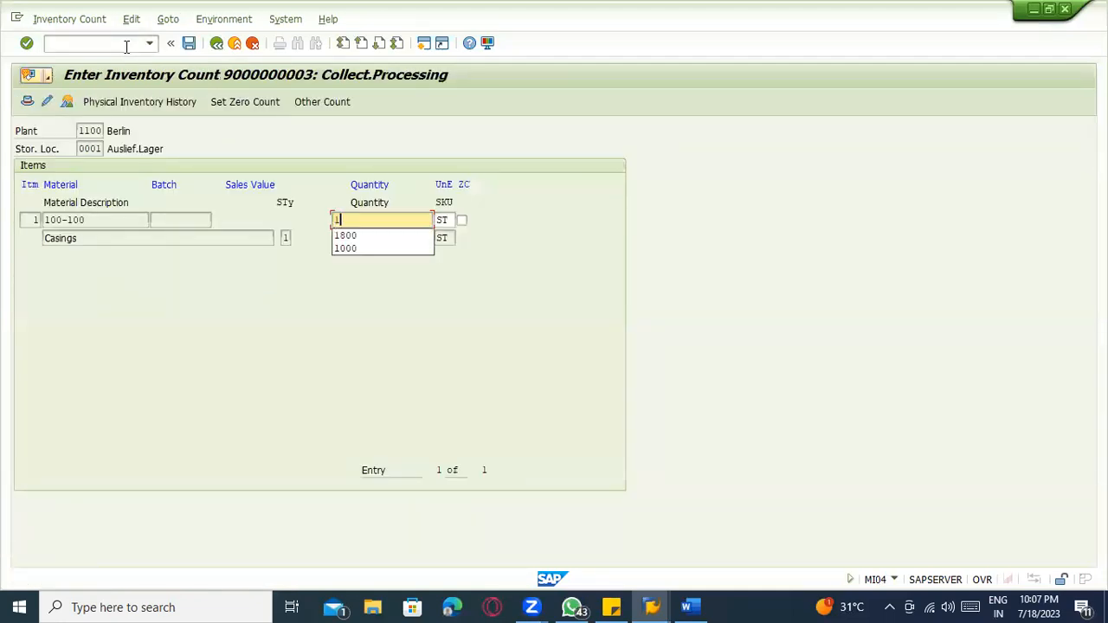
type(".0000")
key("Return")
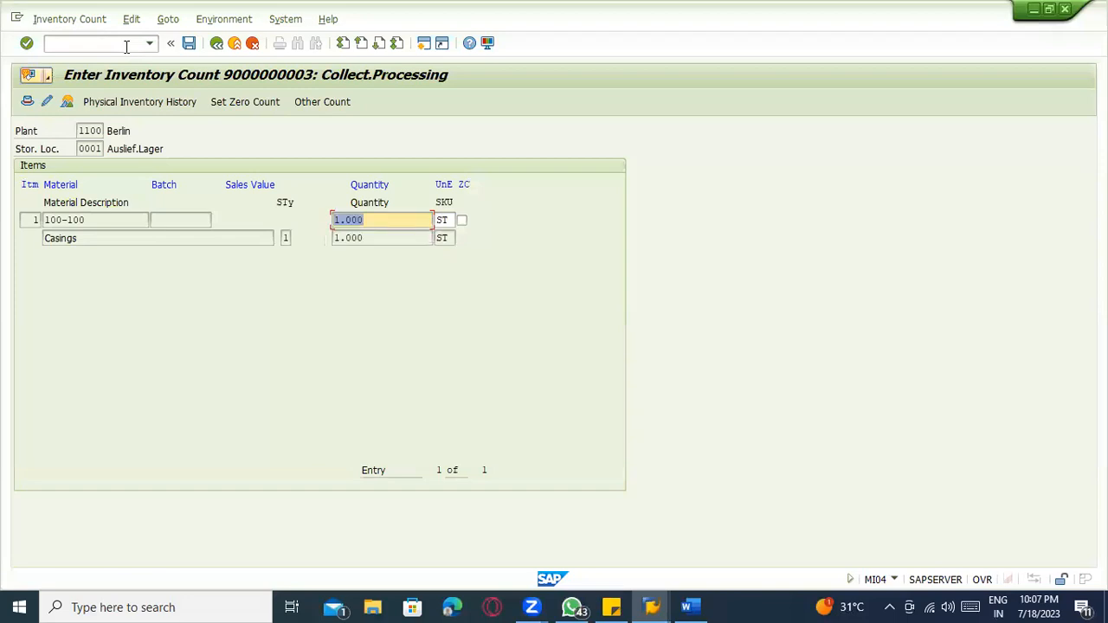
key("ctrl+s")
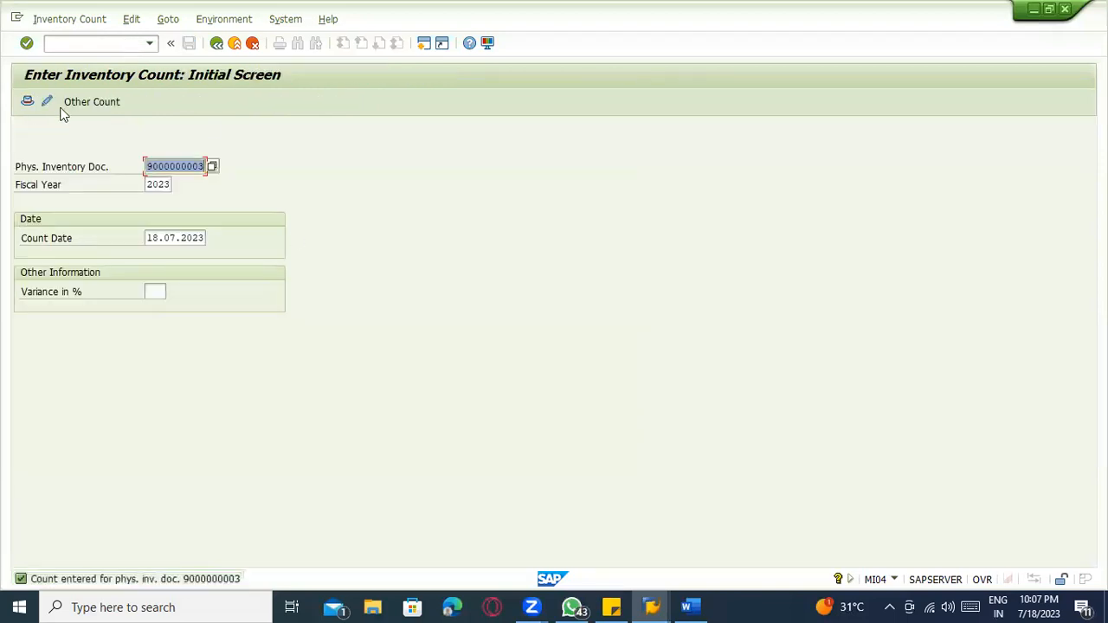
left_click(69, 45)
type("/NMI07")
key("Return")
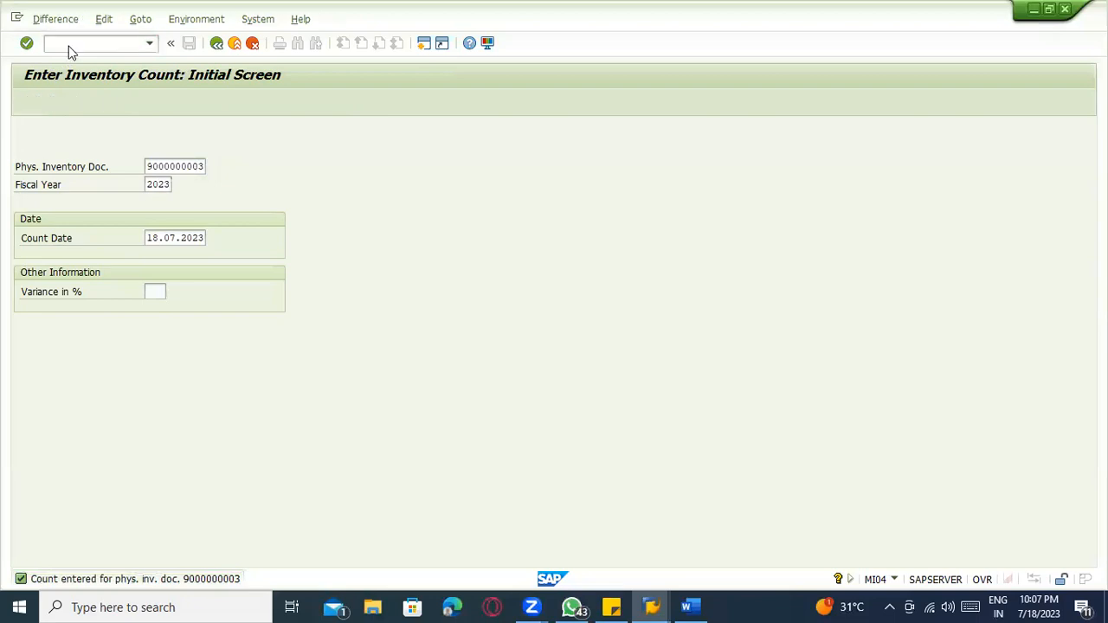
key("Return")
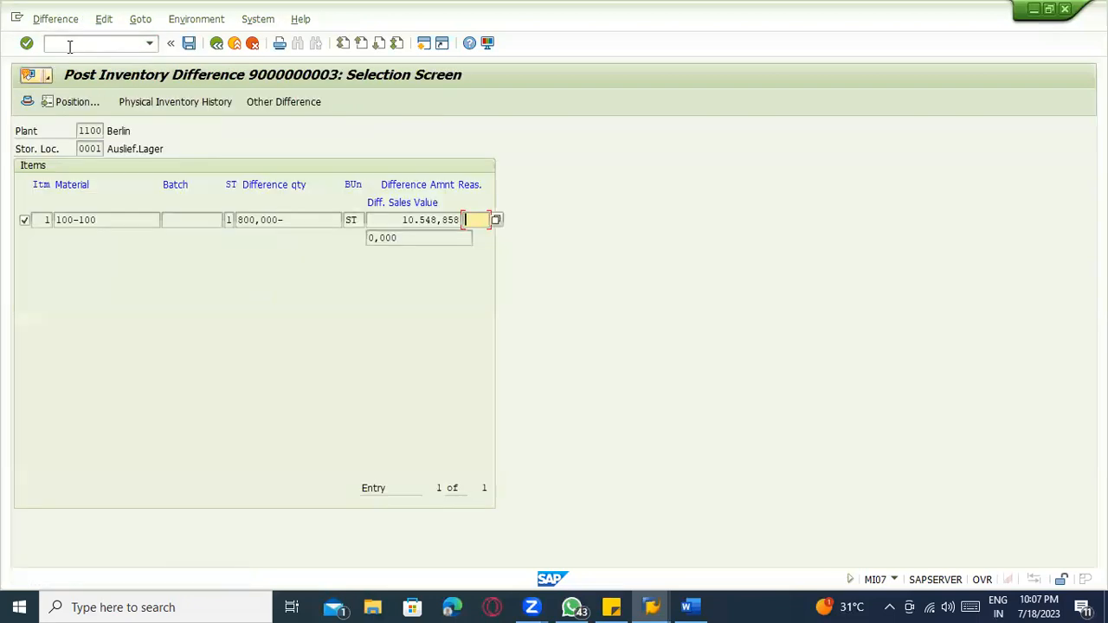
left_click_drag(288, 219, 180, 219)
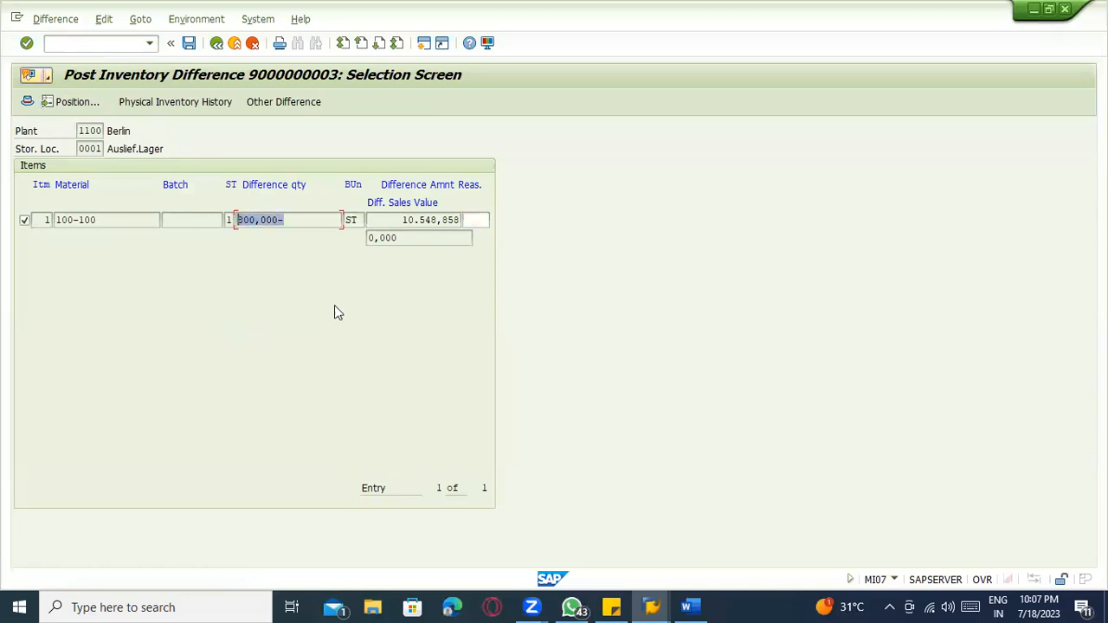
left_click(468, 219)
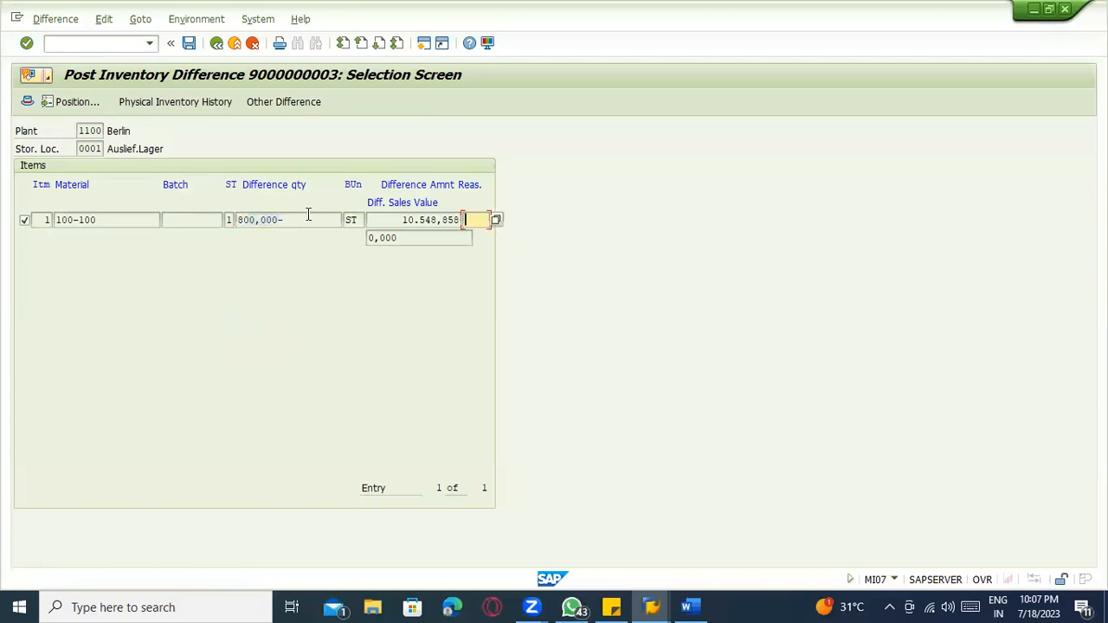
left_click_drag(307, 216, 184, 220)
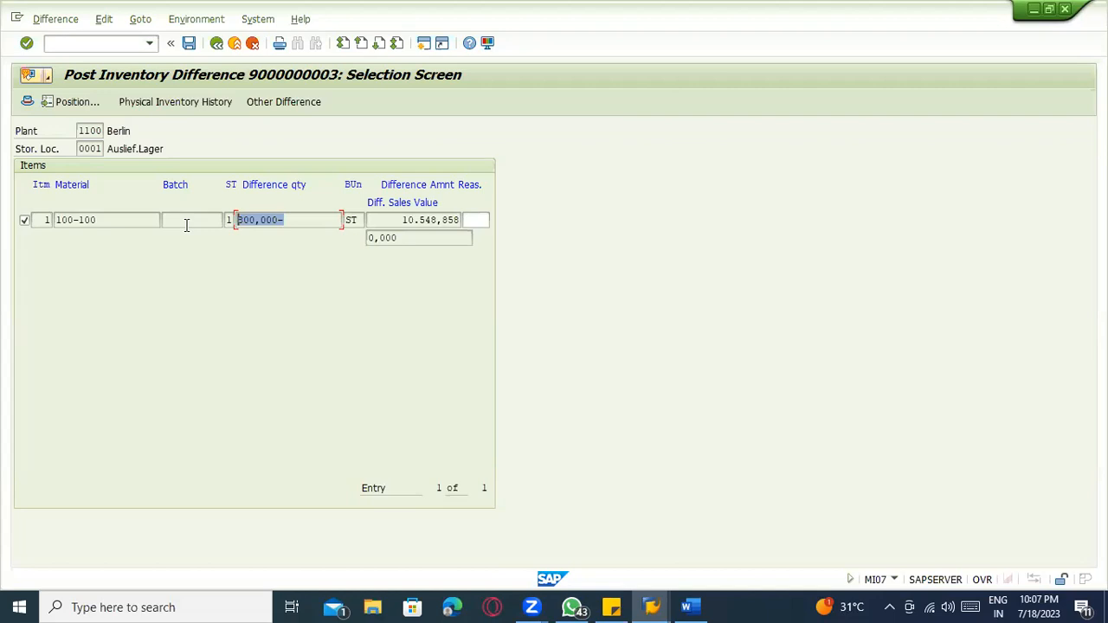
left_click(475, 221)
left_click(495, 220)
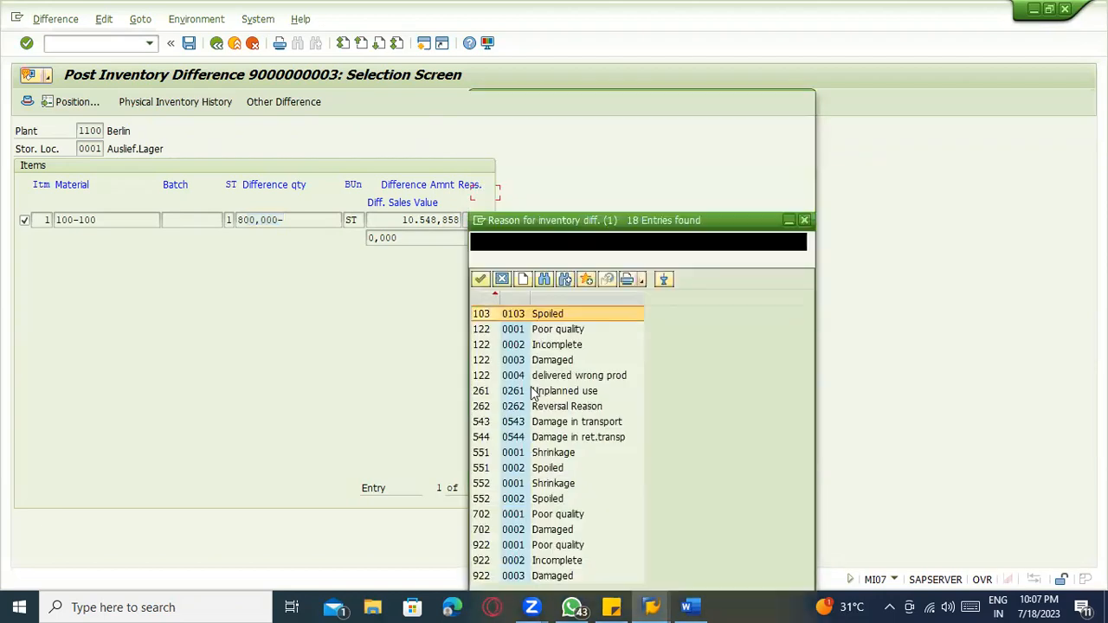
left_click(530, 415)
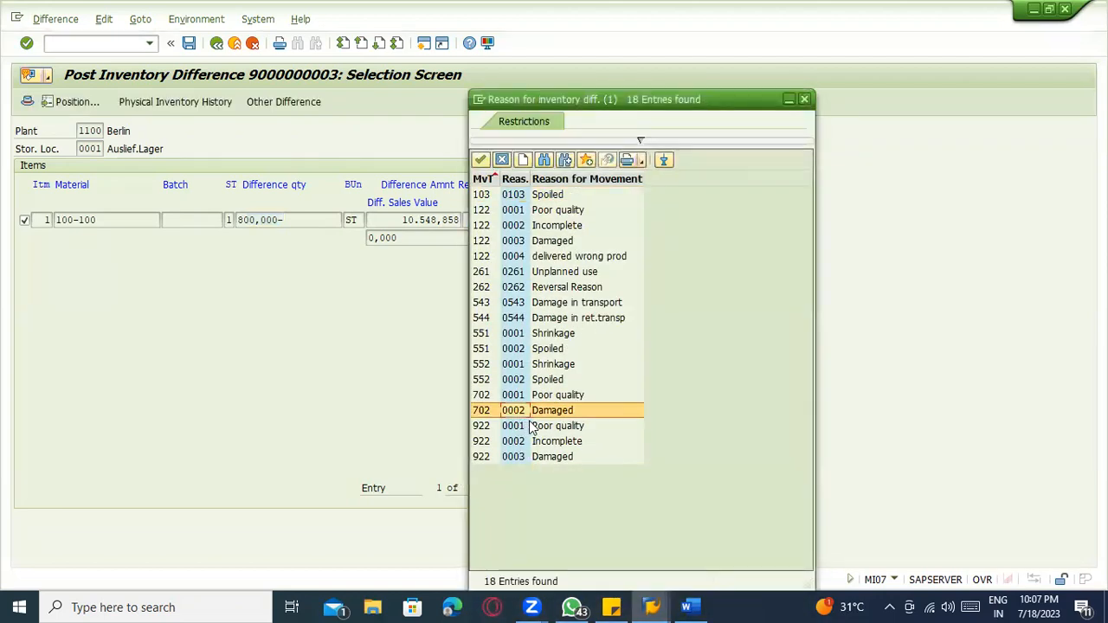
left_click(543, 399)
left_click(547, 412)
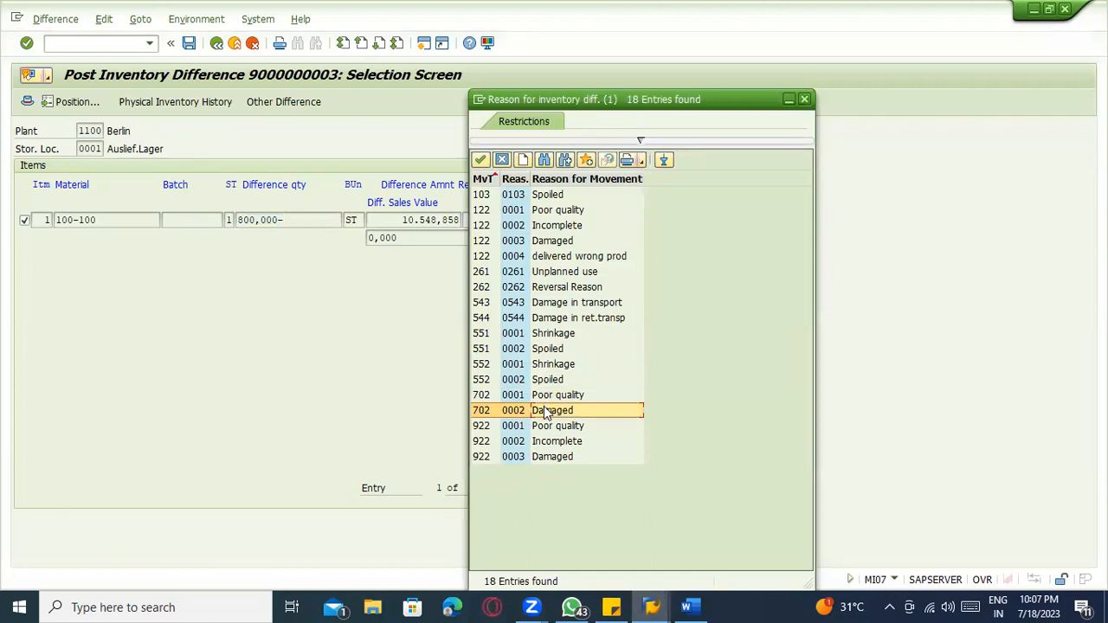
double_click(544, 410)
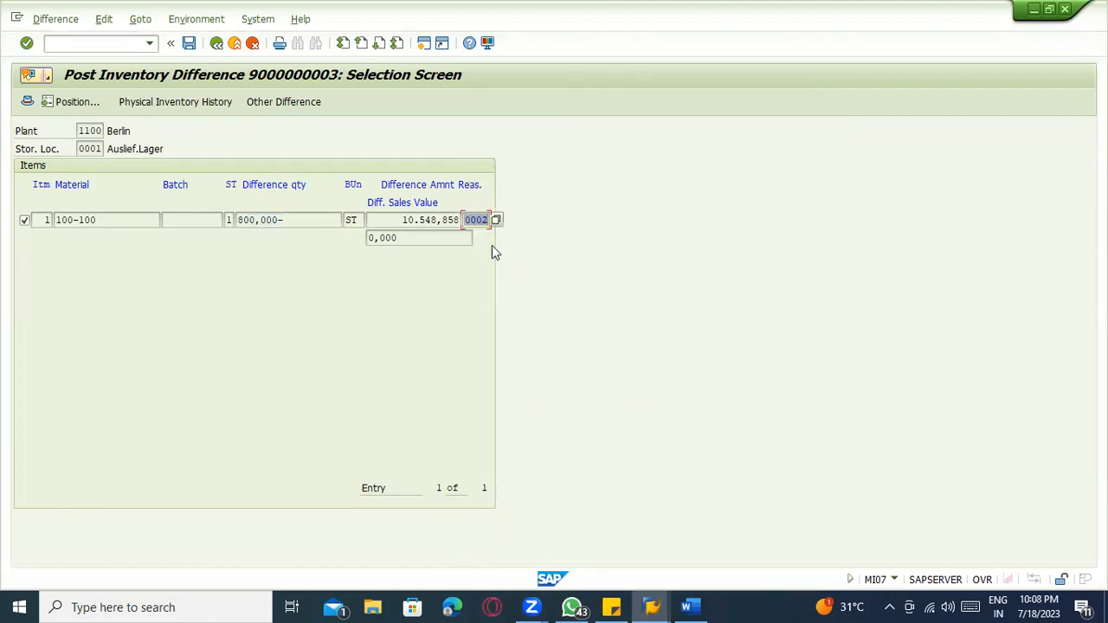
key("ctrl+s")
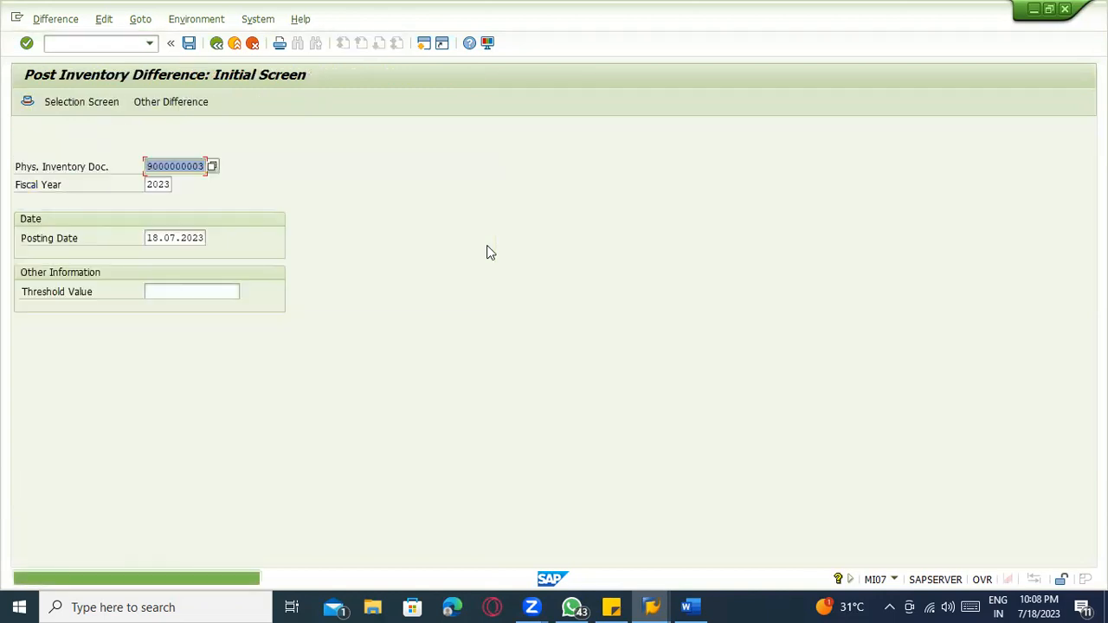
left_click(69, 19)
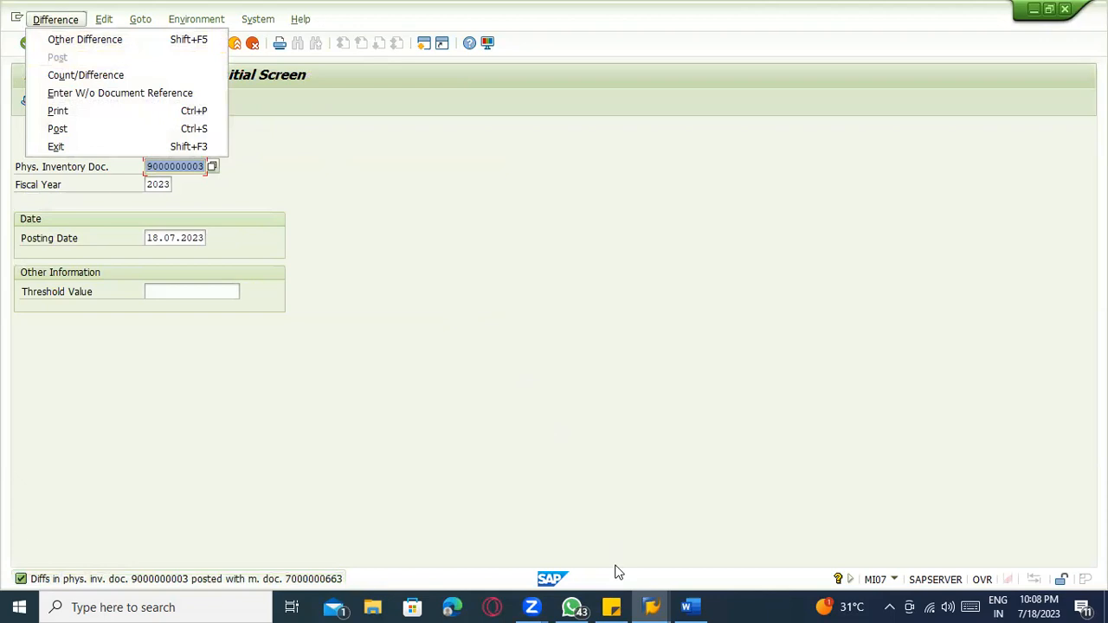
left_click(680, 607)
scroll(420, 305, "up", 5)
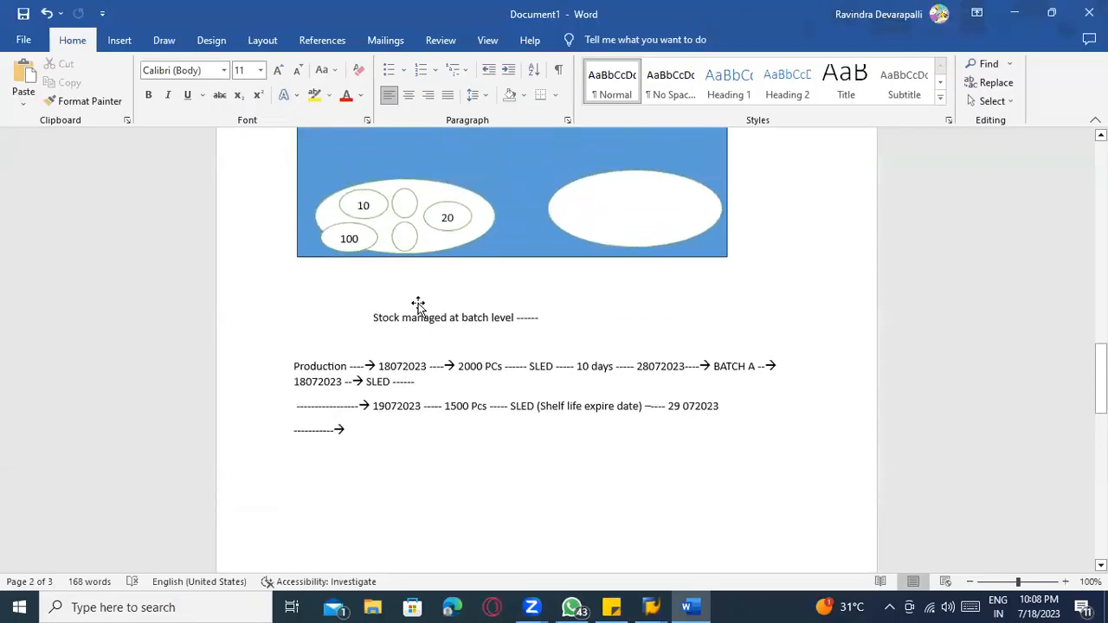
scroll(426, 346, "down", 1)
scroll(427, 356, "down", 10)
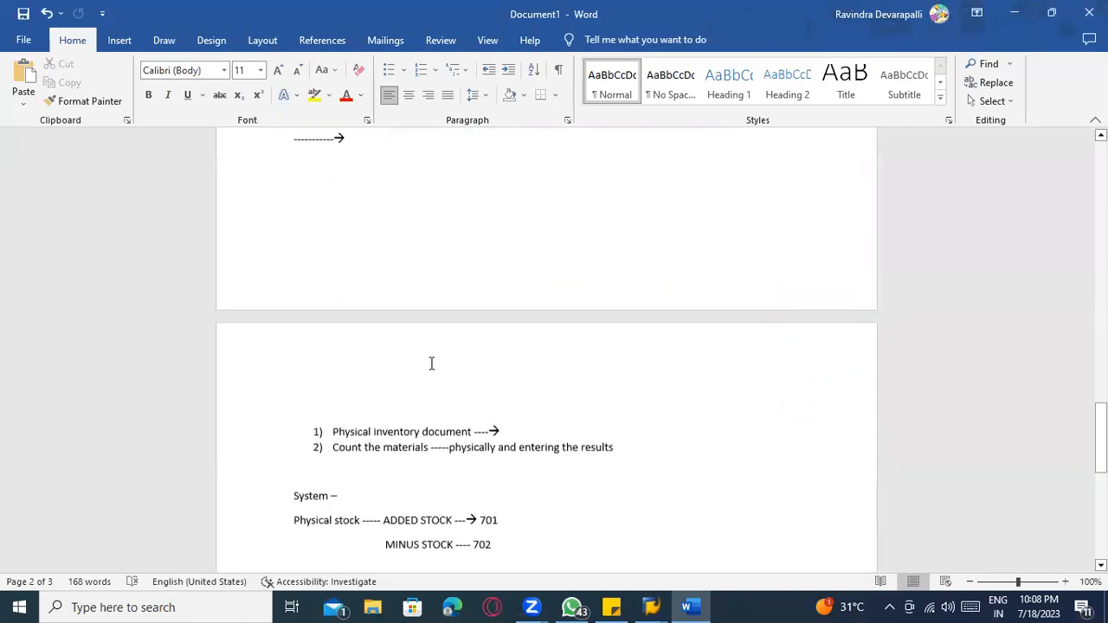
key("alt+Tab")
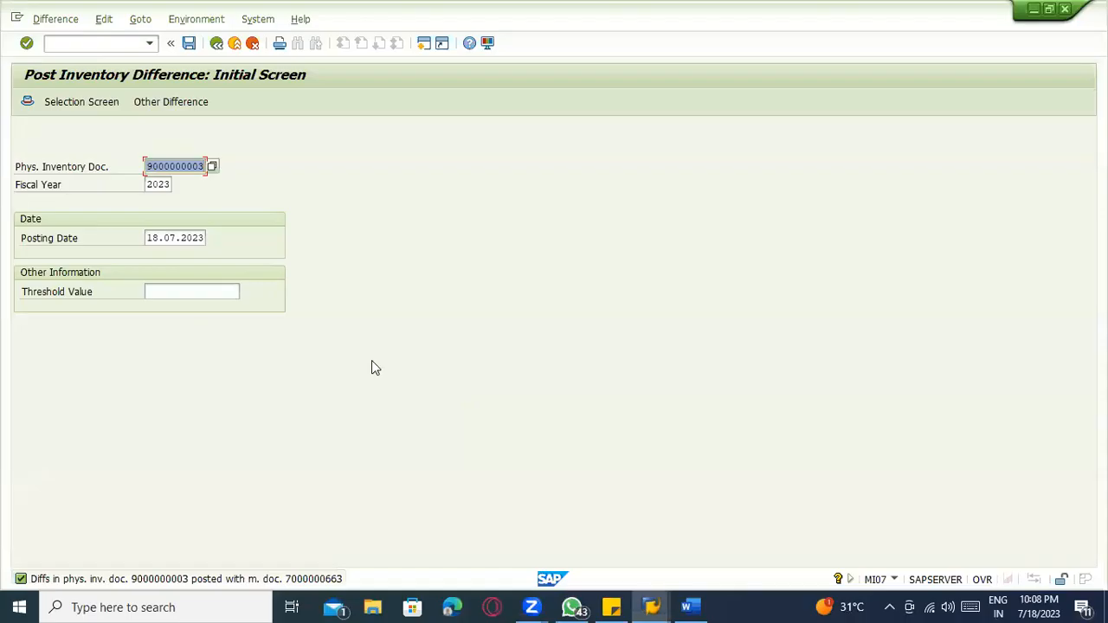
left_click(76, 24)
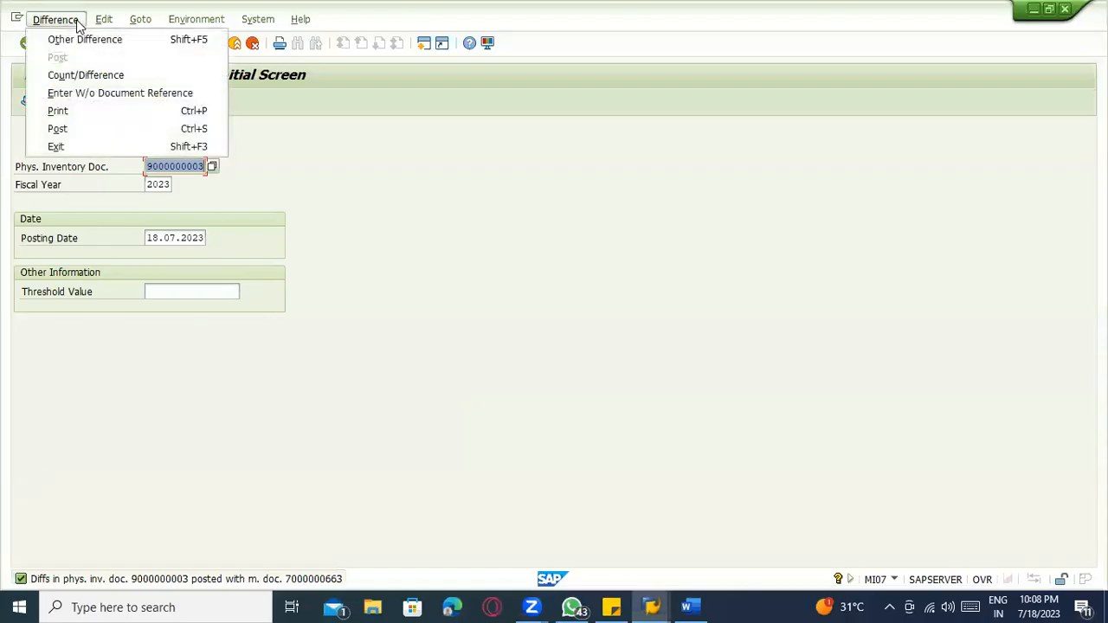
mouse_move(112, 23)
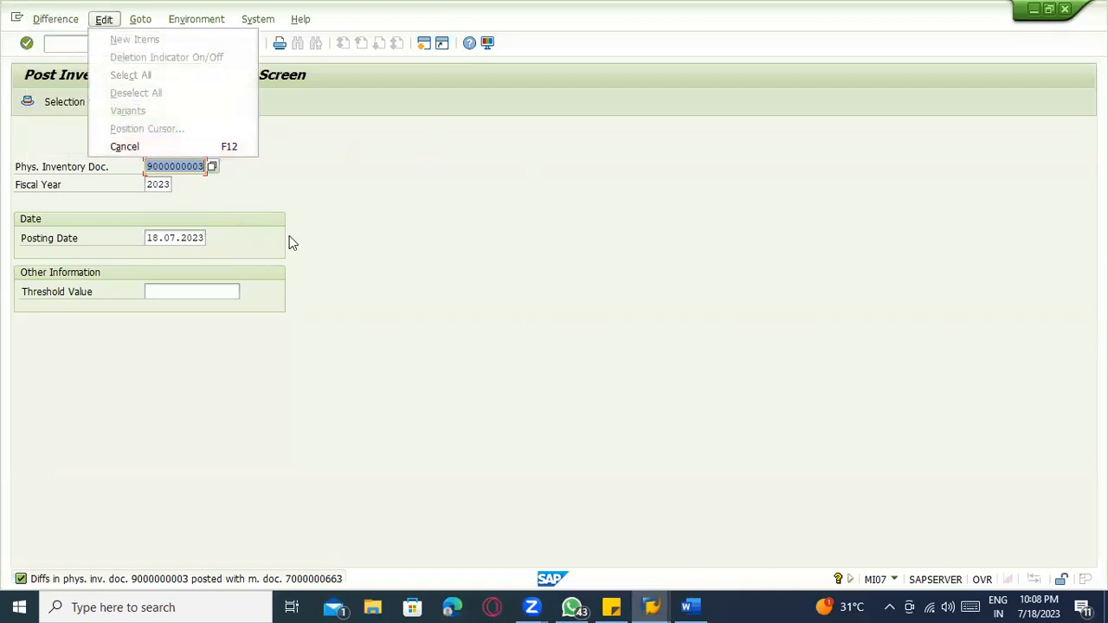
left_click(450, 309)
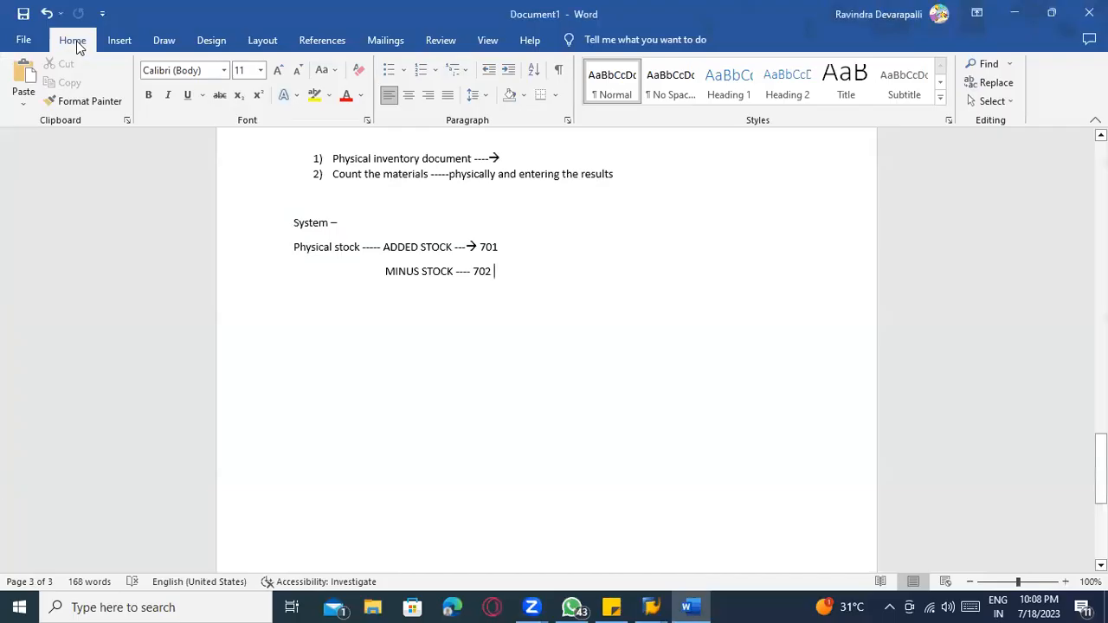
Step: Open MB51 in a new session and list movement type 702 documents for material 100-100, plant 1100, storage location 0001
left_click(77, 42)
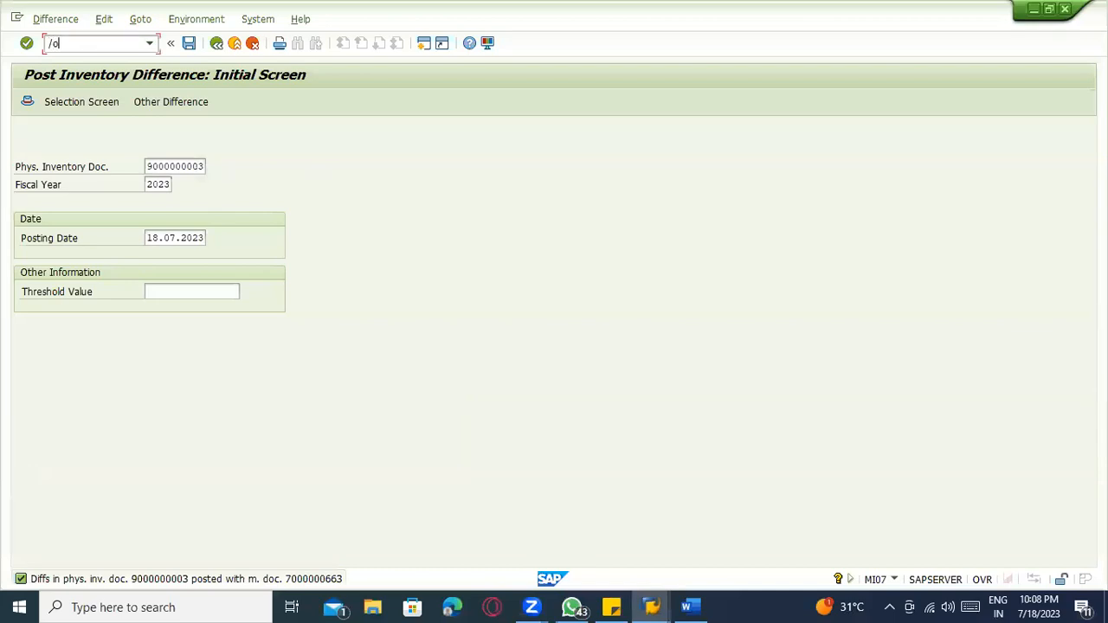
type("/omb51")
key("Return")
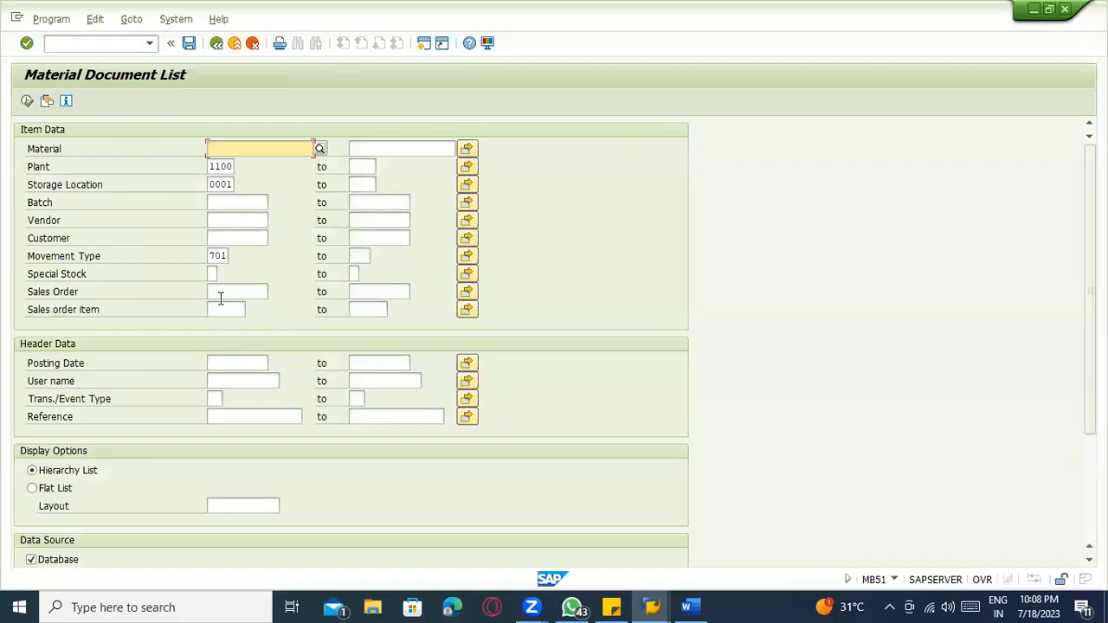
left_click(222, 256)
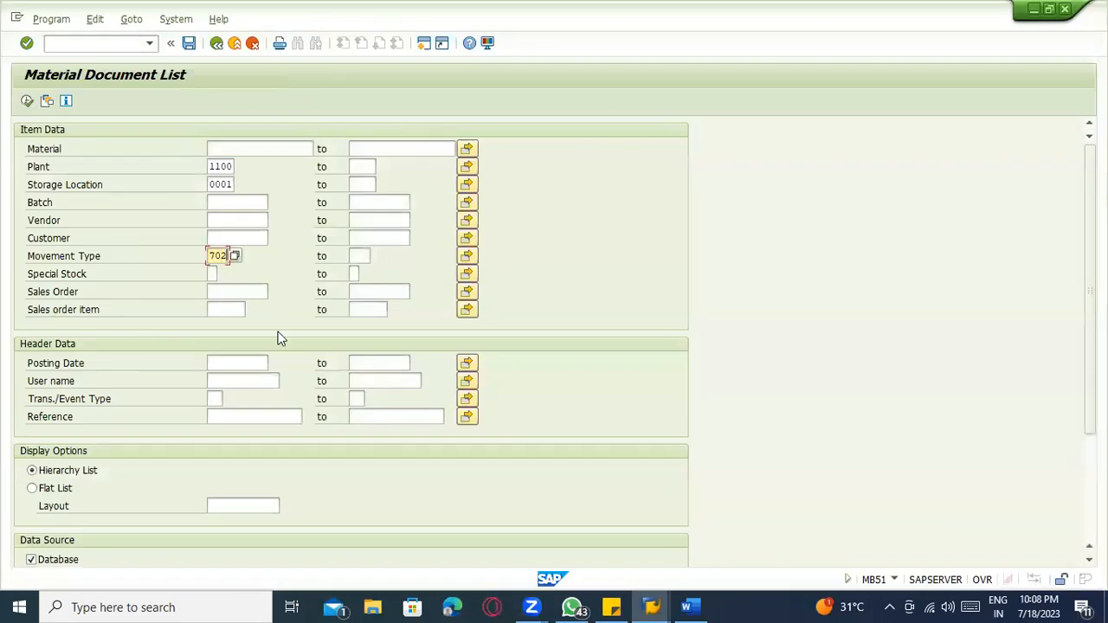
left_click(216, 148)
type("100-100")
left_click(27, 102)
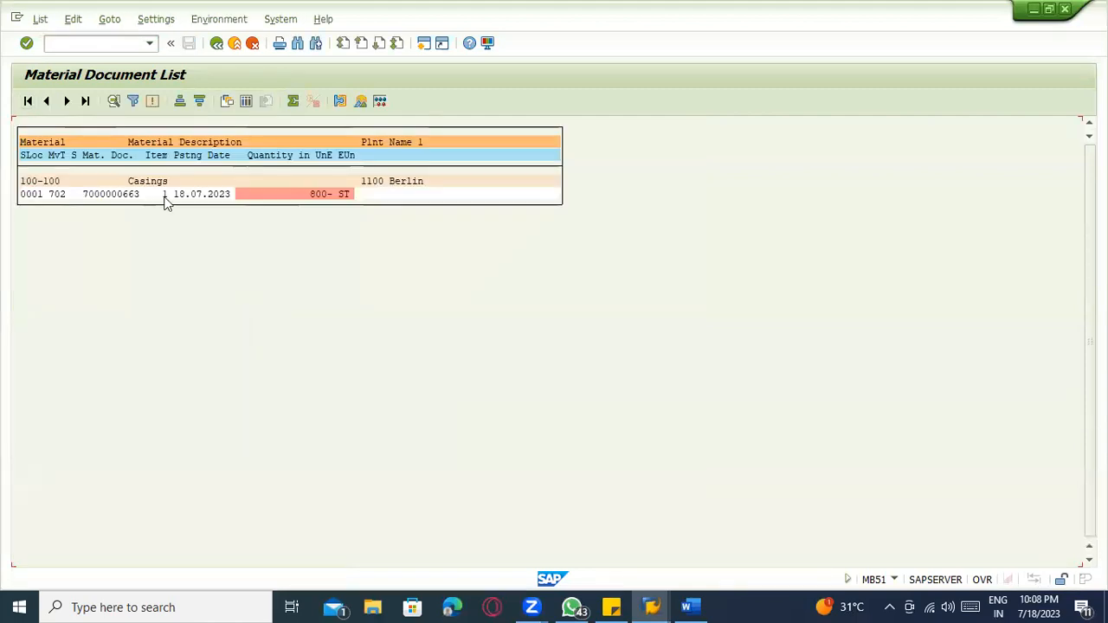
Step: Open the listed material document's accounting document and examine the inventory loss line on account 233000
double_click(102, 195)
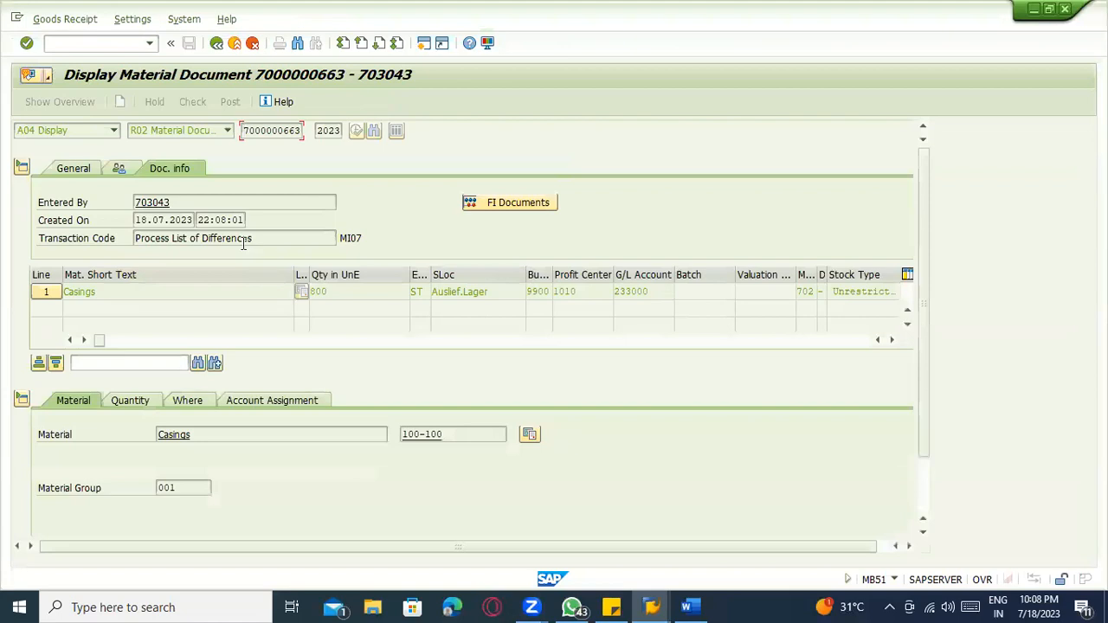
left_click(533, 203)
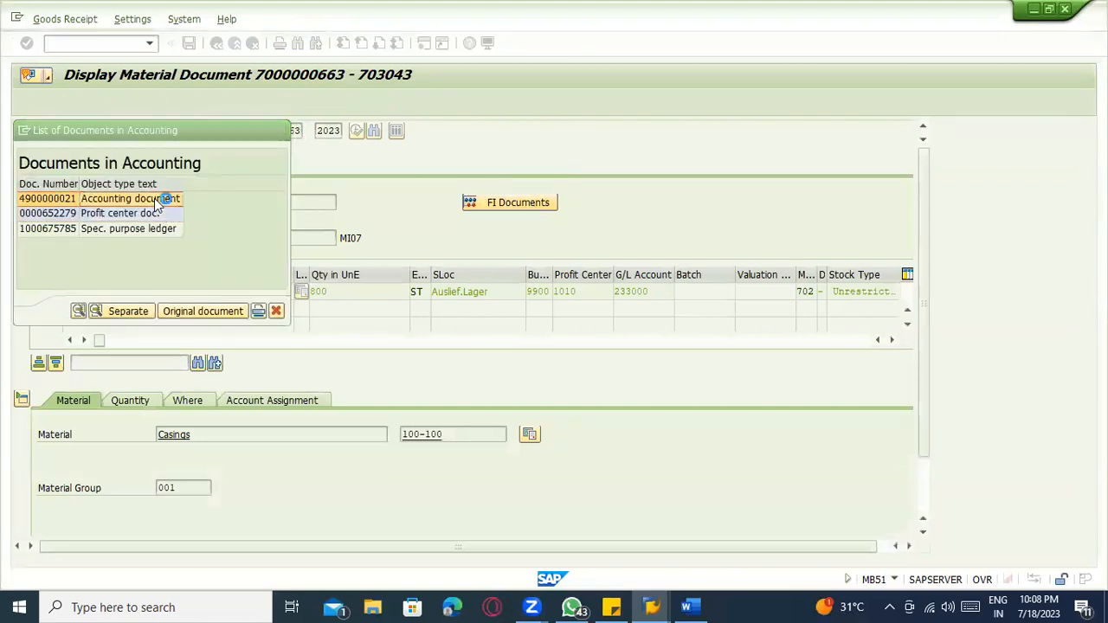
double_click(154, 198)
left_click(192, 291)
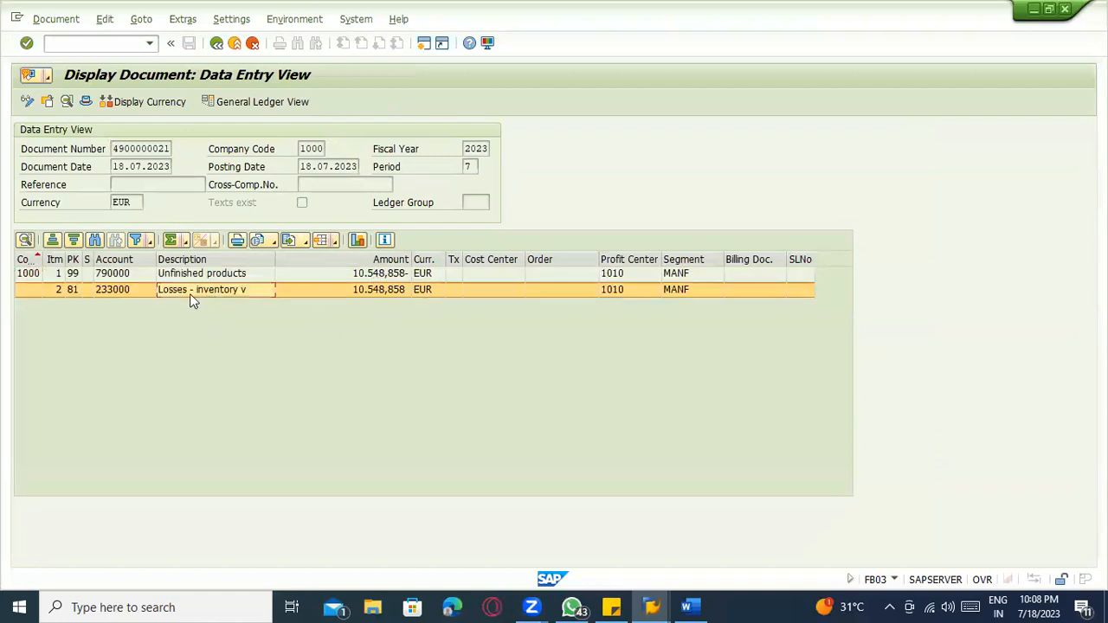
Step: Display the MMBE stock overview for material 100-100 in plant 1100 and check storage location 0001's unrestricted-use stock
key("alt+Tab")
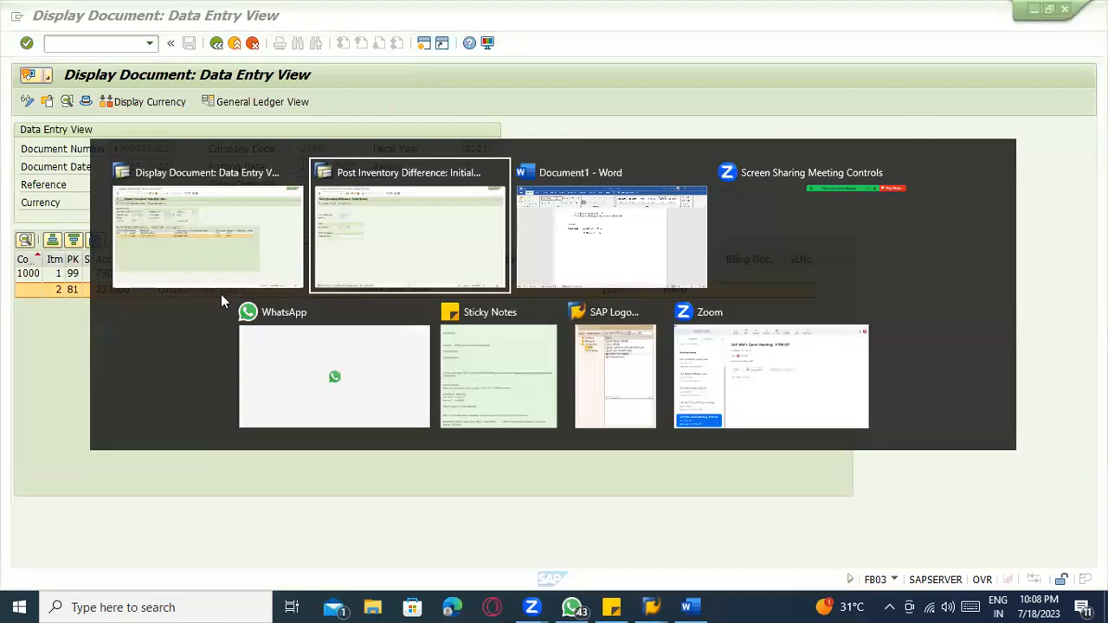
left_click(87, 43)
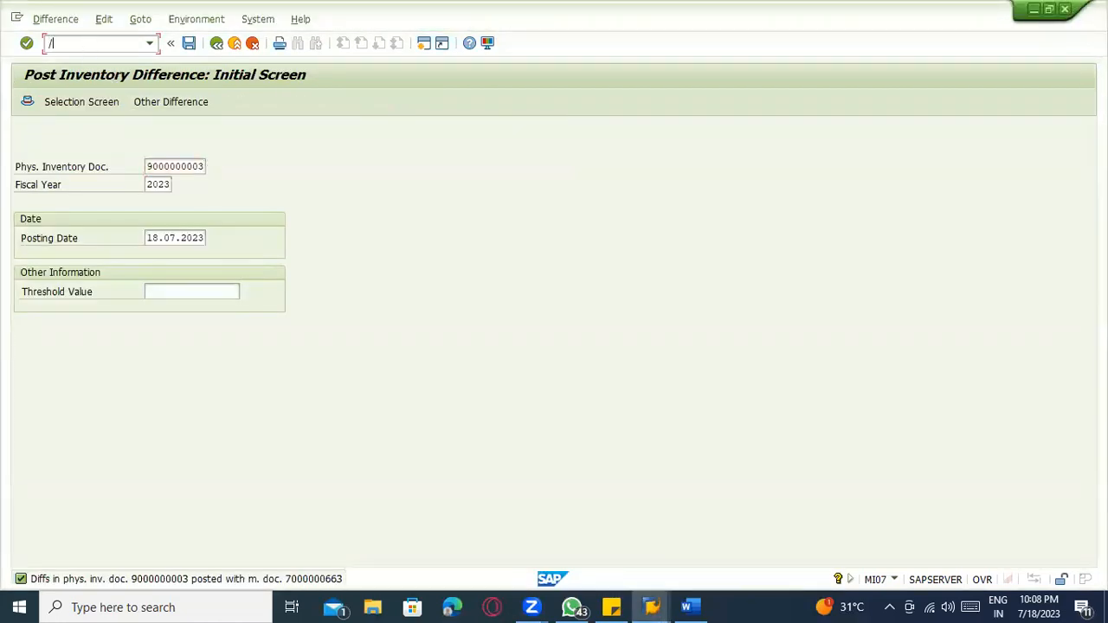
type("/nmmbe")
key("Return")
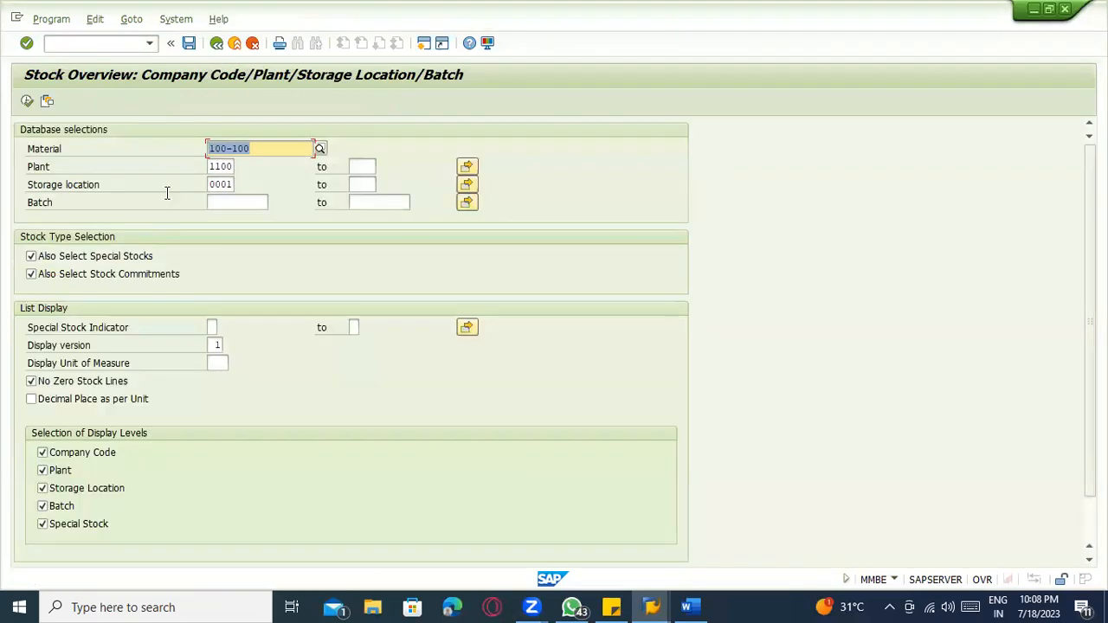
left_click(25, 102)
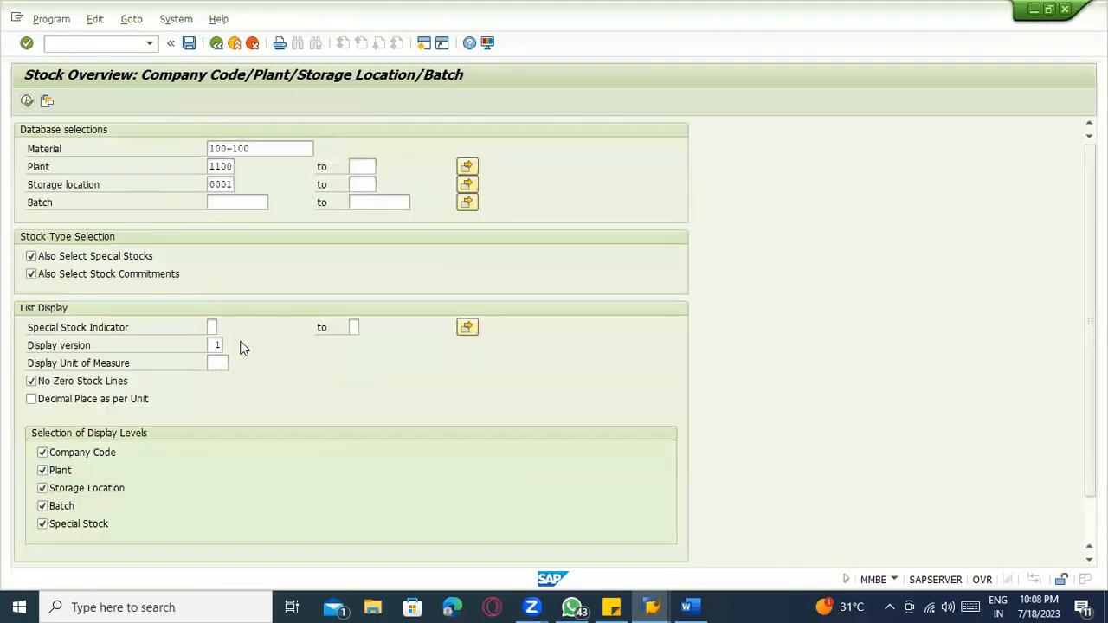
left_click(379, 355)
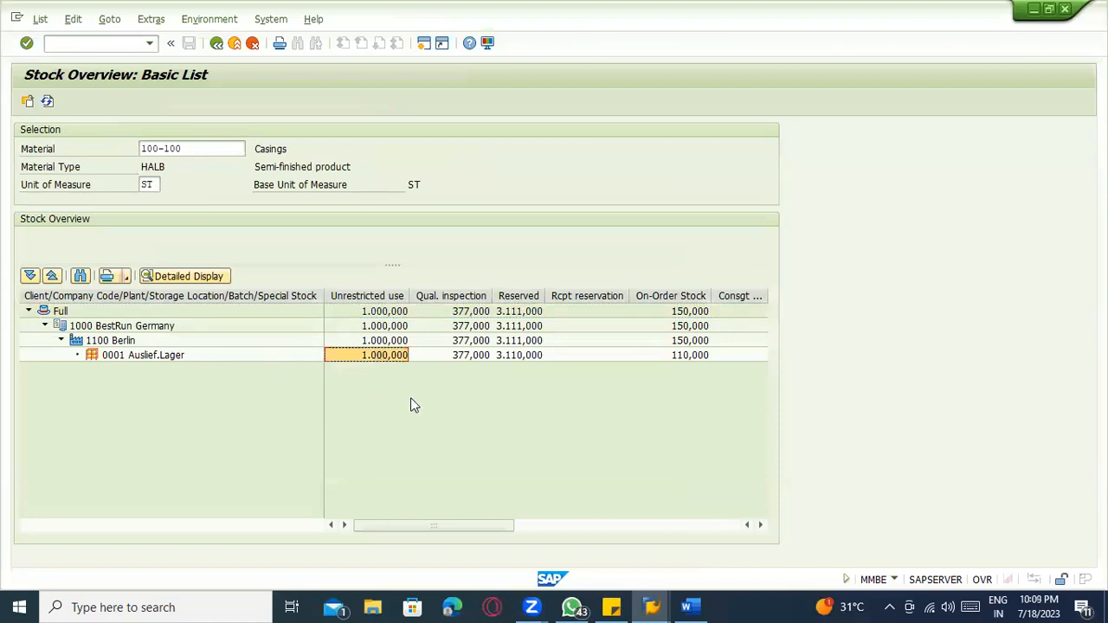
key("alt+Tab")
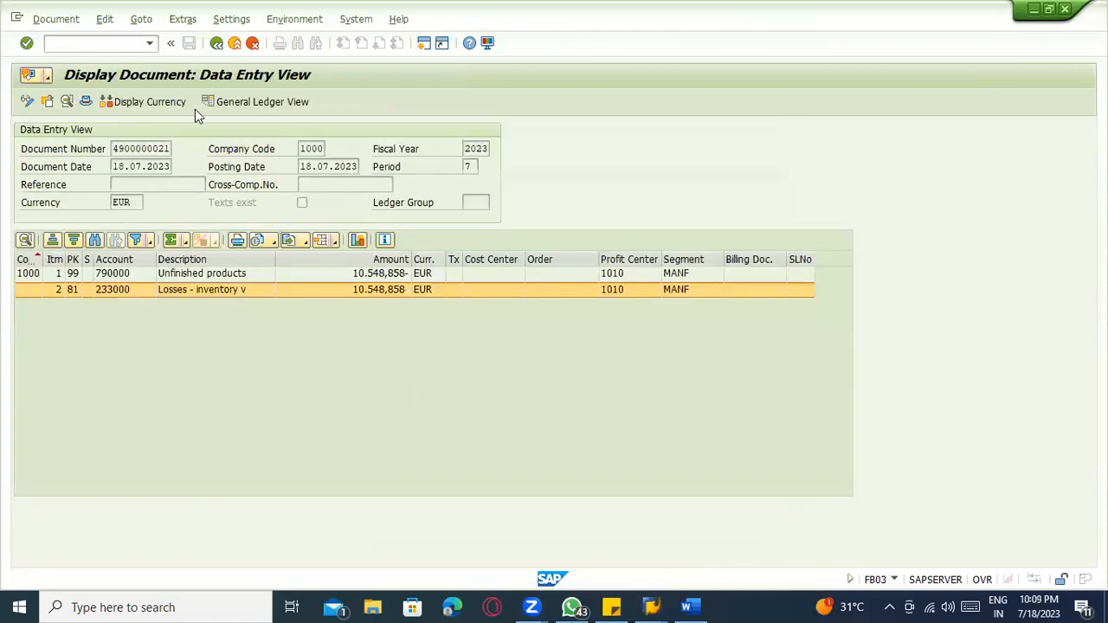
key("alt+Tab")
key("alt+Tab")
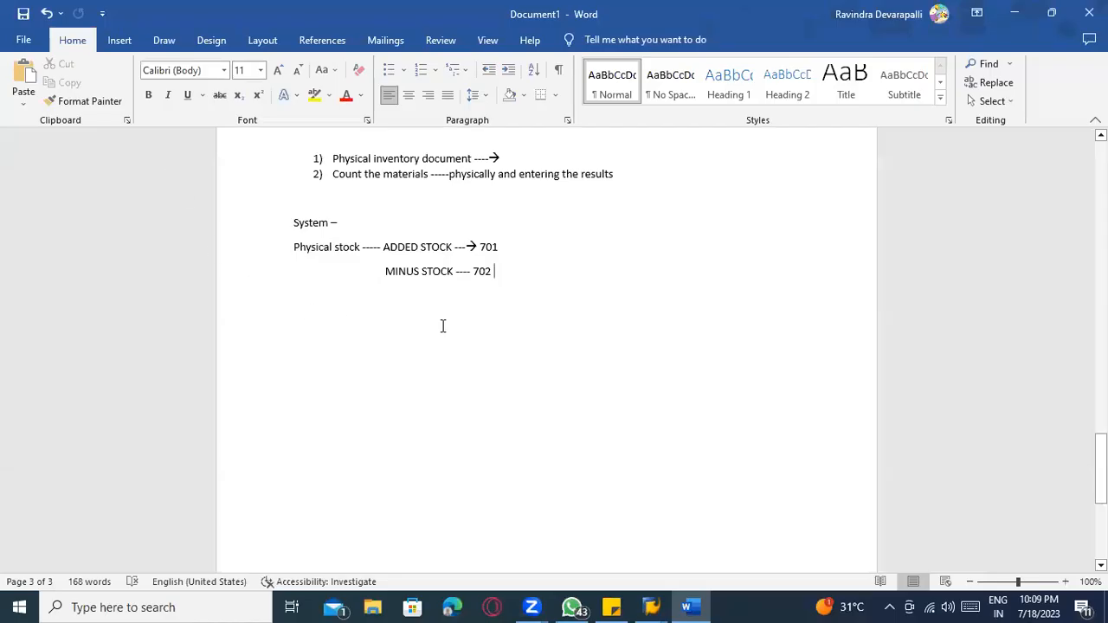
key("alt+Tab")
key("alt+Tab")
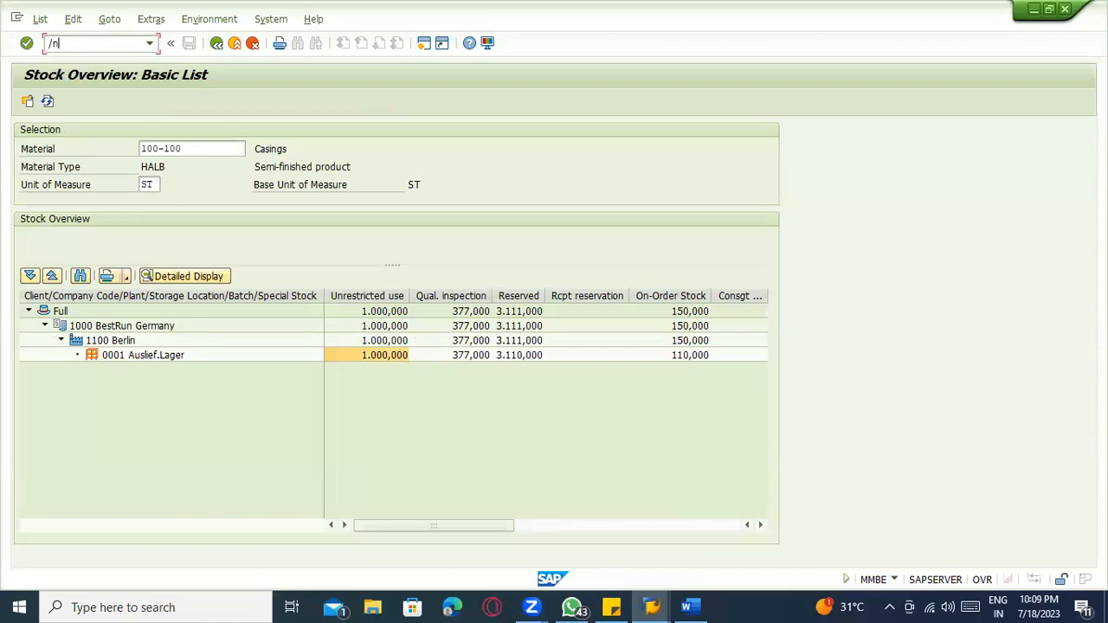
type("/ni20")
key("Return")
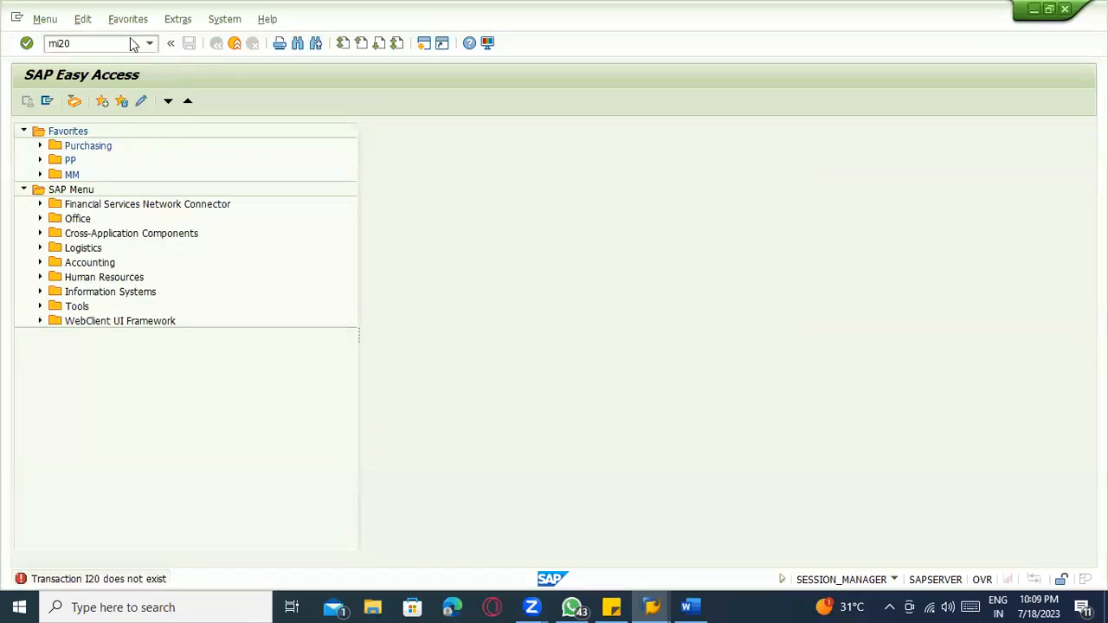
key("Return")
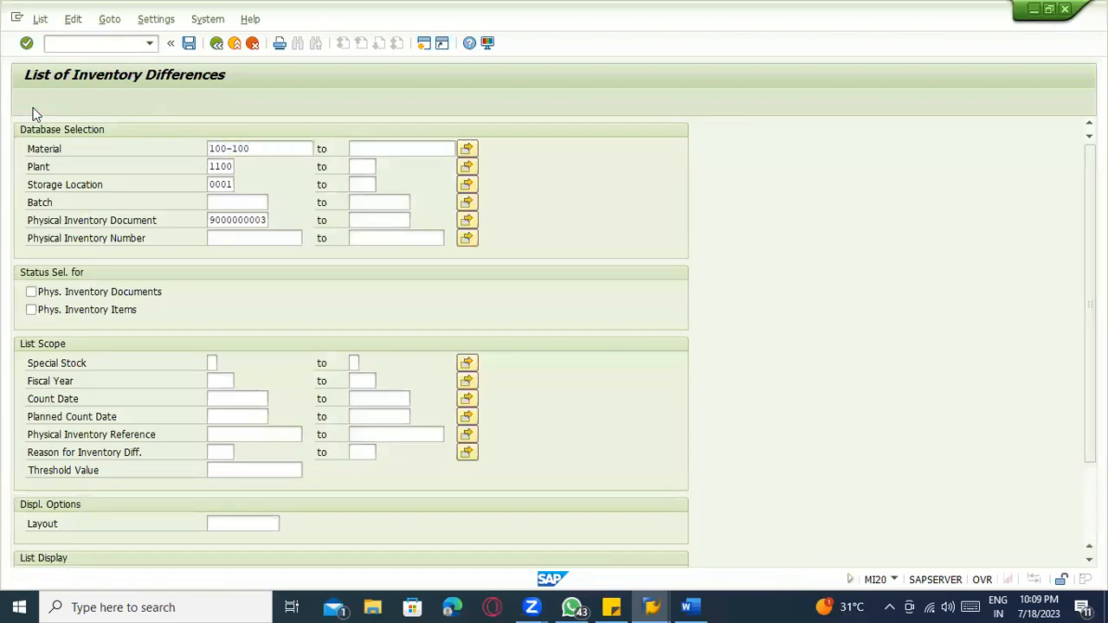
left_click(29, 102)
left_click(217, 43)
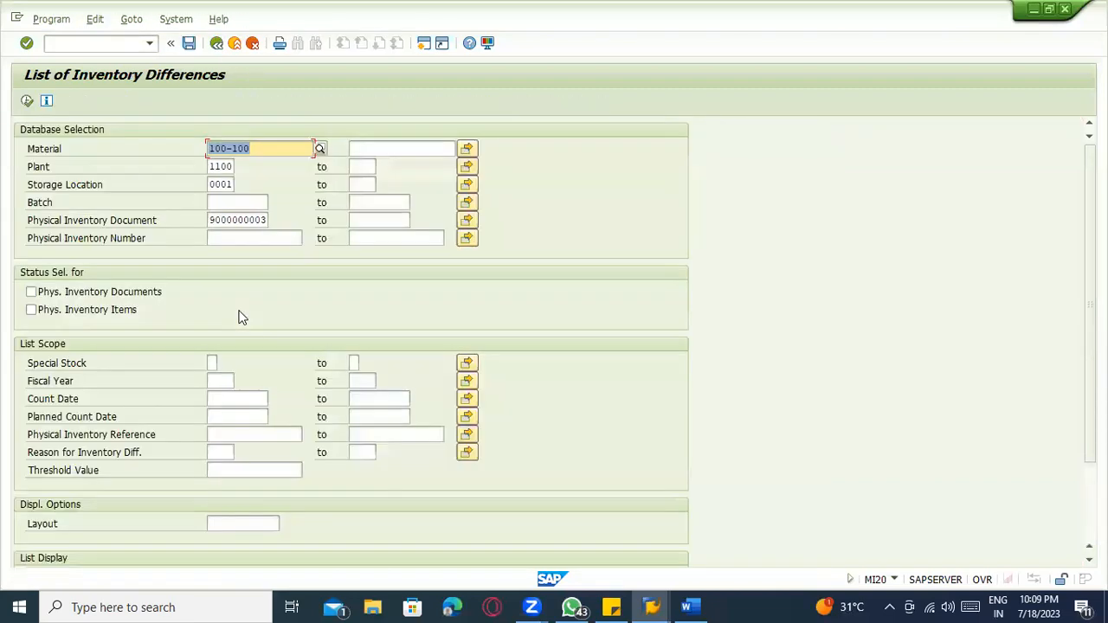
Step: Run the inventory differences list with document and item status selection, accept the proposed statuses, review the list options and leave MI20
left_click(94, 294)
left_click(93, 311)
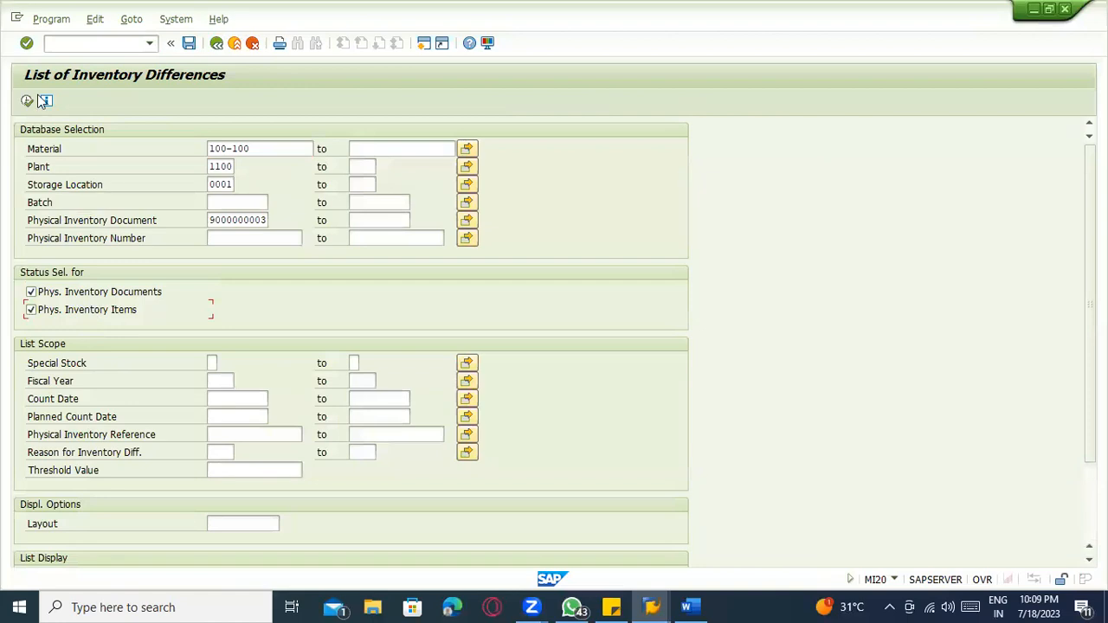
left_click(28, 100)
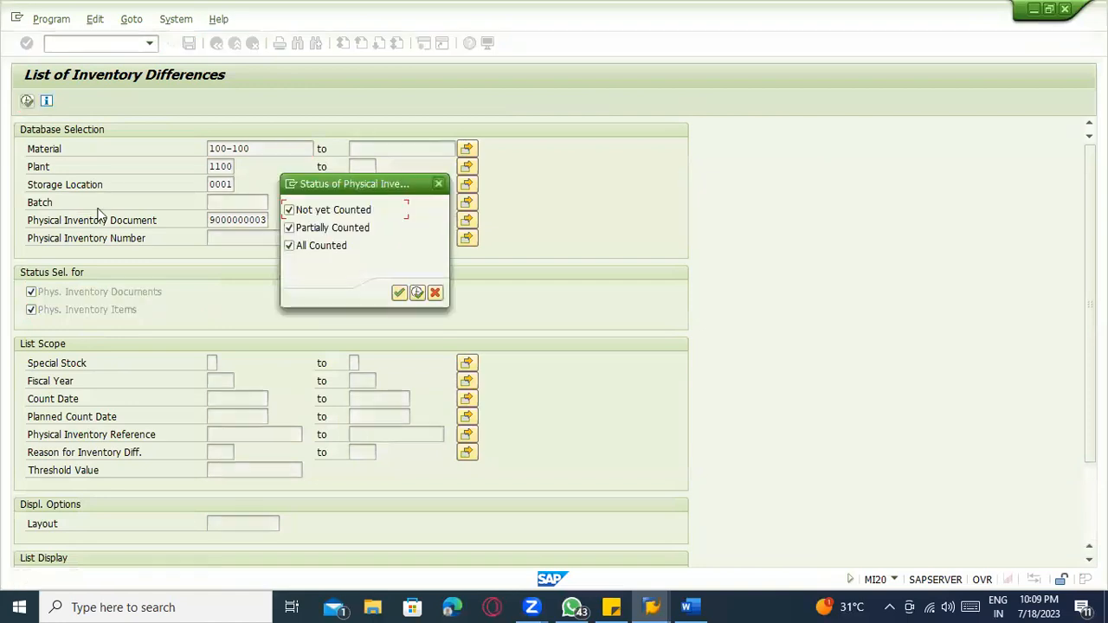
left_click(399, 293)
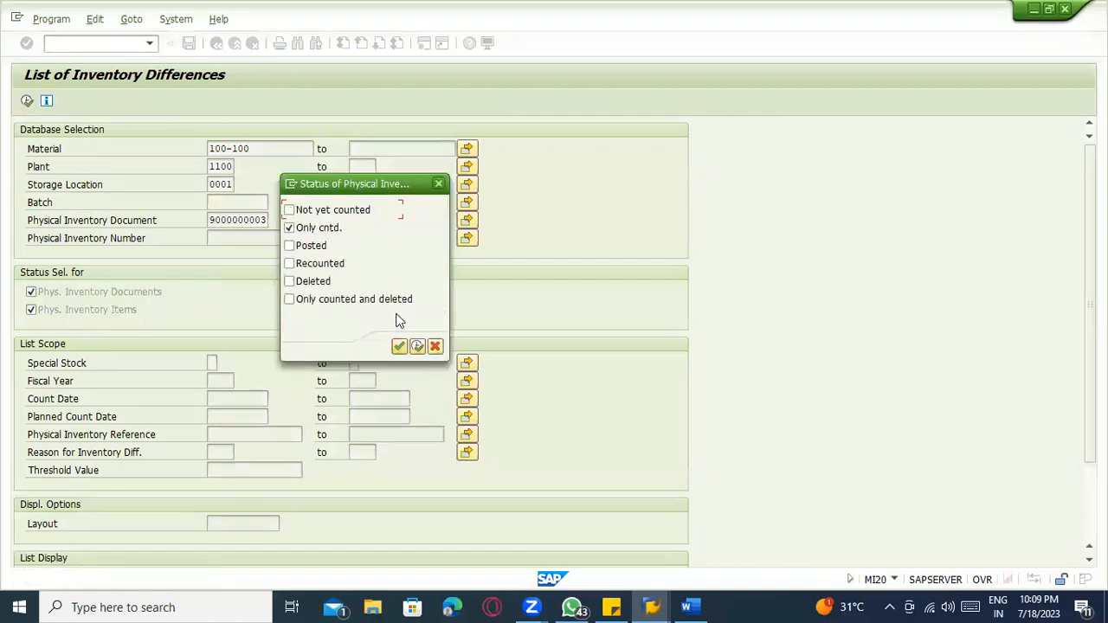
left_click(399, 346)
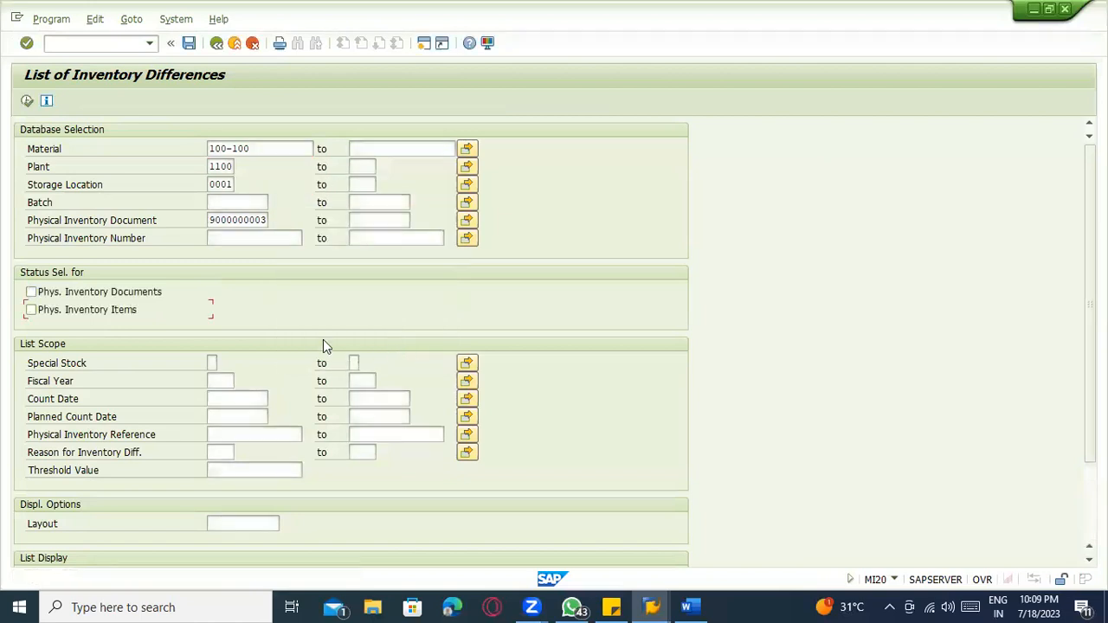
scroll(232, 384, "down", 3)
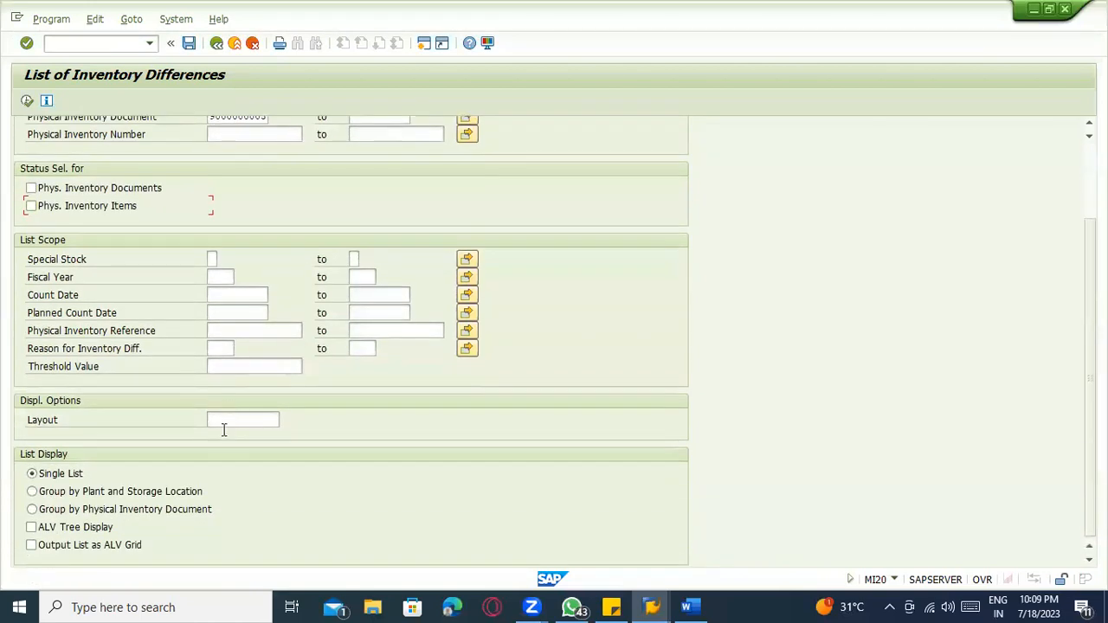
scroll(223, 429, "up", 3)
left_click(216, 42)
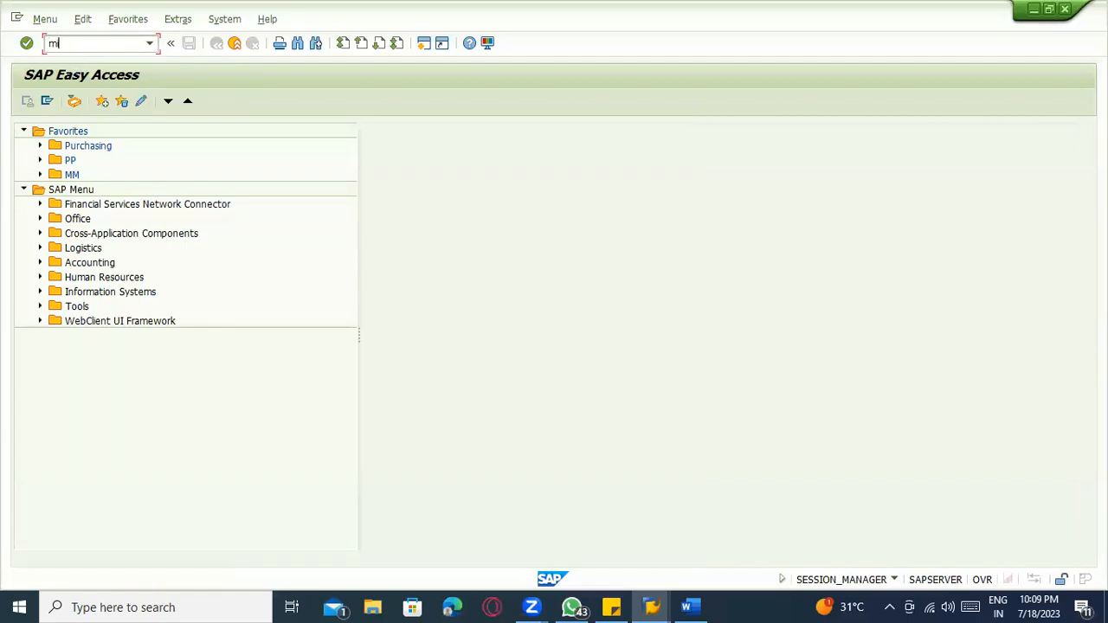
left_click(75, 52)
type("mi21")
key("Return")
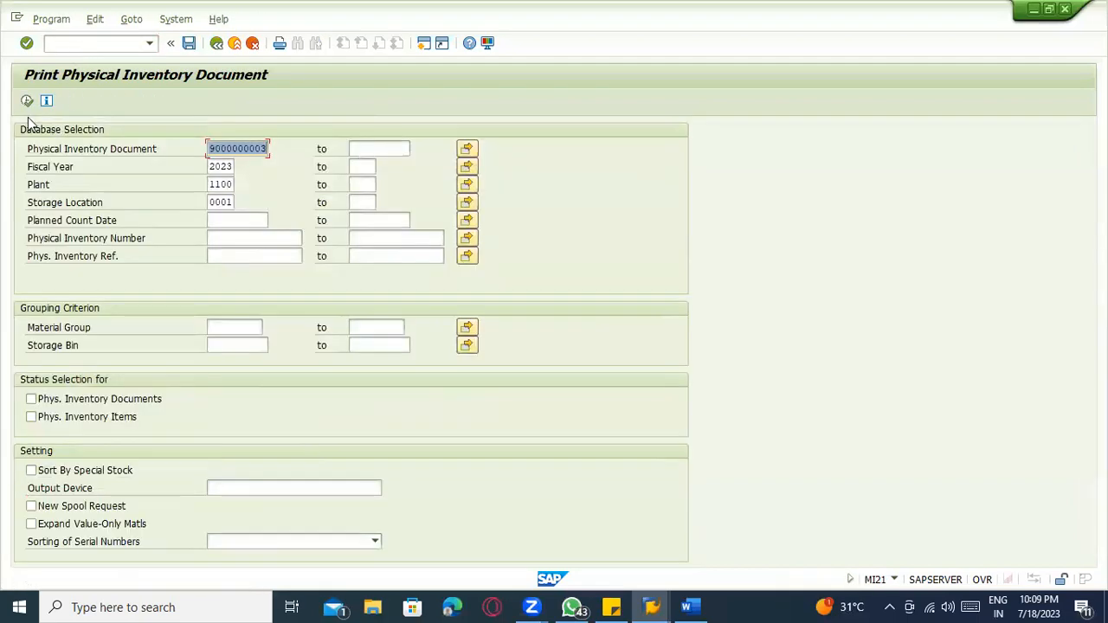
left_click(27, 103)
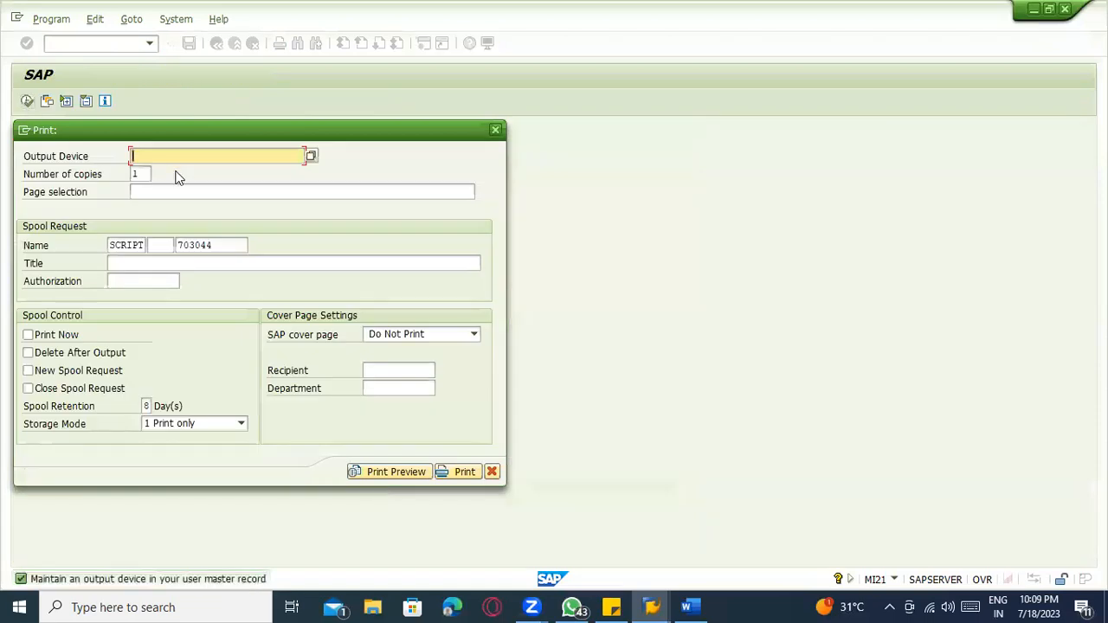
type("lp01")
left_click(371, 471)
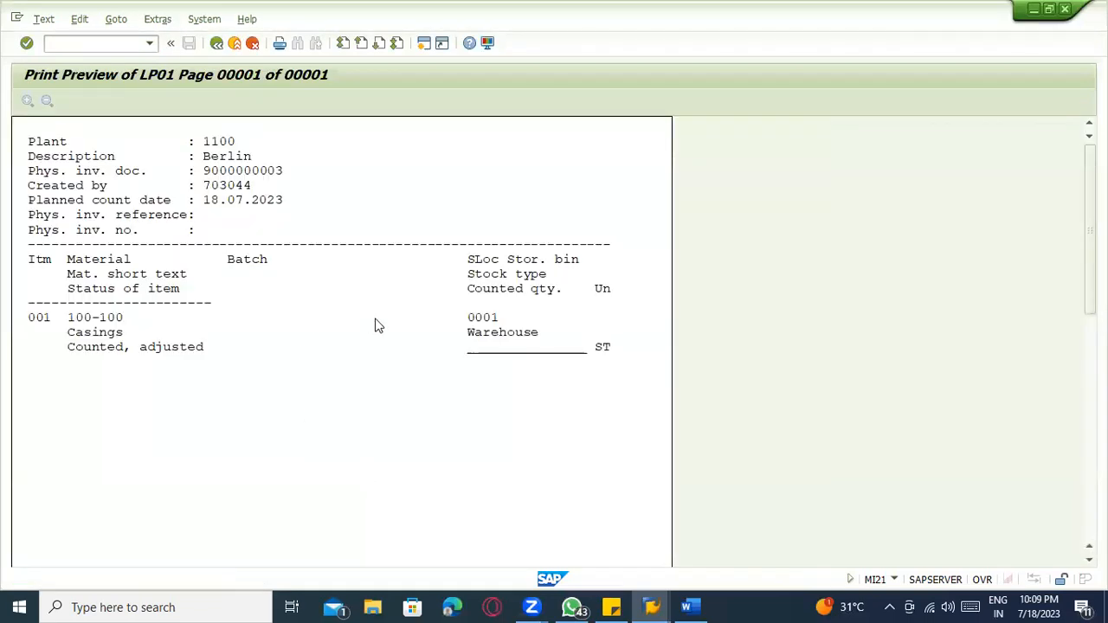
scroll(367, 411, "down", 3)
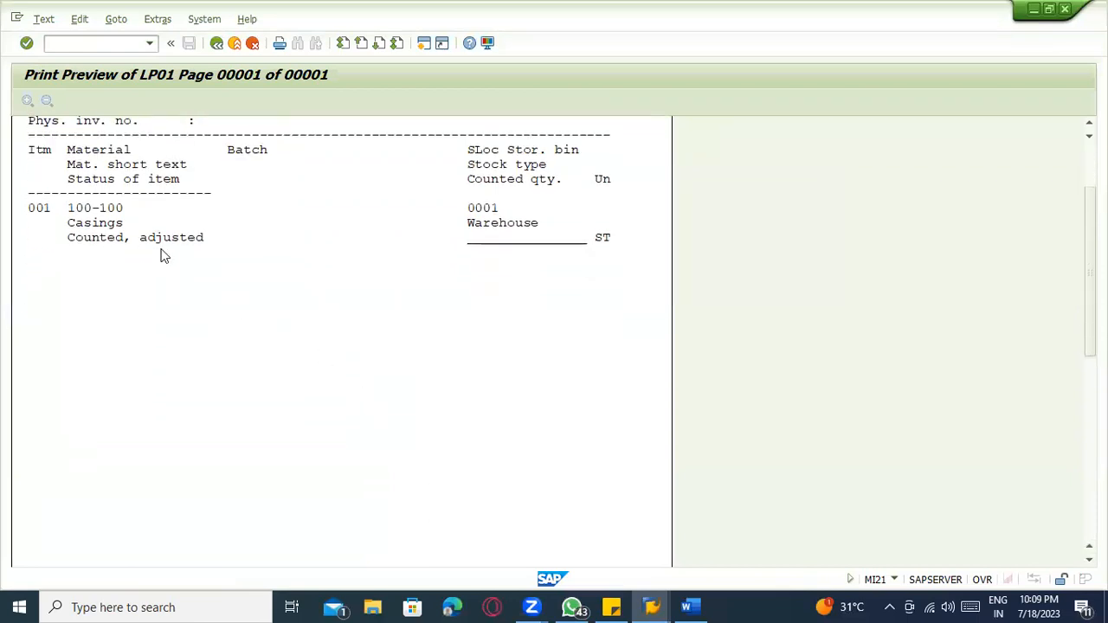
scroll(165, 247, "up", 2)
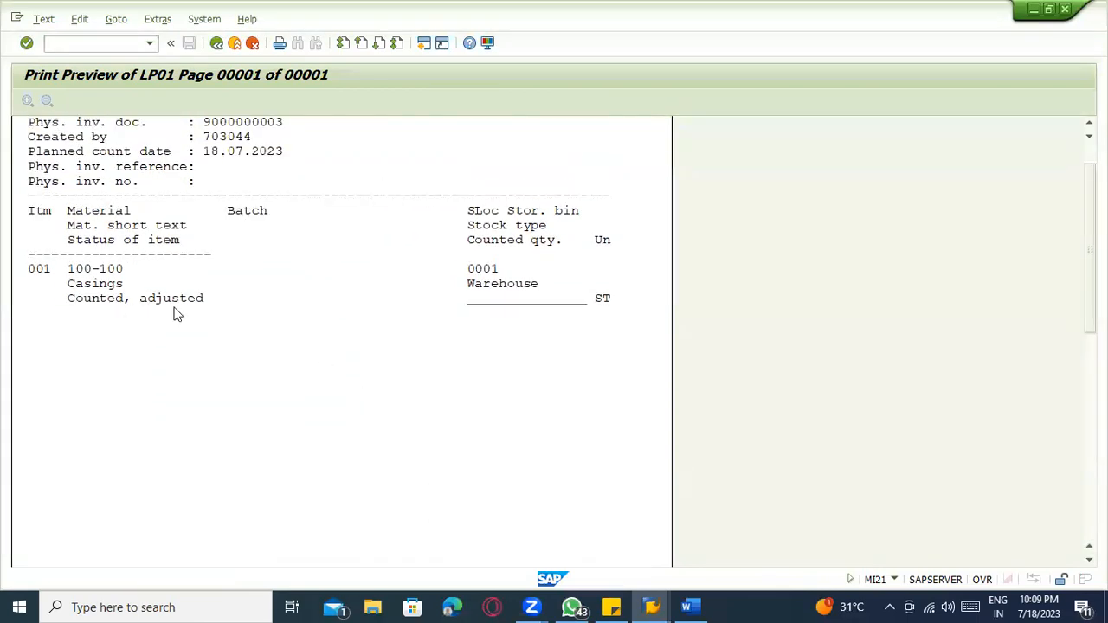
scroll(337, 329, "up", 1)
left_click(233, 45)
left_click(233, 45)
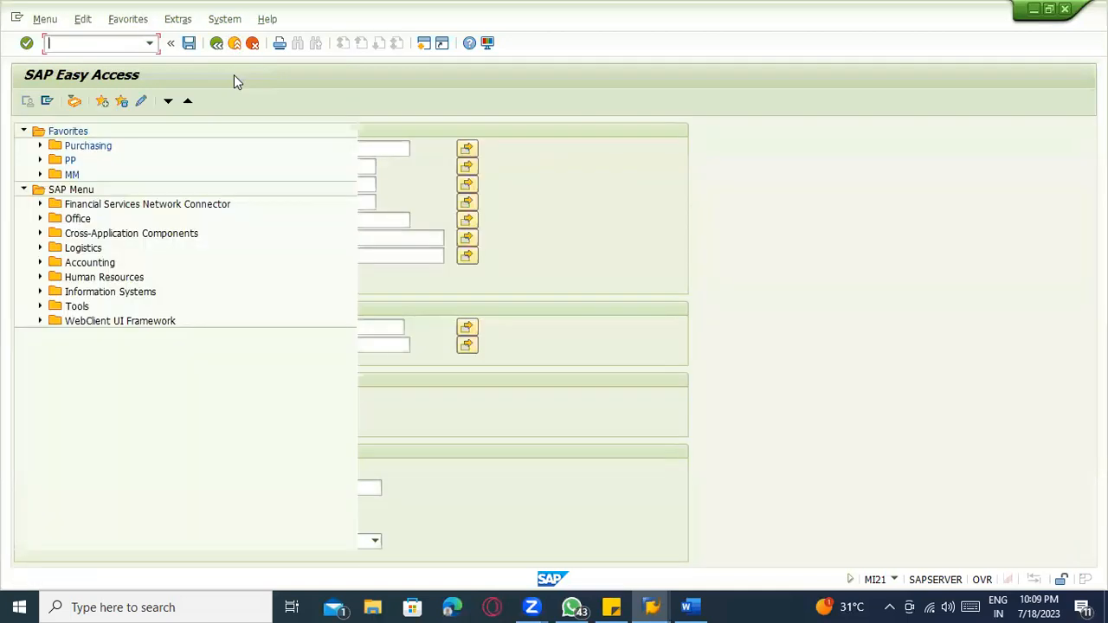
Step: Expand Logistics, Materials Management and Physical Inventory in the SAP menu and review the Physical Inventory Document transactions from Create to Print
left_click(37, 250)
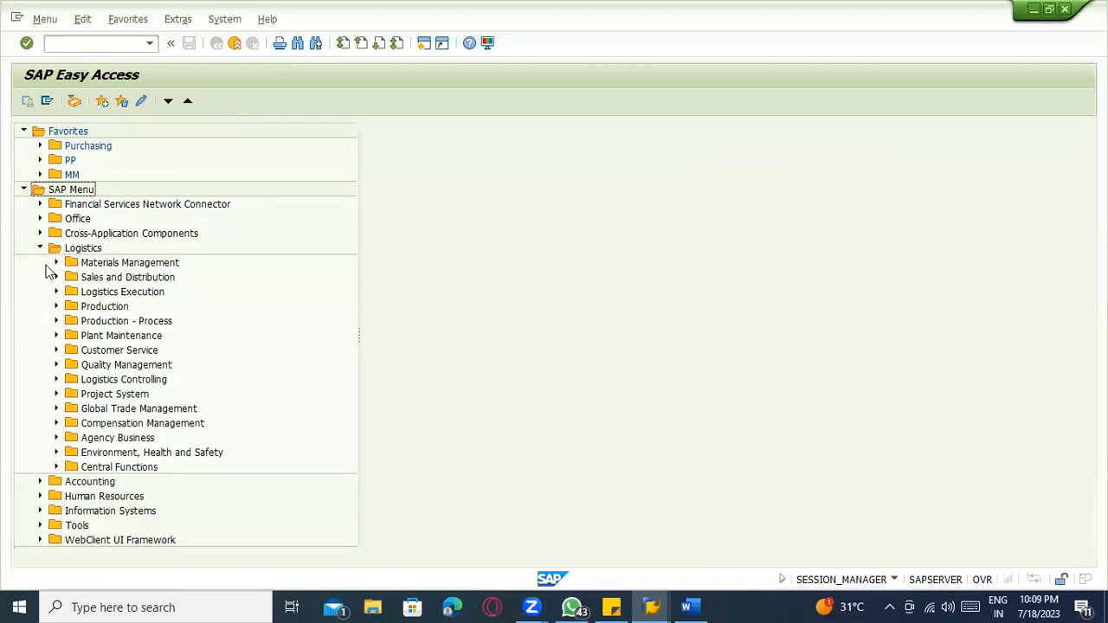
left_click(55, 263)
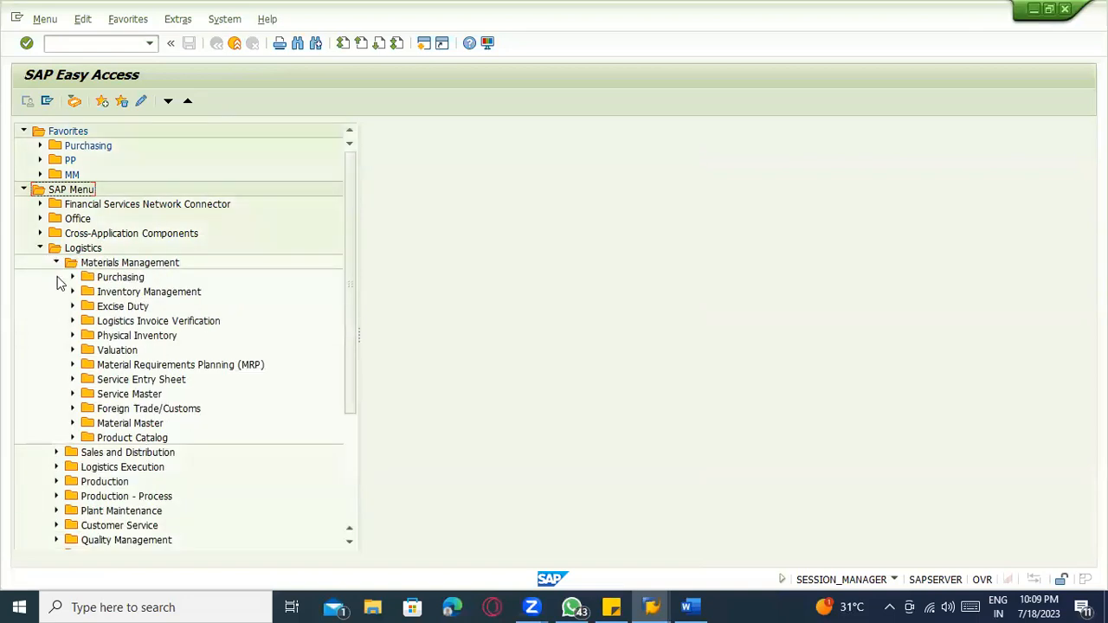
left_click(72, 335)
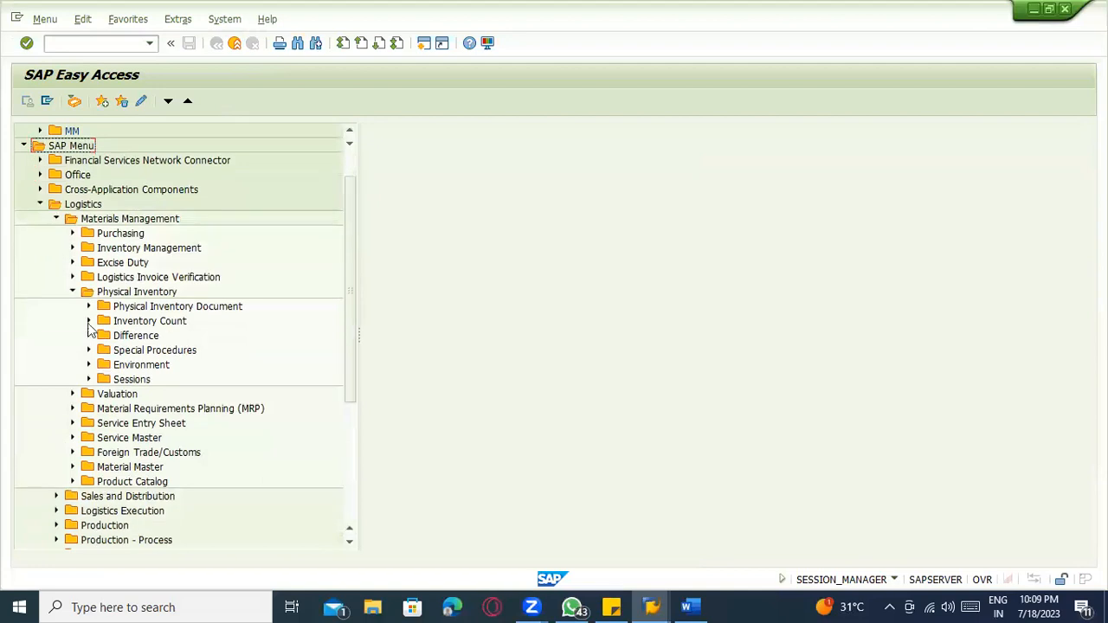
left_click(89, 308)
left_click(143, 323)
left_click(148, 336)
left_click(154, 351)
left_click(161, 365)
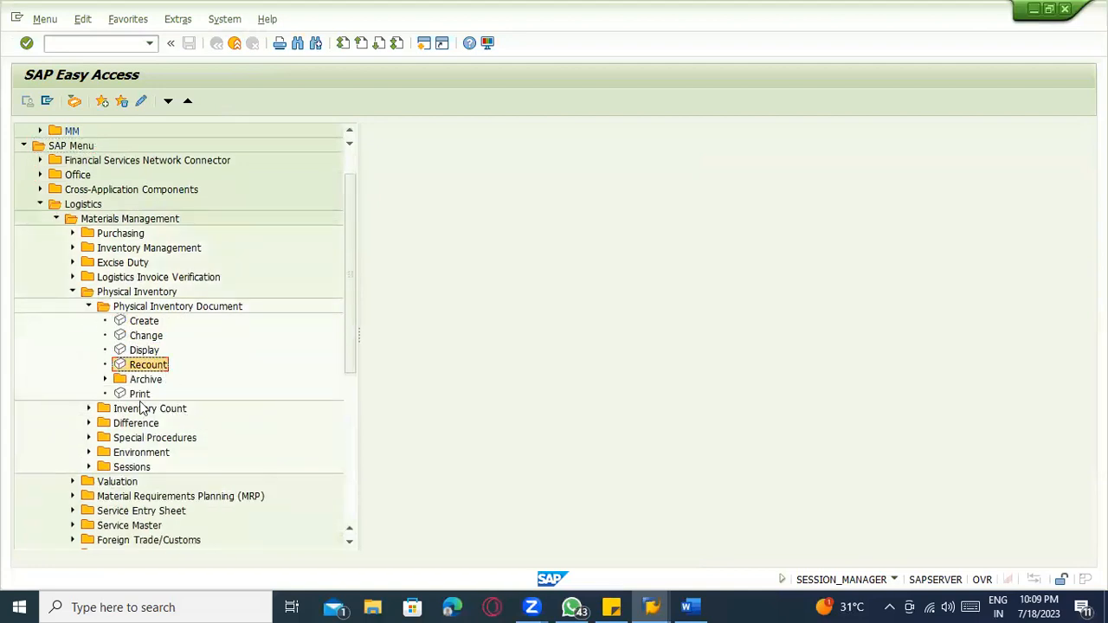
left_click(138, 394)
Step: Expand the Inventory Count, Difference and Special Procedures folders down to Cycle Counting and review their transactions
left_click(89, 409)
scroll(148, 342, "down", 3)
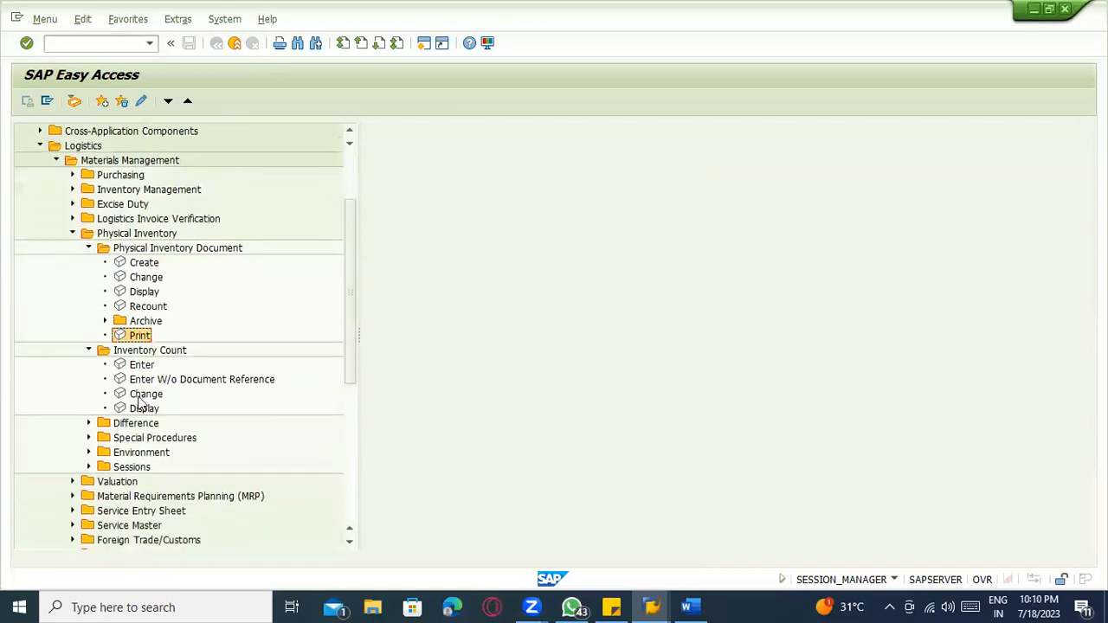
left_click(89, 379)
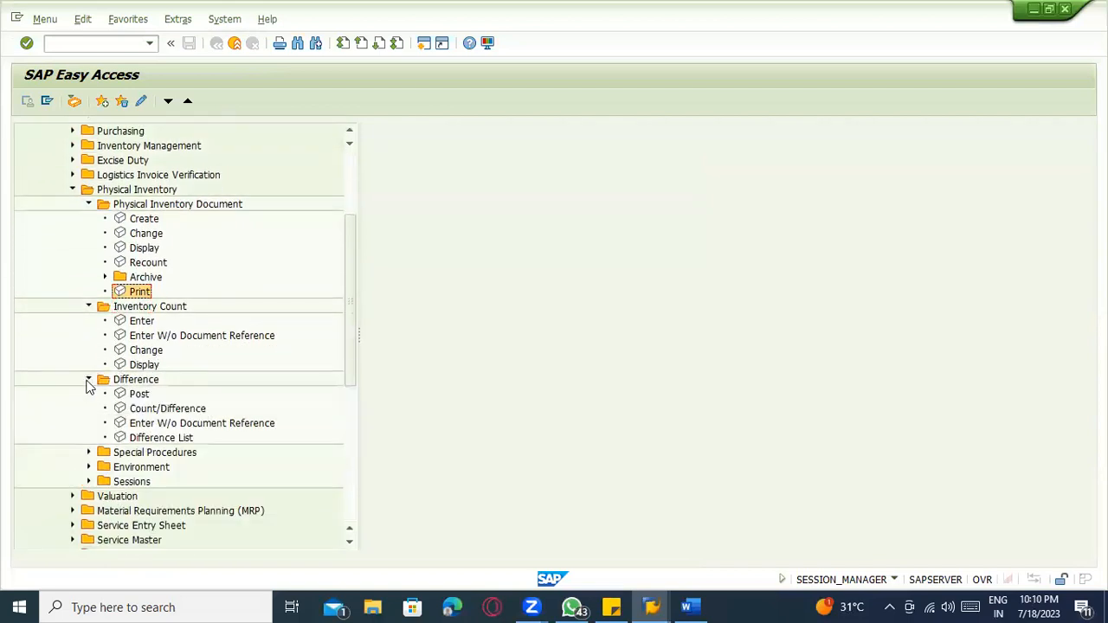
scroll(171, 454, "down", 1)
scroll(171, 454, "down", 2)
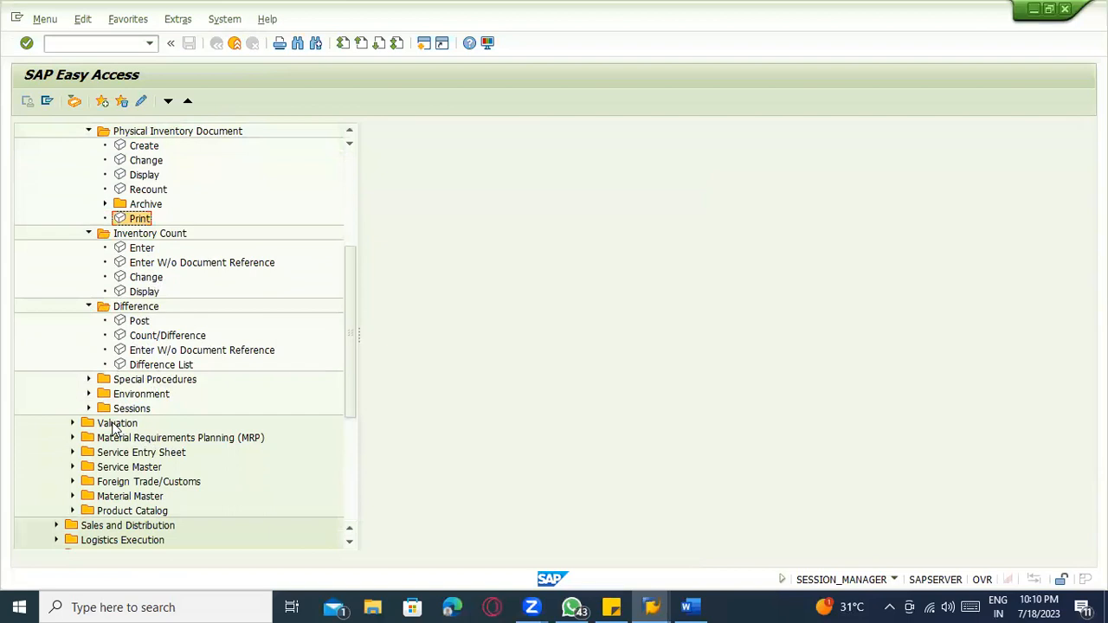
left_click(89, 379)
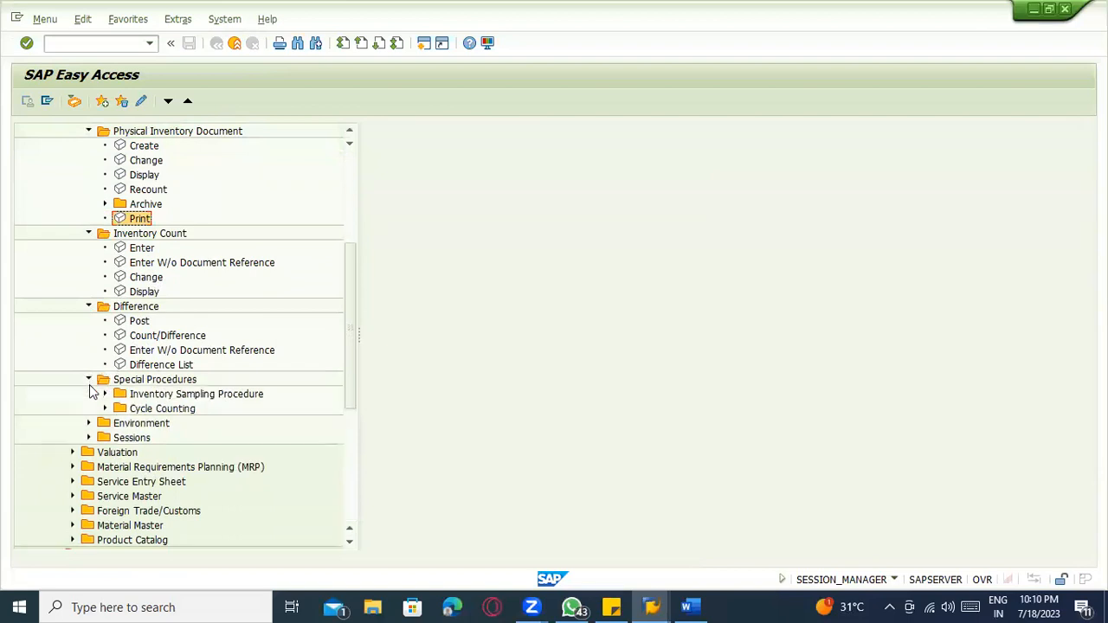
left_click(104, 408)
scroll(195, 396, "down", 2)
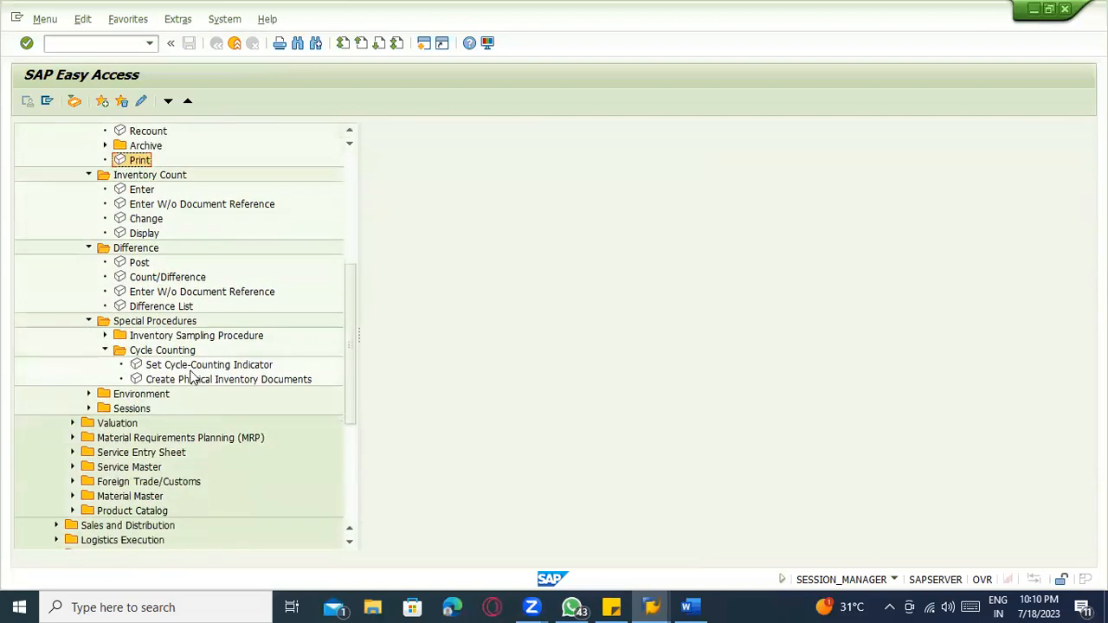
Step: Open Set Cycle-Counting Indicator, run the ABC analysis for plant 1100 and check its transaction code
double_click(191, 370)
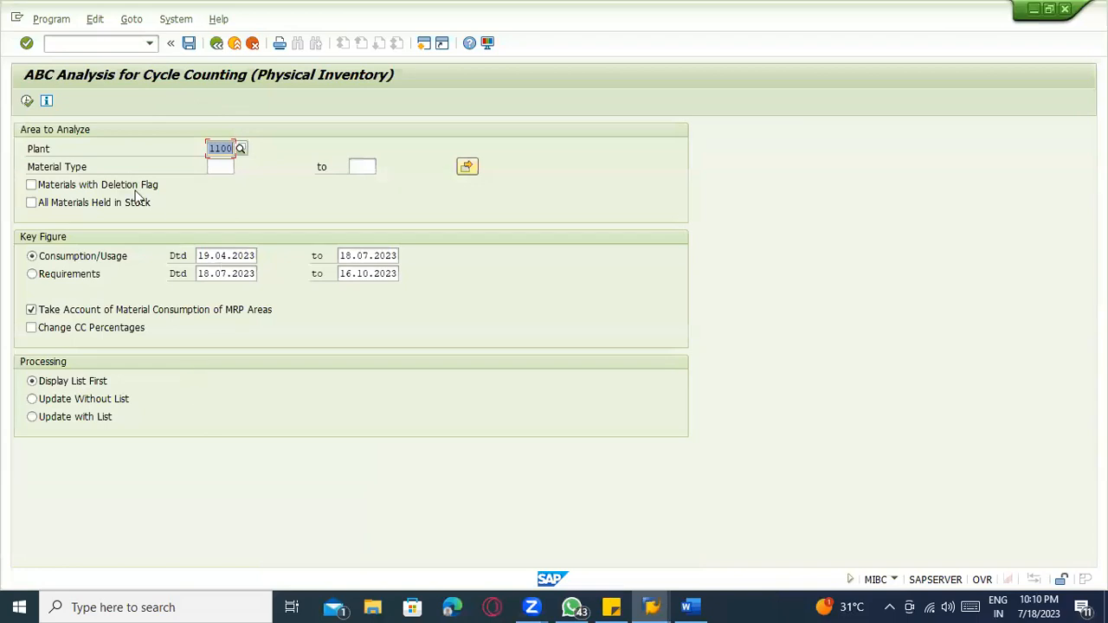
left_click(27, 100)
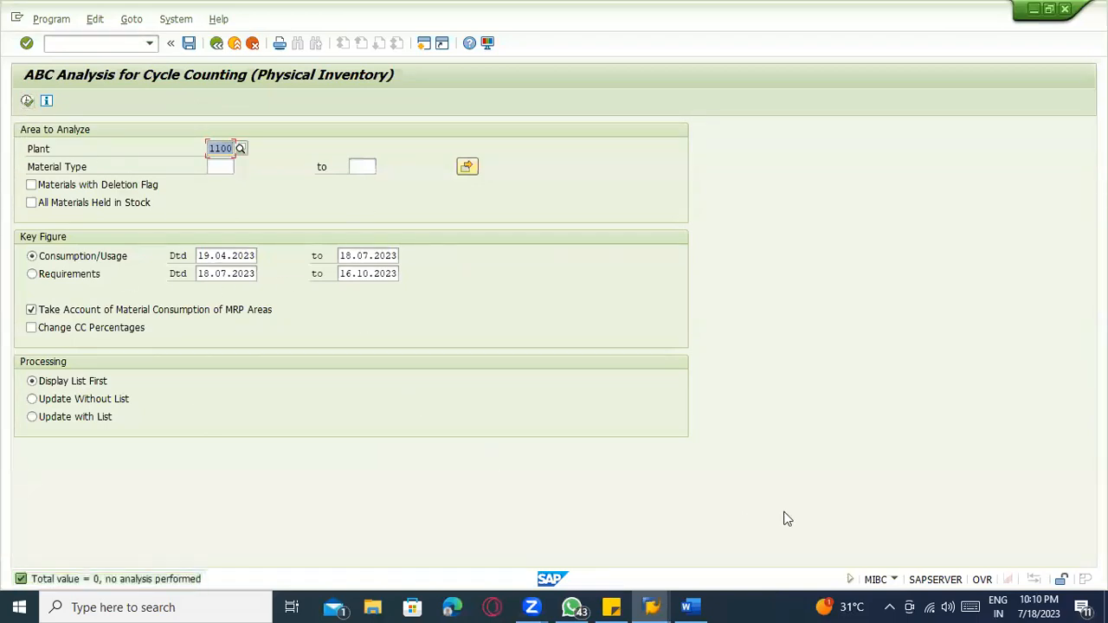
left_click(894, 579)
left_click(796, 417)
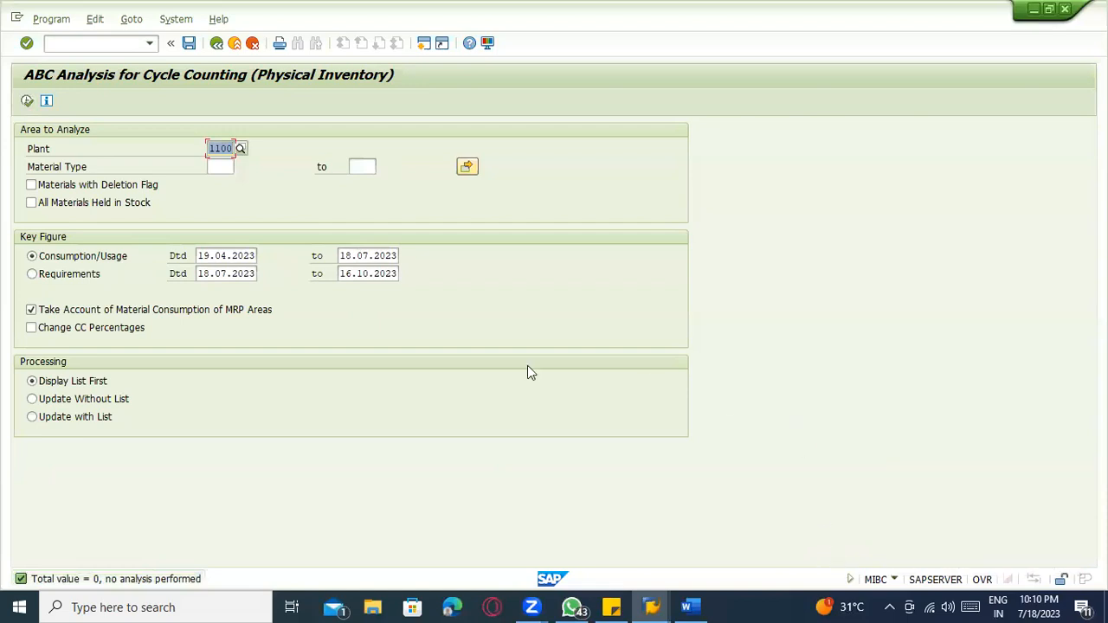
Step: Open material 100-100 in MM02 in a new session with both General Plant Data / Storage views for plant 1100, storage location 0001
left_click(99, 44)
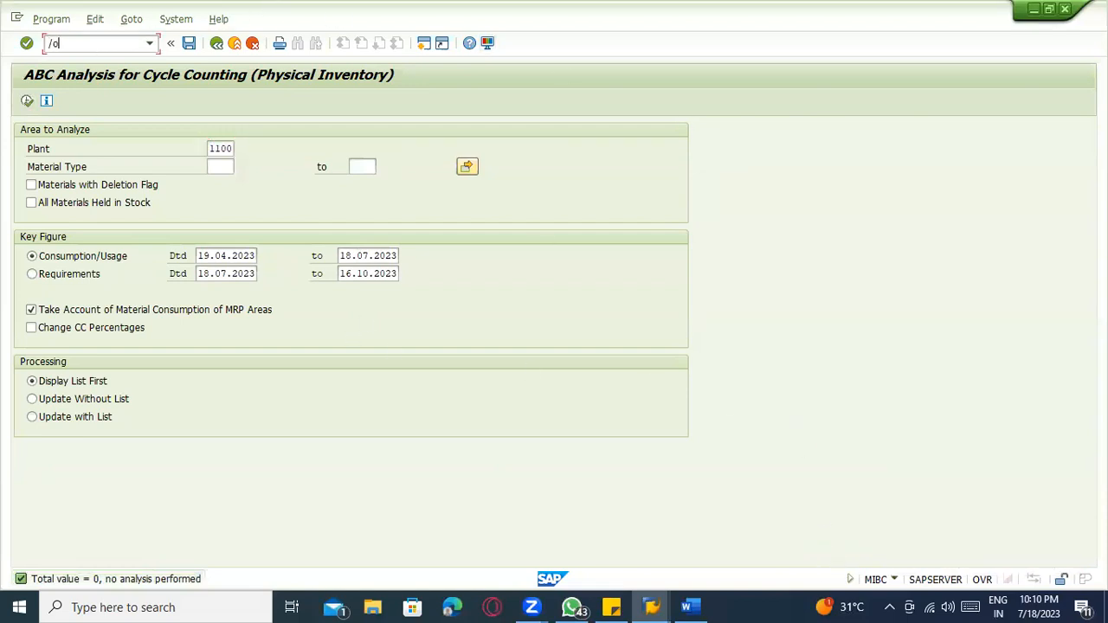
key("Return")
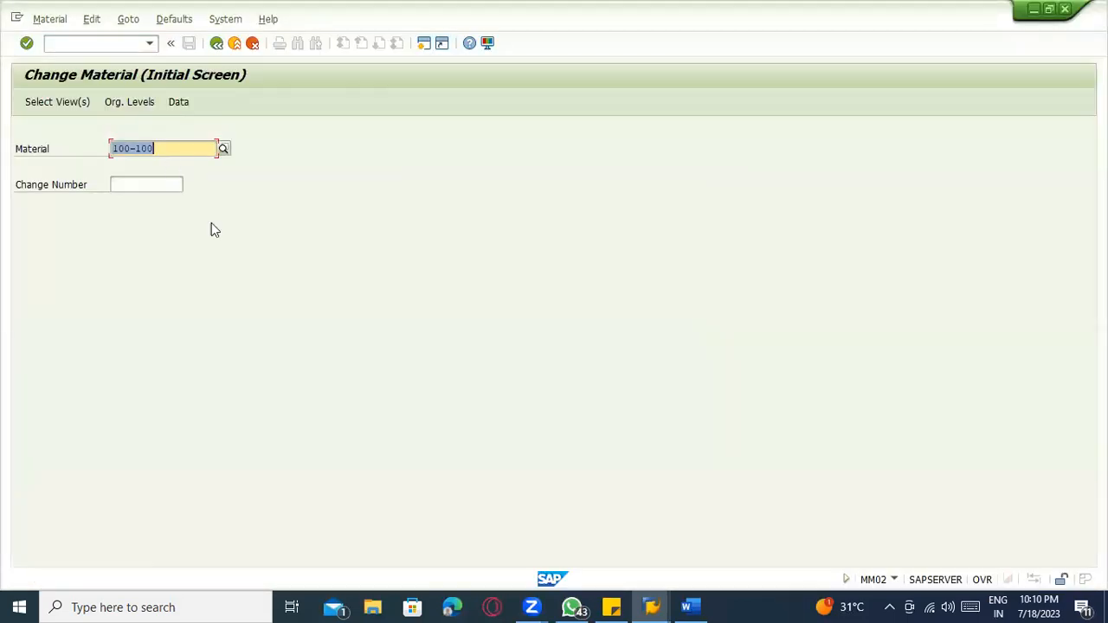
key("Return")
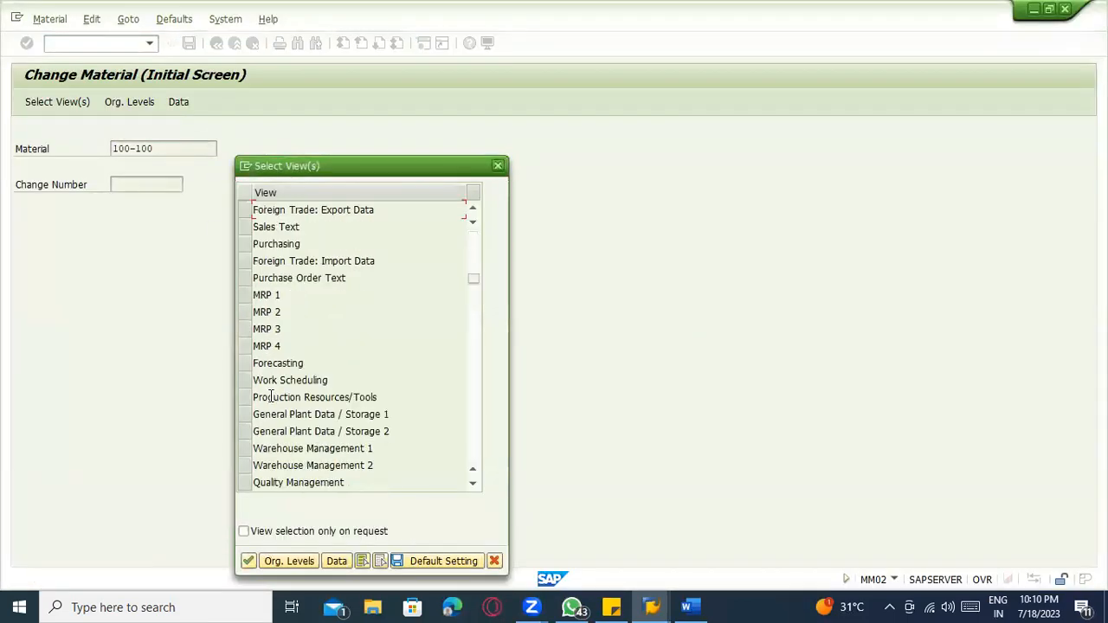
left_click_drag(251, 431, 247, 422)
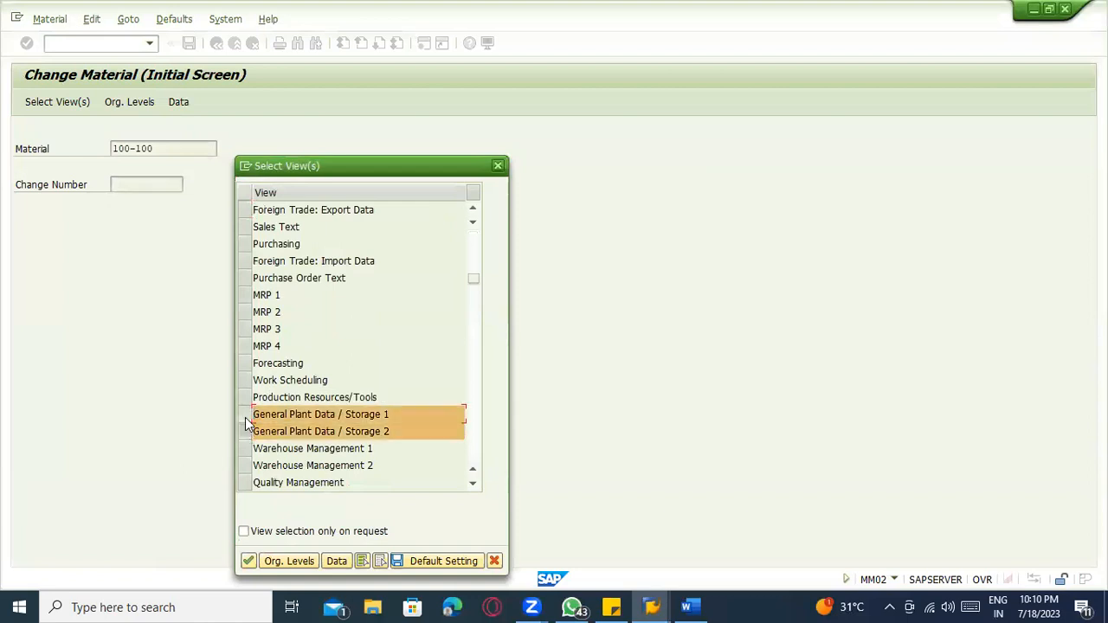
key("Return")
left_click(257, 191)
left_click(256, 210)
left_click(256, 211)
left_click(257, 233)
key("Return")
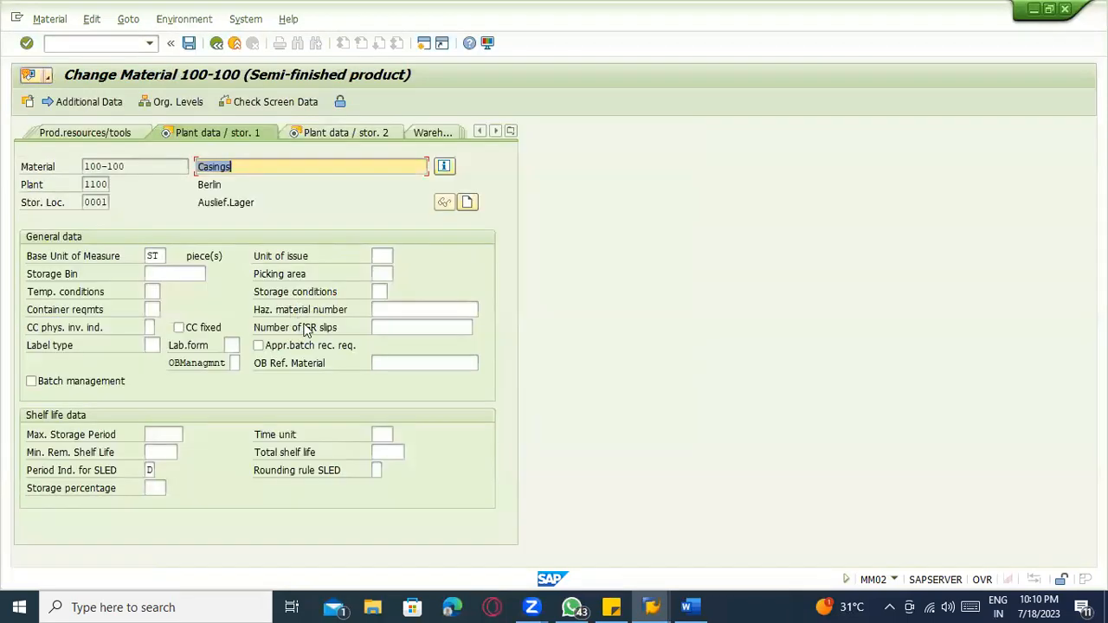
Step: Check both plant data / storage views of material 100-100 and examine the available values for the CC physical inventory indicator
key("Return")
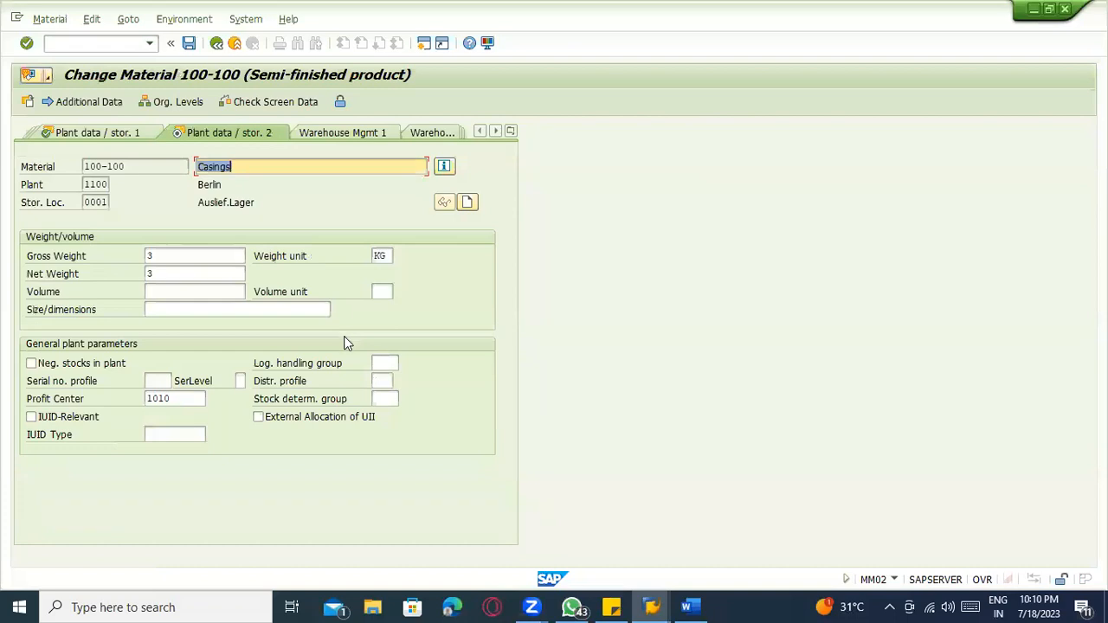
left_click(137, 134)
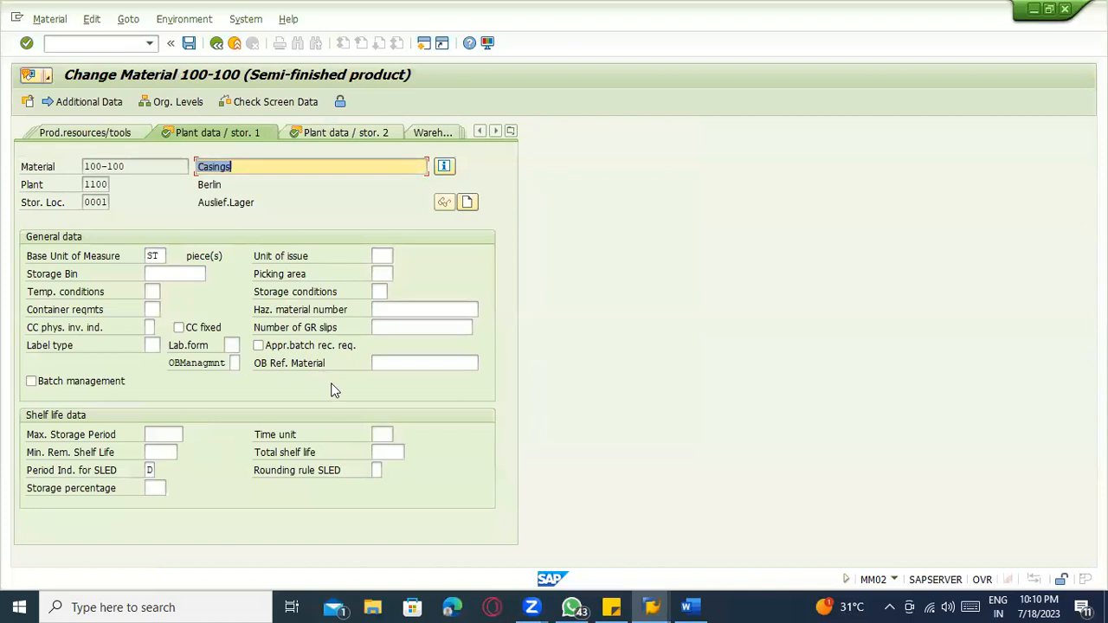
left_click(158, 328)
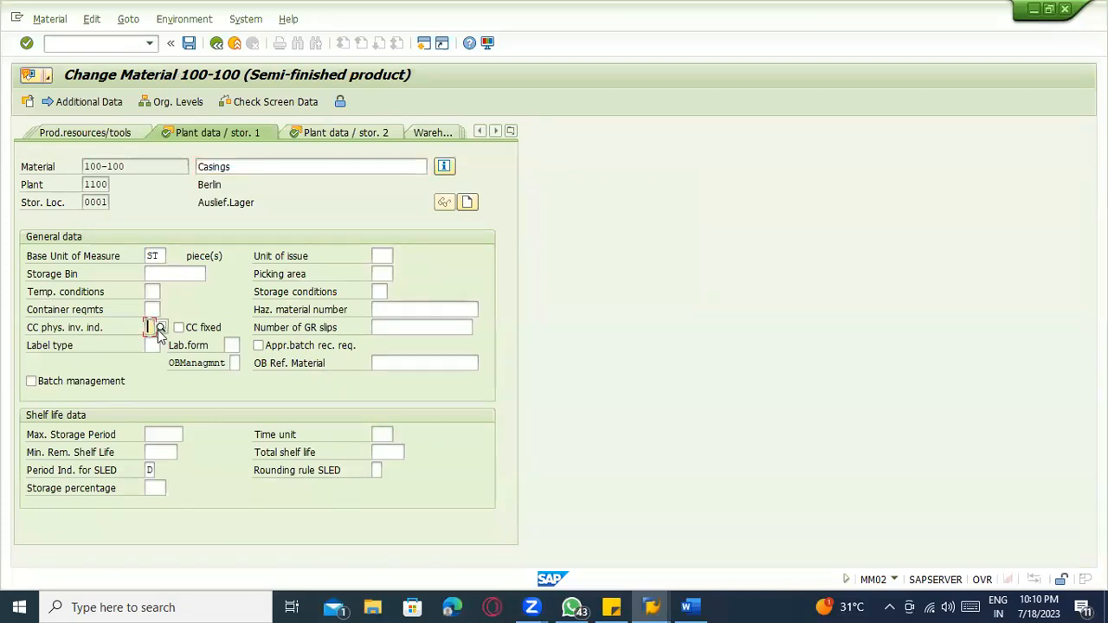
left_click(160, 328)
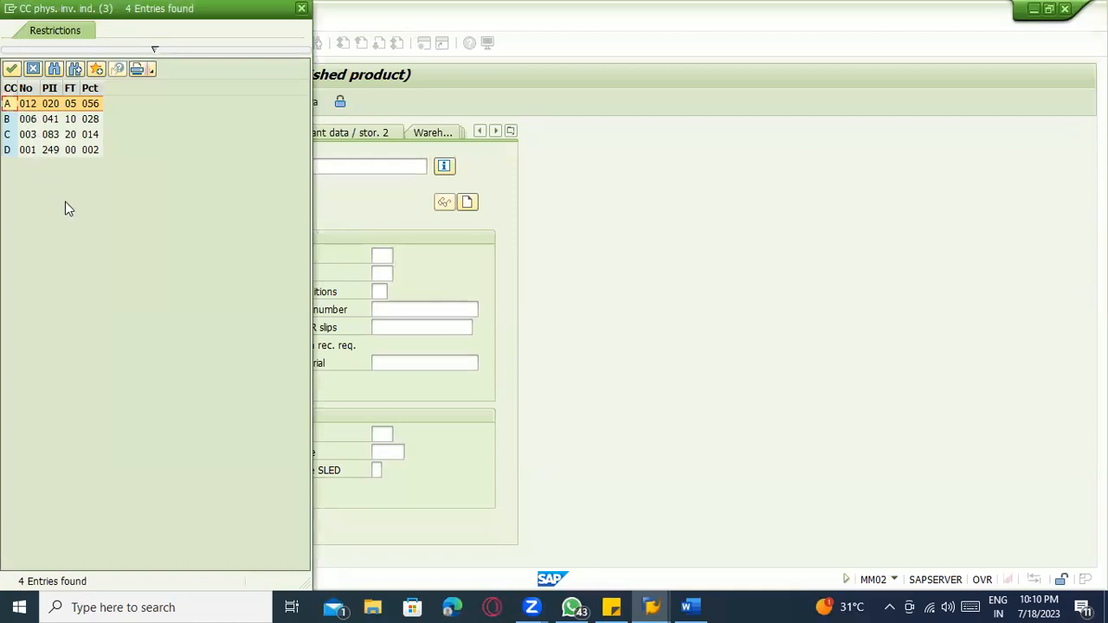
left_click(301, 8)
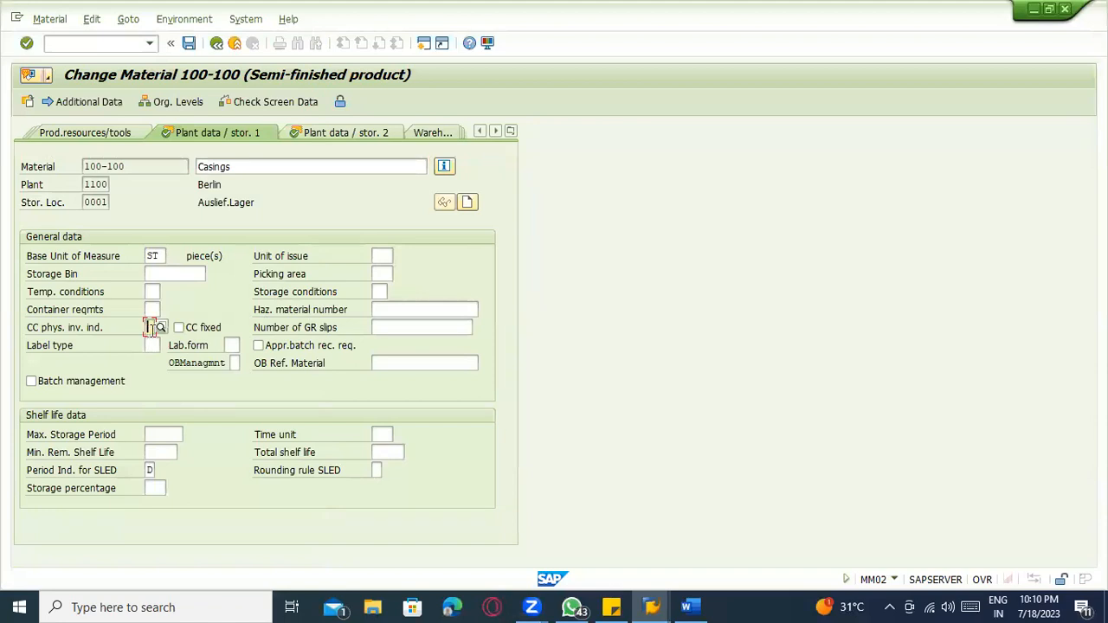
left_click(161, 328)
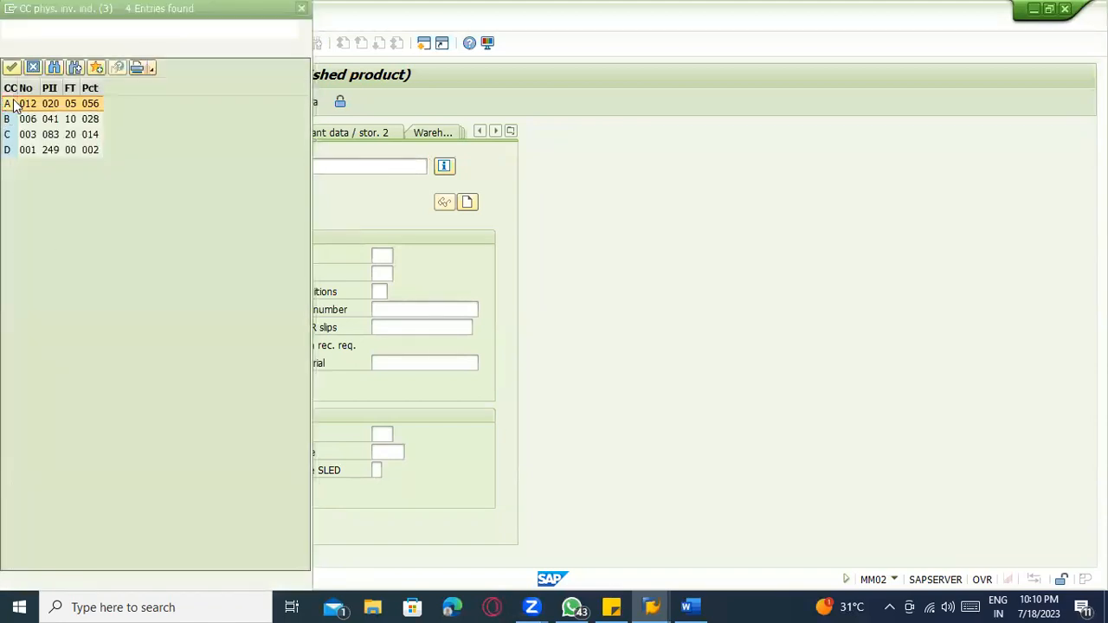
double_click(34, 106)
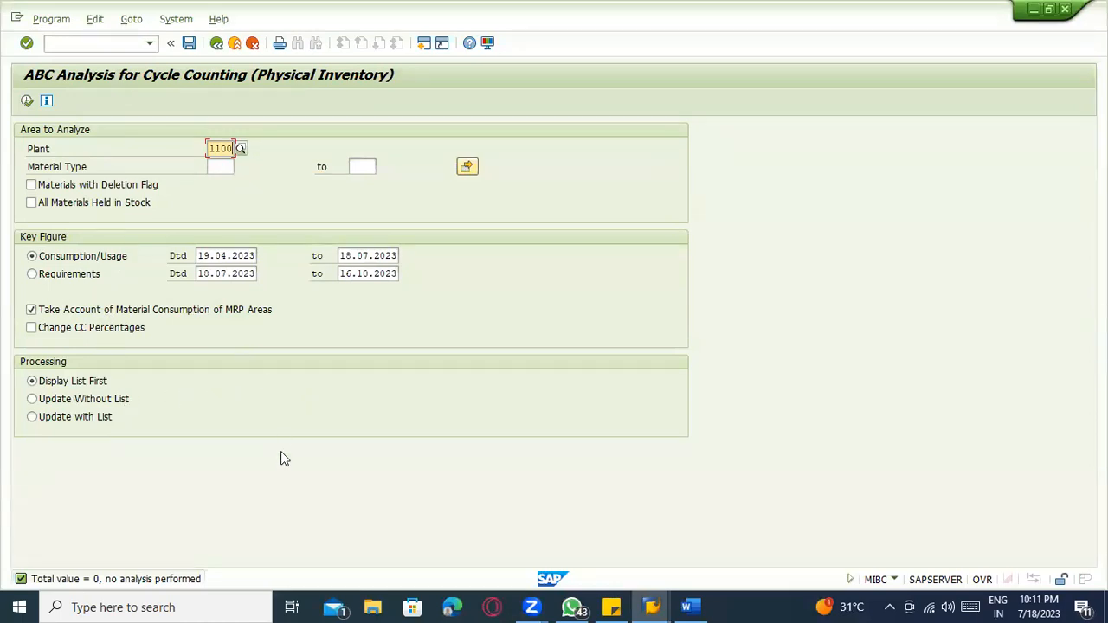
Step: Leave the ABC analysis and run Create Physical Inventory Documents for cycle counting for material 100-100, plant 1100, storage location 0001, then return to SAP Easy Access
left_click(234, 43)
double_click(214, 380)
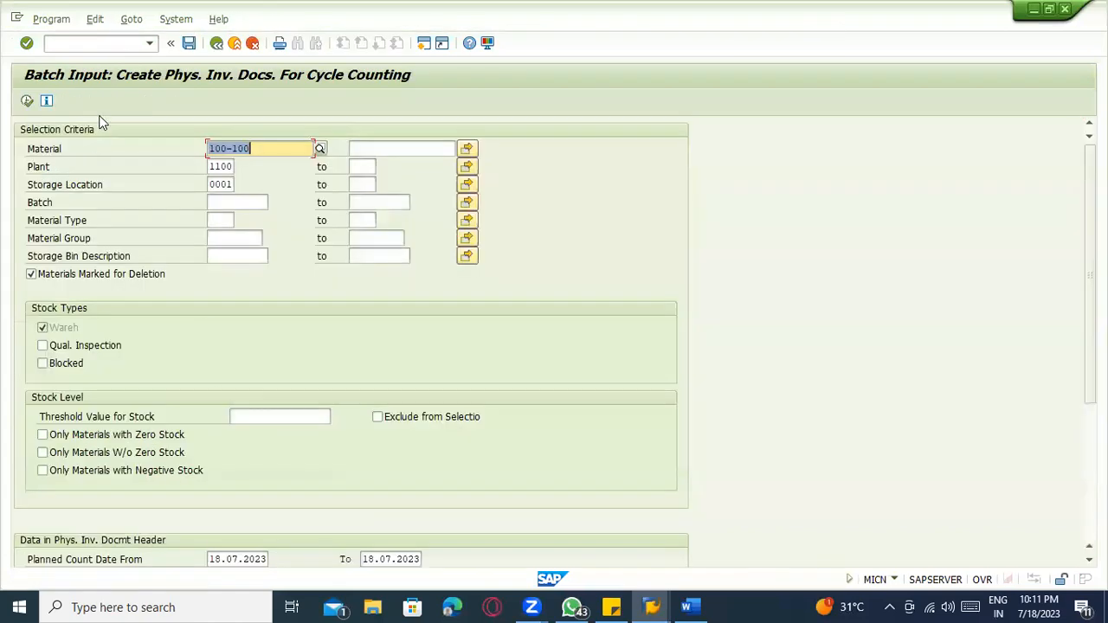
left_click(27, 100)
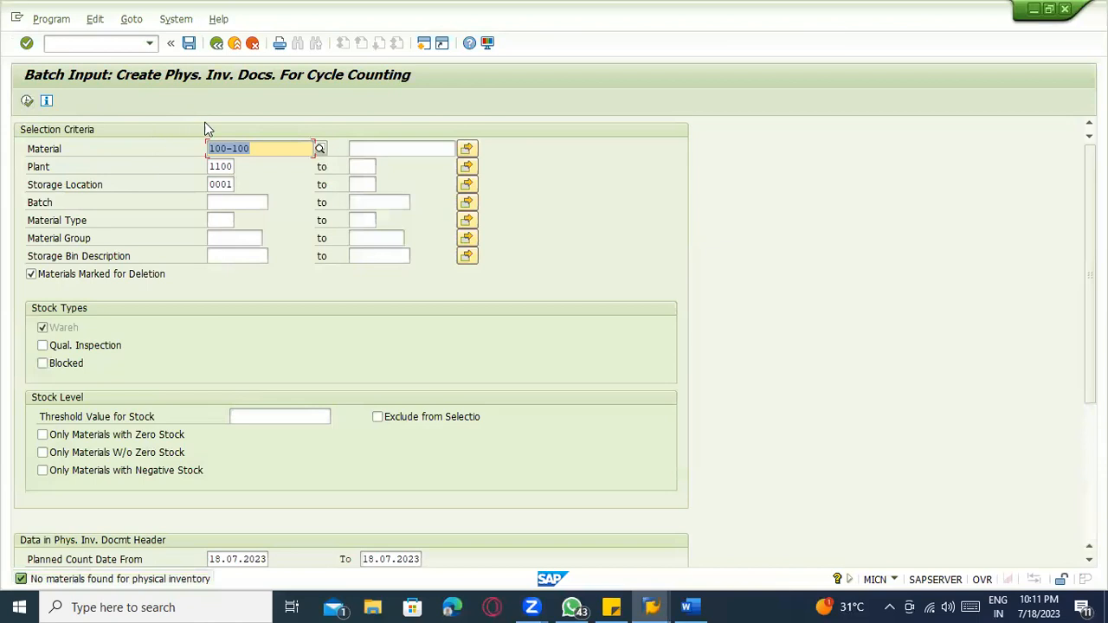
left_click(377, 207)
scroll(377, 225, "down", 3)
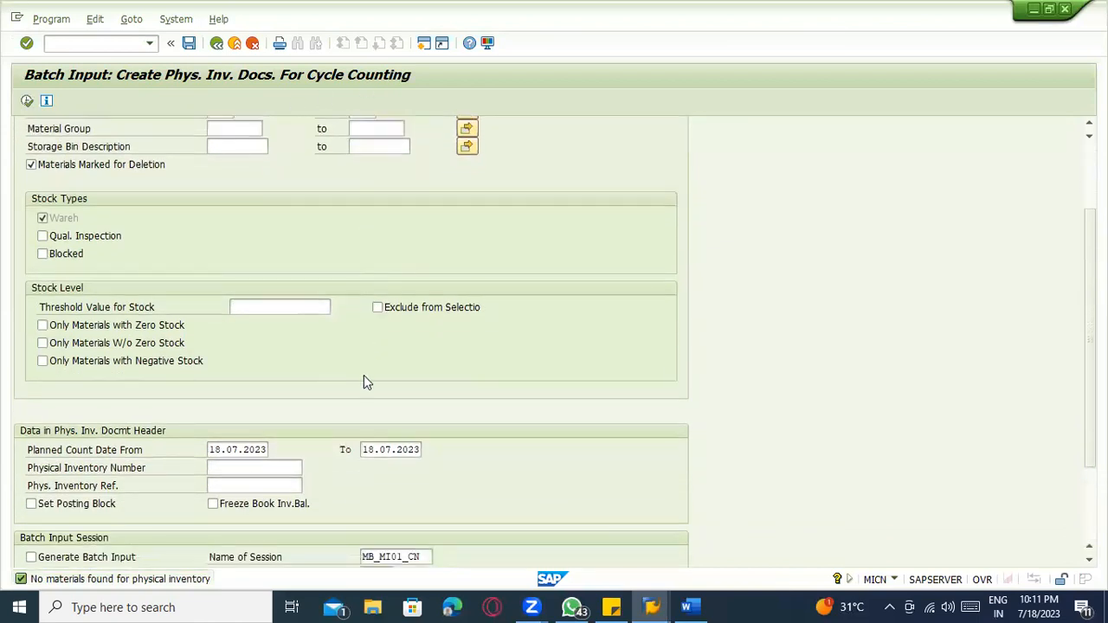
scroll(362, 370, "up", 3)
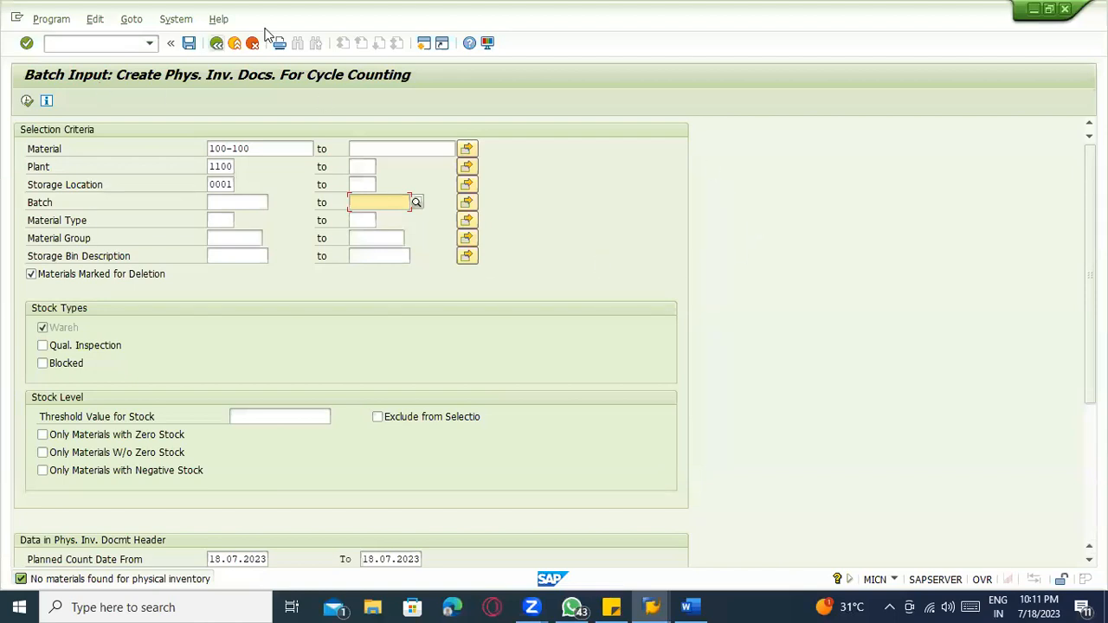
left_click(216, 43)
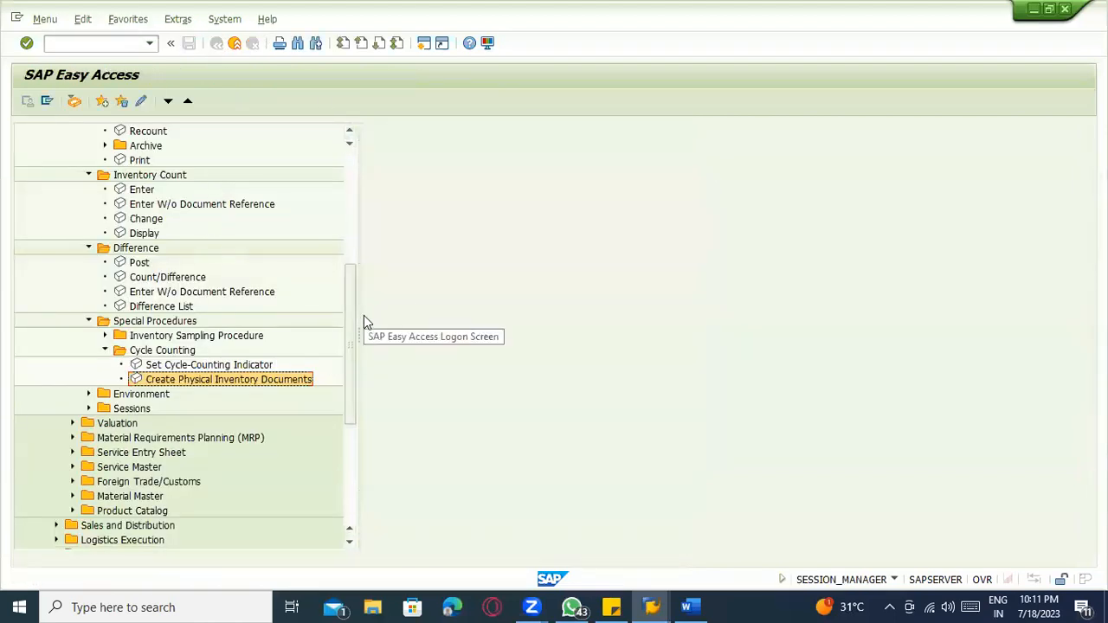
Step: Expand the Environment folder under Physical Inventory, then end all SAP sessions from the material change session with /nex
left_click(88, 394)
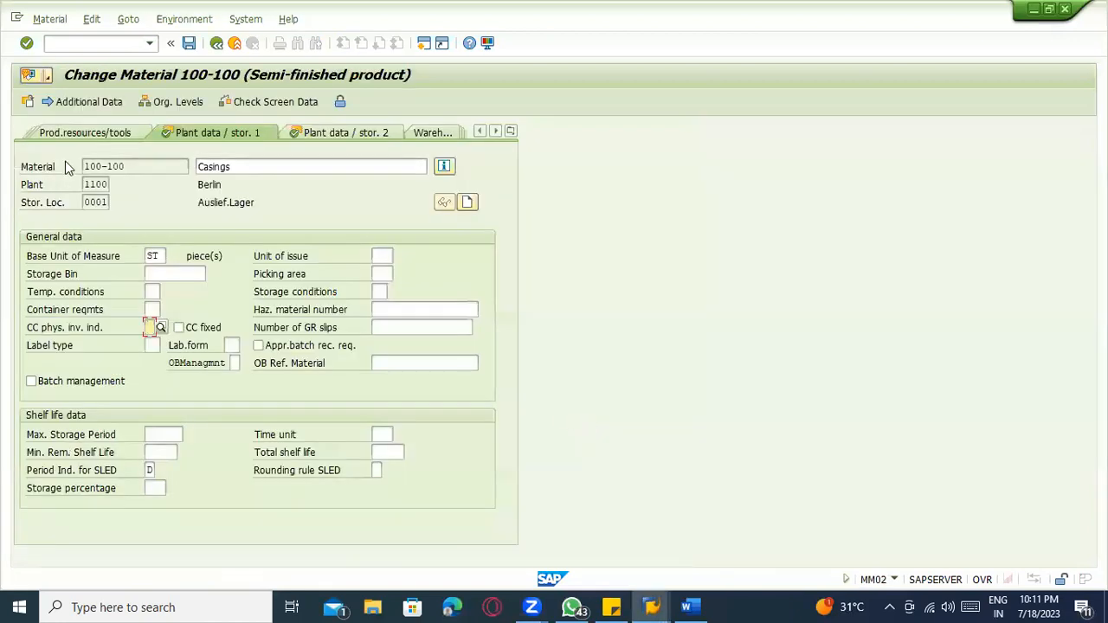
left_click(88, 45)
type("/nex")
key("Return")
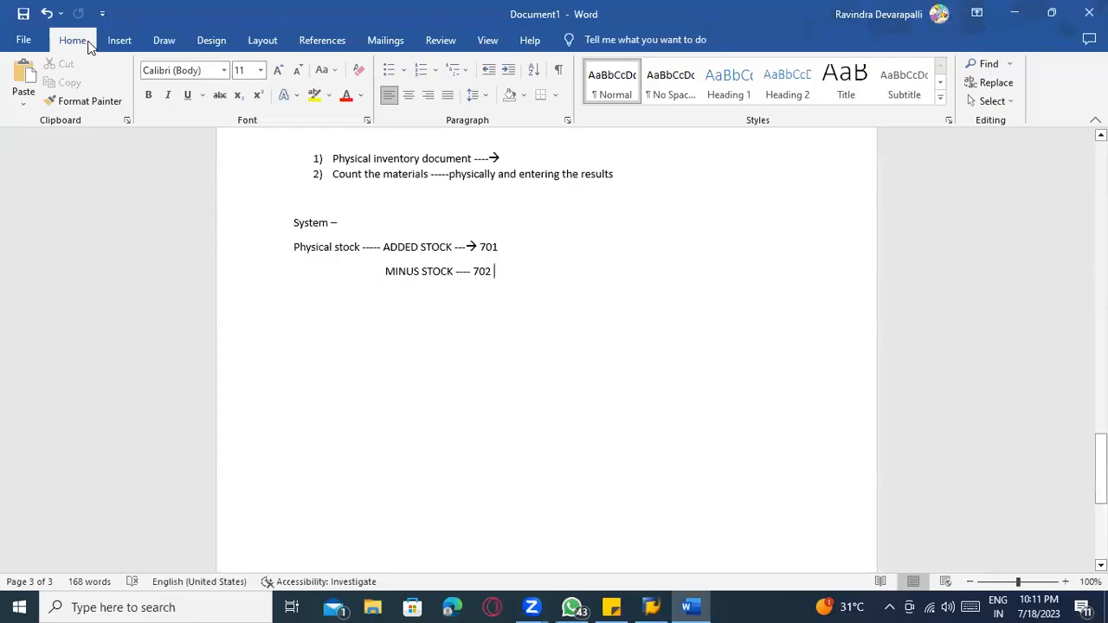